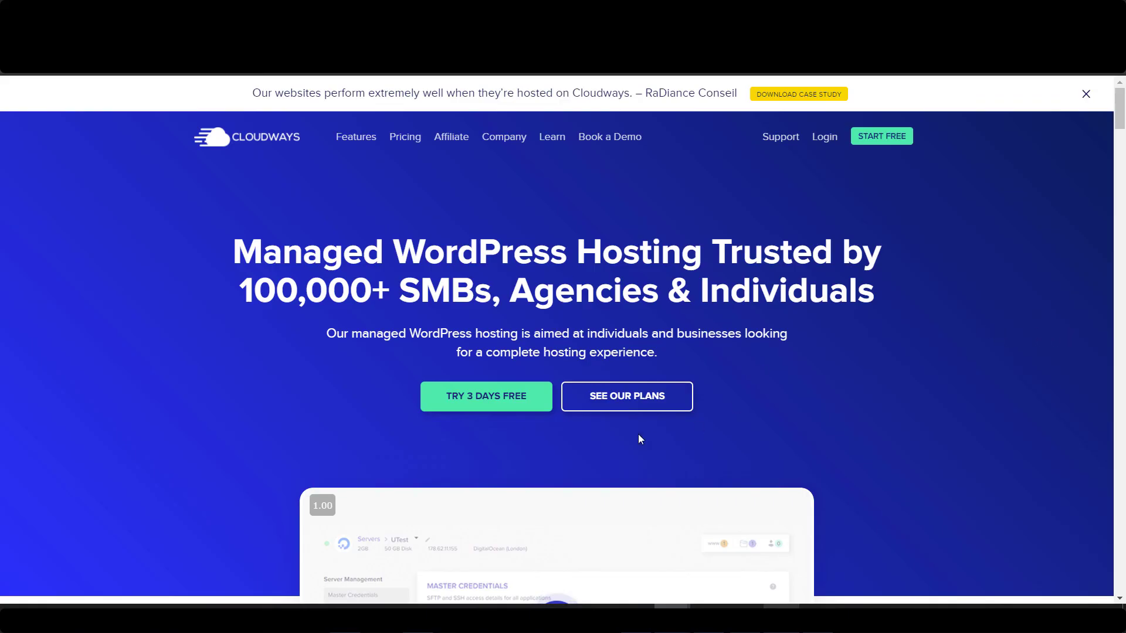
Scroll down the Cloudways homepage and back up to the top.
scroll(819, 432, "down", 6)
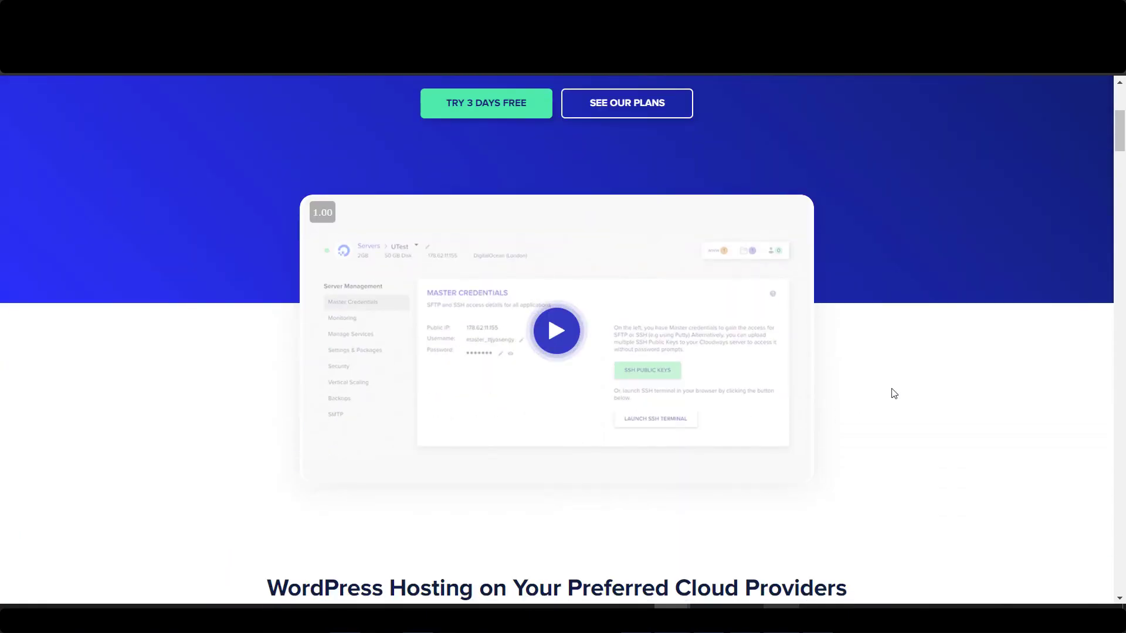
scroll(890, 393, "up", 6)
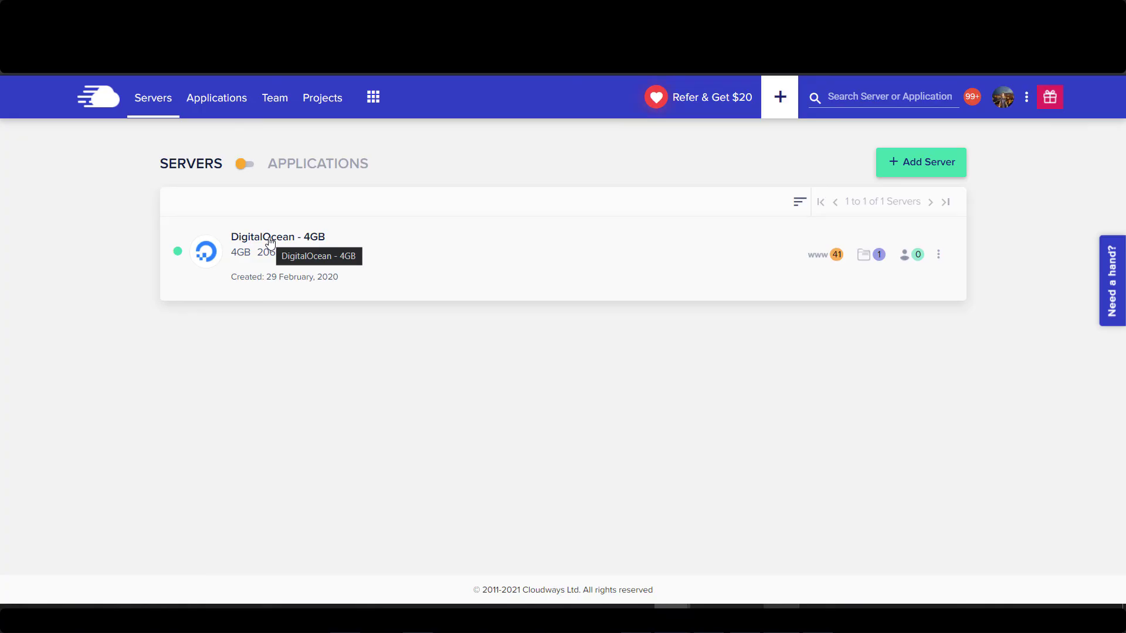
Add a WordPress Version 5.6 app named solarpanel-cost2.com to the DigitalOcean - 4GB server.
left_click(270, 241)
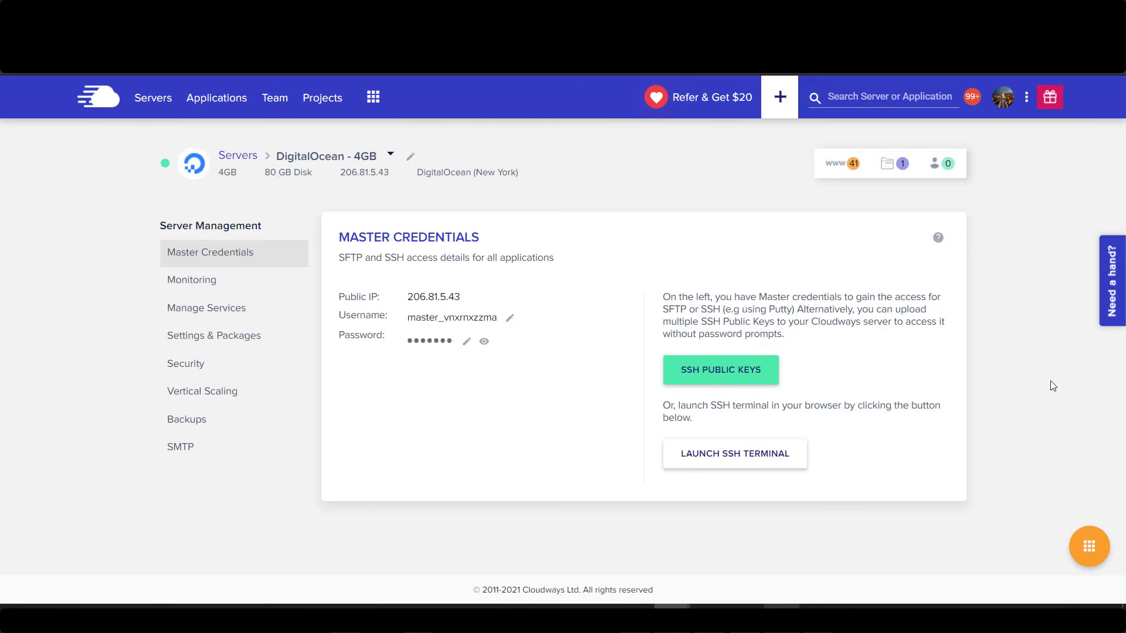
left_click(1094, 565)
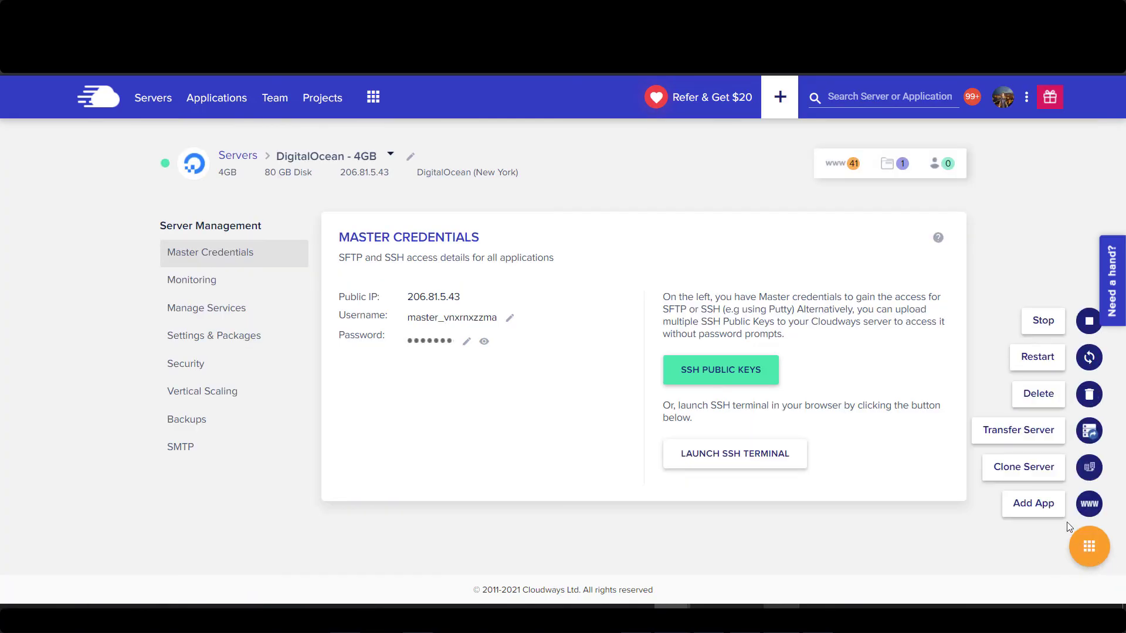
left_click(1045, 512)
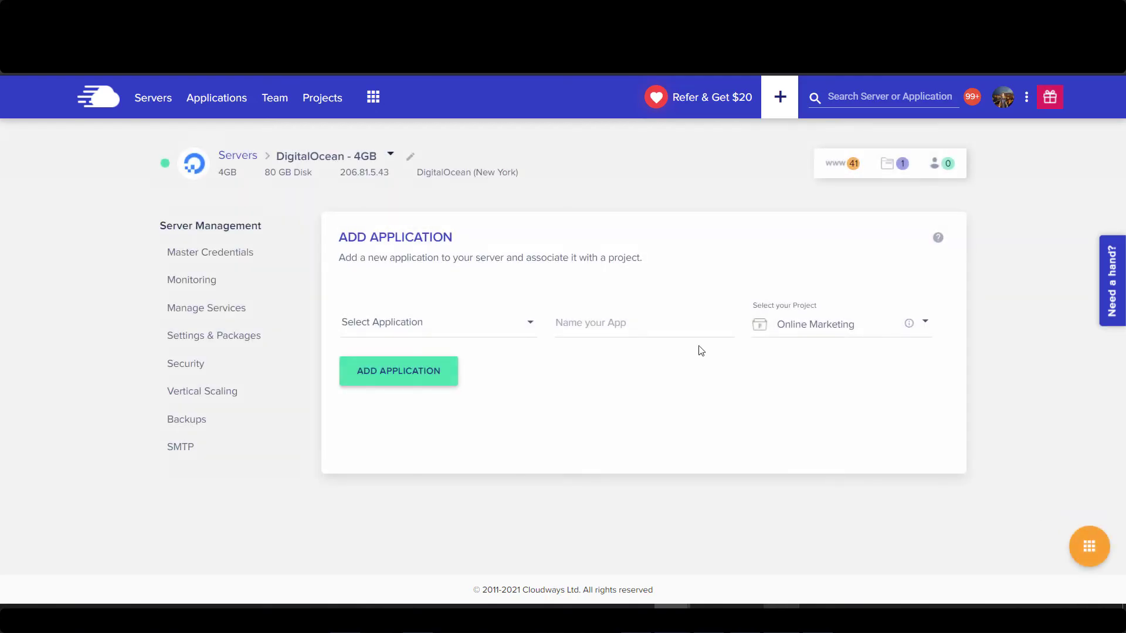
left_click(444, 321)
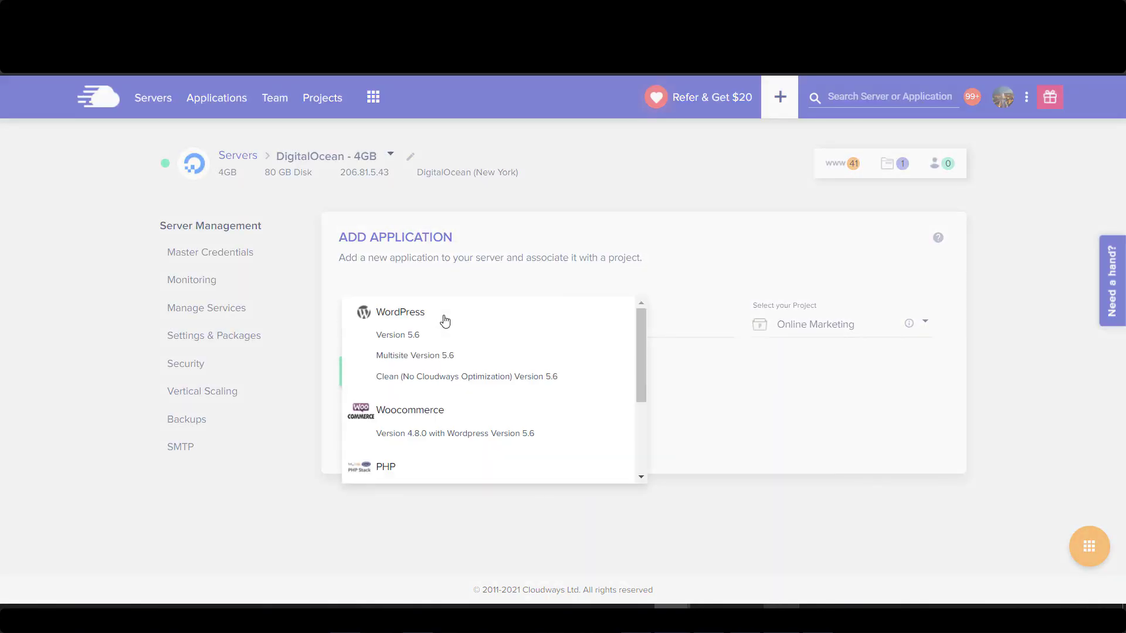
left_click(411, 338)
left_click(640, 323)
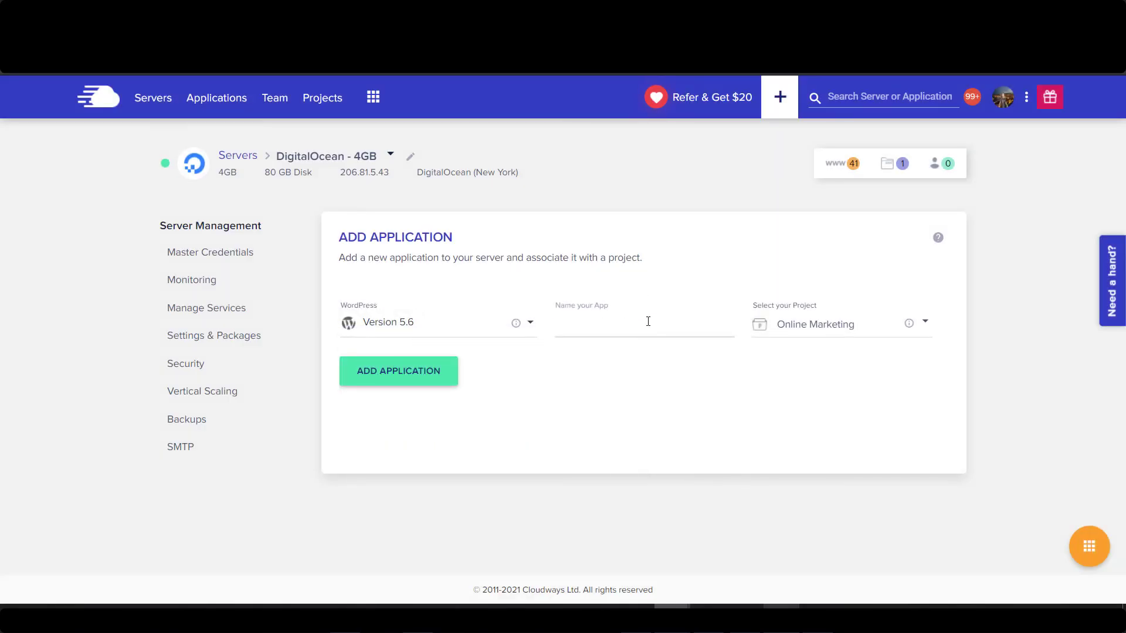
type("solarpanel-cost2.com")
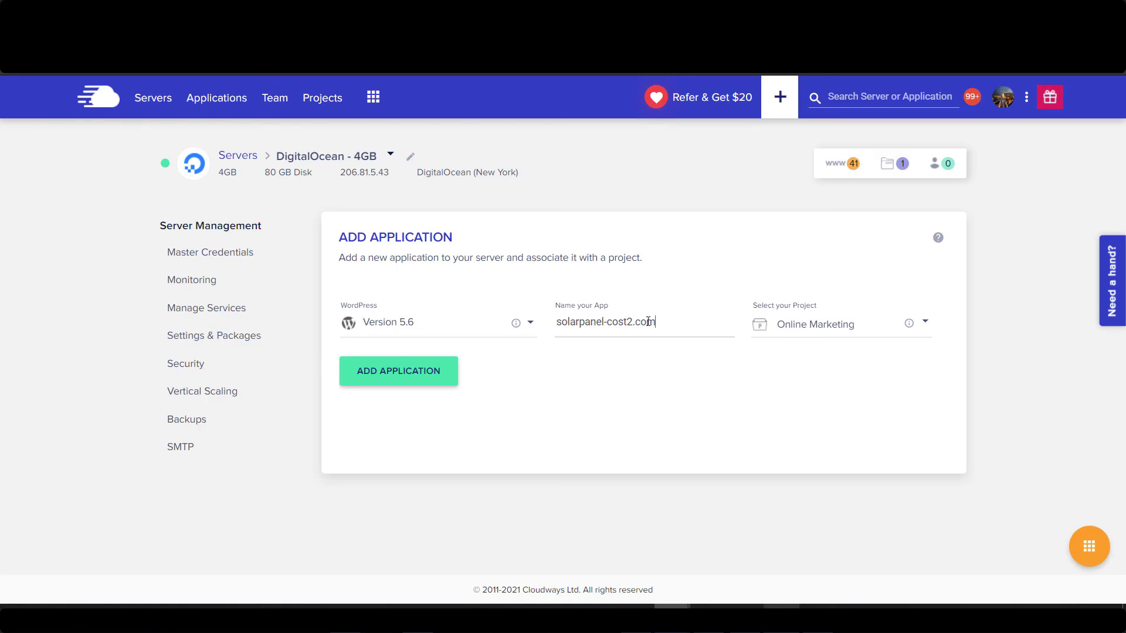
left_click(382, 381)
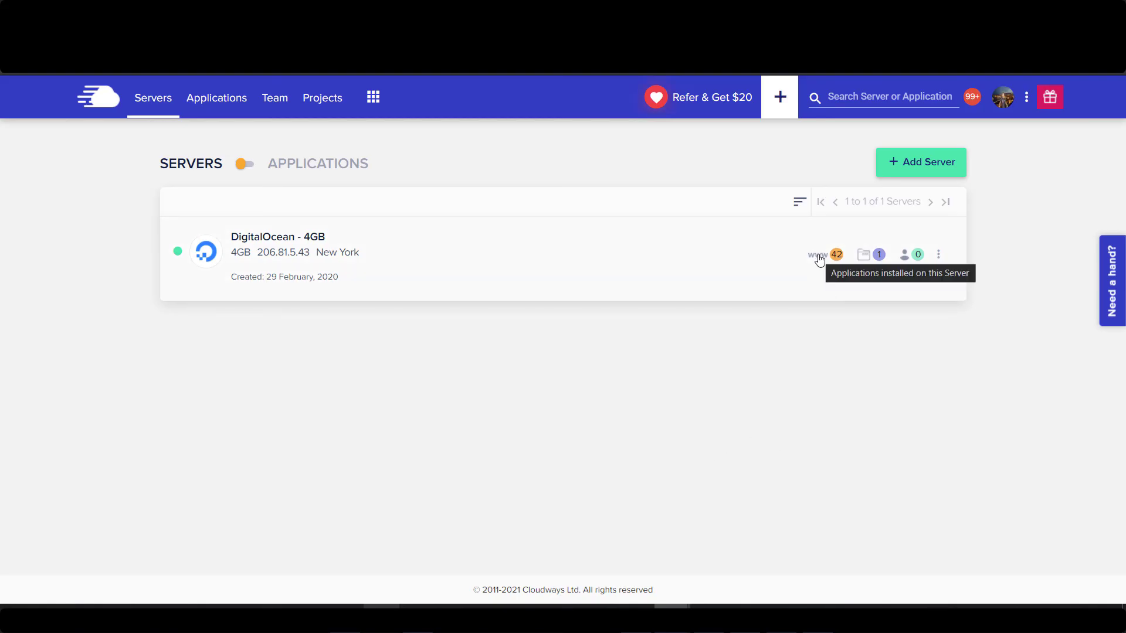
Open the solarpanel-cost2.com application and view its Domain Management settings.
left_click(821, 259)
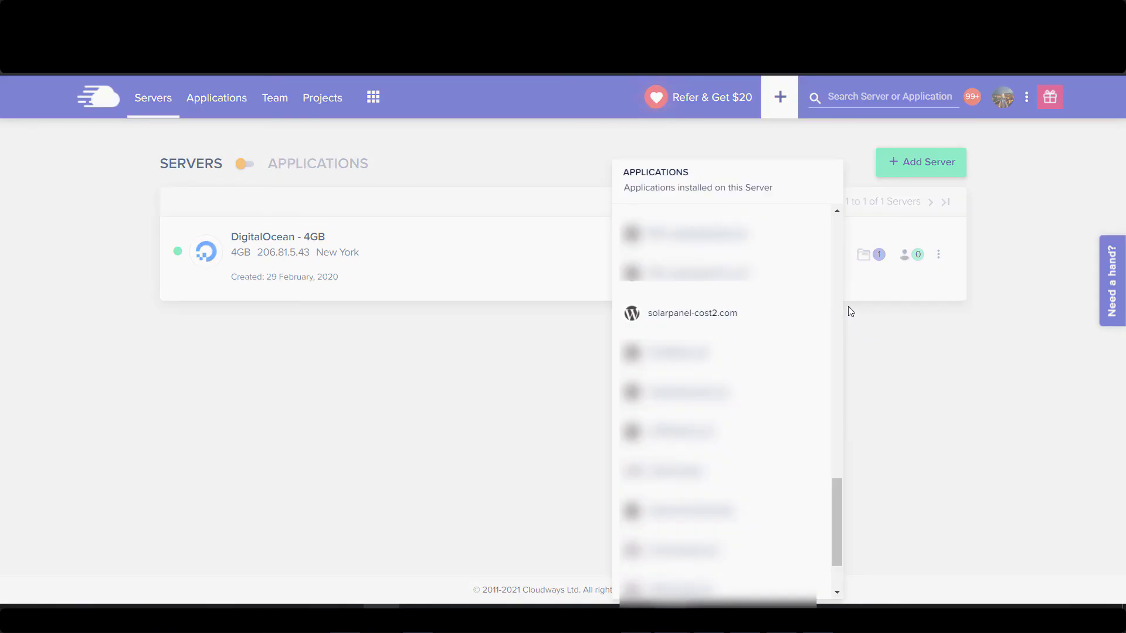
left_click(683, 315)
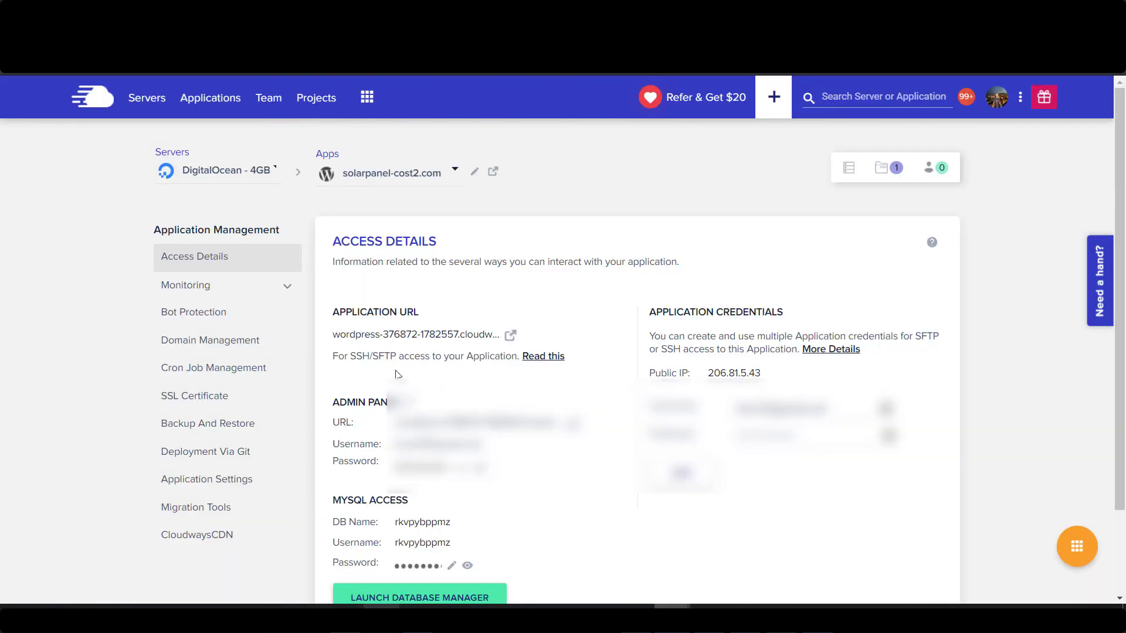
left_click(247, 344)
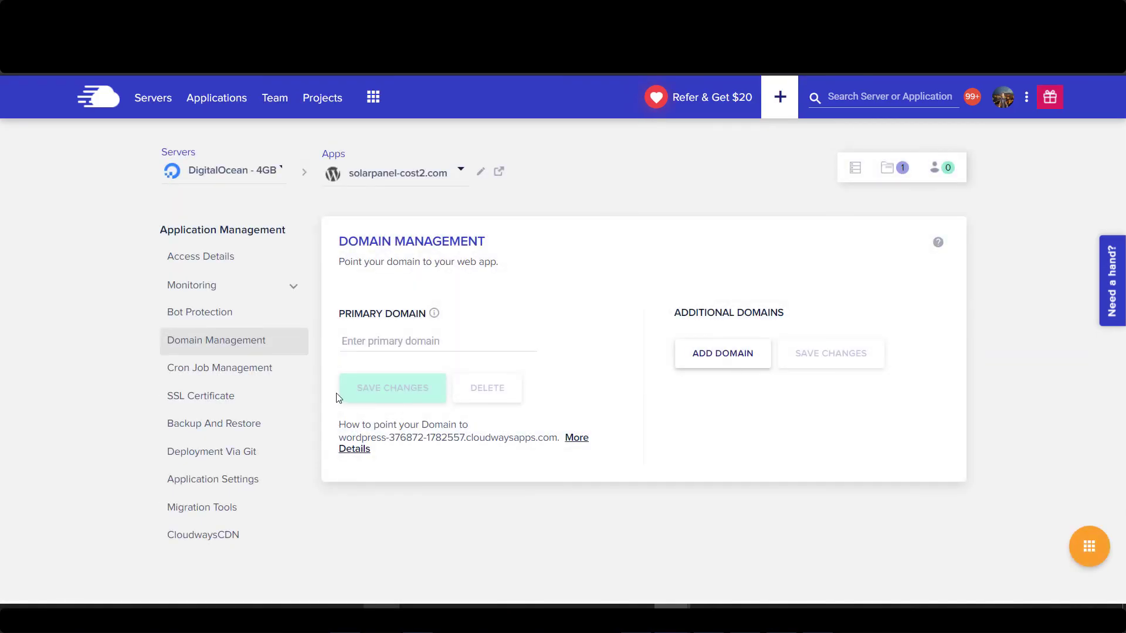
left_click(371, 343)
left_click_drag(344, 438, 496, 436)
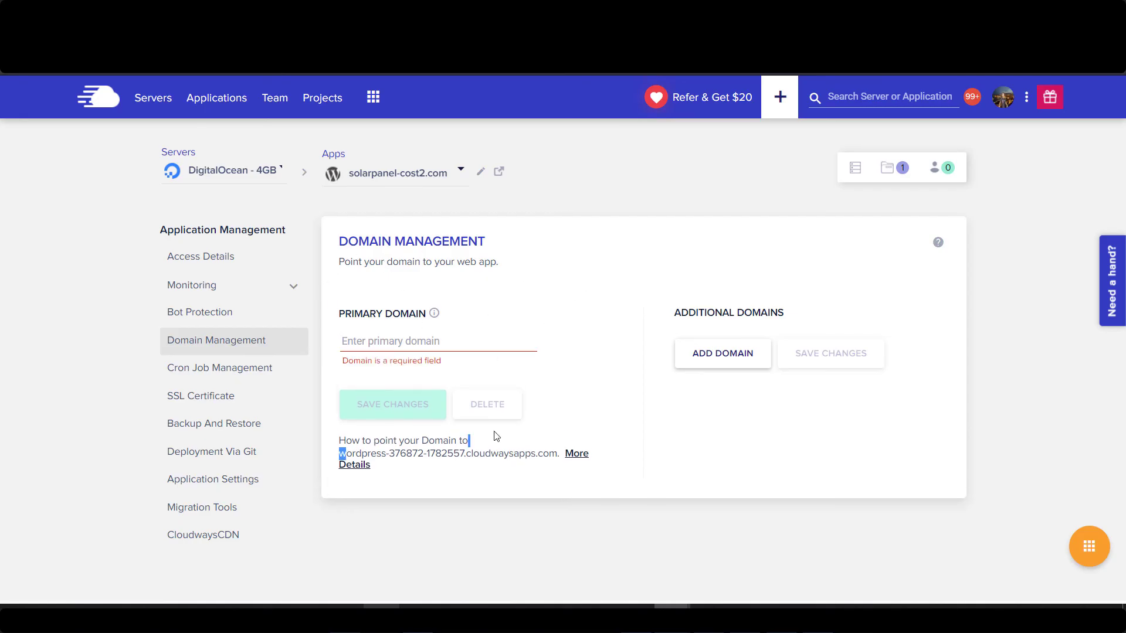
left_click(505, 452)
Return to Access Details and log in to the app's WordPress admin panel.
left_click(239, 264)
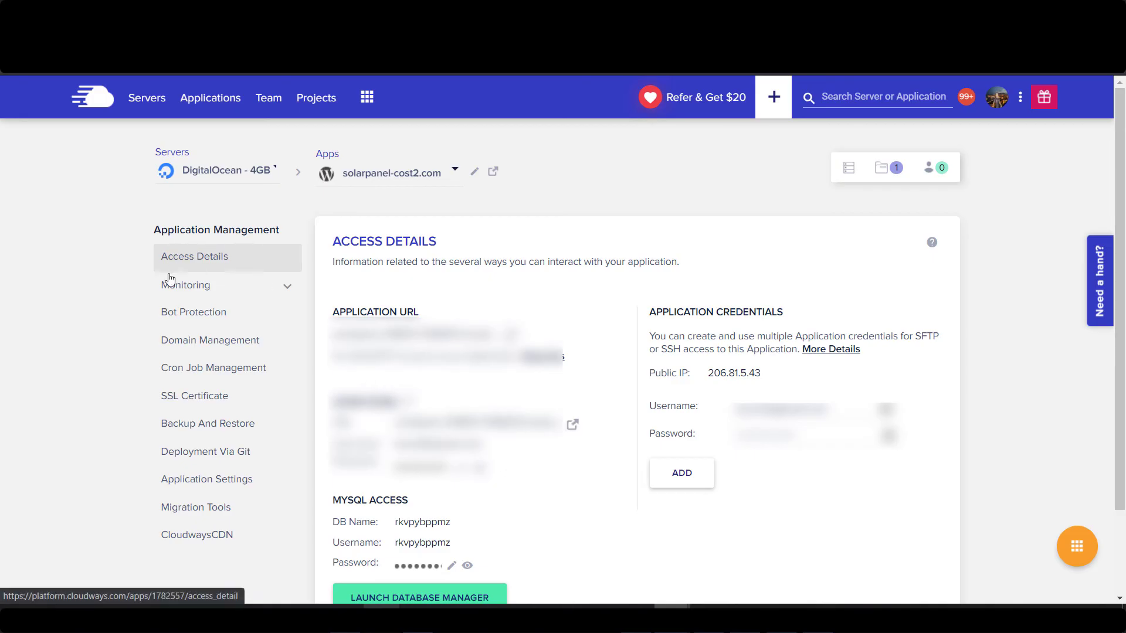
left_click(572, 428)
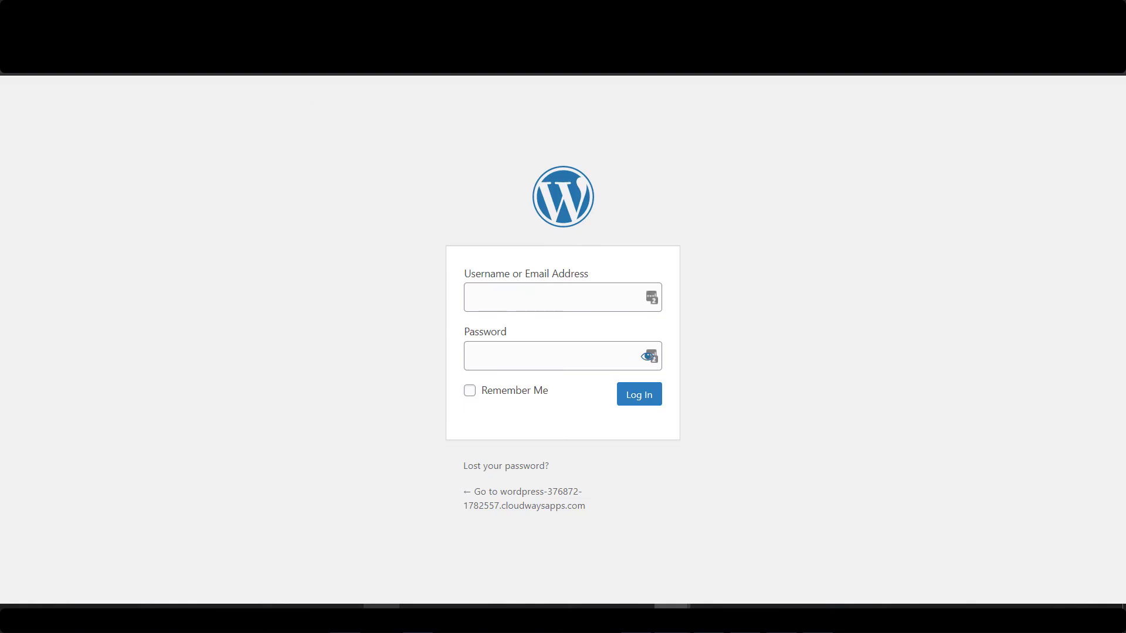
left_click(639, 403)
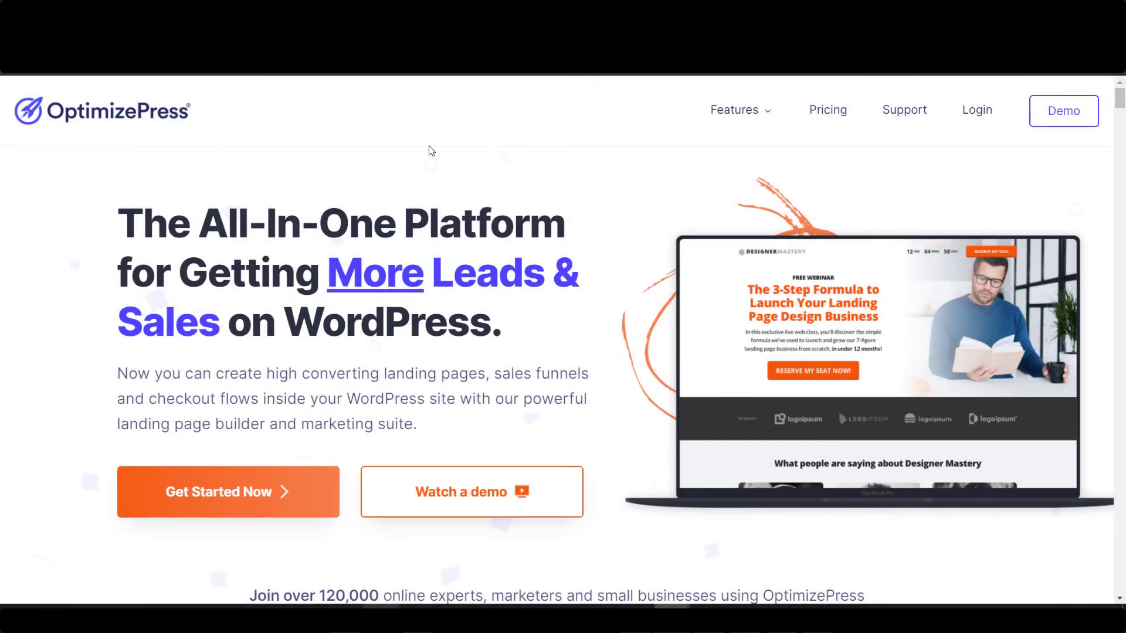
On the OptimizePress Downloads page, highlight the OptimizePress Dashboard and OptimizeBuilder plugin names.
scroll(595, 193, "down", 1)
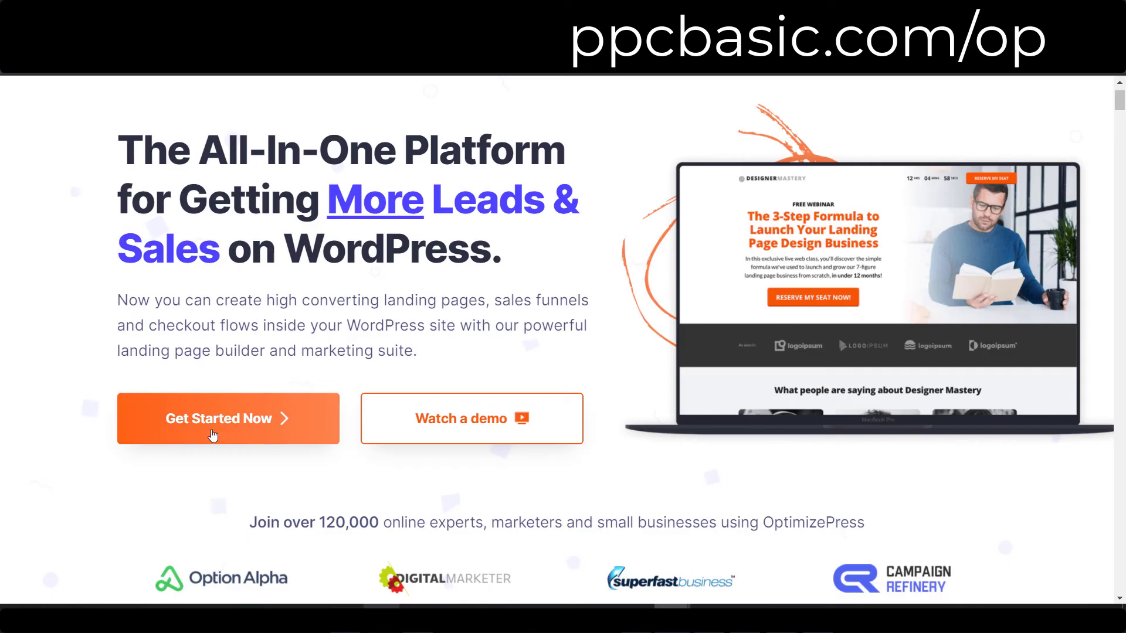
scroll(529, 374, "down", 5)
scroll(528, 374, "down", 7)
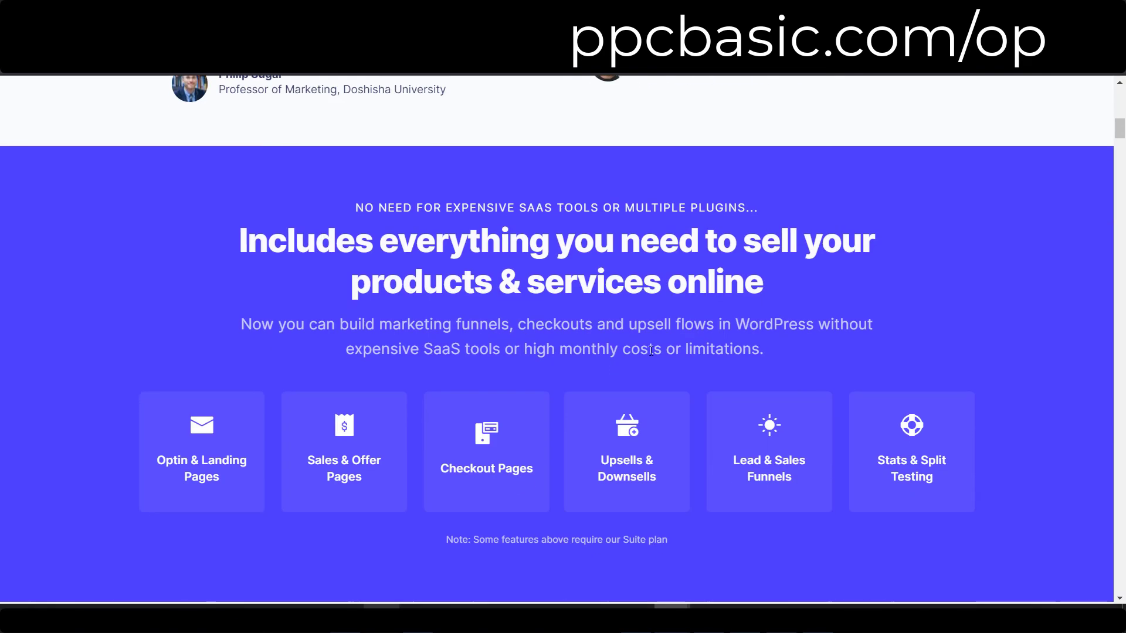
left_click_drag(1119, 129, 1121, 201)
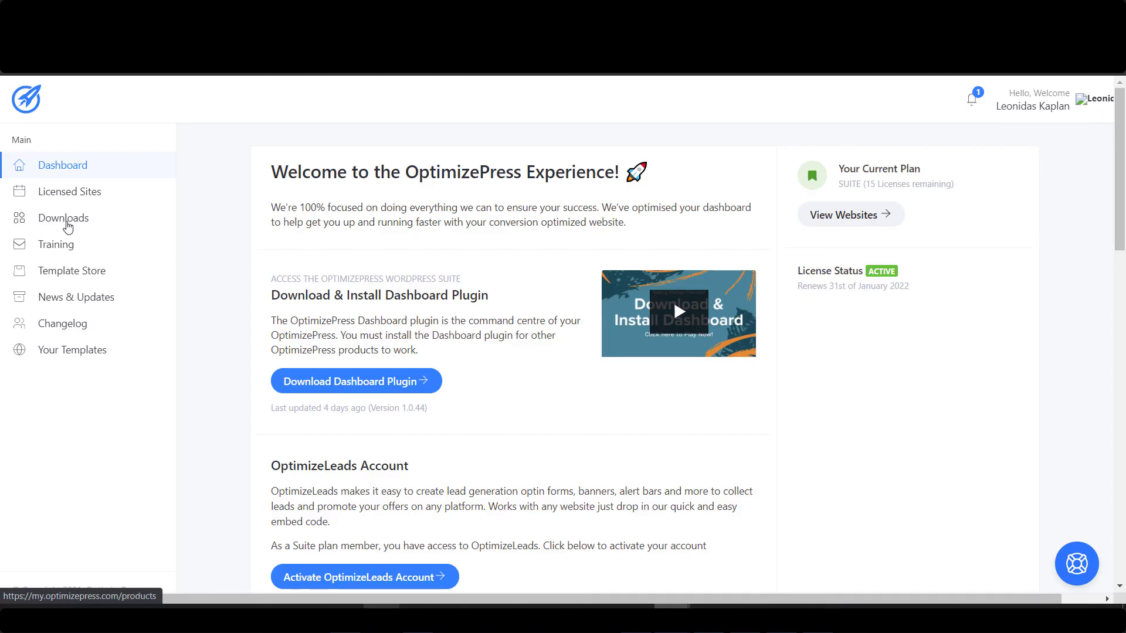
left_click(74, 225)
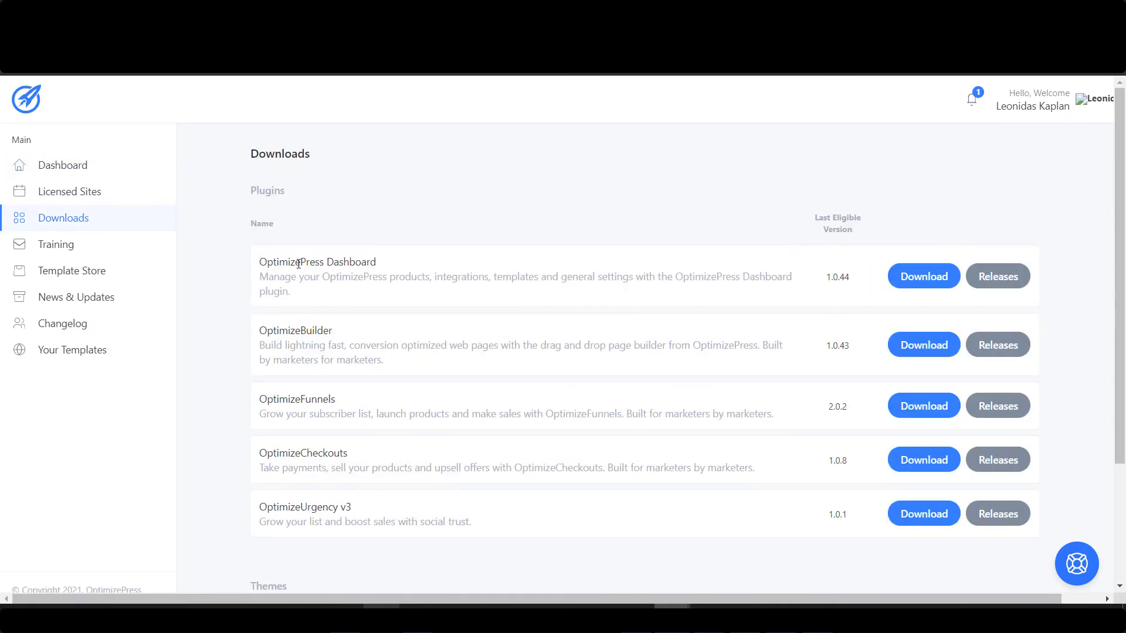
left_click_drag(264, 264, 394, 267)
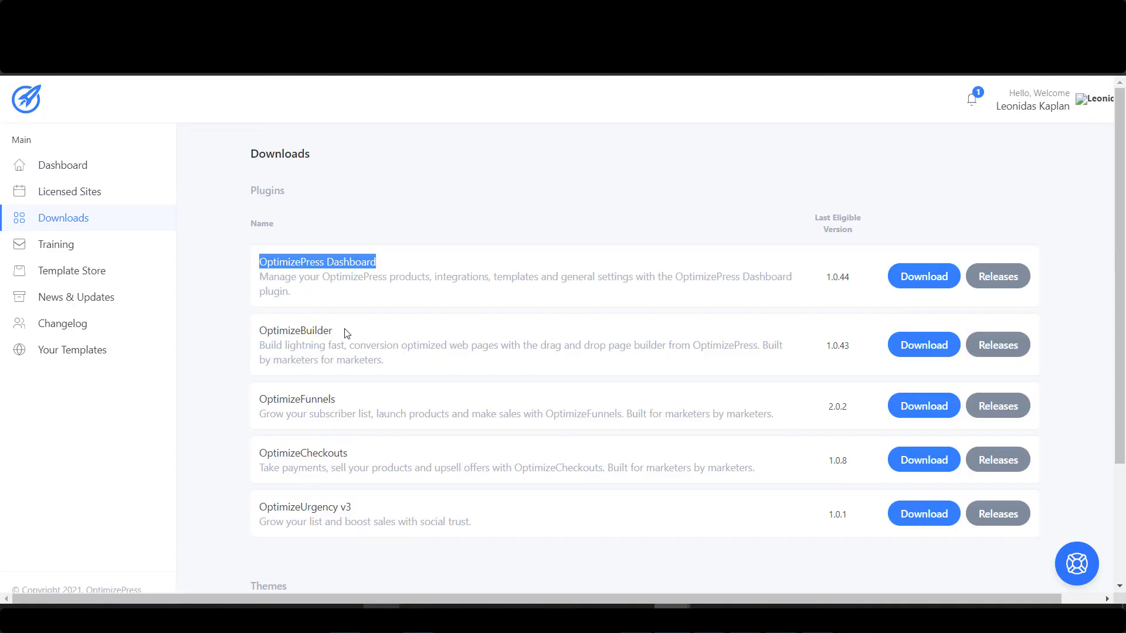
left_click_drag(346, 333, 255, 333)
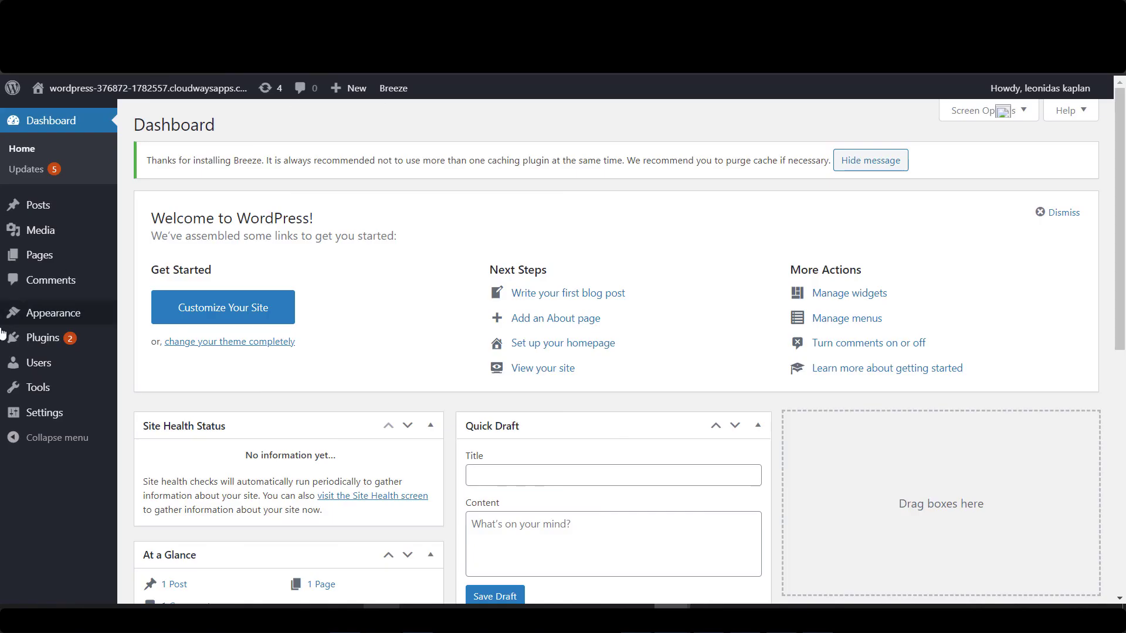
Upload, install and activate the OptimizePress plugin zip.
mouse_move(64, 338)
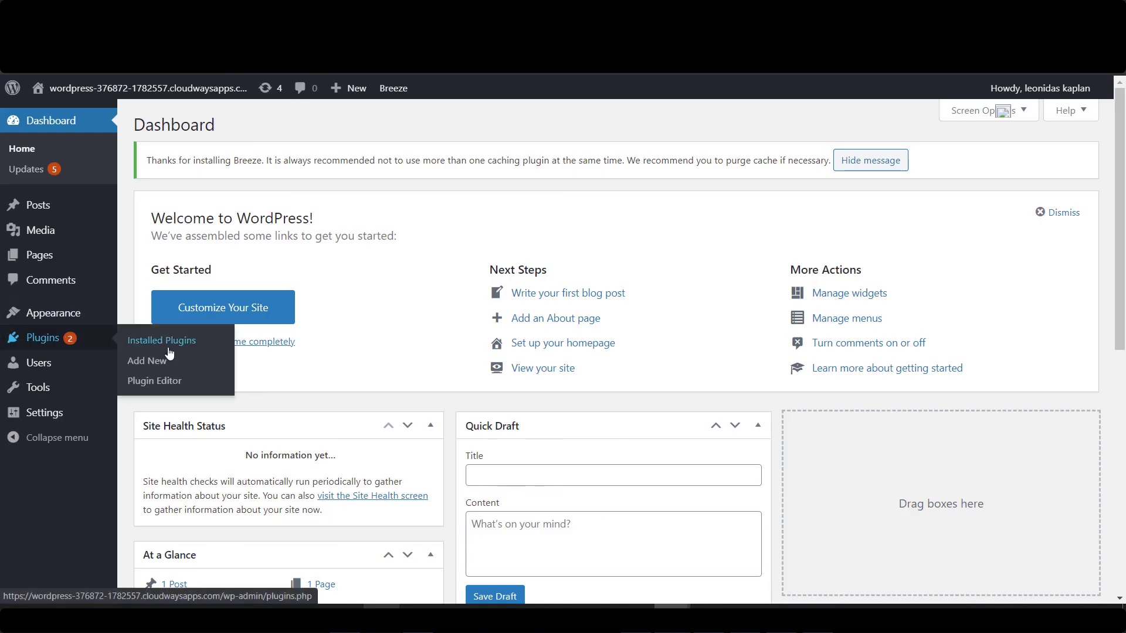
left_click(154, 362)
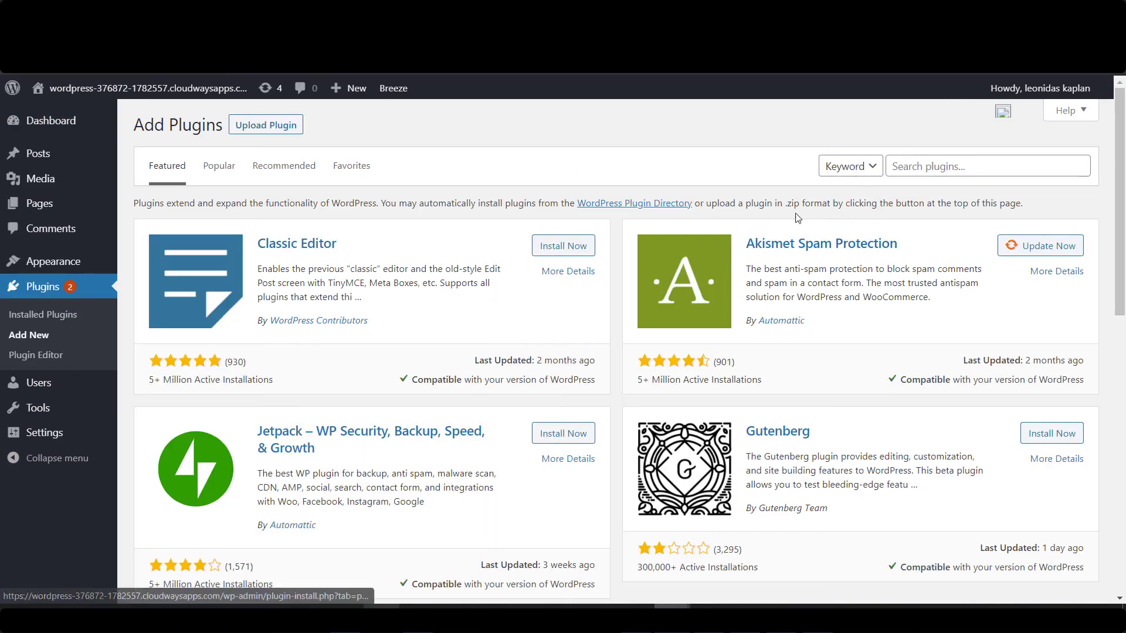
left_click(269, 130)
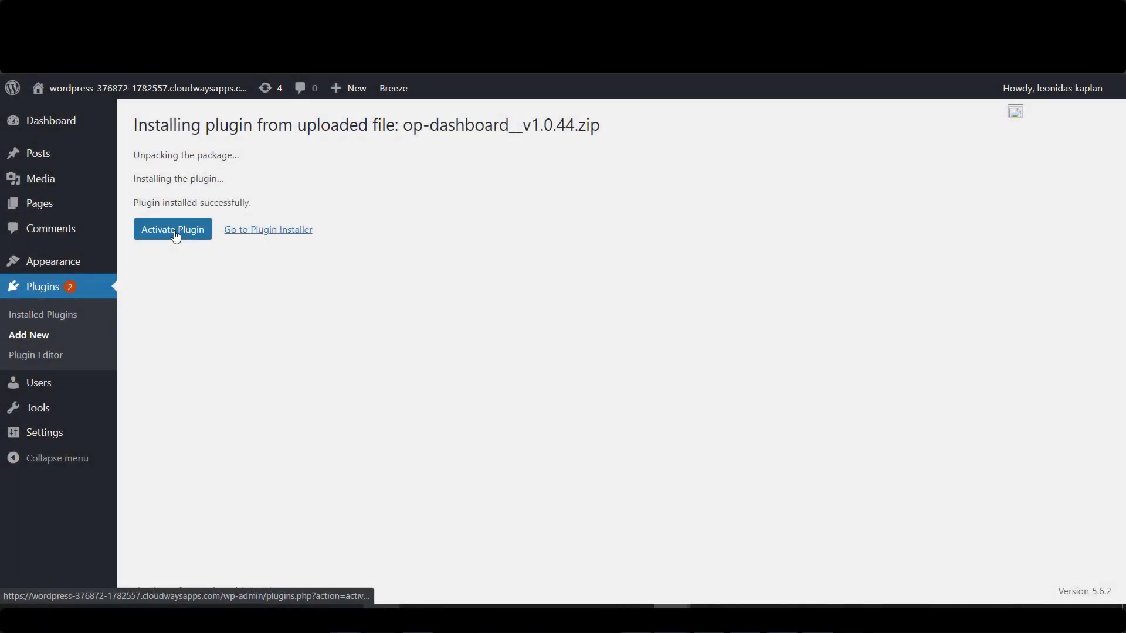
left_click(176, 236)
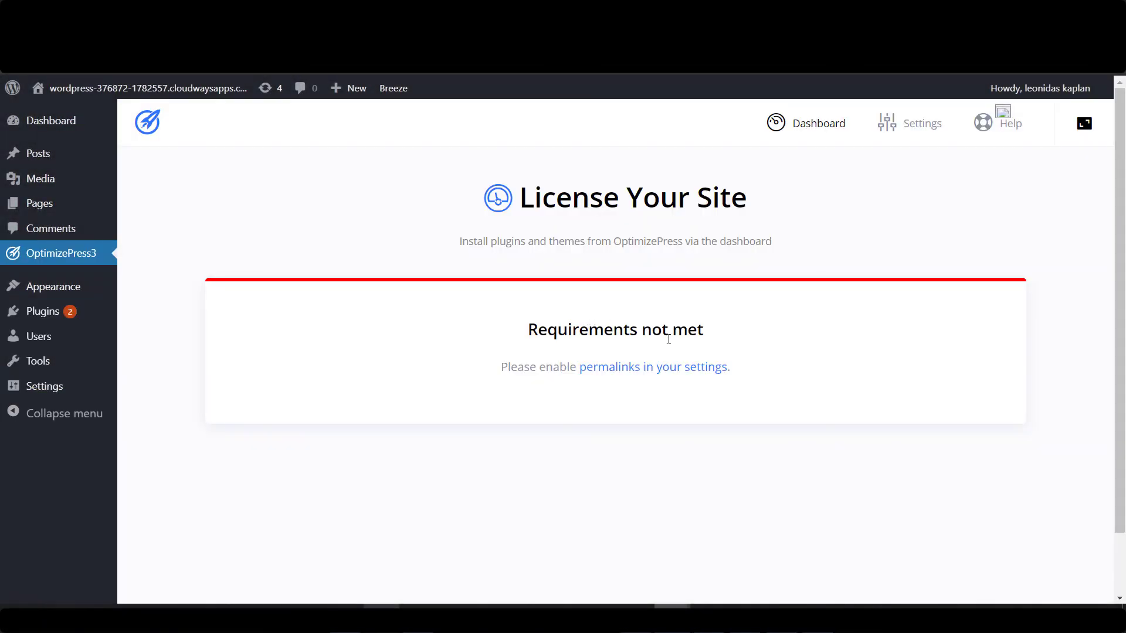
Switch the site's permalinks to the Post name structure and save.
left_click(669, 371)
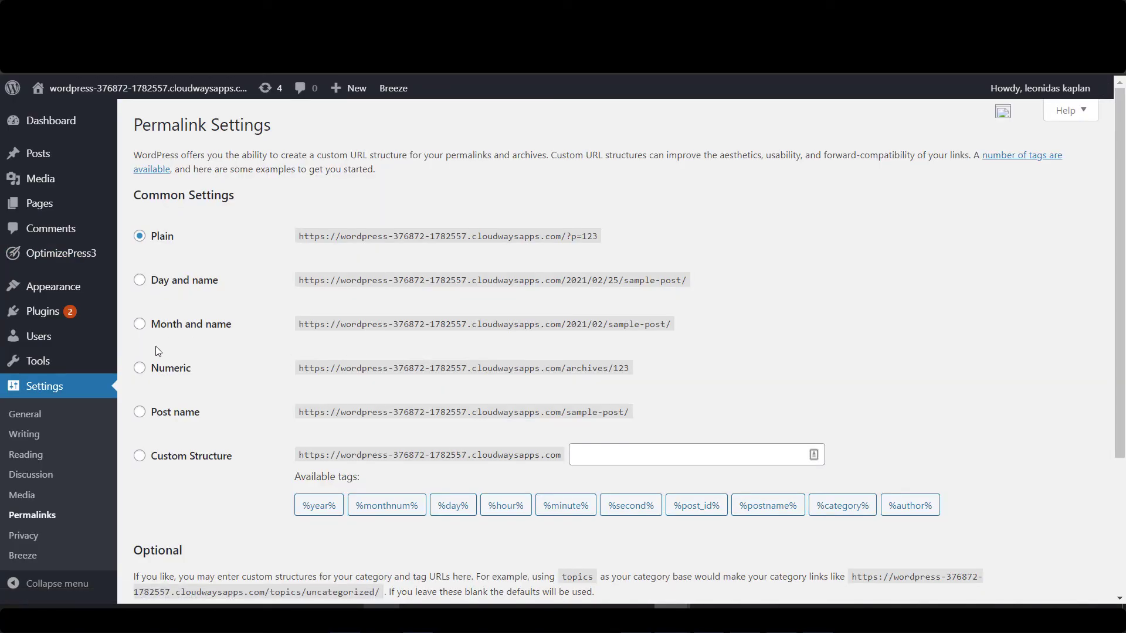
left_click(139, 412)
scroll(545, 300, "down", 3)
left_click(175, 529)
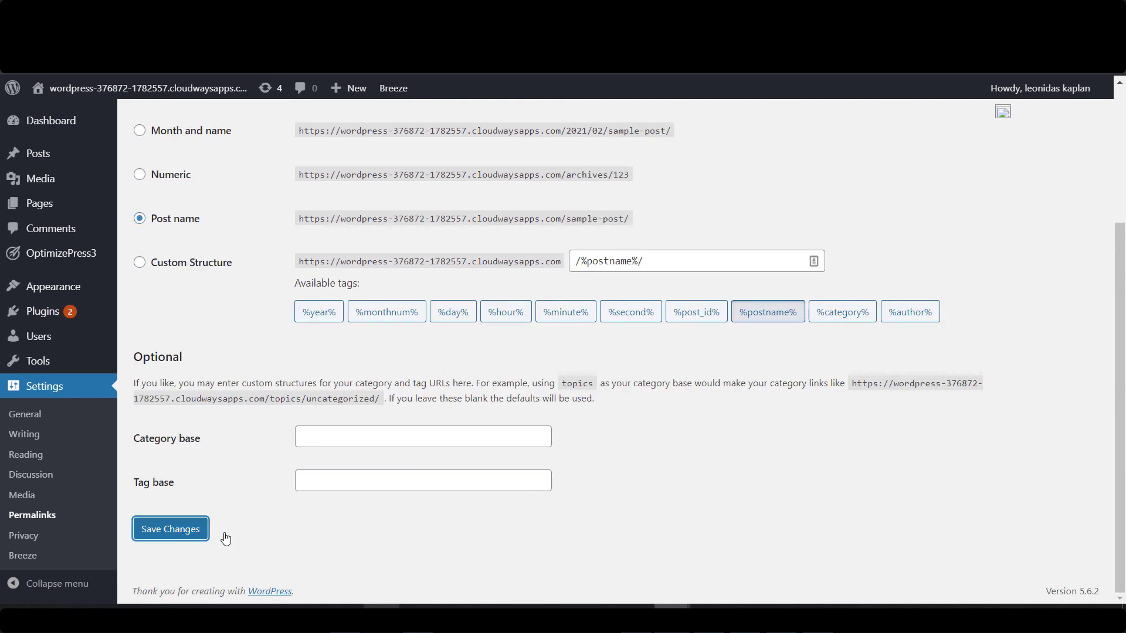
Install and activate op-builder__v1.0.43.zip, reaching the License Your Site page.
mouse_move(88, 312)
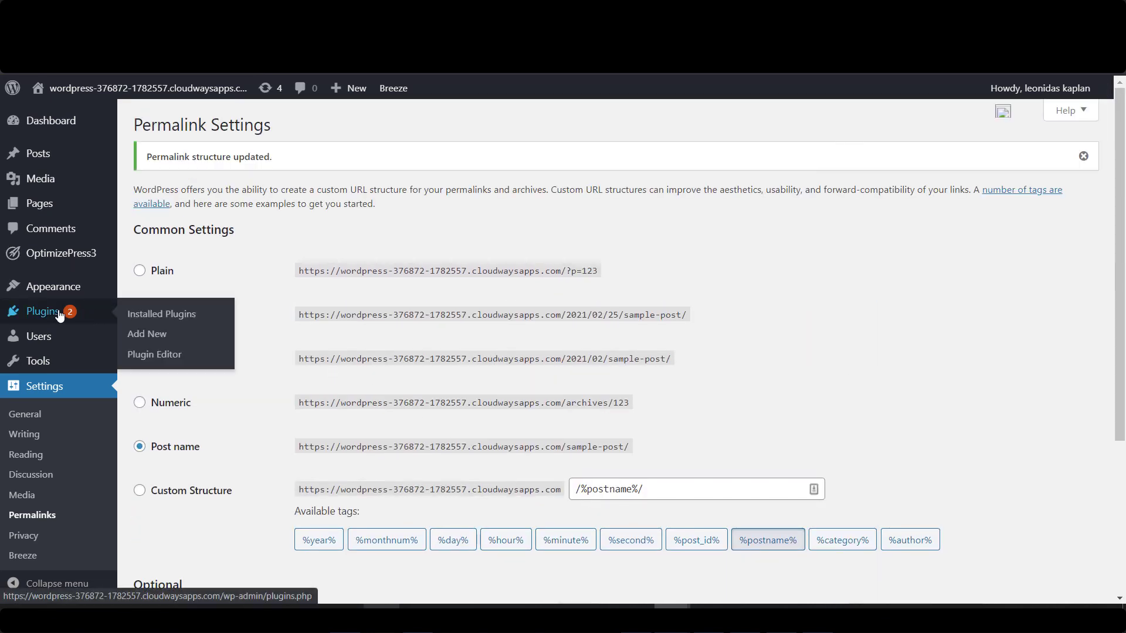
left_click(147, 335)
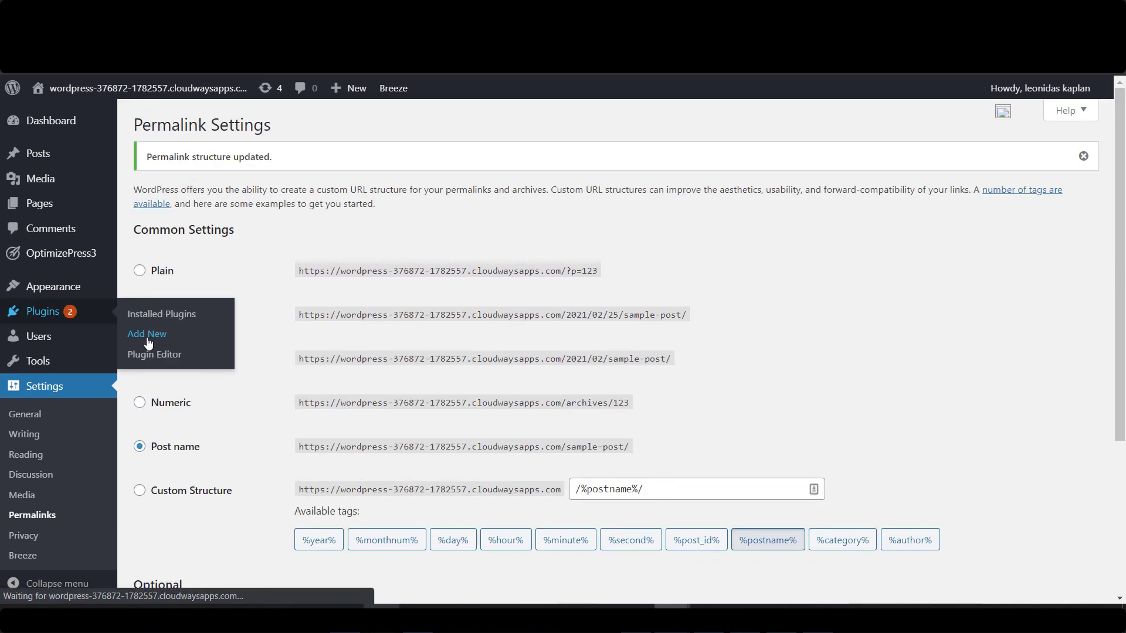
left_click(282, 130)
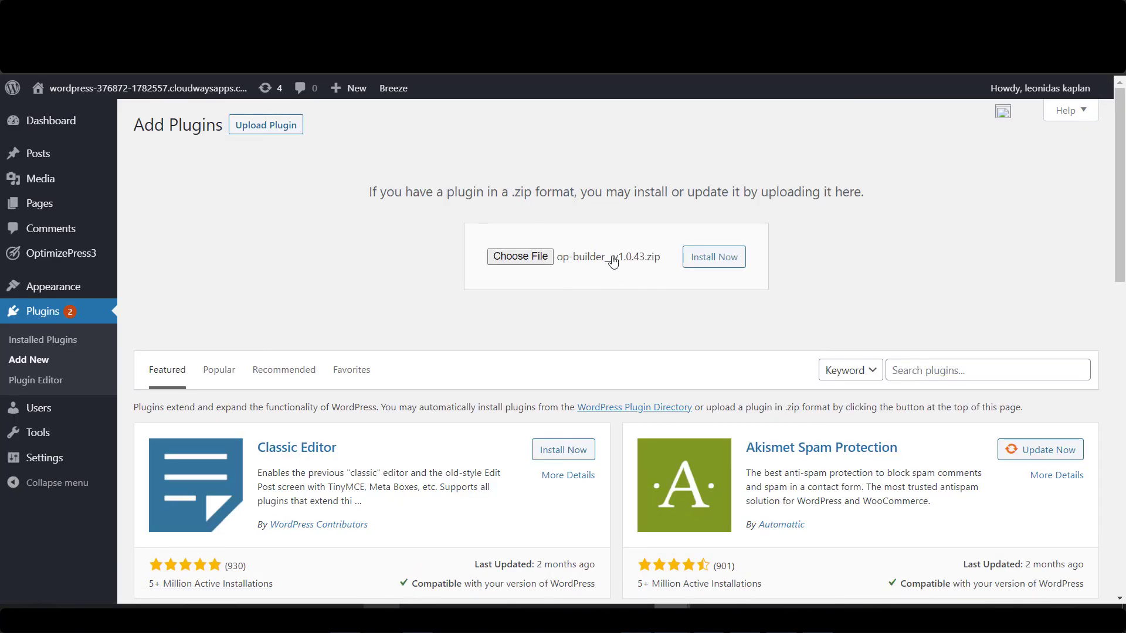
left_click(727, 263)
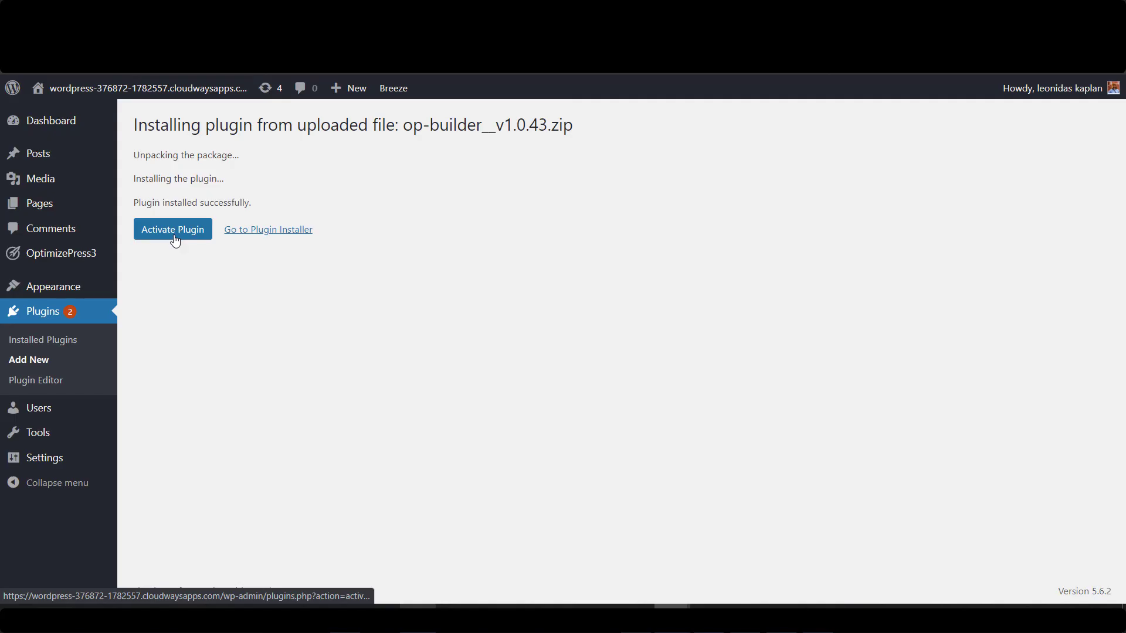
left_click(174, 239)
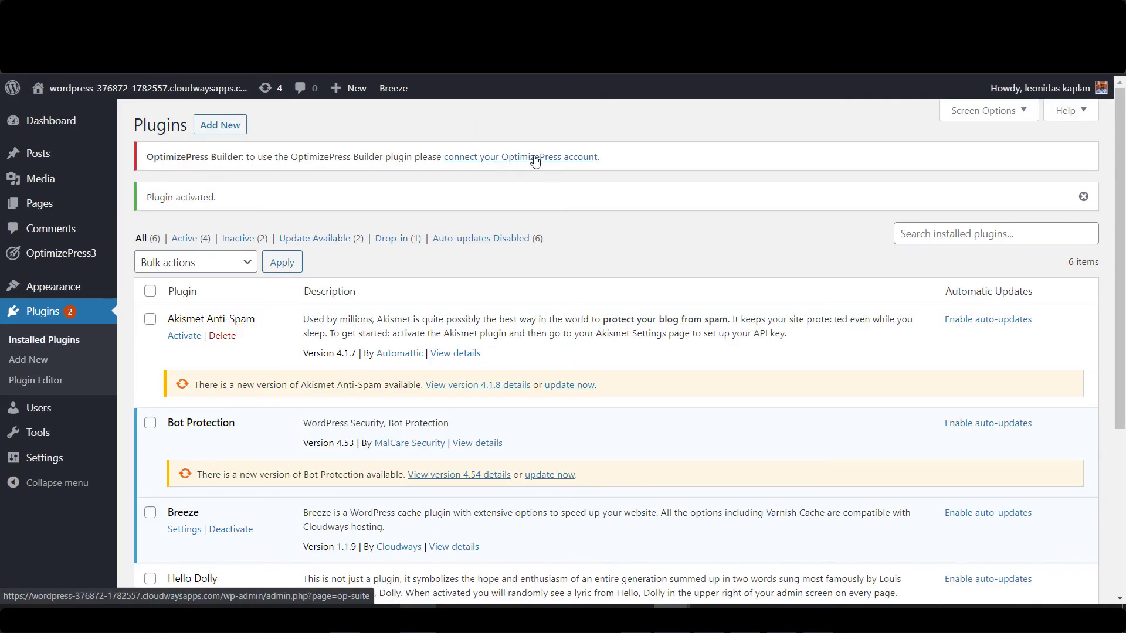
left_click(535, 161)
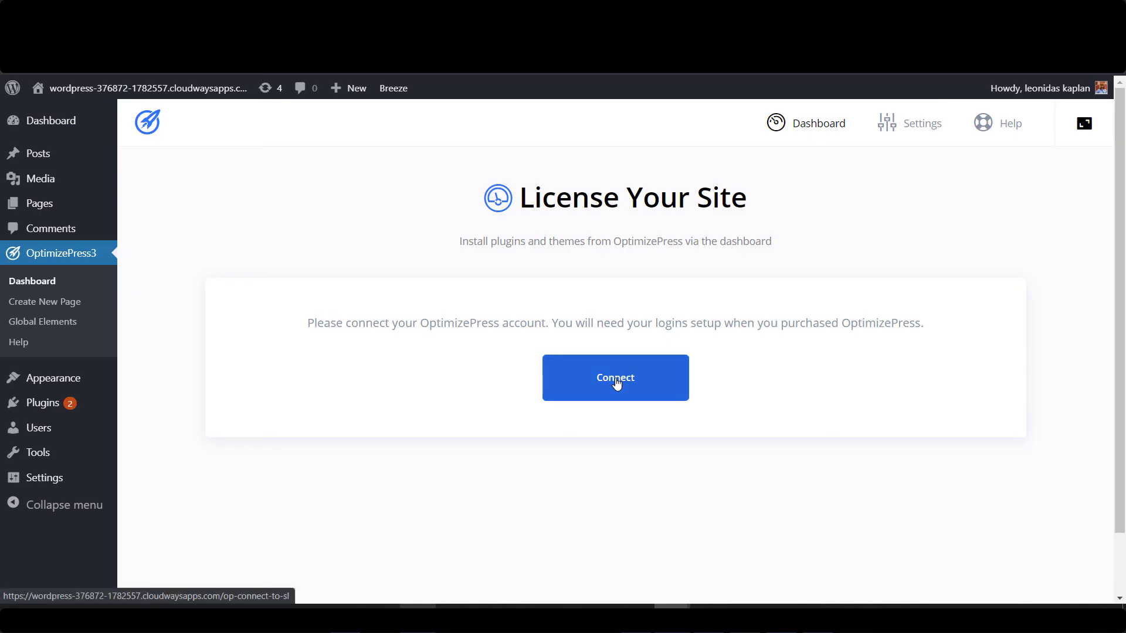
Connect the site to the OptimizePress account and authorize access.
left_click(616, 383)
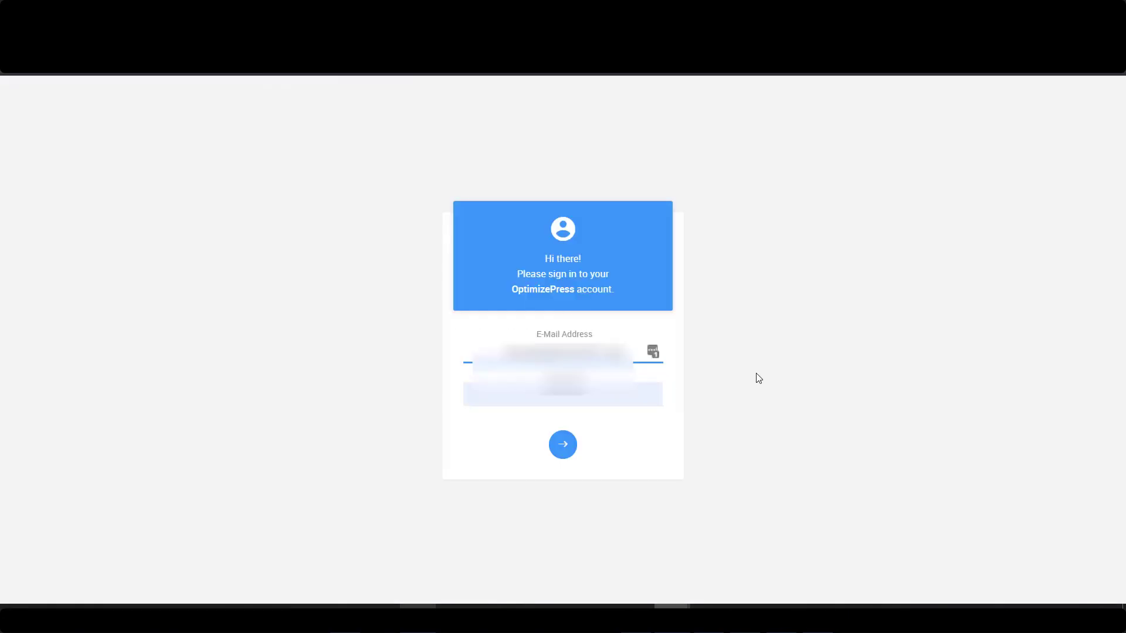
left_click(565, 450)
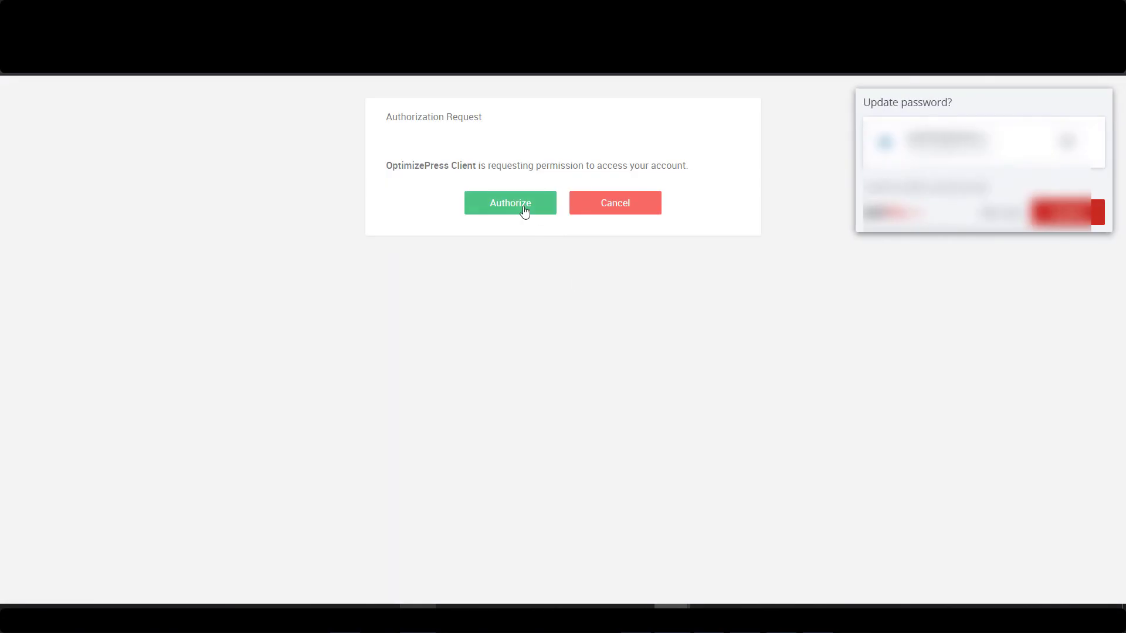
left_click(525, 211)
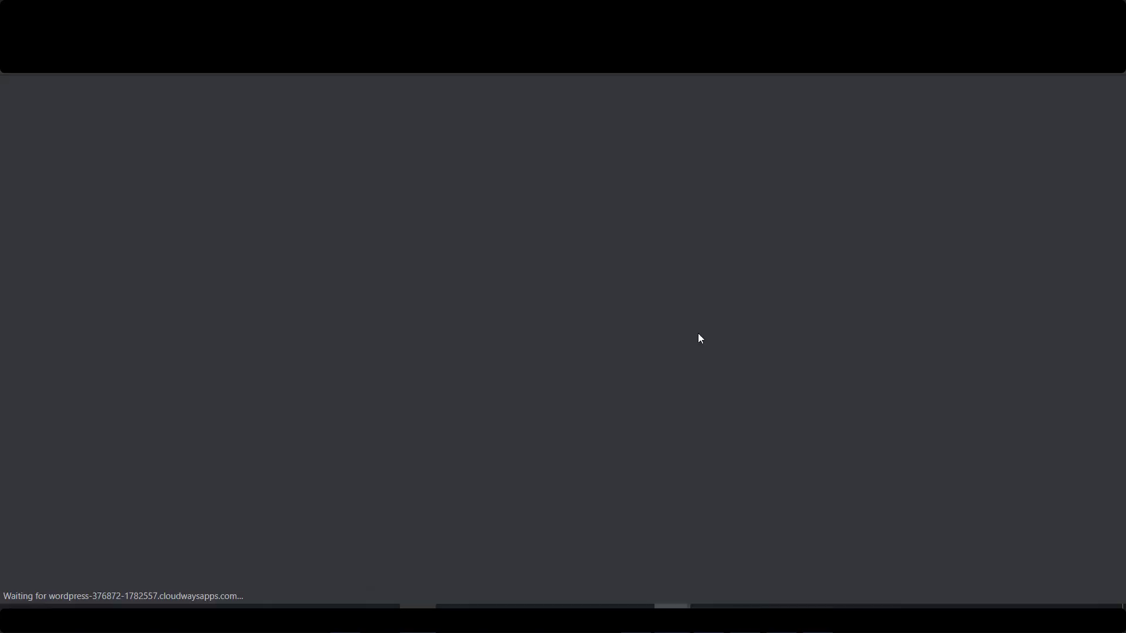
scroll(291, 250, "down", 3)
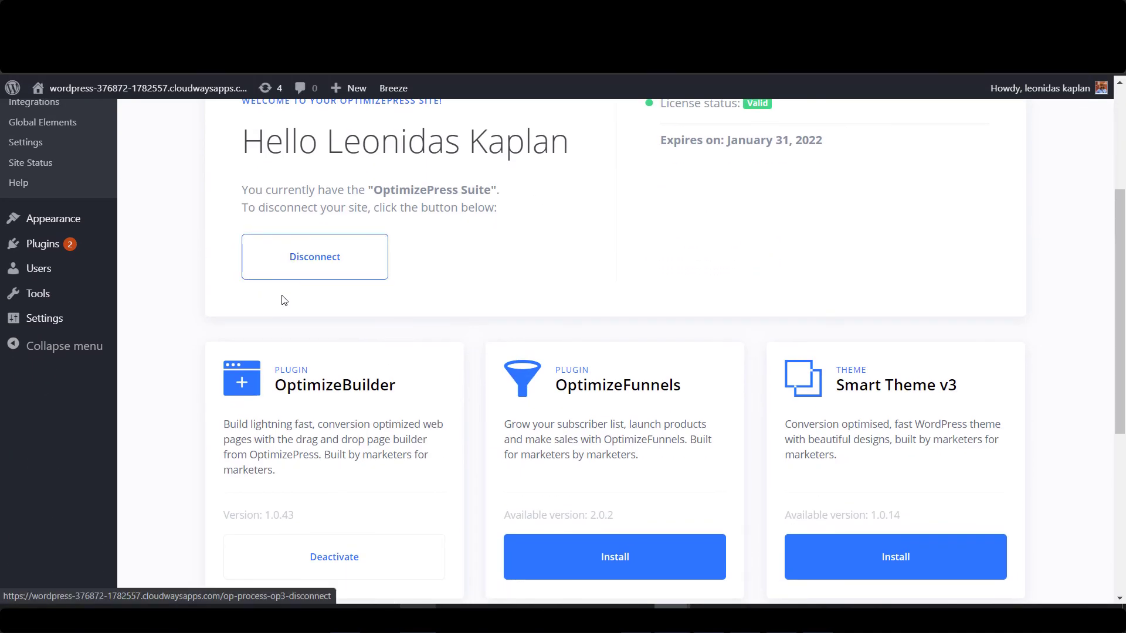
scroll(272, 299, "up", 3)
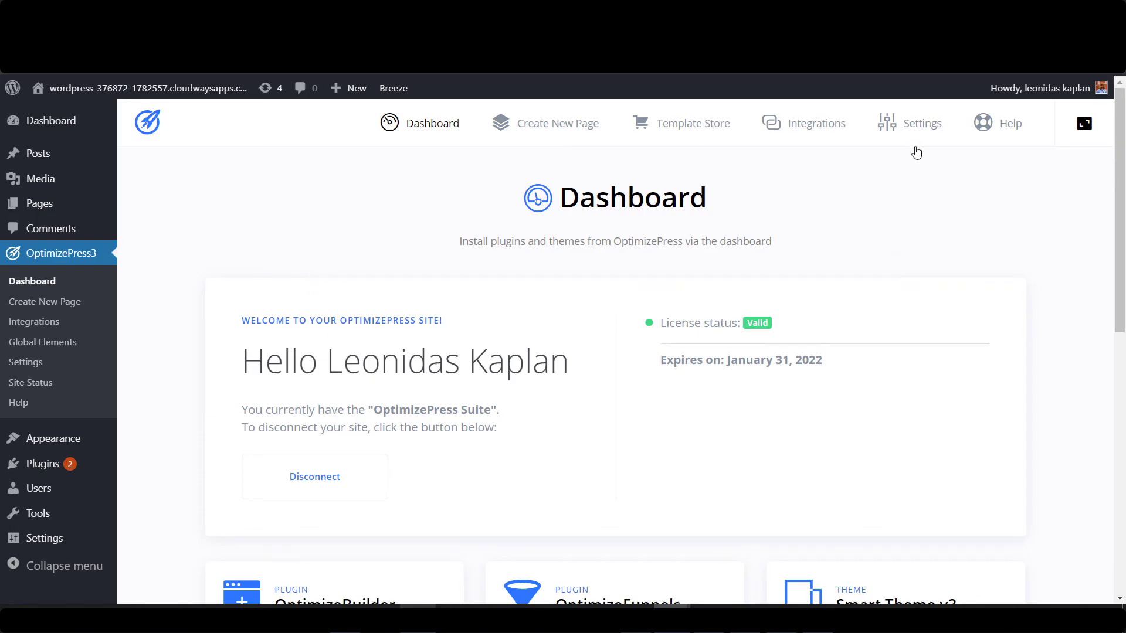
Turn off the promotional backlink in OptimizePress Affiliates settings and save.
left_click(917, 124)
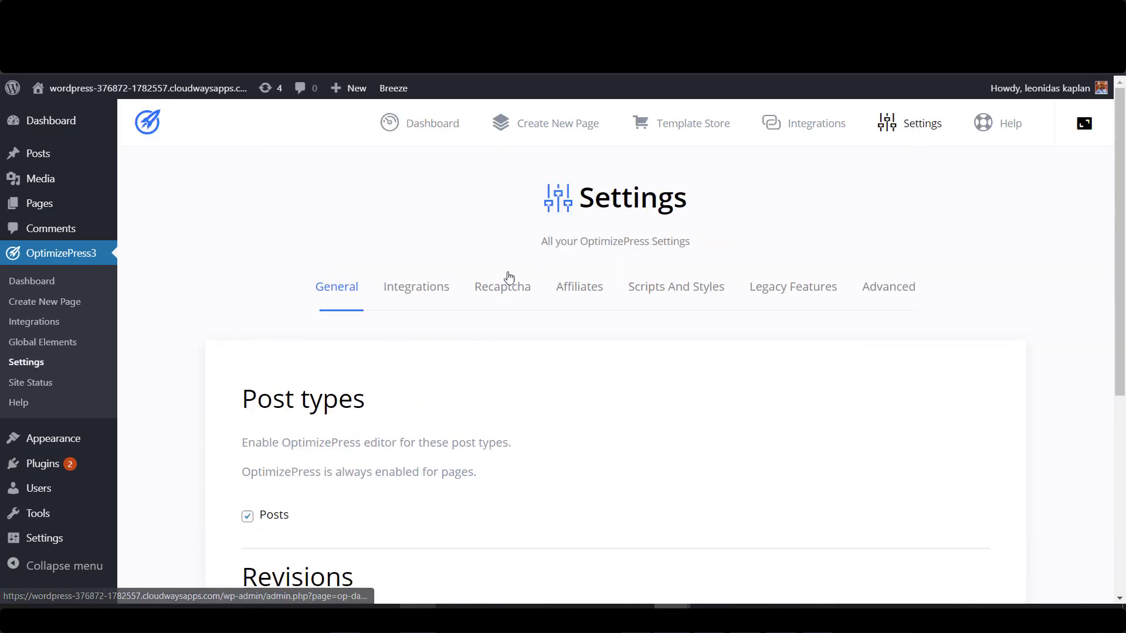
scroll(323, 314, "down", 2)
scroll(351, 287, "up", 2)
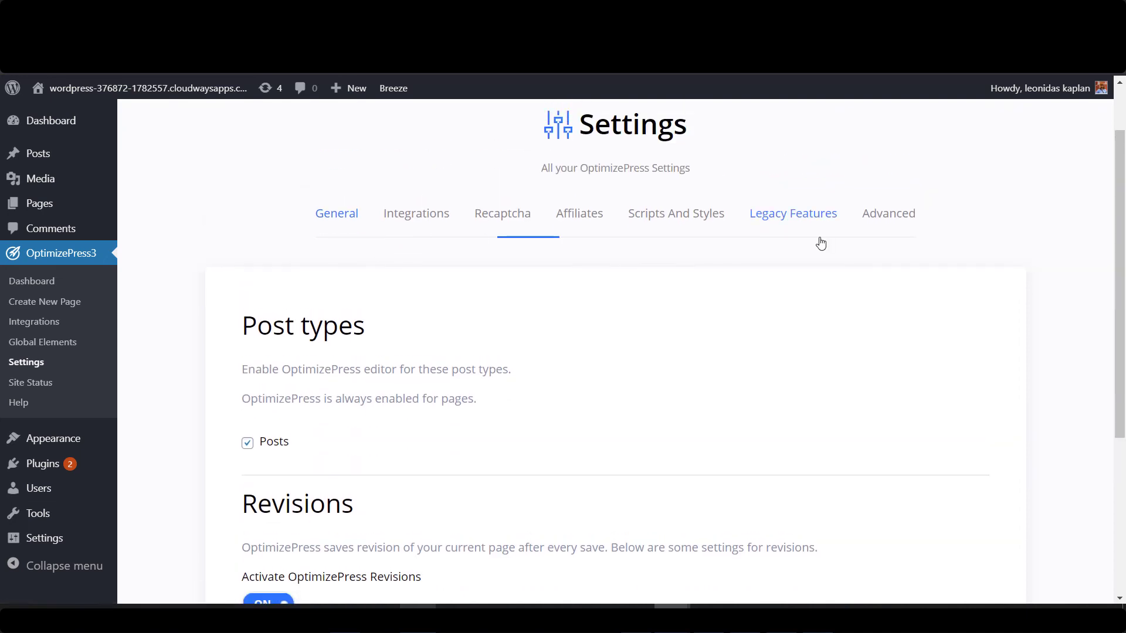
left_click(574, 220)
left_click(279, 501)
scroll(585, 450, "down", 2)
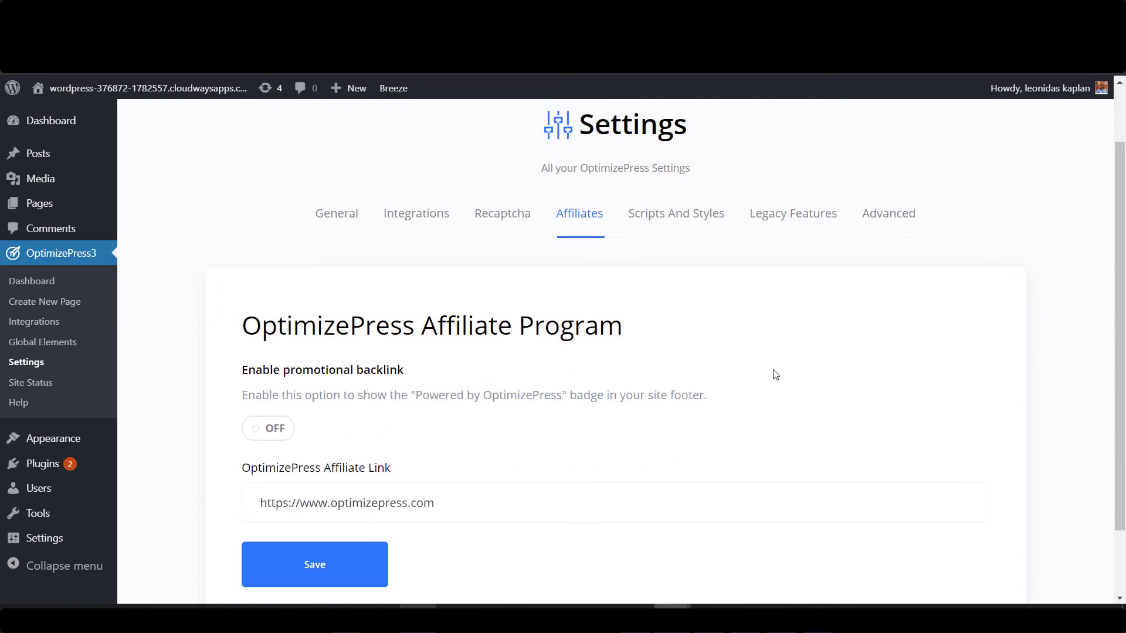
left_click(325, 572)
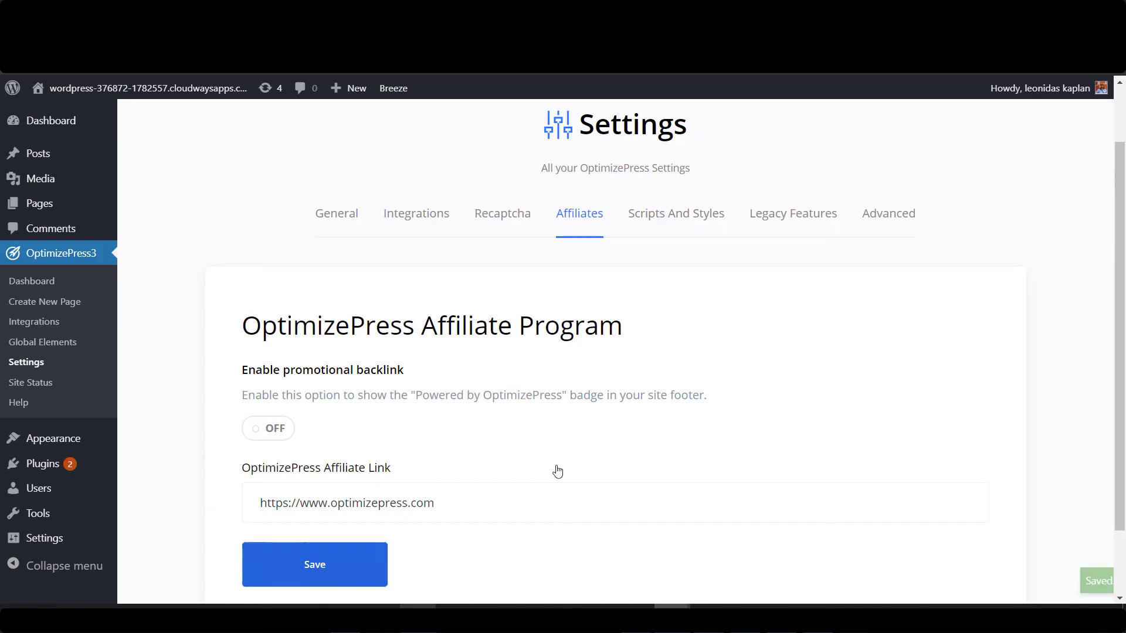
scroll(630, 390, "up", 2)
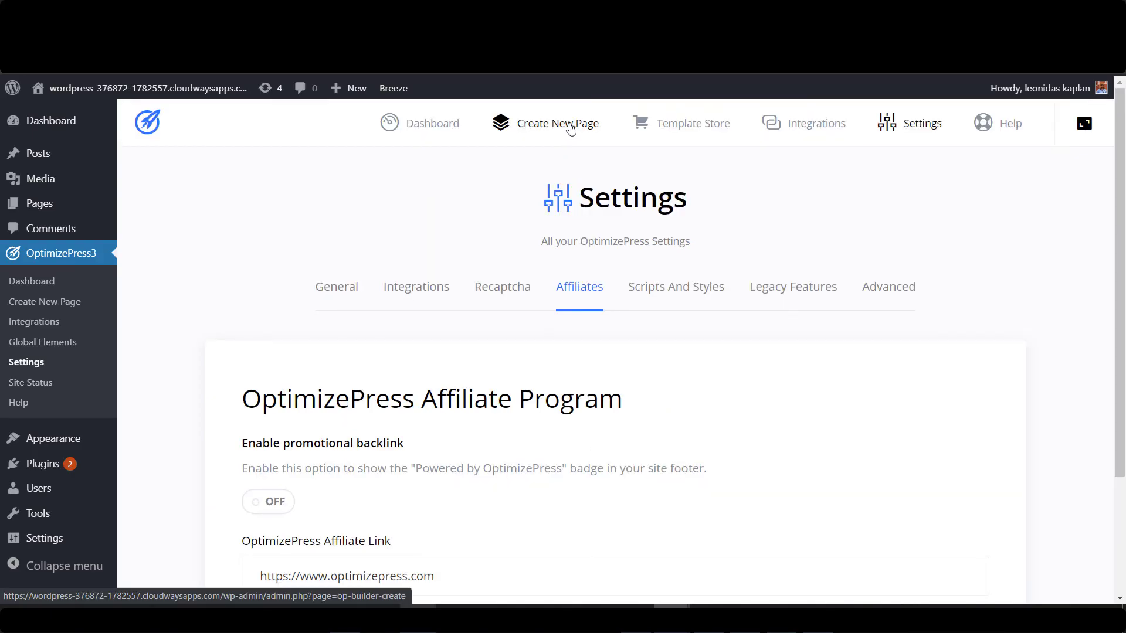
Create a page titled 'Home' from the Authority Landing Page template.
left_click(571, 126)
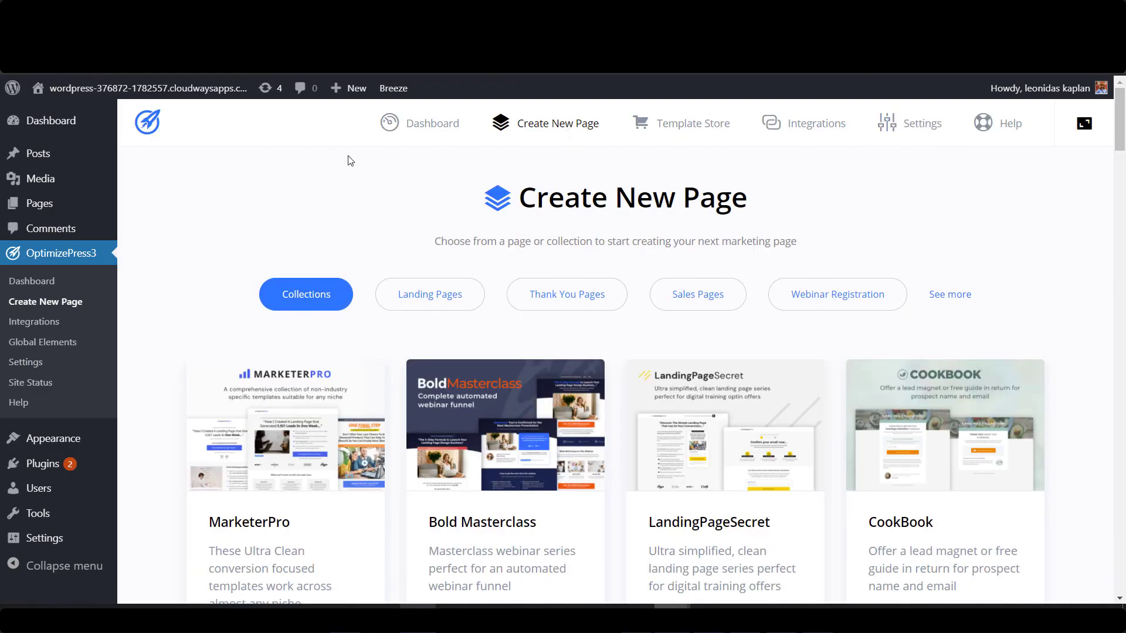
left_click(433, 290)
scroll(462, 235, "down", 5)
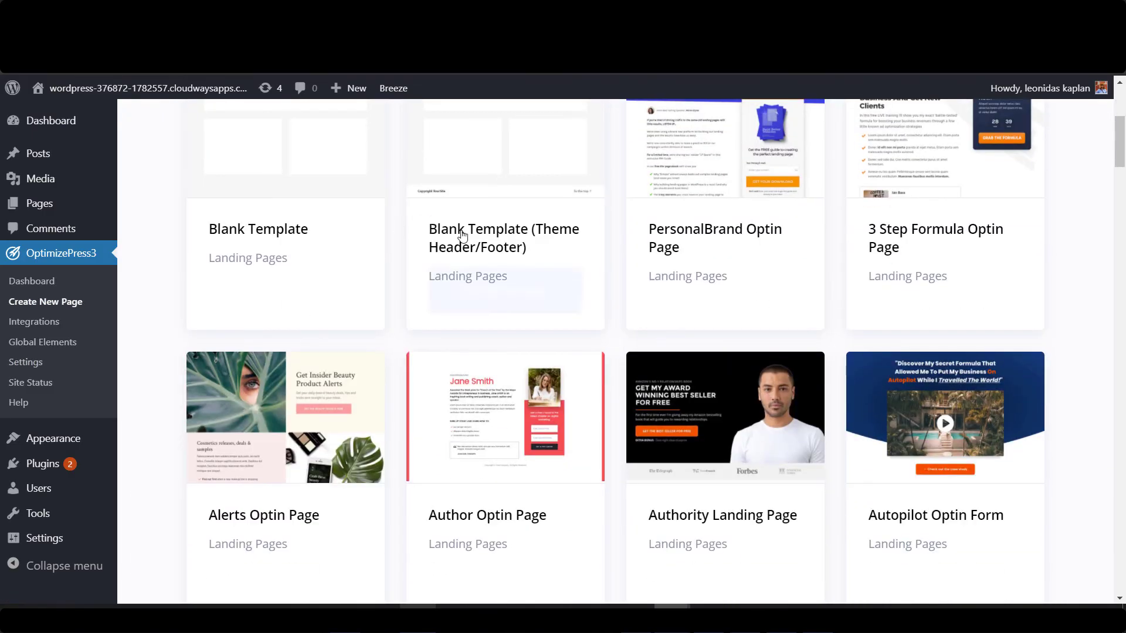
scroll(842, 513, "down", 1)
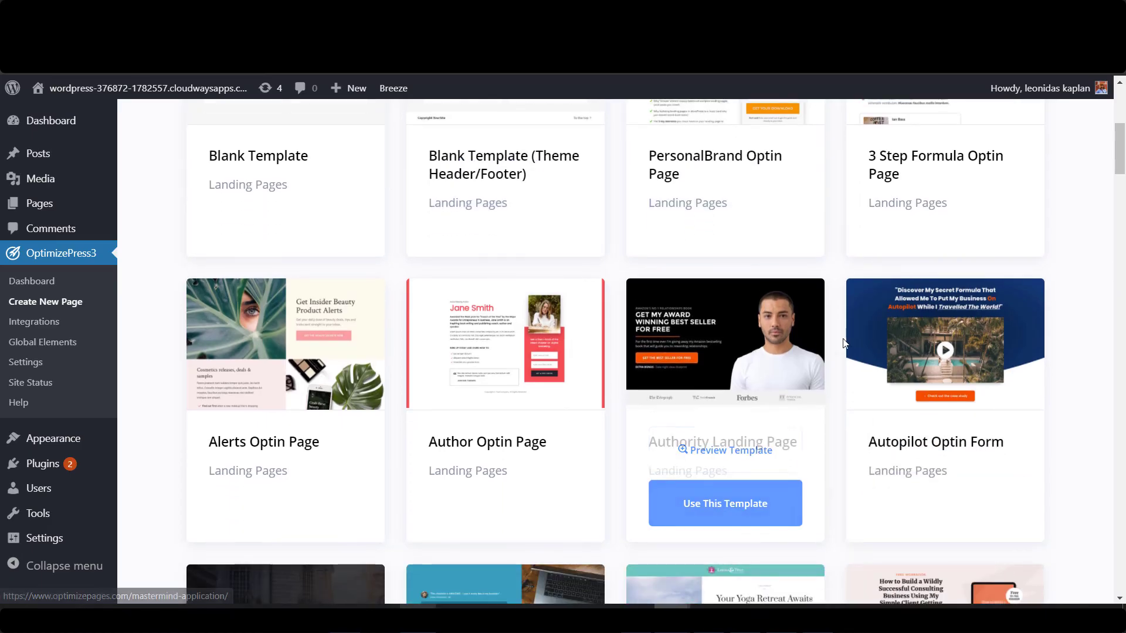
mouse_move(736, 510)
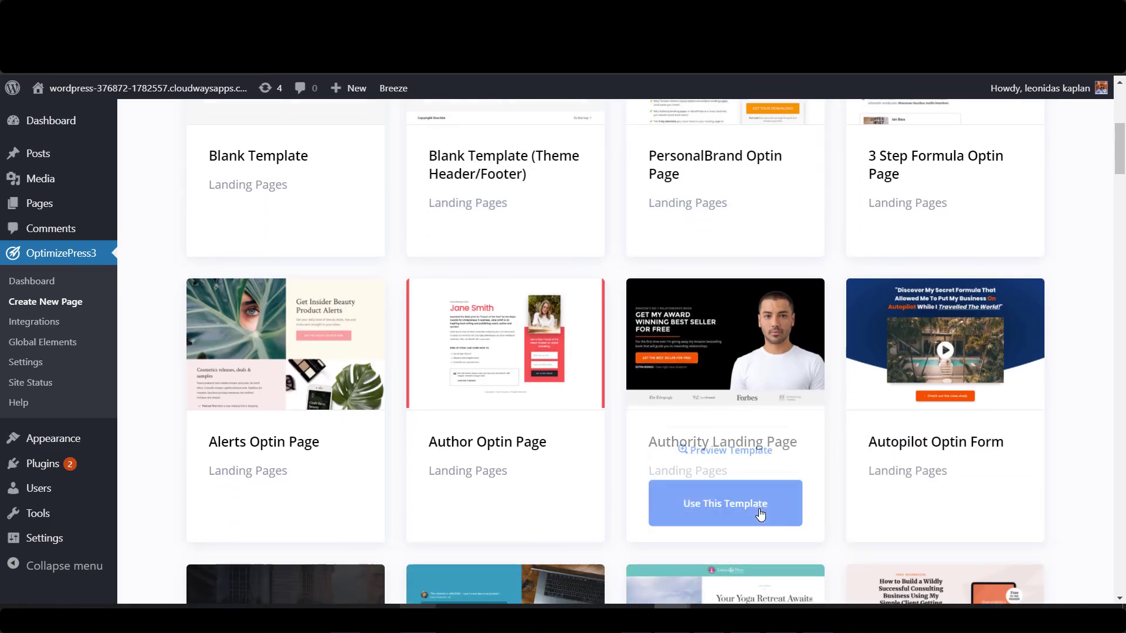
left_click(737, 512)
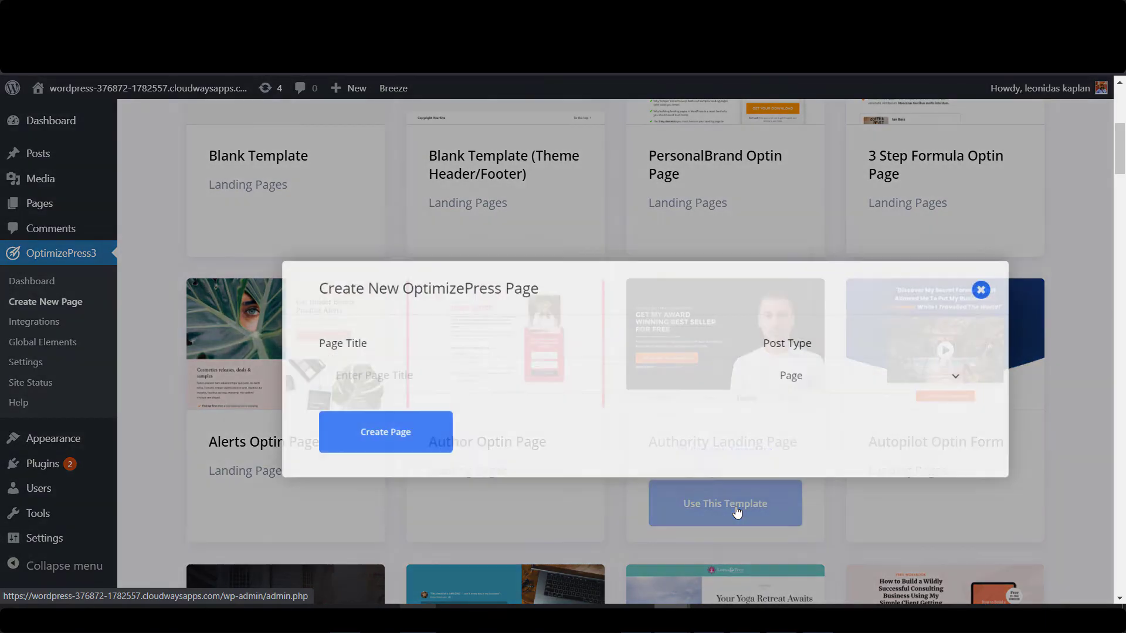
left_click(442, 347)
type("Home")
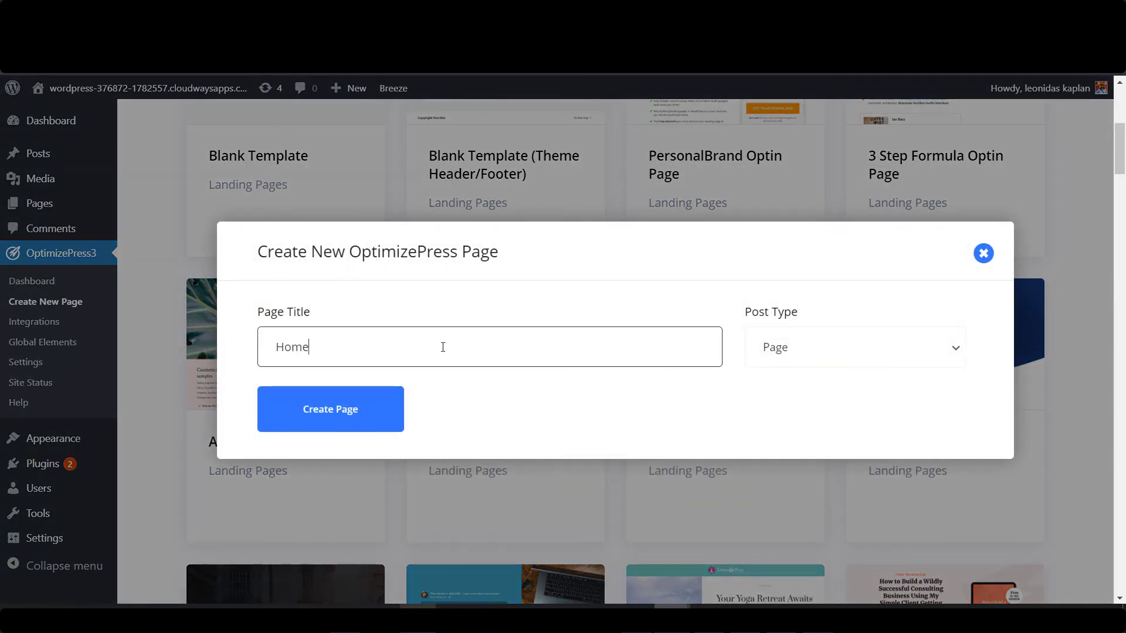
left_click(342, 420)
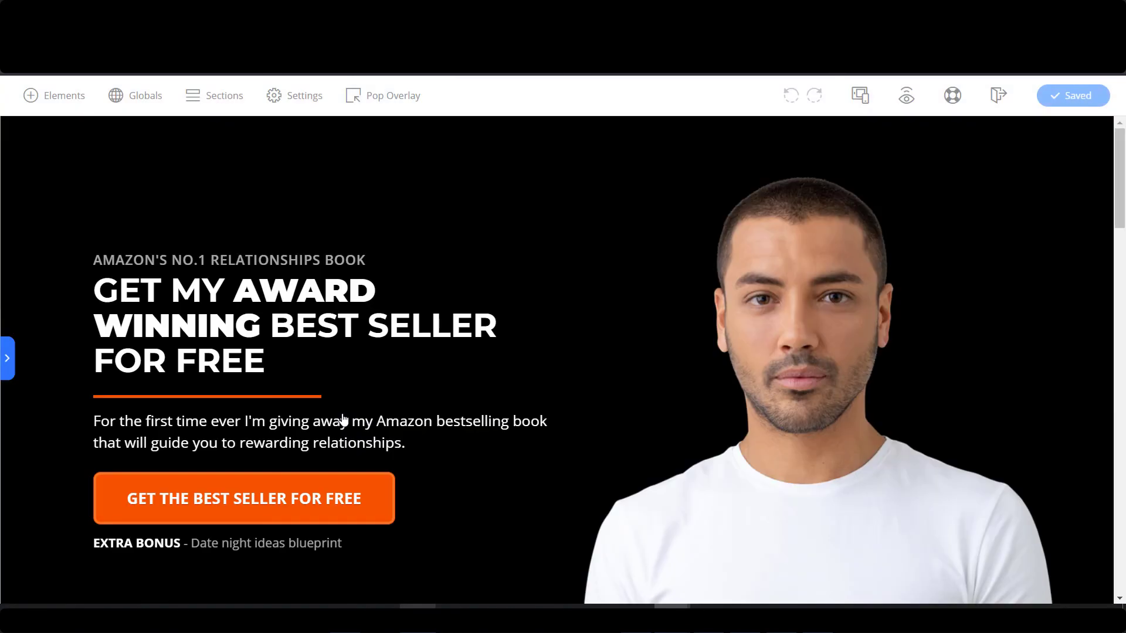
Replace the hero headline with 'FIND OUT HOW MUCH YOU CAN SAVE WITH SOLAR TODAY'.
scroll(547, 243, "down", 8)
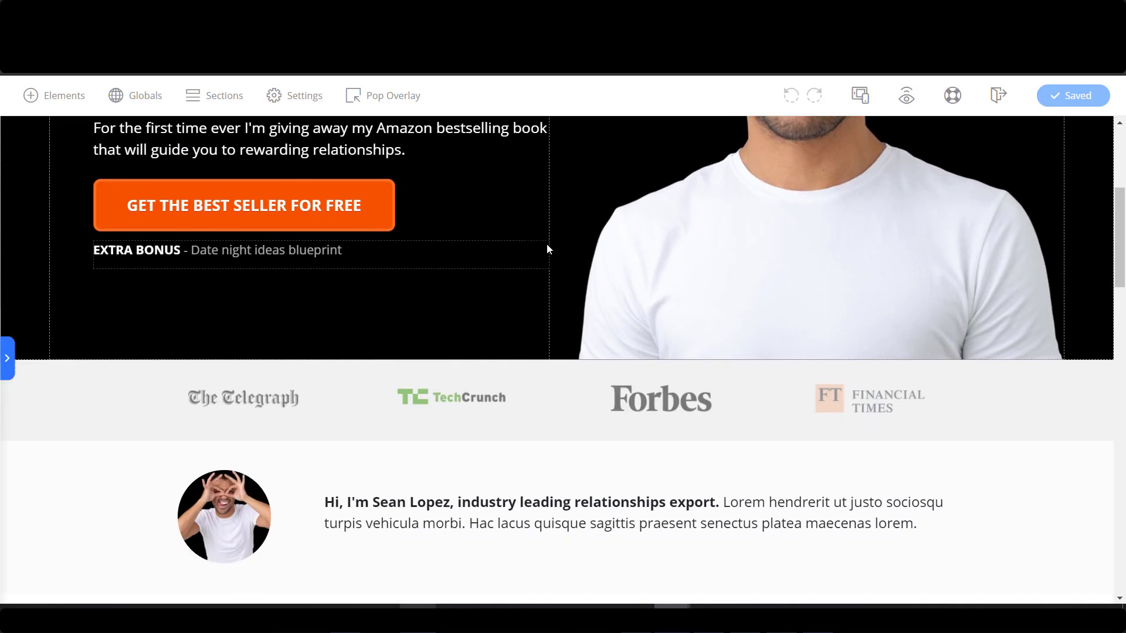
scroll(547, 244, "down", 10)
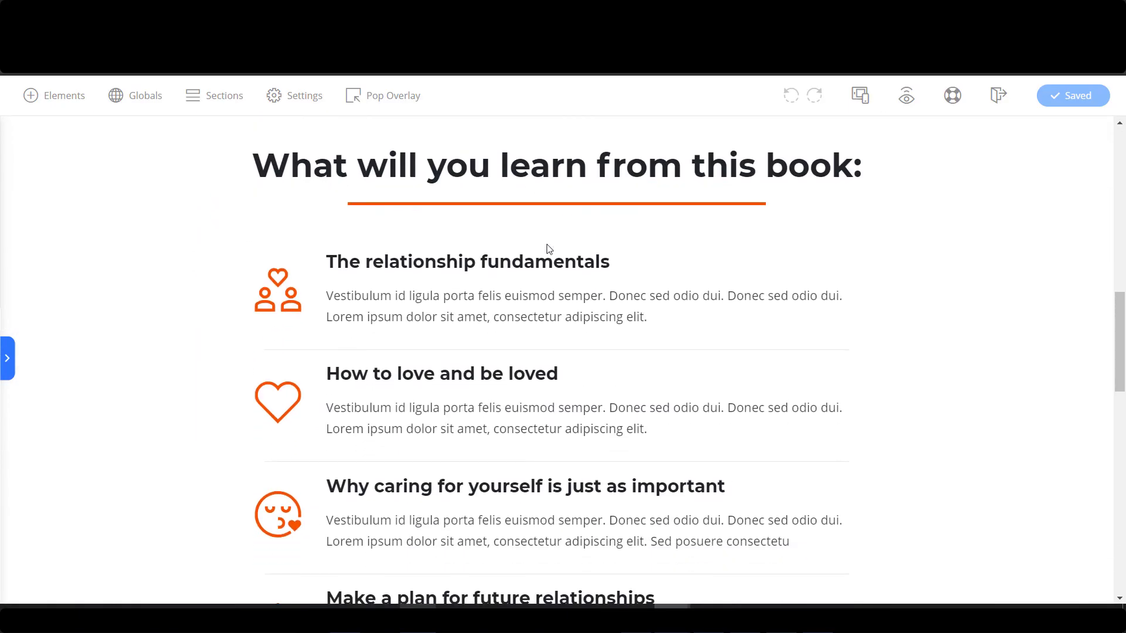
scroll(547, 246, "down", 10)
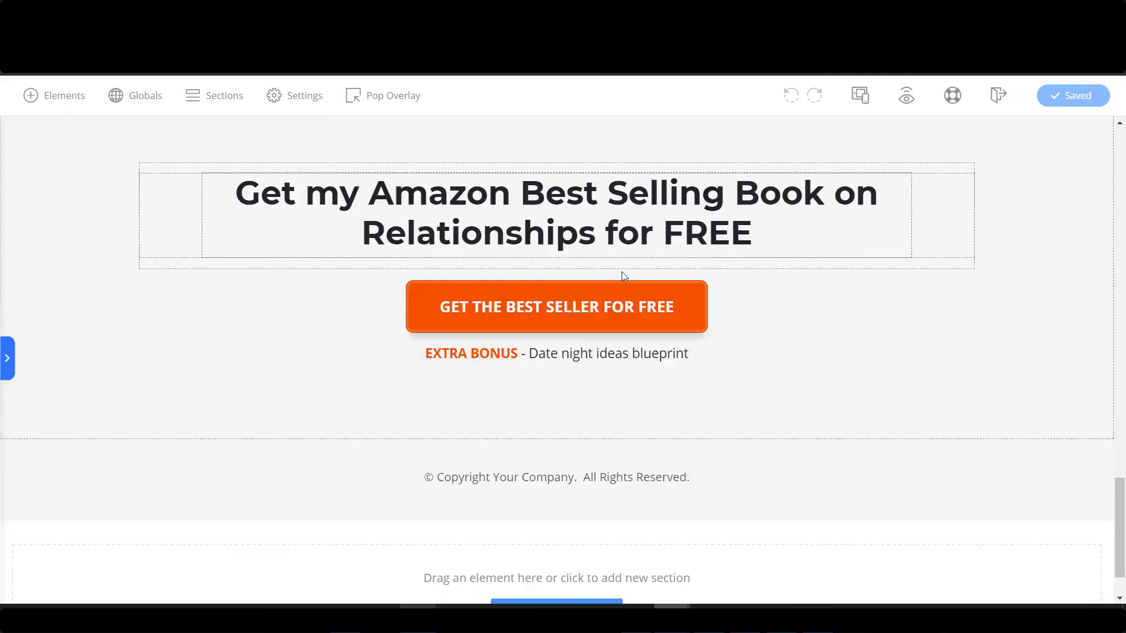
scroll(745, 317, "down", 1)
left_click_drag(1120, 545, 1119, 151)
scroll(644, 281, "down", 1)
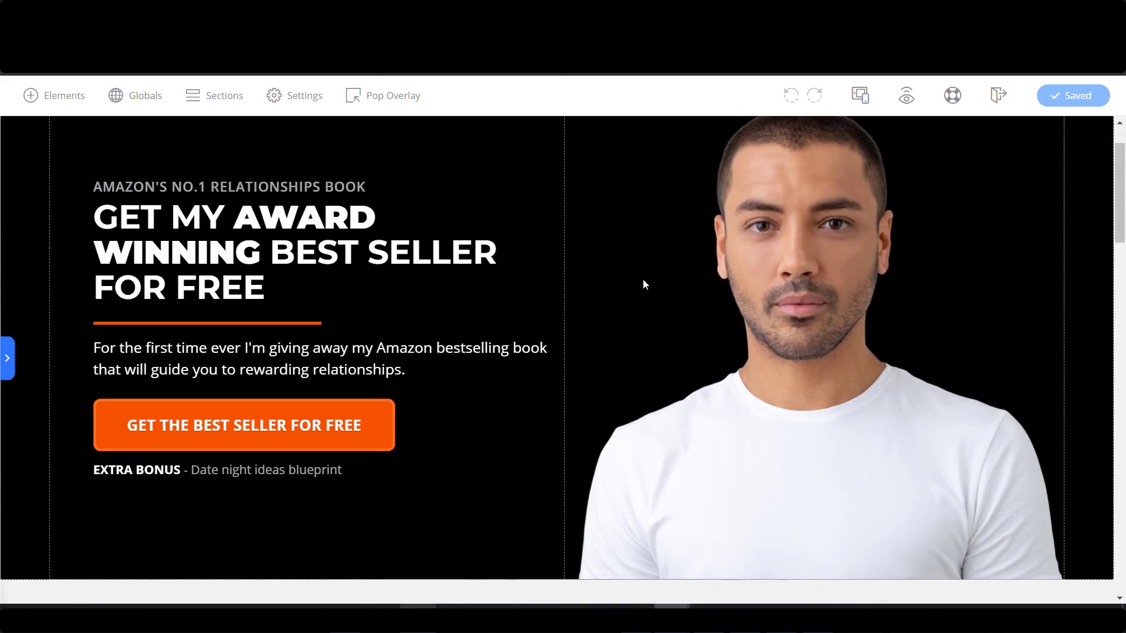
left_click(365, 183)
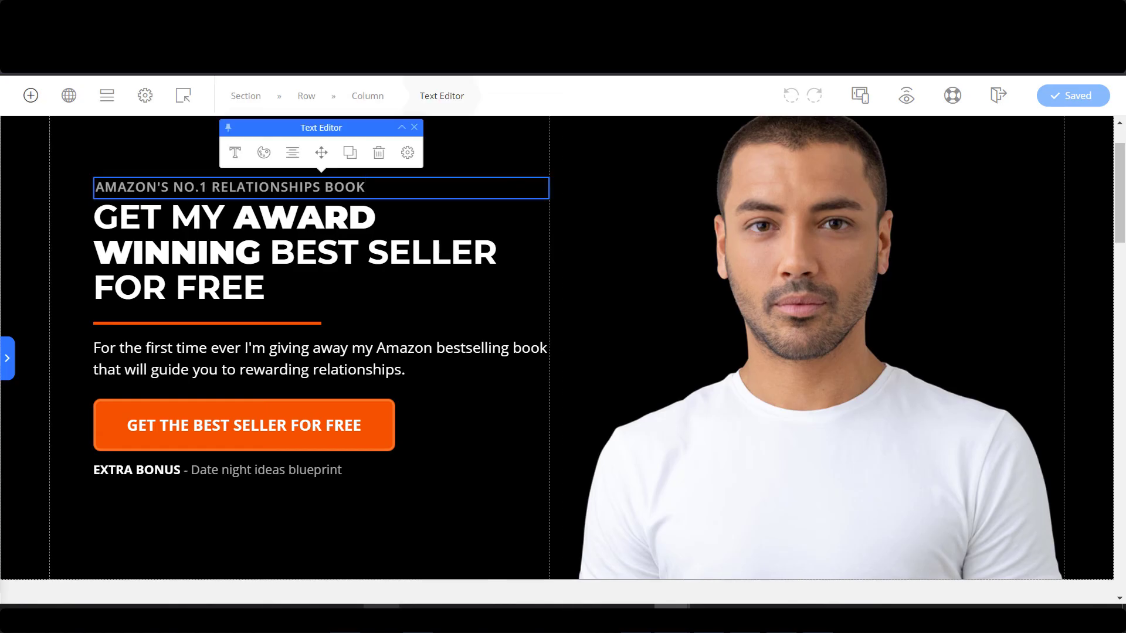
double_click(351, 187)
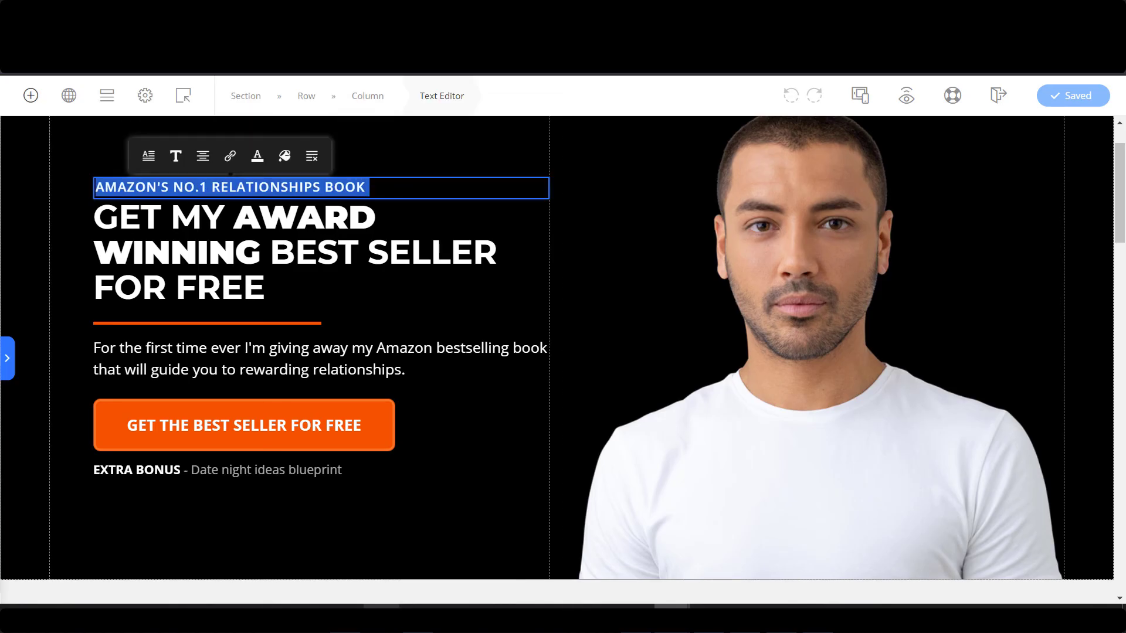
type("Save Time & Money")
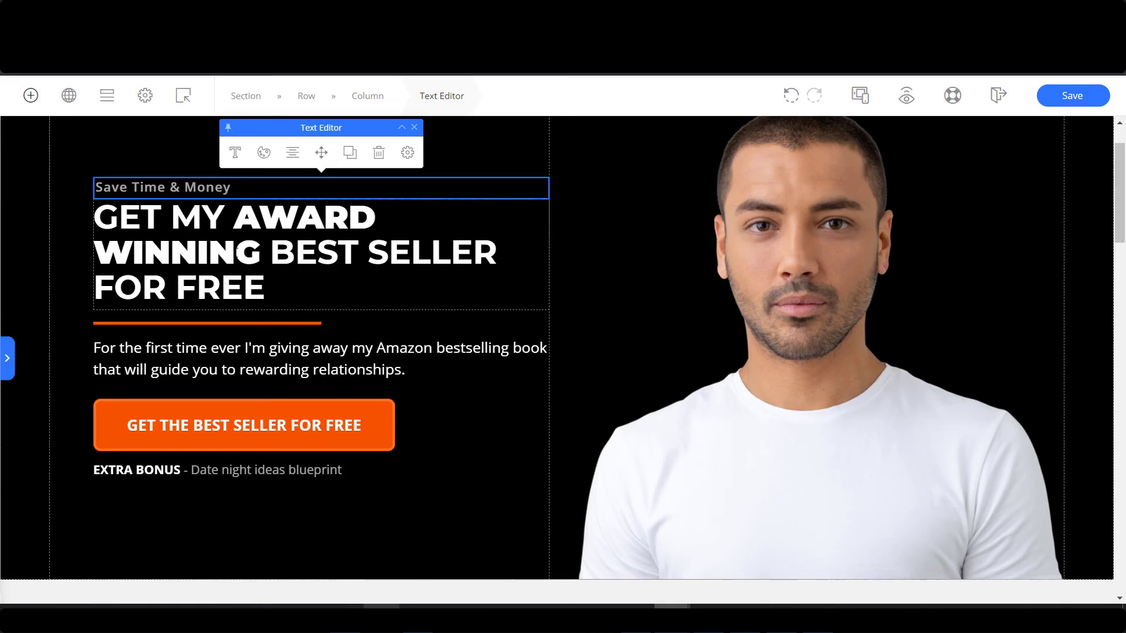
left_click(235, 252)
double_click(234, 252)
type("FIND O")
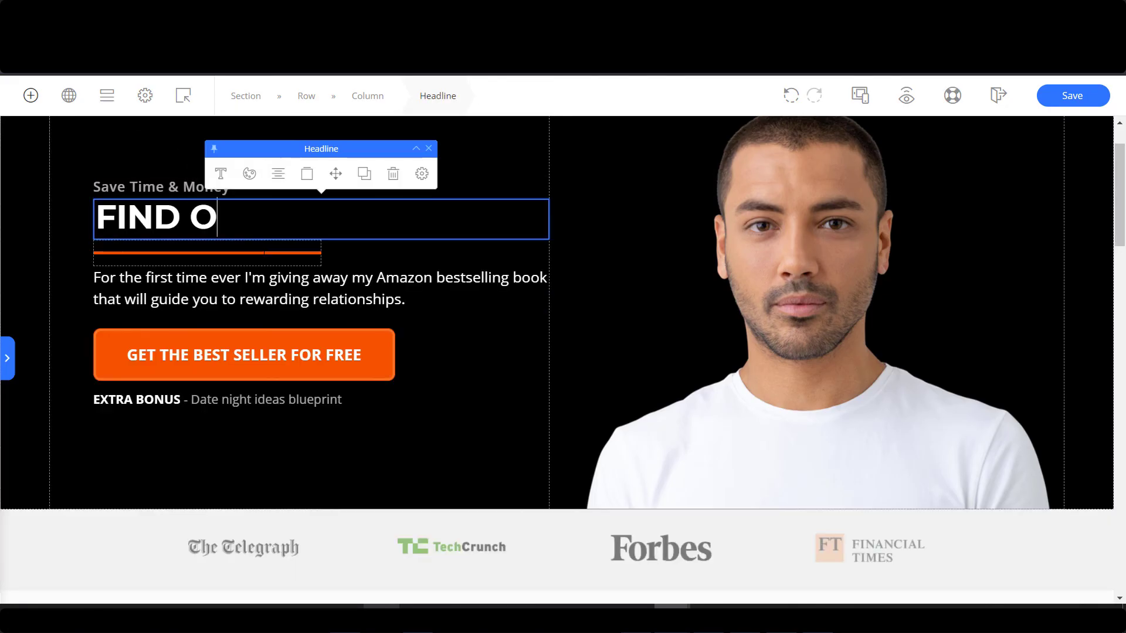
type("UT HOW MUCH ")
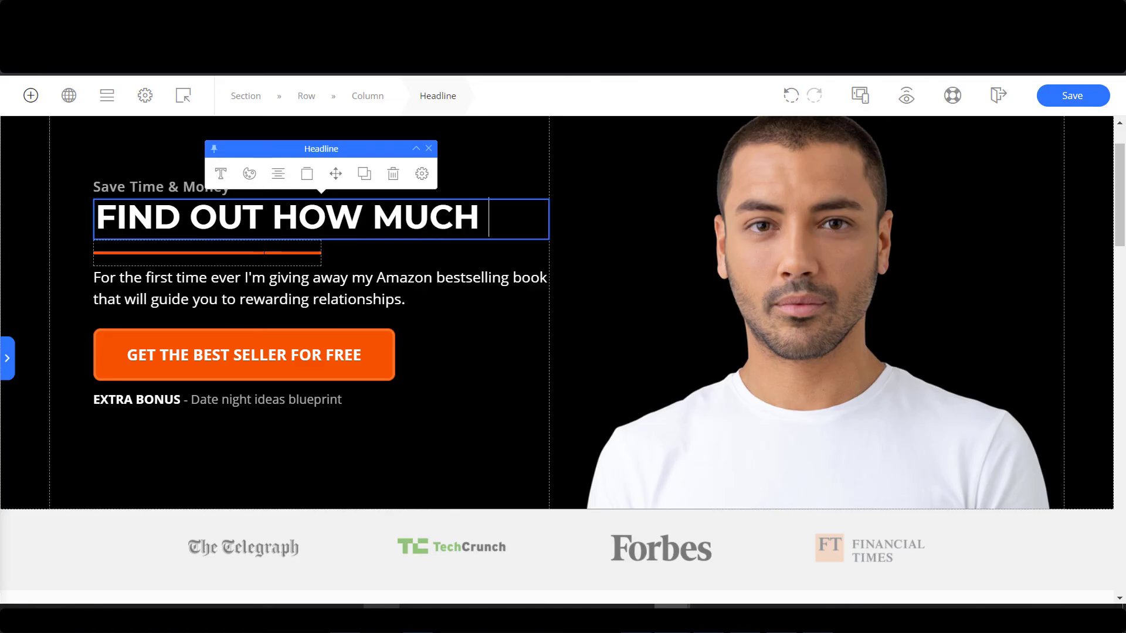
type("YOU CAN SAVE WIT")
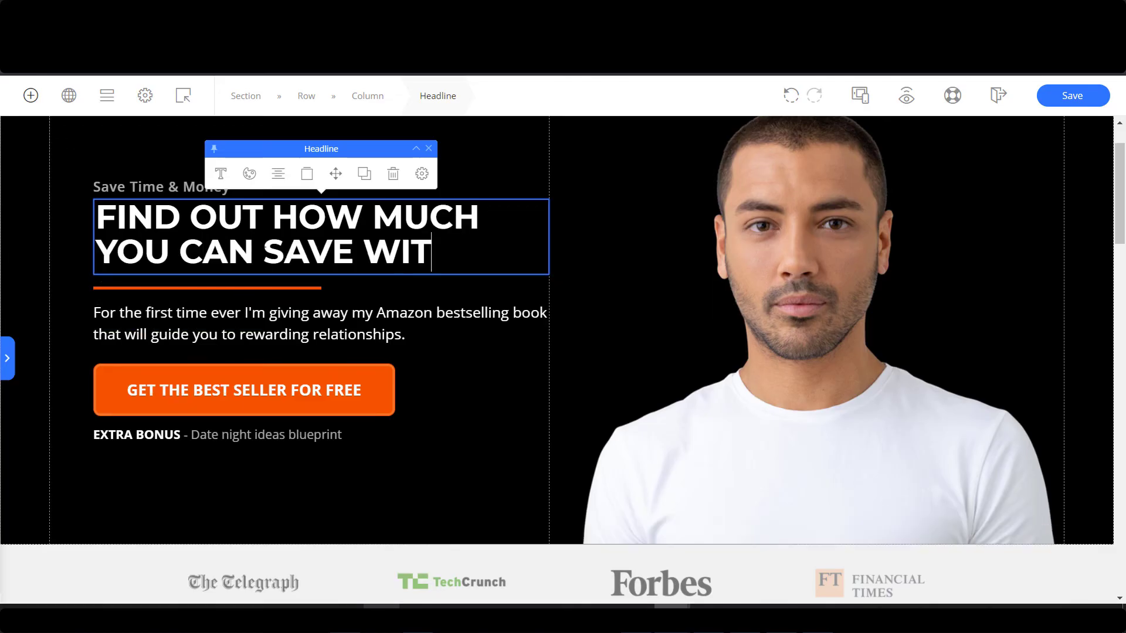
type("H SOLAR TODAY")
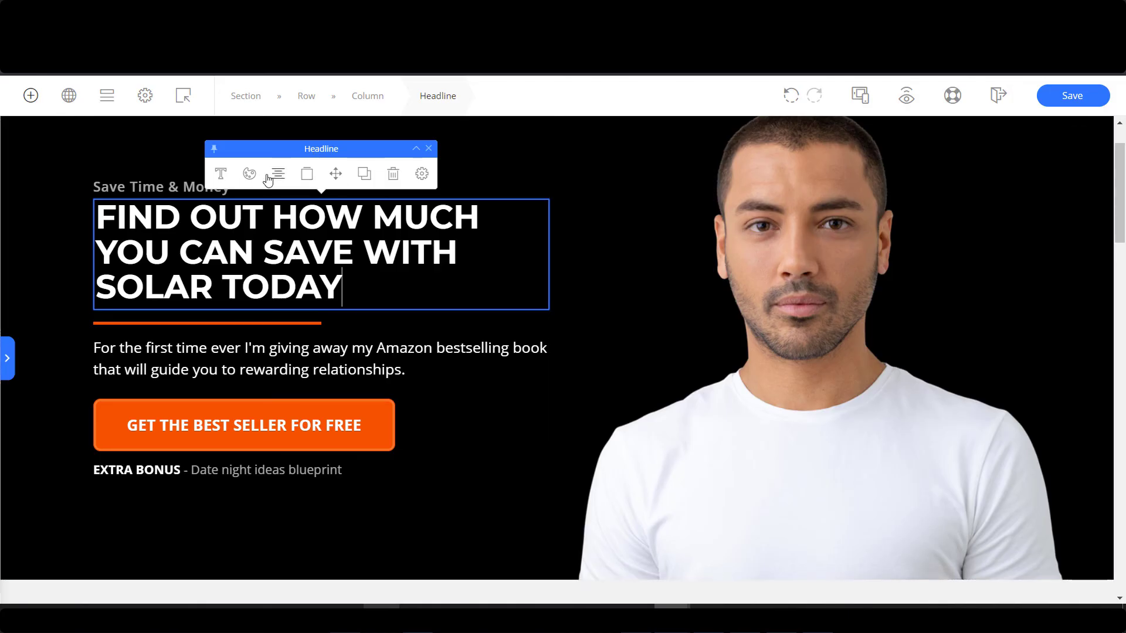
Enlarge the headline font size from 45 to 55 px.
left_click(220, 174)
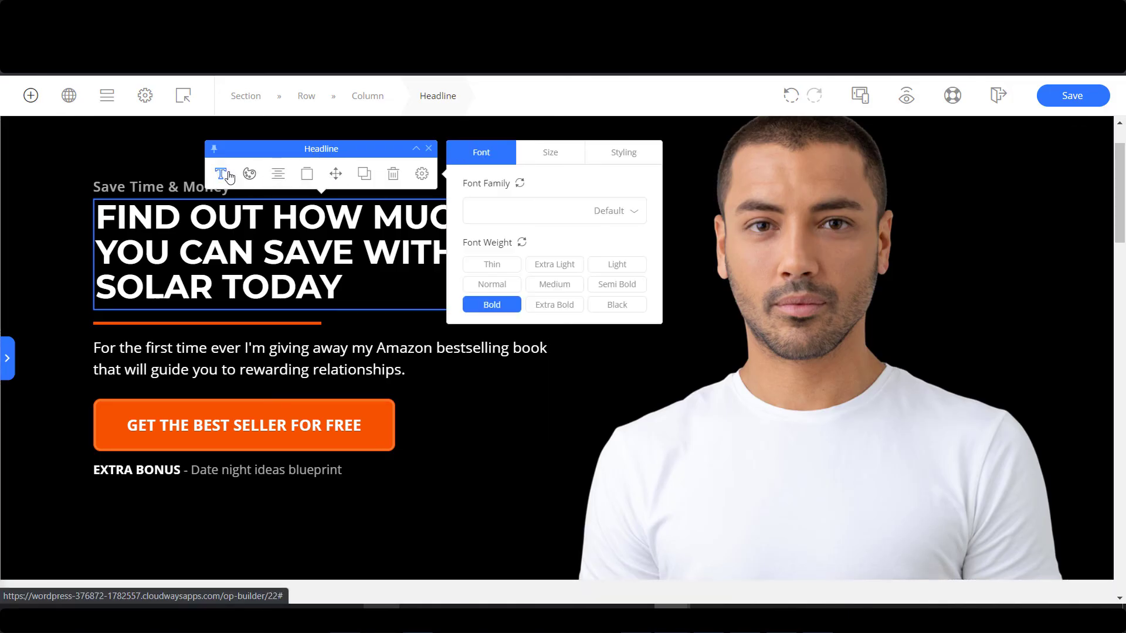
left_click(538, 165)
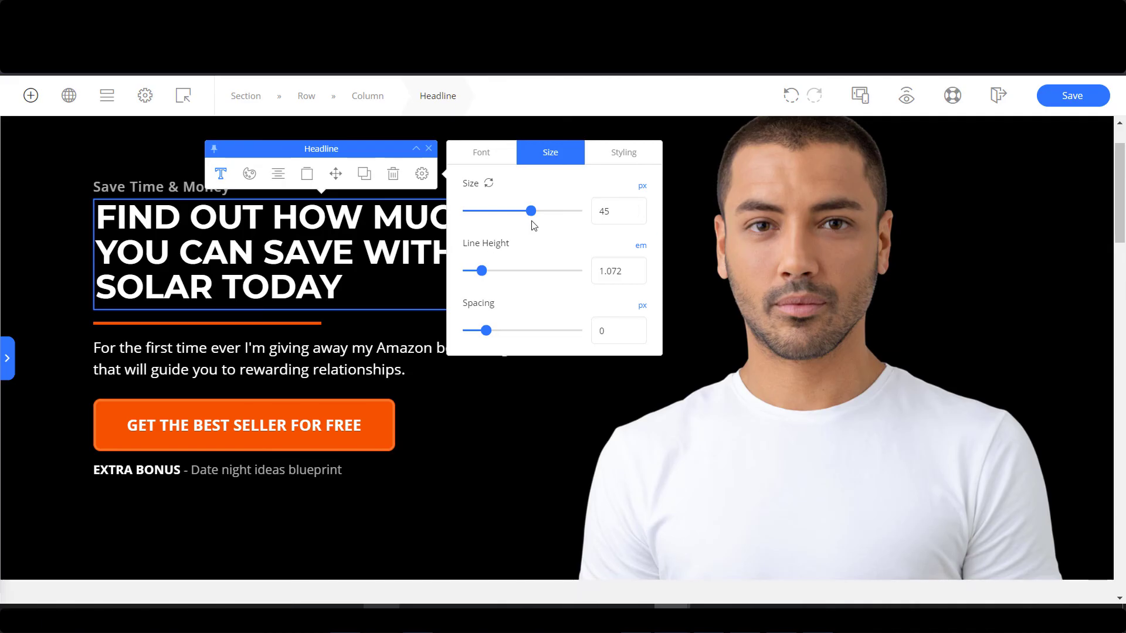
left_click_drag(532, 216, 543, 213)
left_click(373, 382)
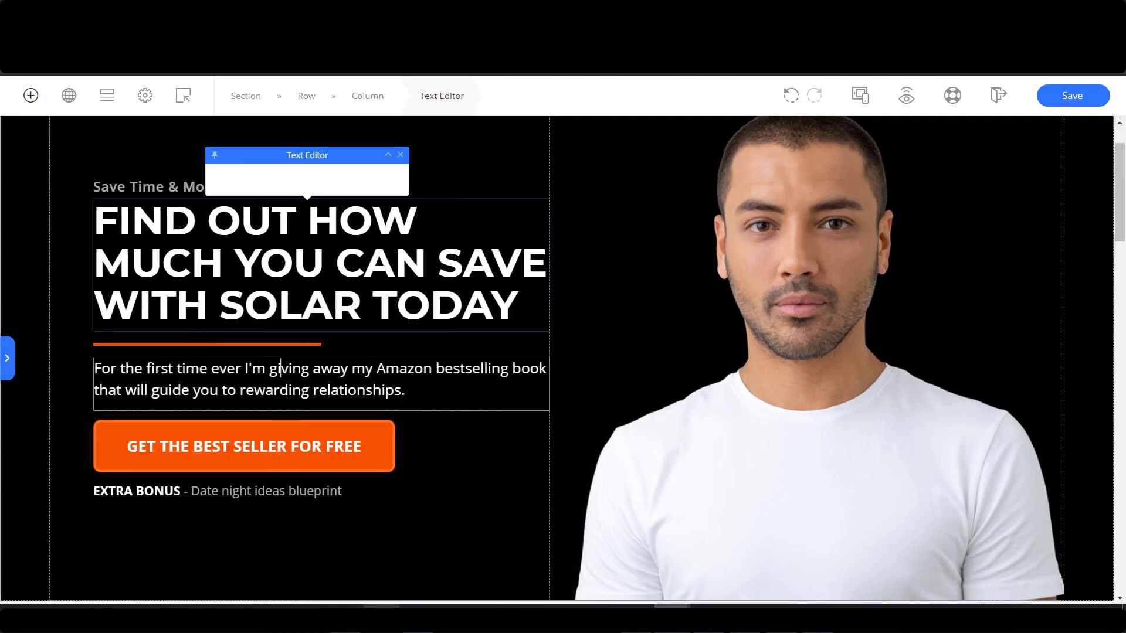
Paste the solar description into the hero paragraph, and undo a misplaced button move.
triple_click(281, 368)
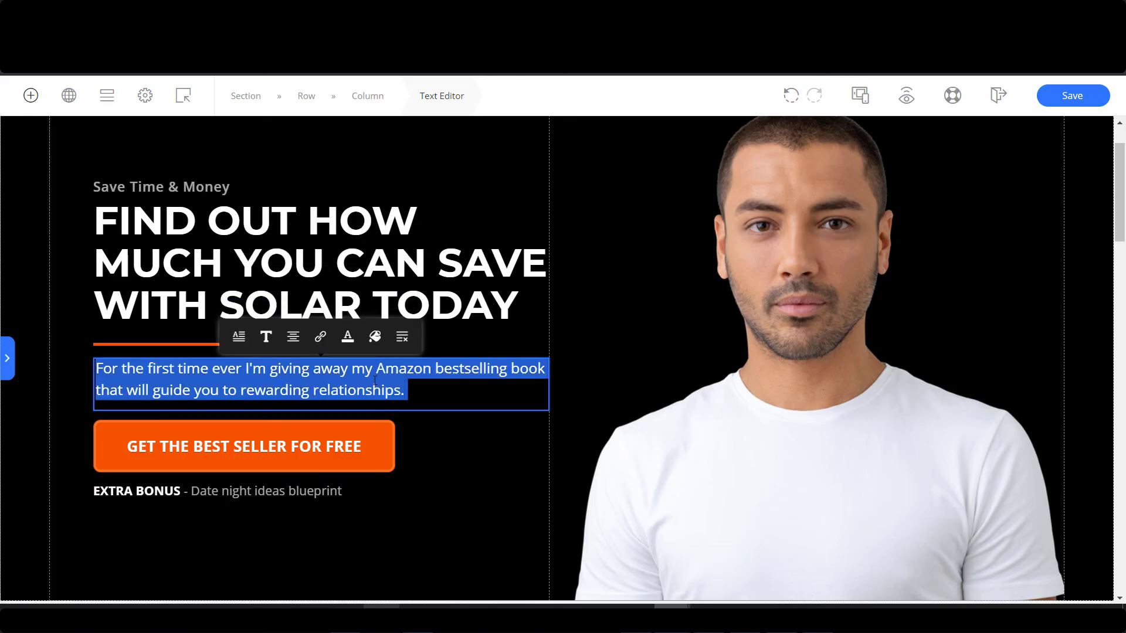
type("From the second we knock on your door to the time your solar panels start producing electricity, we deliver the tools, support, and advice you need to make going solar simple.")
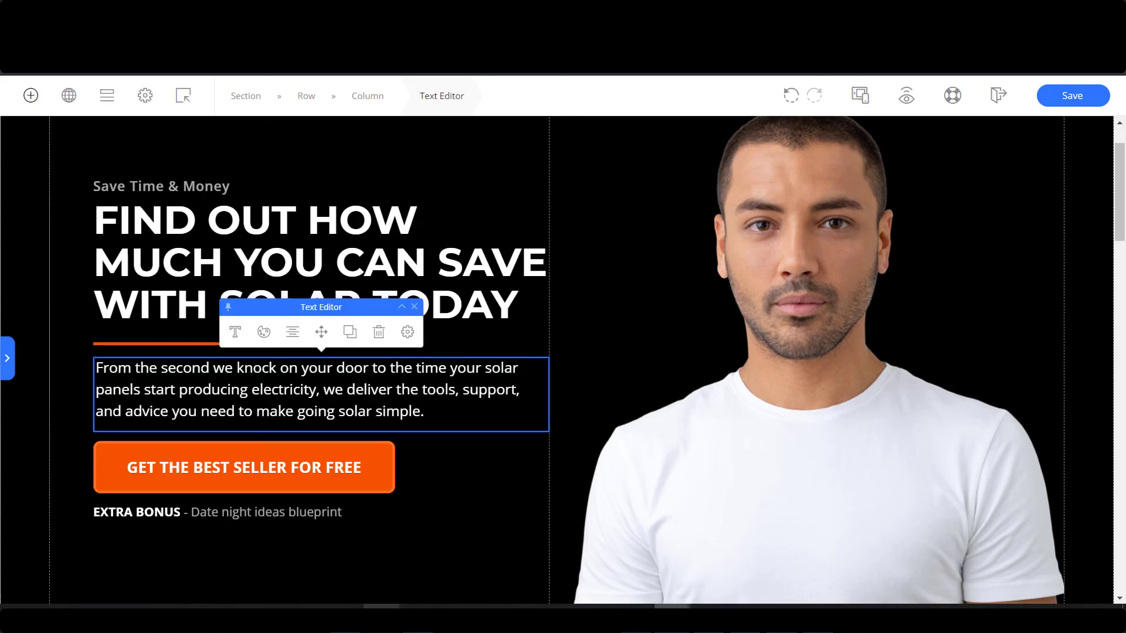
scroll(424, 455, "down", 1)
left_click(387, 398)
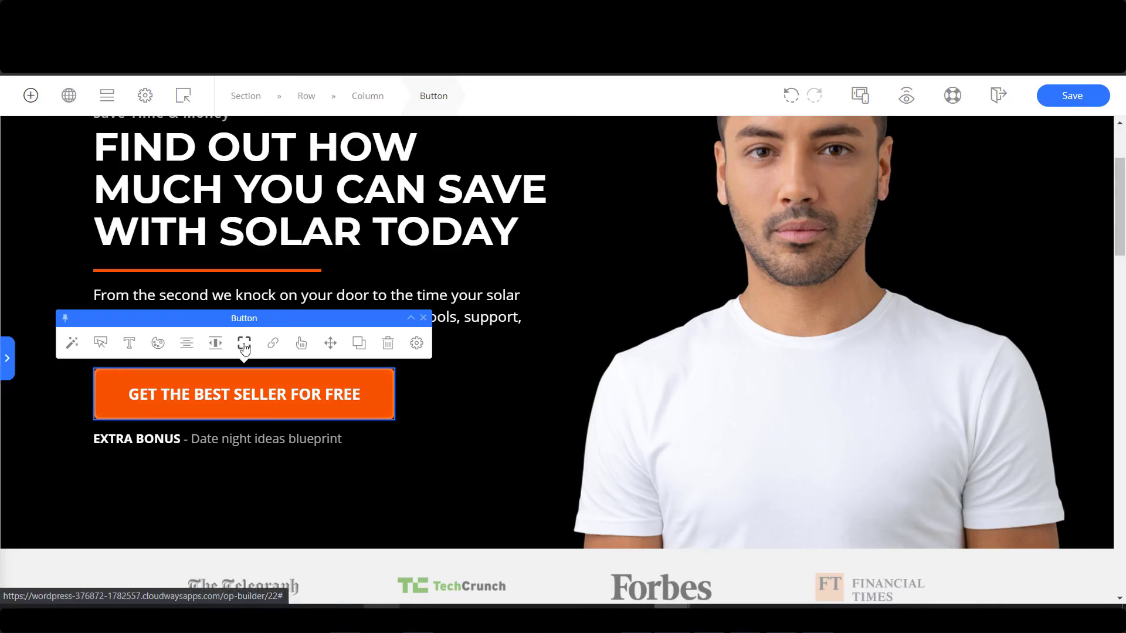
left_click_drag(351, 363, 557, 554)
left_click_drag(636, 522, 733, 491)
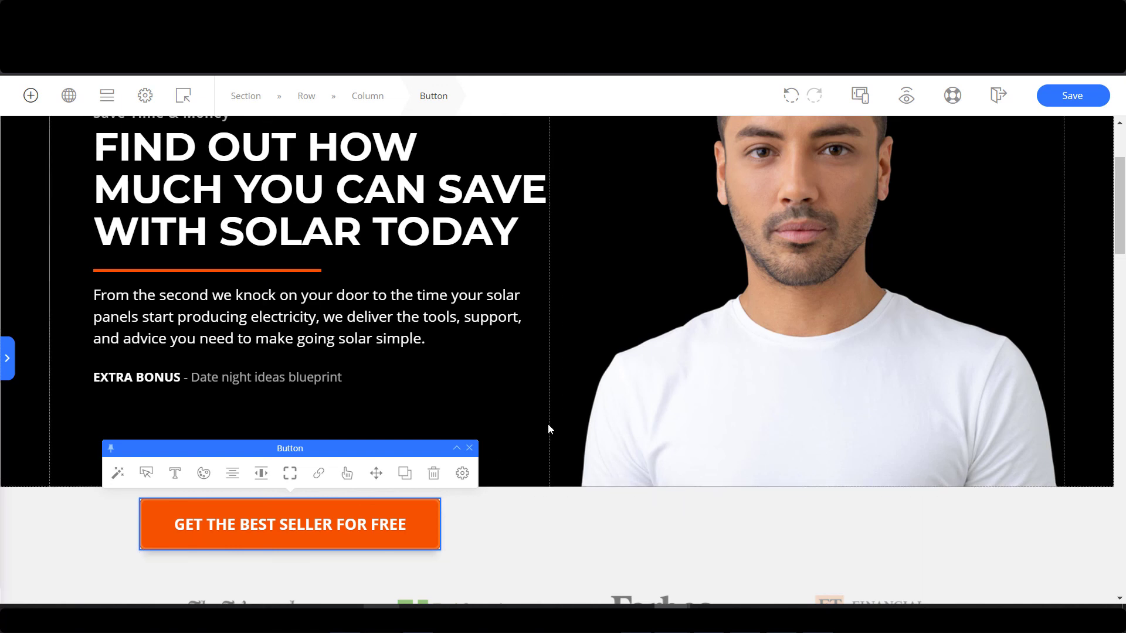
scroll(441, 443, "down", 1)
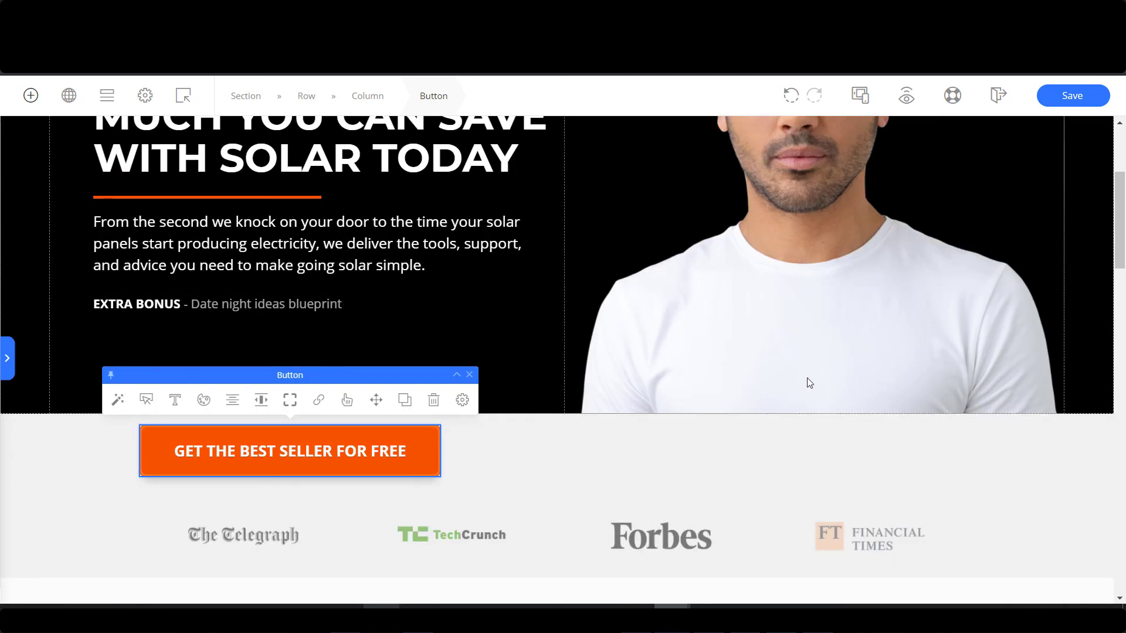
left_click(792, 102)
Add an empty row below the hero and move the orange button into it.
scroll(525, 470, "up", 1)
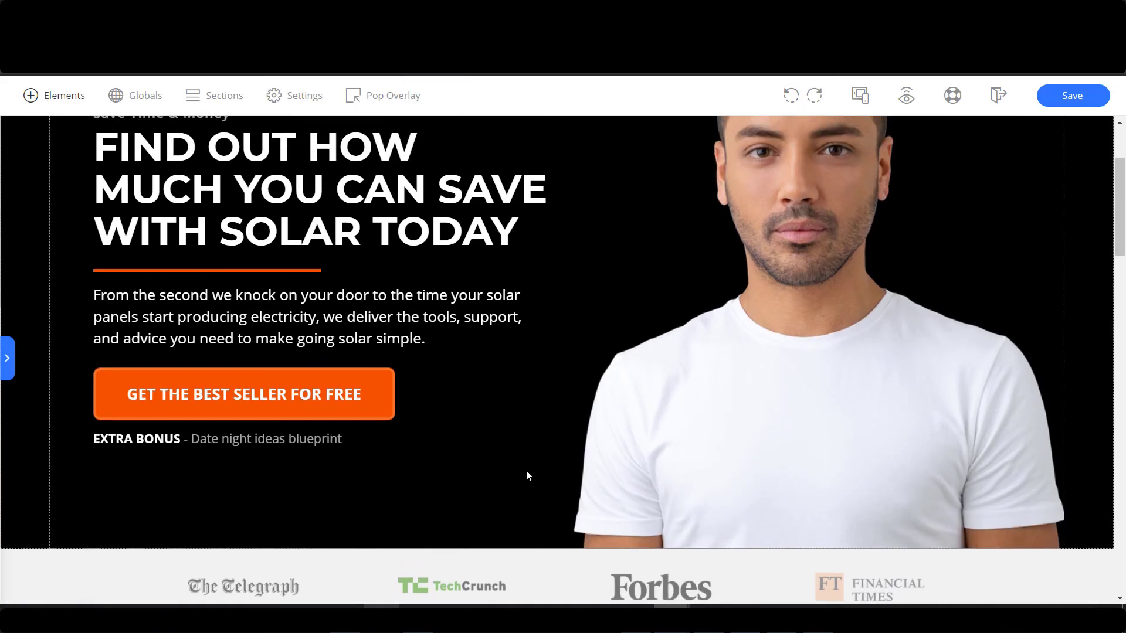
left_click(56, 95)
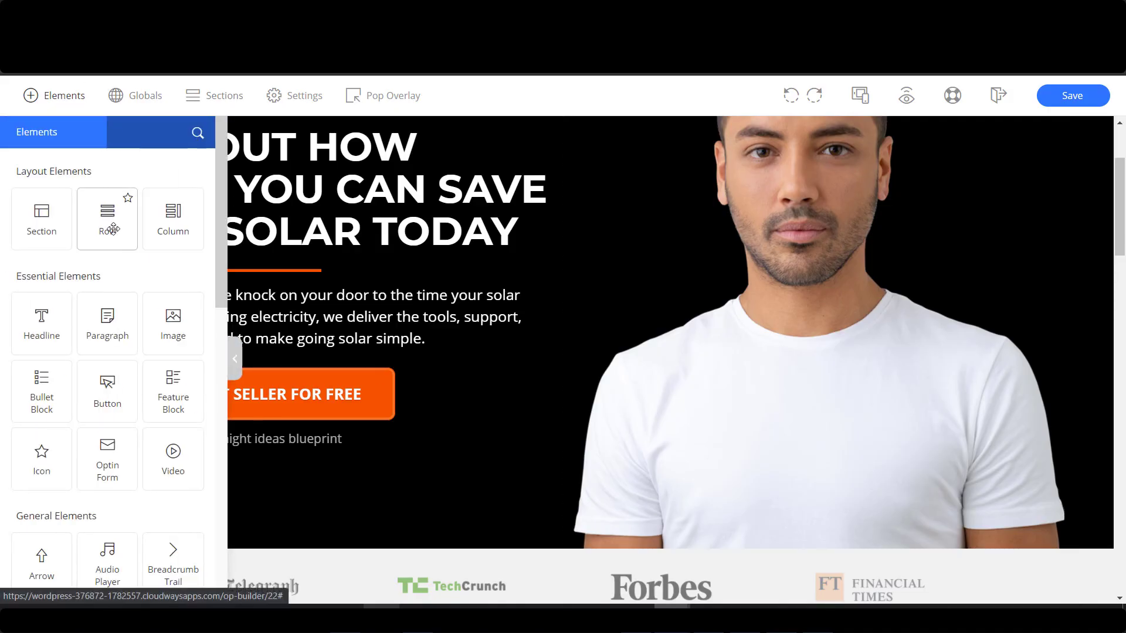
left_click_drag(550, 487, 566, 515)
scroll(567, 515, "down", 3)
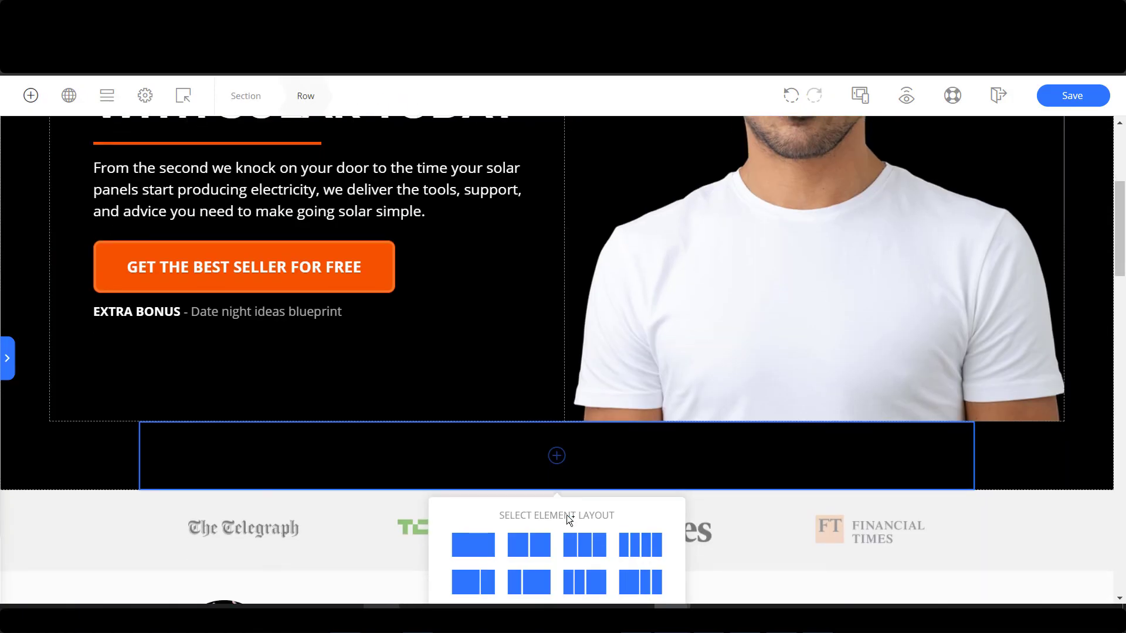
scroll(406, 328, "up", 3)
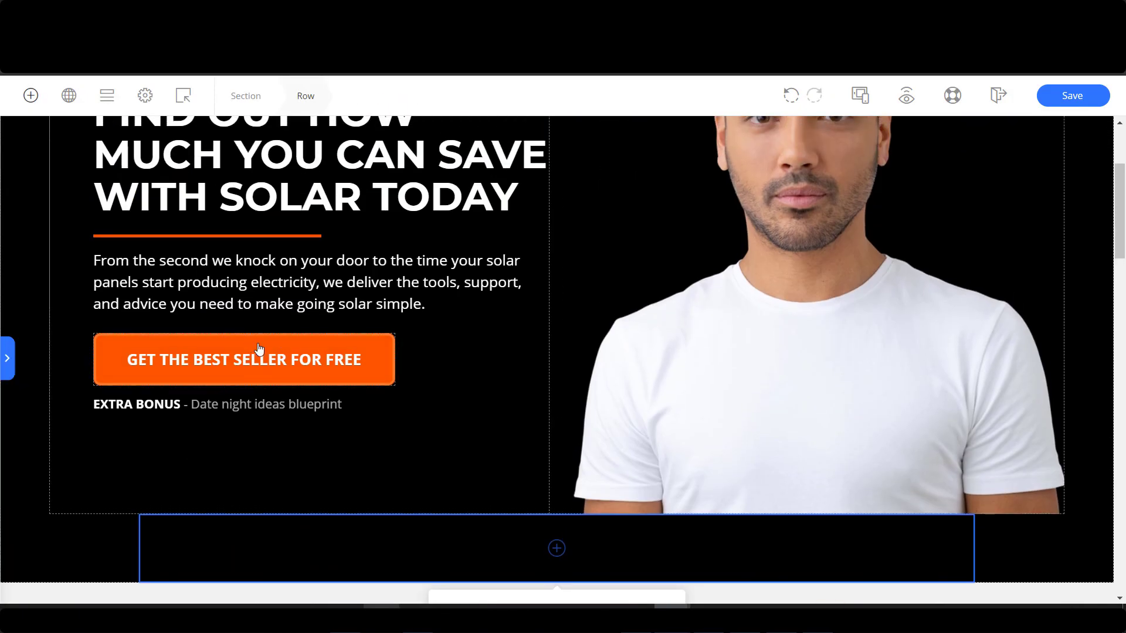
left_click(388, 358)
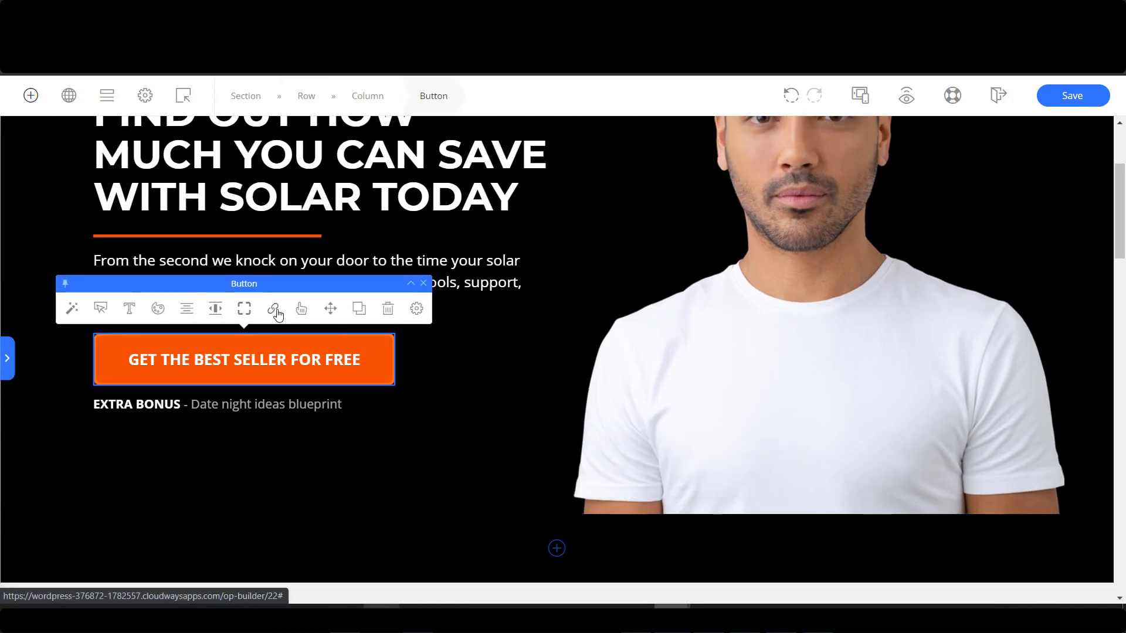
left_click_drag(540, 497, 617, 551)
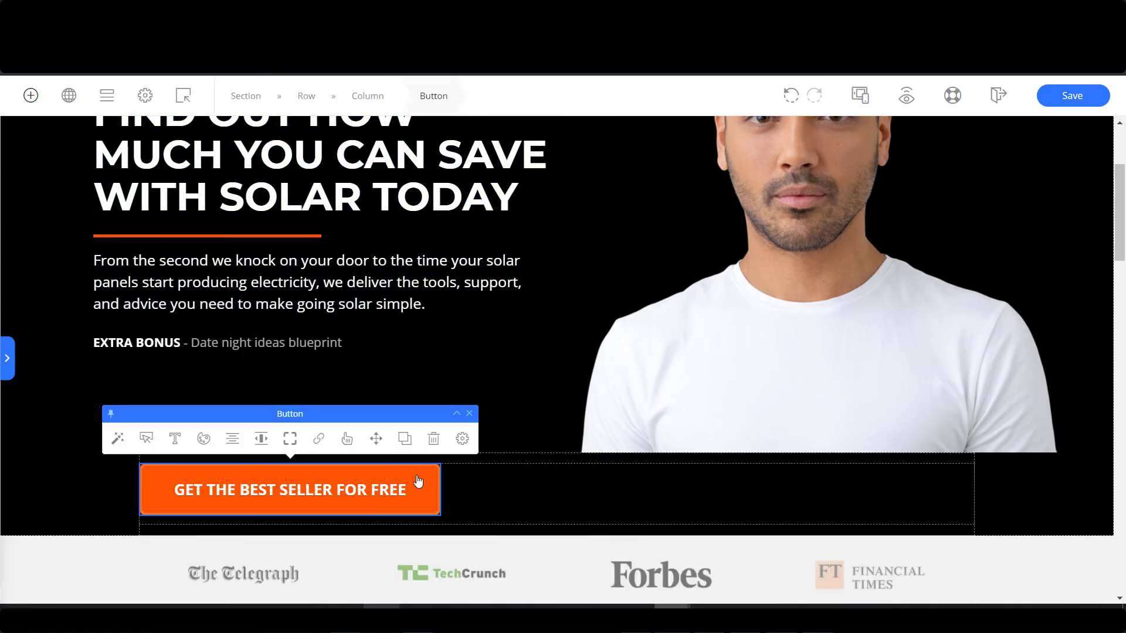
Centre the button in its row, round its corners slightly, and retype its text.
left_click(261, 438)
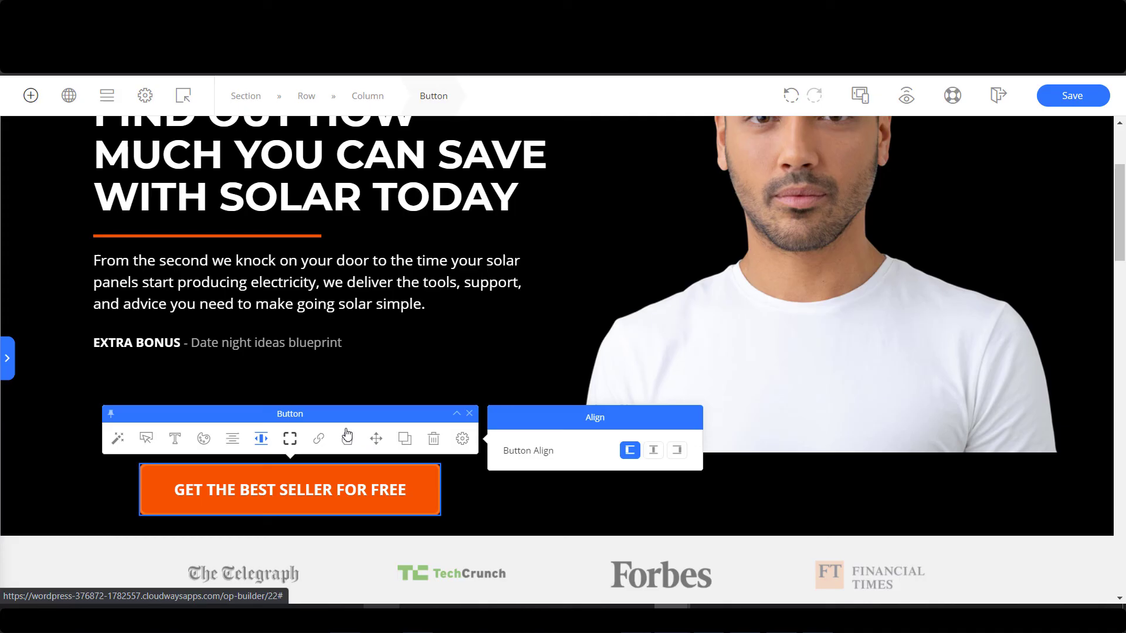
left_click(653, 450)
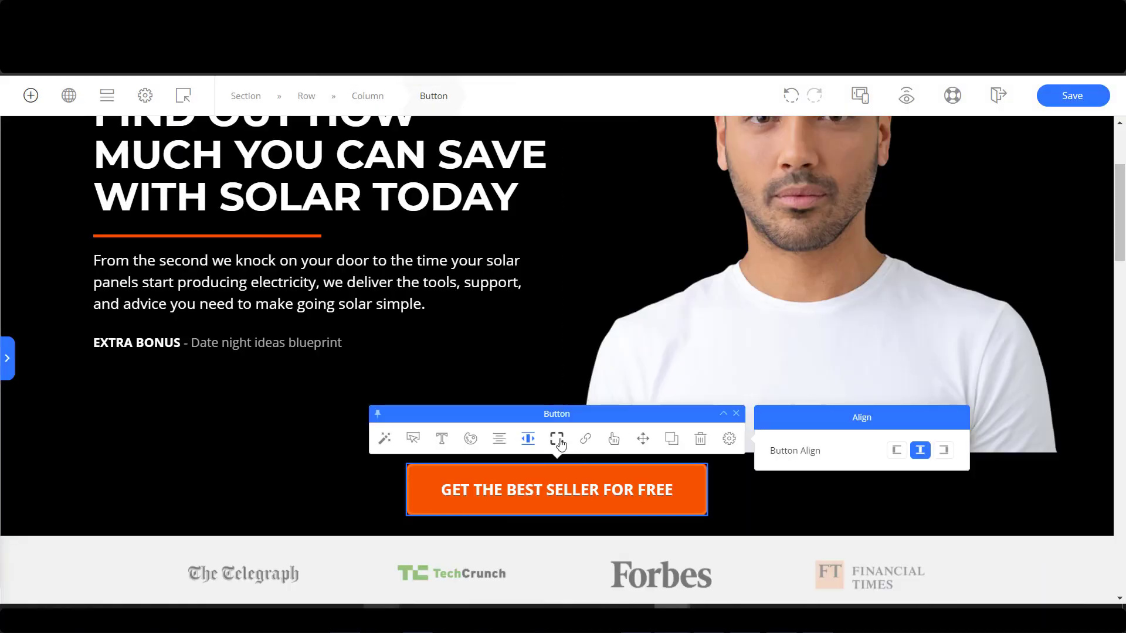
left_click(556, 440)
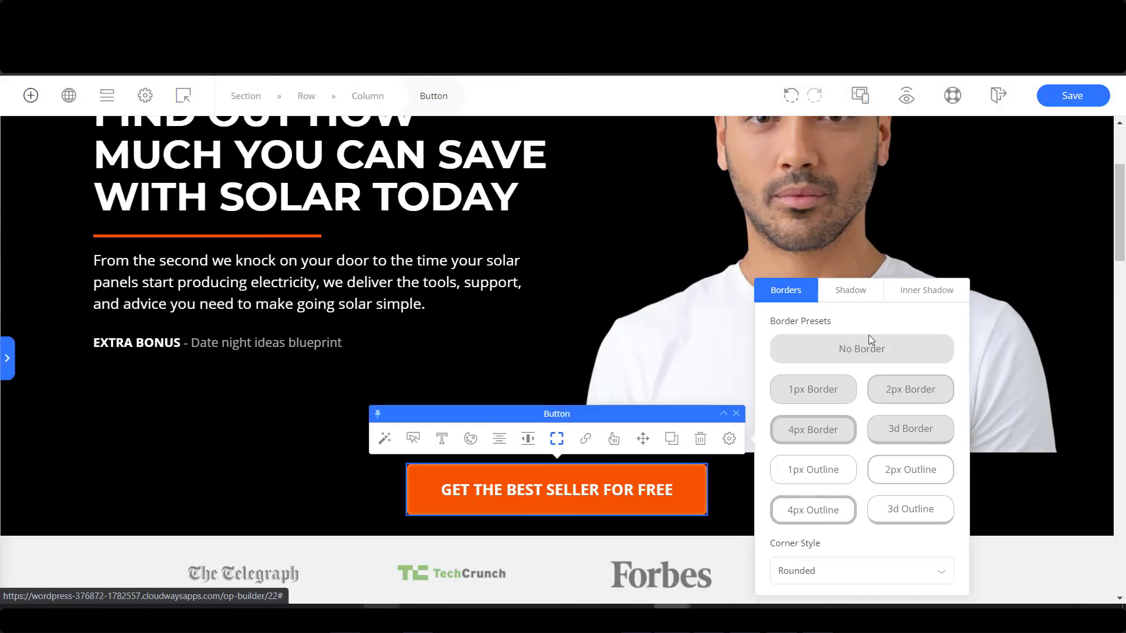
left_click(862, 576)
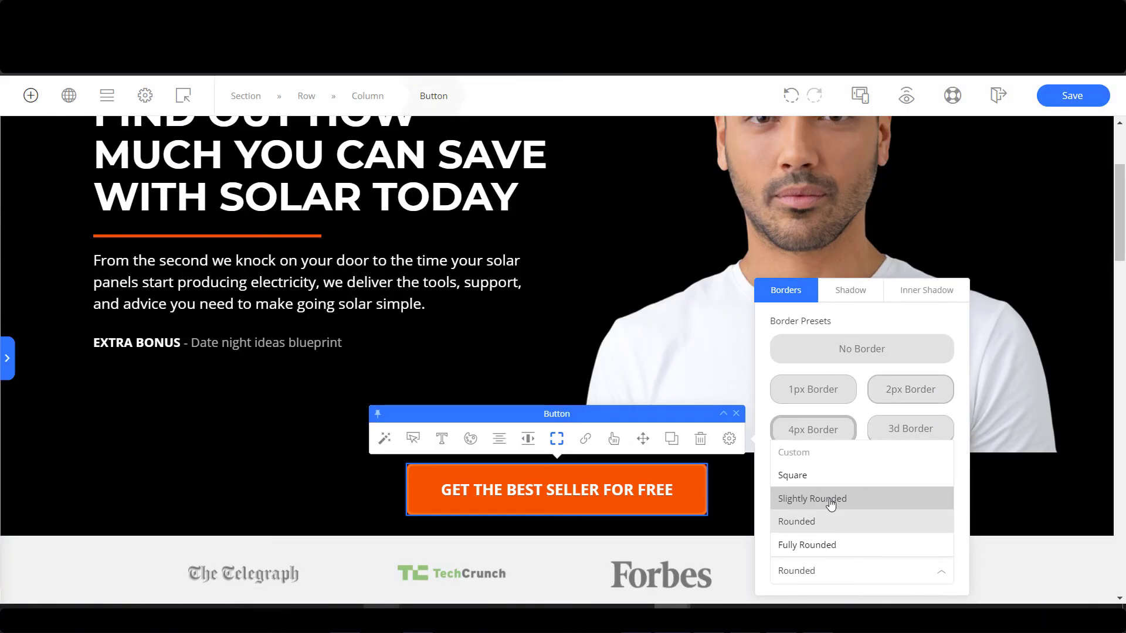
left_click(830, 503)
left_click(572, 489)
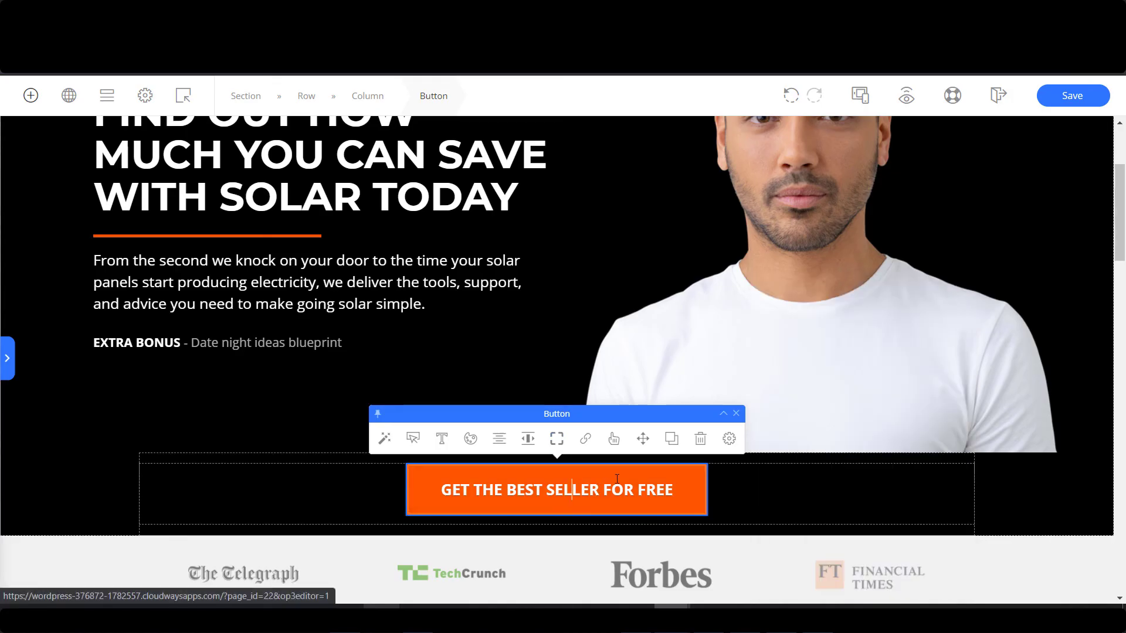
key("ctrl+a")
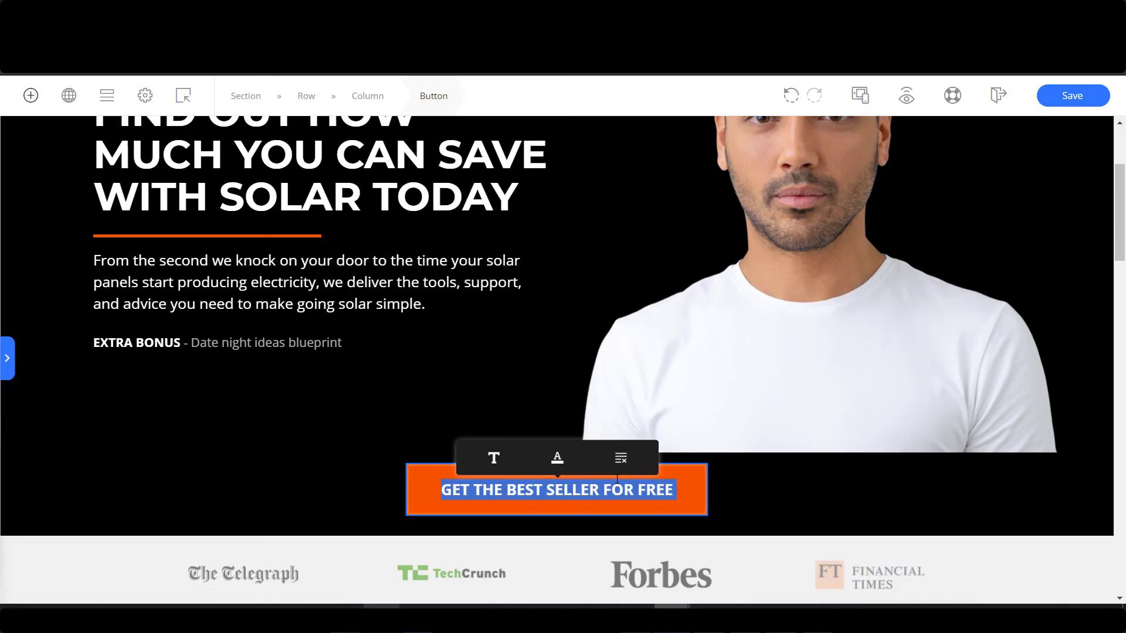
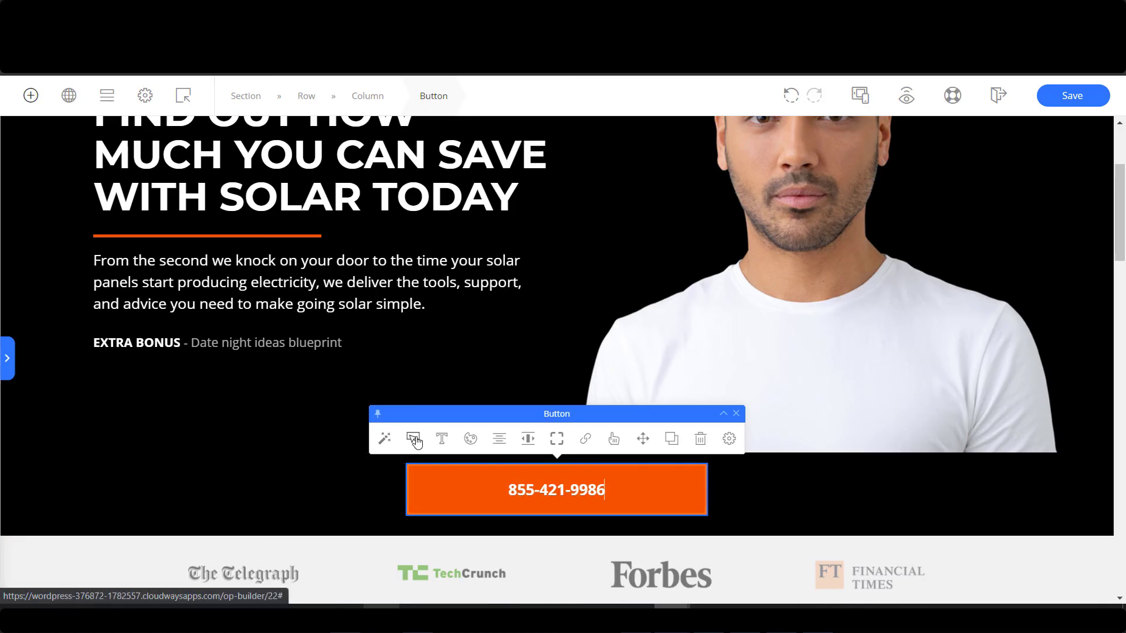
Add a Phone Call icon to the button and enlarge its text to 28 px.
left_click(414, 440)
left_click(872, 418)
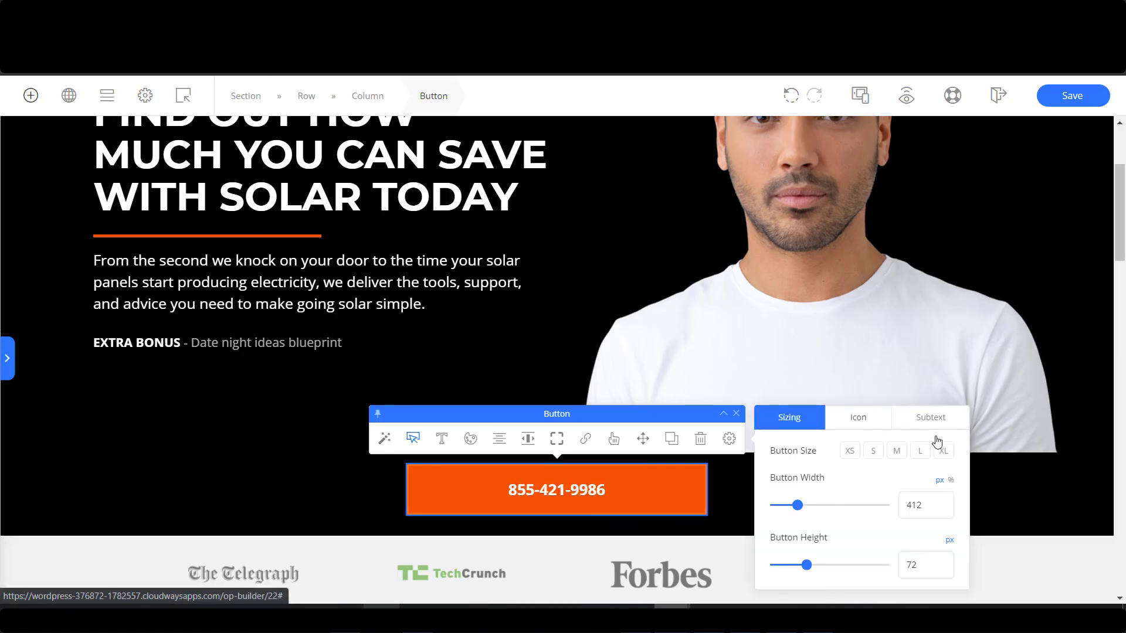
left_click(924, 456)
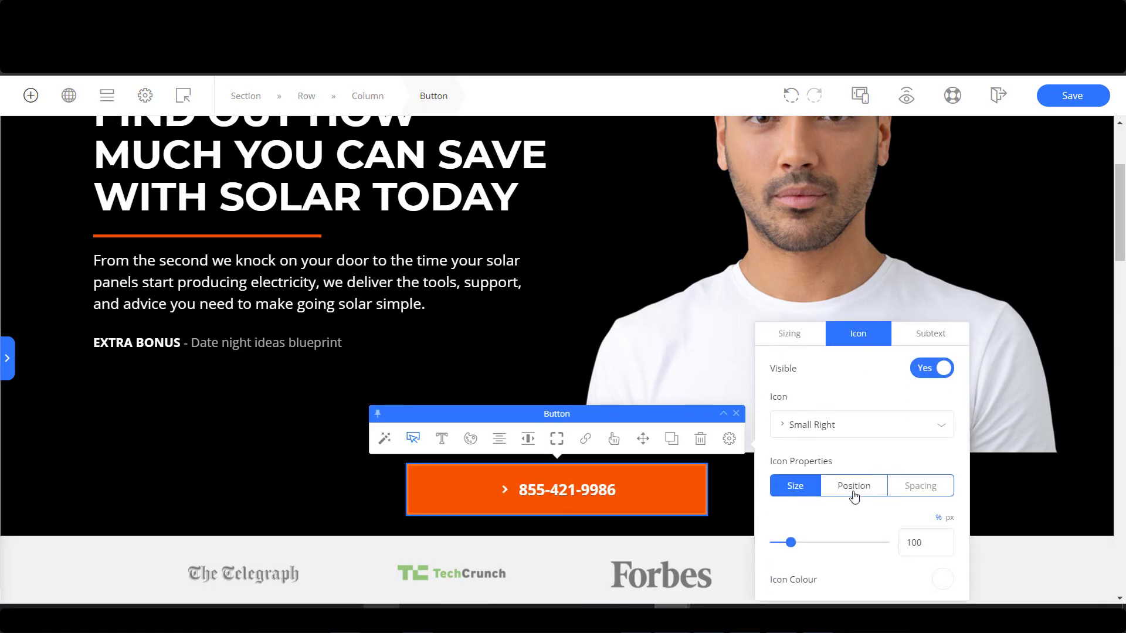
left_click(849, 424)
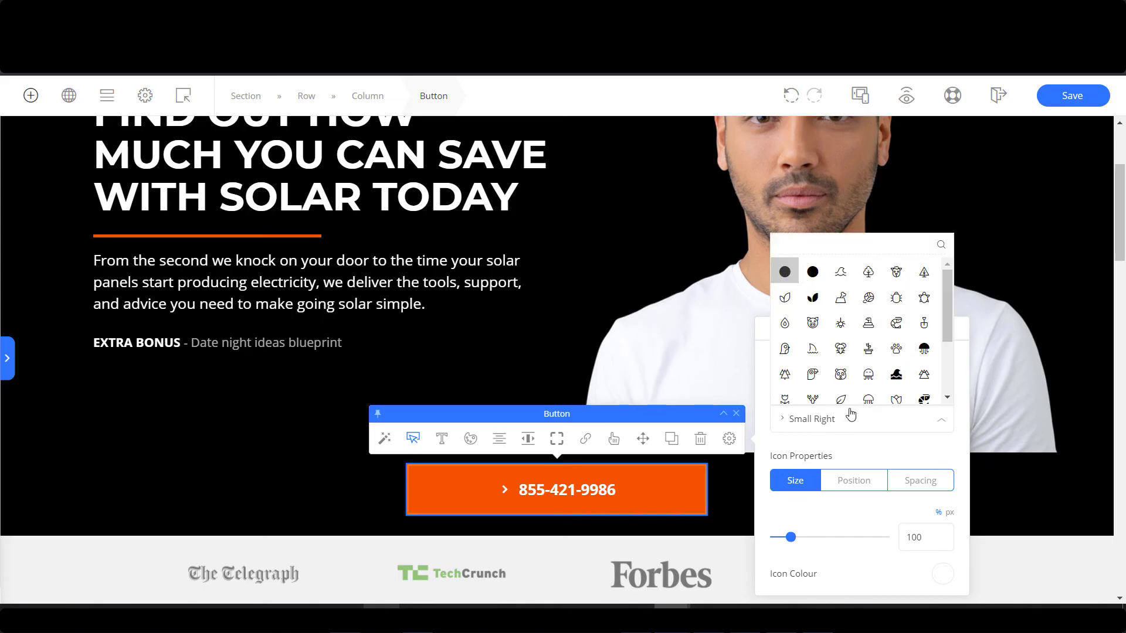
type("phone")
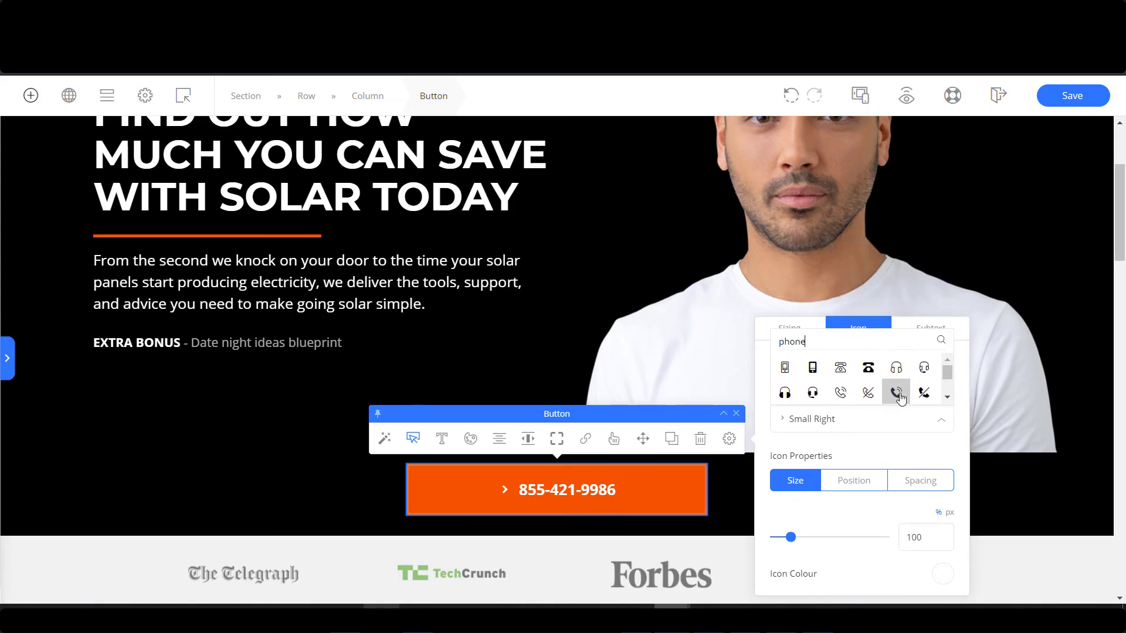
left_click(897, 393)
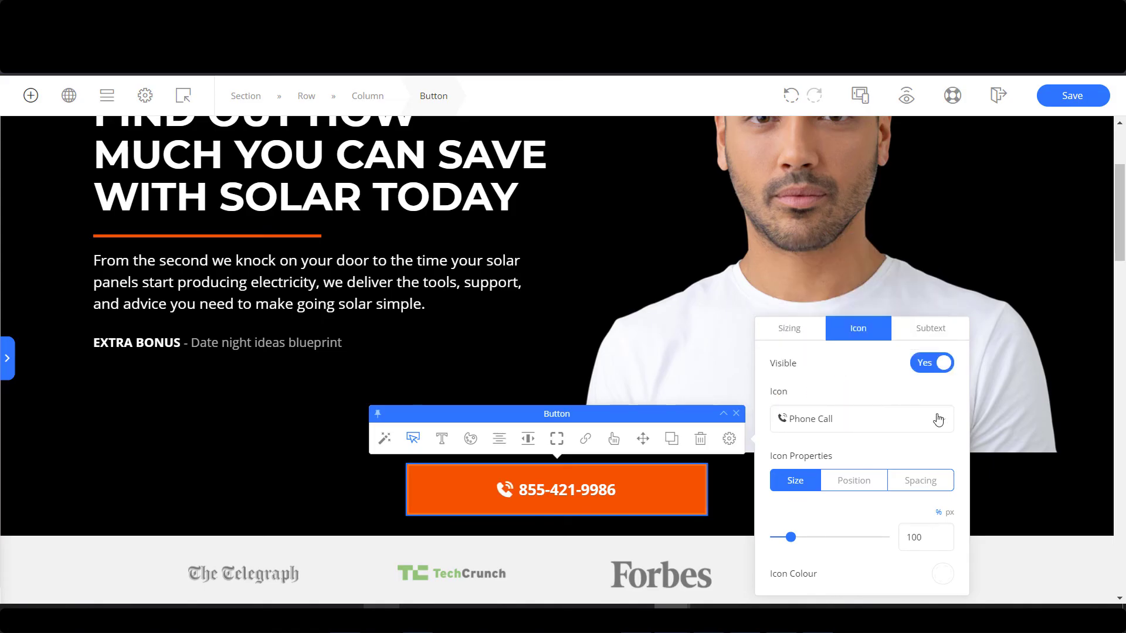
left_click(807, 331)
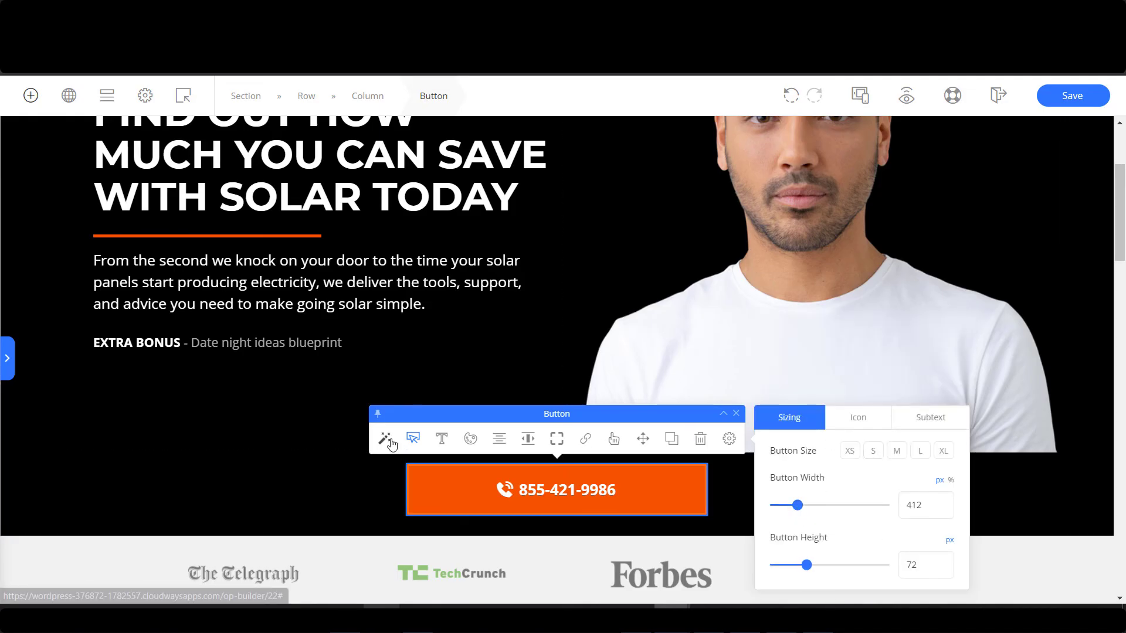
left_click(443, 439)
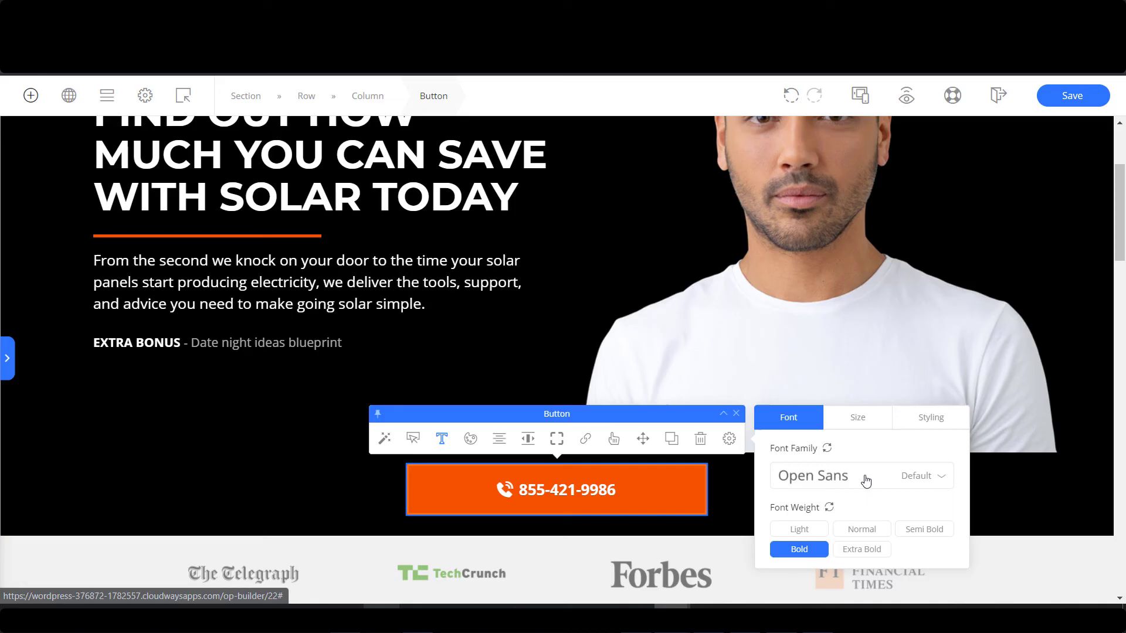
left_click(867, 419)
left_click_drag(799, 451, 810, 452)
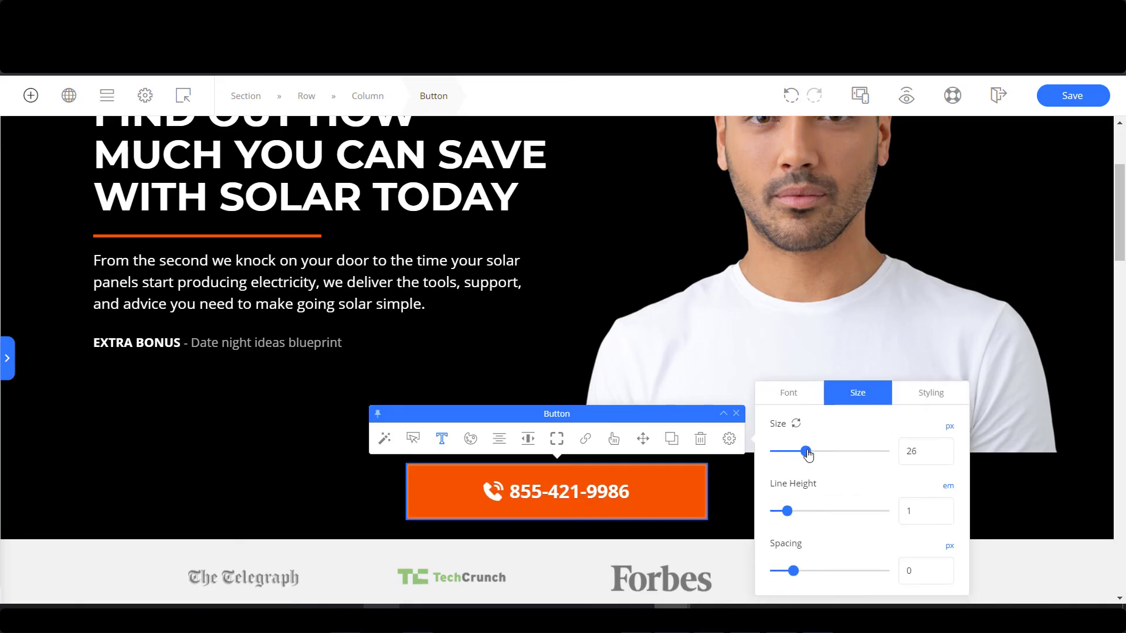
Set the button's link action to Link URL for the tel: link.
left_click(585, 440)
left_click(866, 485)
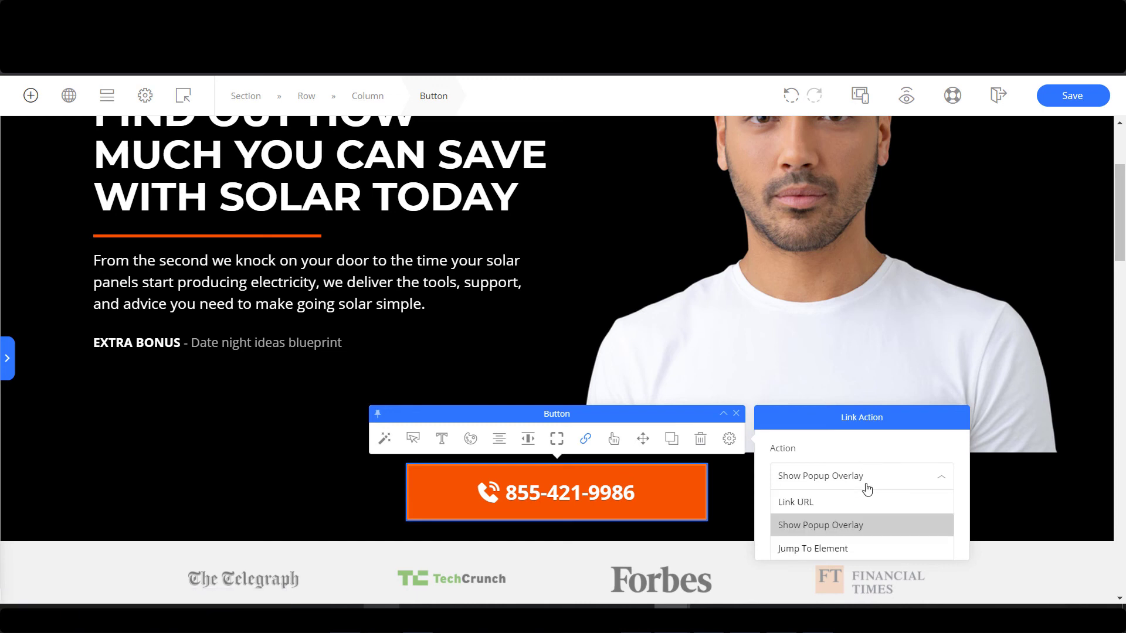
left_click(824, 502)
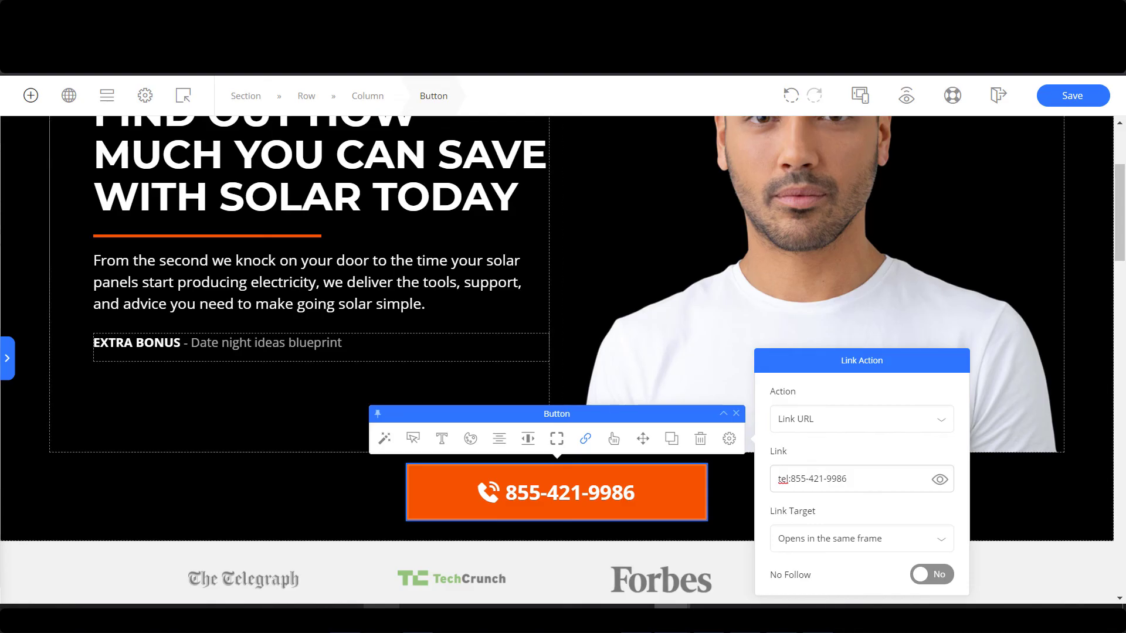
left_click(404, 347)
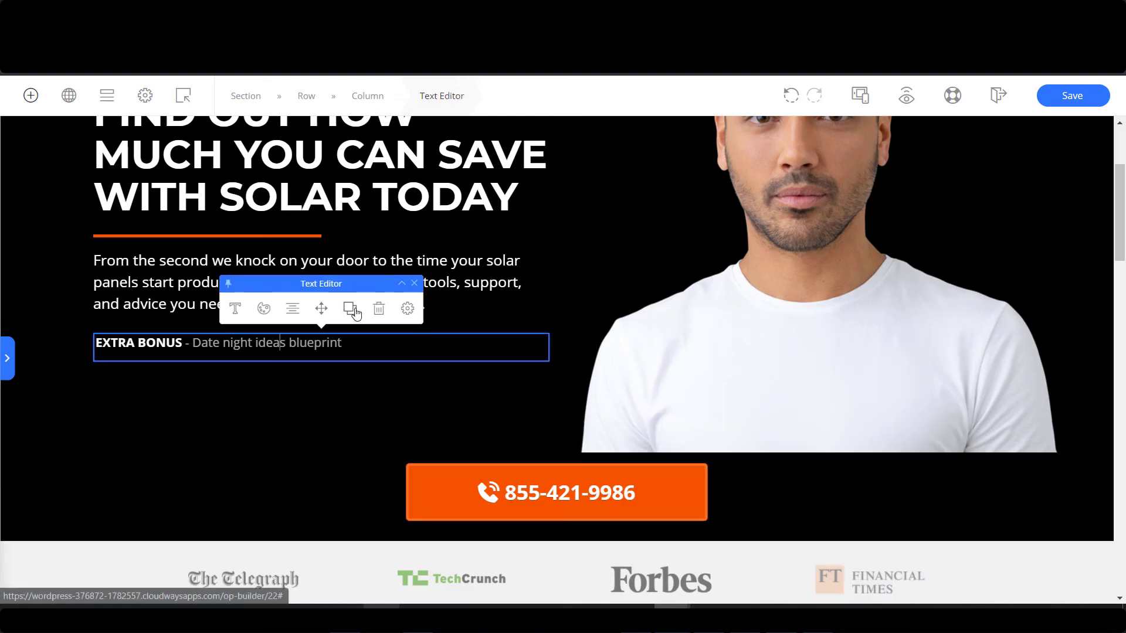
Delete the EXTRA BONUS line and add a Bullet Block under the hero paragraph.
left_click(378, 309)
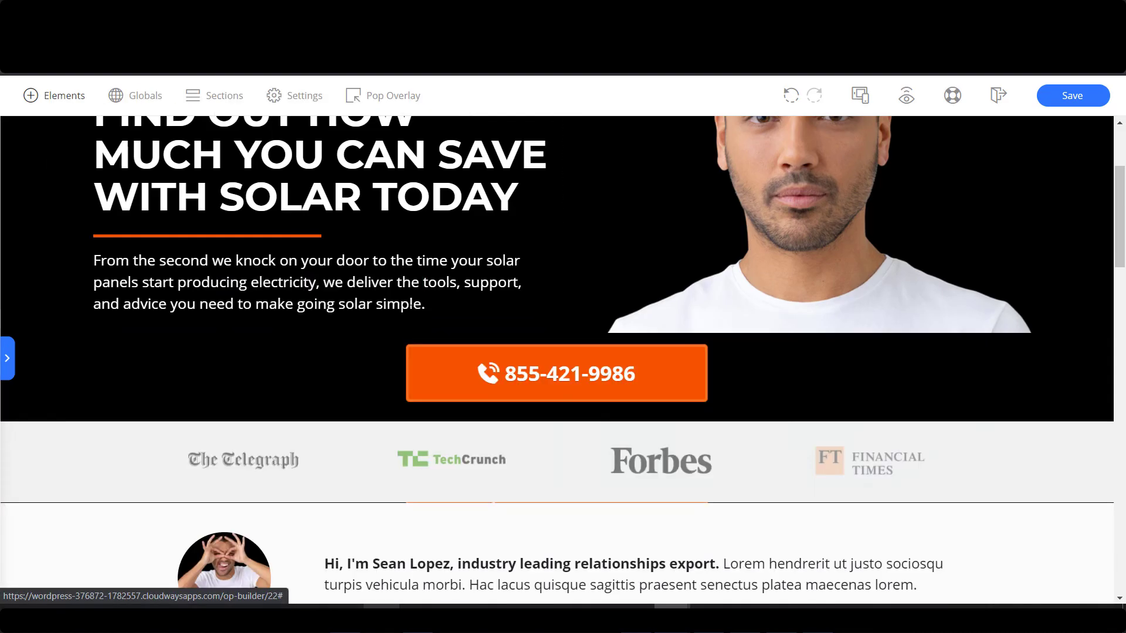
left_click(41, 96)
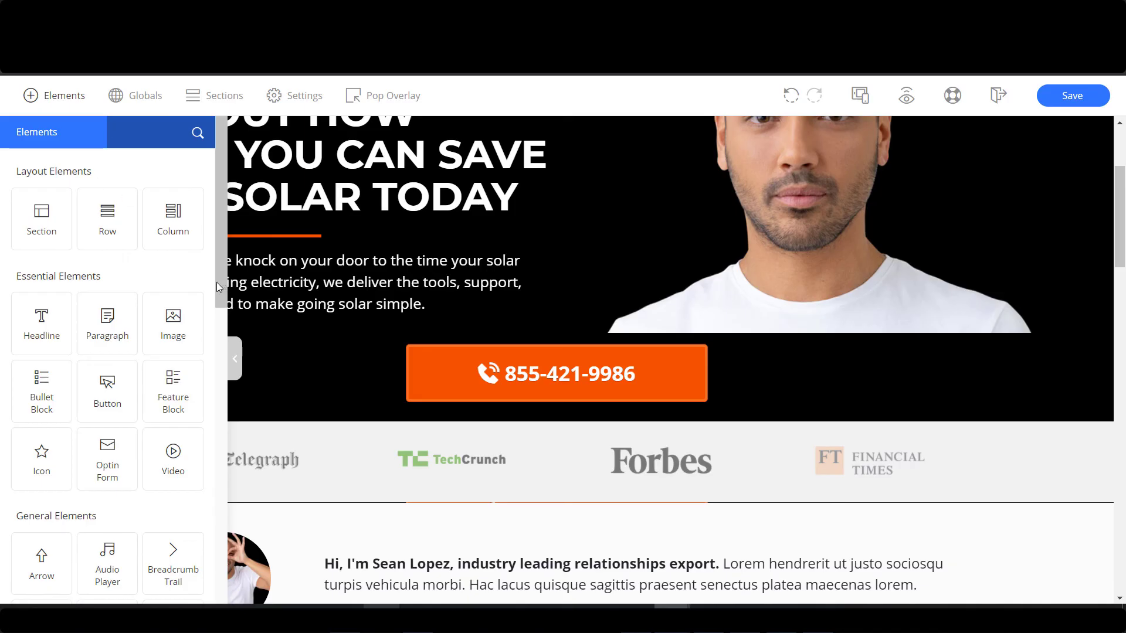
left_click_drag(40, 395, 302, 328)
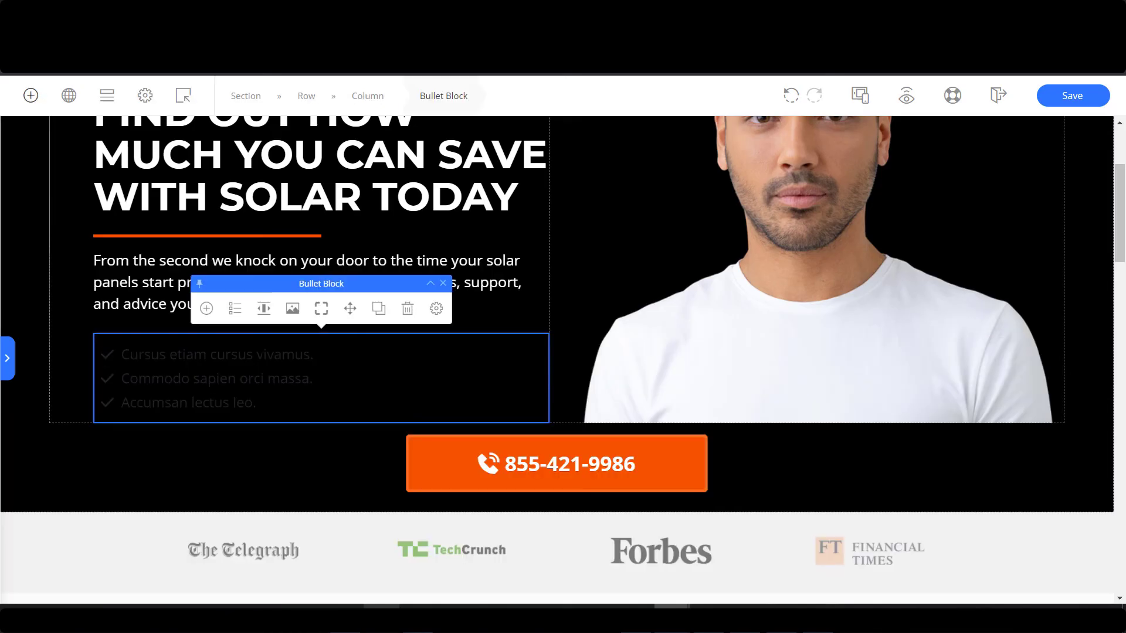
Make the bullet text white (#ffffff) and set Bullet List Spacing to 16.
left_click(277, 321)
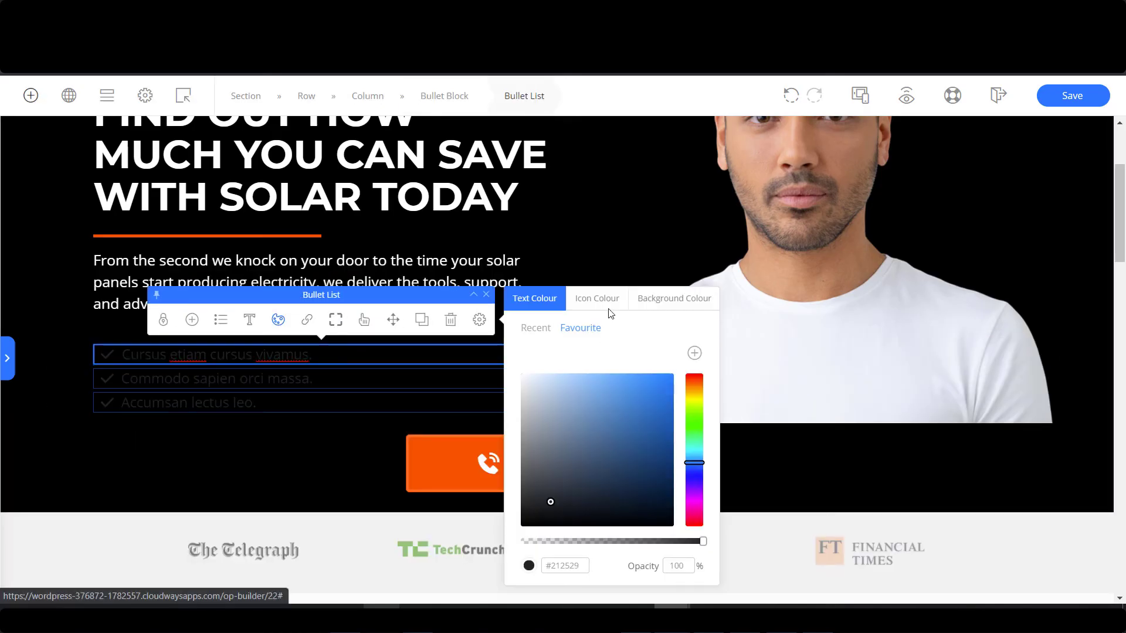
left_click_drag(540, 409, 520, 373)
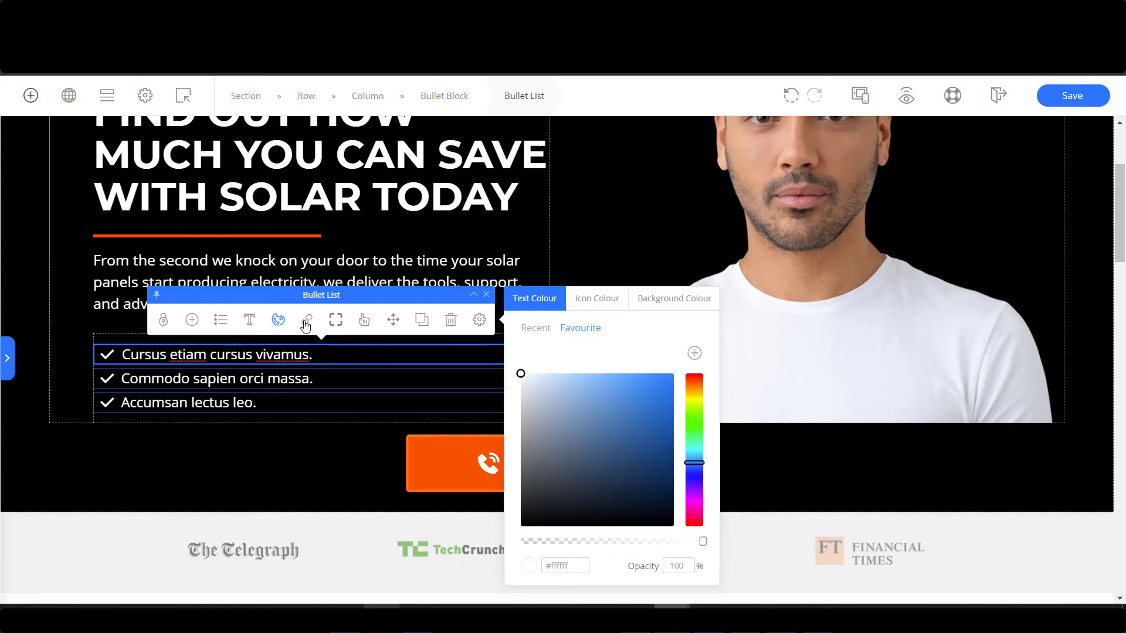
left_click(221, 320)
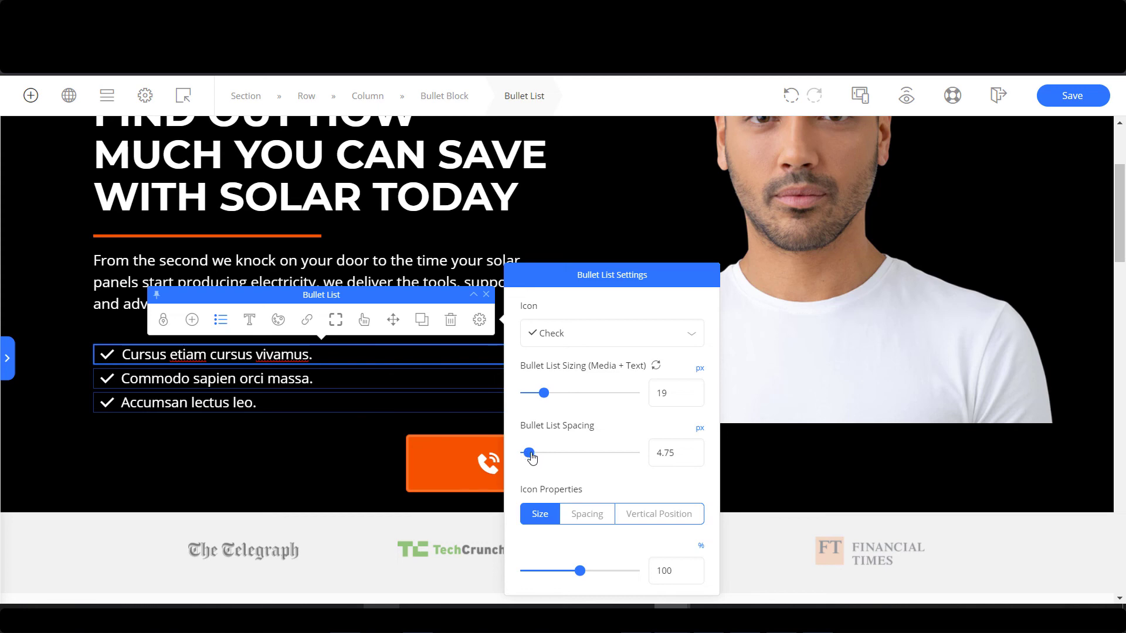
left_click_drag(531, 454, 537, 454)
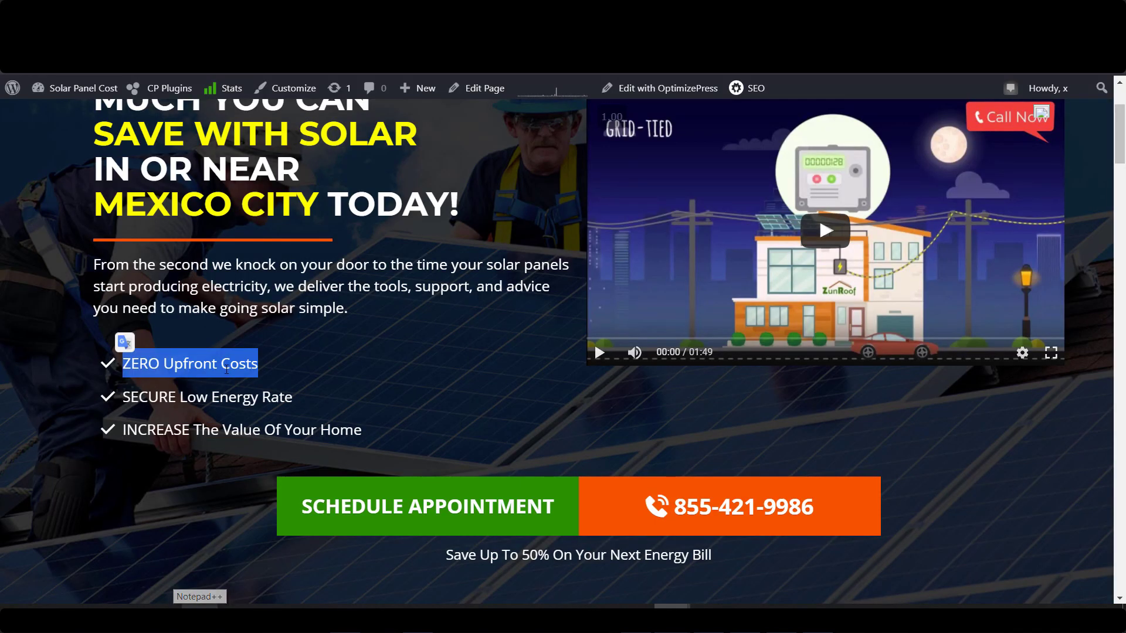
Paste ZERO Upfront Costs from the live page into the first bullet, then undo the formatted paste.
right_click(228, 372)
left_click(263, 380)
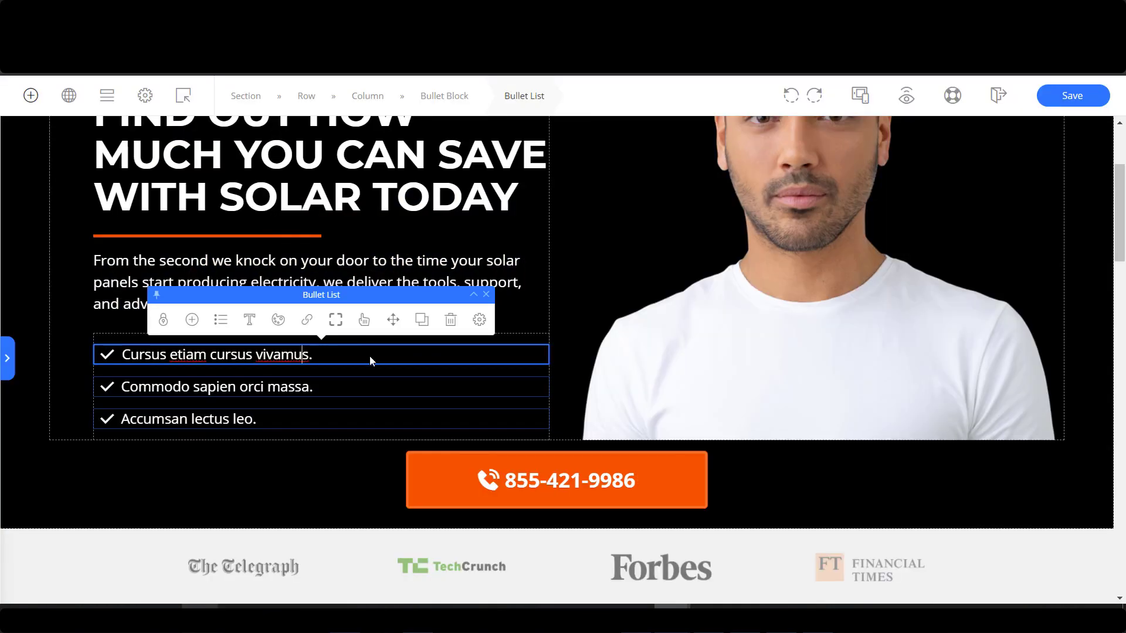
triple_click(369, 356)
key("ctrl+v")
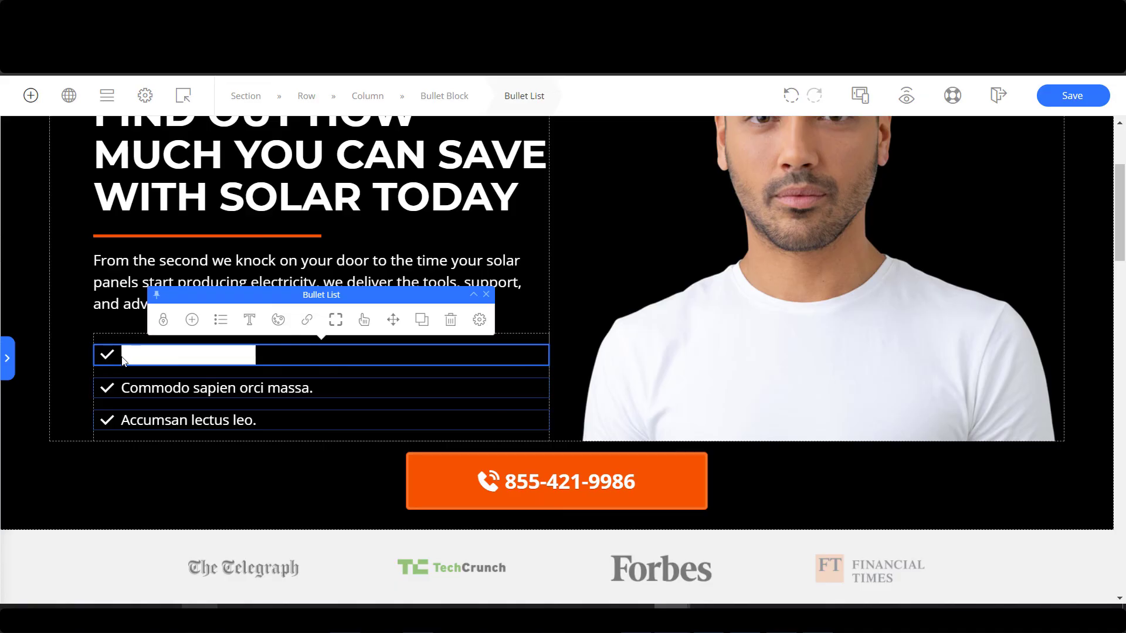
key("ctrl+z")
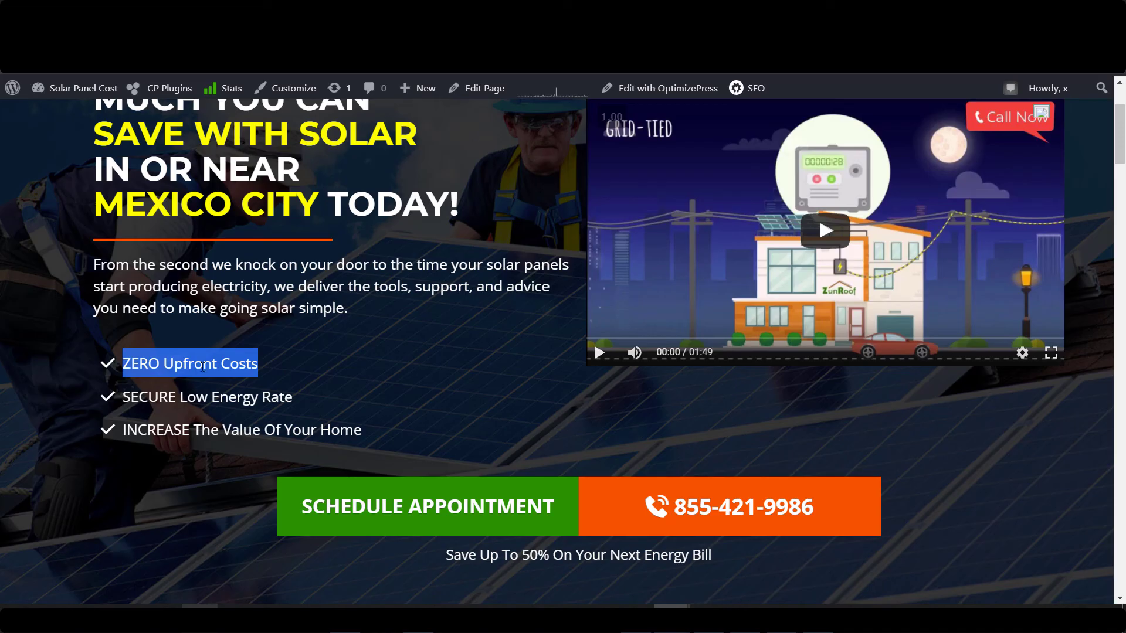
Strip ZERO Upfront Costs to plain text via Notepad++ and paste it into the first bullet.
right_click(203, 366)
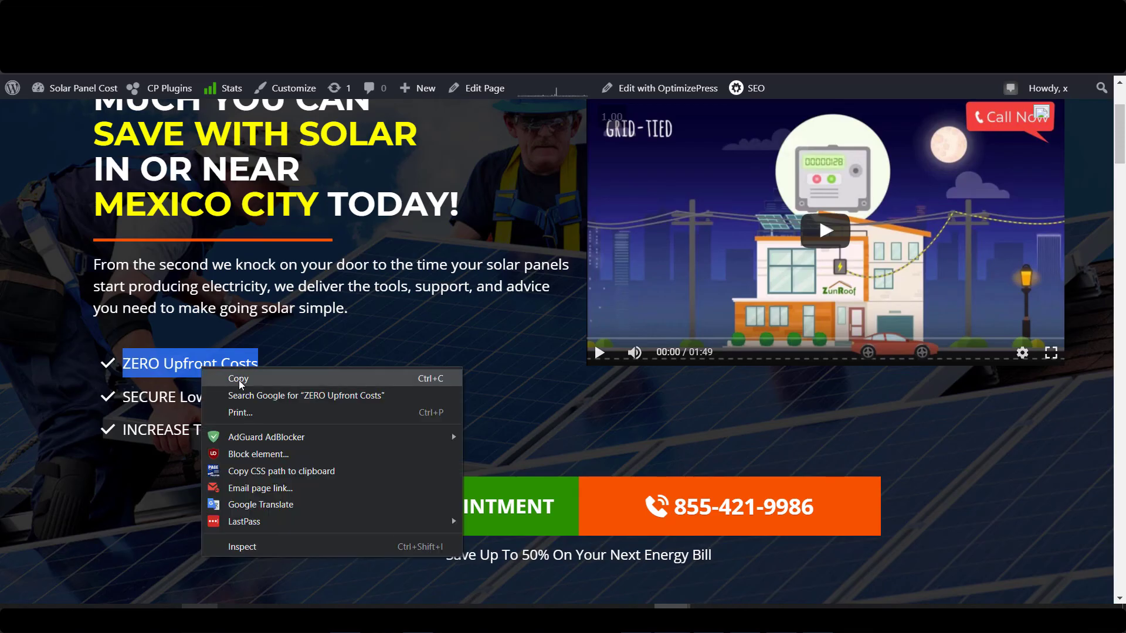
left_click(241, 384)
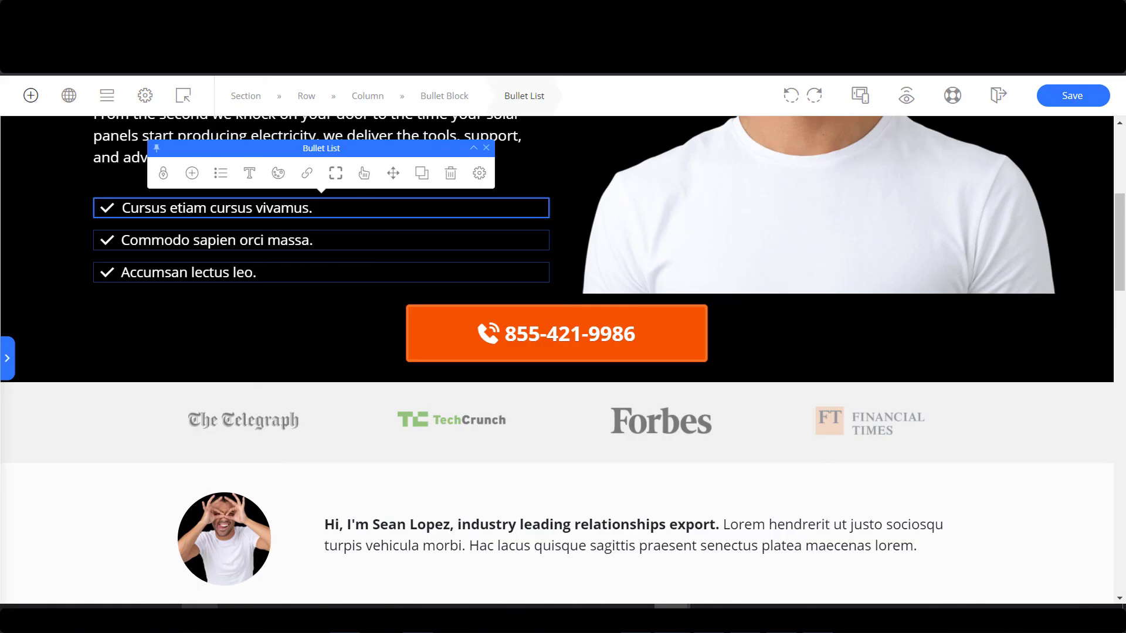
key("alt+Tab")
key("ctrl+v")
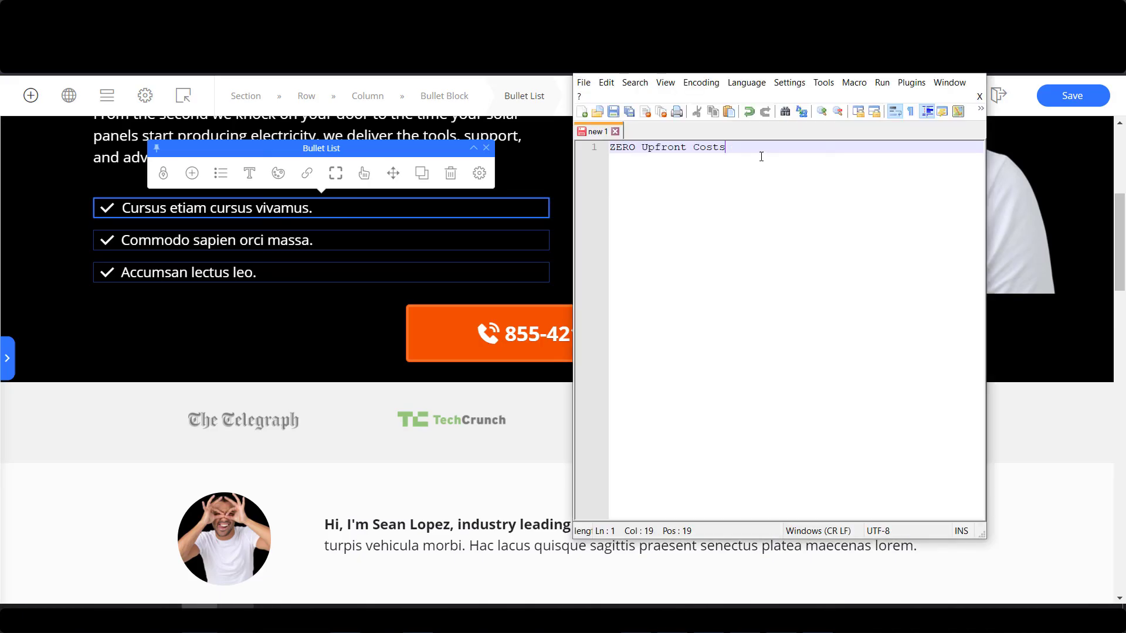
left_click_drag(760, 156, 596, 147)
right_click(686, 146)
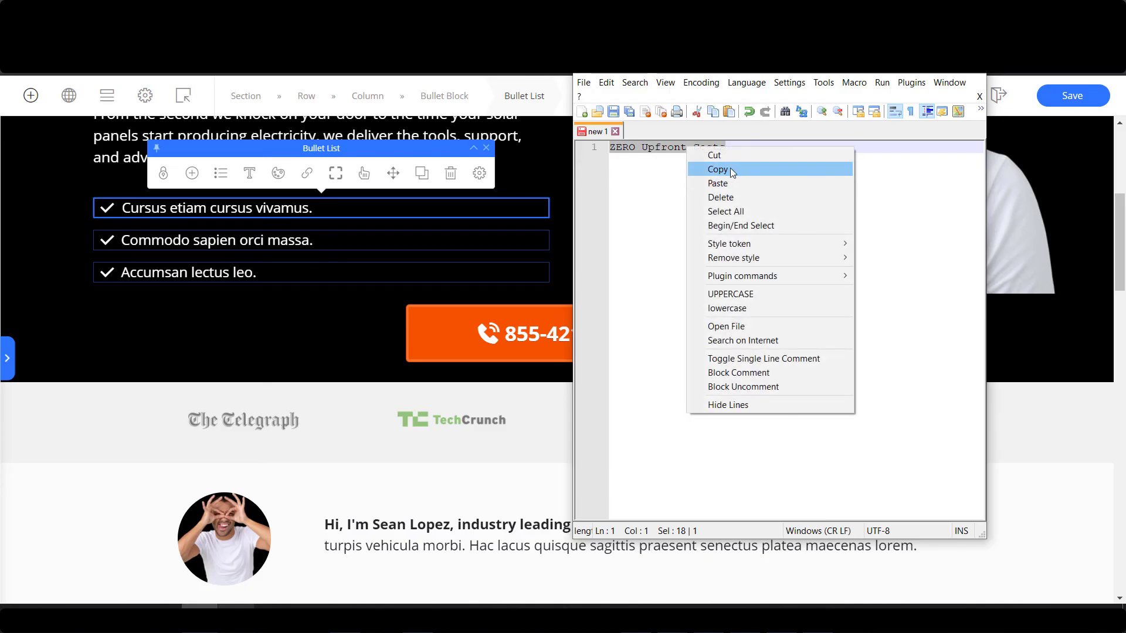
left_click(730, 167)
key("alt+Tab")
triple_click(352, 204)
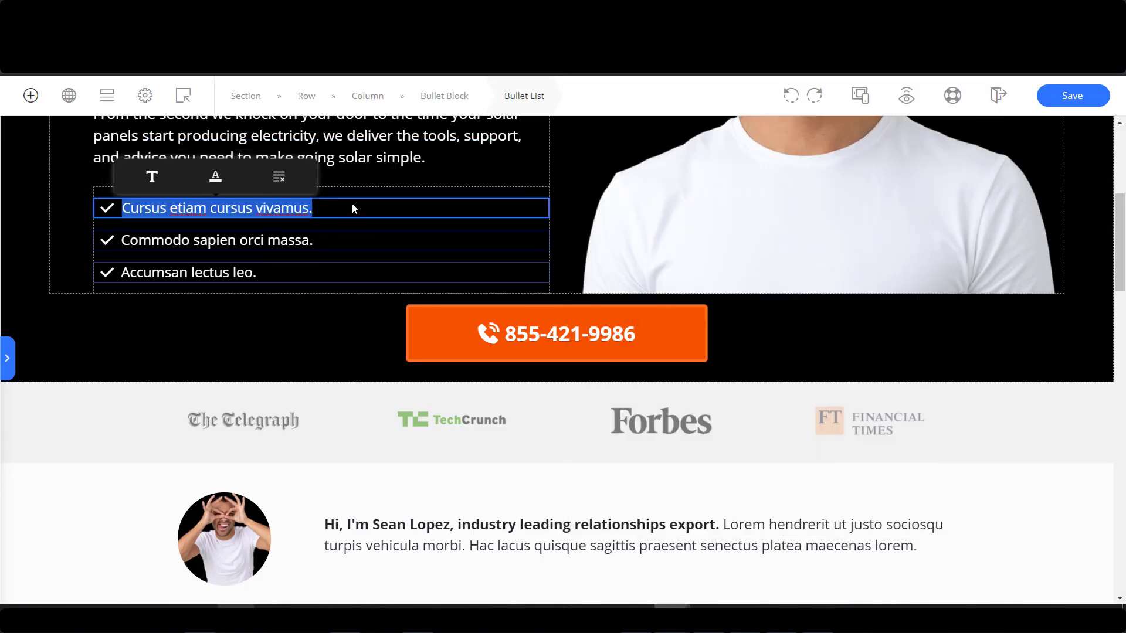
key("ctrl+v")
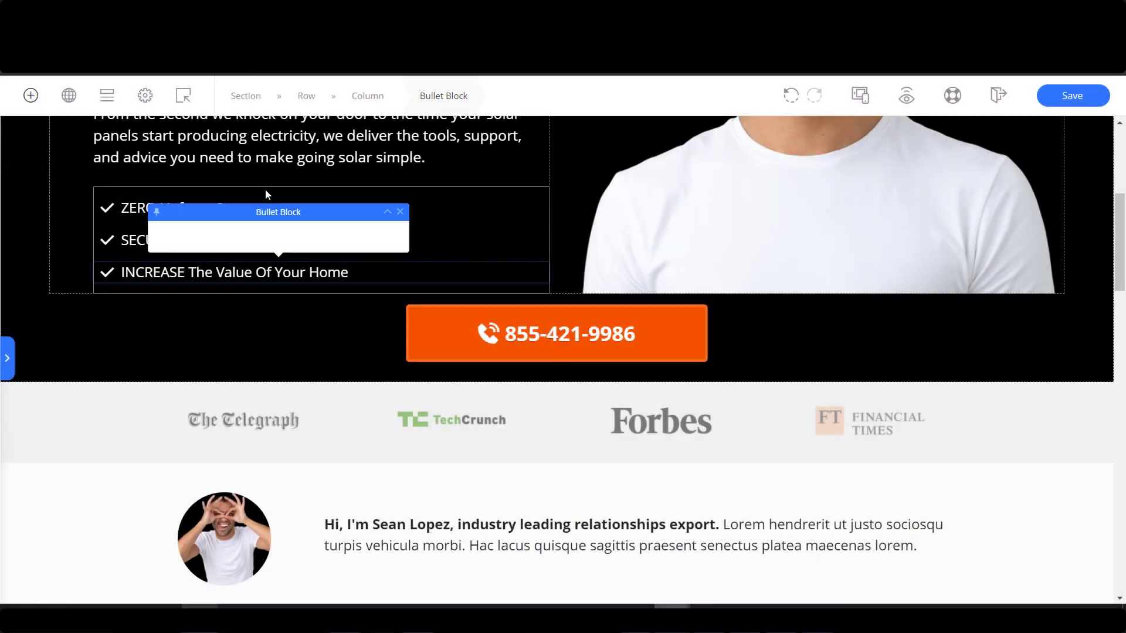
Inspect the bullet block's display settings, leaving bullet sizing at 19.
left_click(235, 162)
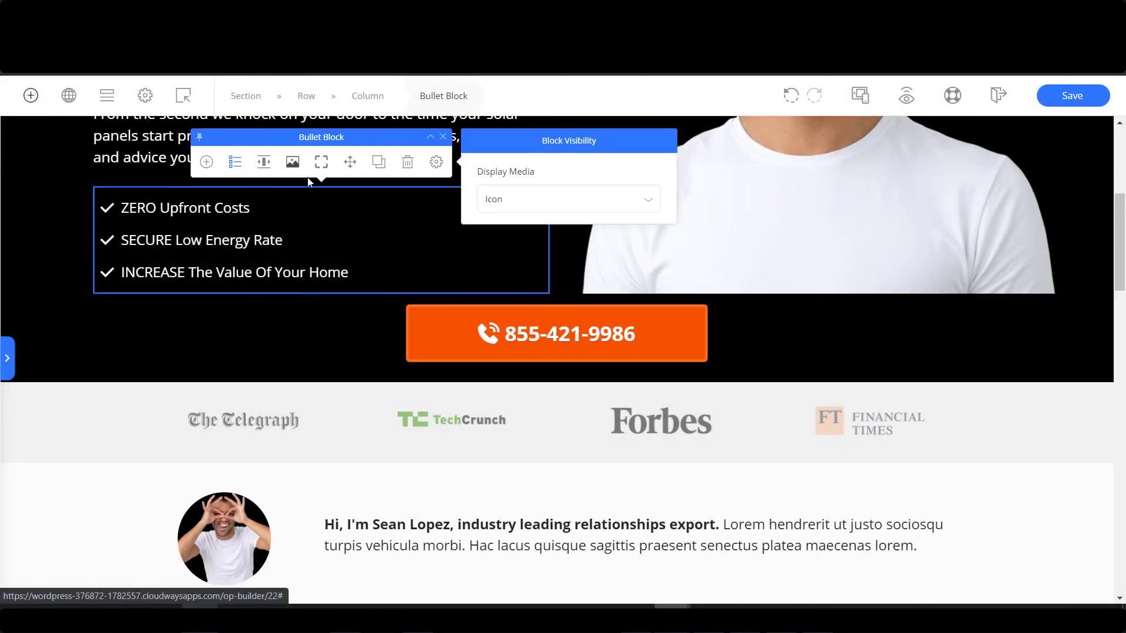
left_click(601, 206)
left_click(325, 208)
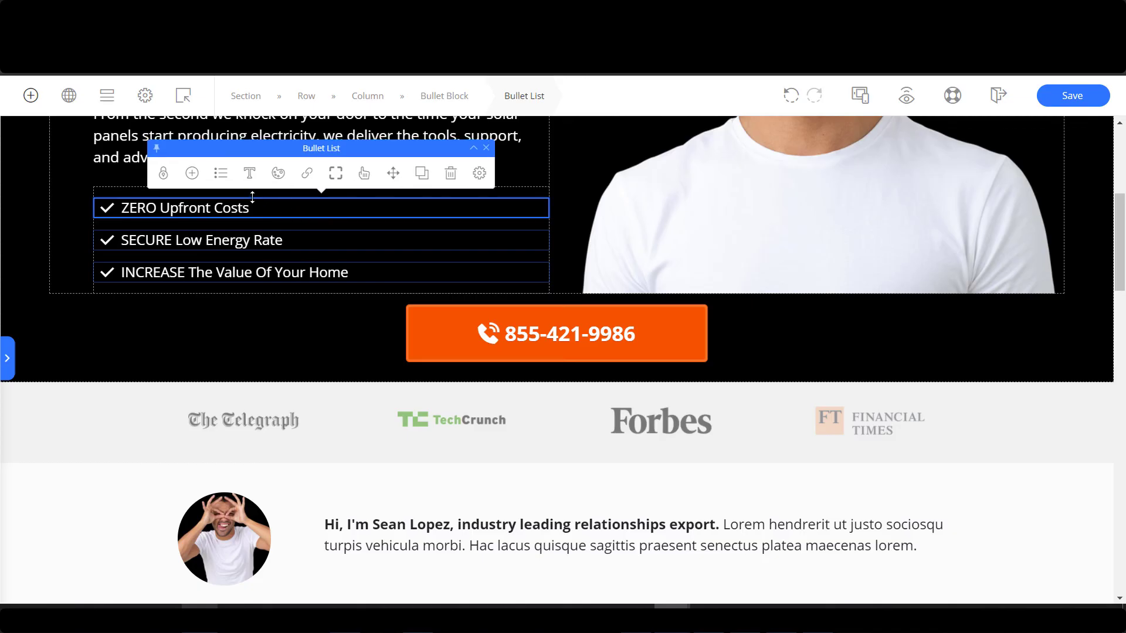
left_click(221, 172)
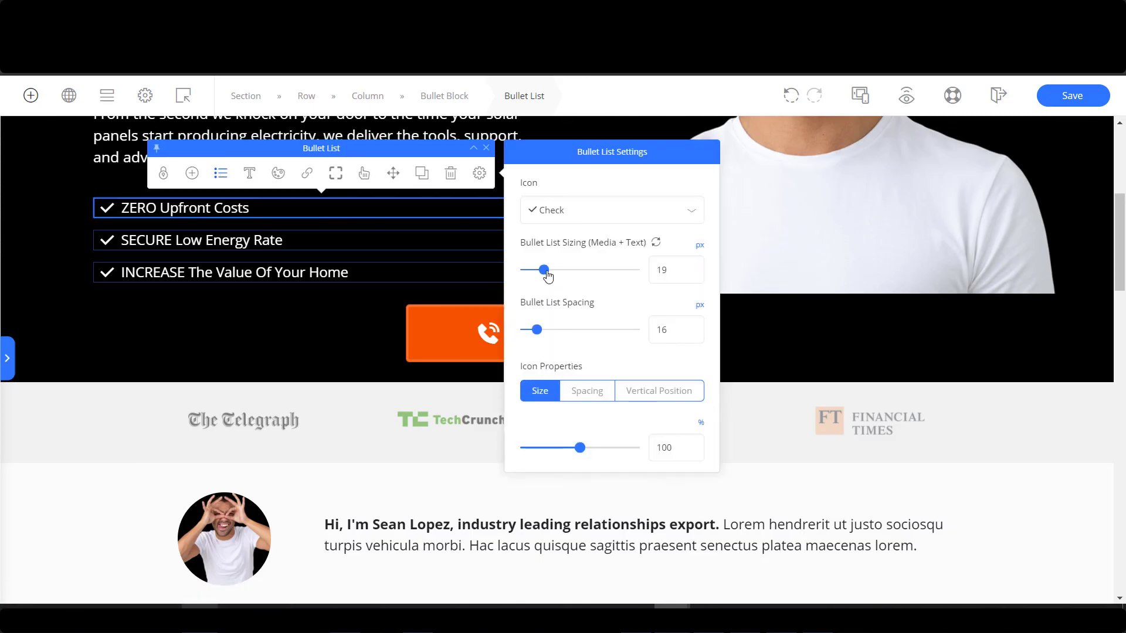
mouse_move(546, 276)
left_mouse_down()
mouse_move(556, 271)
mouse_move(545, 275)
left_mouse_up()
Switch the bullet icons to the filled leaf icon and close the bullet settings.
left_click(598, 216)
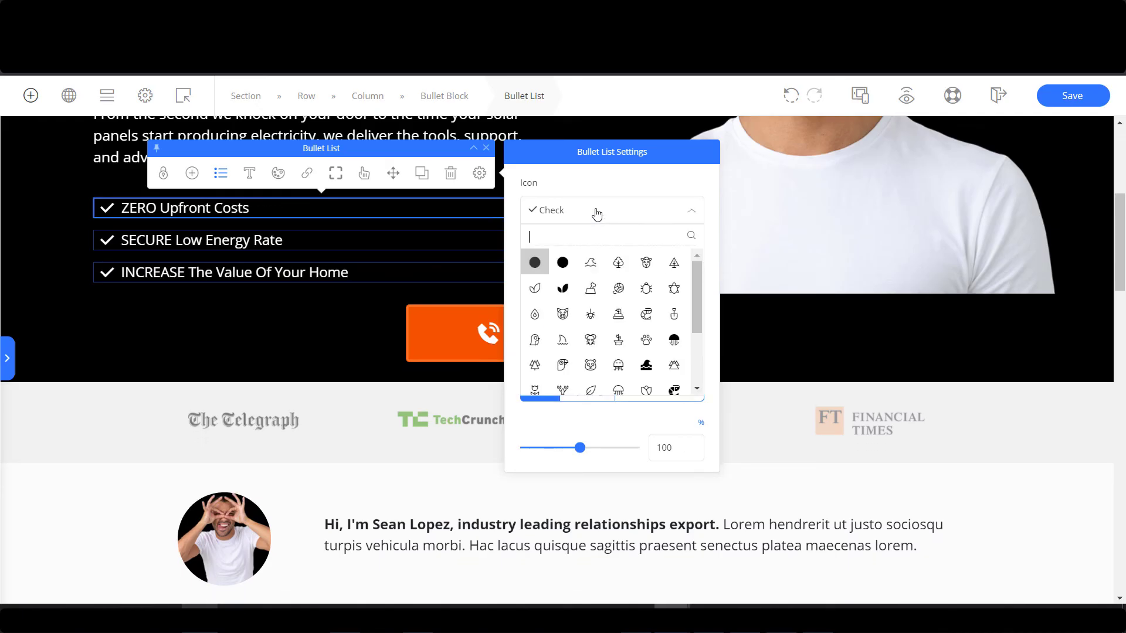
left_click(563, 287)
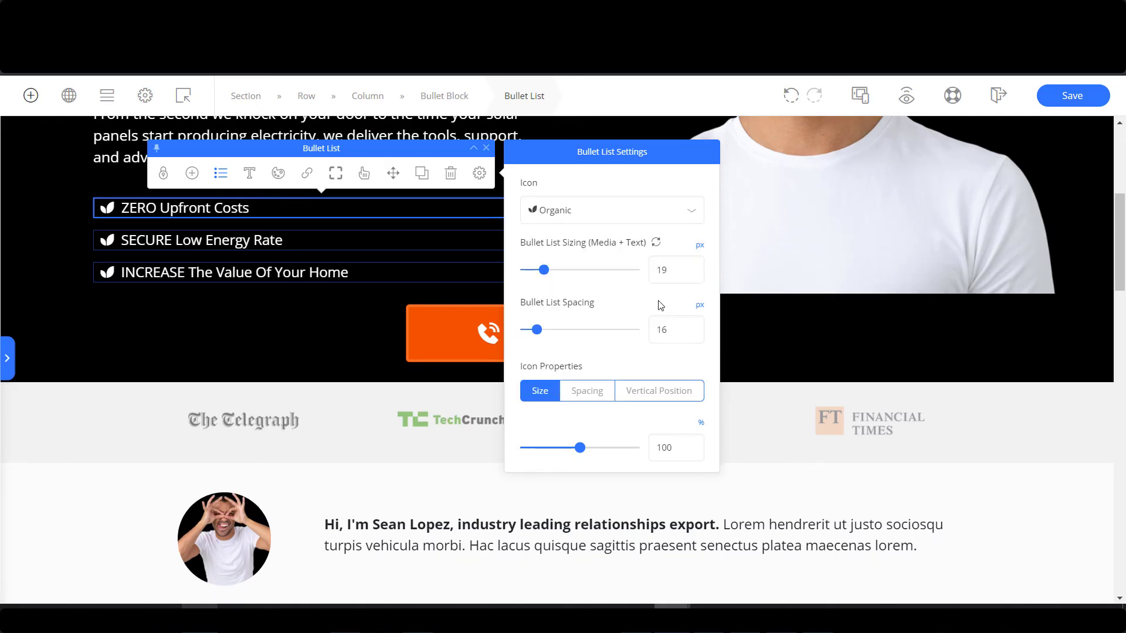
left_click(580, 217)
left_click(536, 285)
left_click(563, 211)
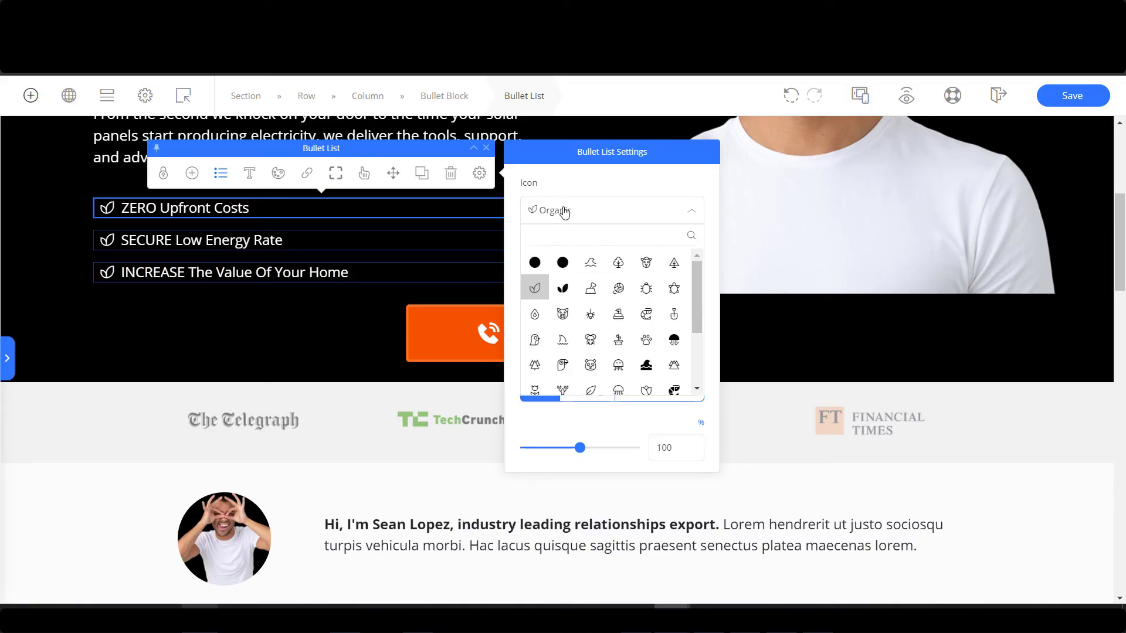
left_click(562, 287)
left_click(99, 315)
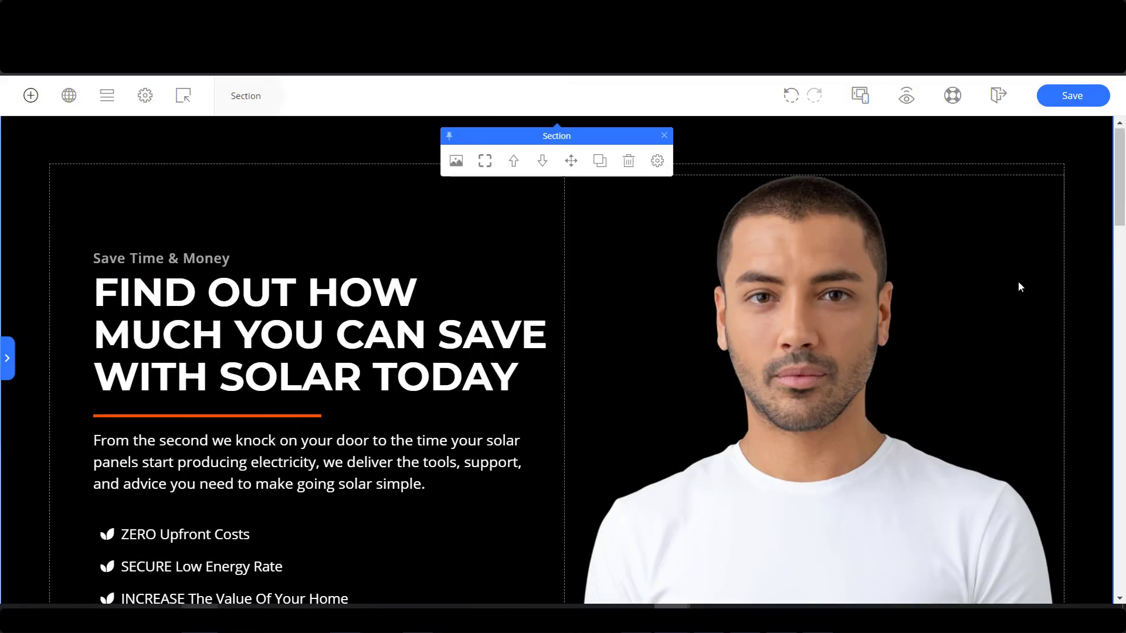
Delete the man's photo column and drop a Video element into the right hero column.
left_click(821, 285)
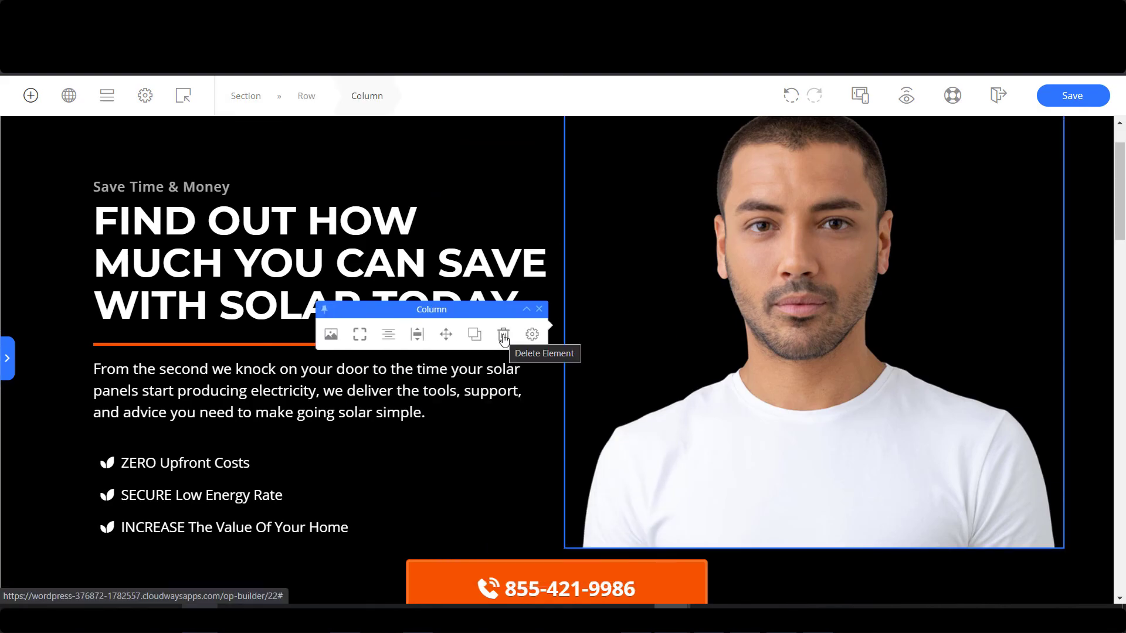
left_click(503, 337)
left_click(54, 100)
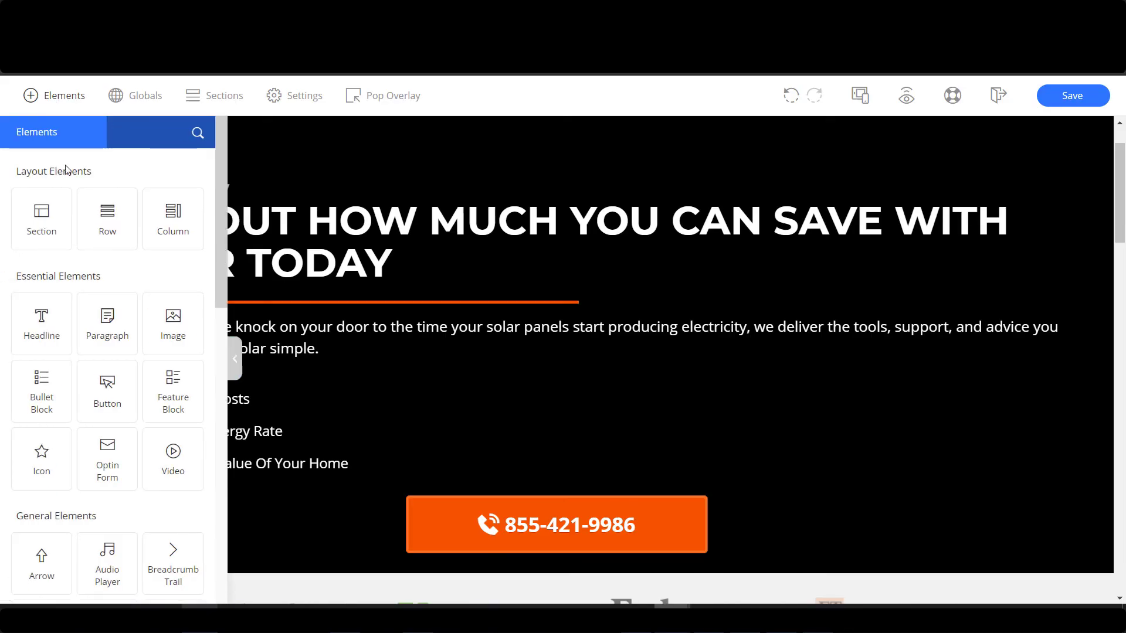
left_click_drag(174, 450, 1060, 292)
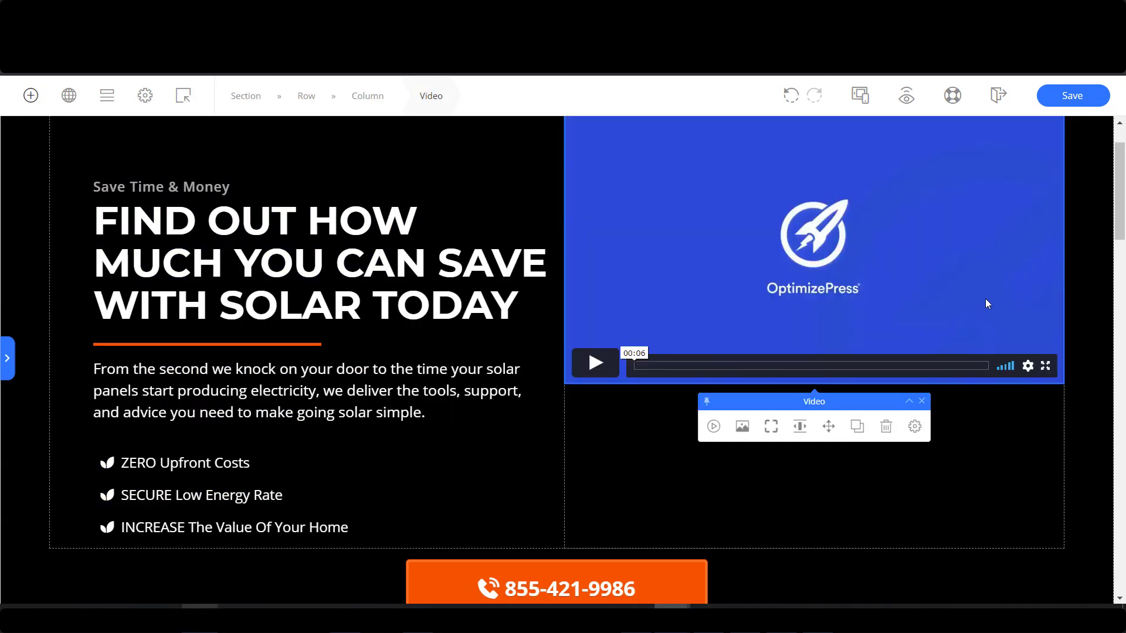
Set the video source to YouTube and load the pasted solar animation link.
left_click(714, 151)
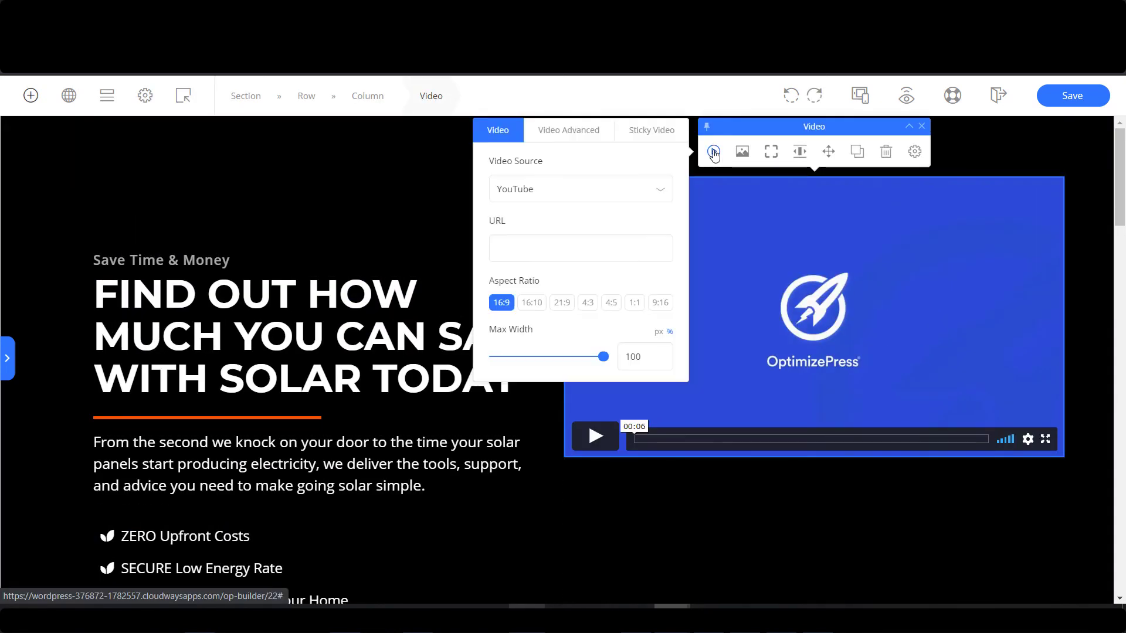
left_click(566, 255)
left_click(585, 188)
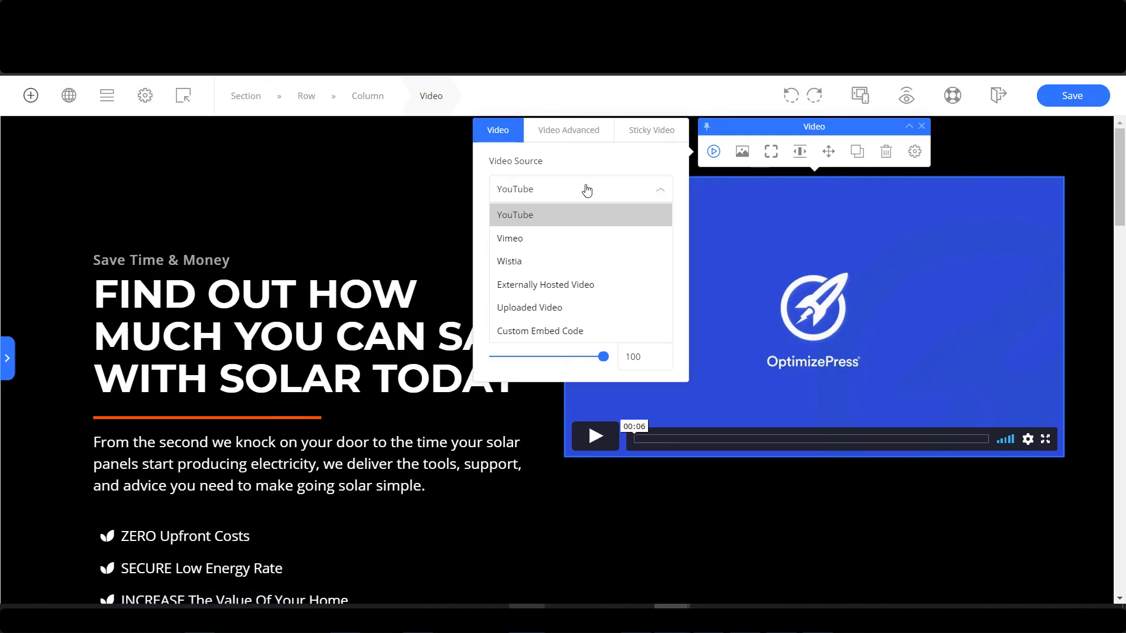
left_click(613, 238)
left_click(557, 189)
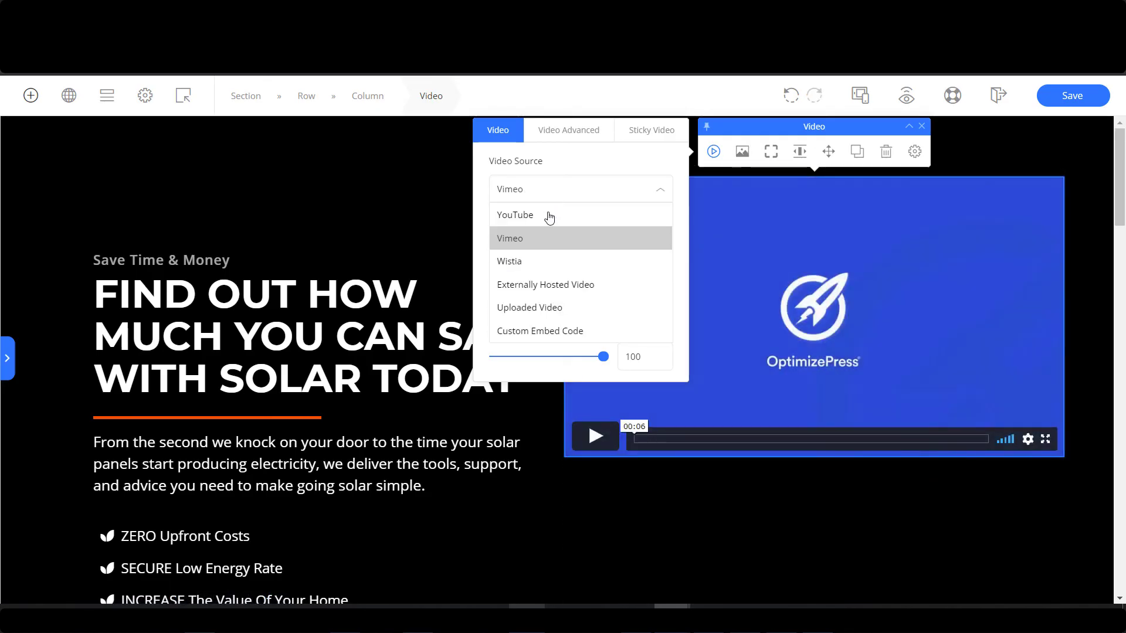
left_click(544, 215)
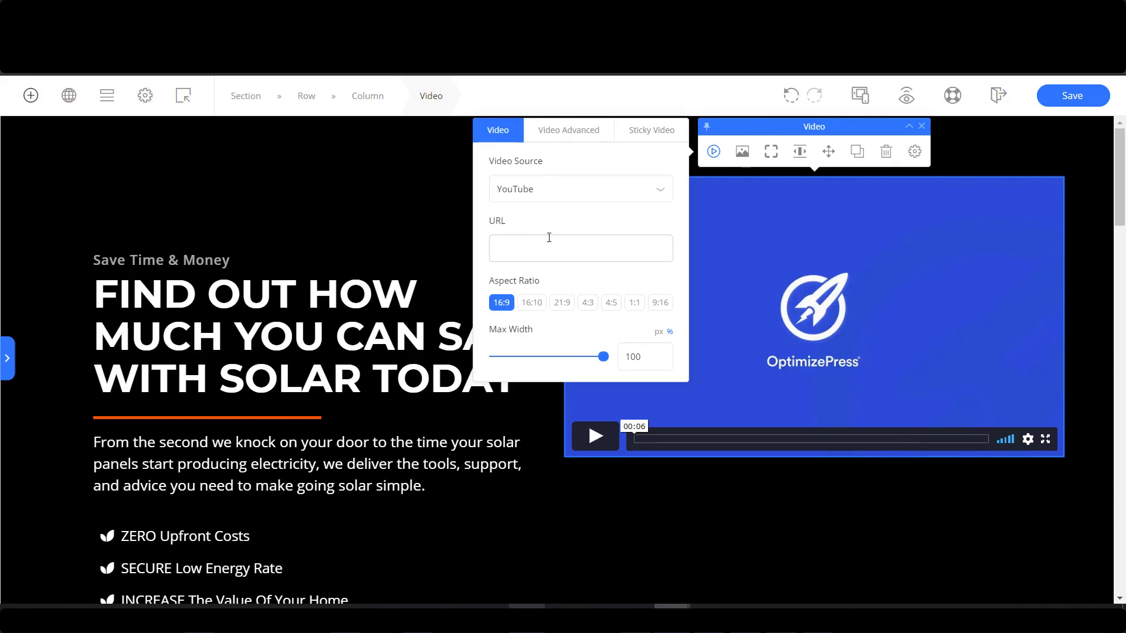
type("https://www.youtube.com/watch?v=6BhgE4xPUcA")
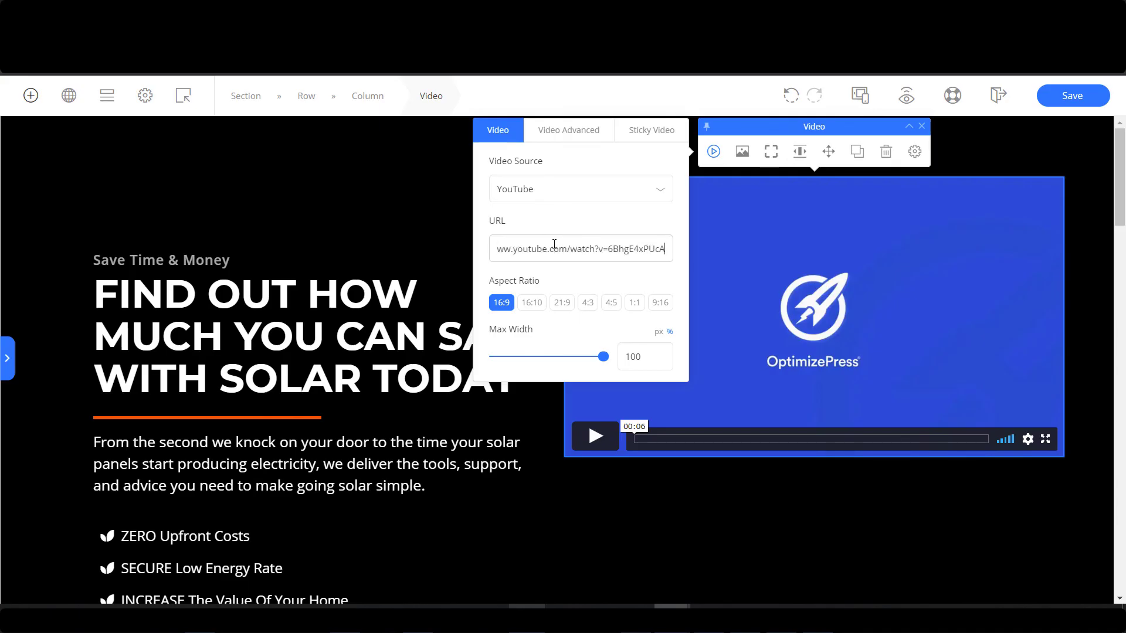
left_click_drag(551, 246, 665, 250)
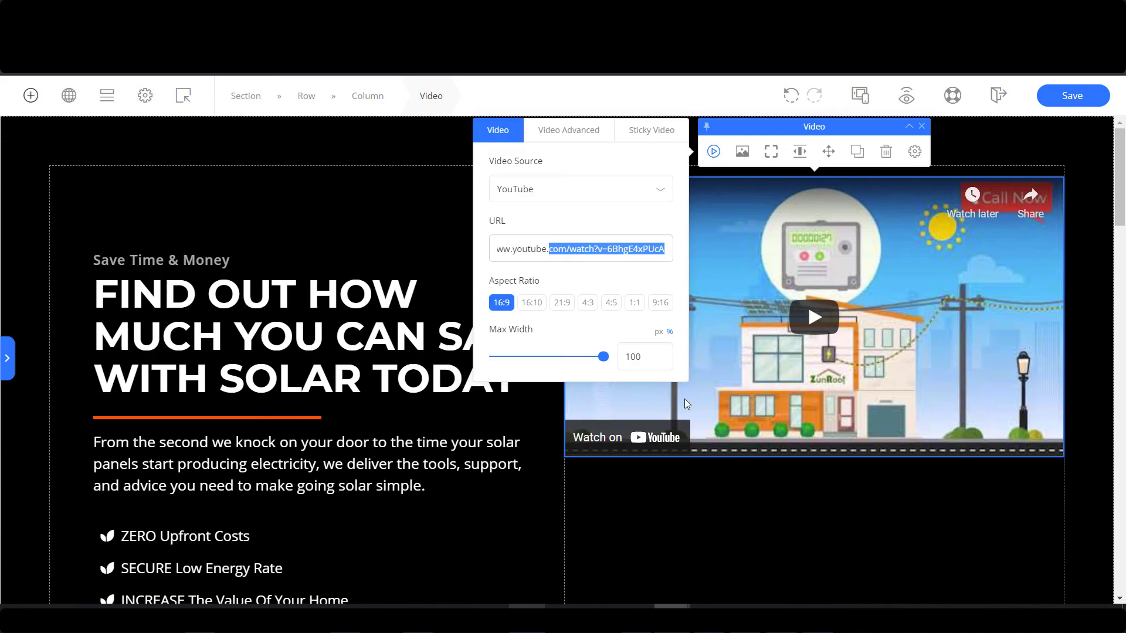
left_click(783, 530)
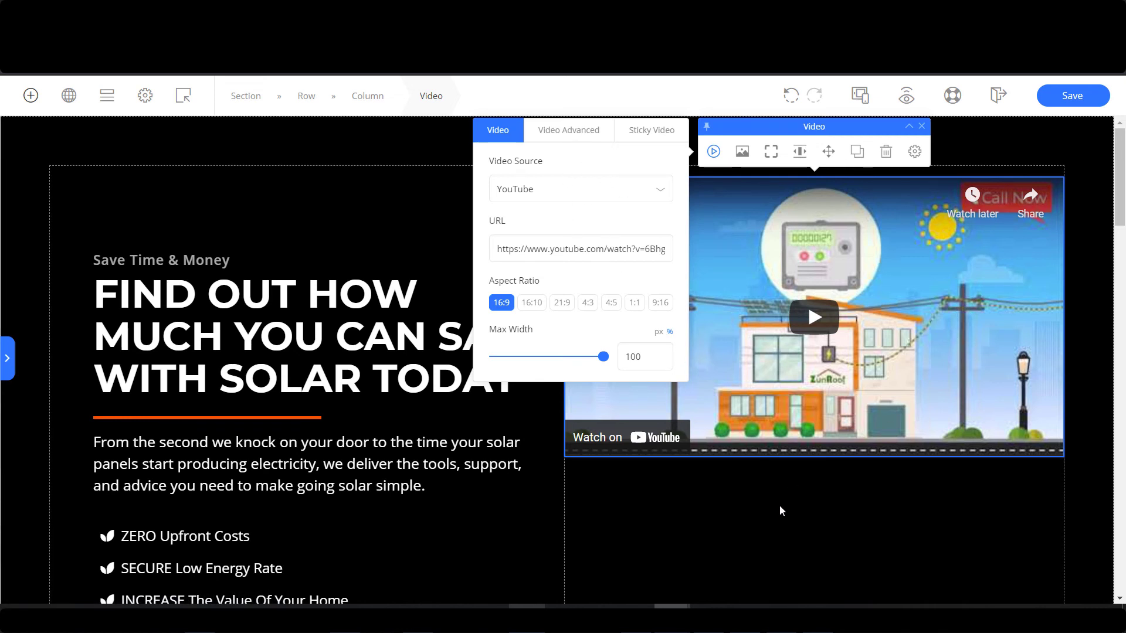
Centre the video column's content vertically.
left_click(600, 503)
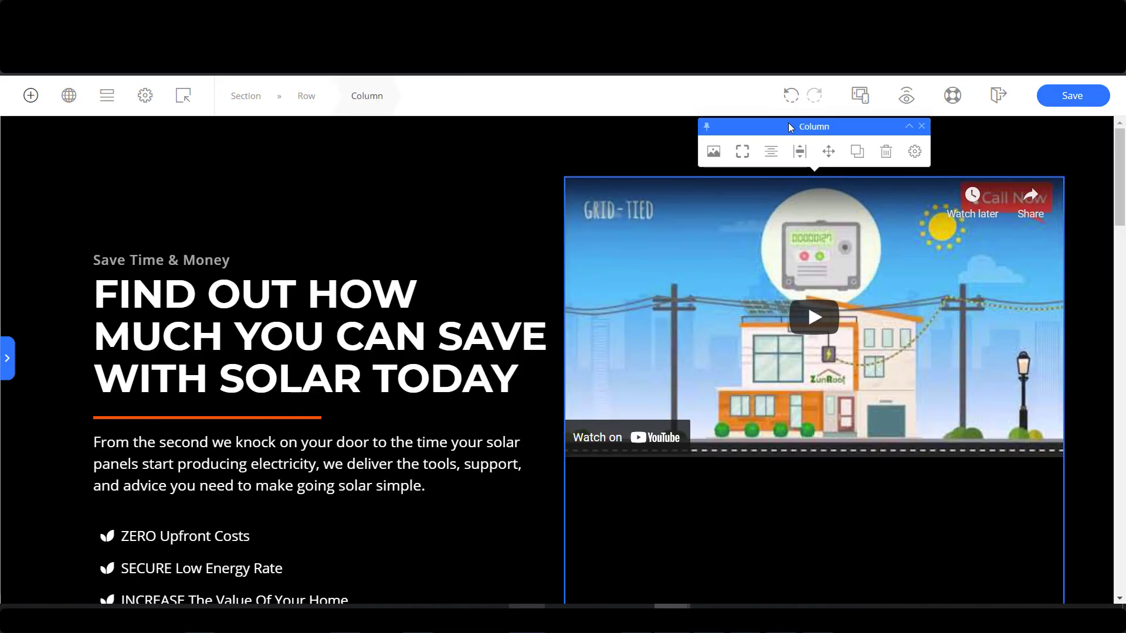
left_click(799, 152)
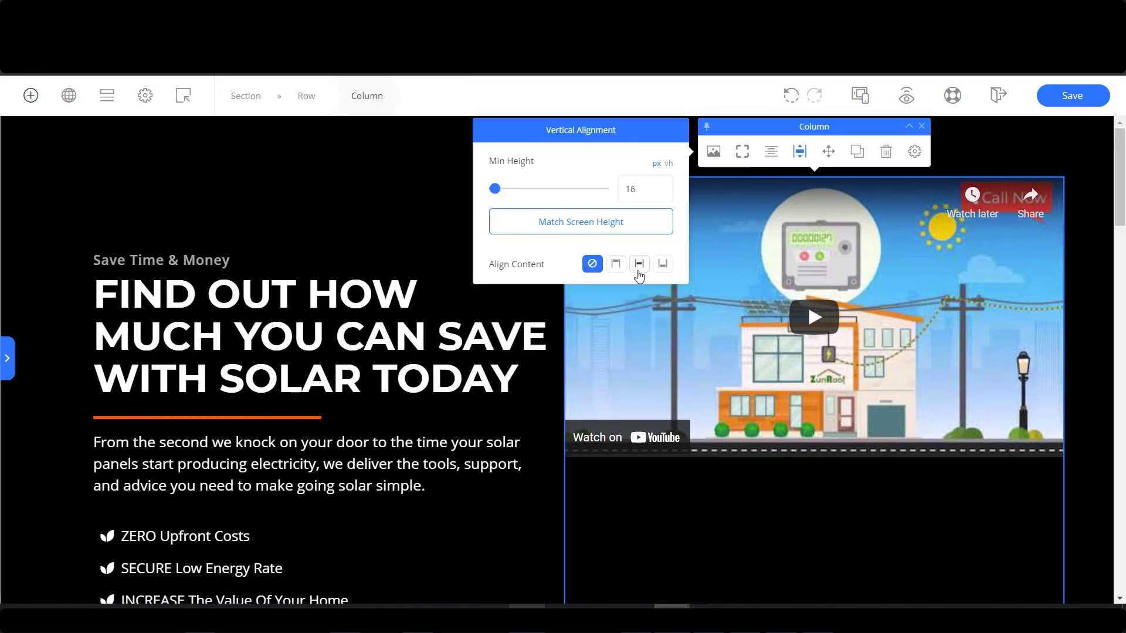
left_click(639, 263)
scroll(592, 391, "down", 2)
scroll(592, 389, "up", 2)
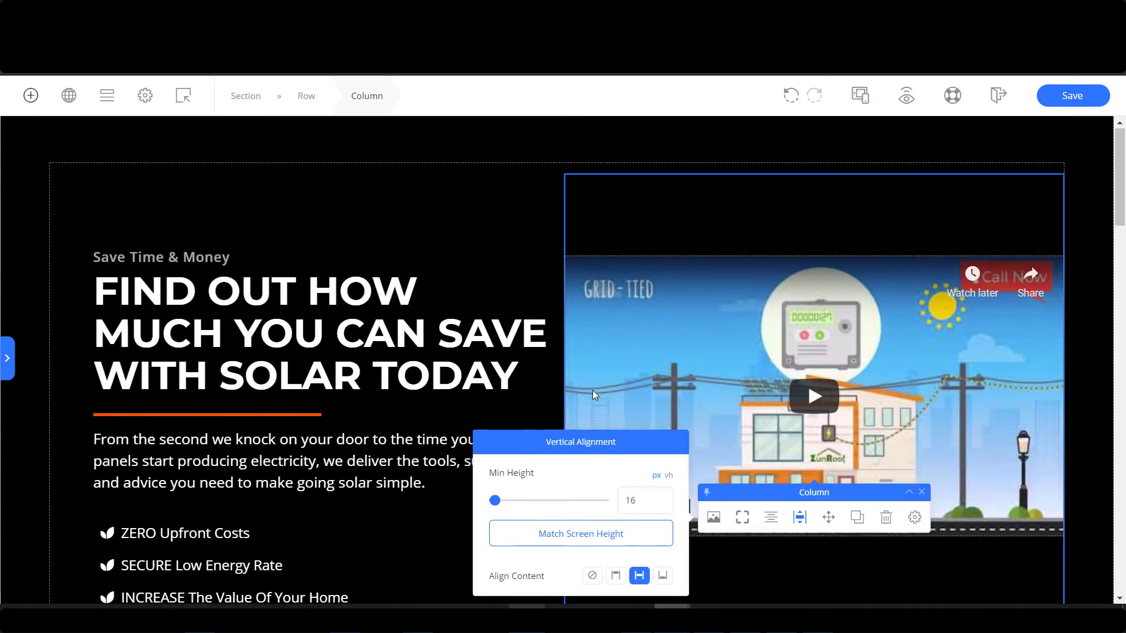
left_click(1088, 296)
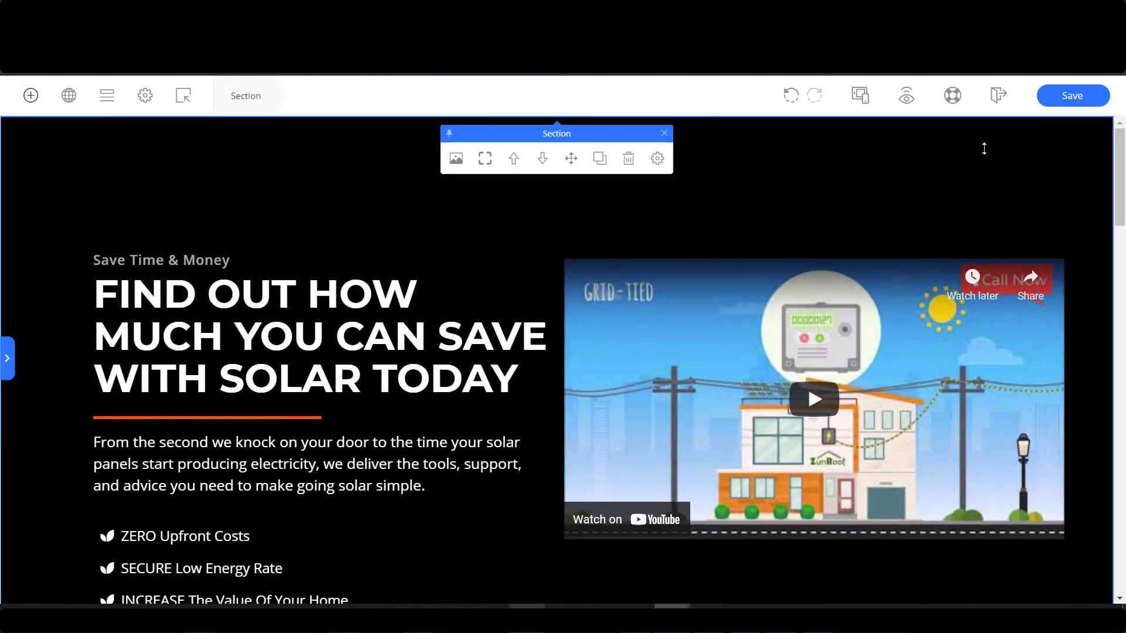
scroll(973, 435, "down", 3)
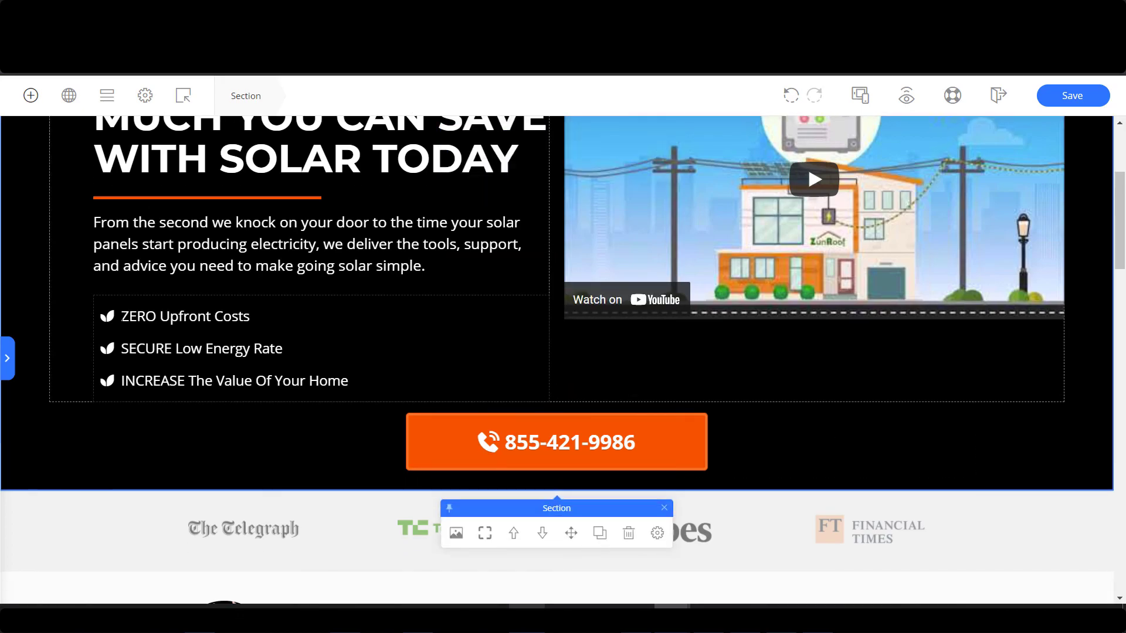
Upload solar-page-photo.jpg as the hero section's background image.
scroll(212, 293, "up", 3)
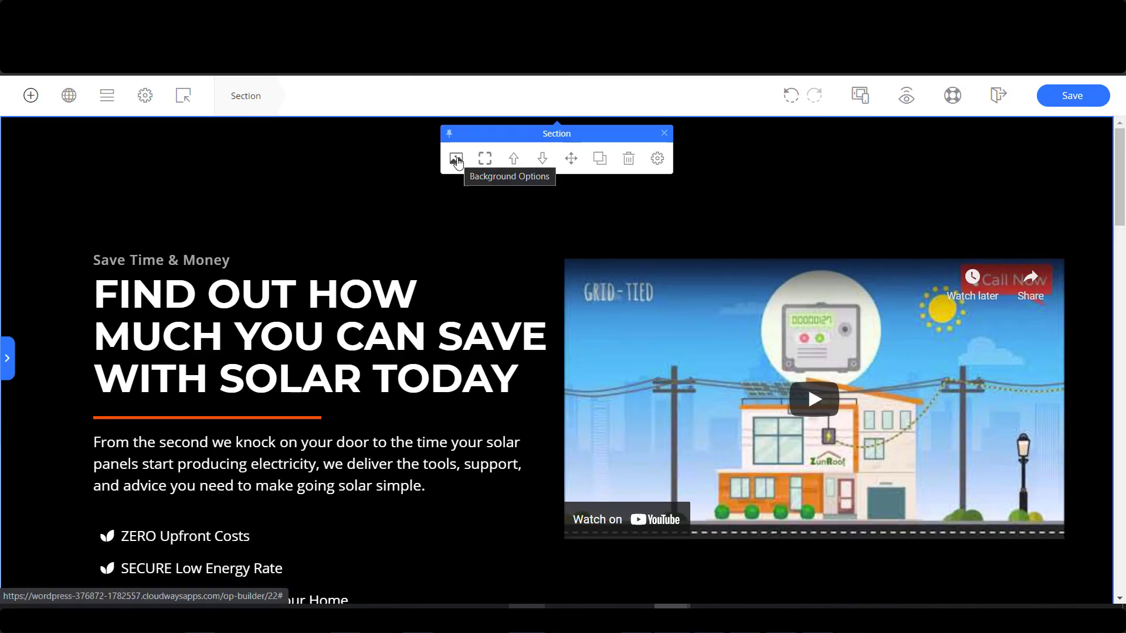
left_click(457, 159)
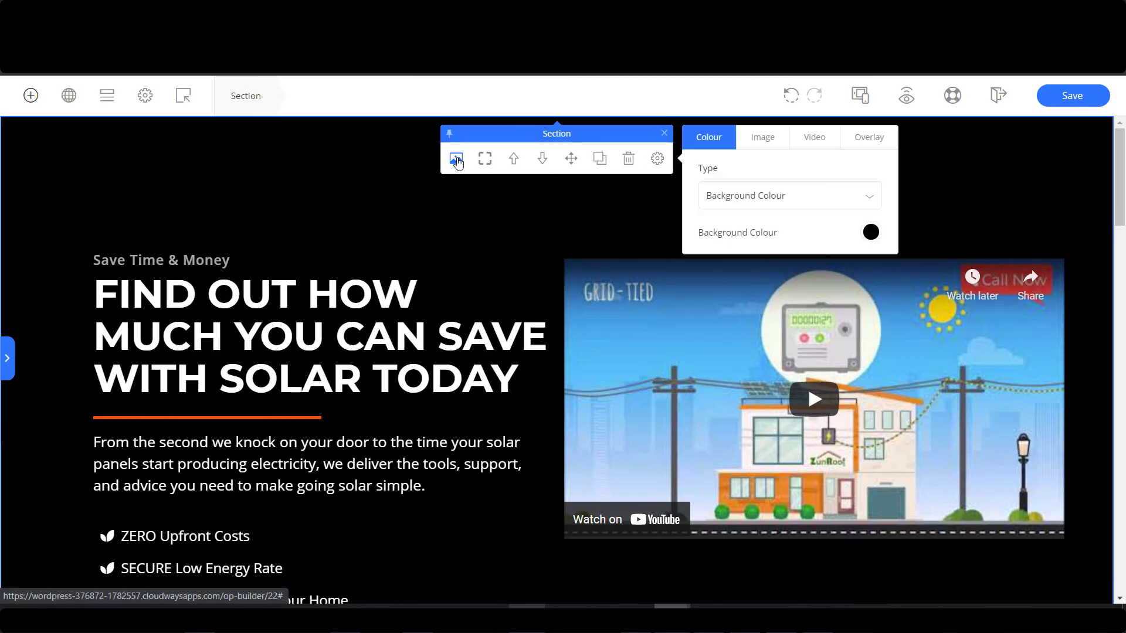
left_click(764, 140)
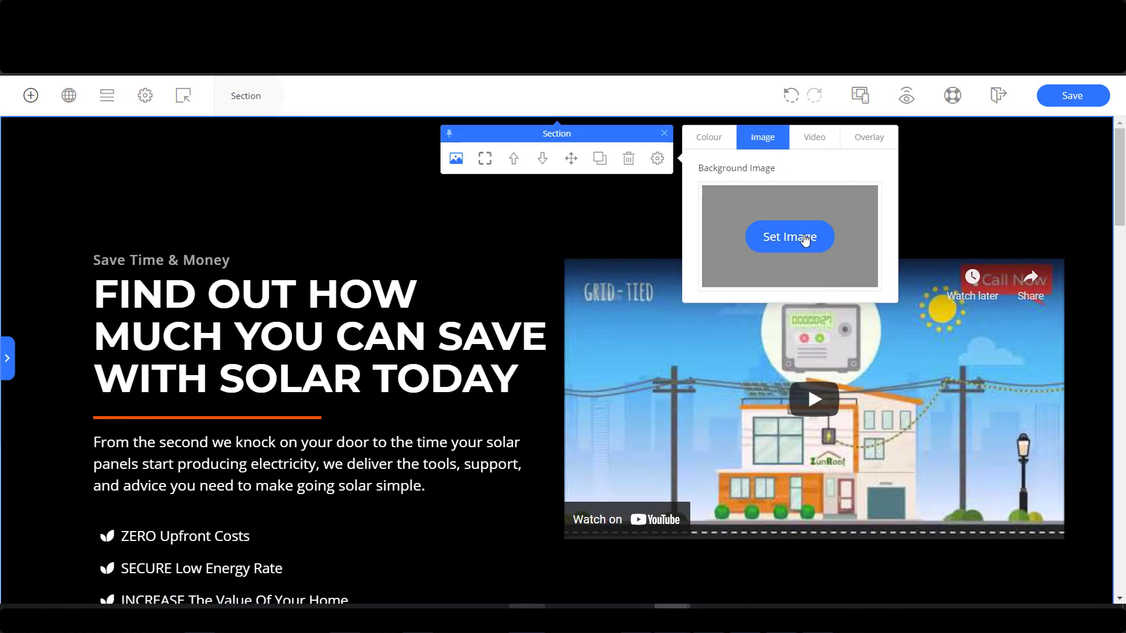
left_click(805, 241)
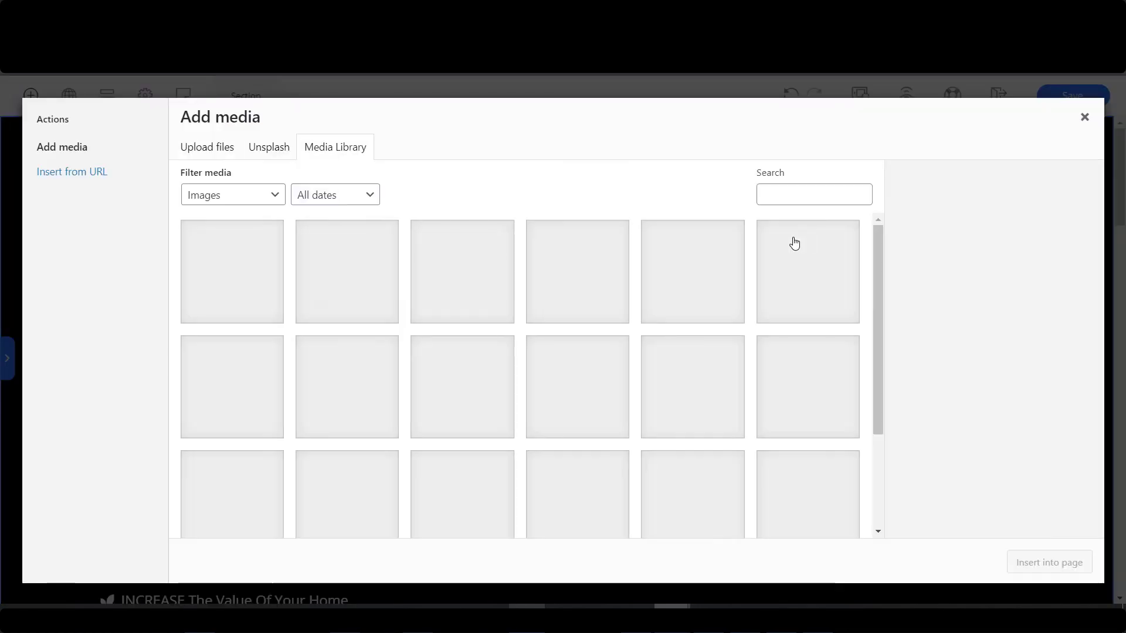
left_click(213, 154)
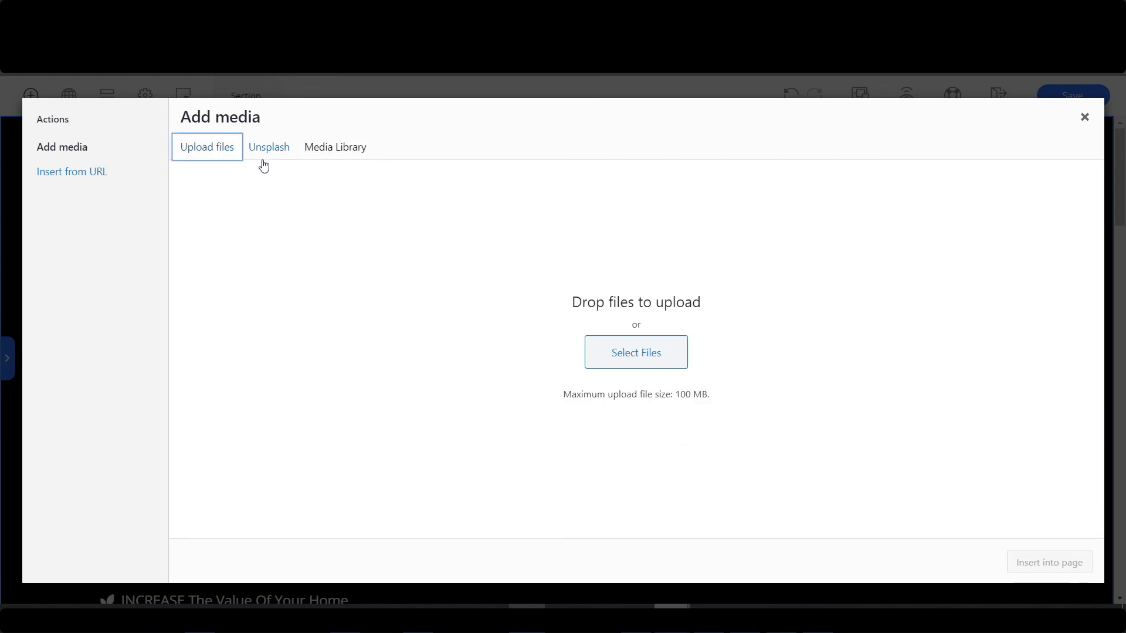
left_click(628, 354)
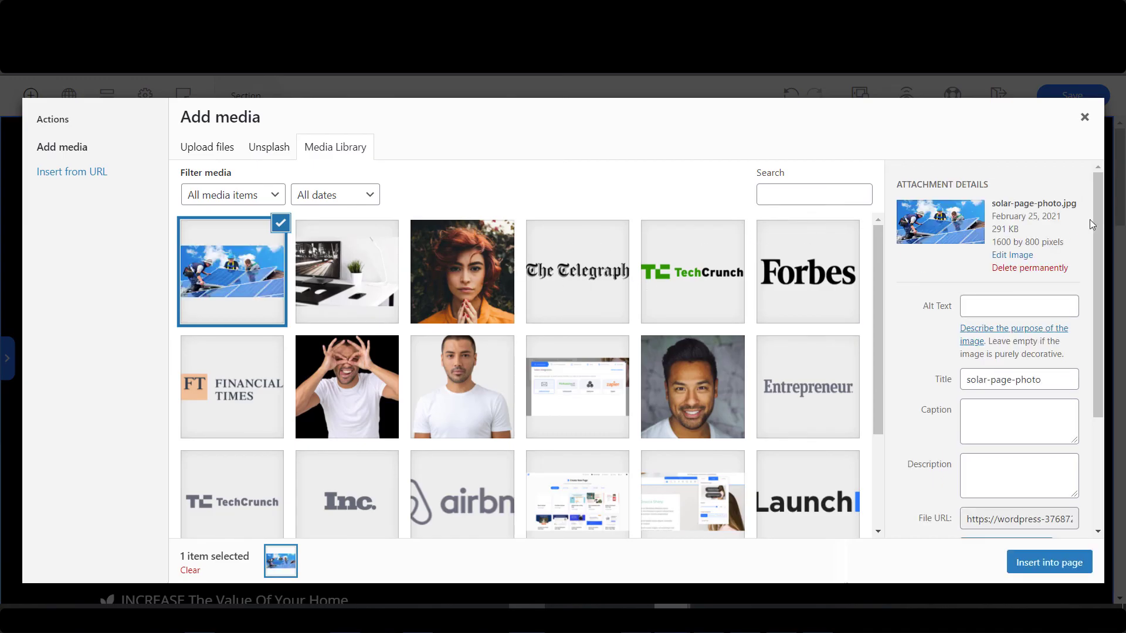
left_click_drag(1092, 223, 1109, 333)
Choose the medium image size and insert the photo as the section background.
left_click(991, 503)
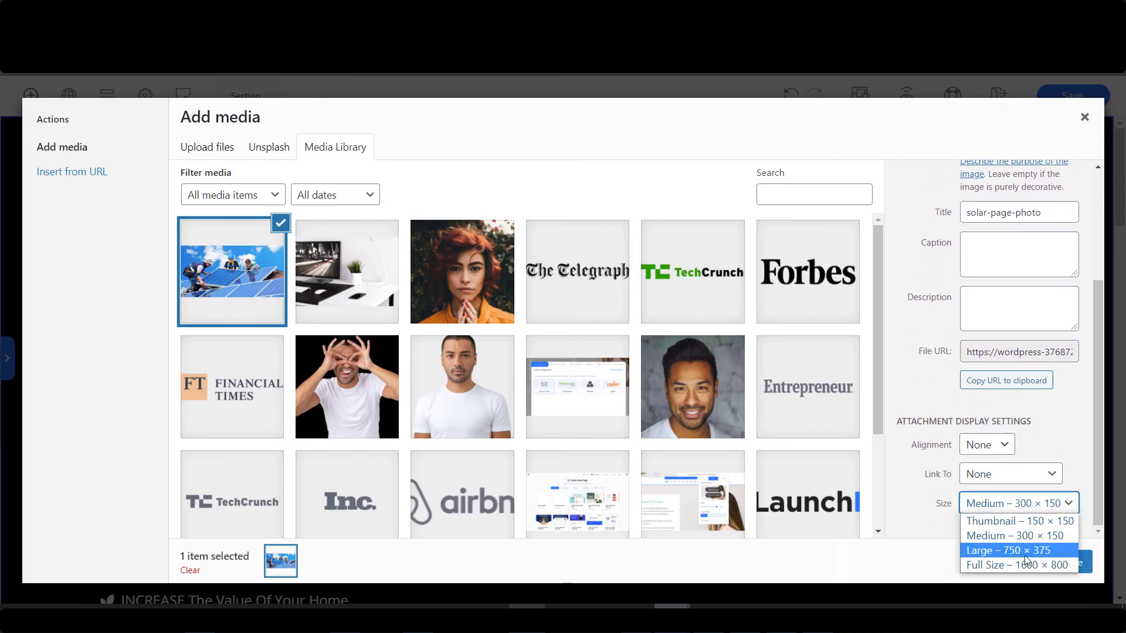
left_click(1023, 564)
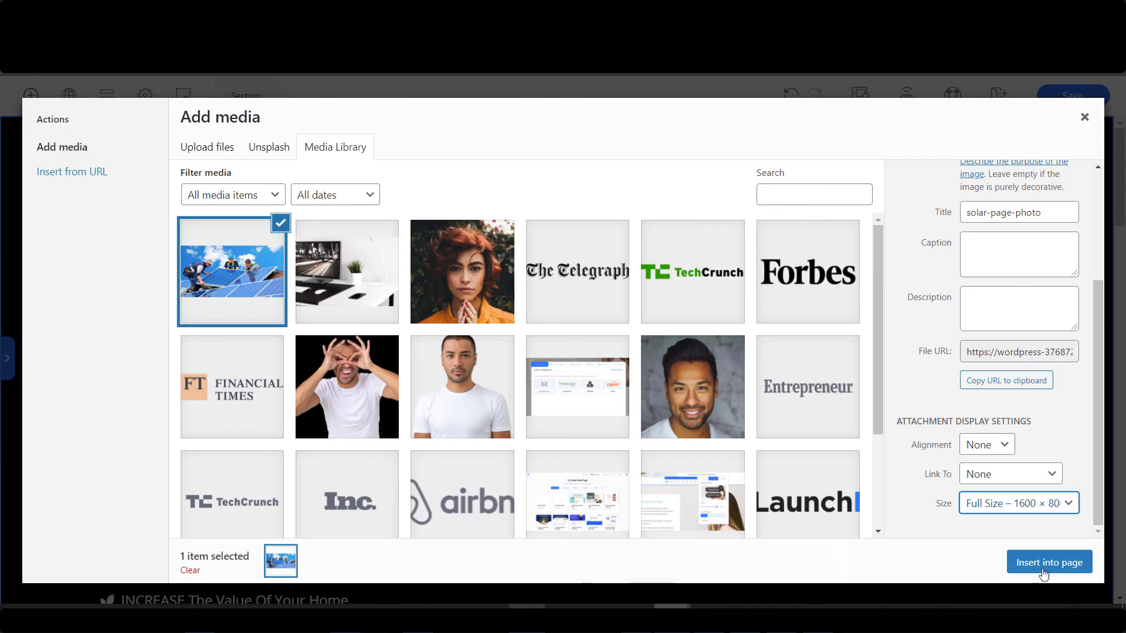
left_click(1037, 507)
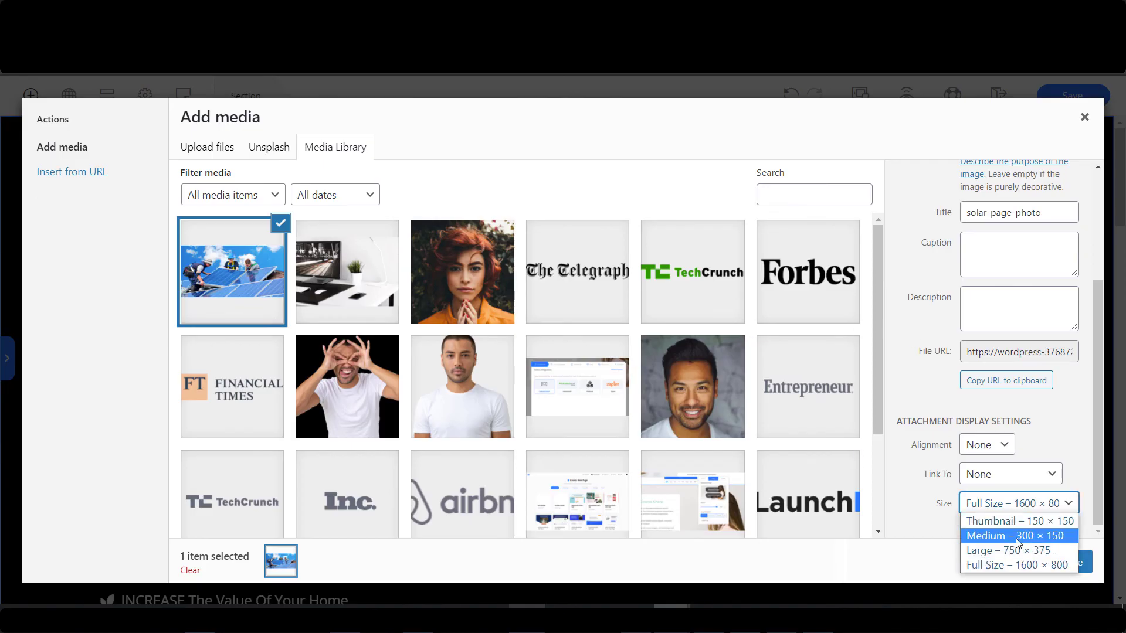
left_click(1018, 535)
left_click(1024, 508)
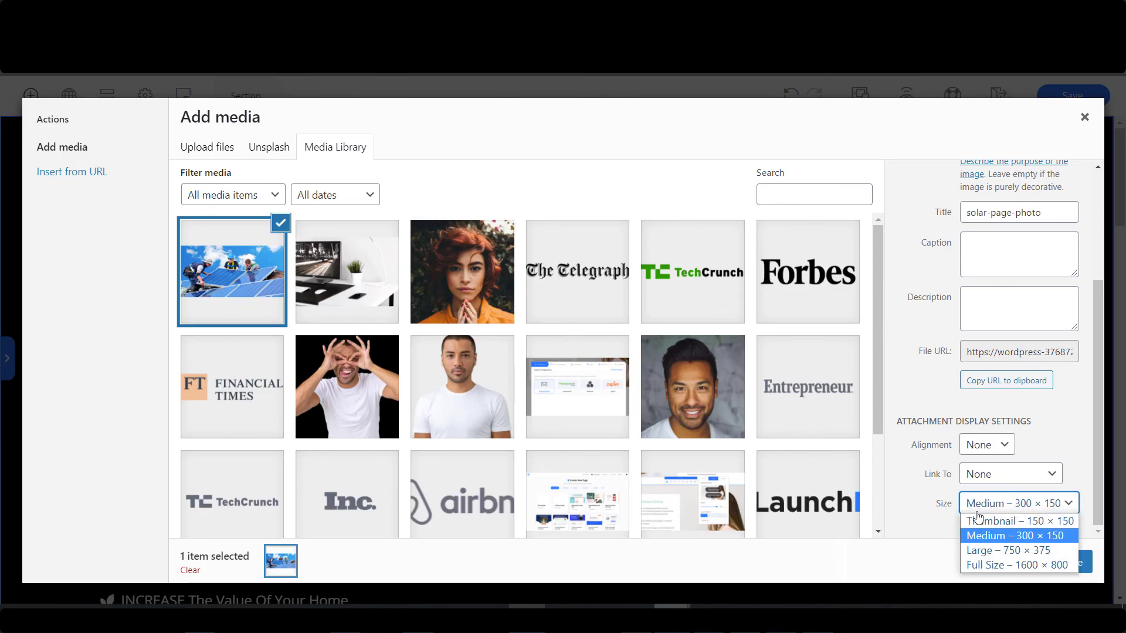
left_click(999, 536)
left_click(1049, 563)
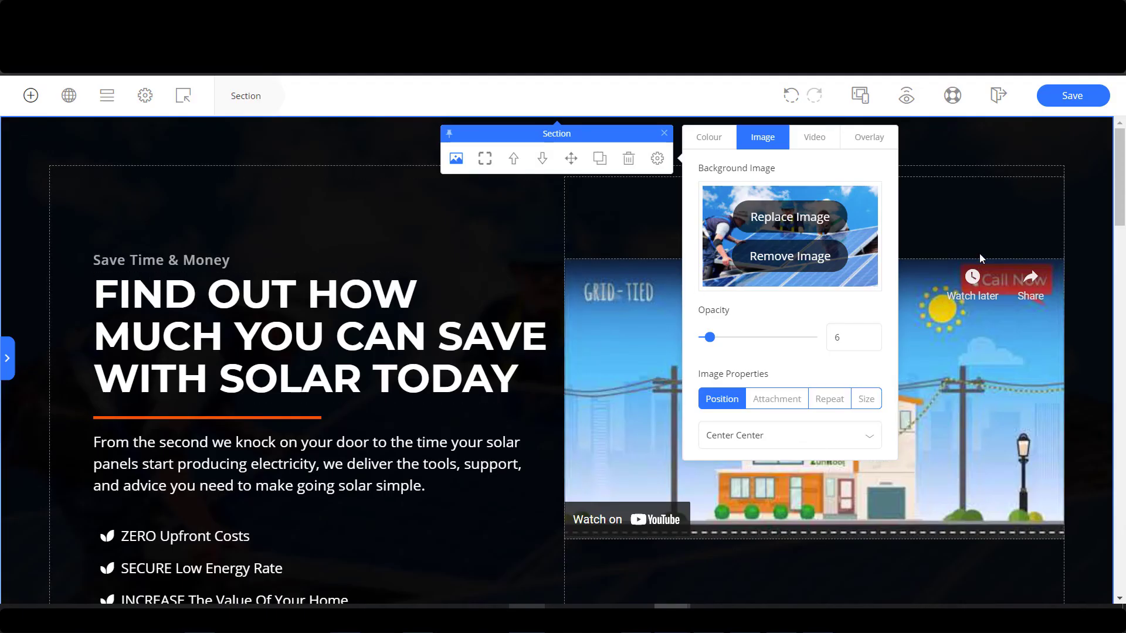
Swap the background photo for its Full Size version.
left_click_drag(709, 337, 763, 338)
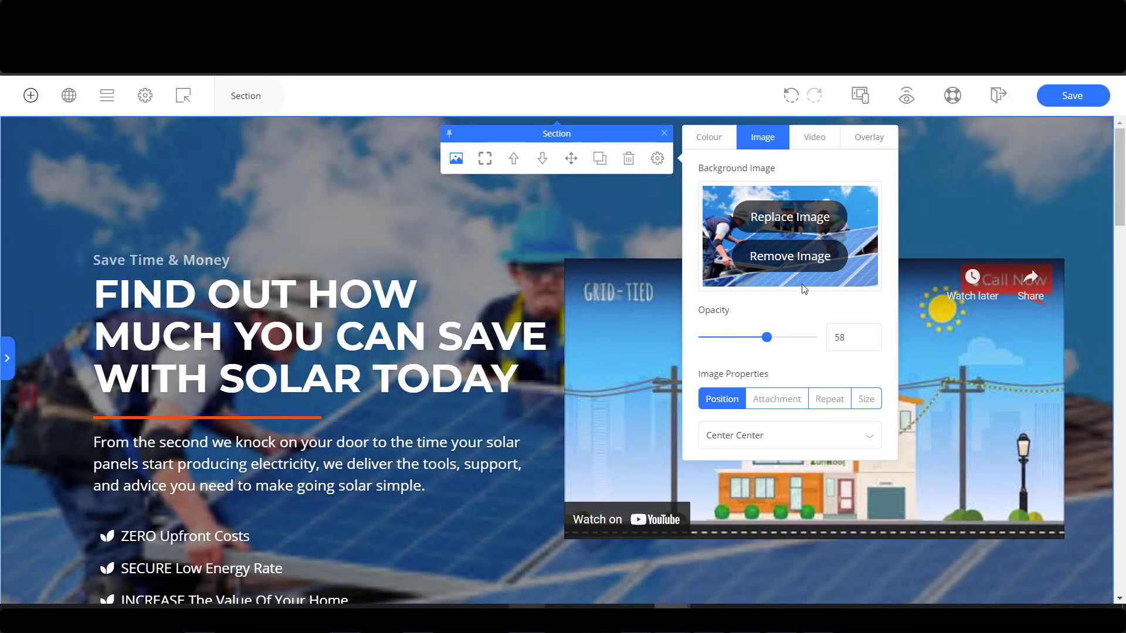
left_click(788, 218)
left_click(1018, 503)
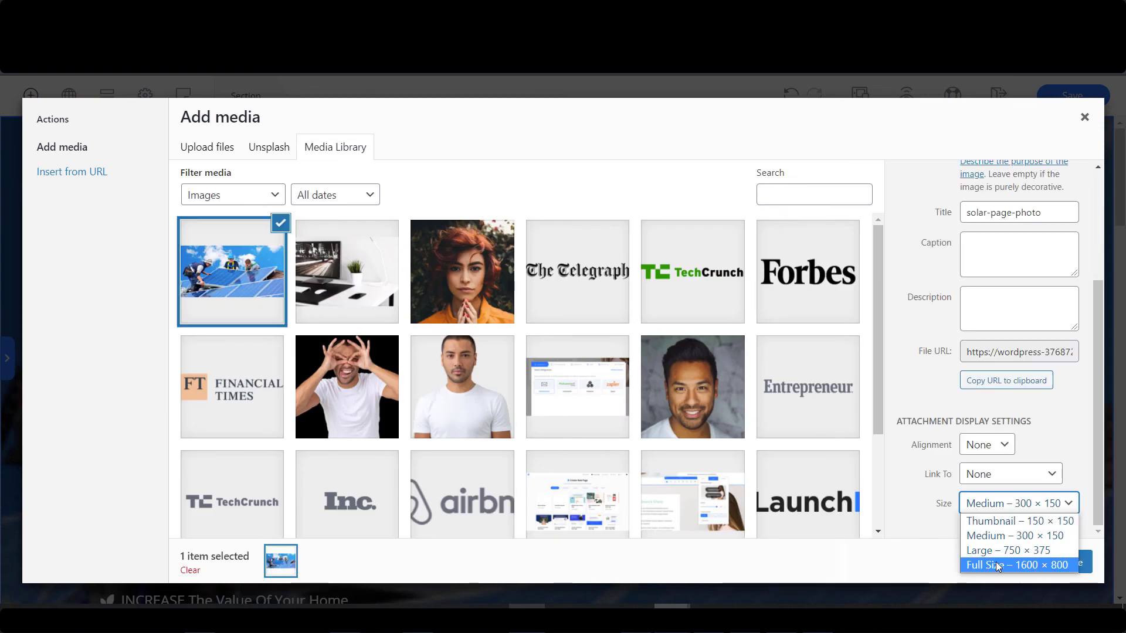
left_click(1032, 562)
left_click(1036, 562)
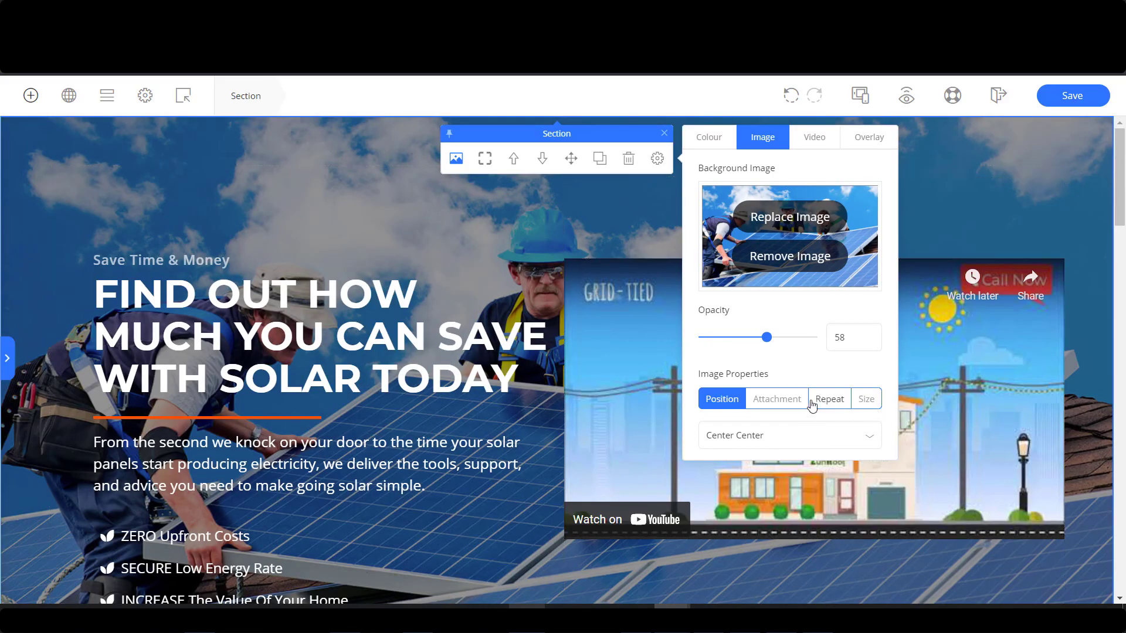
Lower the background image opacity to 19 and save the page.
scroll(535, 175, "down", 2)
scroll(534, 176, "up", 1)
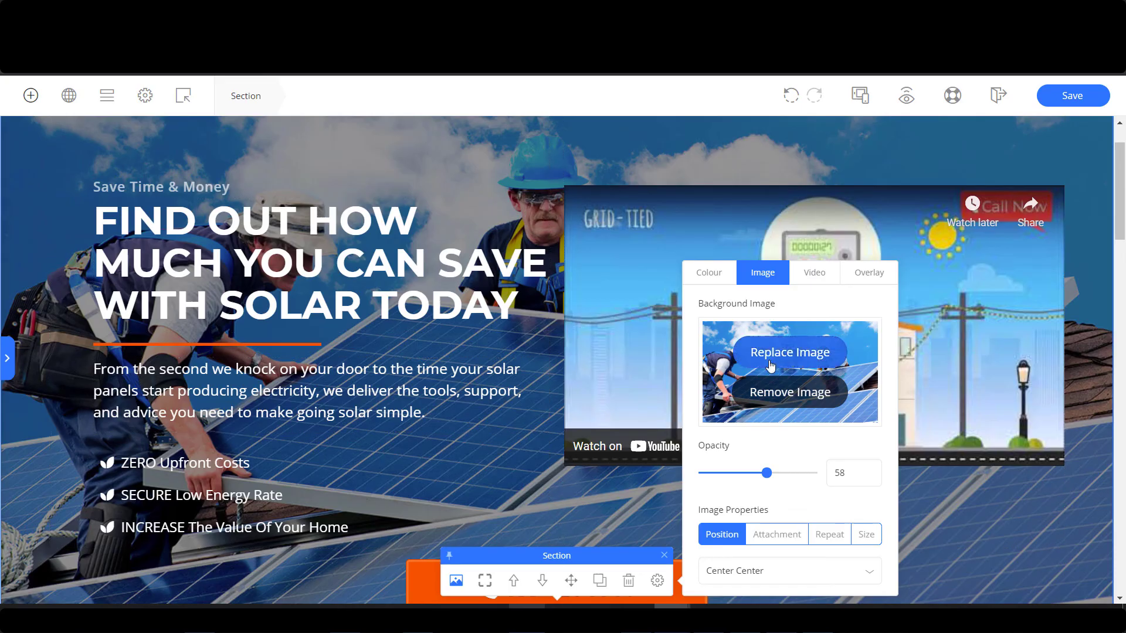
left_click_drag(769, 479, 726, 476)
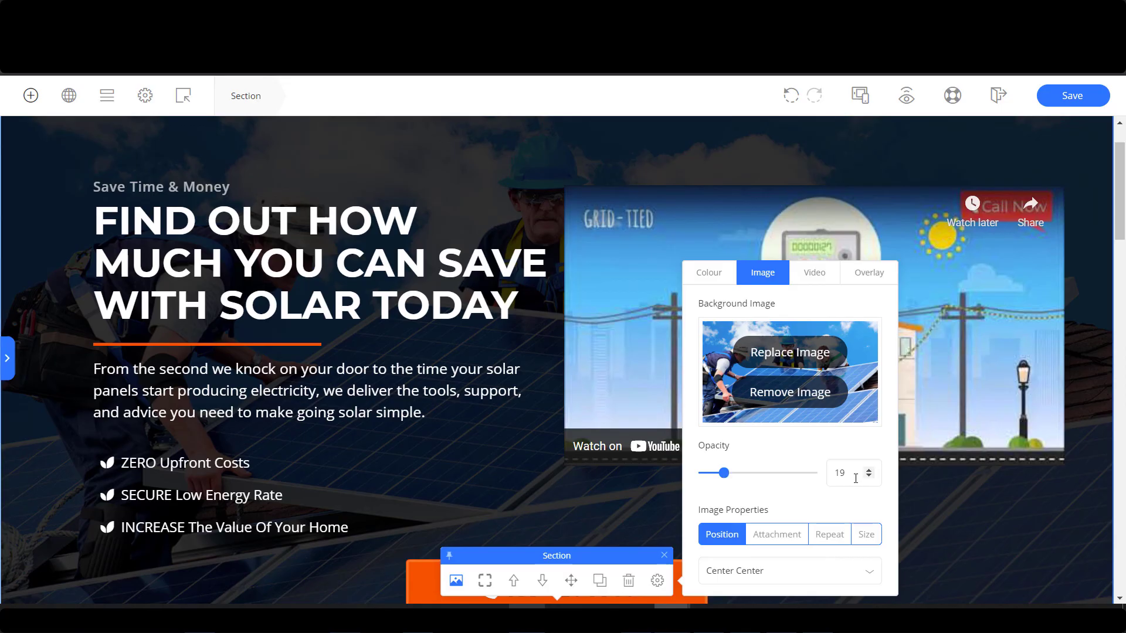
left_click_drag(854, 478, 817, 482)
left_click(1068, 97)
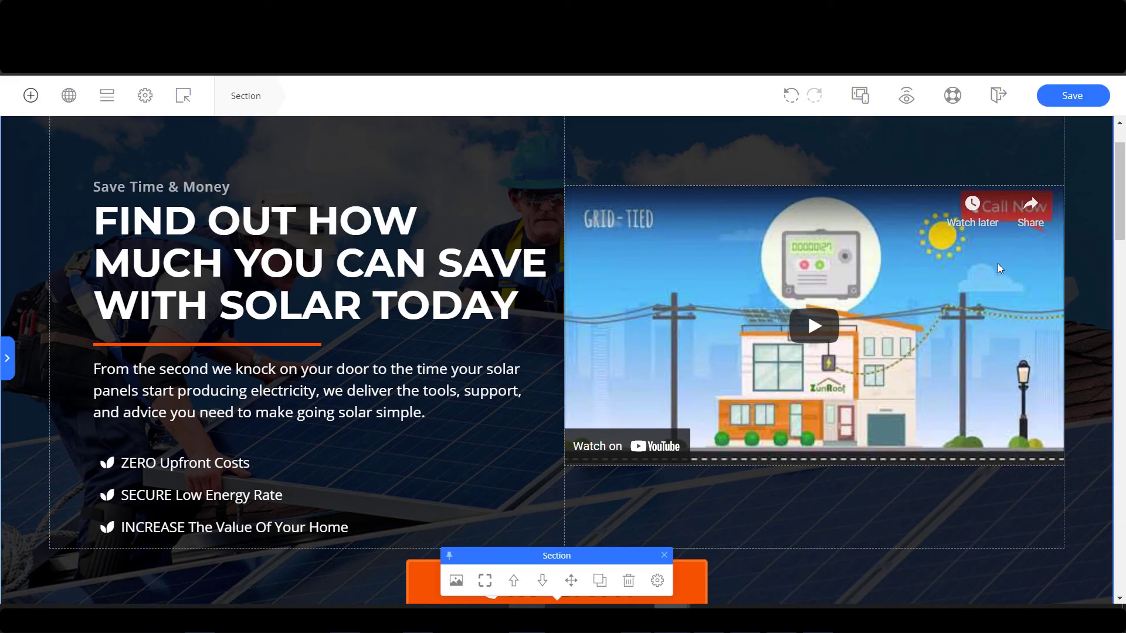
Set Player Controls to No in the hero video's Video Advanced settings.
left_click(956, 261)
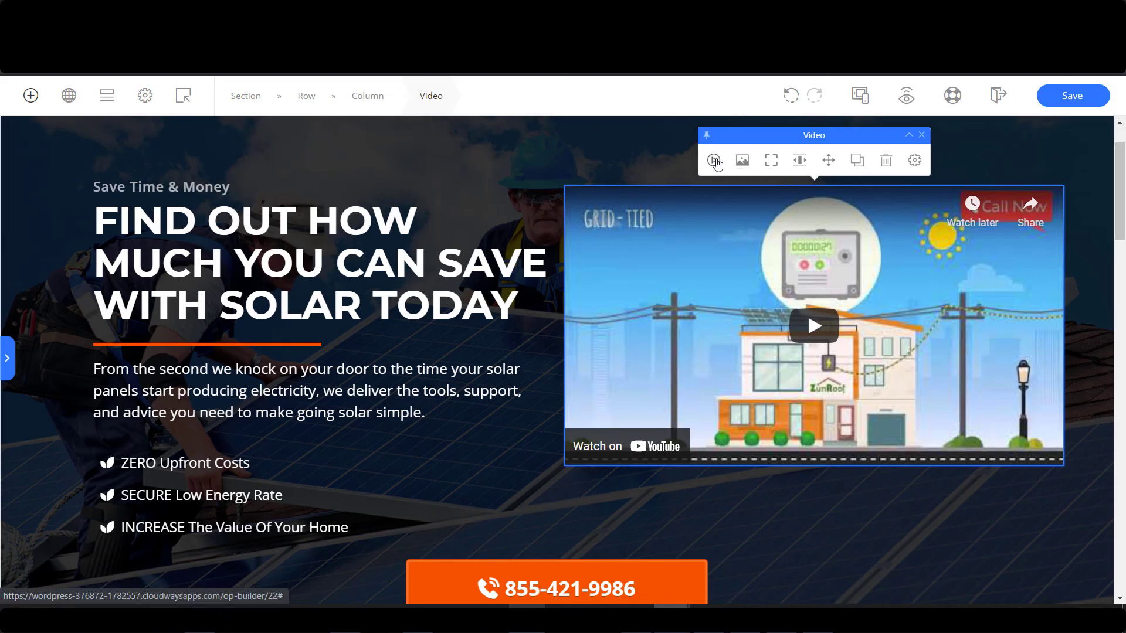
left_click(714, 161)
left_click(582, 147)
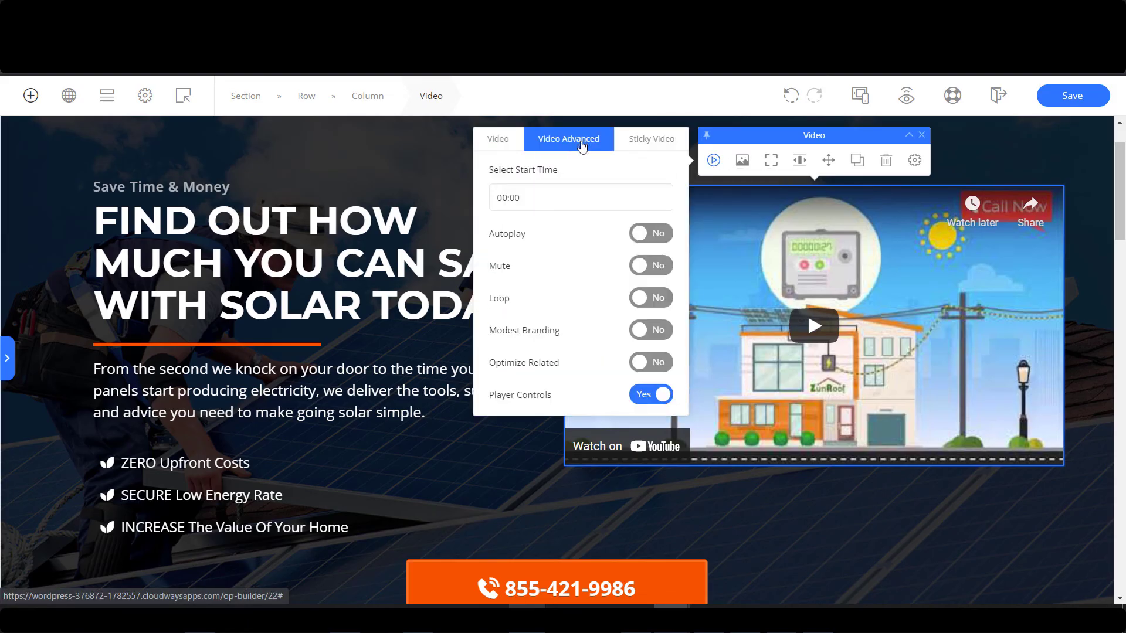
left_click(655, 395)
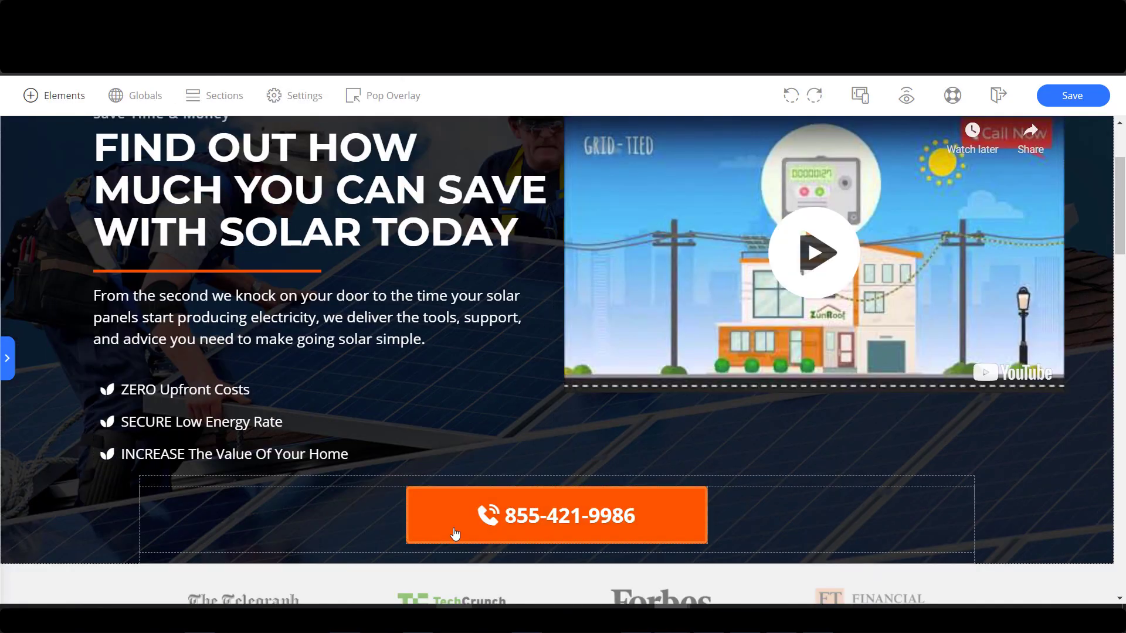
Add a Paragraph block below the phone button and clear its placeholder text.
scroll(455, 533, "down", 1)
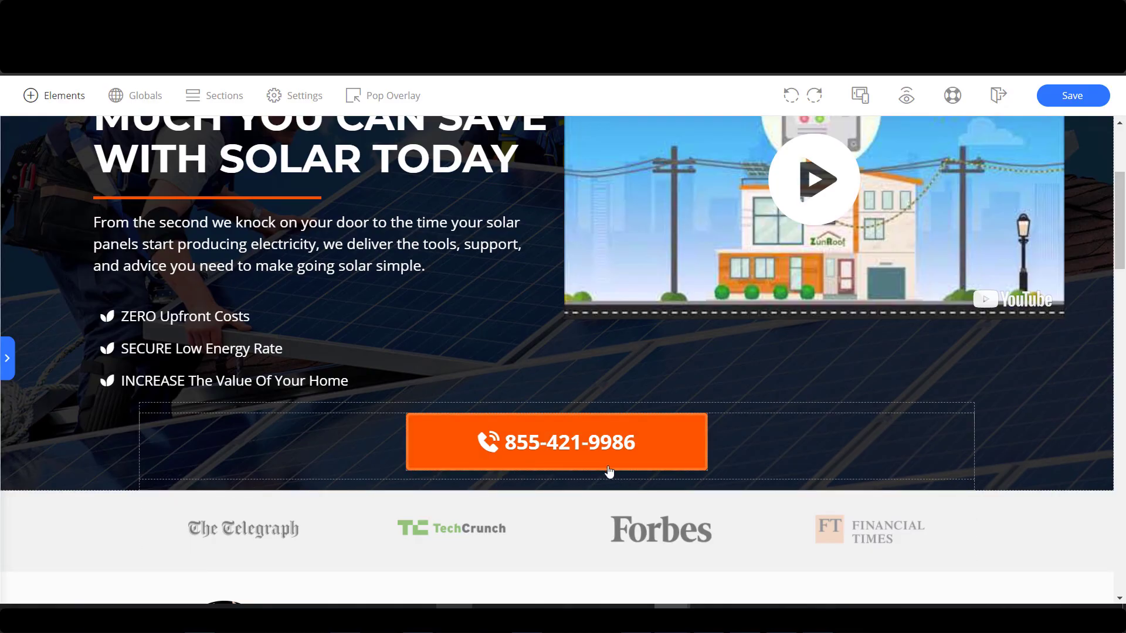
left_click(54, 98)
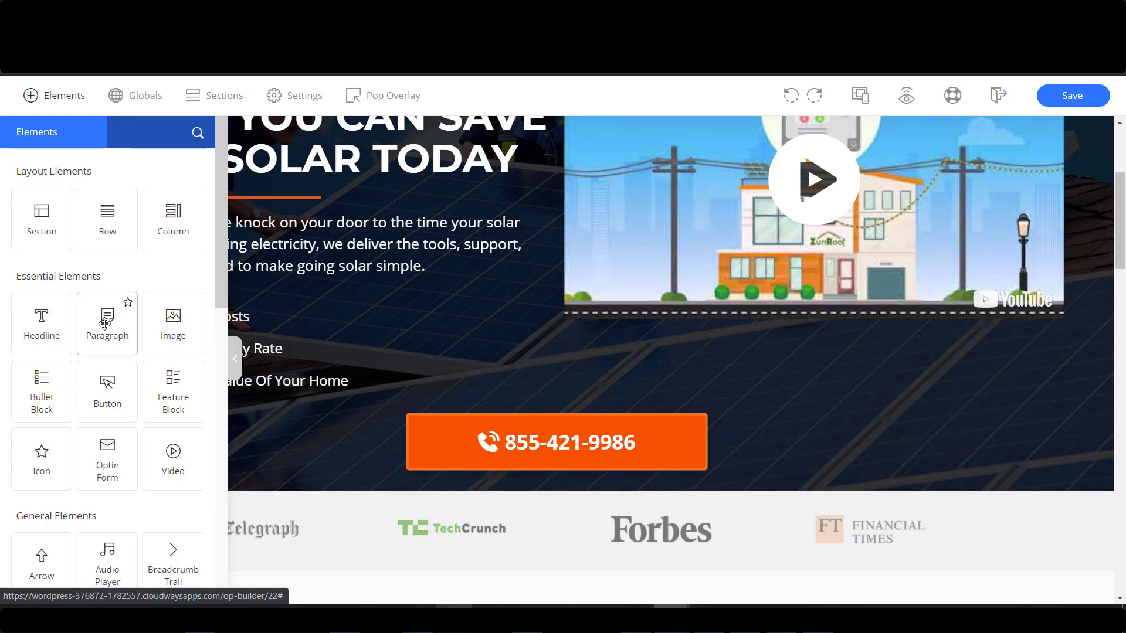
left_click_drag(105, 323, 636, 515)
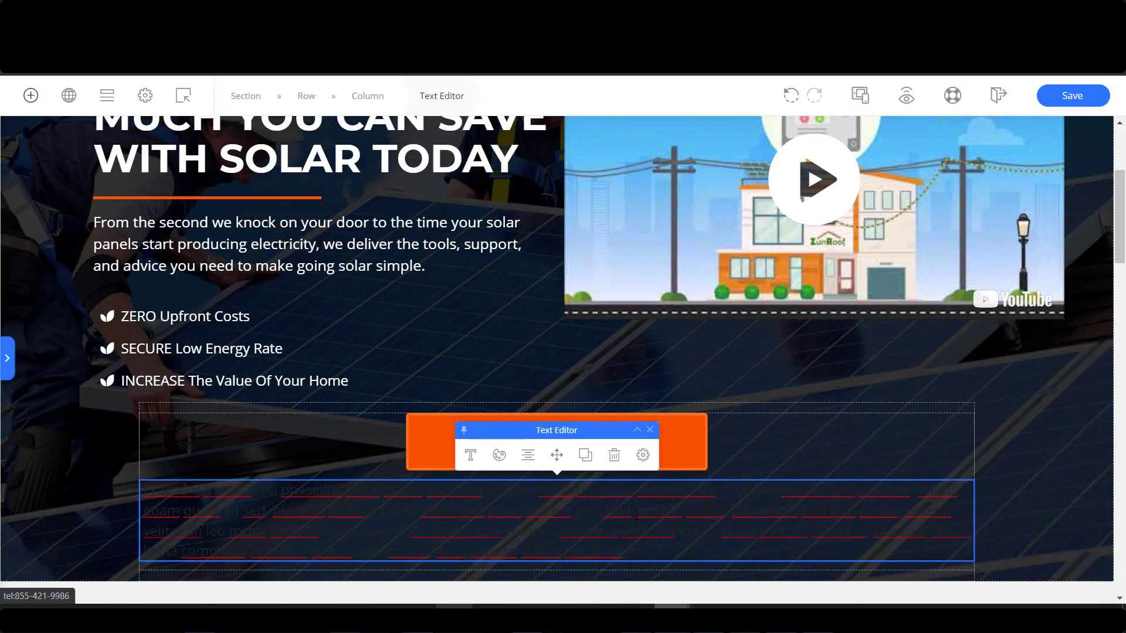
left_click(500, 456)
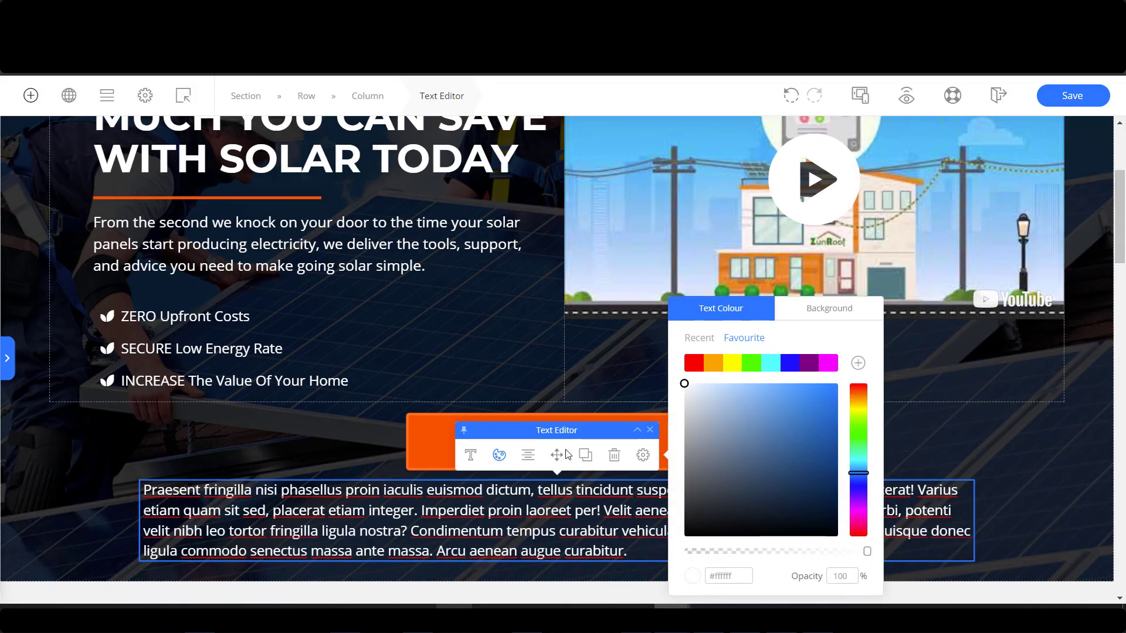
left_click(549, 509)
triple_click(606, 499)
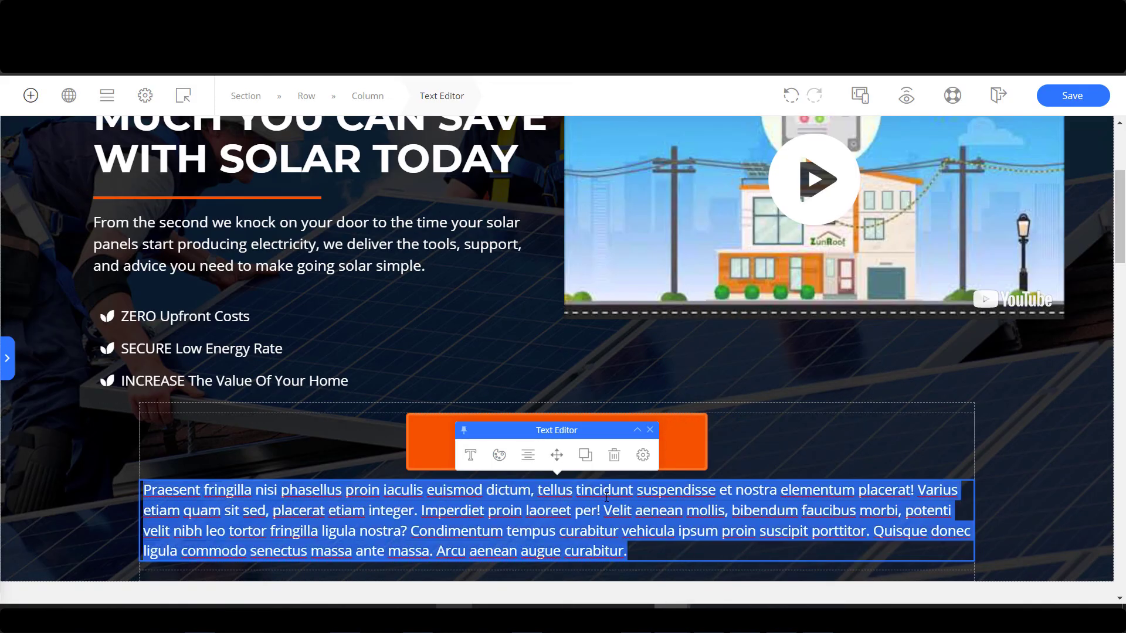
key("BackSpace")
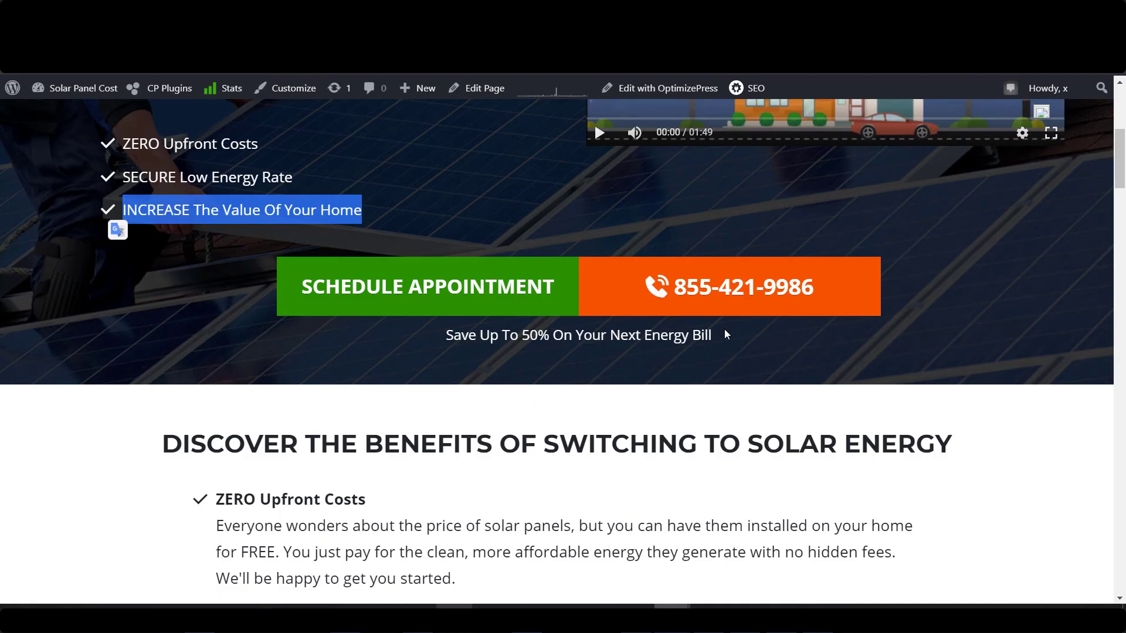
Copy the tagline 'Save Up To 50% On Your Next Energy Bill' as plain text via Notepad++.
left_click_drag(726, 335, 444, 335)
key("ctrl+c")
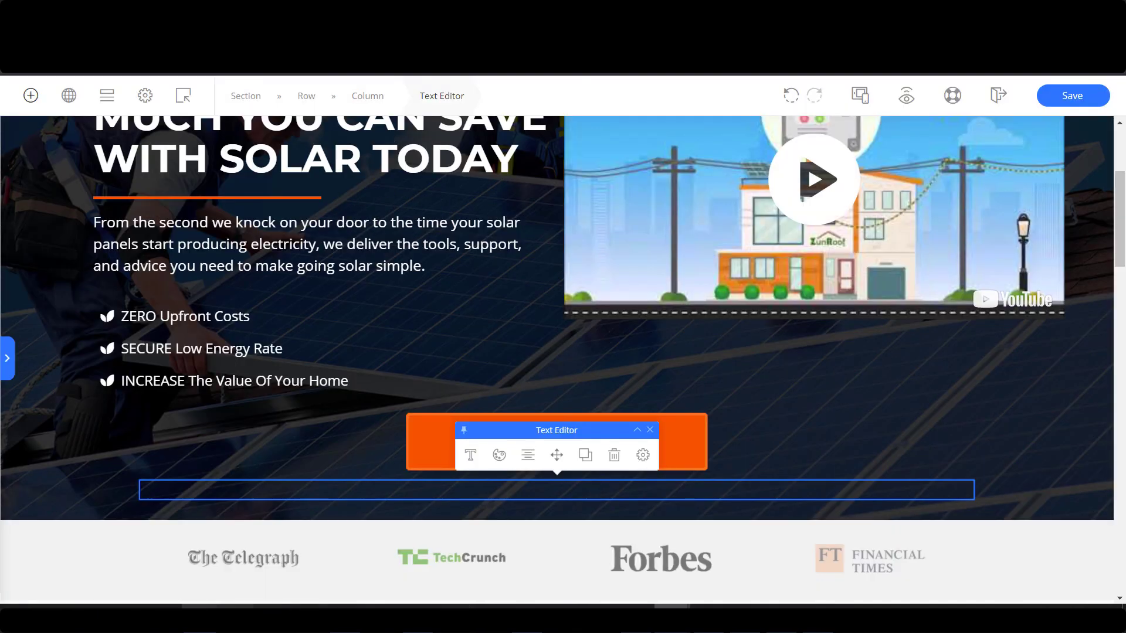
left_click(199, 616)
left_click(860, 171)
key("ctrl+a")
key("ctrl+v")
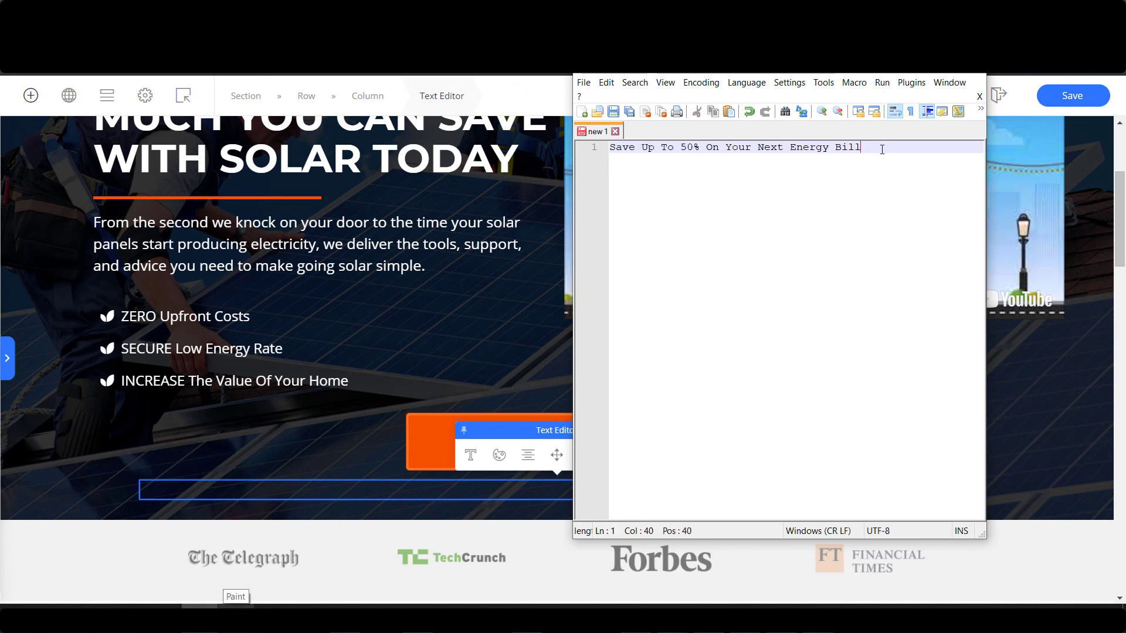
key("ctrl+a")
key("ctrl+c")
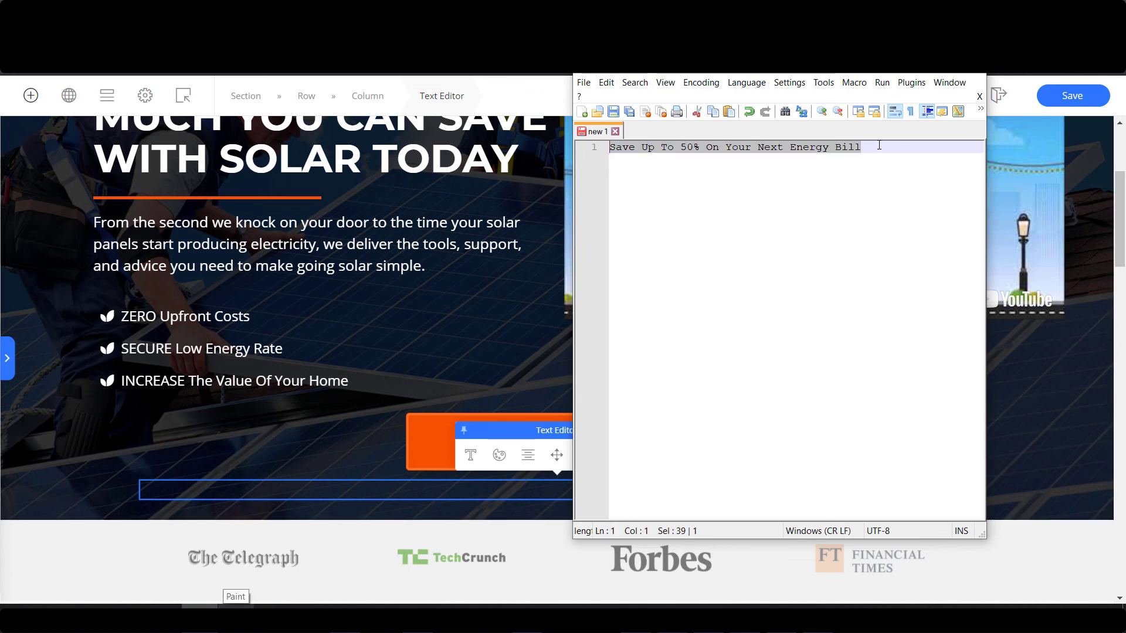
left_click(554, 463)
left_click(552, 490)
Paste the tagline into the paragraph and centre-align it.
key("ctrl+v")
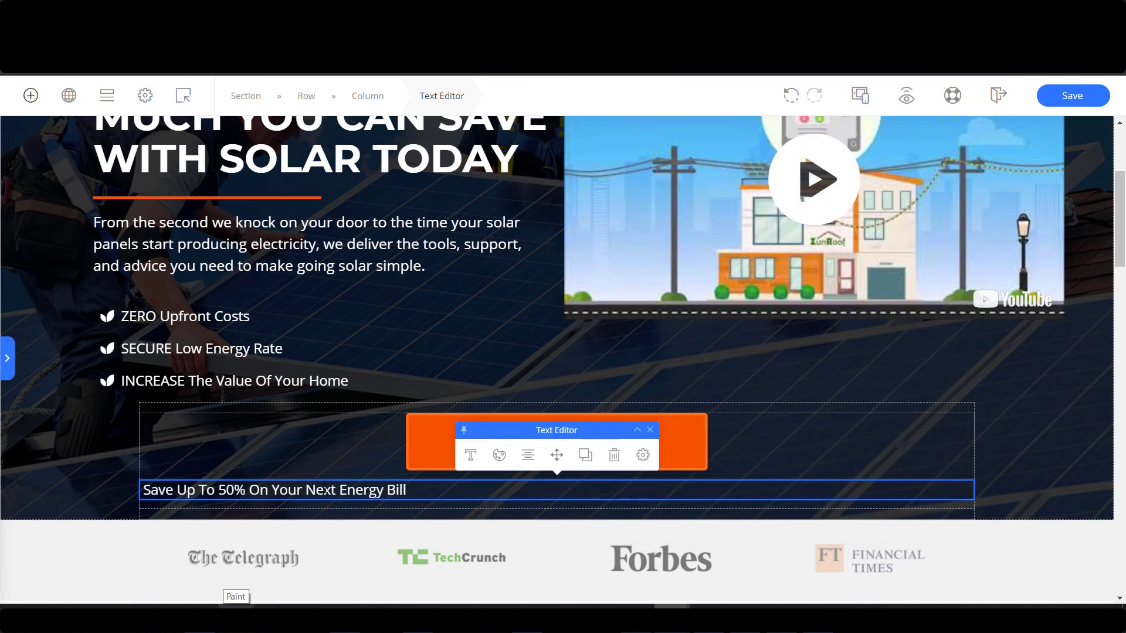
left_click(528, 455)
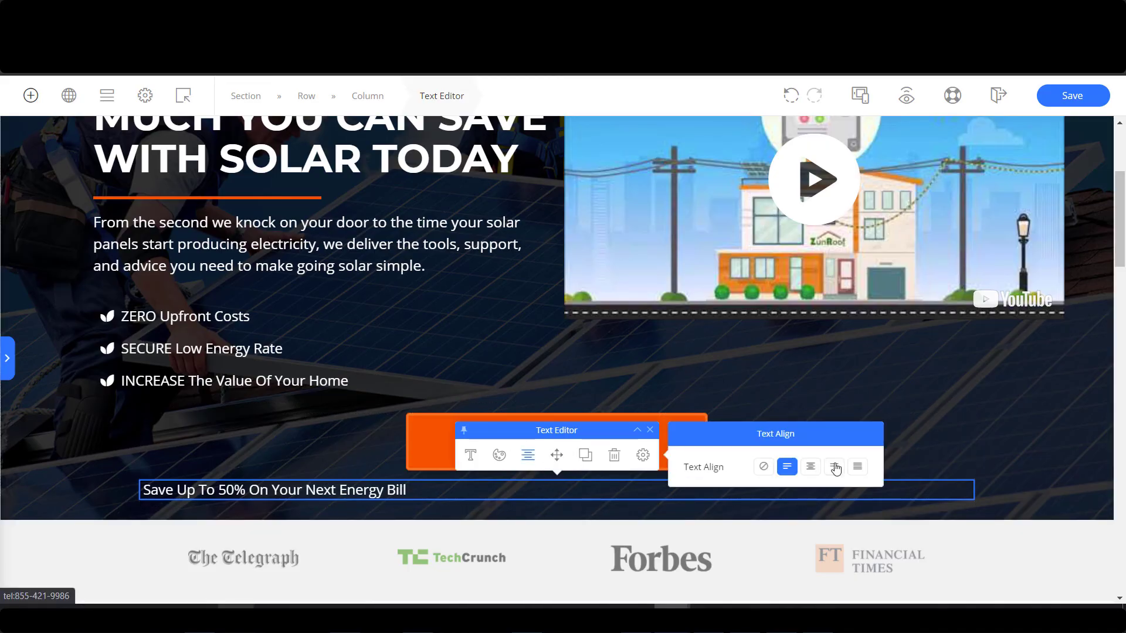
left_click(810, 467)
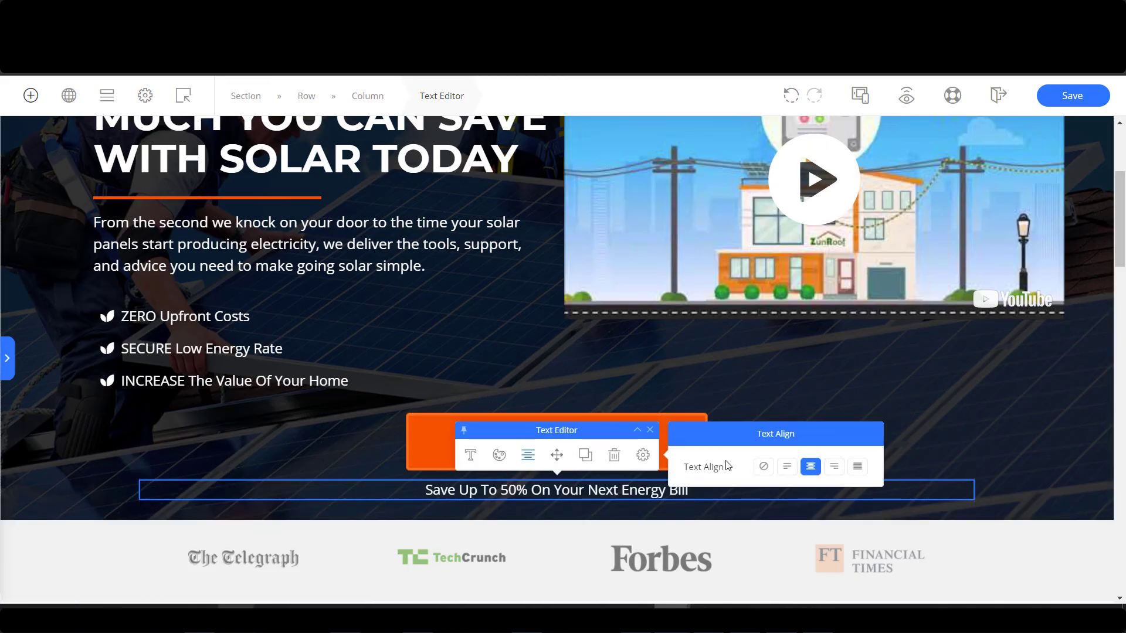
Narrow the tagline's max width to 442 px.
left_click(643, 455)
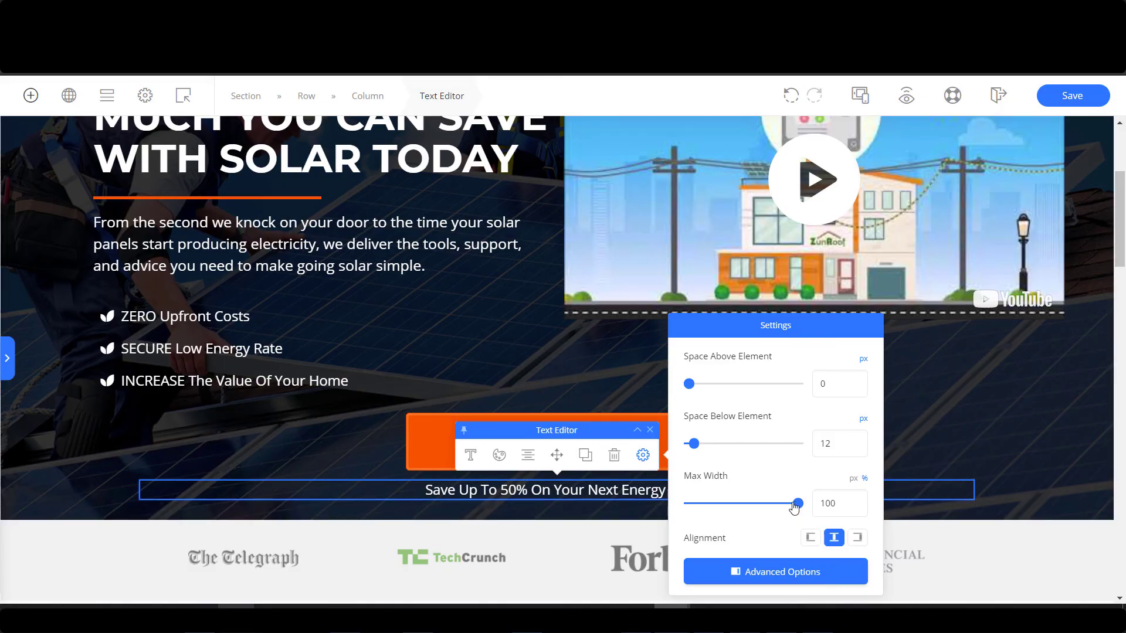
mouse_move(795, 503)
left_mouse_down()
mouse_move(782, 507)
mouse_move(817, 502)
left_mouse_up()
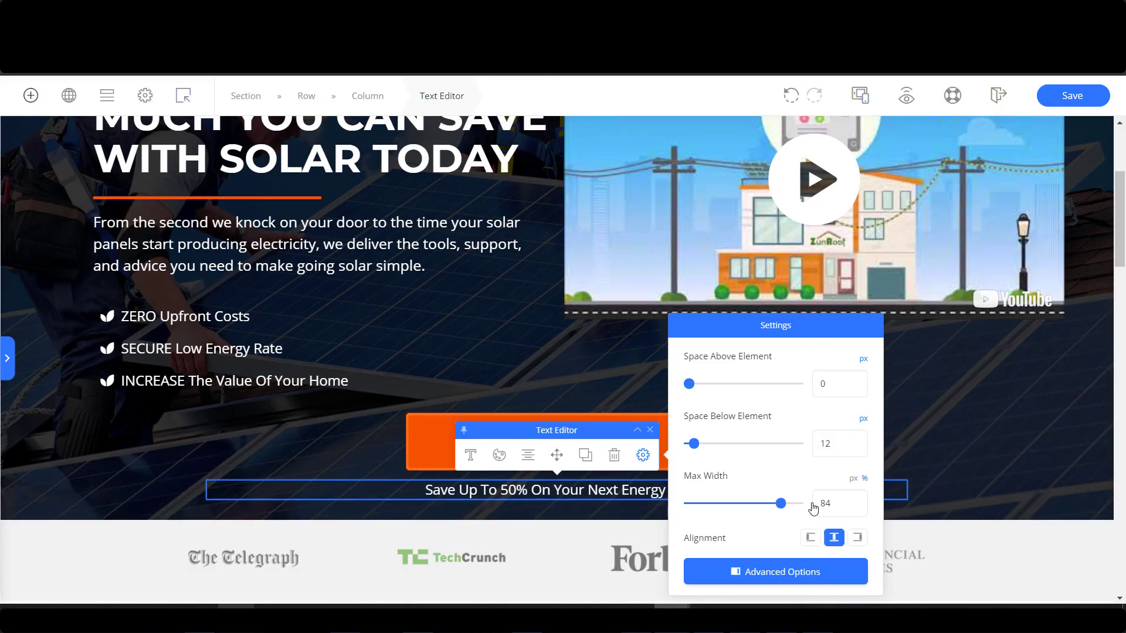
left_click(853, 478)
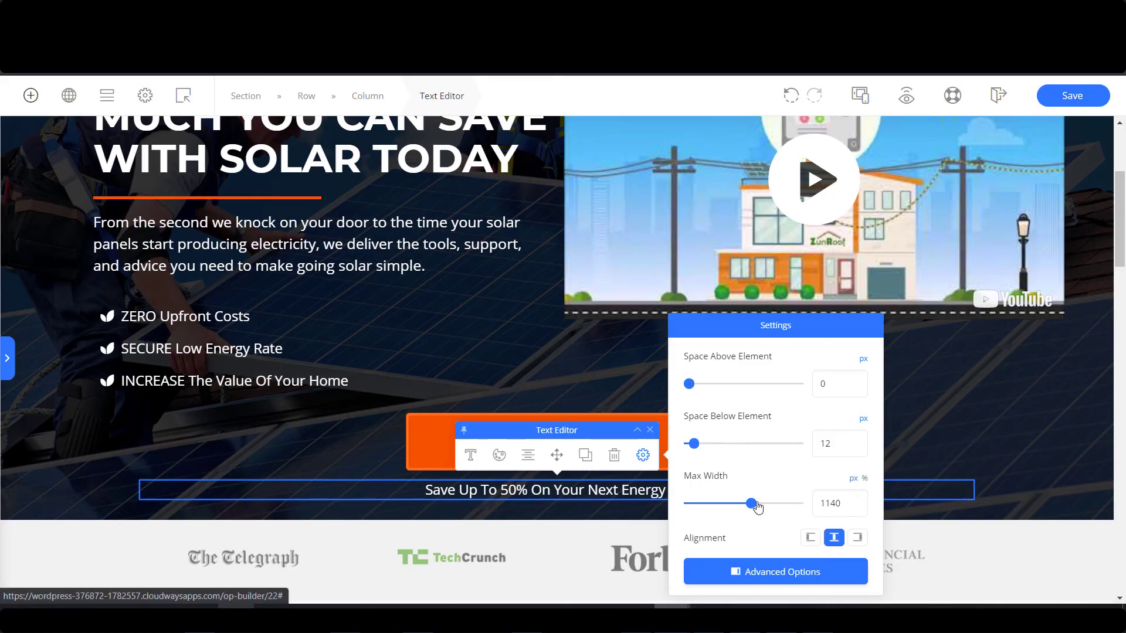
left_click_drag(751, 506, 714, 511)
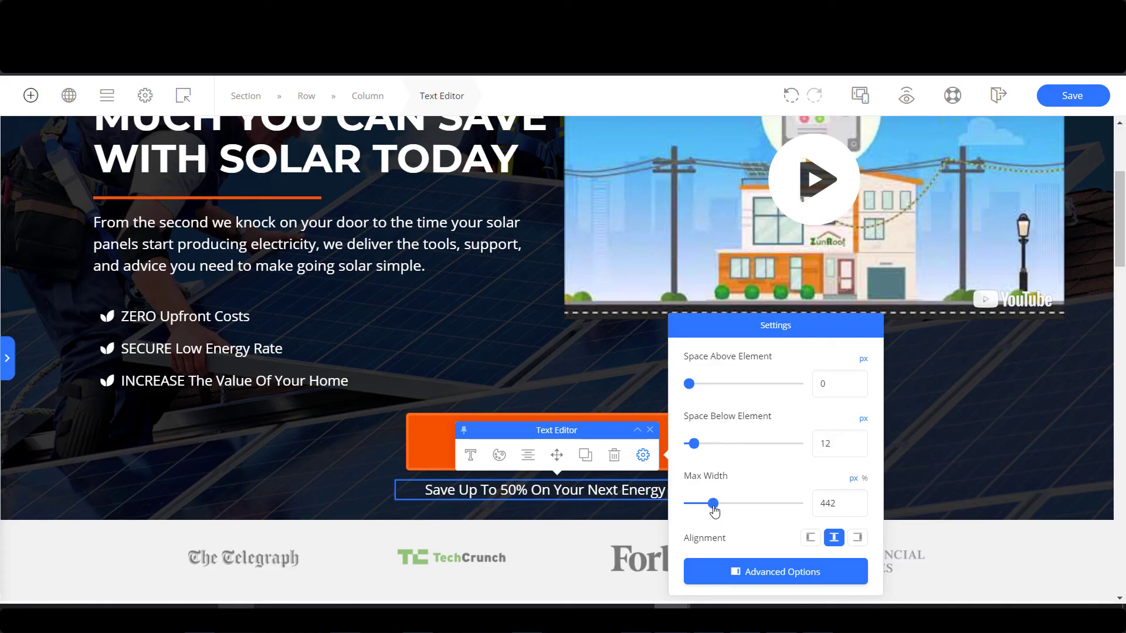
left_click(384, 436)
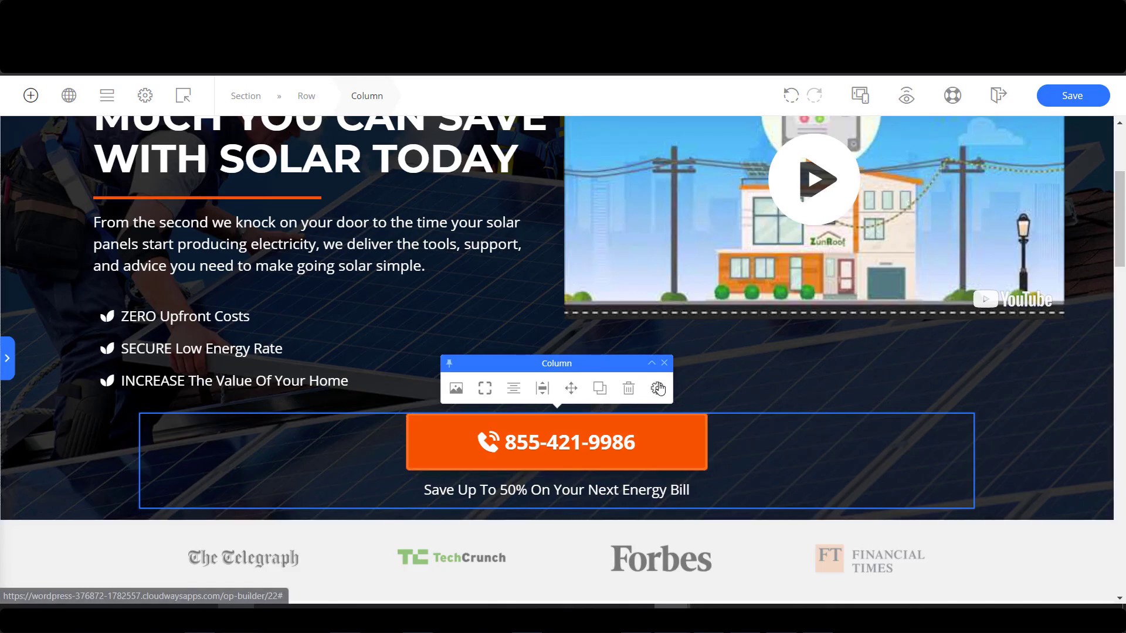
Narrow the row holding the orange call button and its savings tagline.
left_click(657, 390)
left_click(877, 409)
left_click(642, 377)
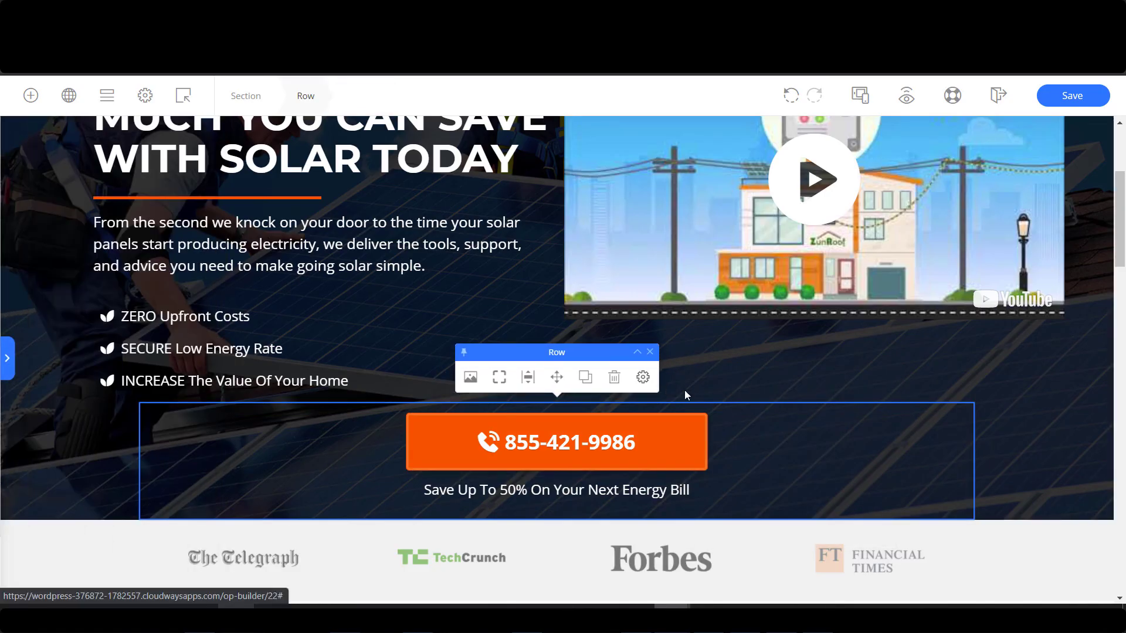
mouse_move(751, 510)
left_mouse_down()
mouse_move(720, 511)
mouse_move(733, 514)
left_mouse_up()
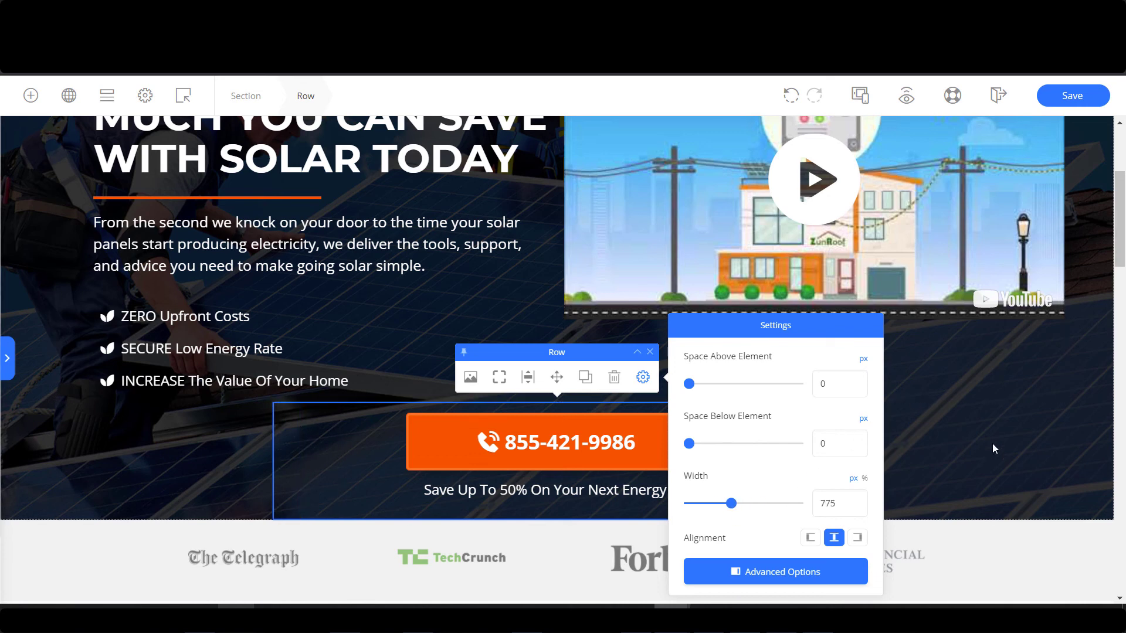
left_click(775, 433)
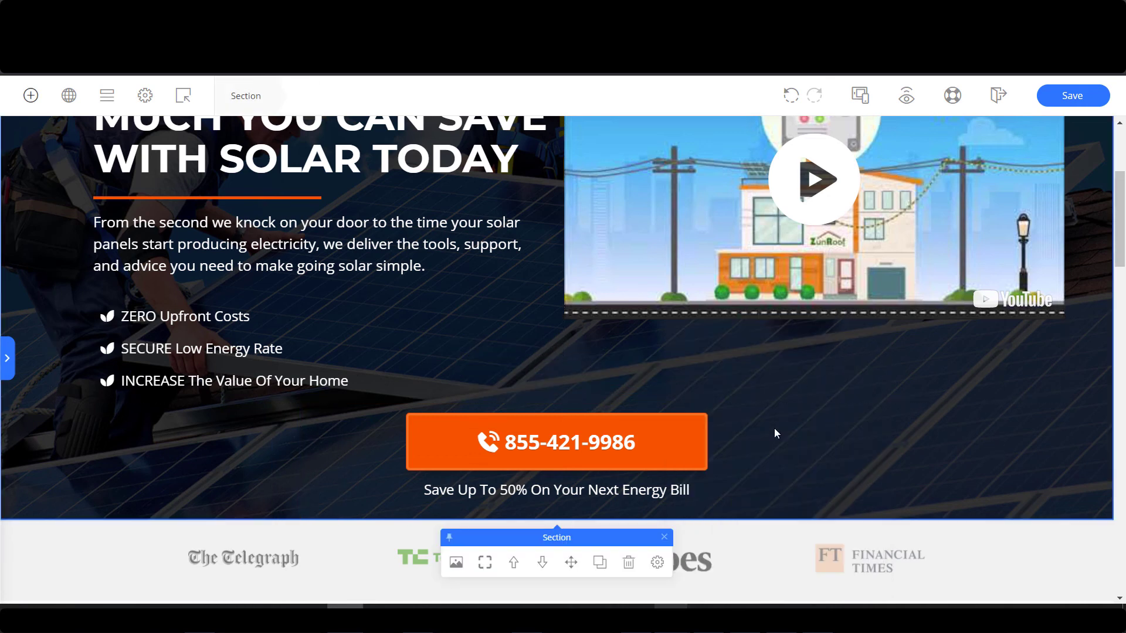
Open the tagline's advanced positioning settings and undo to restore its 12px bottom margin.
left_click(700, 484)
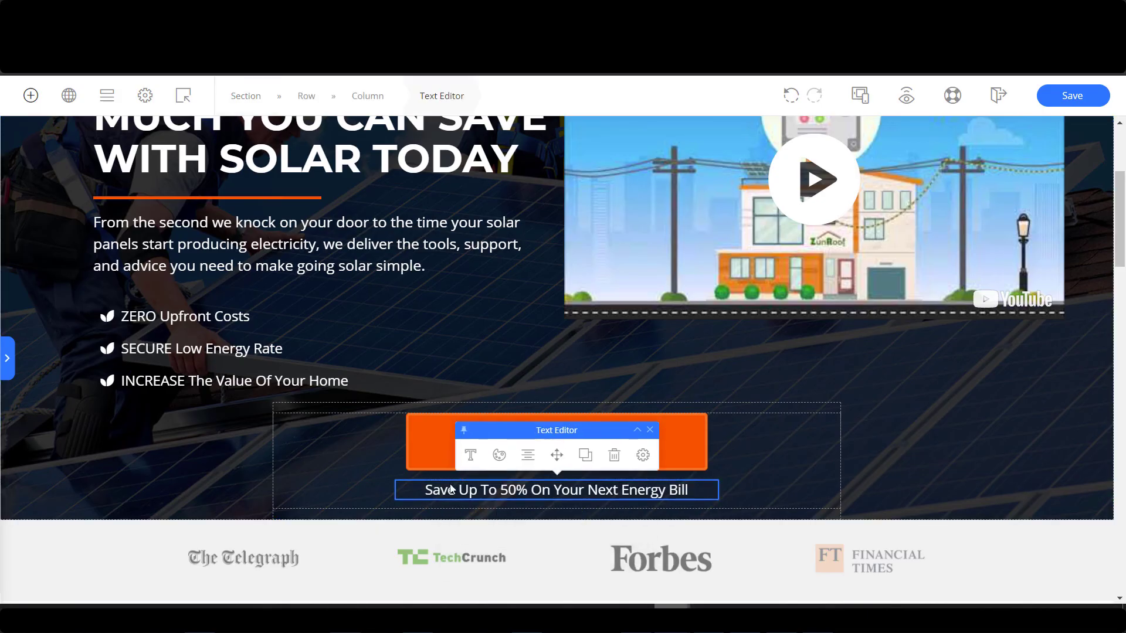
left_click(642, 455)
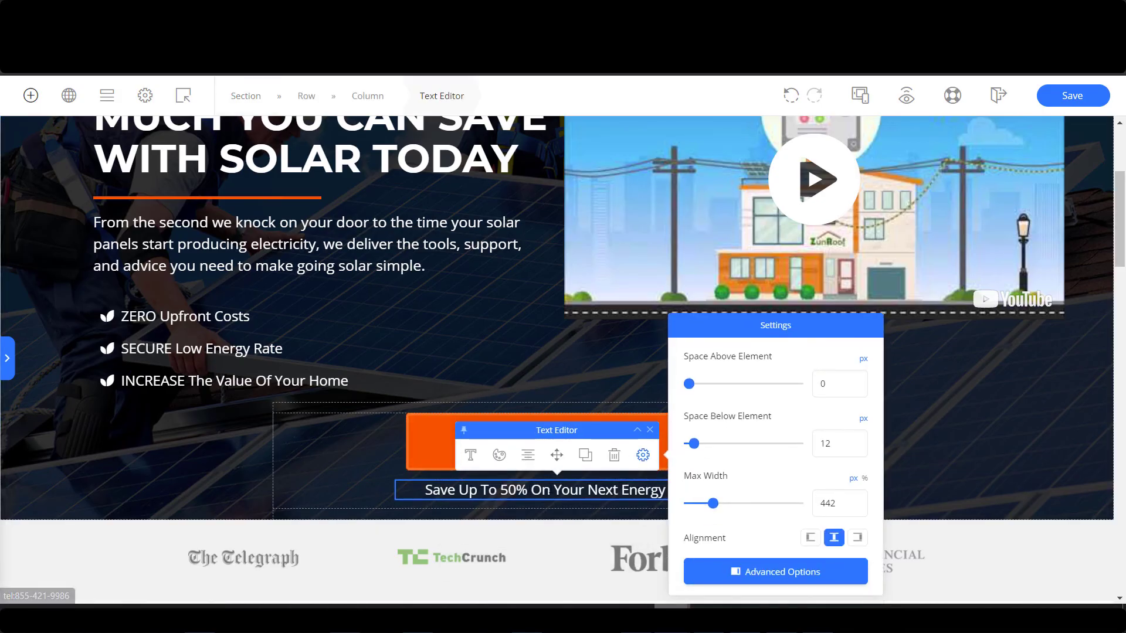
left_click(775, 569)
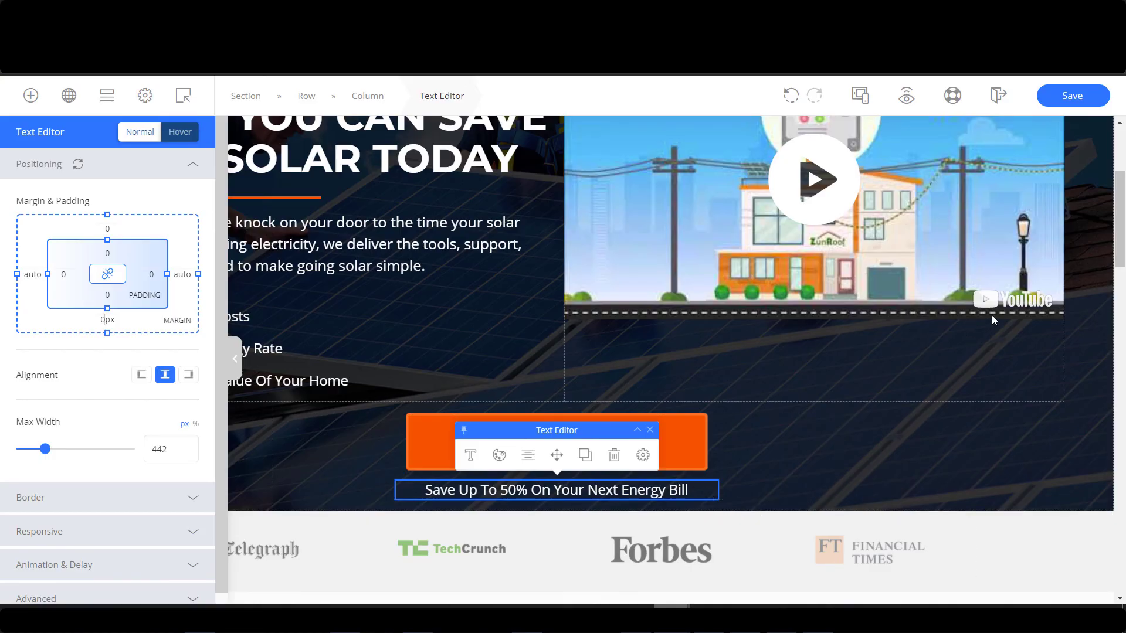
left_click(792, 96)
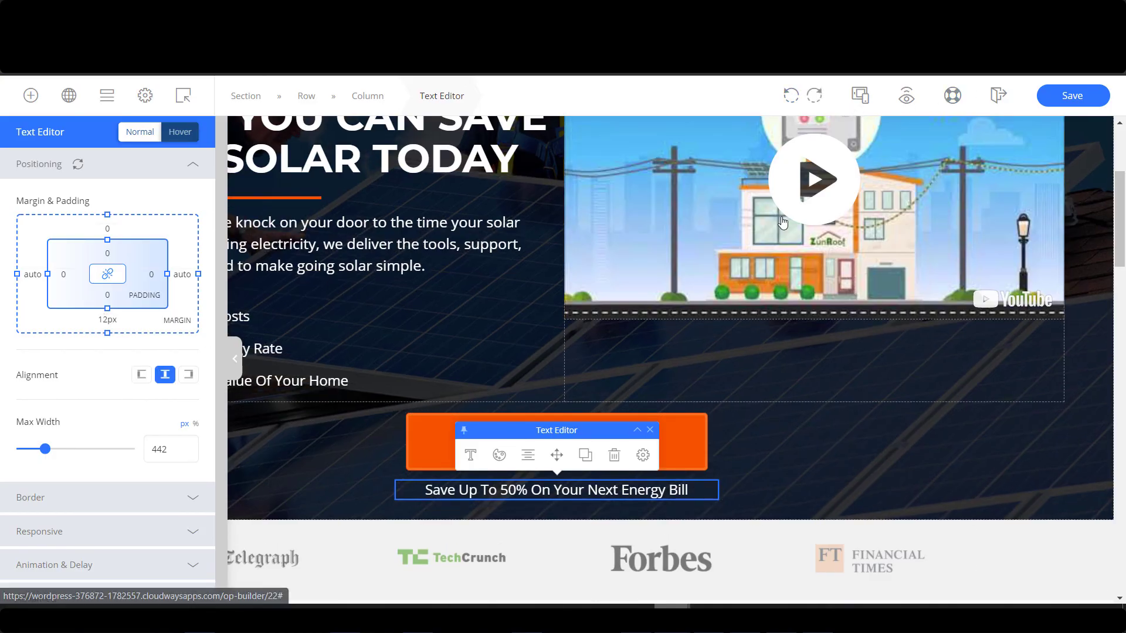
Check the orange call button's margin and padding settings, then save the landing page.
left_click(699, 450)
left_click(728, 388)
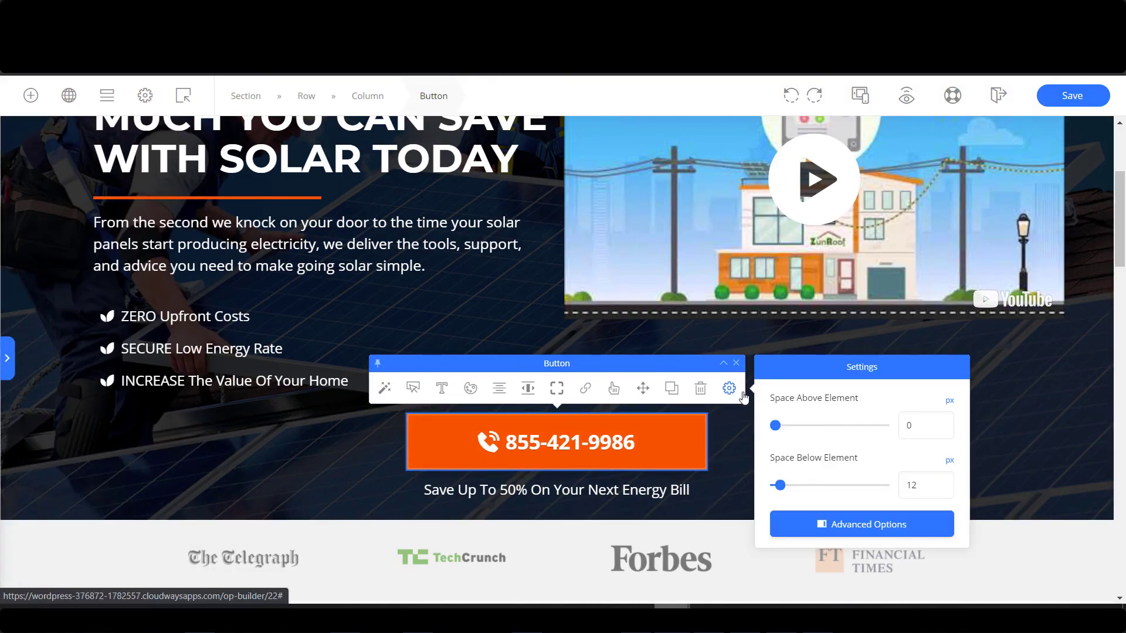
left_click(852, 522)
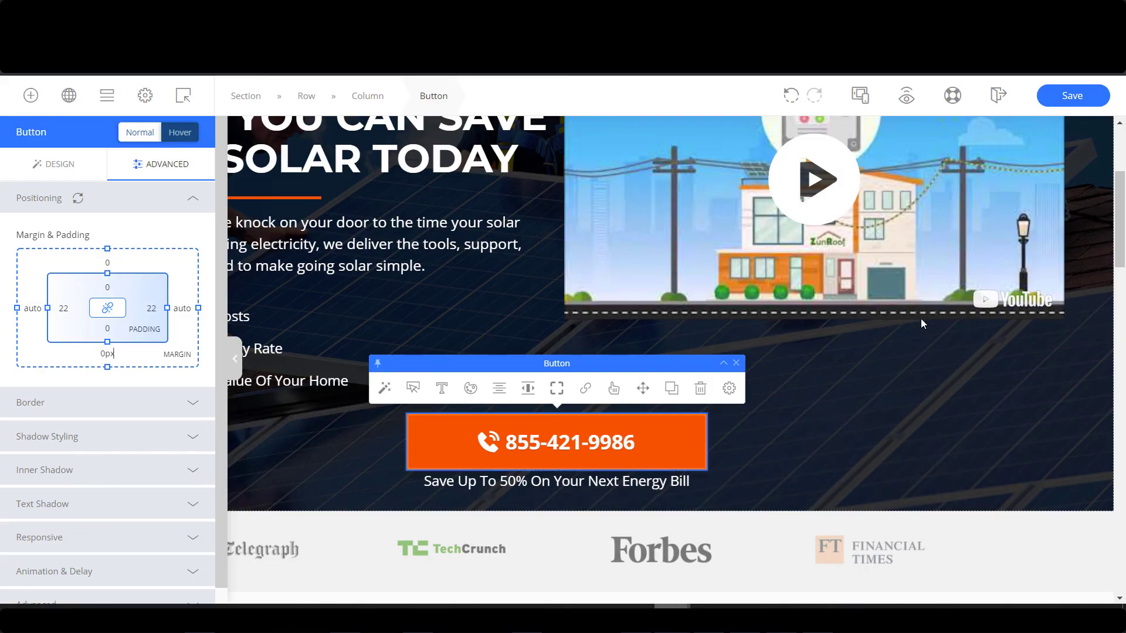
left_click(1073, 95)
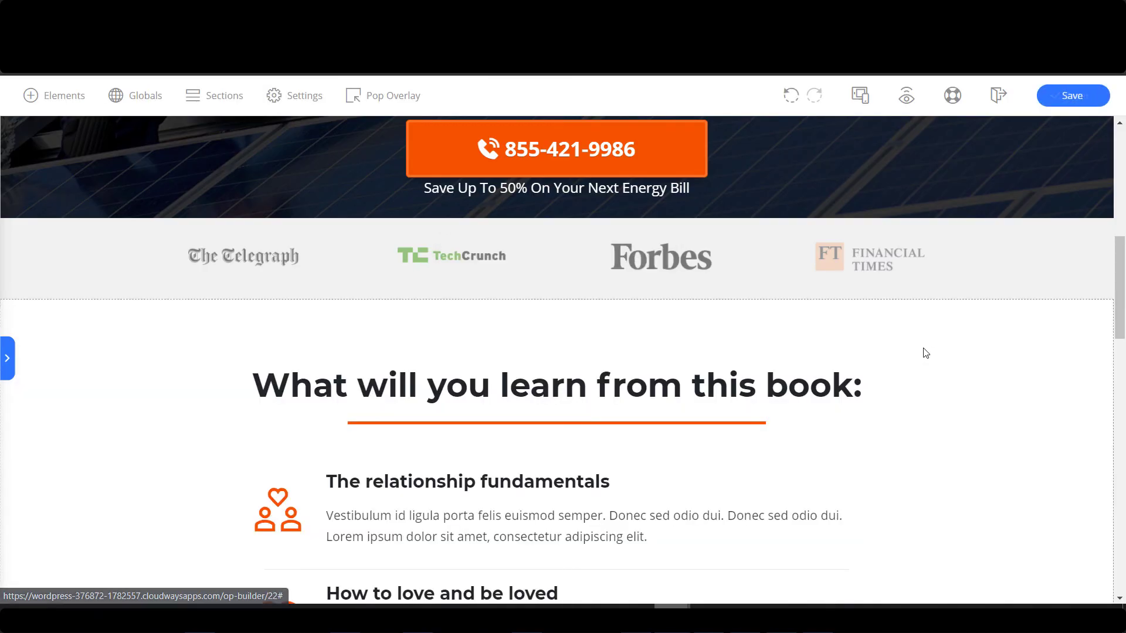
Reduce the book section's space above and below to about 32.
scroll(1053, 425, "up", 1)
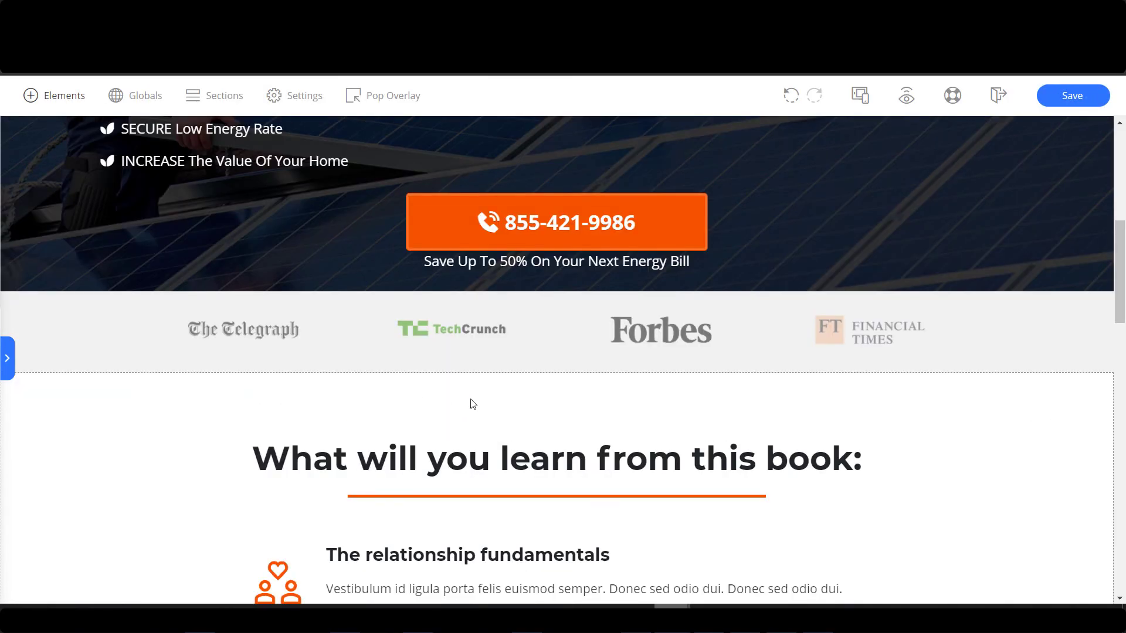
scroll(1081, 423, "down", 2)
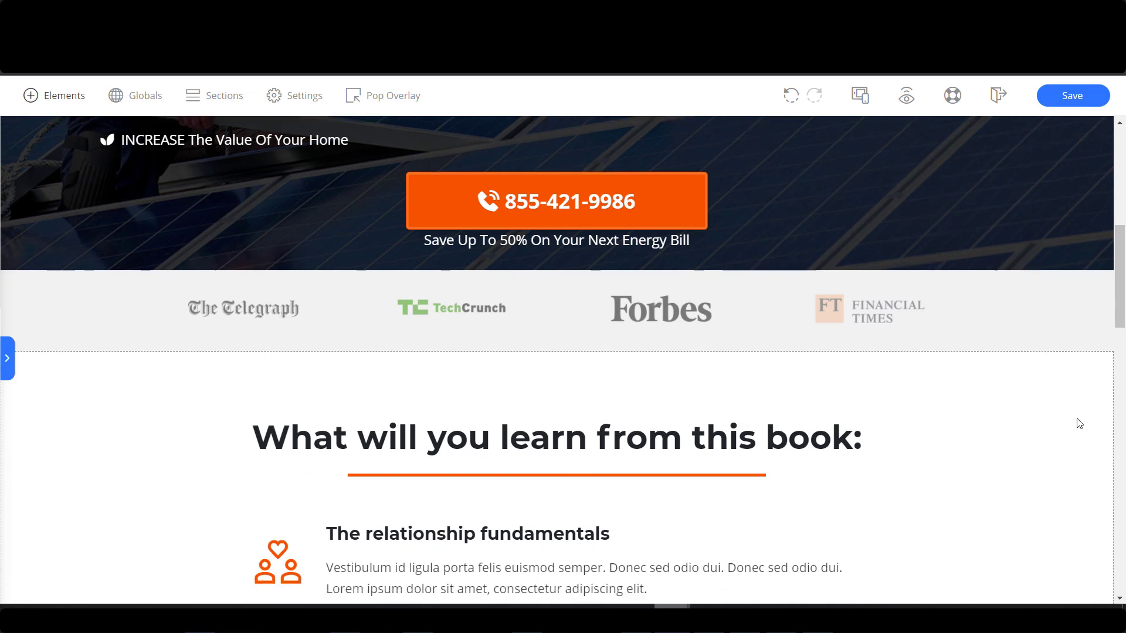
left_click(825, 228)
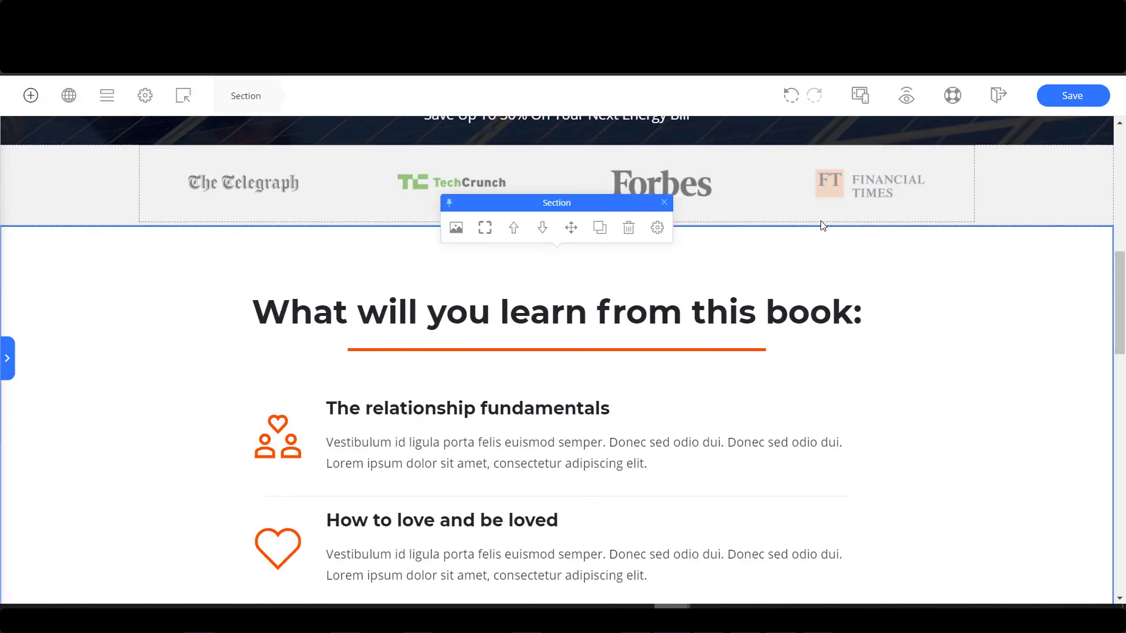
left_click(657, 201)
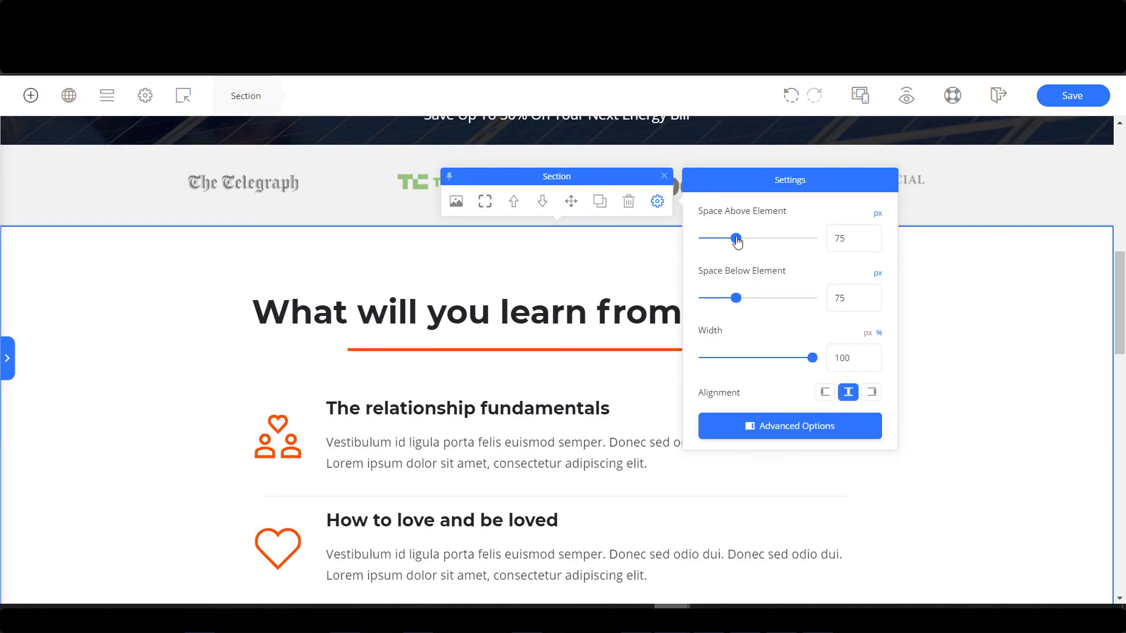
left_click_drag(737, 240, 718, 241)
left_click_drag(741, 301, 724, 299)
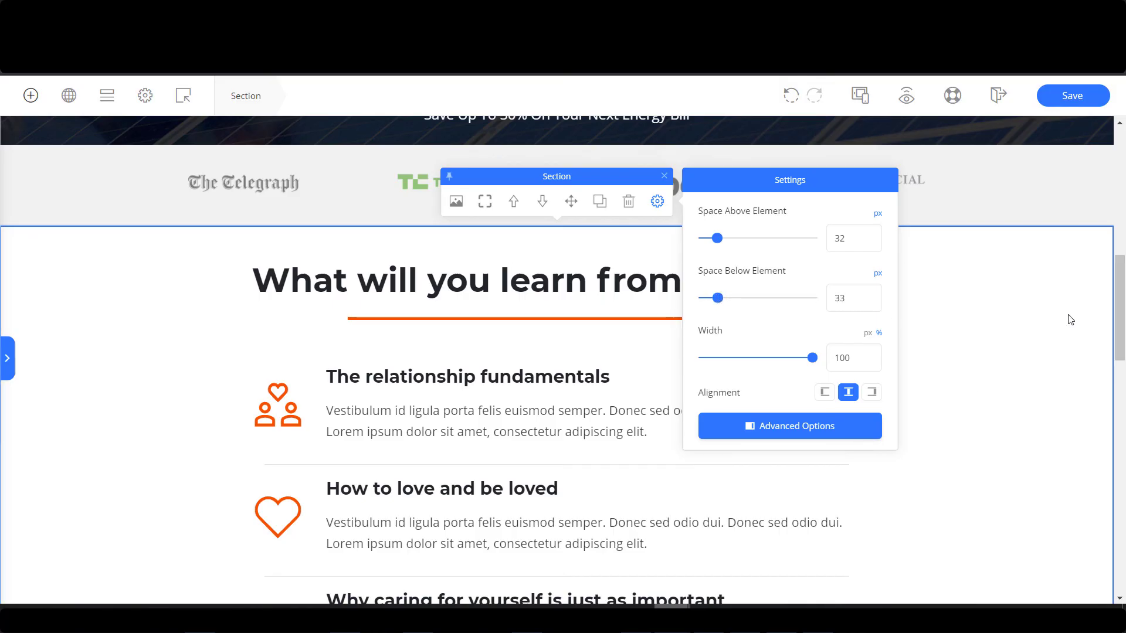
Replace the section headline with 'DISCOVER THE BENEFITS OF SWITCHING TO SOLAR ENERGY' copied from the reference page.
left_click(398, 276)
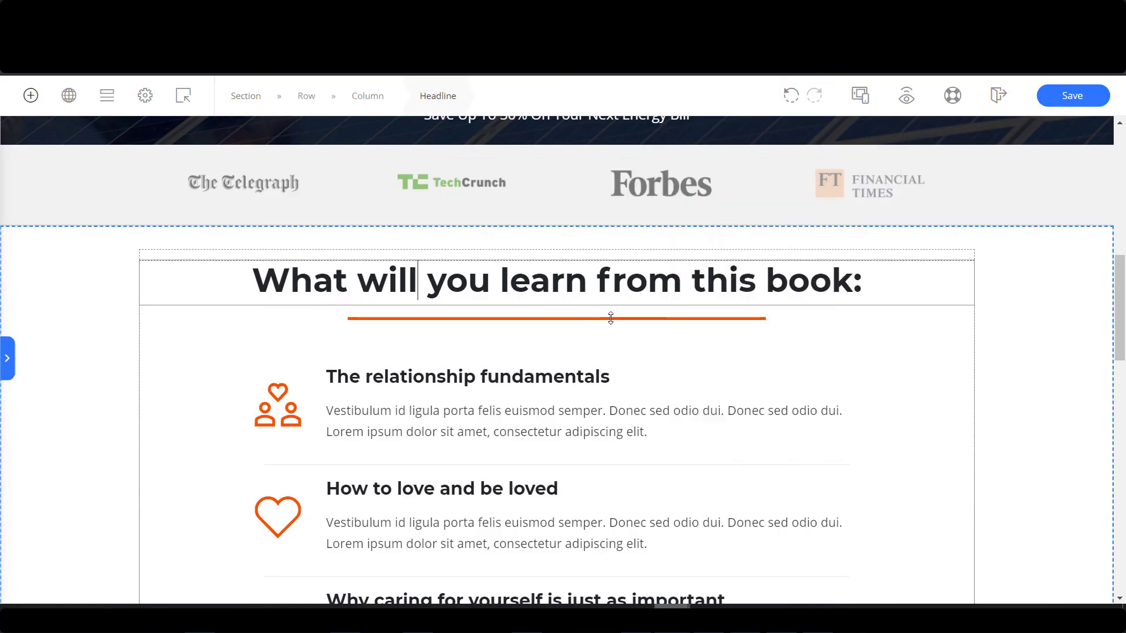
scroll(886, 430, "down", 5)
scroll(879, 422, "up", 5)
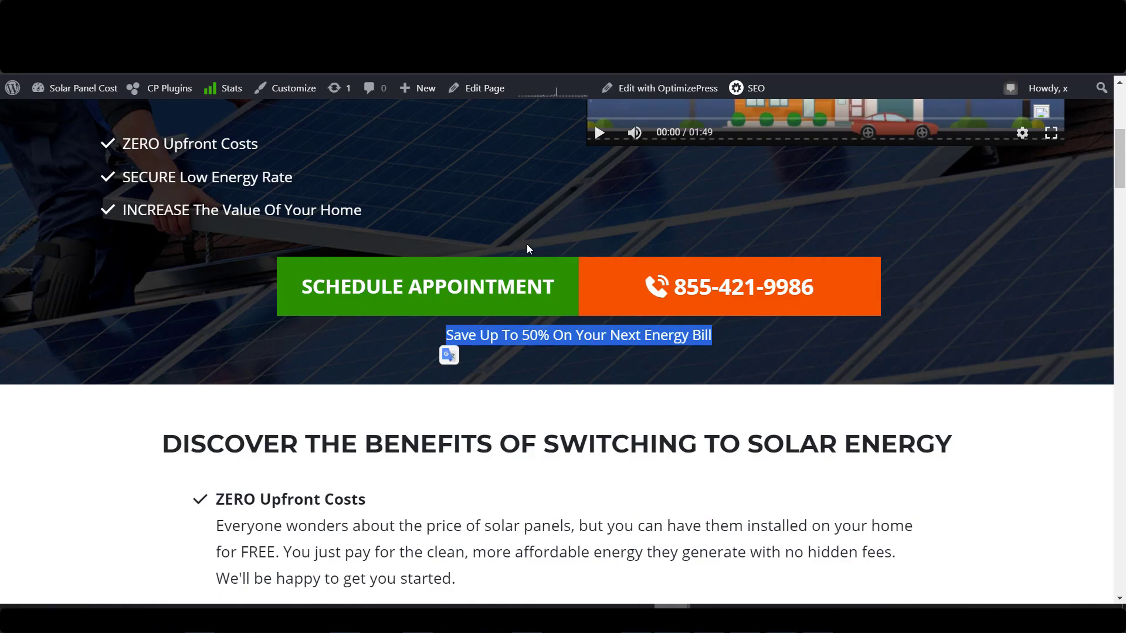
left_click_drag(168, 437, 948, 453)
key("ctrl+c")
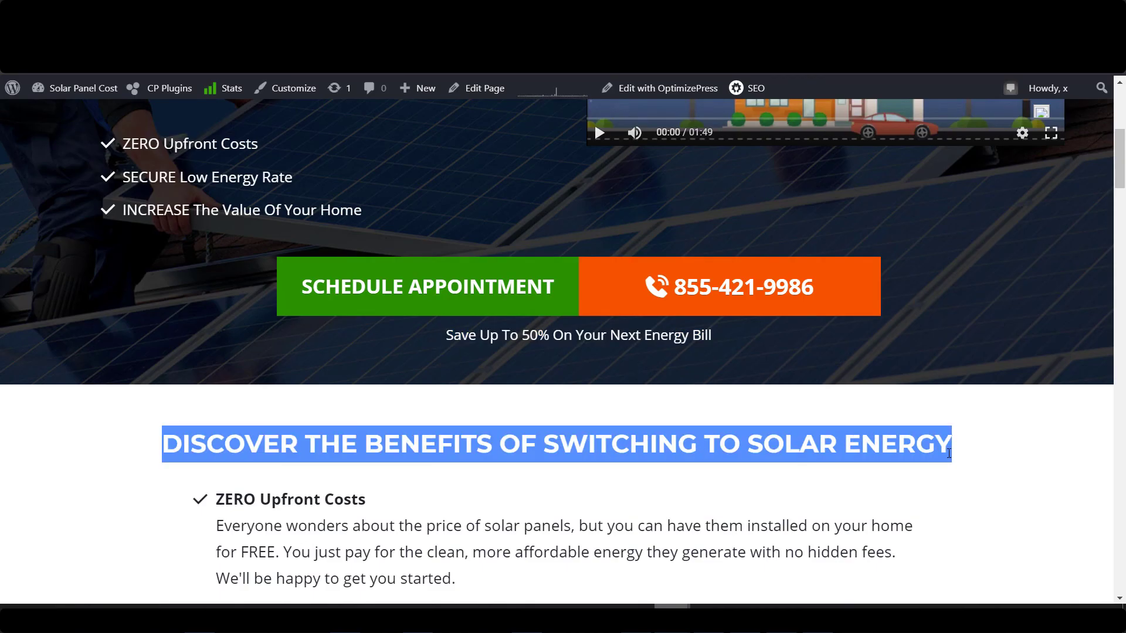
left_click(200, 607)
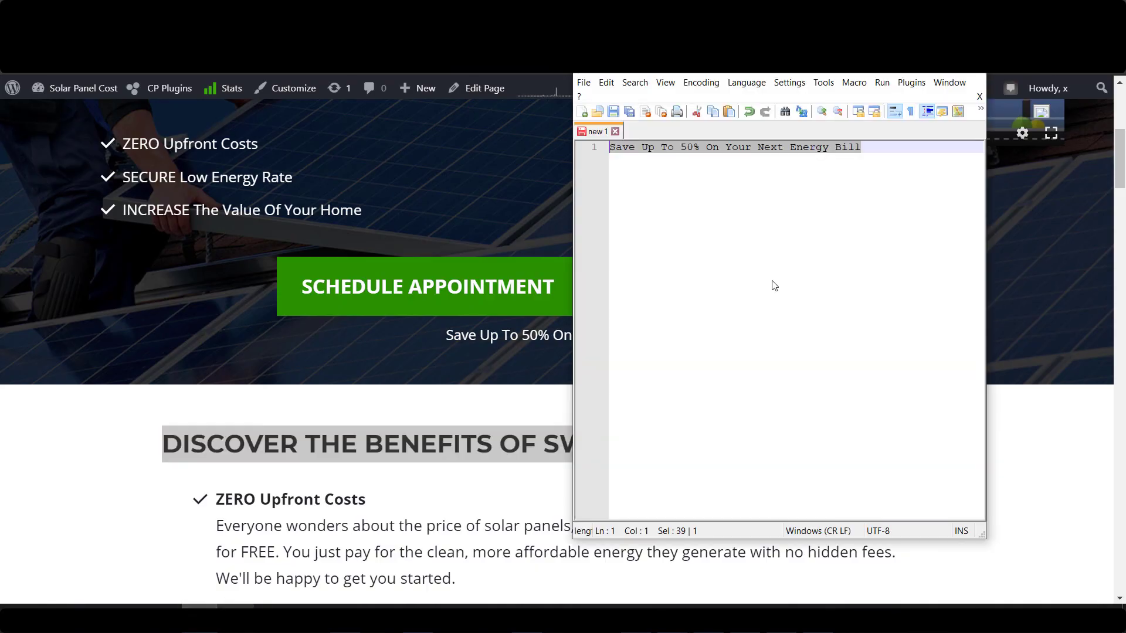
key("ctrl+v")
left_click(431, 75)
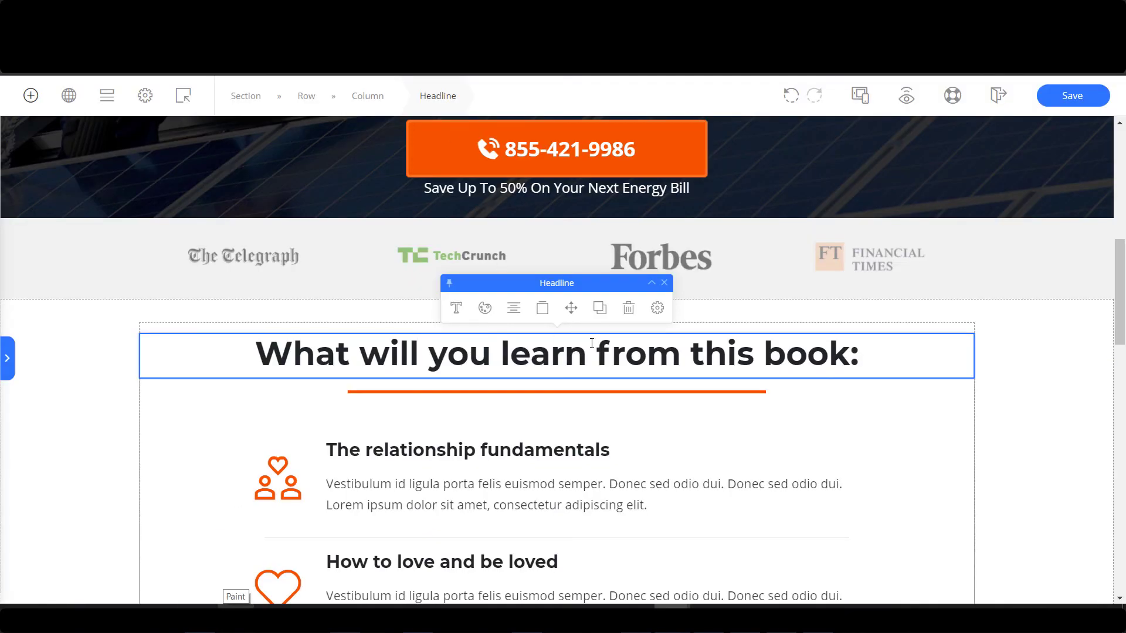
key("ctrl+a")
key("ctrl+v")
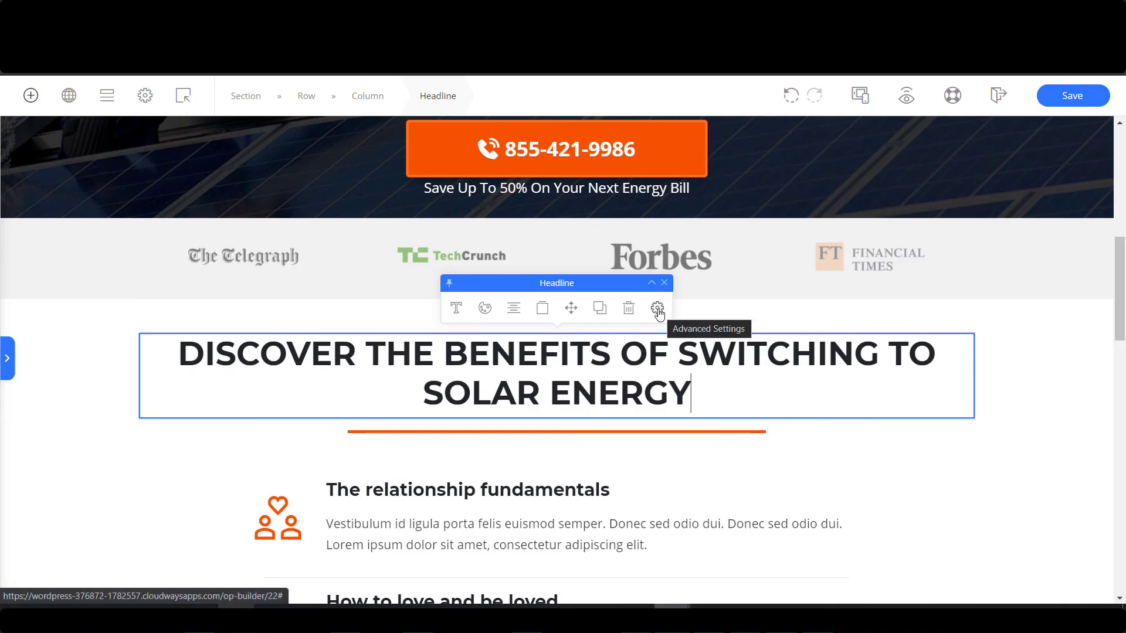
Set the headline font size to 33 px.
left_click(786, 287)
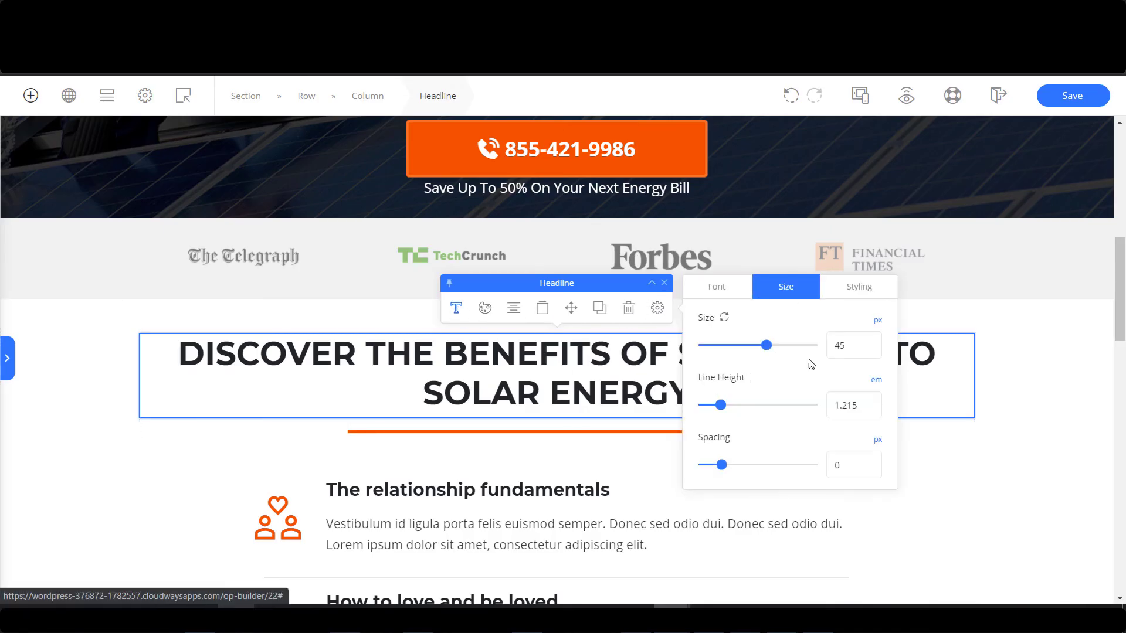
left_click_drag(765, 346, 746, 349)
scroll(465, 432, "down", 5)
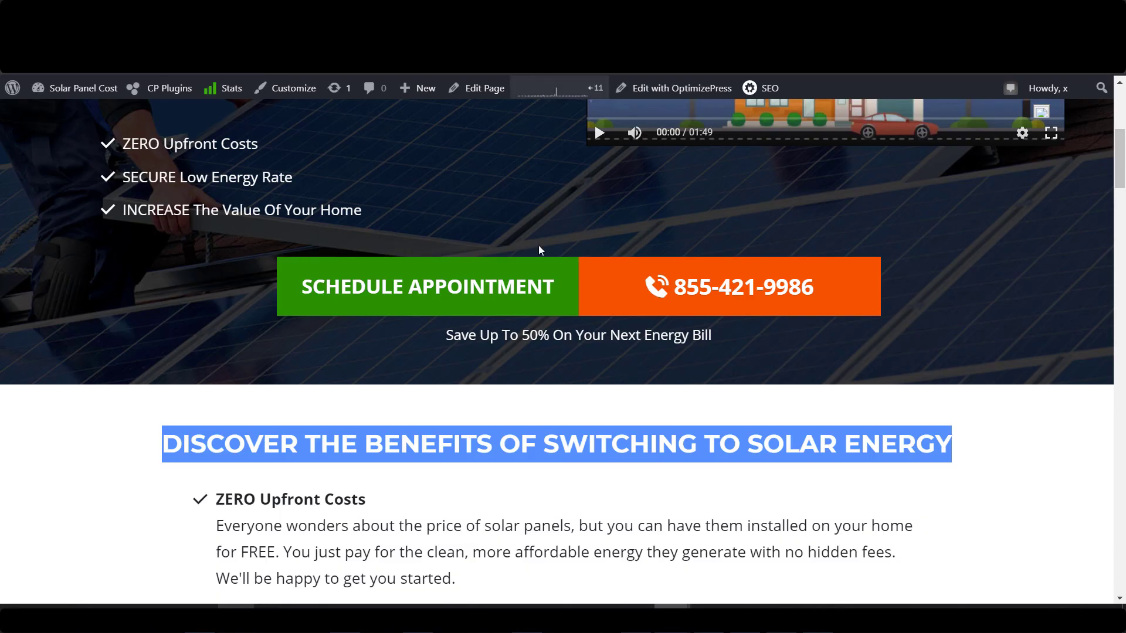
scroll(540, 250, "down", 4)
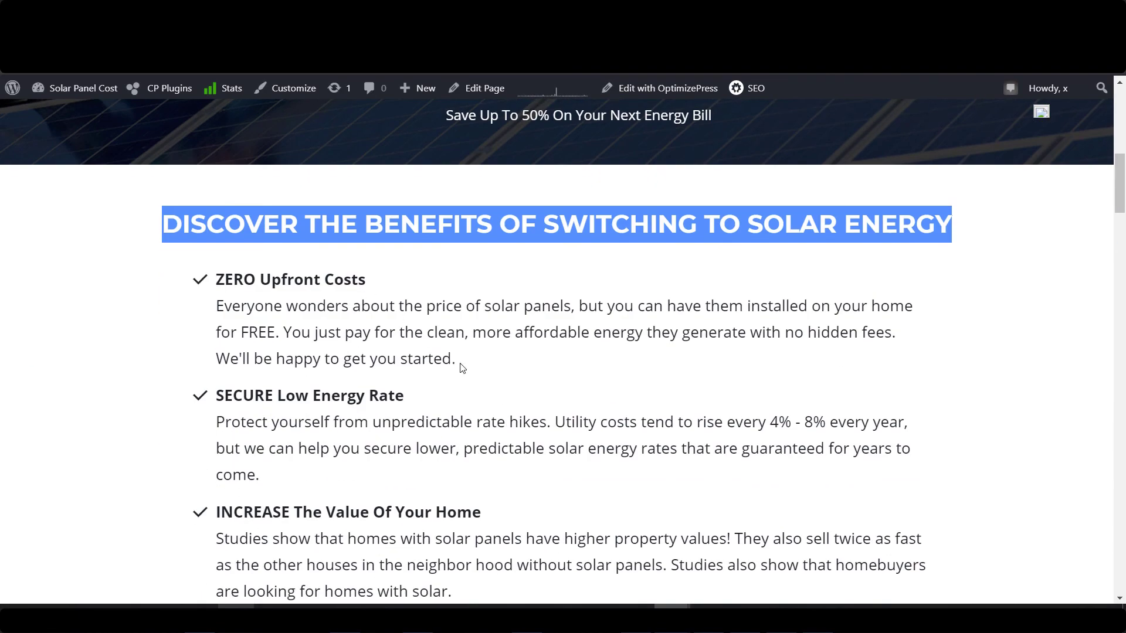
Paste the ZERO Upfront Costs solar pricing text into the first feature's description.
left_click_drag(457, 358, 221, 280)
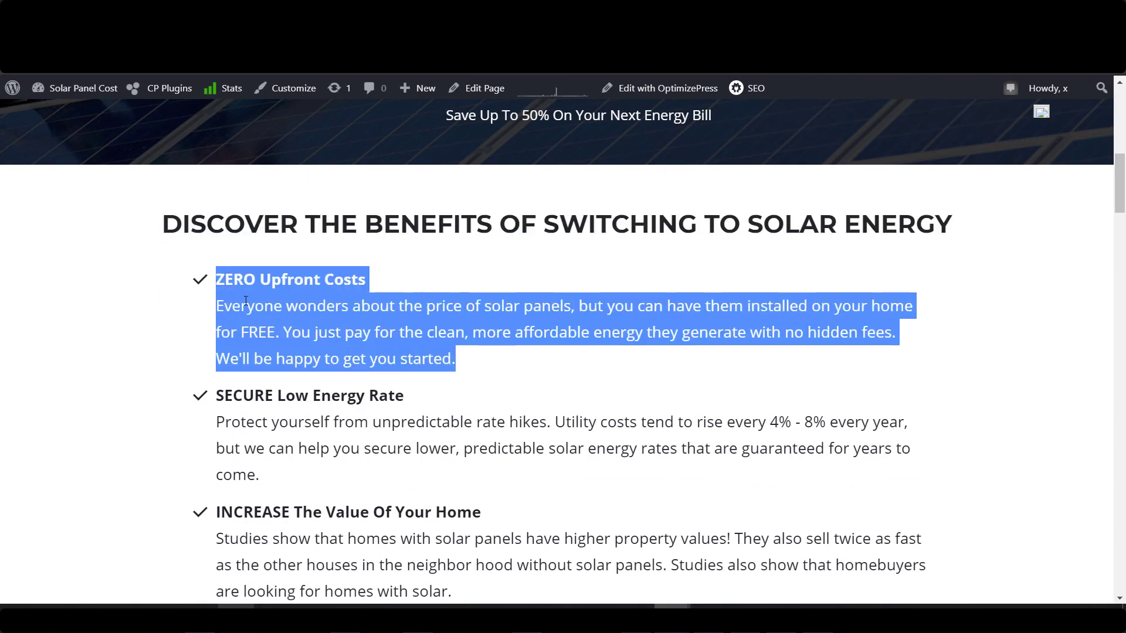
left_click(202, 608)
key("ctrl+a")
type("ZERO Upfront Costs Everyone wonders about the price of solar panels, but you can have them installed on your home for FREE. You just pay for the clean, more affordable energy they generate with no hidden fees. We'll be happy to get you started.")
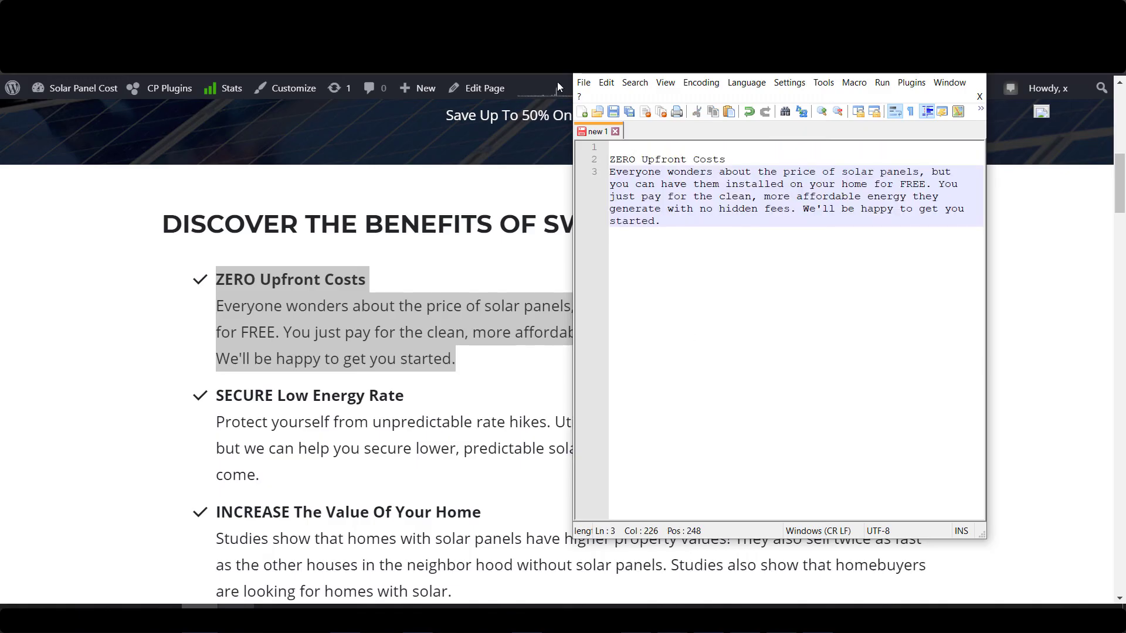
left_click(202, 607)
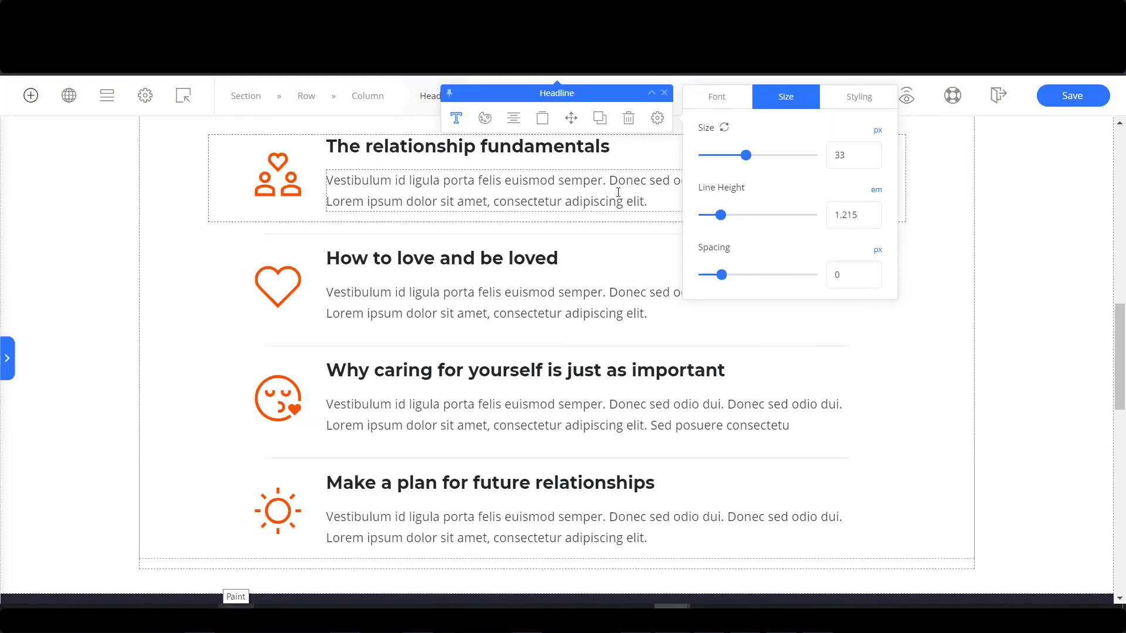
left_click(589, 189)
key("ctrl+a")
type("ZERO Upfront Costs Everyone wonders about the price of solar panels, but you can have them installed on your home for FREE. You just pay for the clean, more affordable energy they generate with no hidden fees. We'll be happy to get you started.")
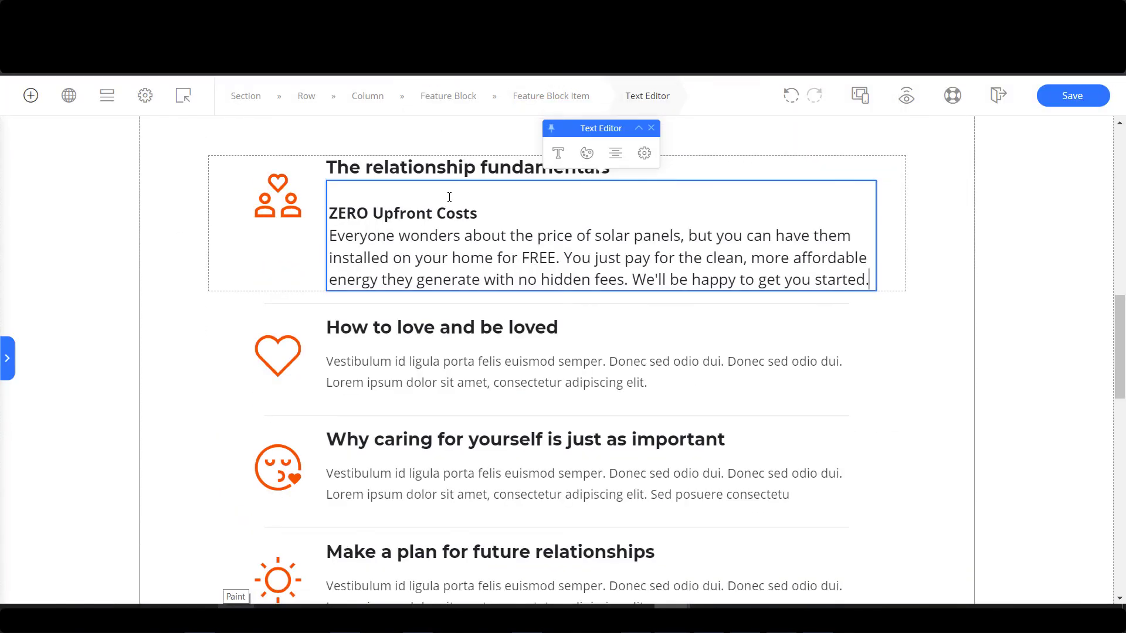
scroll(475, 211, "up", 1)
left_click_drag(478, 286, 332, 288)
key("ctrl+x")
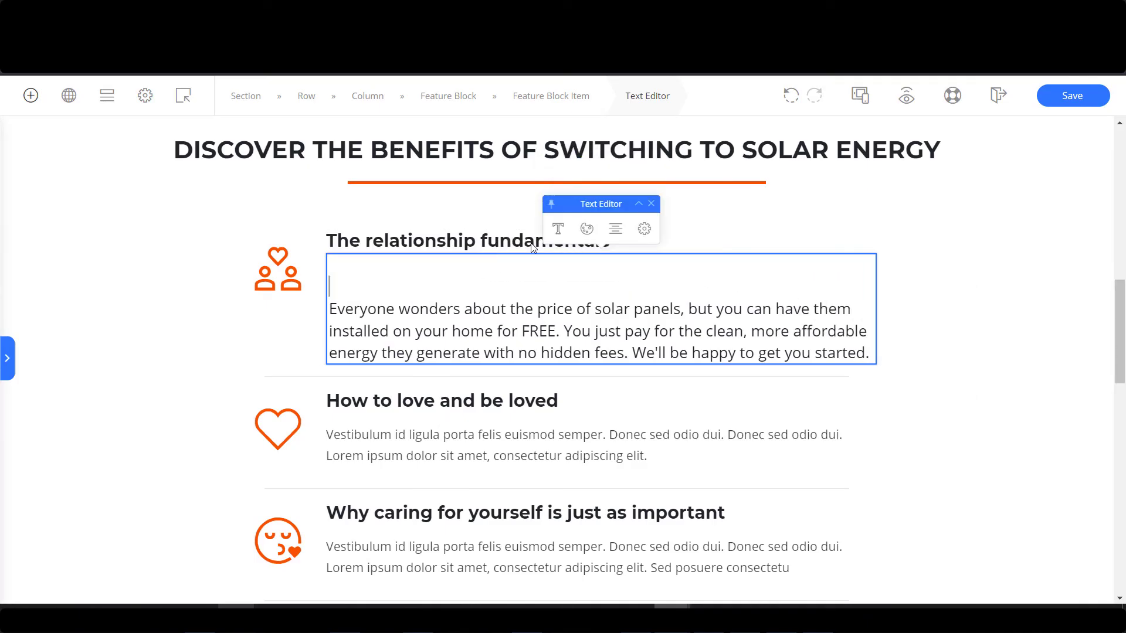
Make the first feature's headline 'ZERO Upfront Costs' and delete the blank lines above the description.
left_click(602, 248)
key("ctrl+a")
key("ctrl+v")
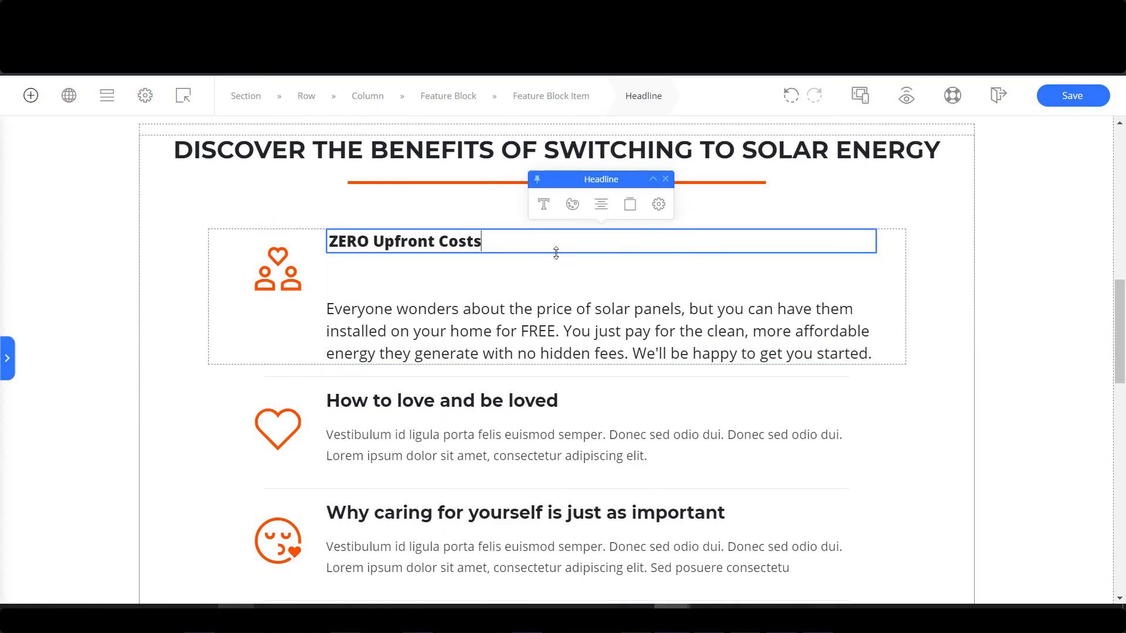
left_click(373, 267)
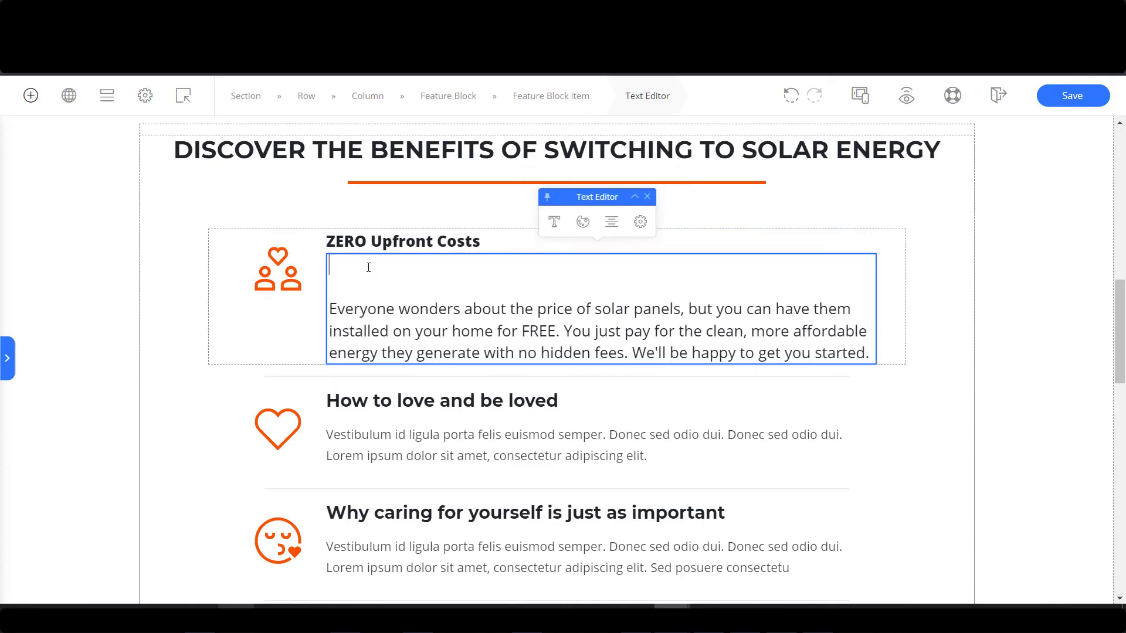
key("Delete")
key("Delete")
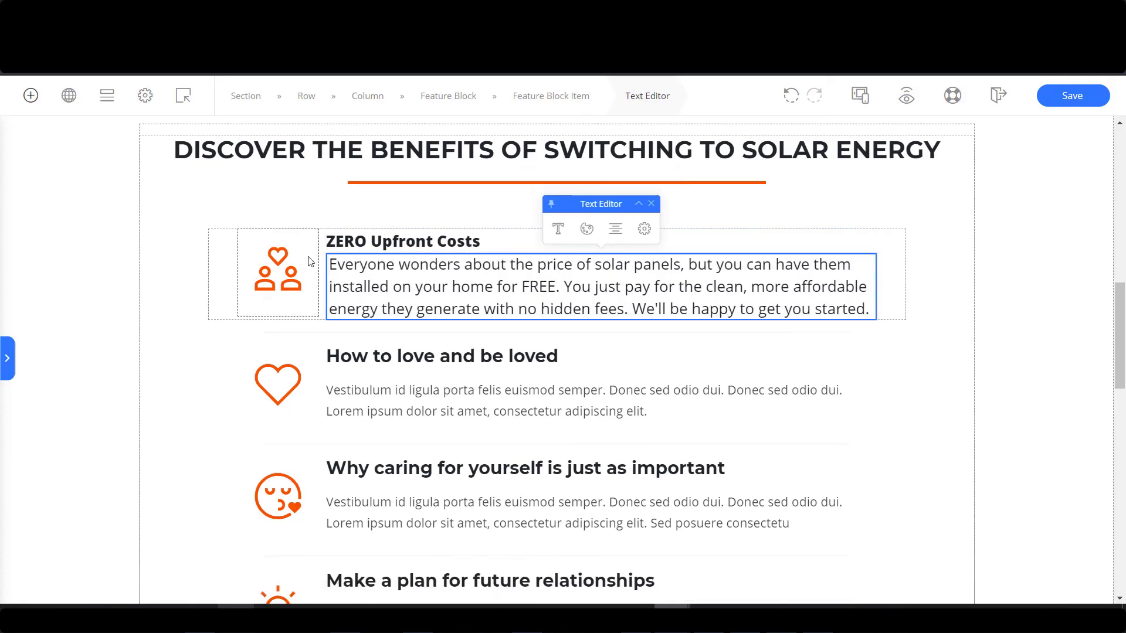
Swap the first feature's hearts icon for the Money Time icon, found by searching 'money'.
left_click(231, 258)
left_click(295, 273)
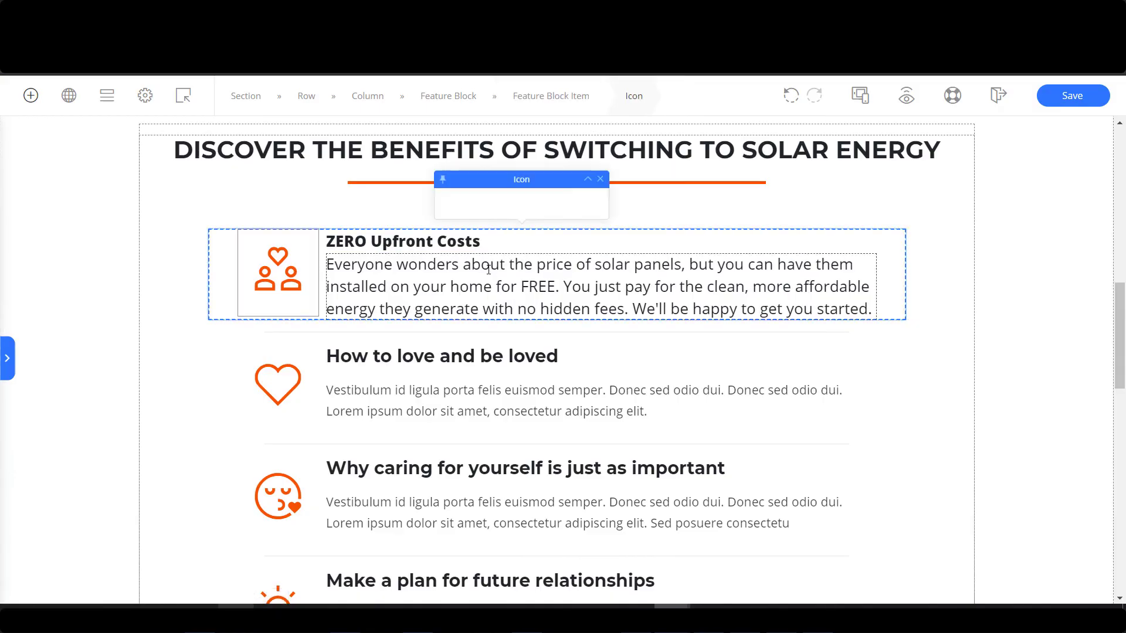
left_click(207, 204)
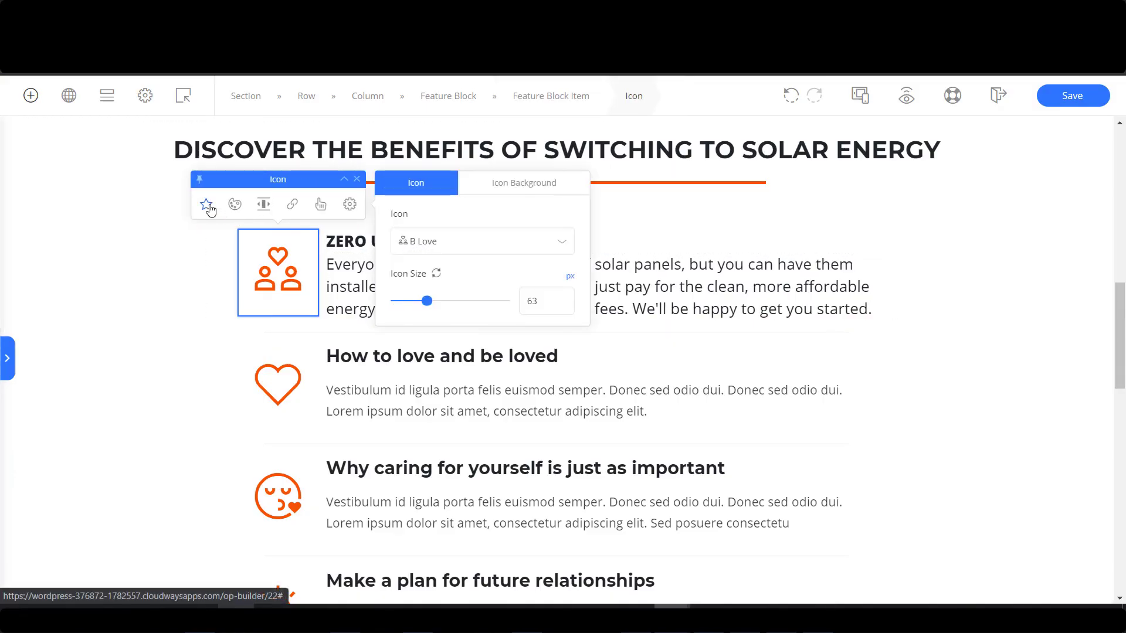
left_click(508, 238)
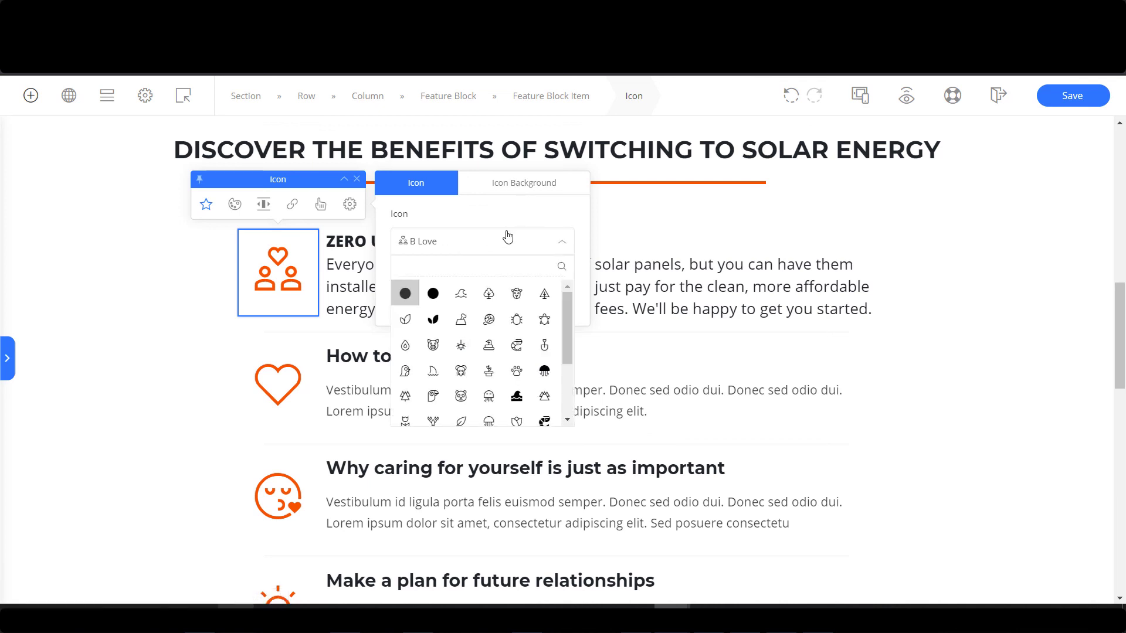
type("money")
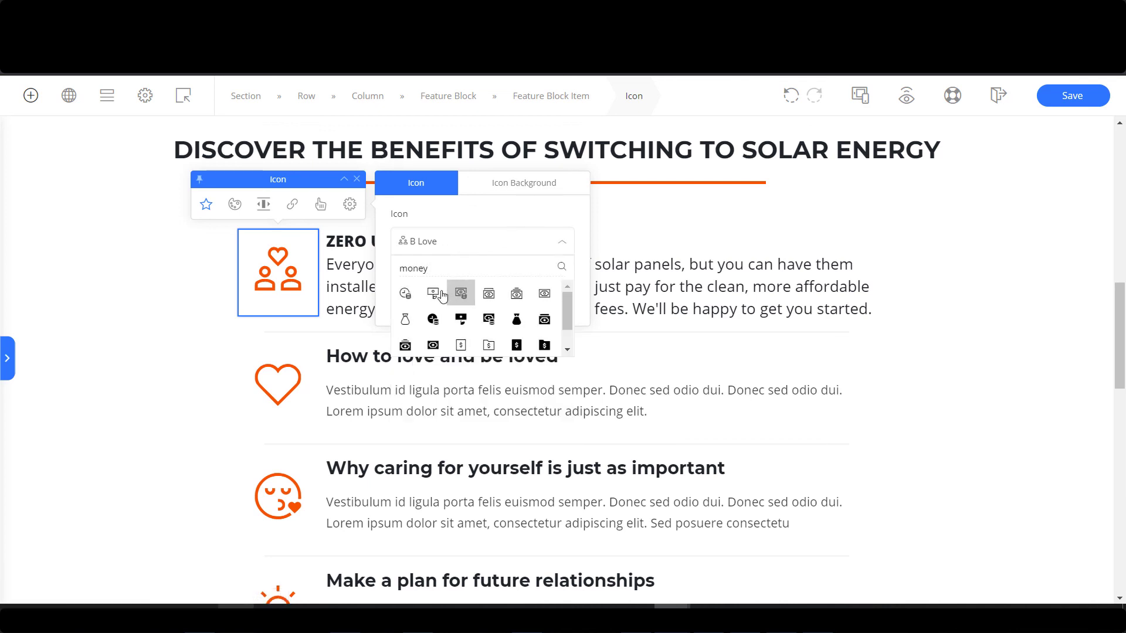
left_click(405, 293)
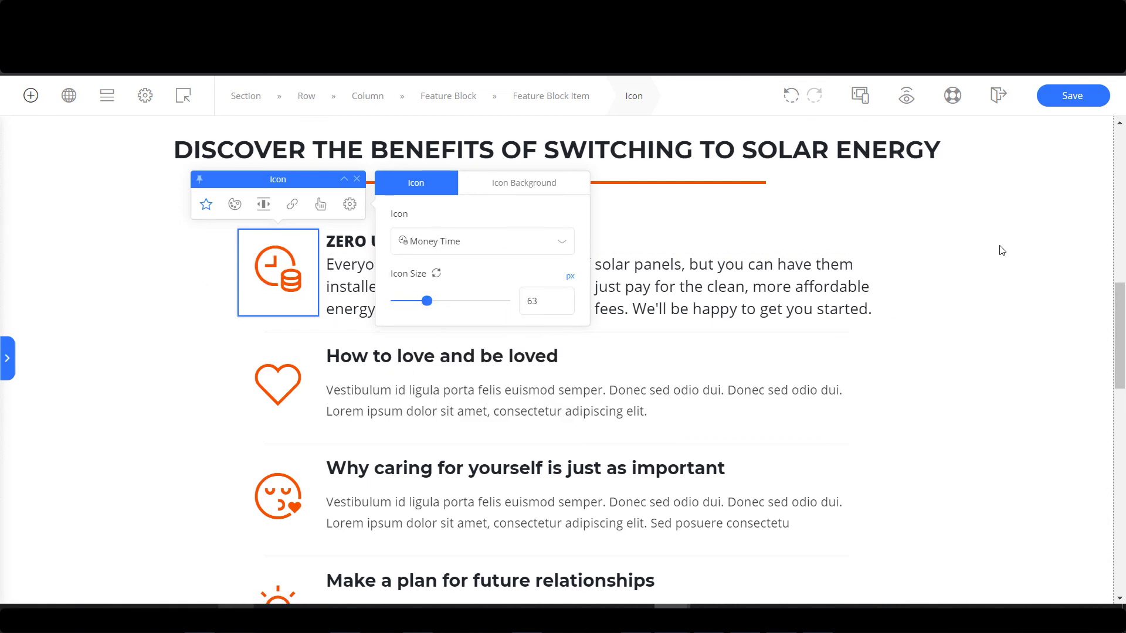
scroll(469, 305, "down", 1)
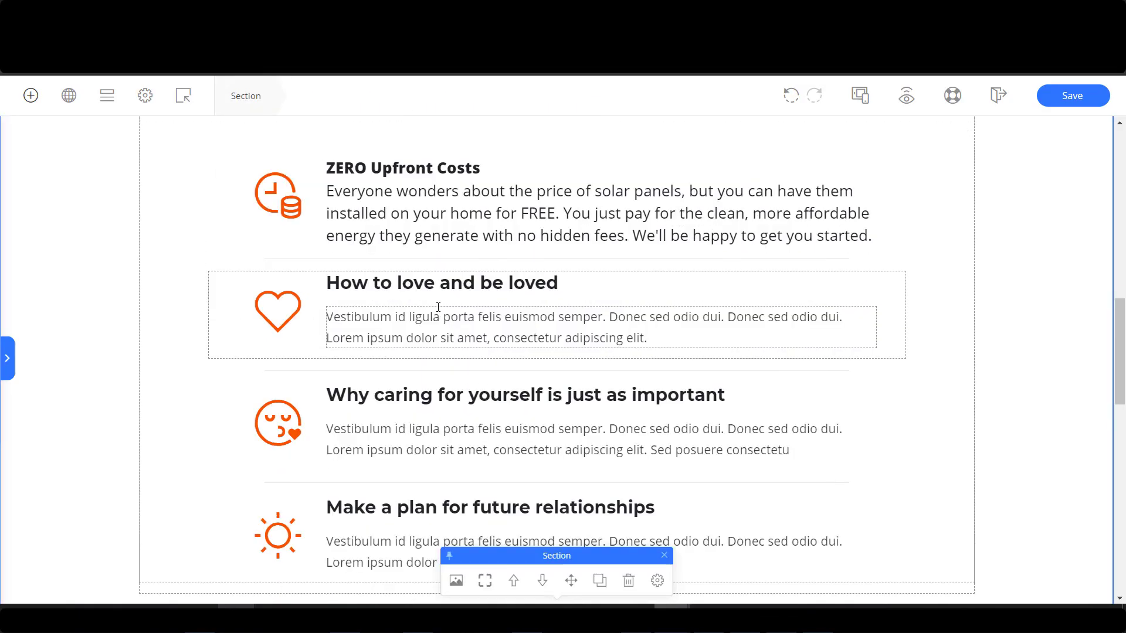
Delete the Make a plan feature row so the list ends with INCREASE The Value Of Your Home.
scroll(438, 307, "up", 1)
scroll(554, 312, "down", 1)
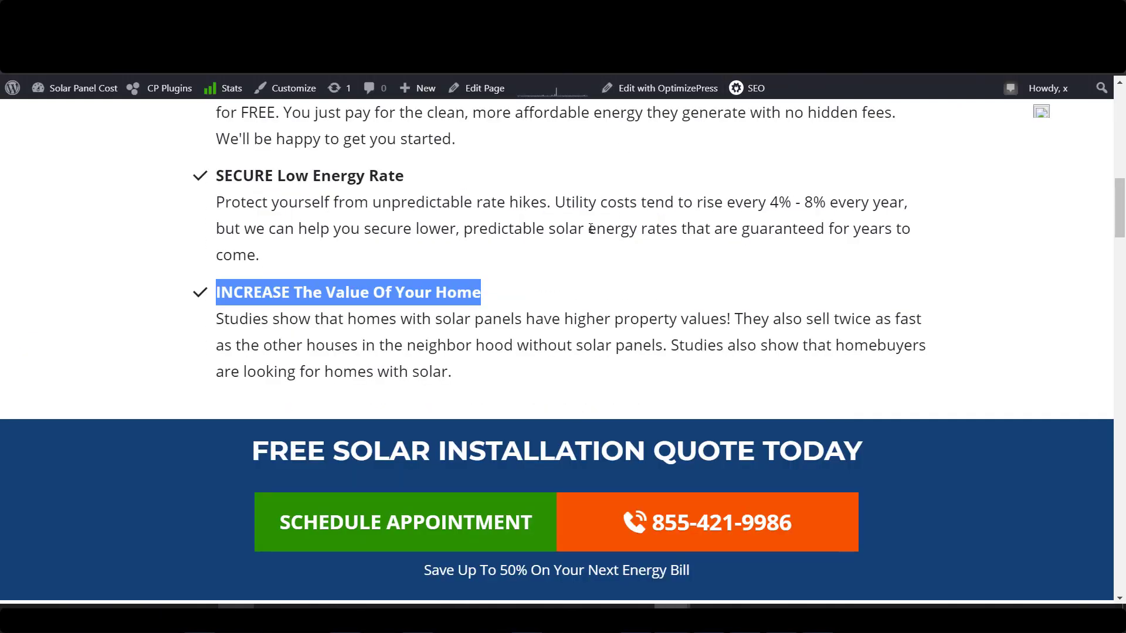
scroll(413, 264, "up", 3)
scroll(413, 264, "up", 1)
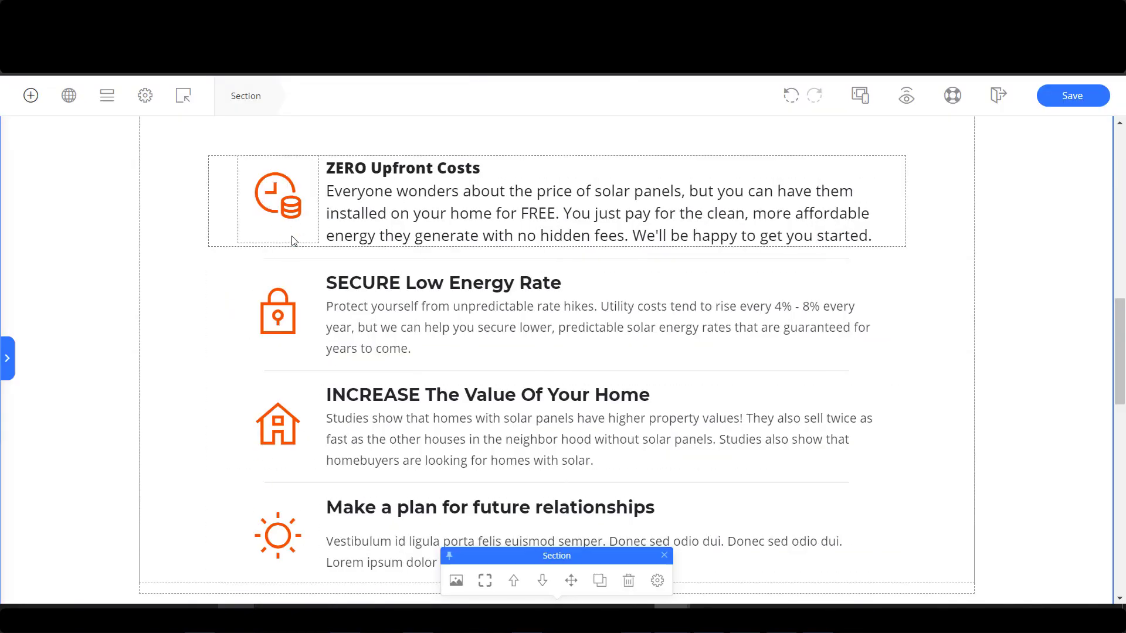
left_click(301, 526)
left_click(631, 470)
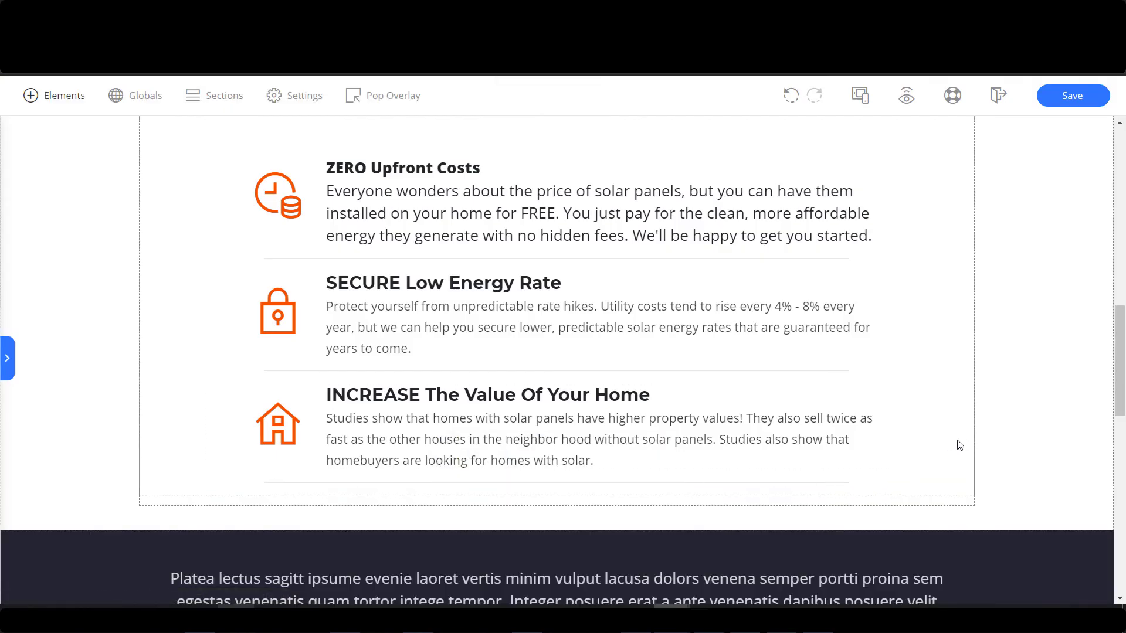
scroll(992, 302, "up", 3)
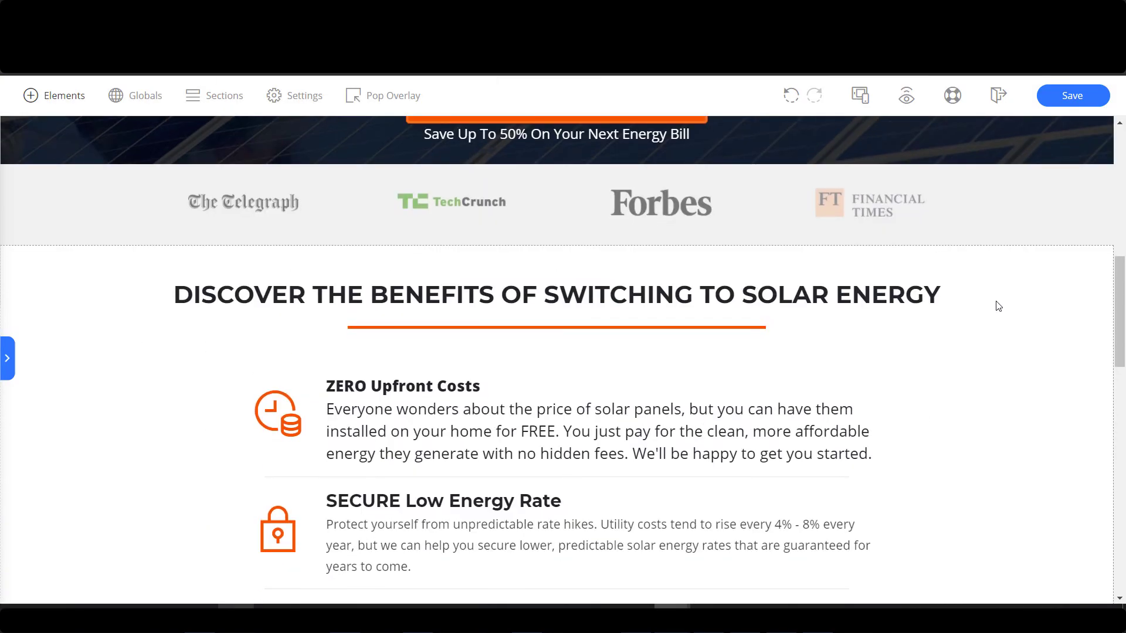
scroll(998, 306, "down", 4)
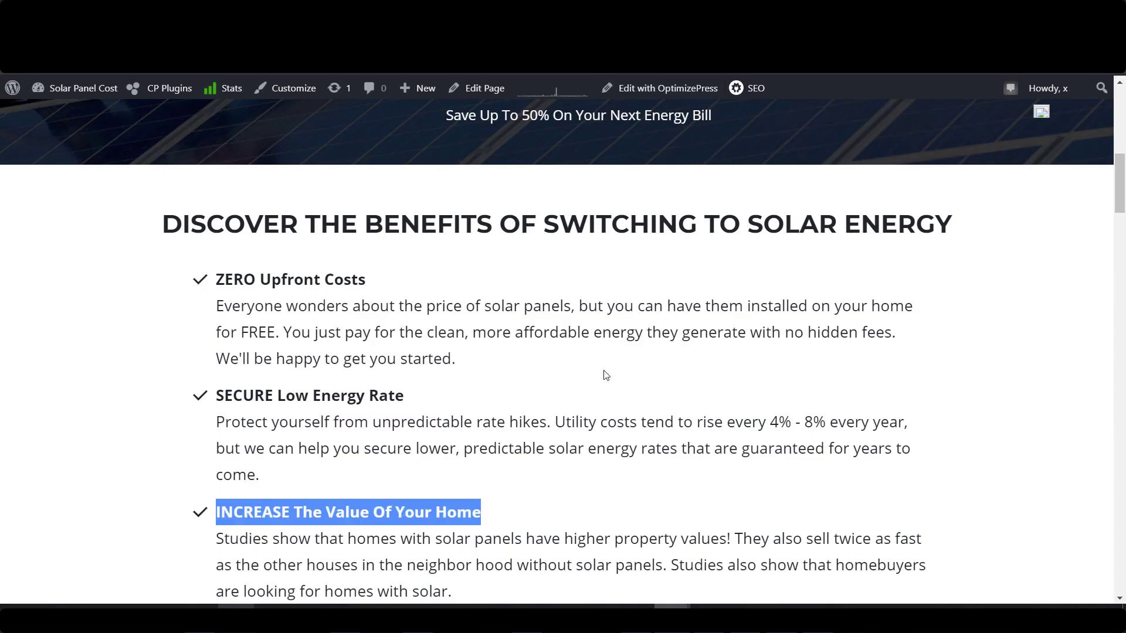
scroll(539, 399, "down", 7)
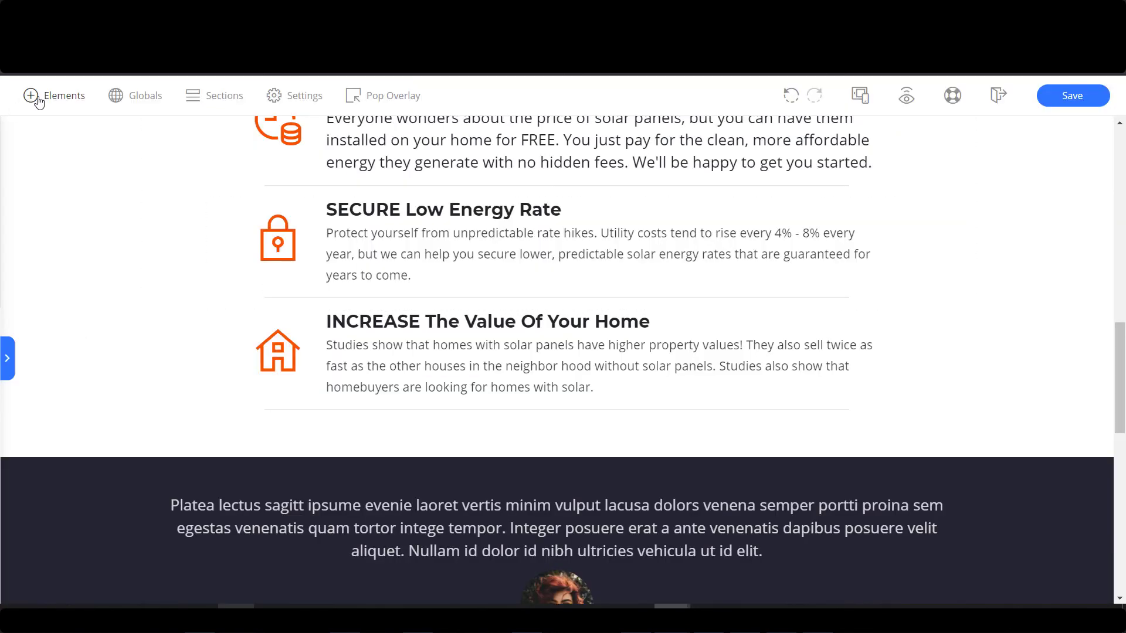
Add a new section below the feature list with a placeholder headline in it.
left_click(37, 97)
left_click_drag(41, 222, 557, 443)
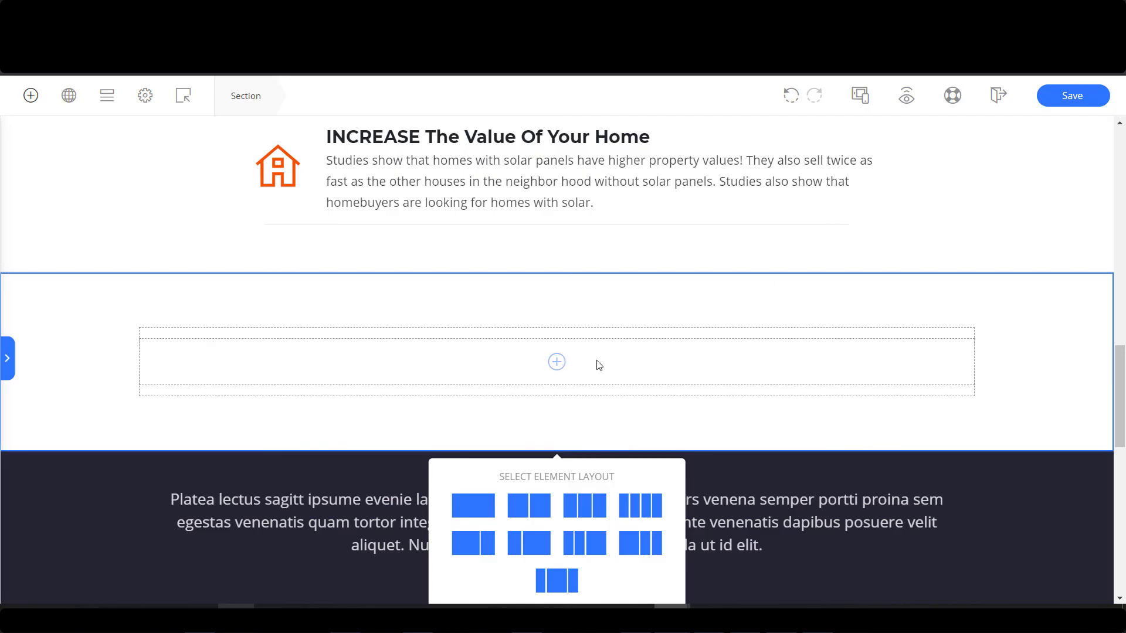
left_click(54, 95)
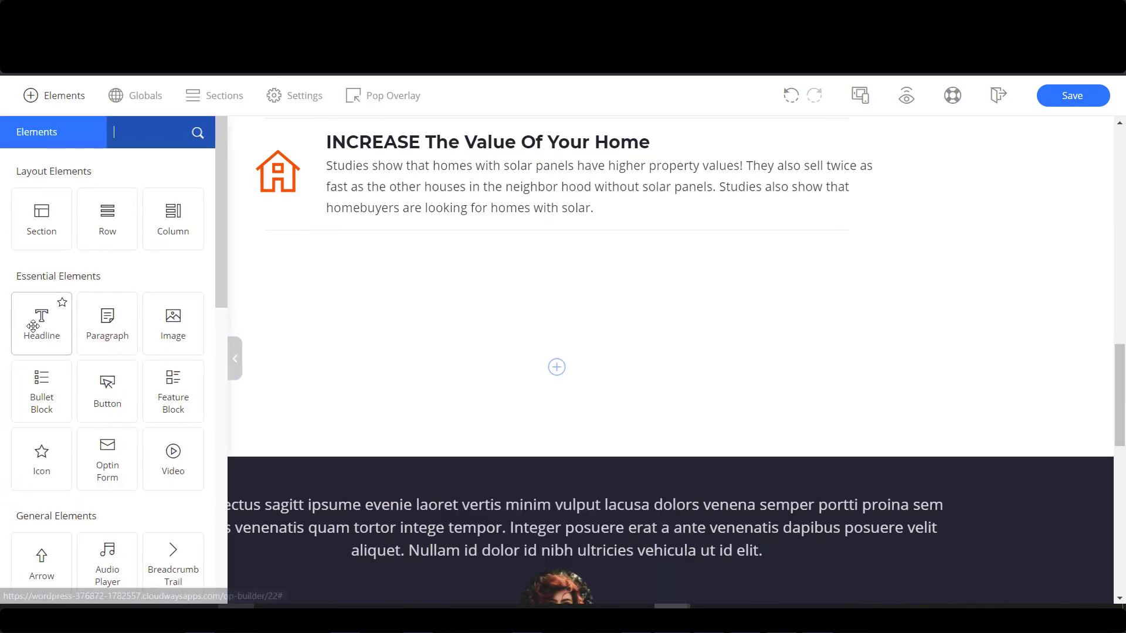
left_click_drag(37, 323, 606, 382)
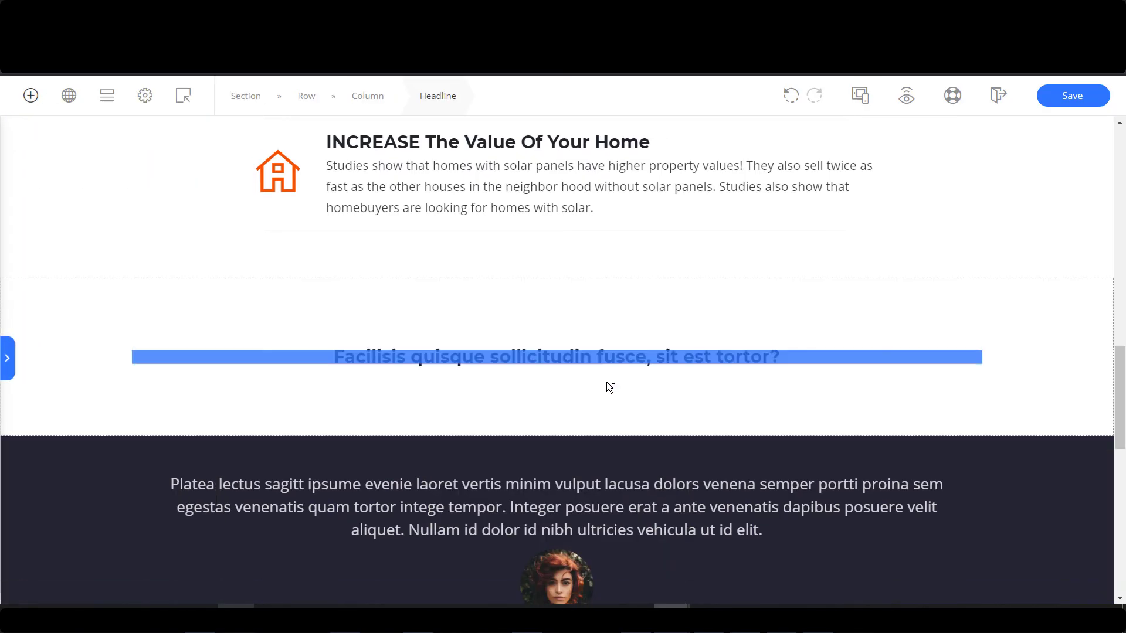
Add a two-column row beneath the new headline.
left_click(30, 97)
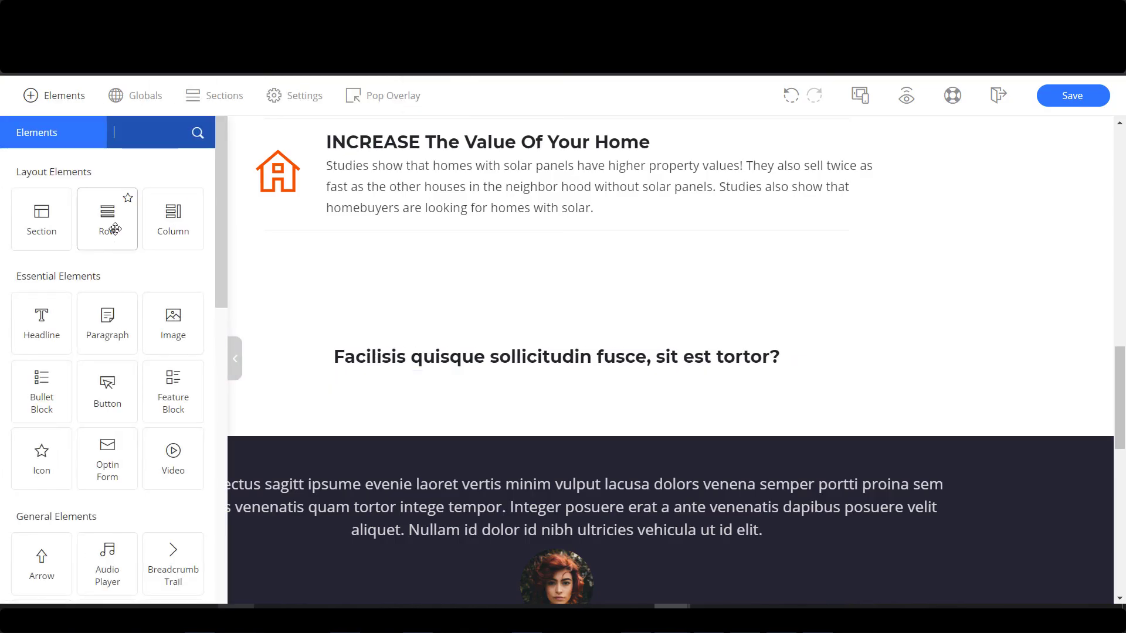
left_click_drag(118, 230, 557, 400)
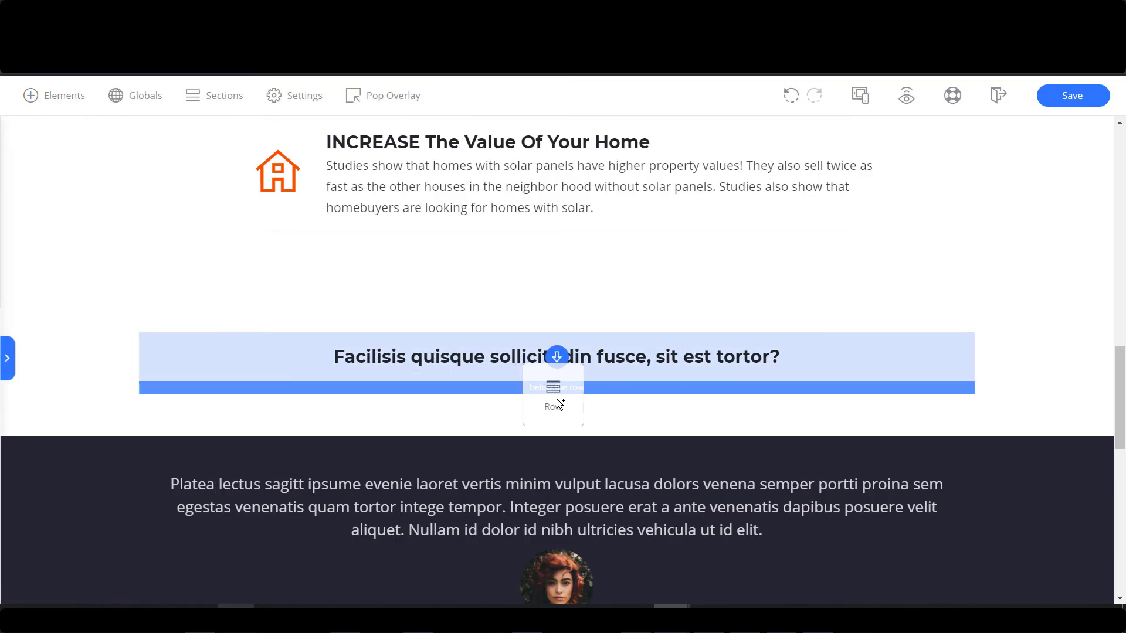
left_click_drag(664, 389, 665, 389)
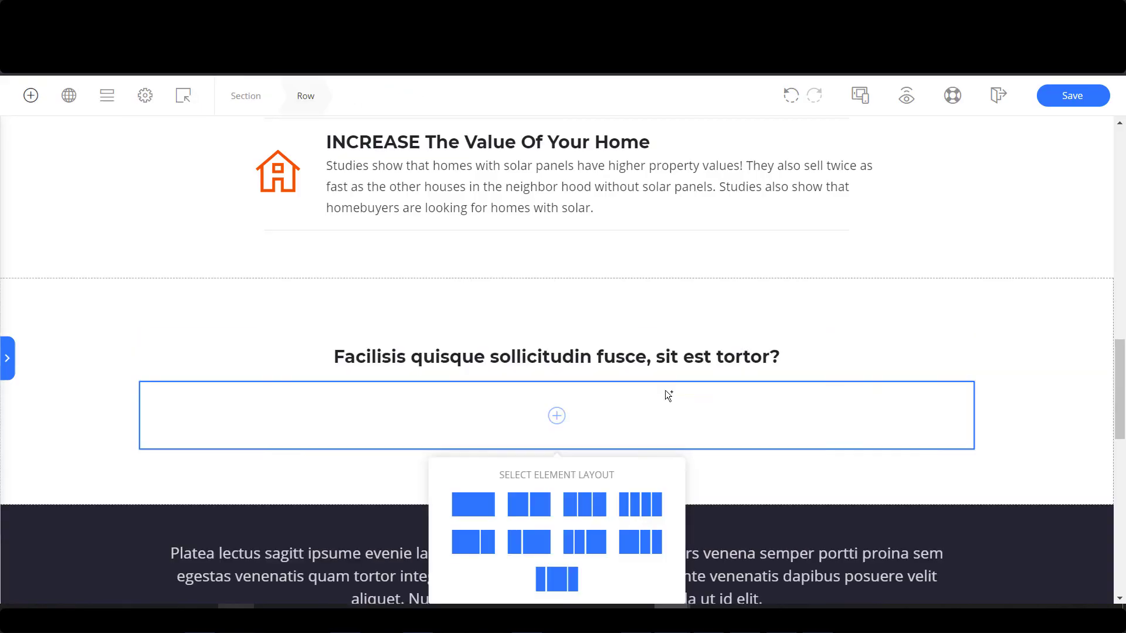
left_click(640, 420)
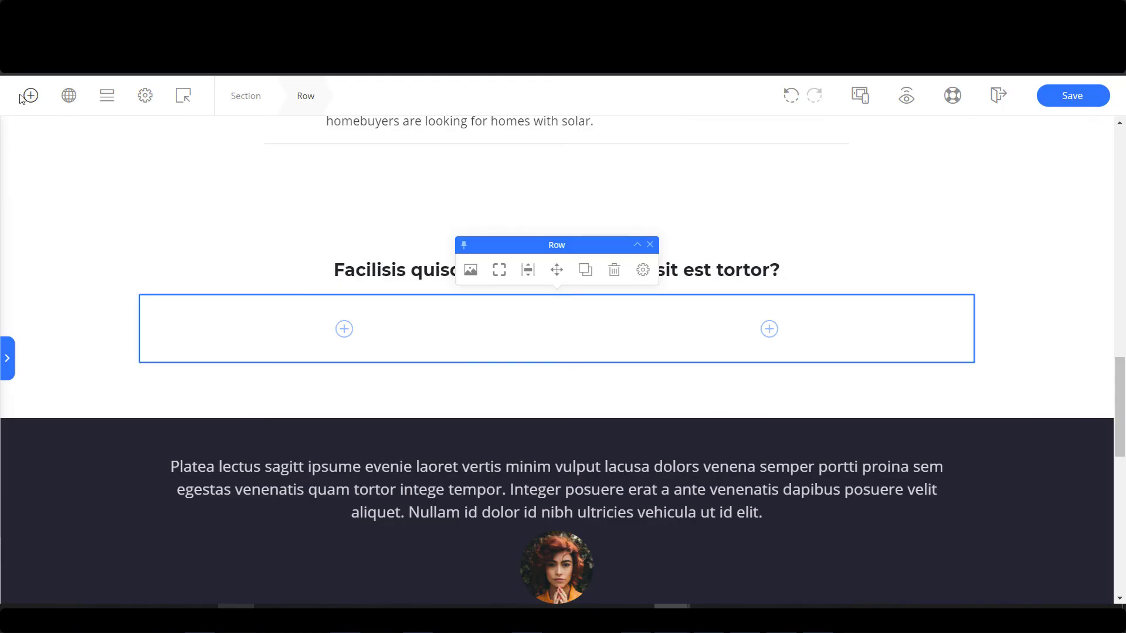
Add a placeholder text paragraph below the two-column row.
left_click(21, 97)
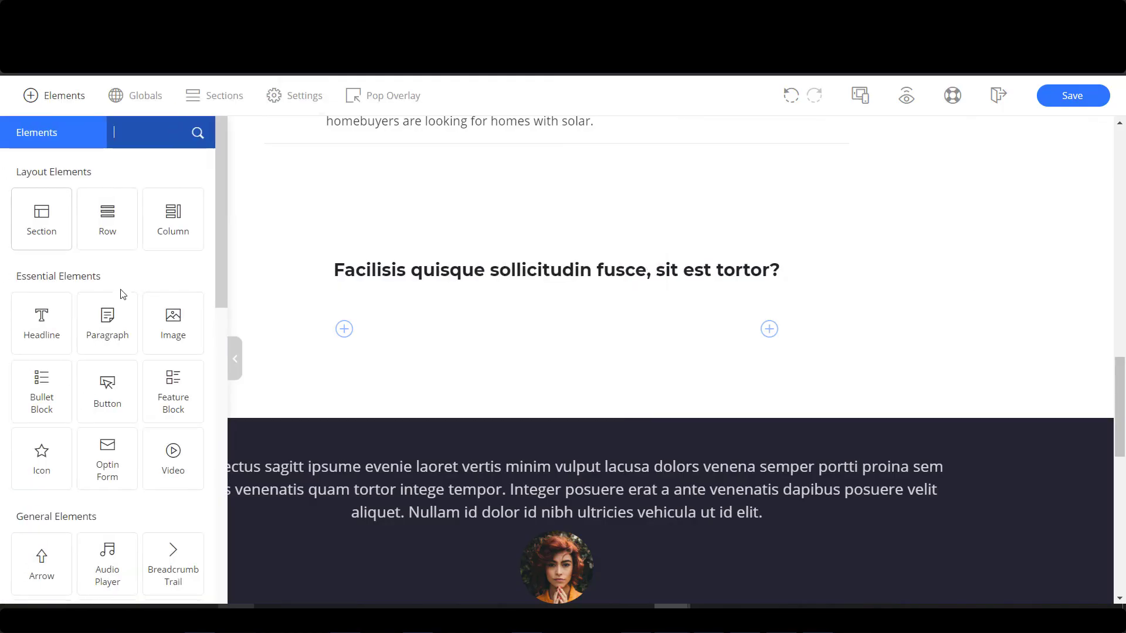
mouse_move(558, 370)
left_mouse_down()
mouse_move(574, 372)
mouse_move(573, 353)
mouse_move(556, 356)
left_mouse_up()
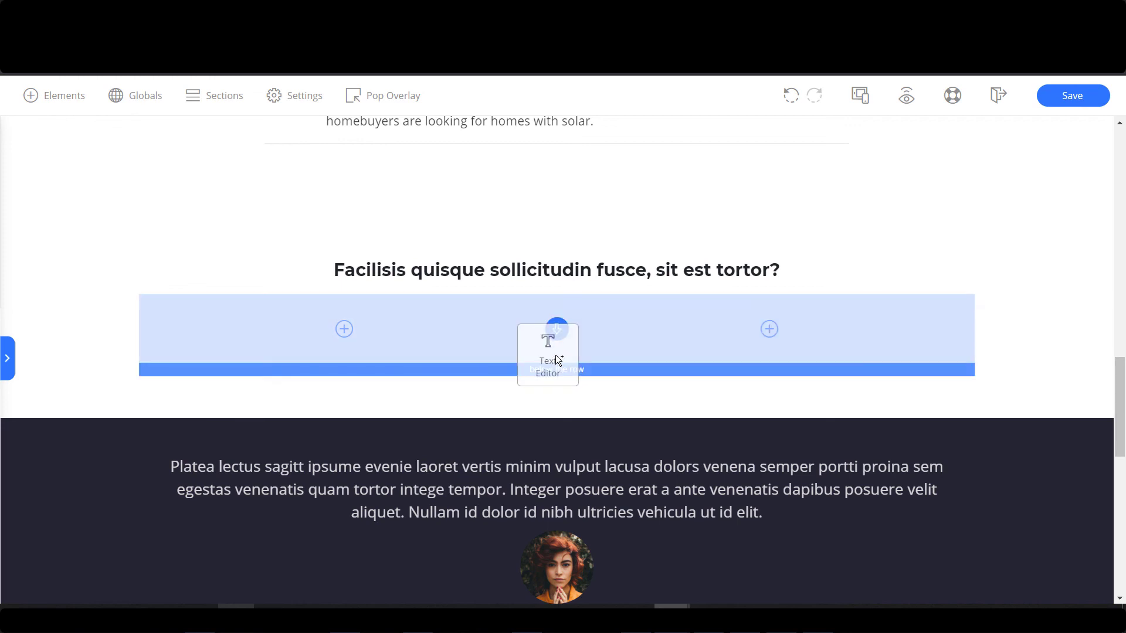
left_click_drag(696, 347, 696, 347)
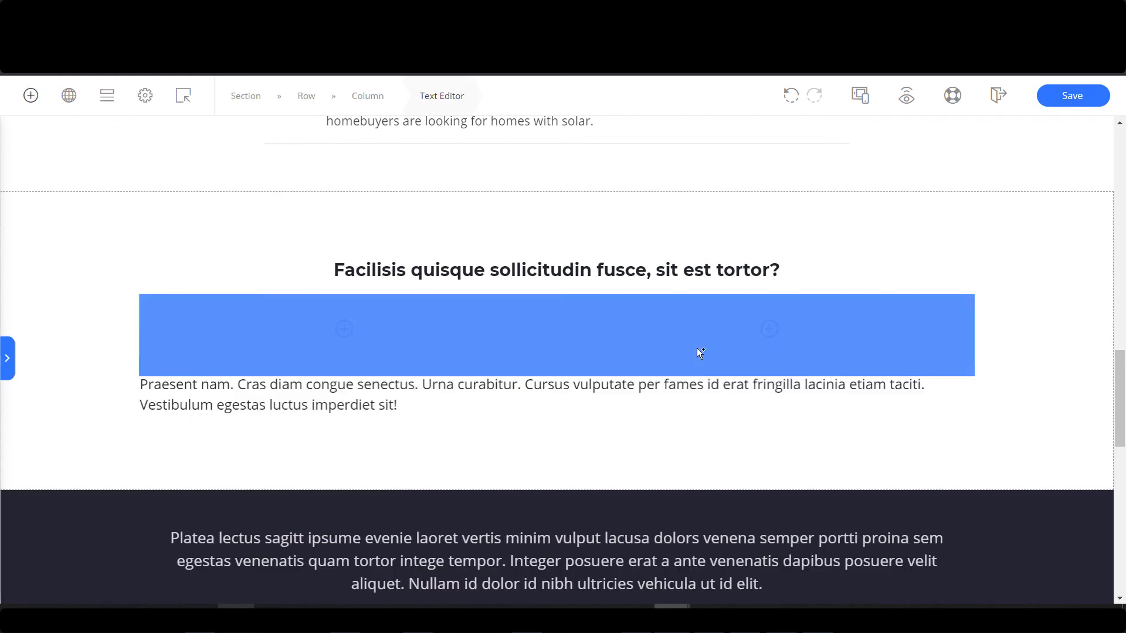
Give the new section a bright blue #3c3cf7 background colour.
left_click(1079, 260)
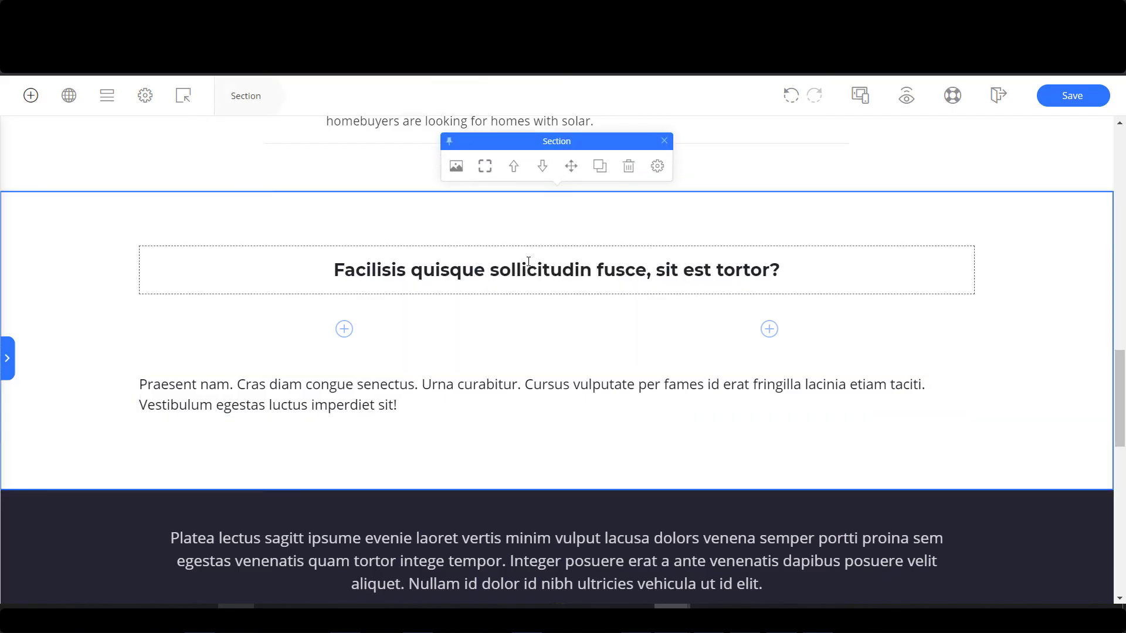
left_click(456, 166)
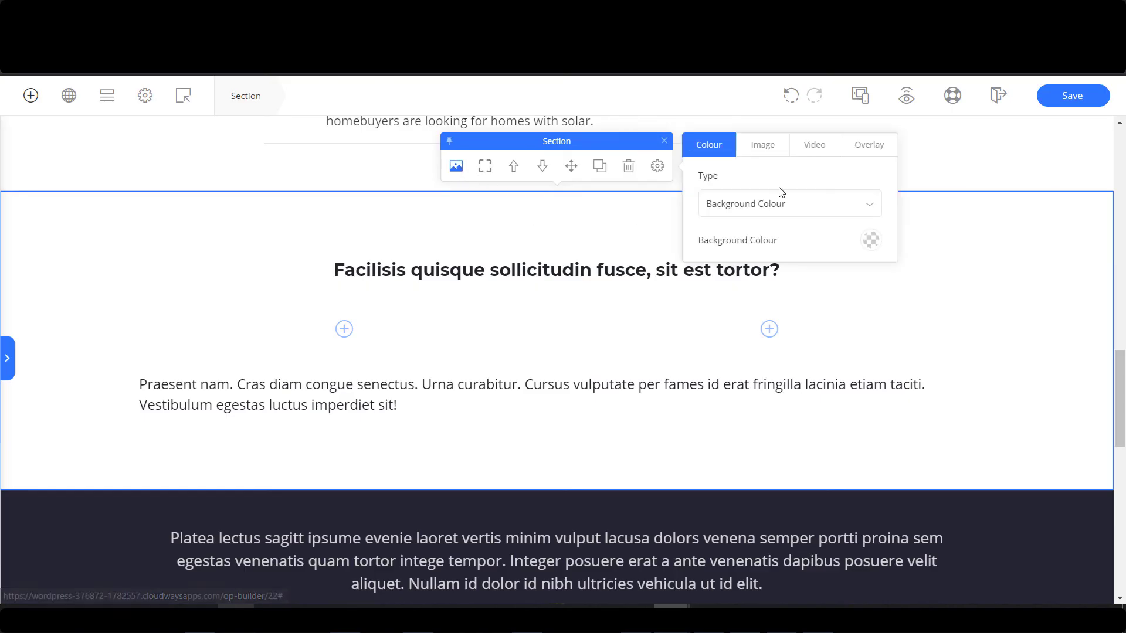
left_click(871, 240)
left_click(845, 302)
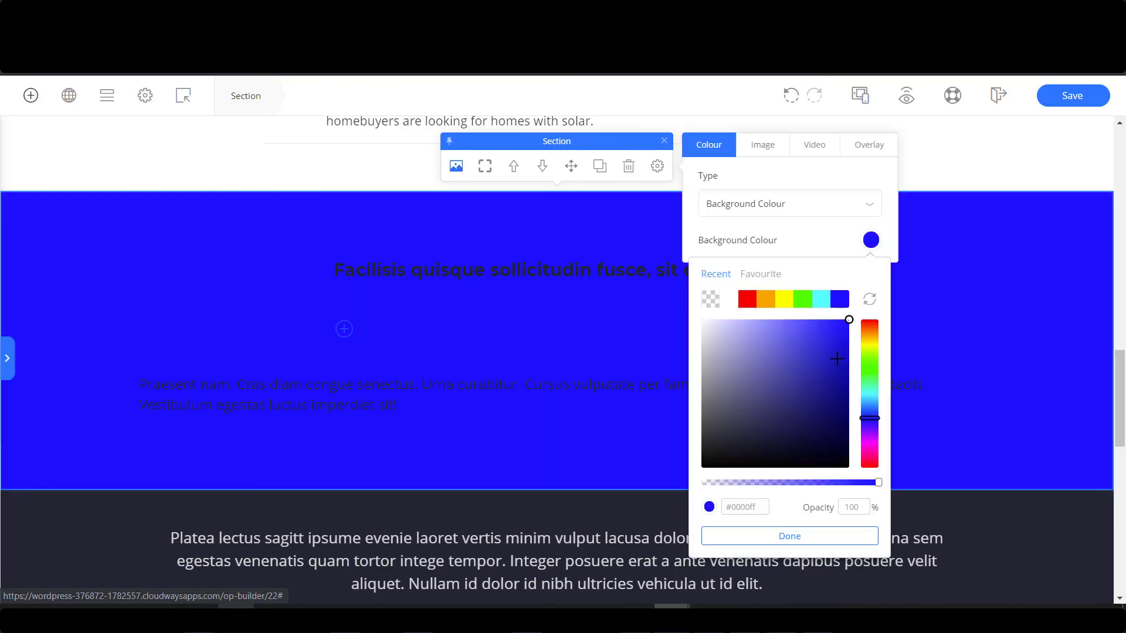
left_click(848, 359)
left_click(801, 343)
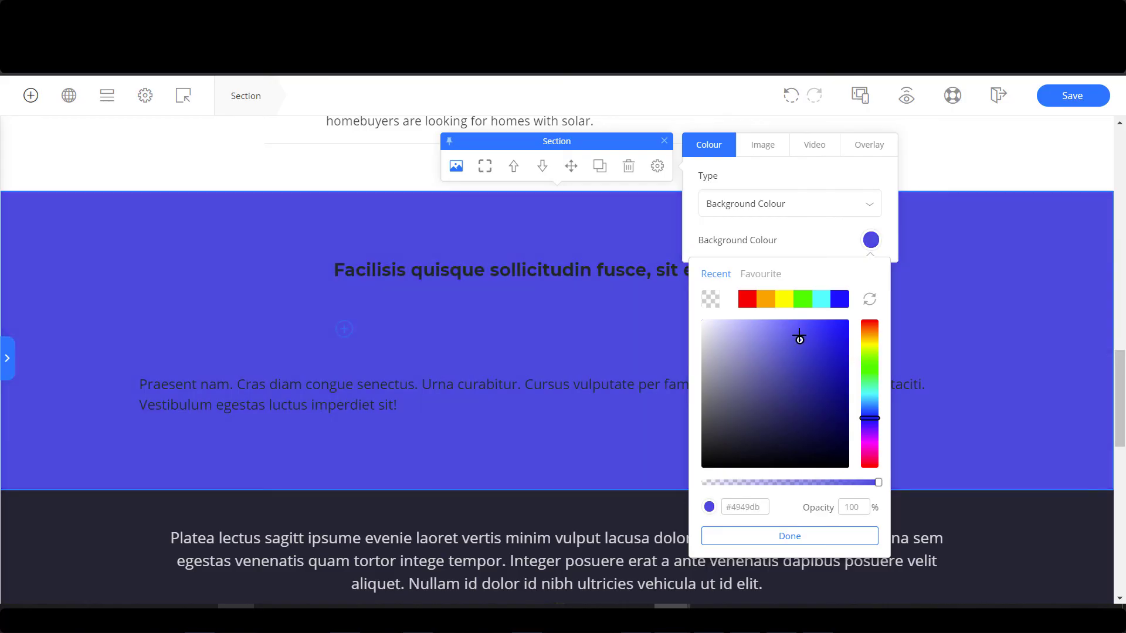
left_click_drag(799, 337, 807, 328)
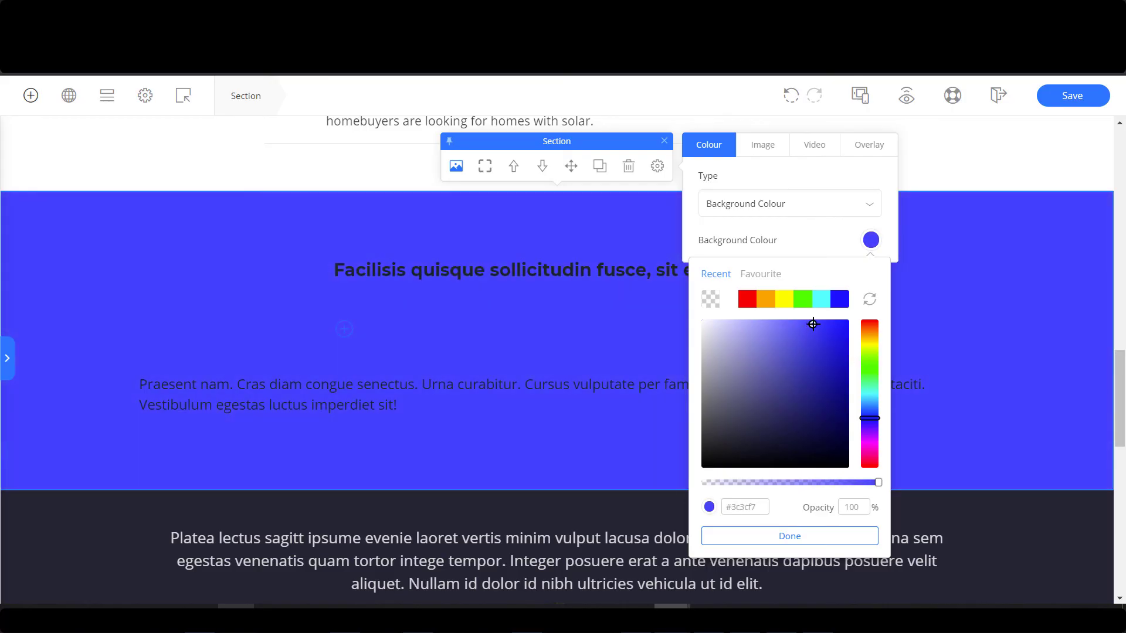
left_click(549, 268)
Make the blue section's headline white and enlarge it to 34 px.
triple_click(543, 278)
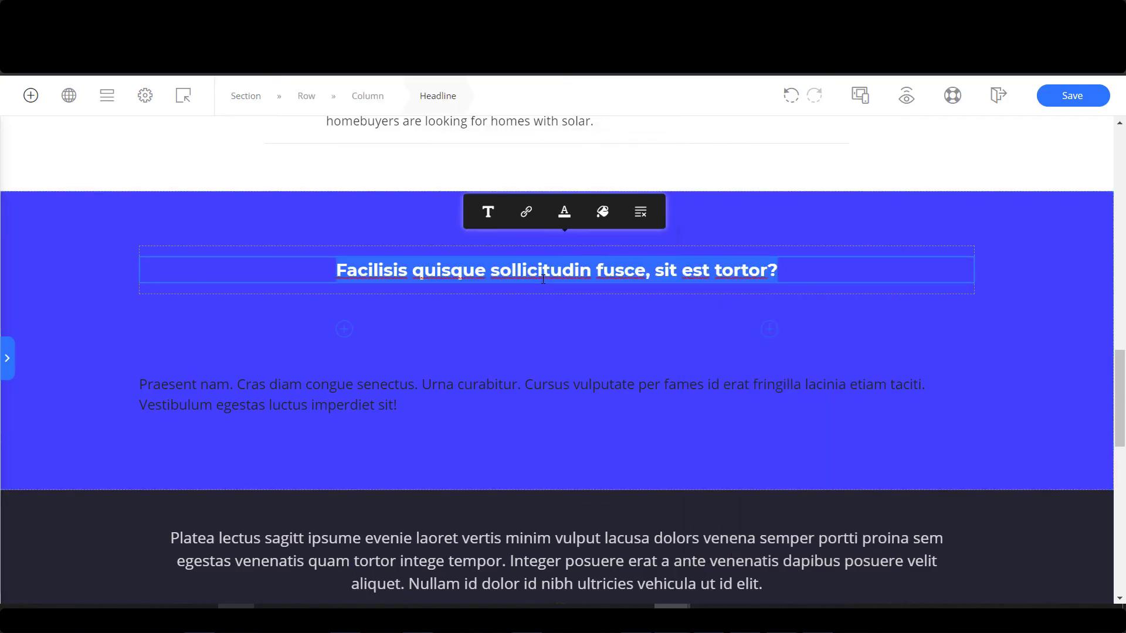
left_click(558, 244)
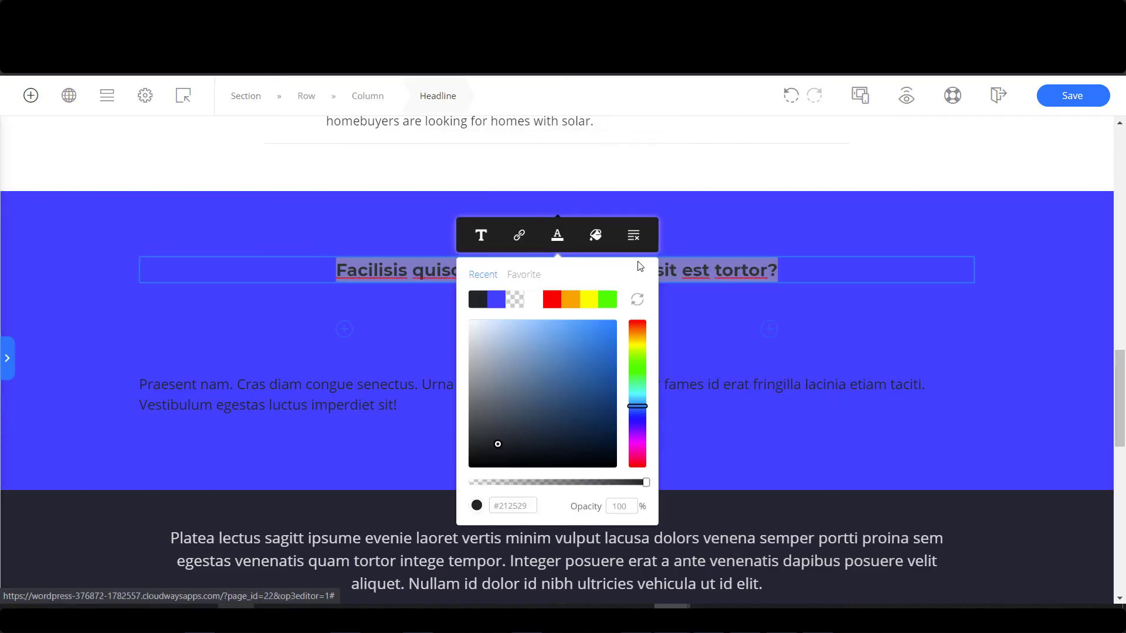
left_click(481, 388)
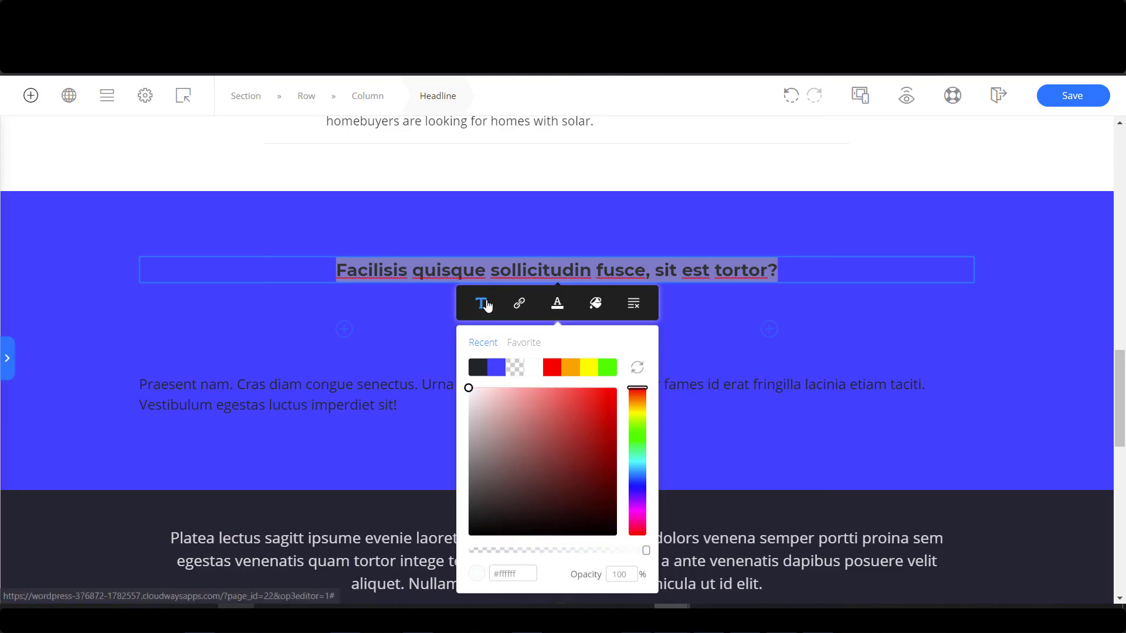
left_click(825, 273)
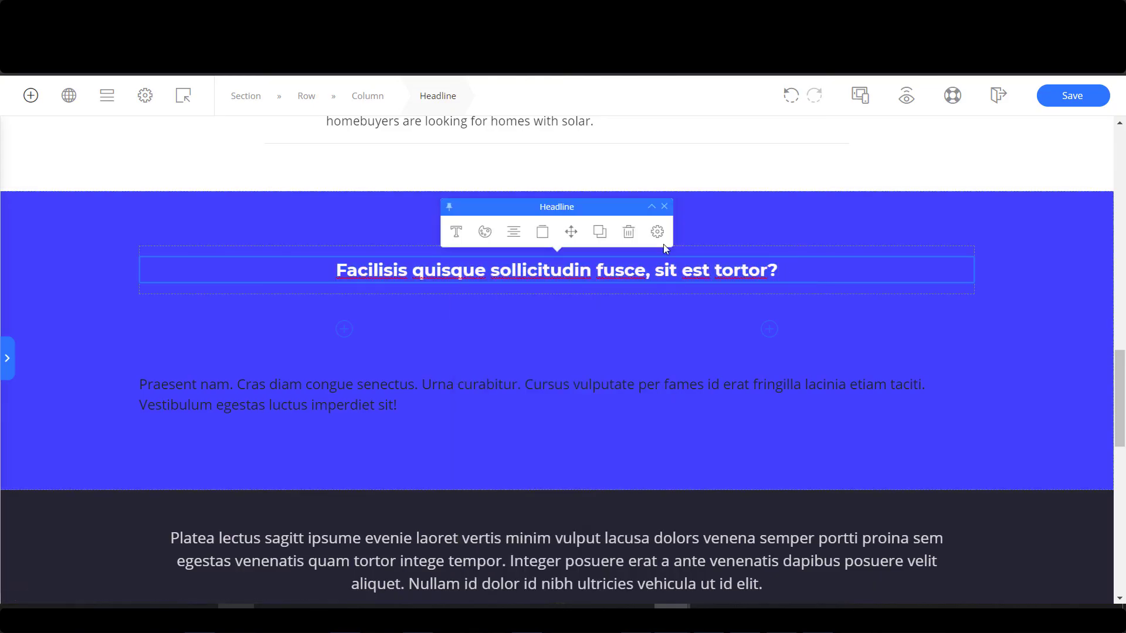
left_click(456, 232)
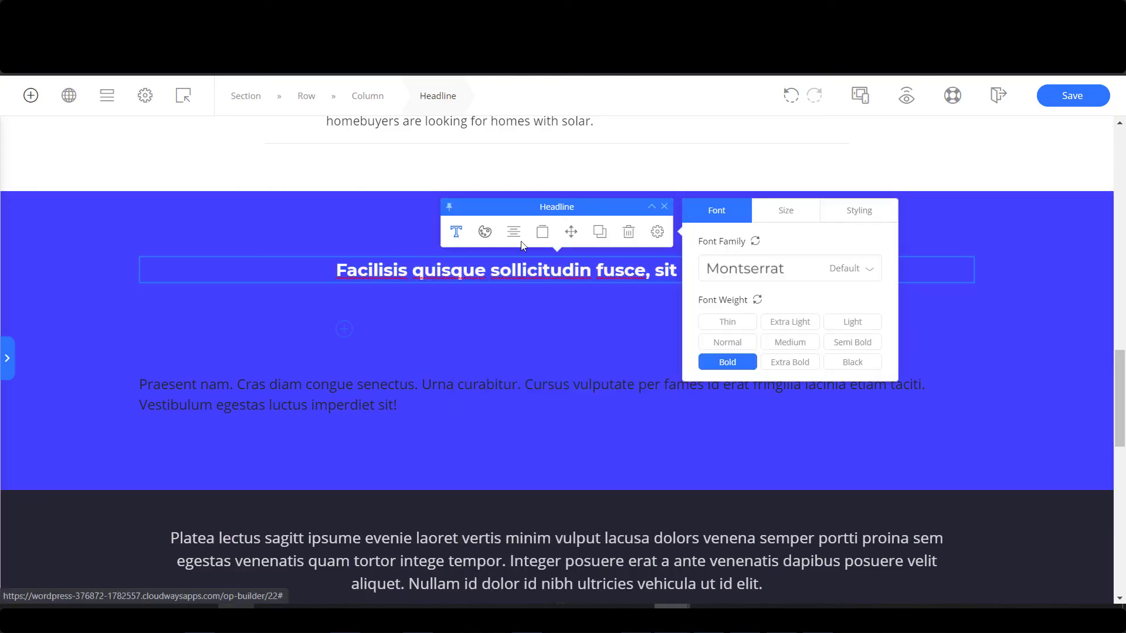
left_click(789, 214)
left_click_drag(732, 270, 748, 269)
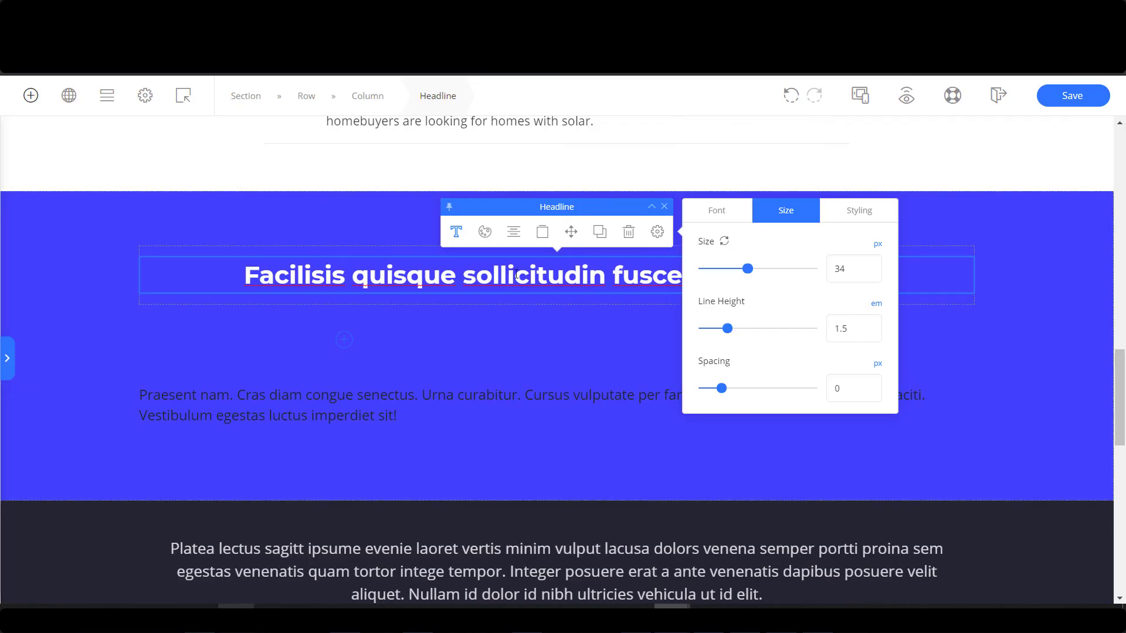
Retitle the headline 'FREE SOLAR INSTALLATION QUOTE TODAY'.
left_click(516, 276)
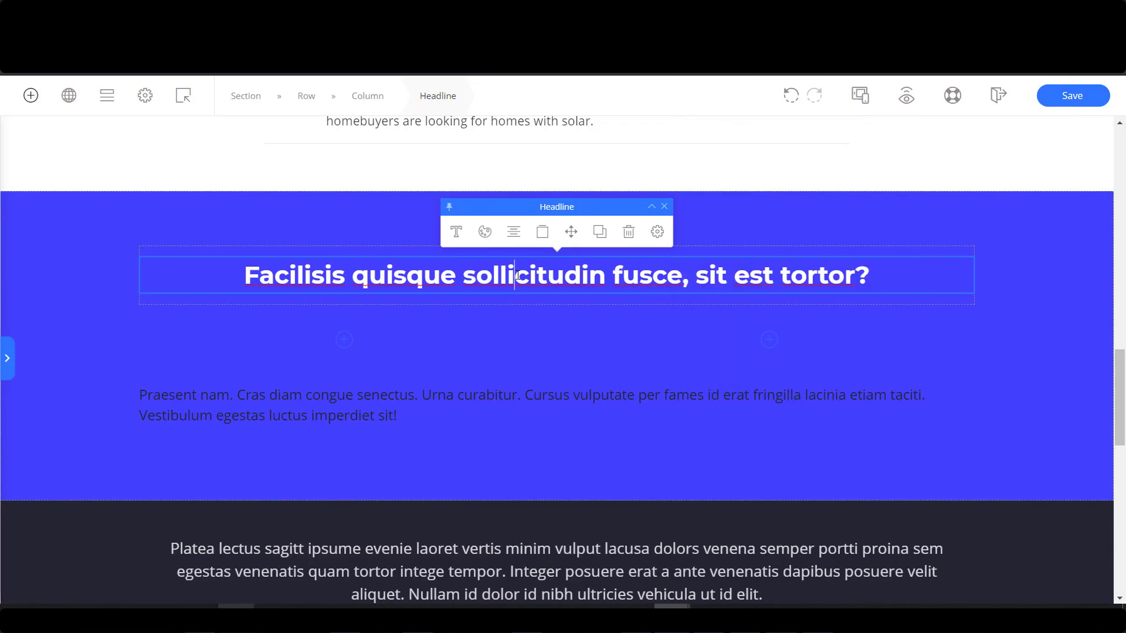
triple_click(516, 275)
type("f")
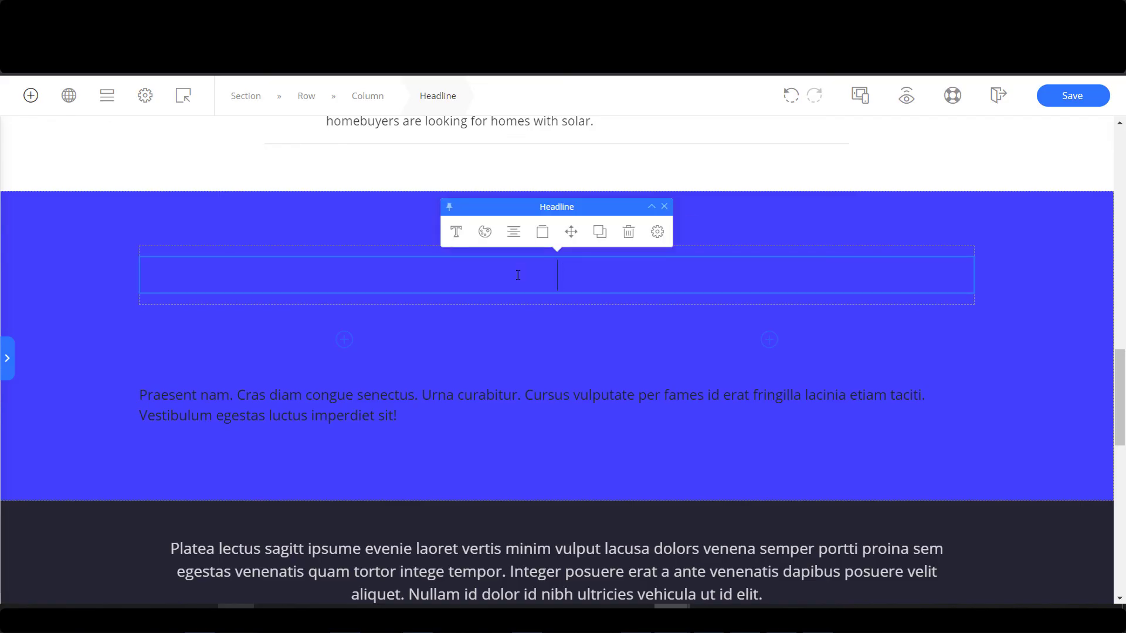
type("FREE SOLAR INSTALLATION QUOTE TODAY")
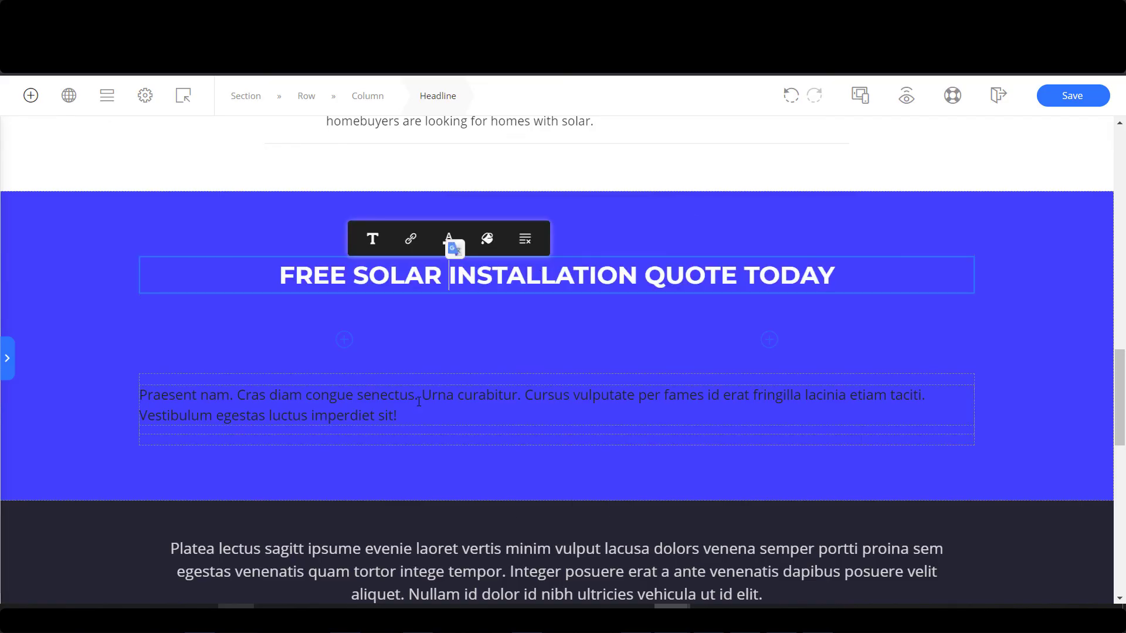
left_click(419, 402)
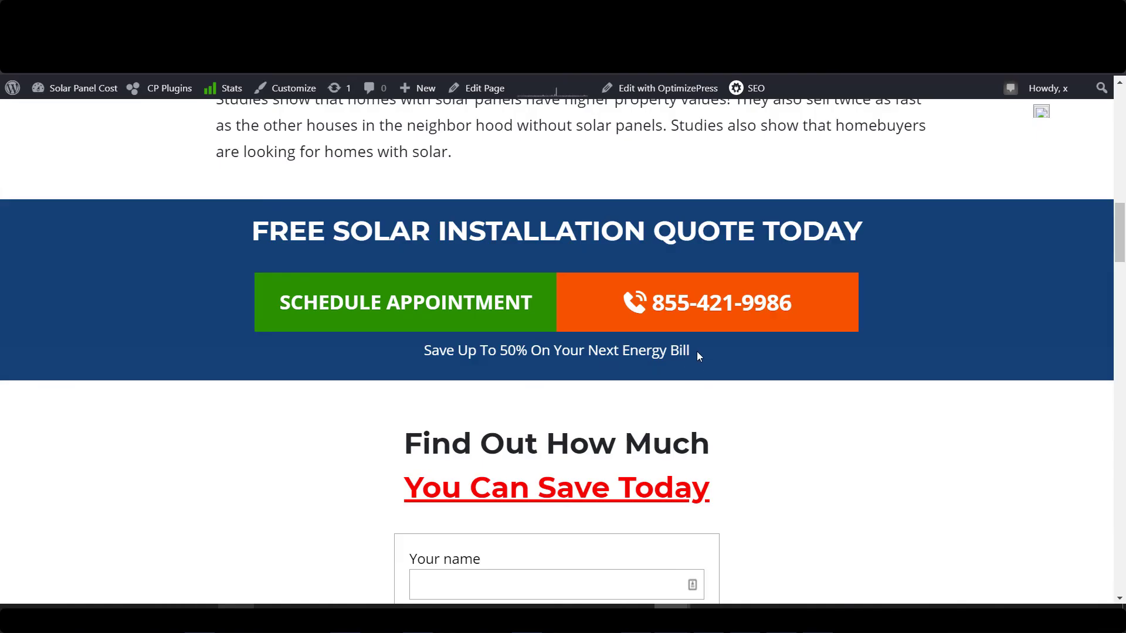
Replace the placeholder paragraph with 'Save Up To 50% On Your Next Energy Bill' copied from the live site.
left_click_drag(696, 350, 421, 329)
key("ctrl+c")
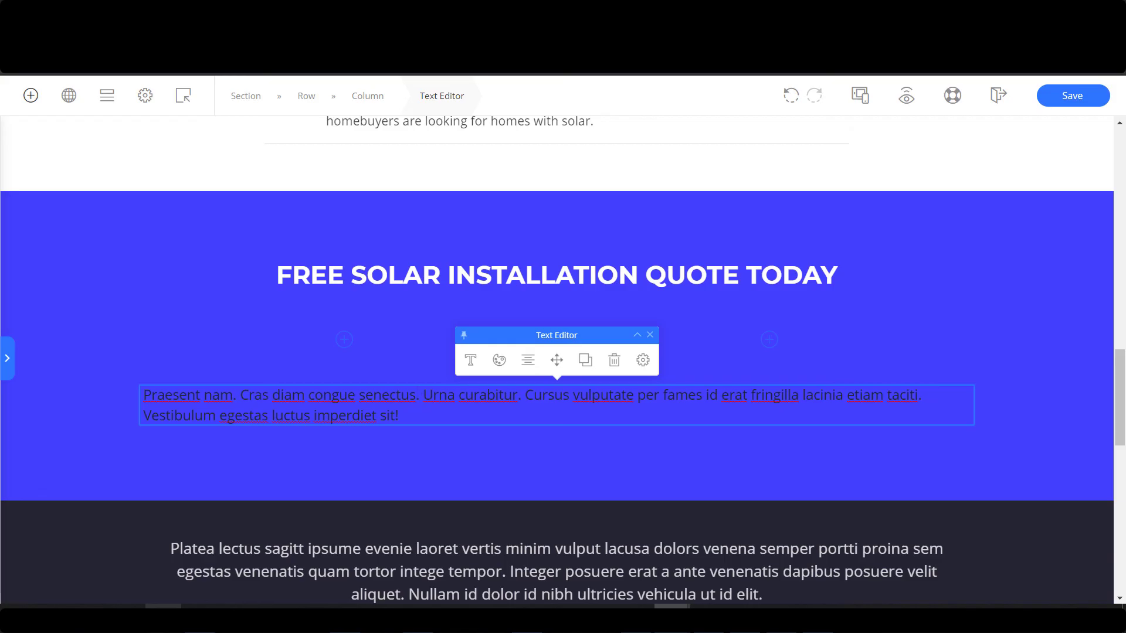
key("alt+Tab")
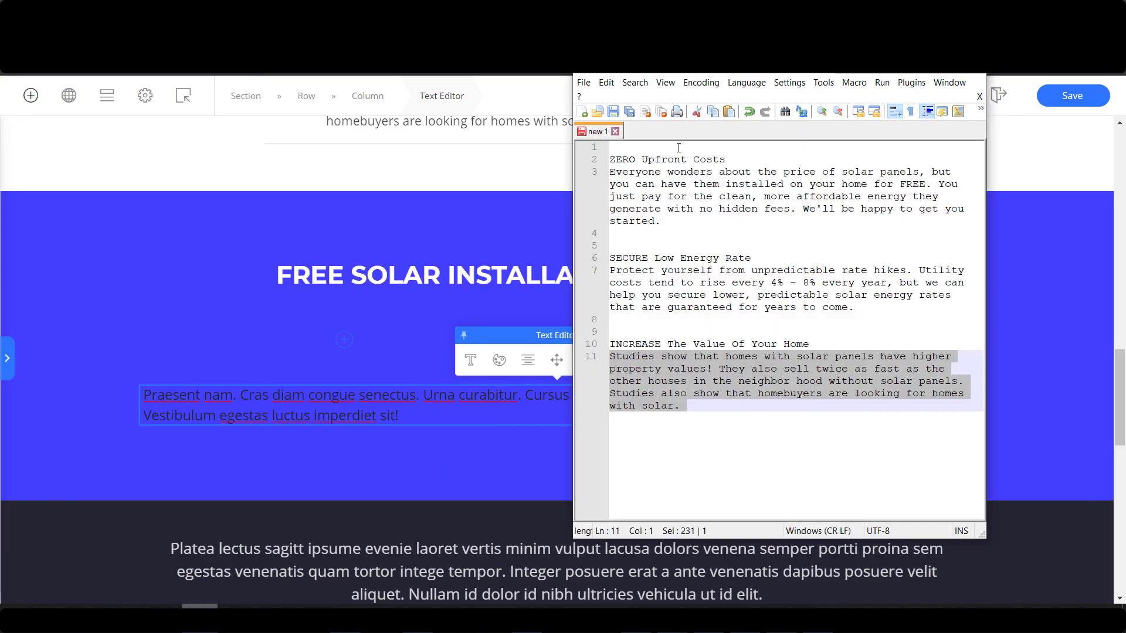
left_click(678, 148)
key("Return")
key("Return")
key("Return")
key("Up")
key("Up")
key("Up")
key("ctrl+v")
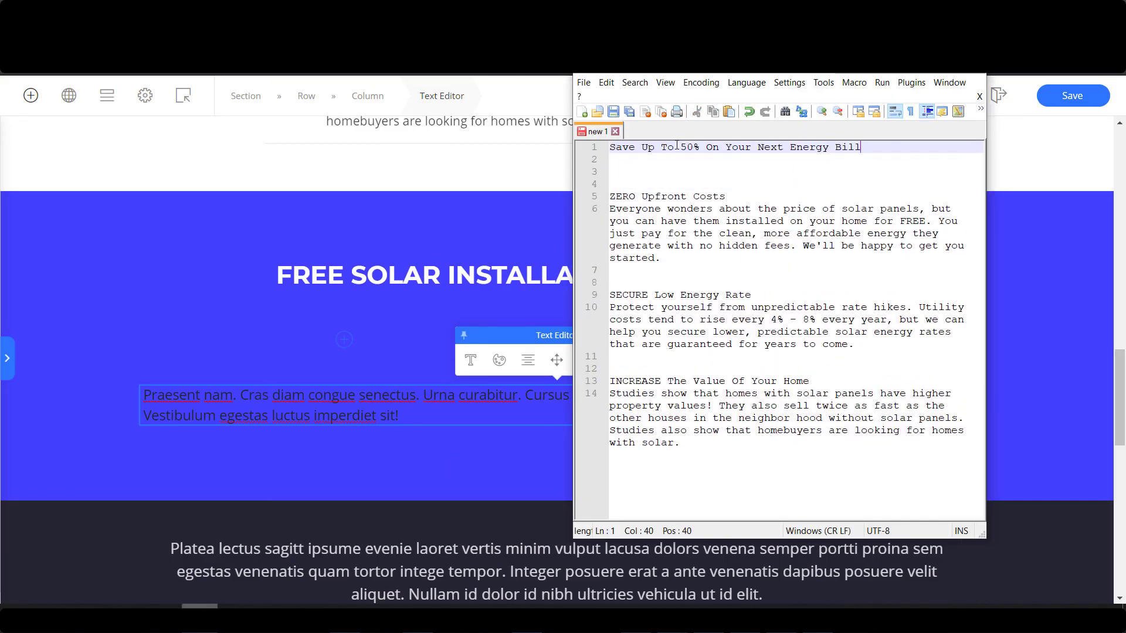
left_click_drag(887, 148, 535, 148)
key("ctrl+c")
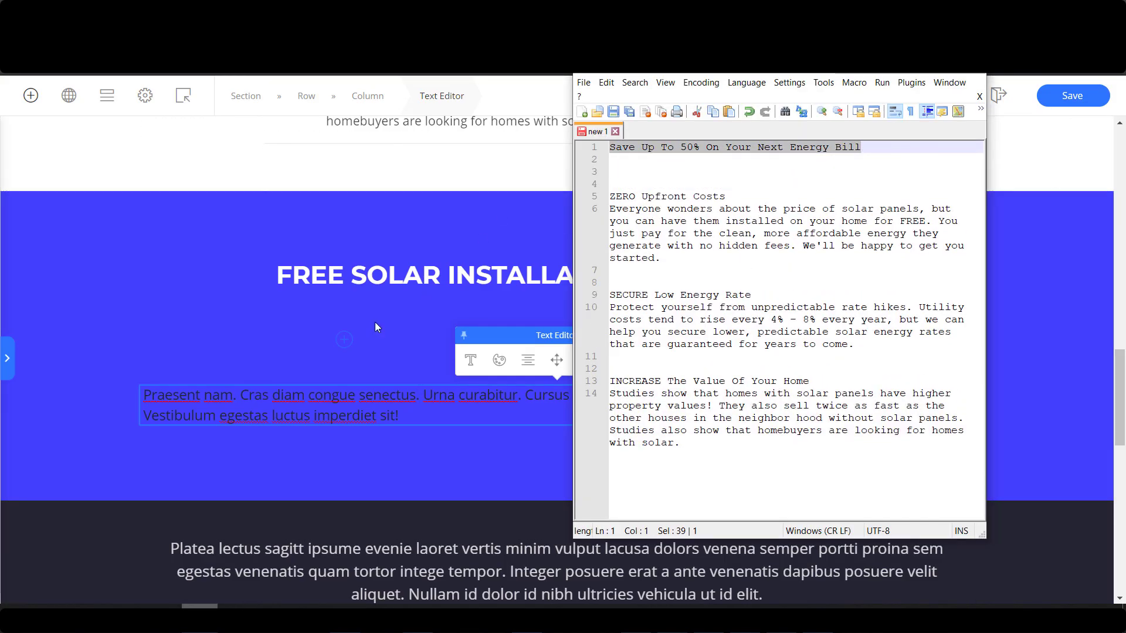
left_click(548, 410)
key("ctrl+a")
key("ctrl+v")
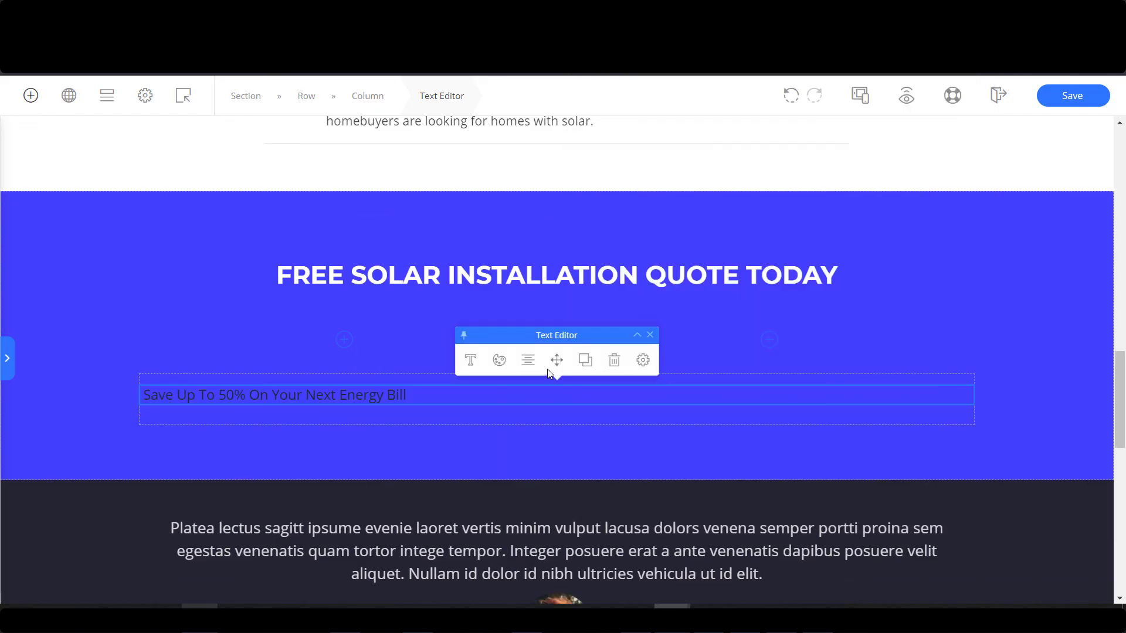
Centre the caption and make its text white (#ffffff).
left_click(530, 362)
left_click(391, 399)
left_click(528, 360)
left_click(810, 371)
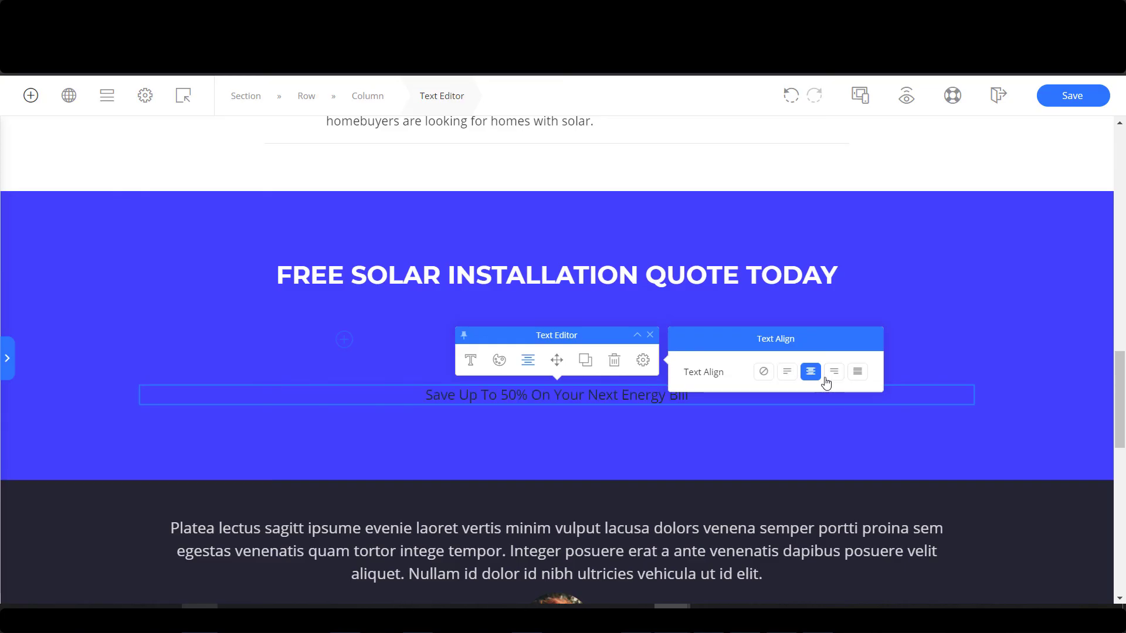
left_click(471, 363)
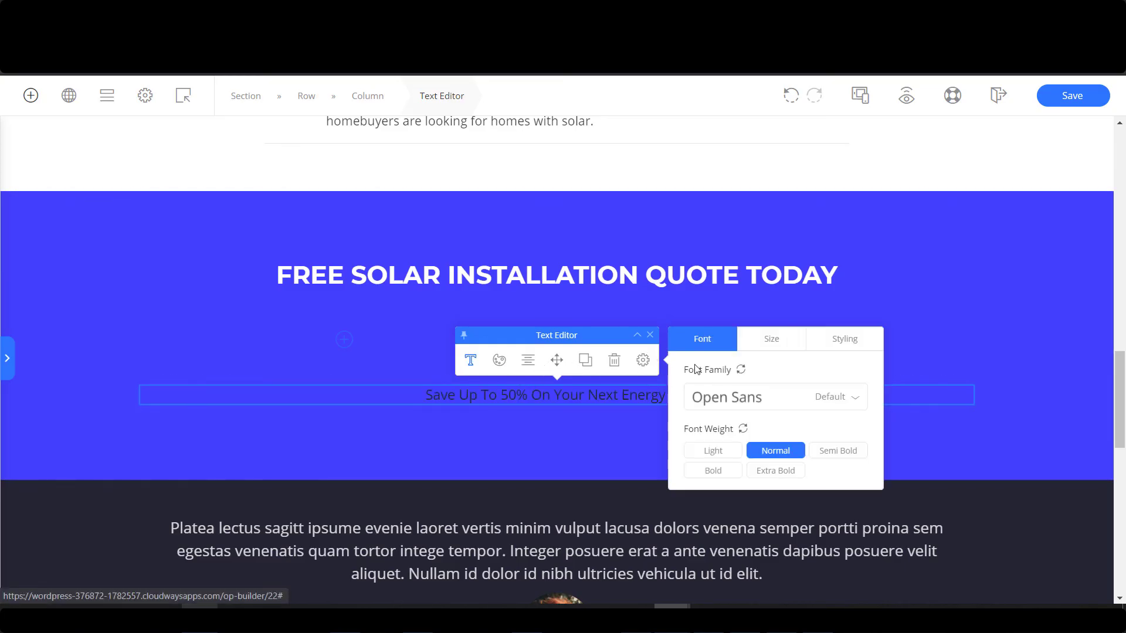
left_click(785, 350)
left_click(709, 345)
left_click(499, 360)
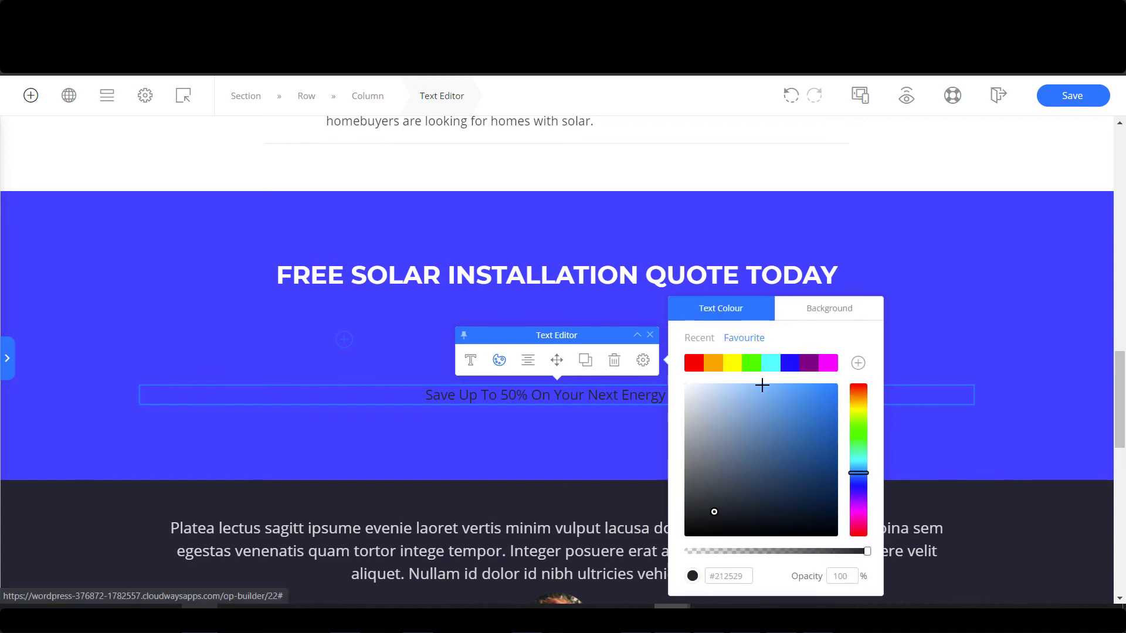
left_click(684, 383)
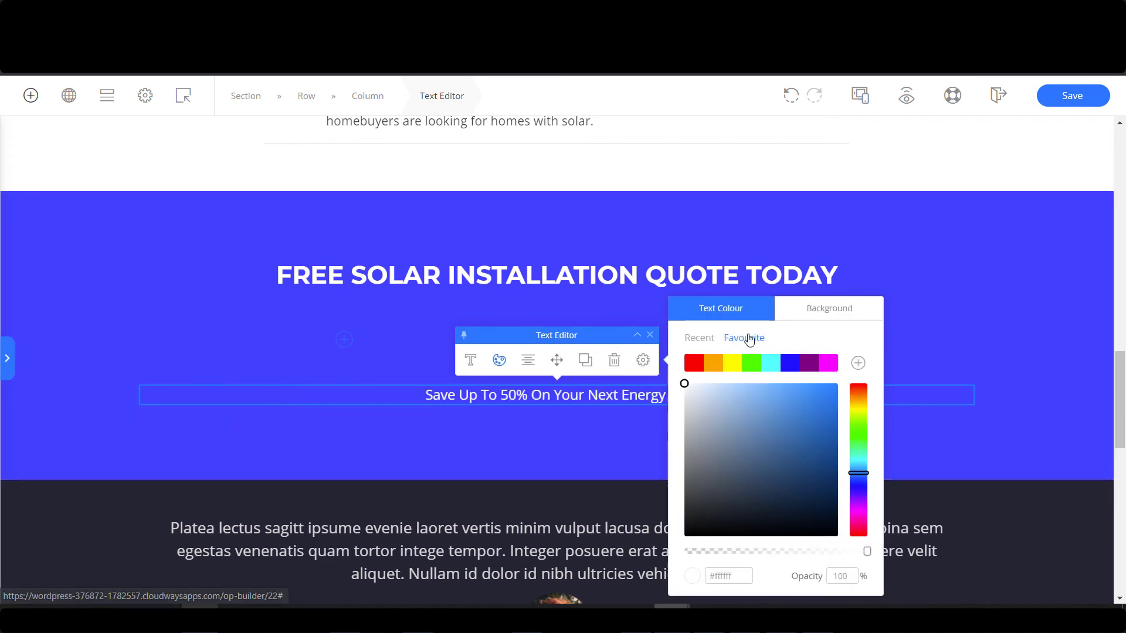
Set the caption's max width to 464 px.
left_click(643, 360)
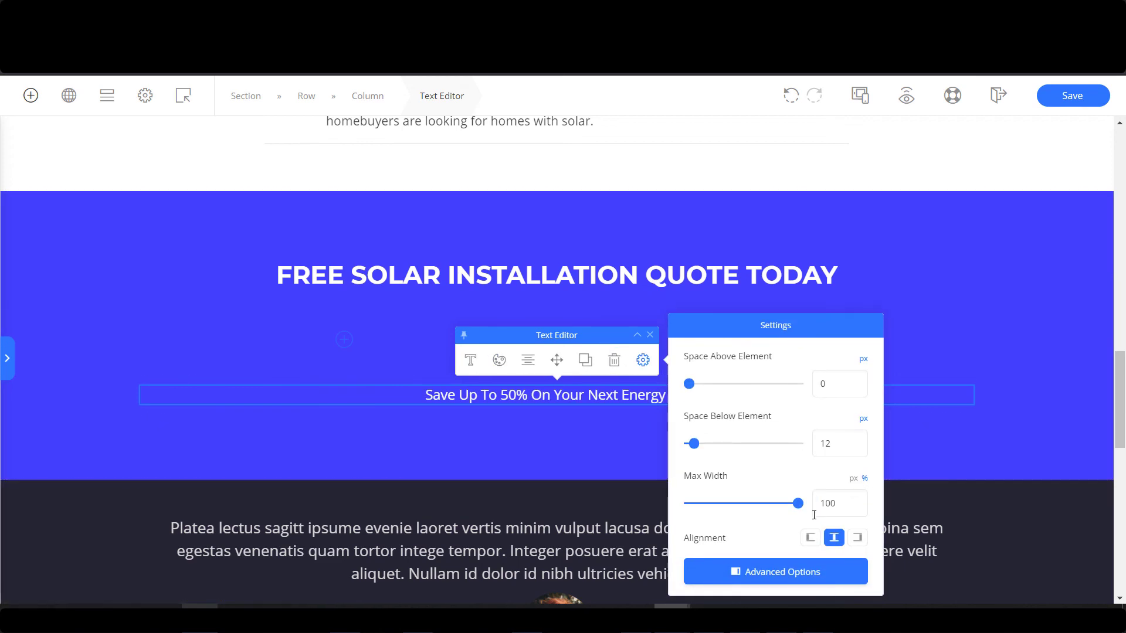
left_click(852, 478)
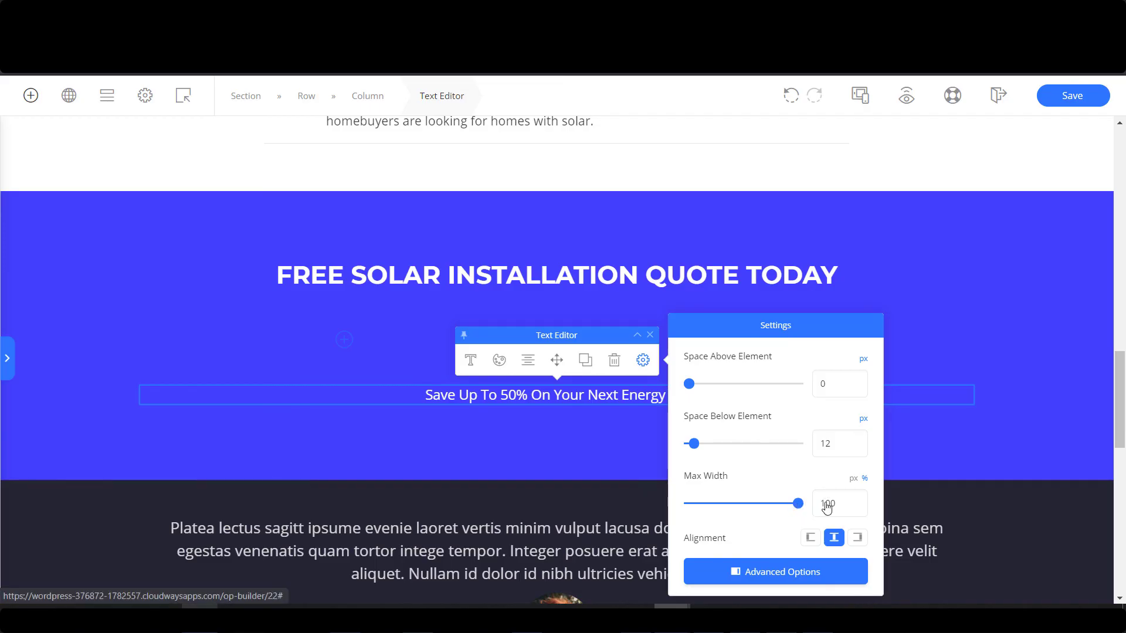
left_click(750, 503)
left_click_drag(752, 505, 714, 506)
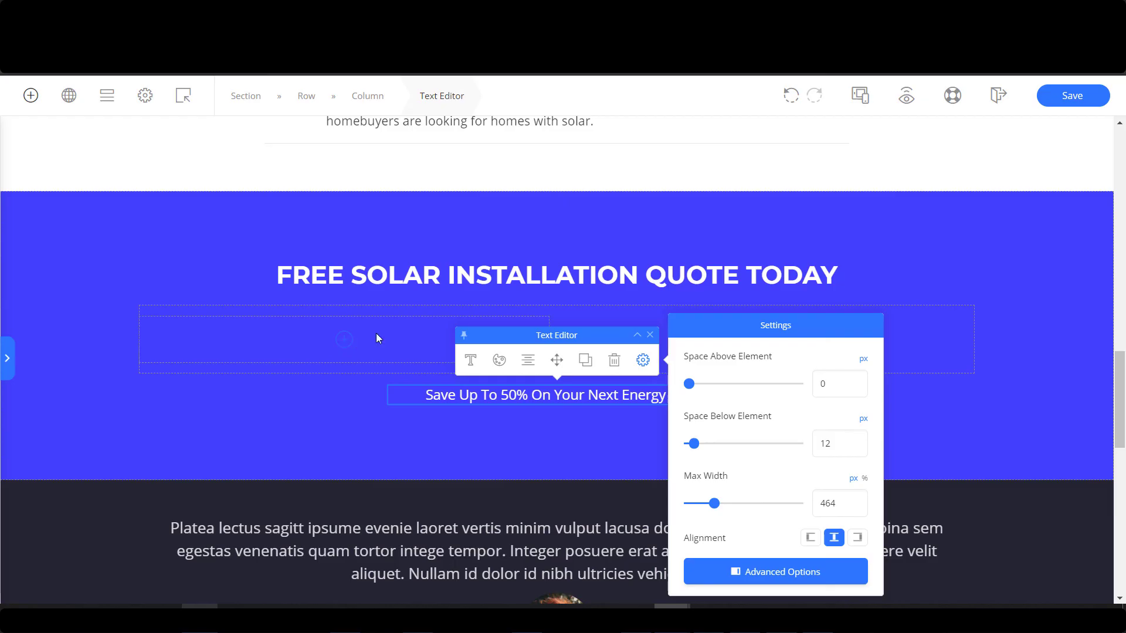
left_click(30, 94)
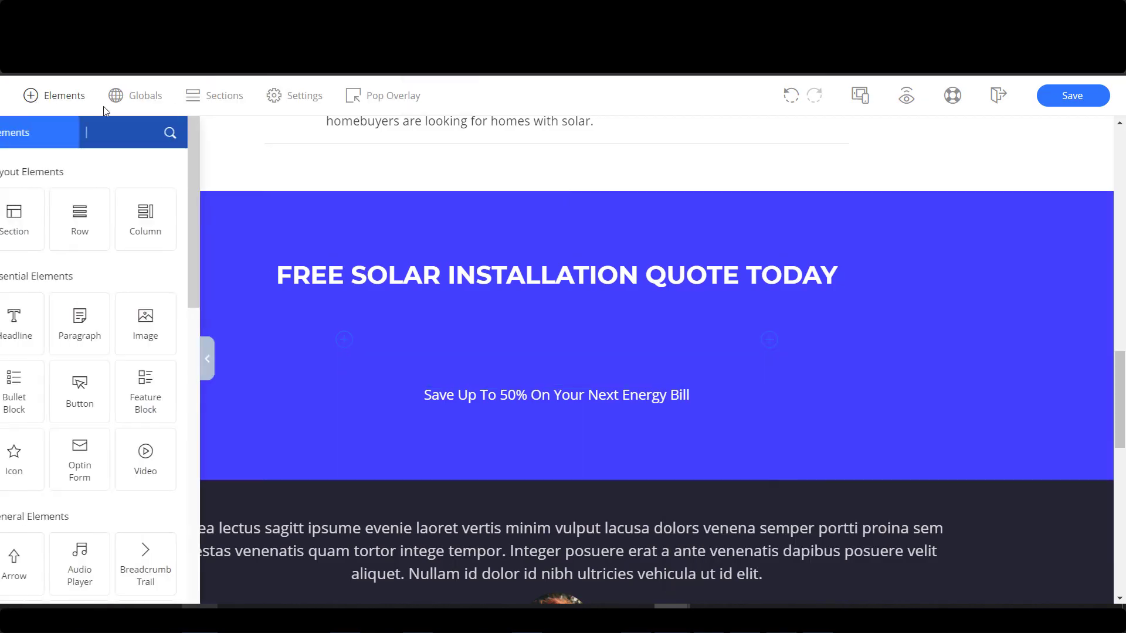
Add a button under the headline and duplicate it into the right column.
scroll(129, 302, "down", 1)
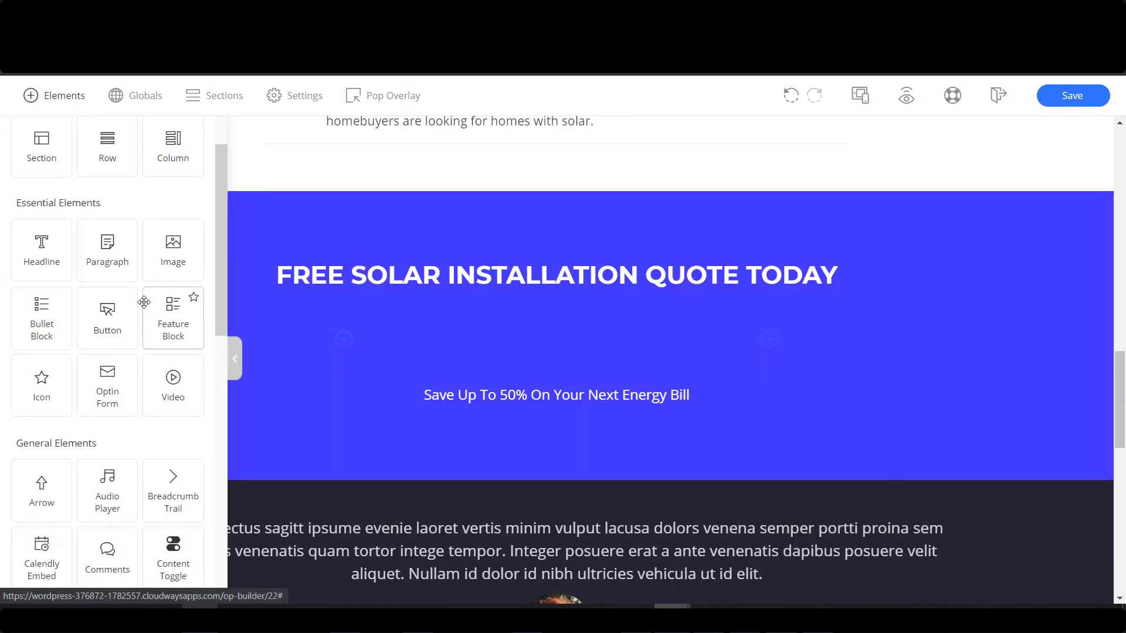
left_click_drag(108, 319, 356, 350)
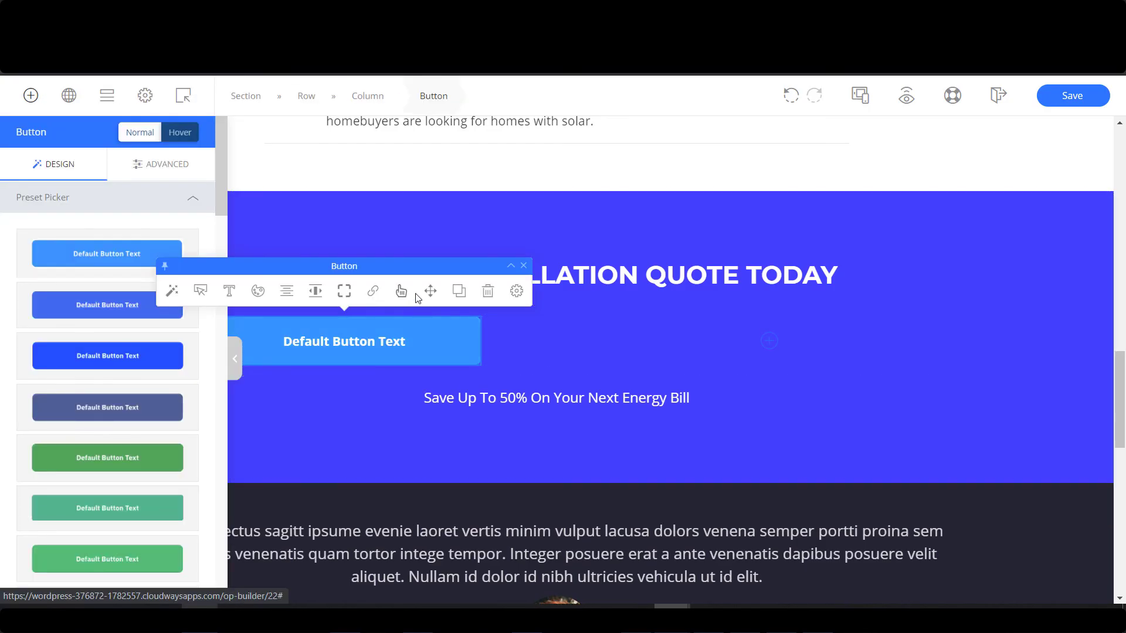
left_click(459, 291)
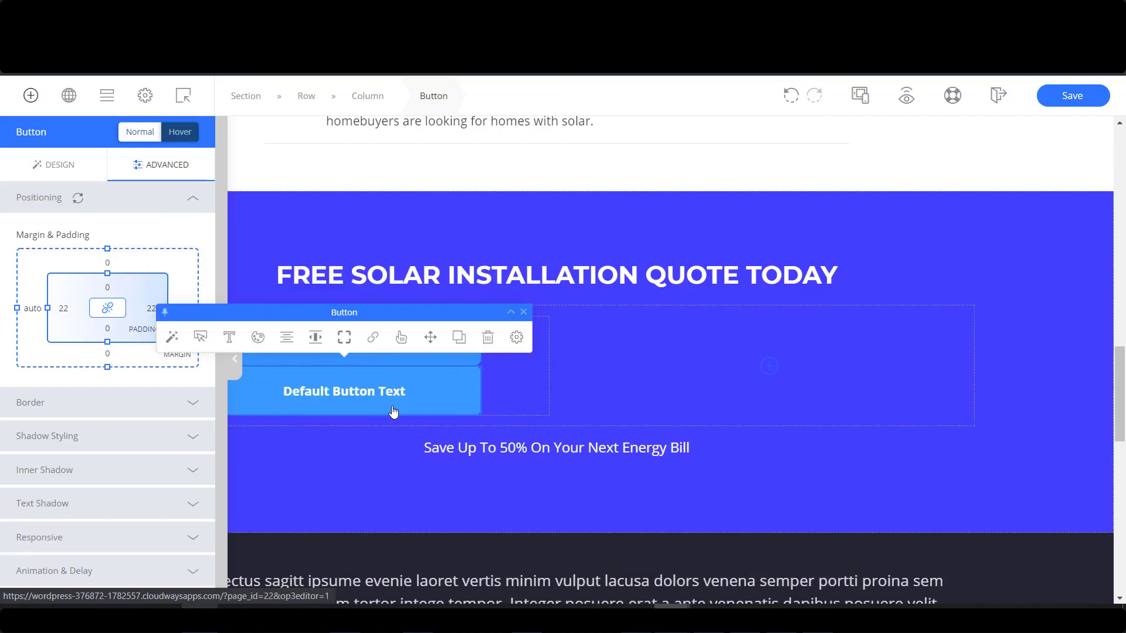
left_click_drag(434, 342, 777, 357)
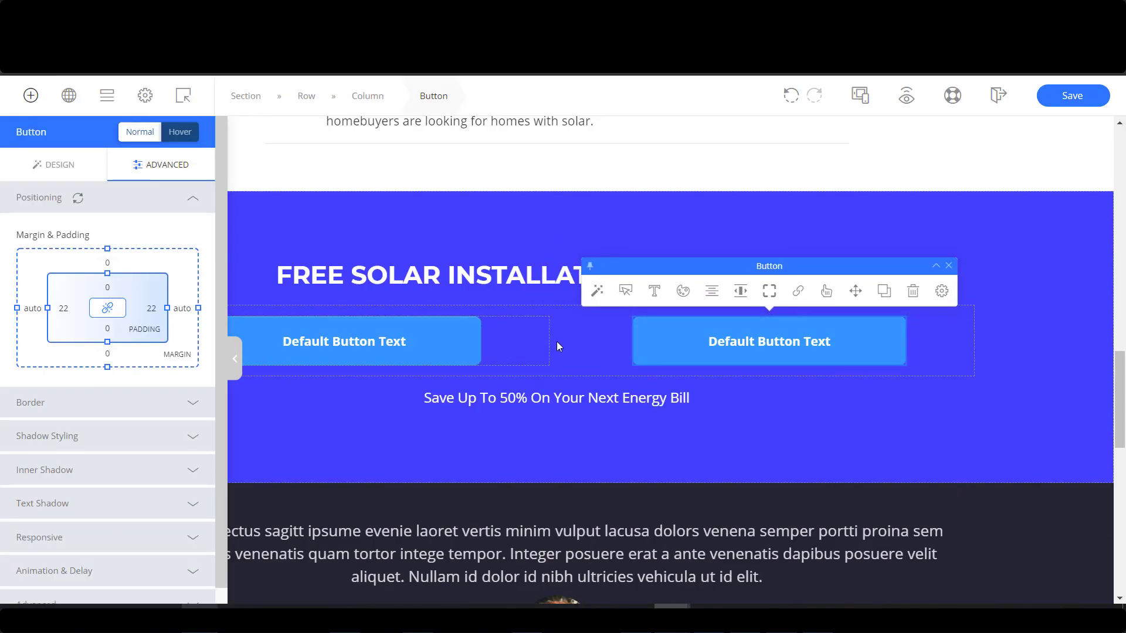
Align the left button to the right and the right button to the left.
left_click(251, 348)
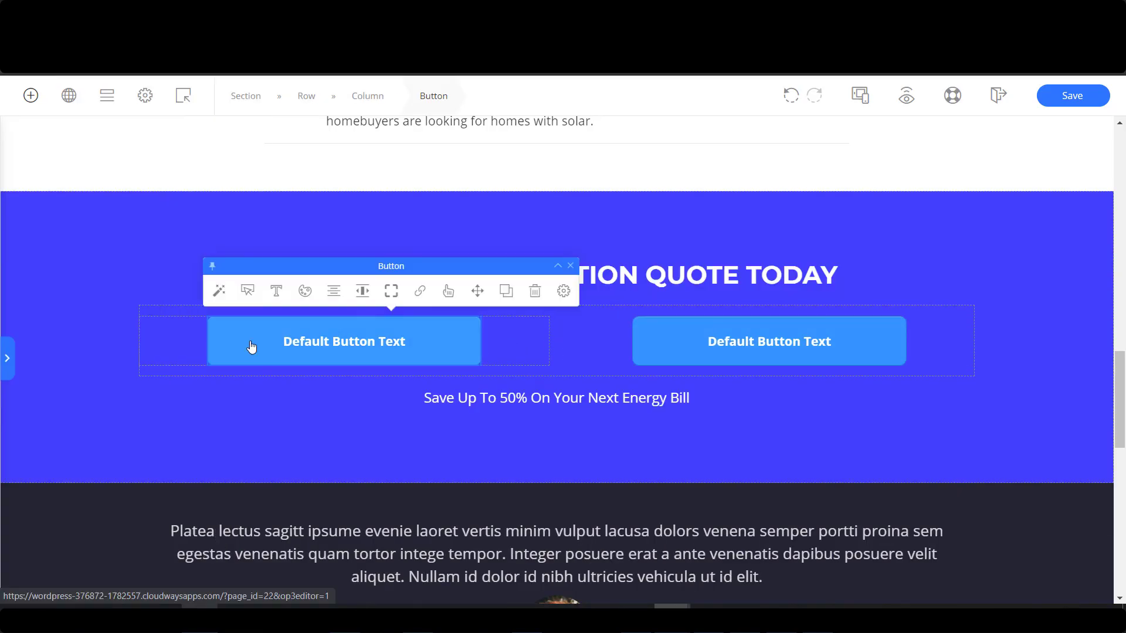
left_click(317, 293)
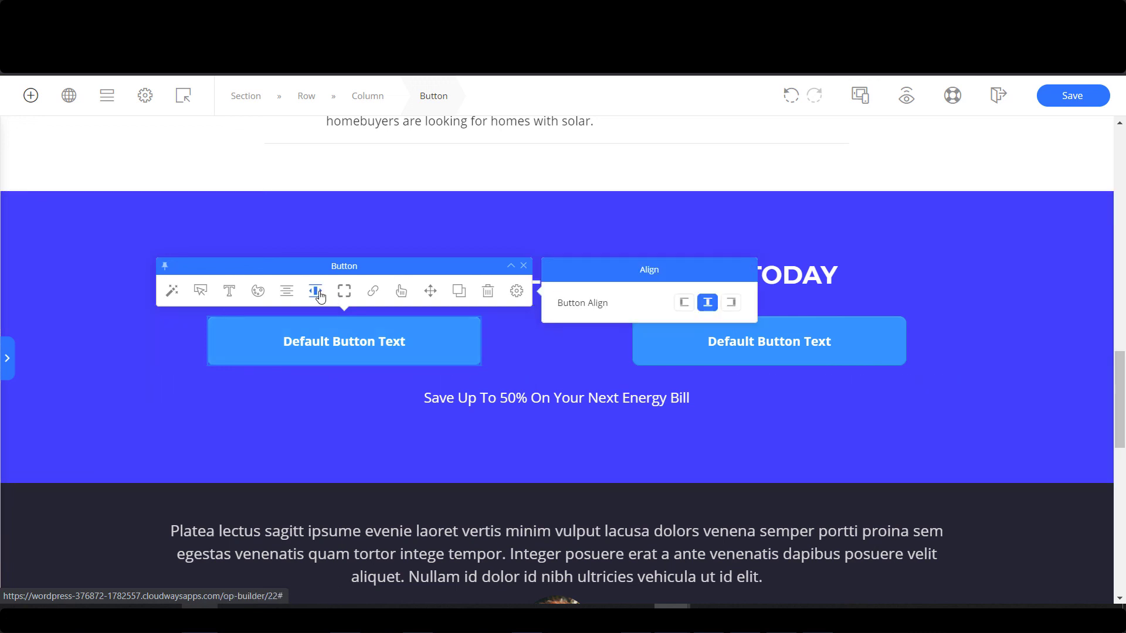
left_click(731, 303)
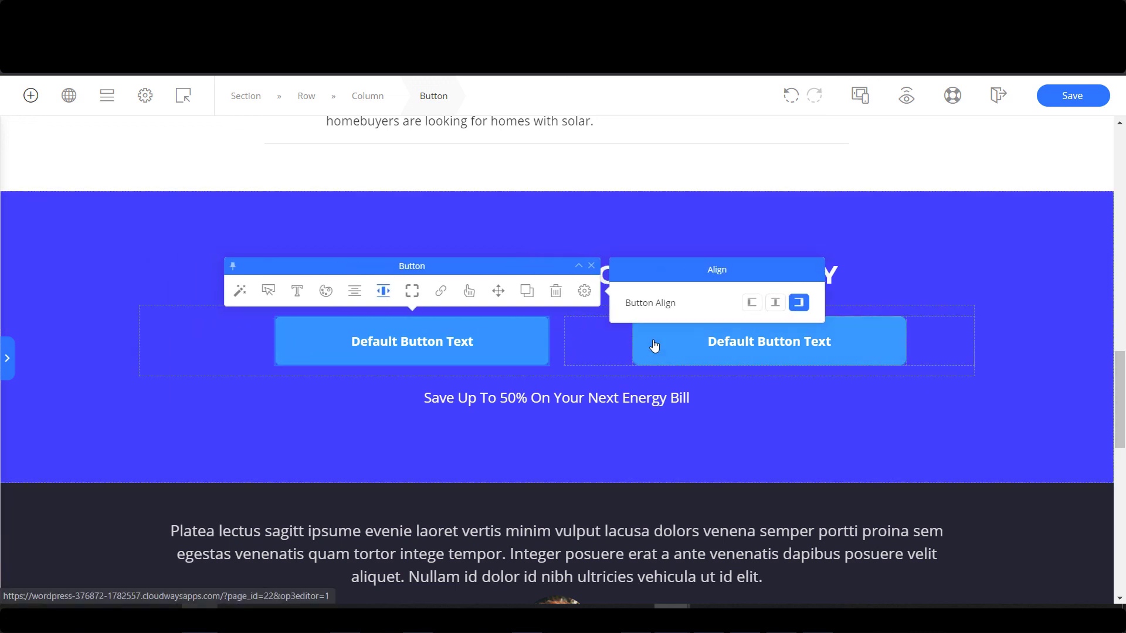
left_click(736, 327)
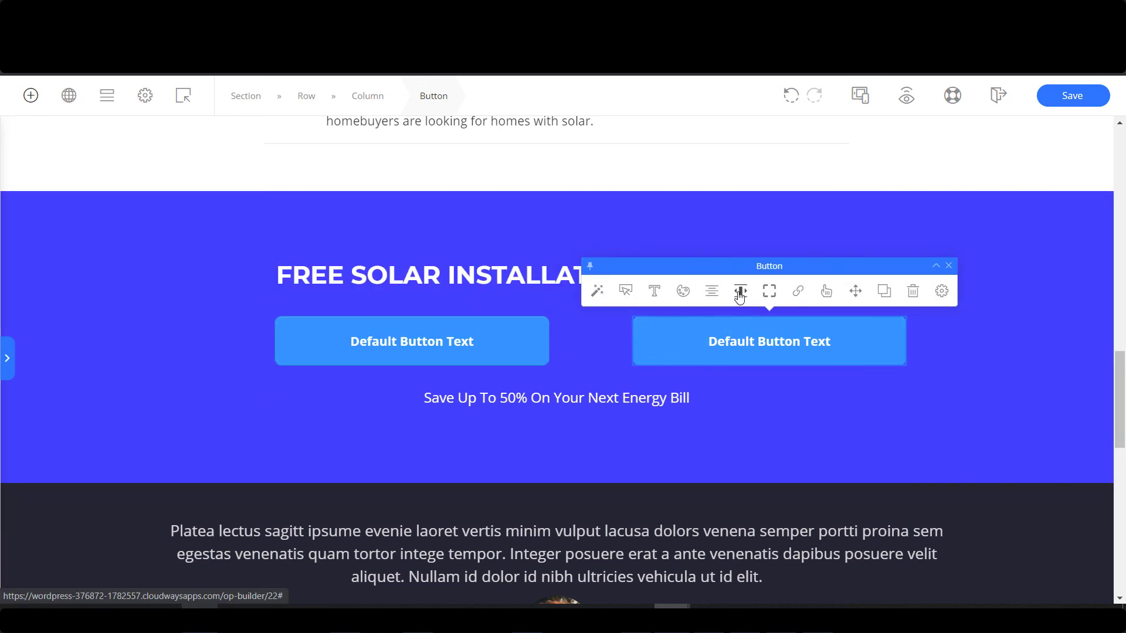
left_click(740, 291)
left_click(499, 302)
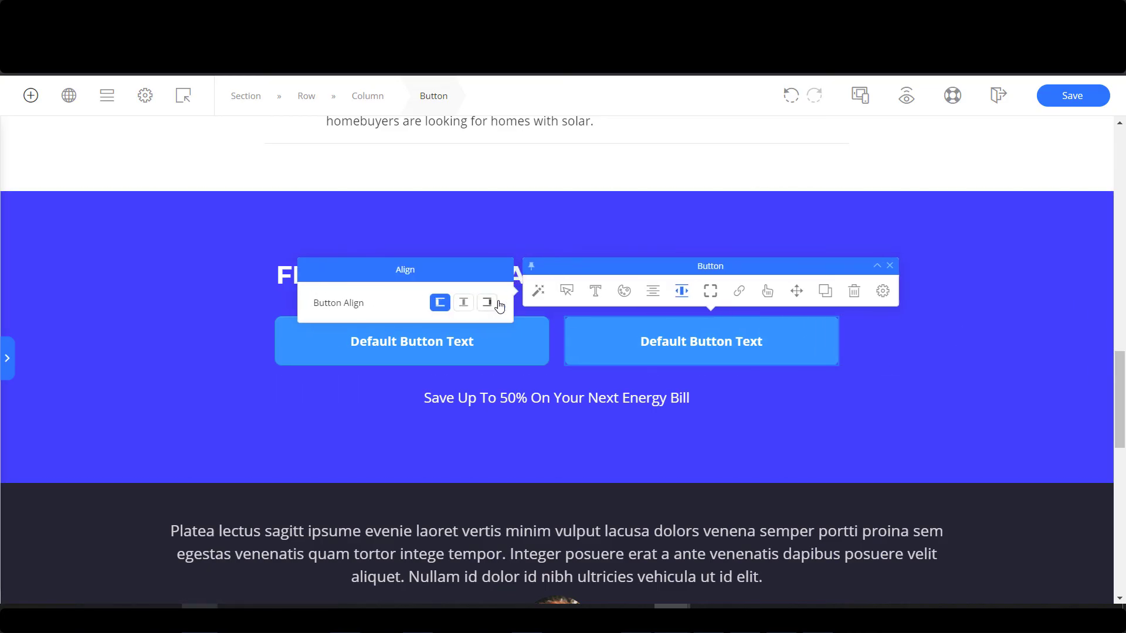
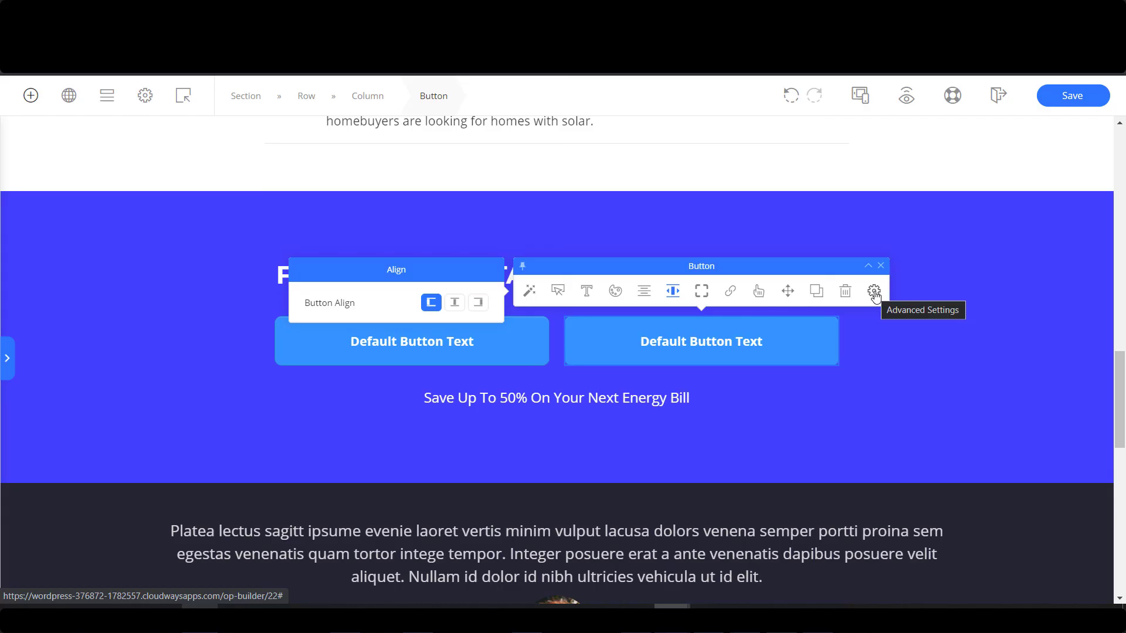
Reduce the button column's gutter from 20 to 0 so the buttons sit flush side by side.
left_click(874, 292)
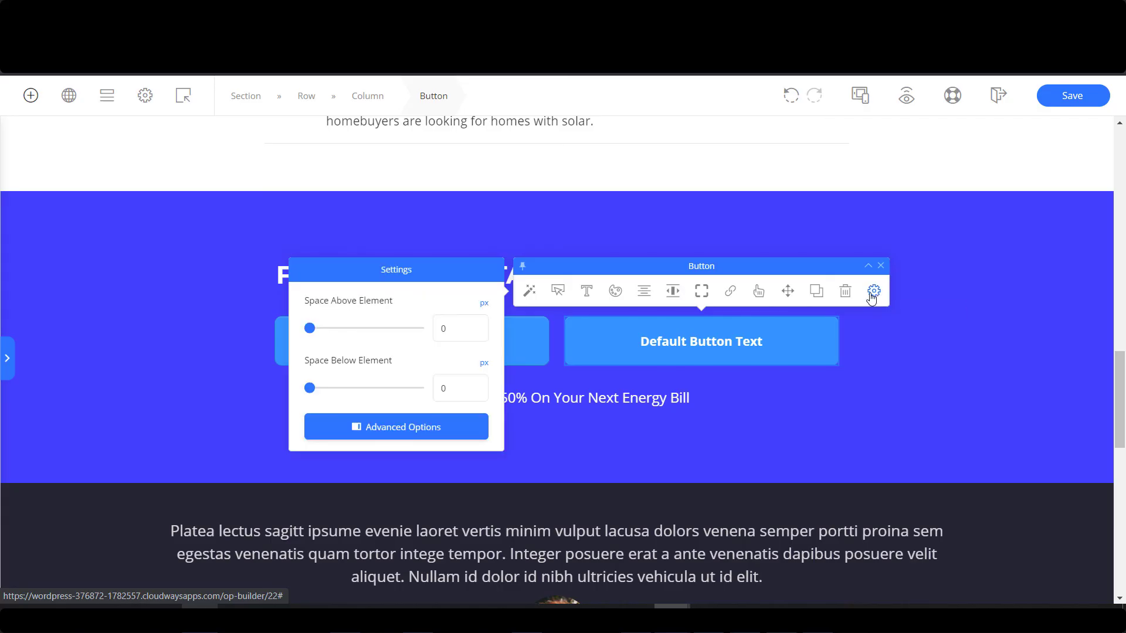
left_click(227, 348)
left_click(445, 292)
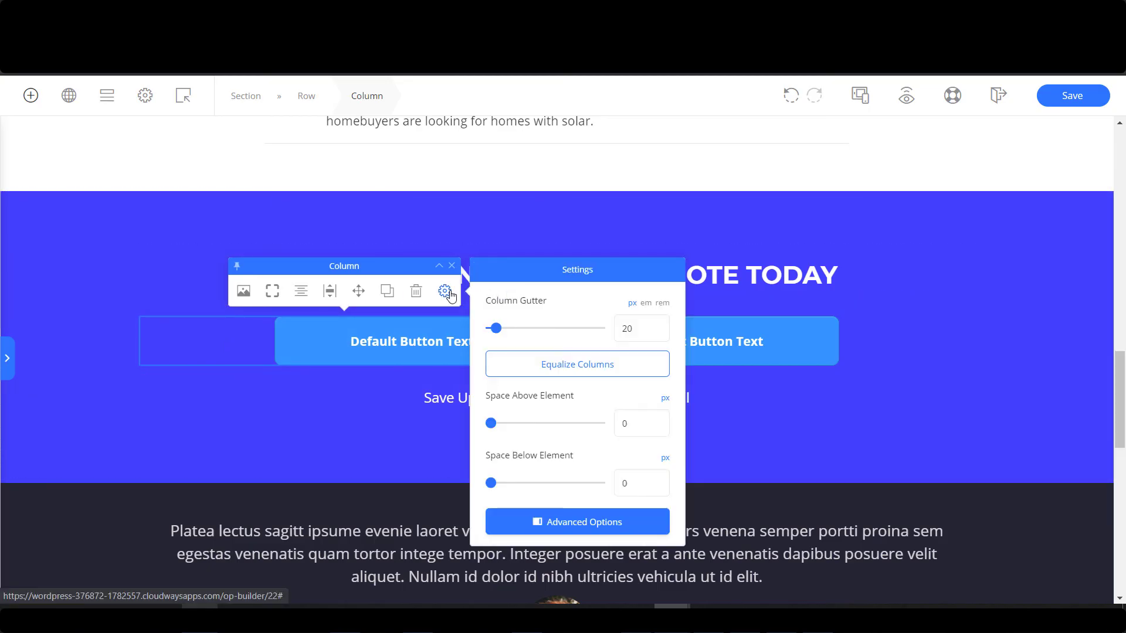
left_click_drag(495, 327, 473, 331)
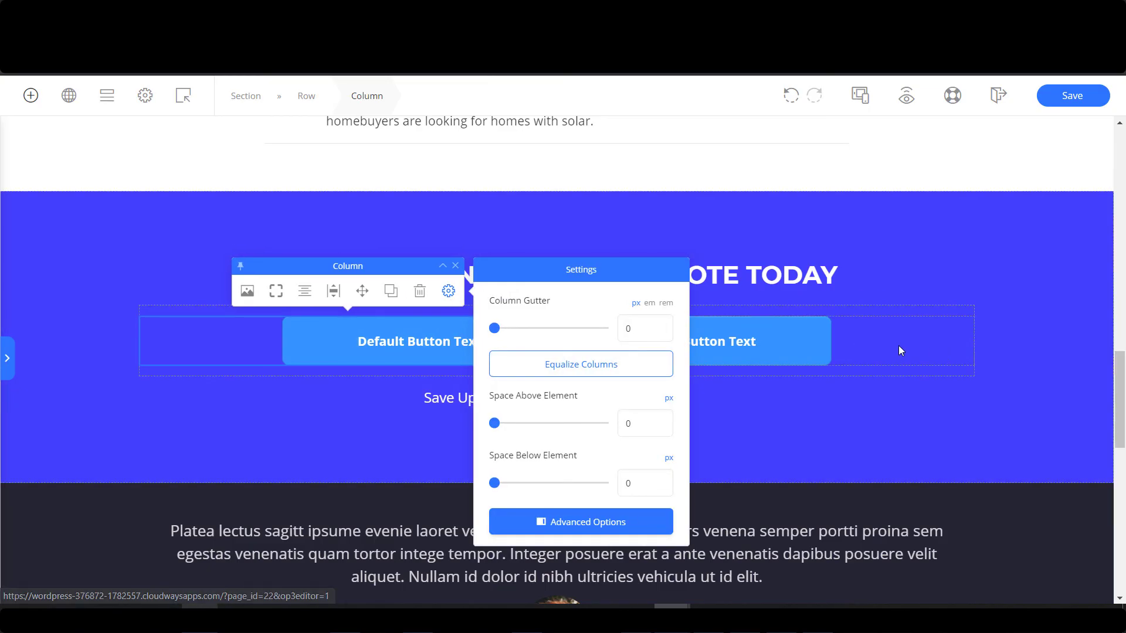
left_click(895, 360)
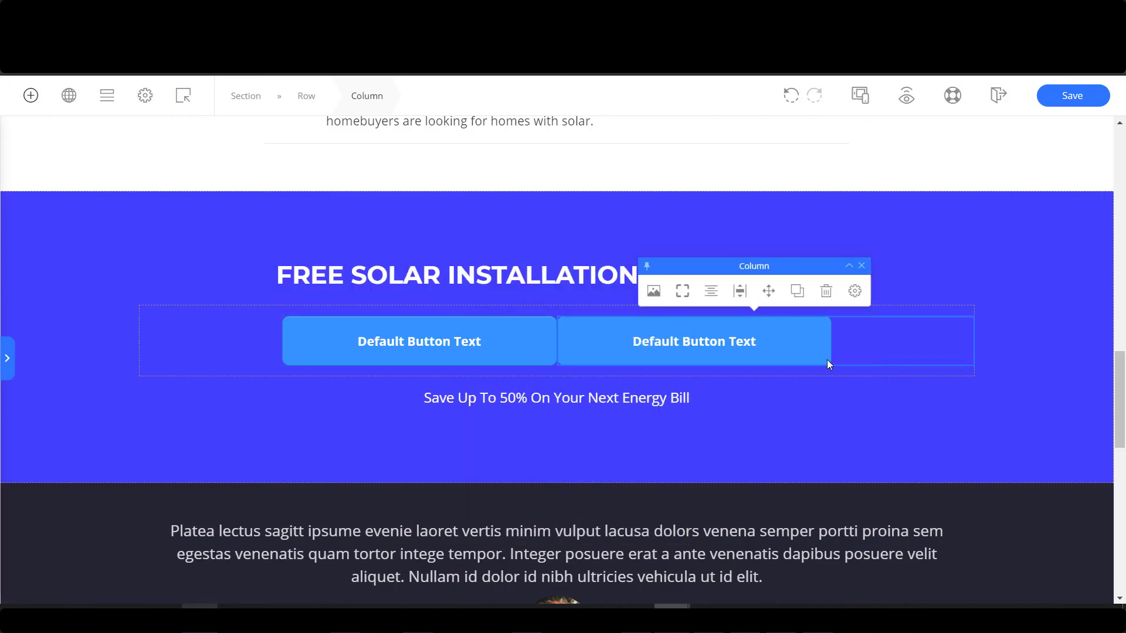
Retype the quote buttons' text as SCHEDULE APPOINTMENT and the phone number.
left_click(460, 341)
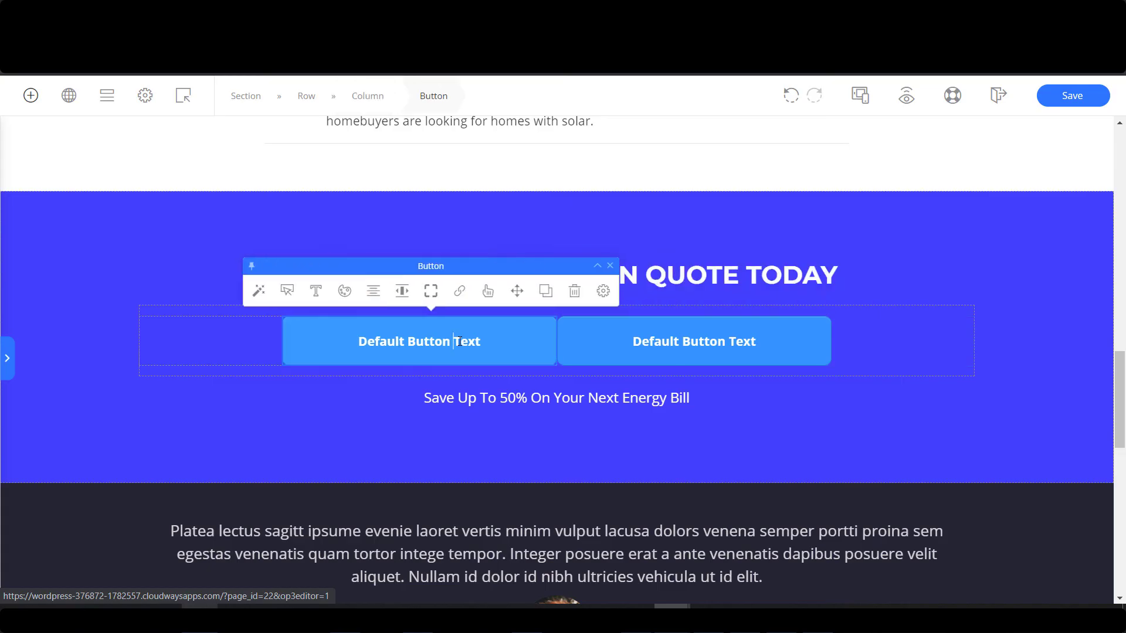
triple_click(459, 341)
type("S")
key("Caps_Lock")
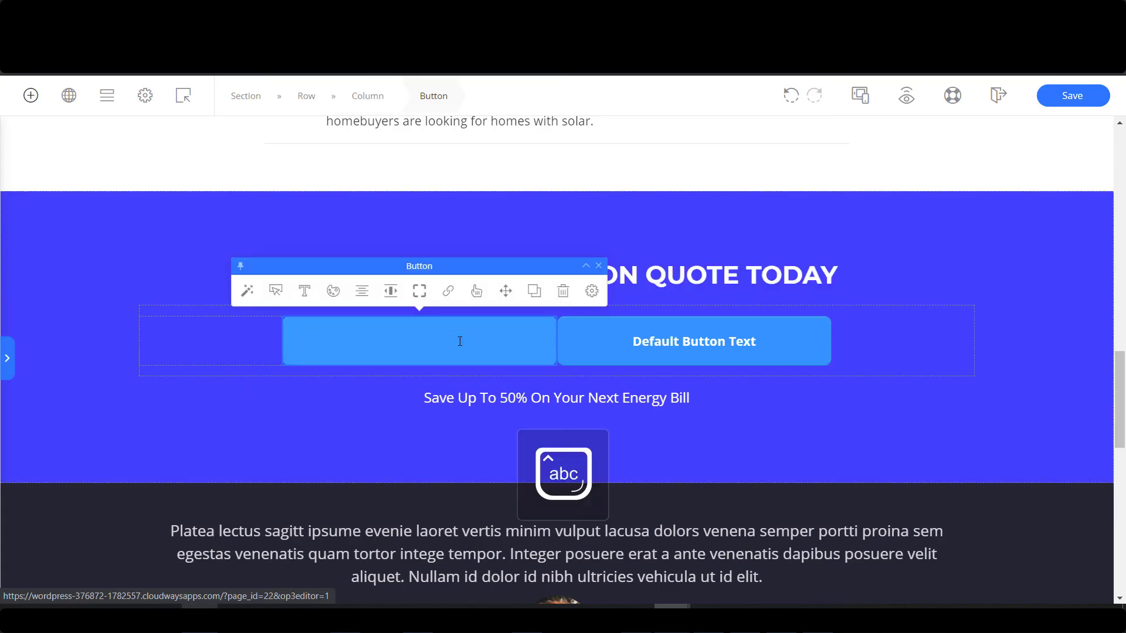
type("sched")
key("BackSpace")
key("BackSpace")
key("BackSpace")
key("BackSpace")
key("BackSpace")
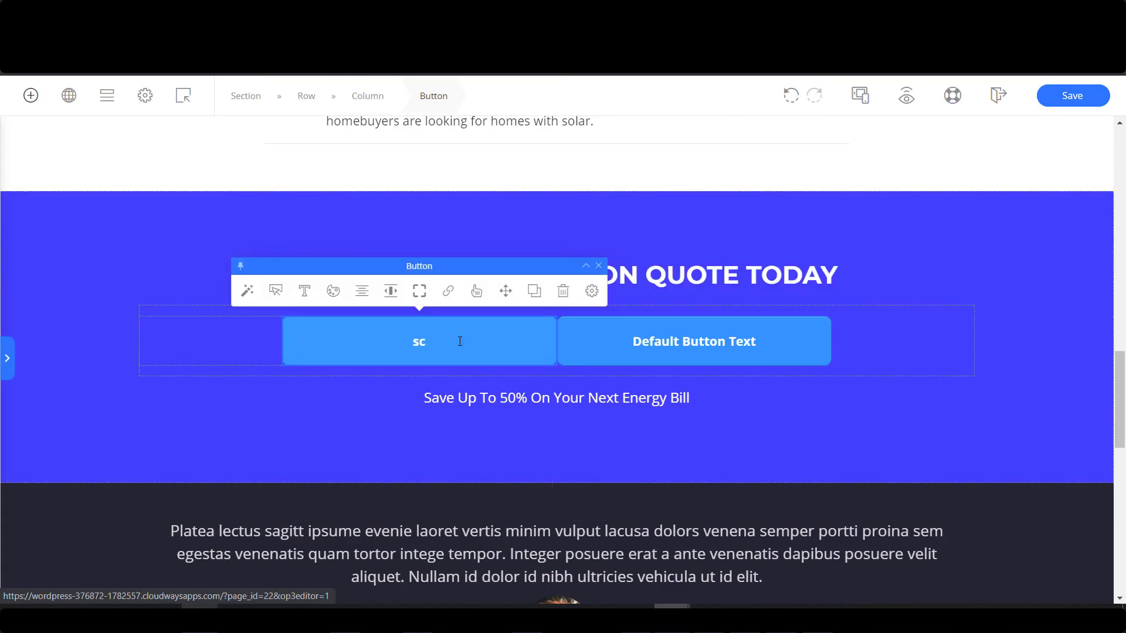
key("Caps_Lock")
type("SCHEDULE APPOINTMENT")
triple_click(684, 356)
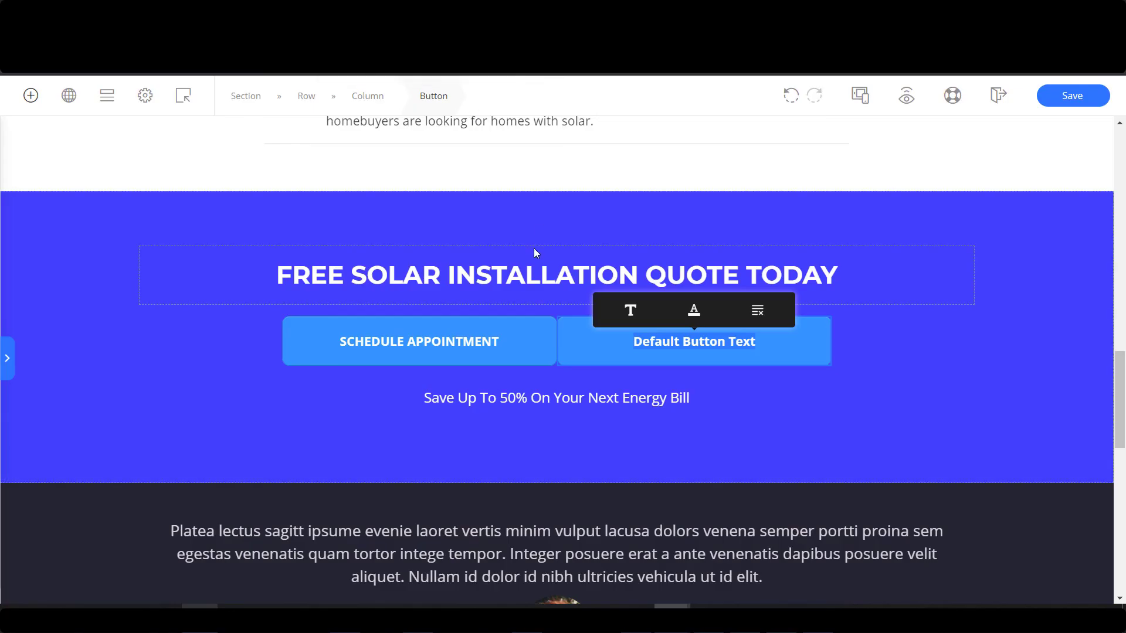
Enlarge the phone button's text to 23 px, checking the hero phone button's text size.
left_click(579, 292)
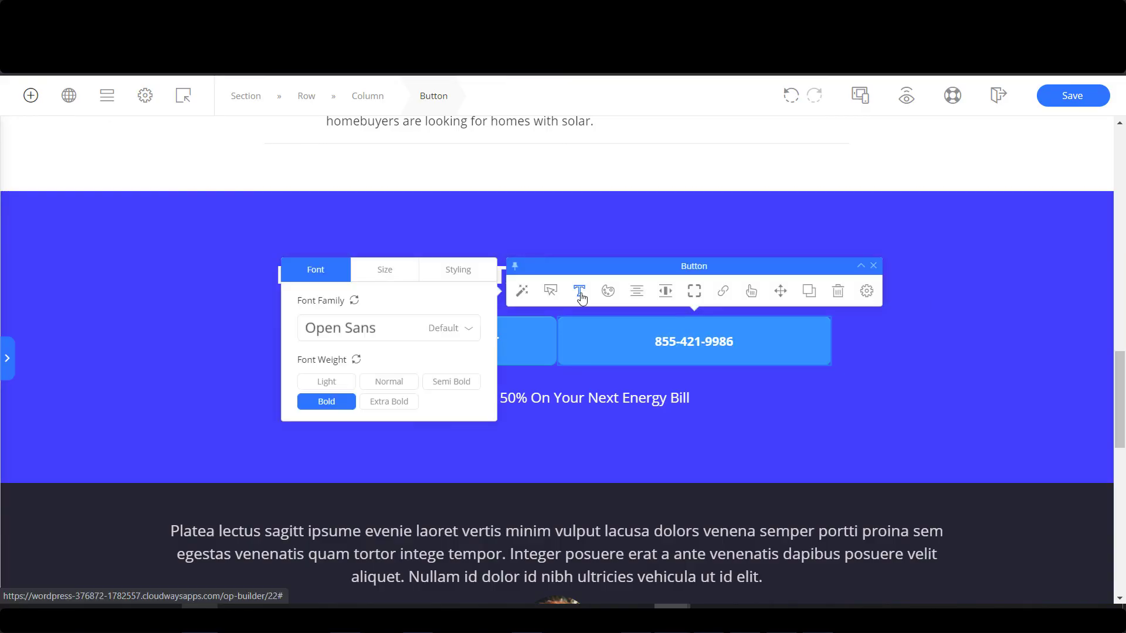
left_click(385, 269)
left_click_drag(315, 329, 327, 333)
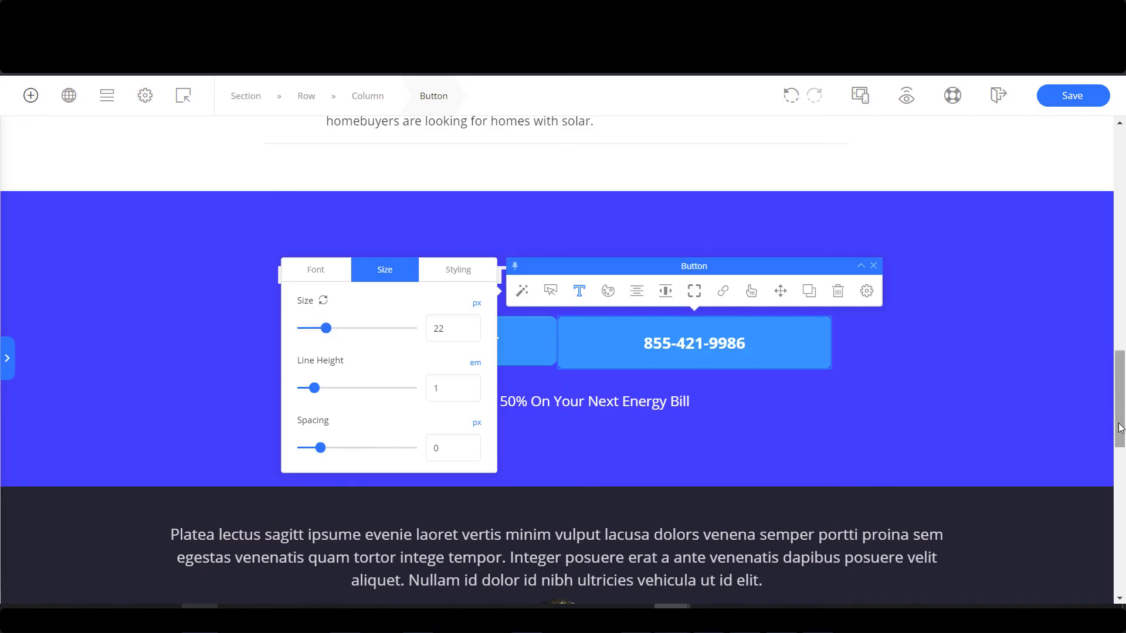
left_click_drag(1119, 417, 1119, 243)
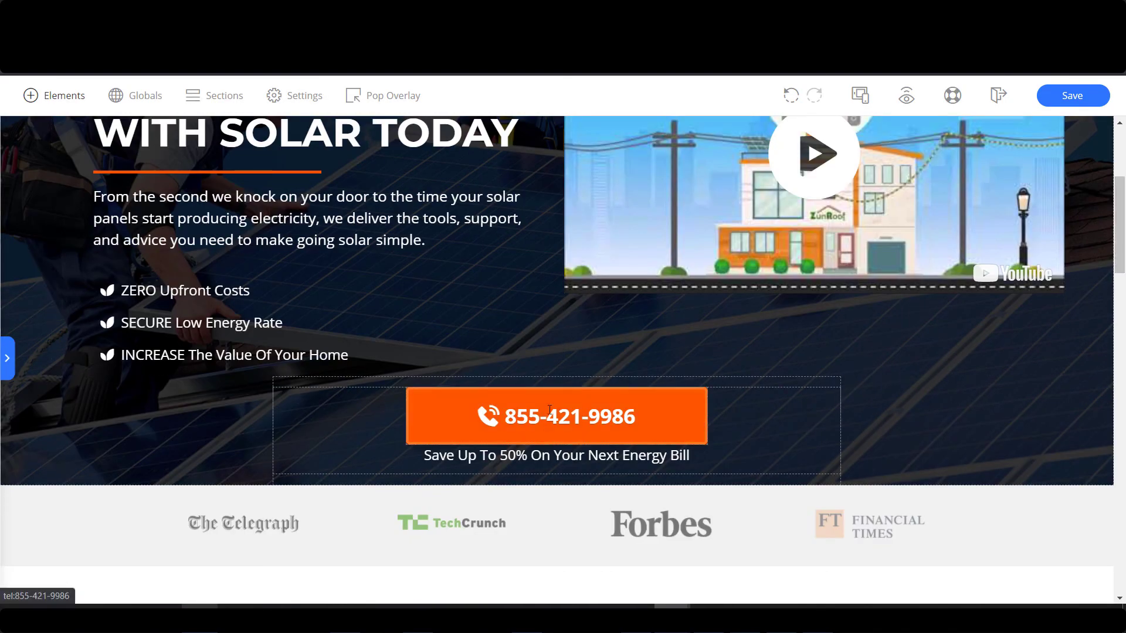
left_click(480, 419)
left_click(446, 362)
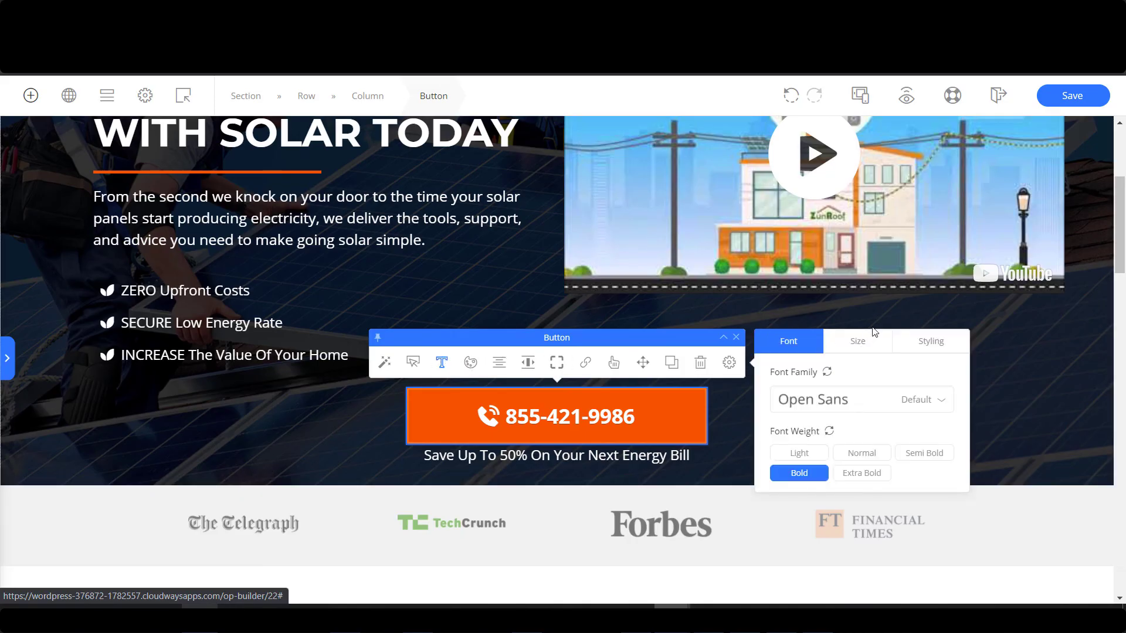
left_click(864, 344)
left_click_drag(1120, 255, 1120, 416)
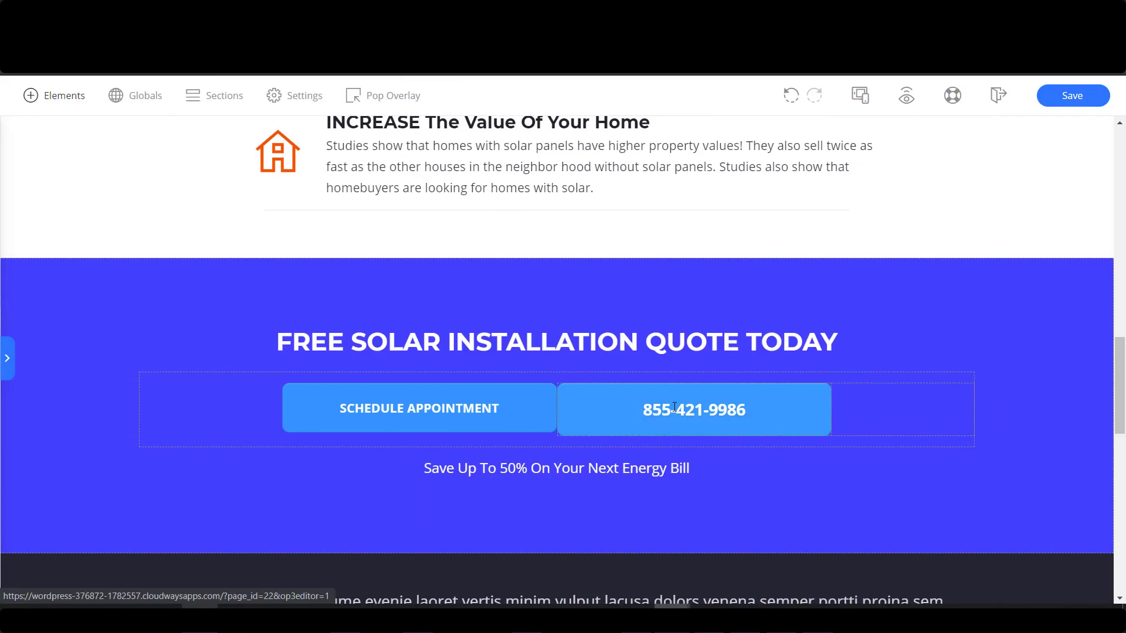
Adjust the text size of both the phone and SCHEDULE APPOINTMENT buttons.
left_click(674, 406)
left_click(578, 358)
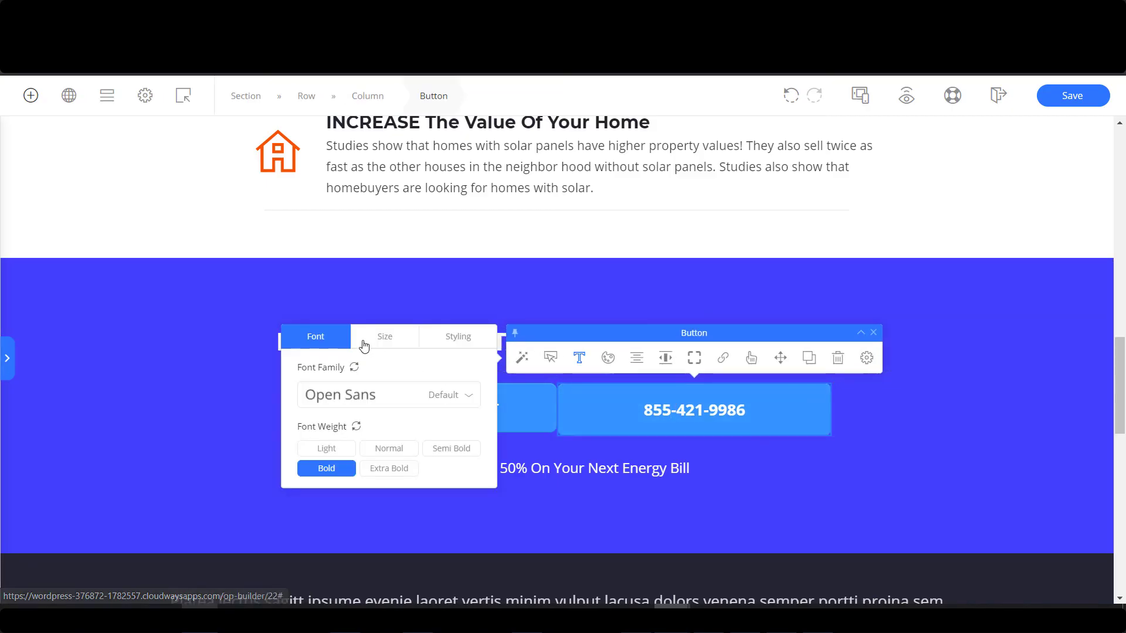
left_click(384, 336)
left_click_drag(445, 396, 427, 397)
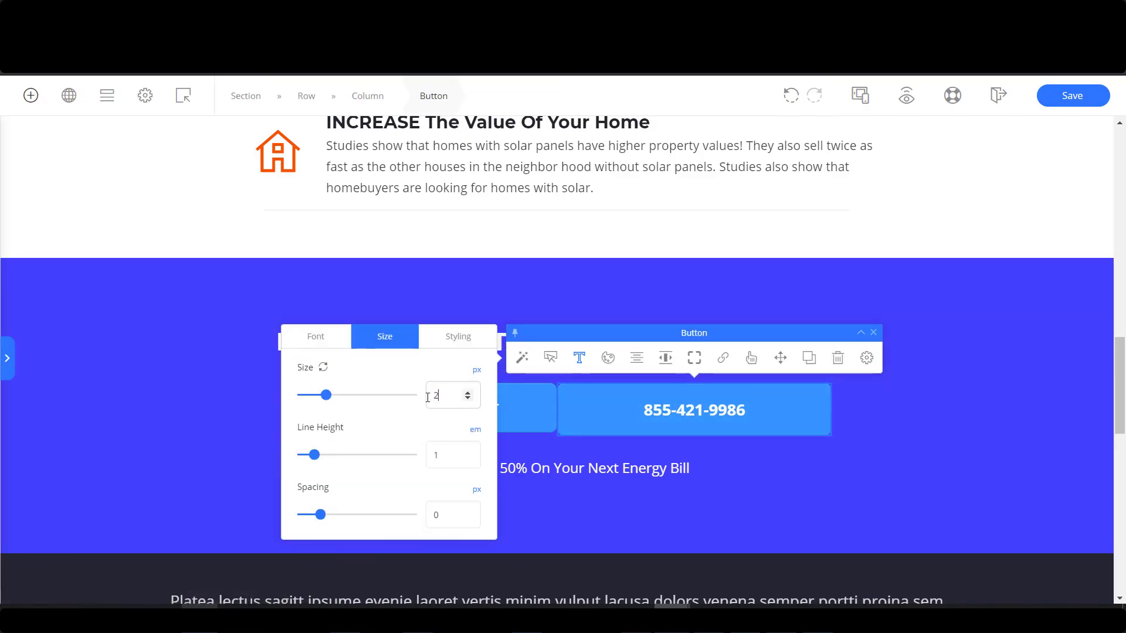
left_click(501, 411)
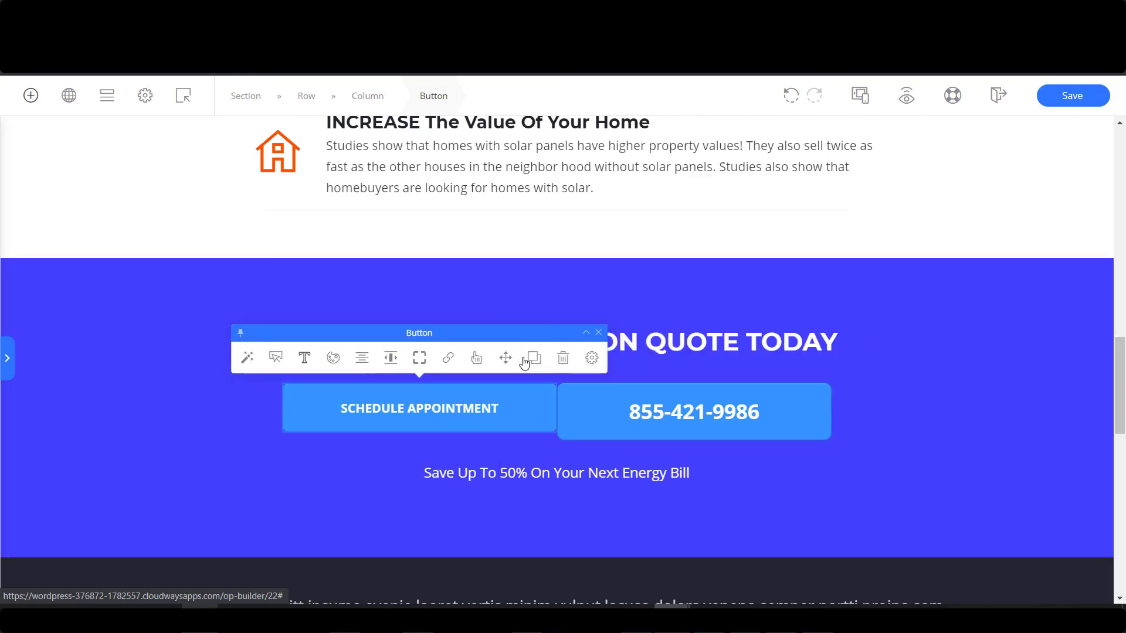
left_click(724, 343)
left_click(775, 397)
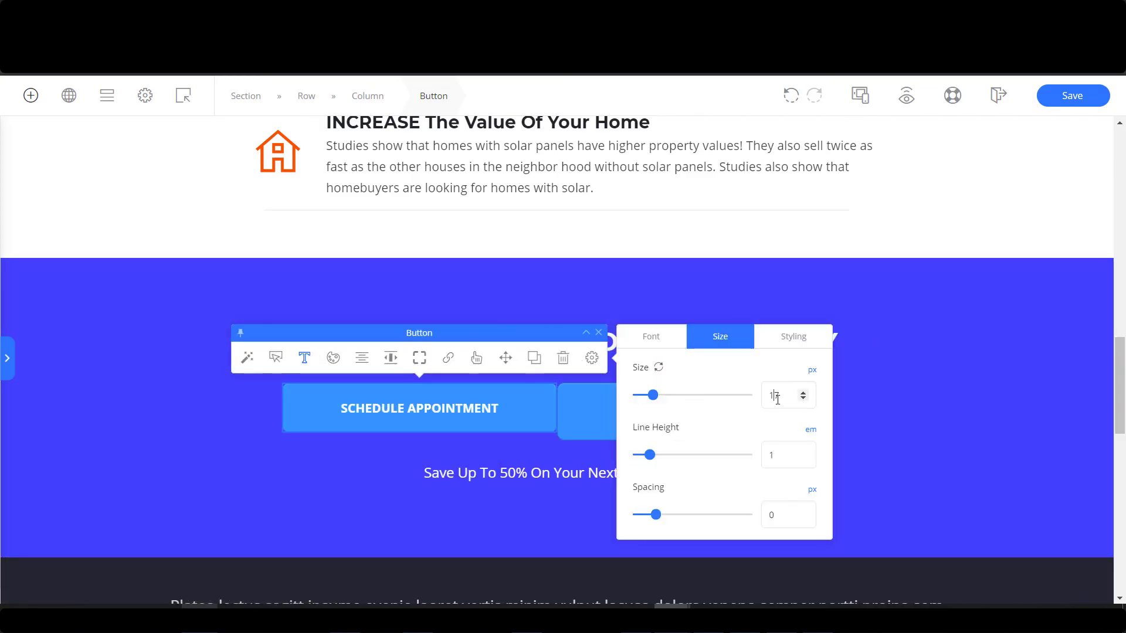
left_click_drag(788, 396, 756, 398)
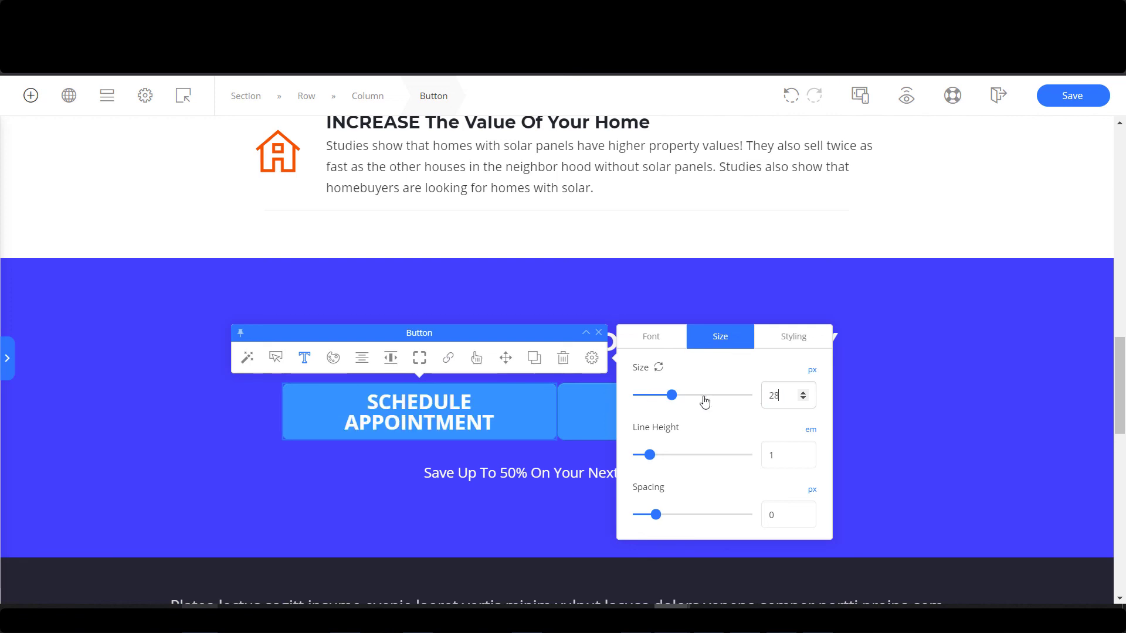
Give both quote buttons a Slightly Rounded corner style.
left_click(419, 358)
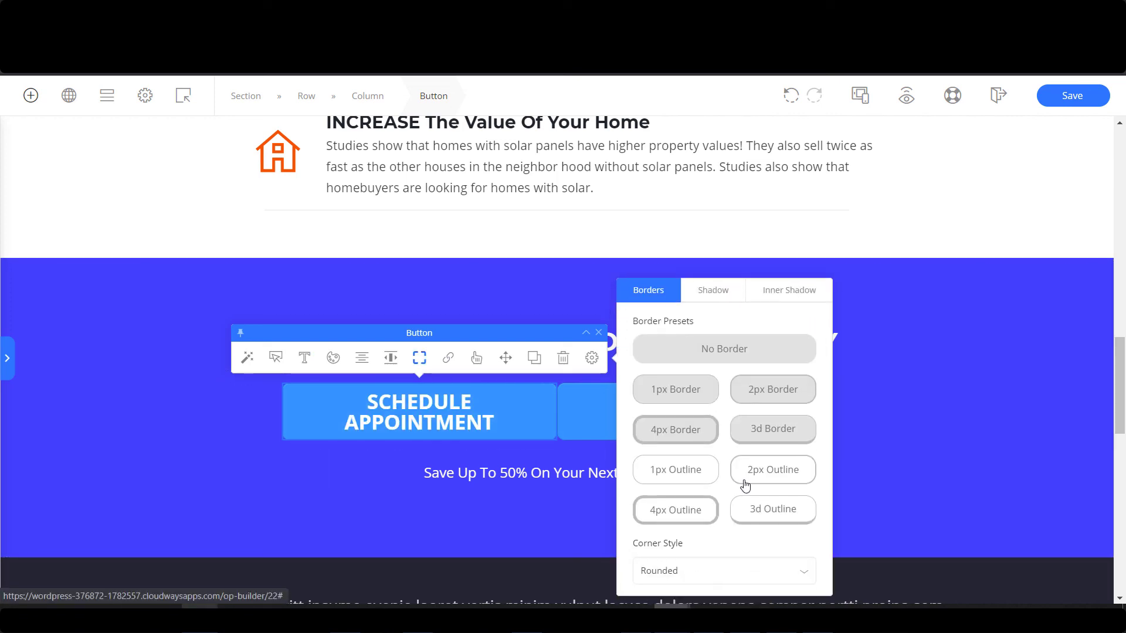
left_click(745, 572)
left_click(689, 498)
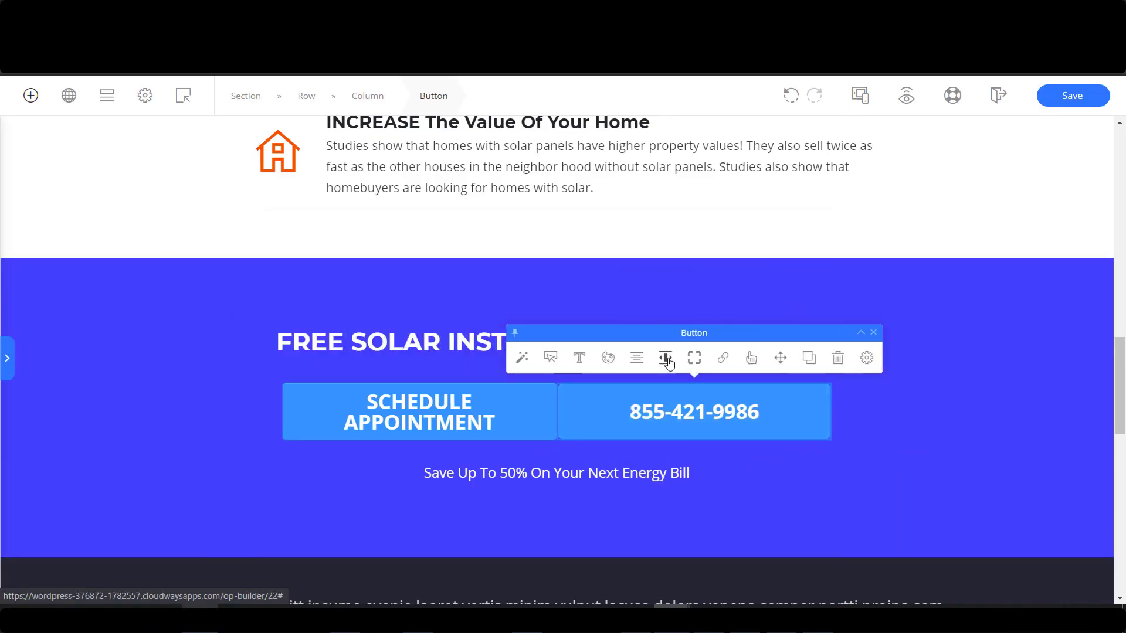
left_click(694, 358)
left_click(390, 579)
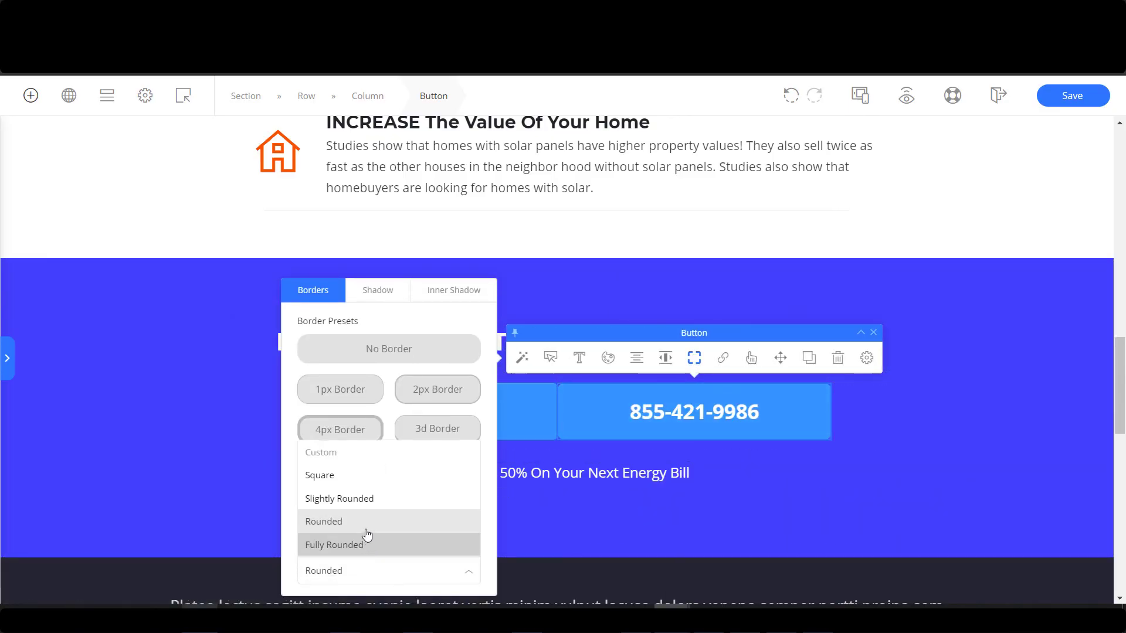
left_click(414, 500)
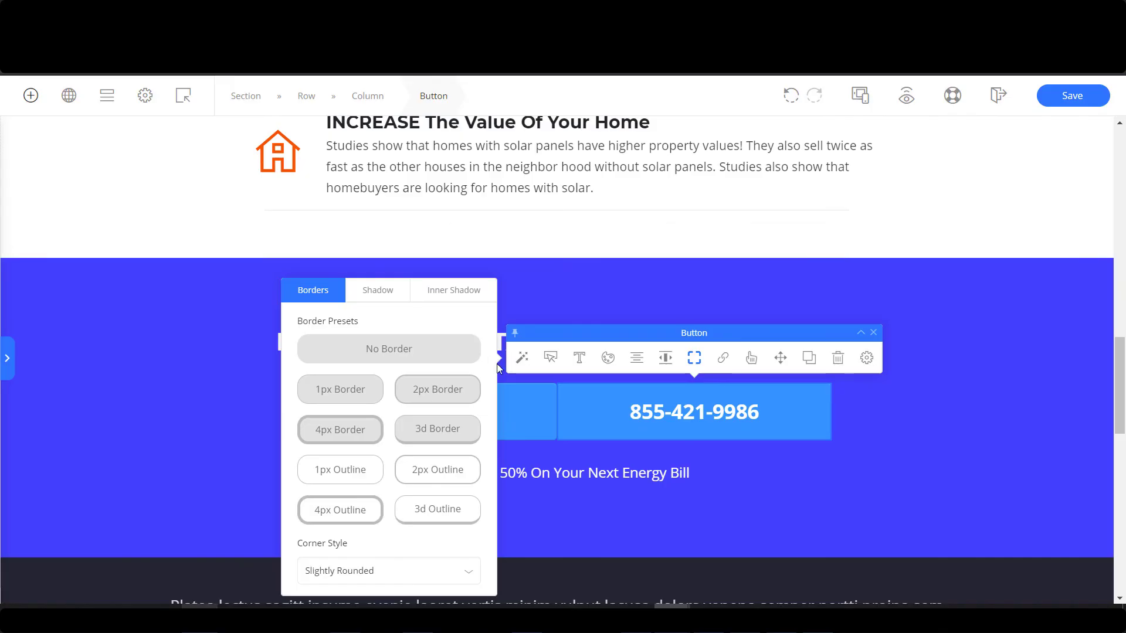
left_click(585, 420)
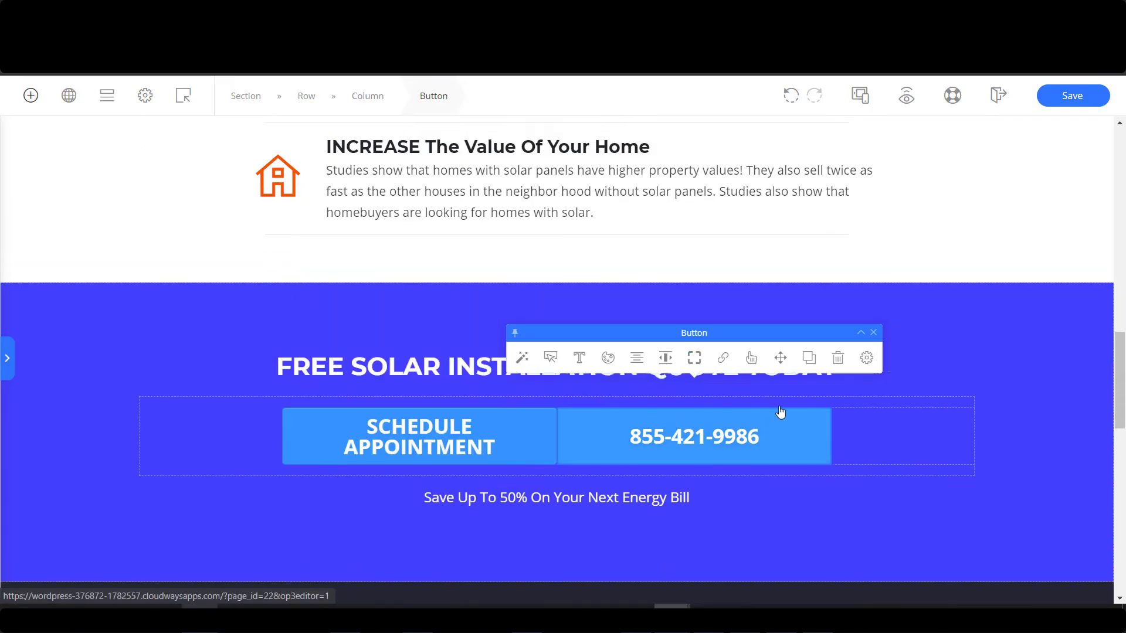
Check the hero phone button's orange #ff5300 and the quote phone button's background colour.
scroll(833, 393, "up", 10)
scroll(821, 400, "down", 10)
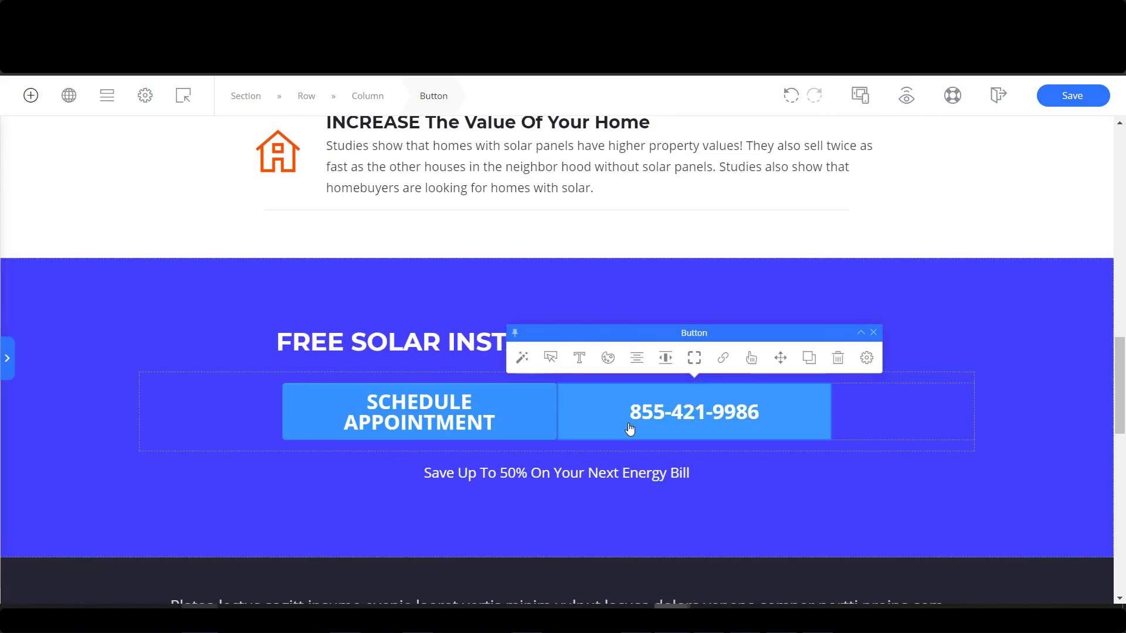
scroll(592, 419, "up", 7)
scroll(580, 268, "up", 4)
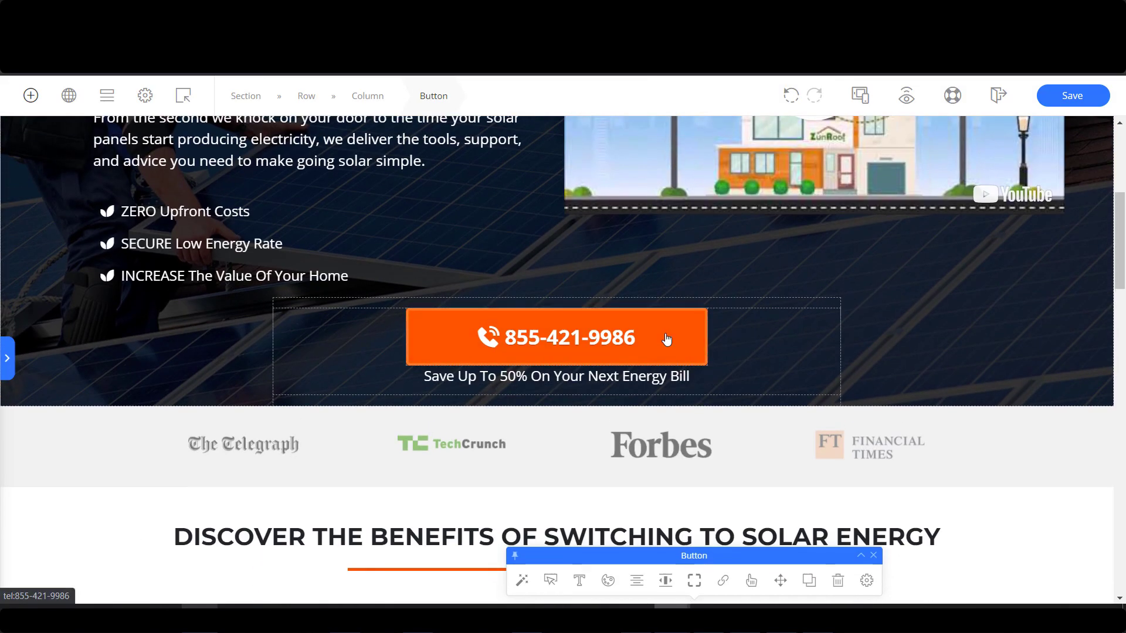
left_click(667, 339)
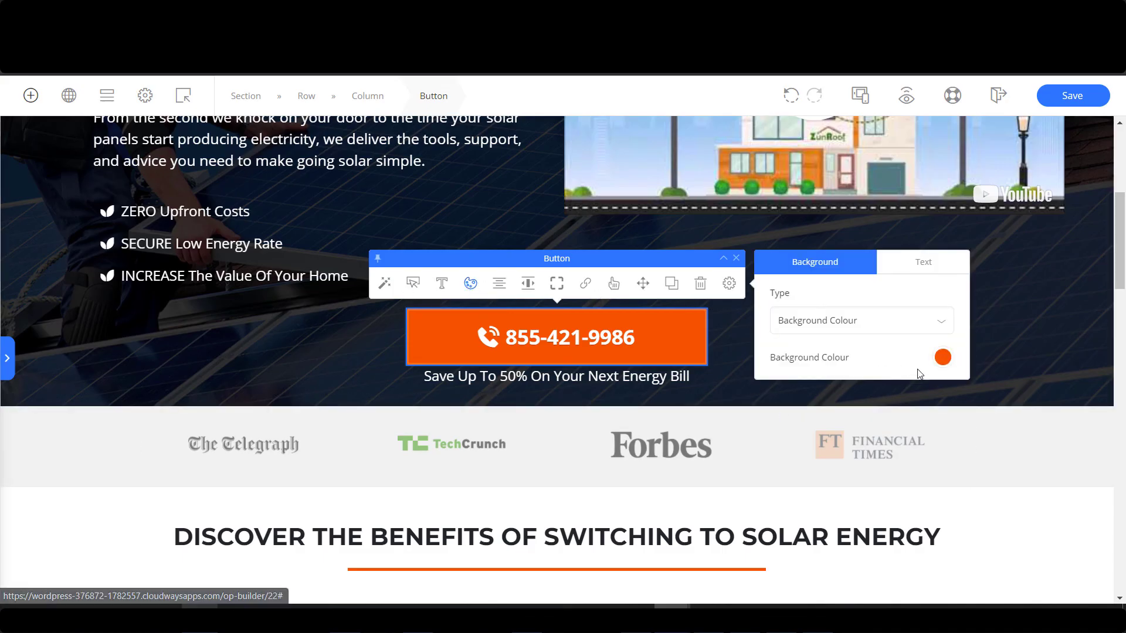
left_click(942, 357)
left_click_drag(796, 458, 754, 457)
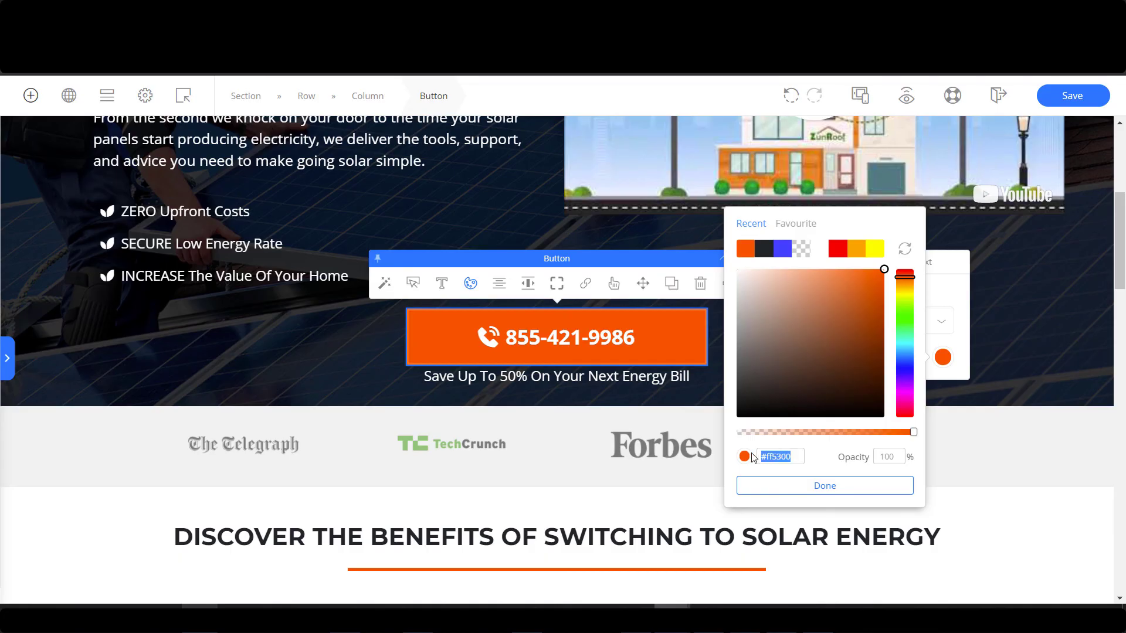
left_click(825, 486)
scroll(593, 533, "down", 12)
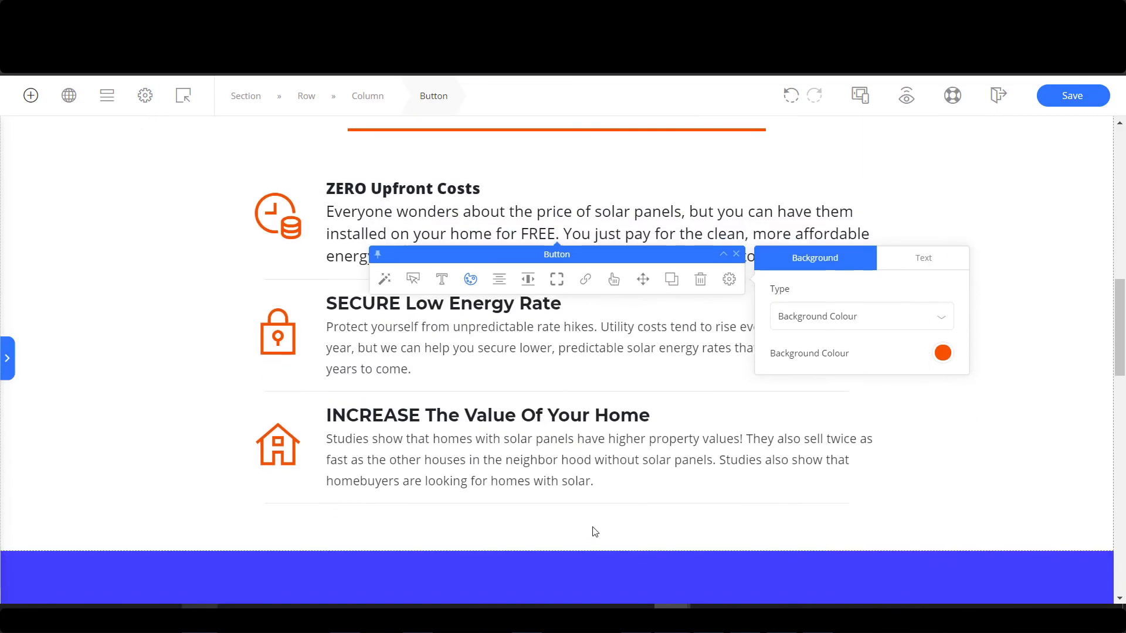
left_click(697, 472)
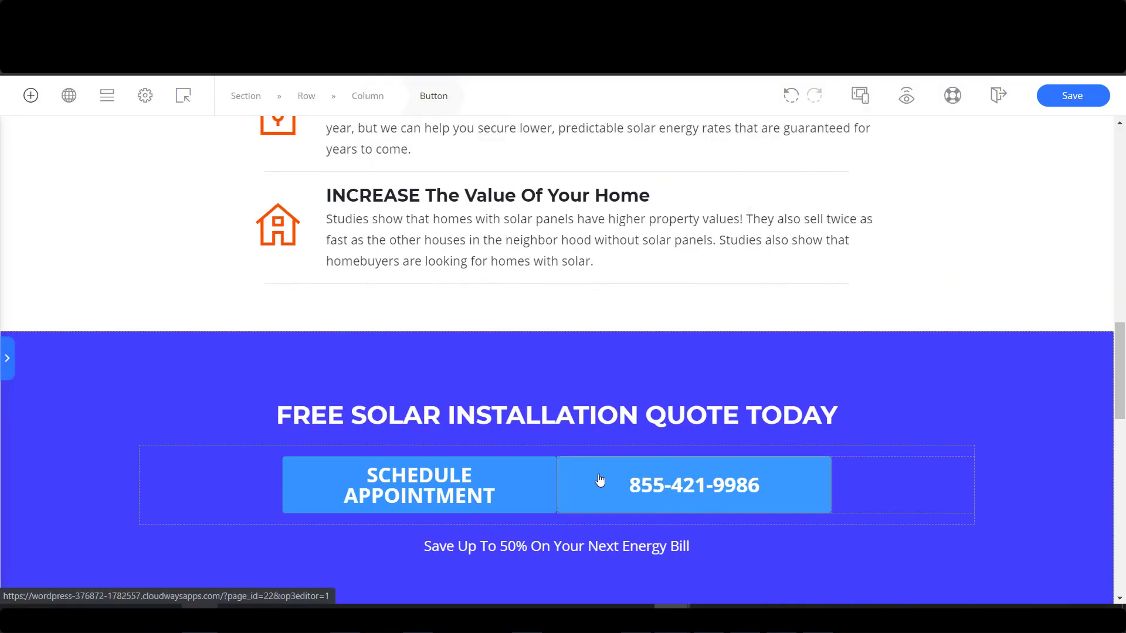
left_click(608, 432)
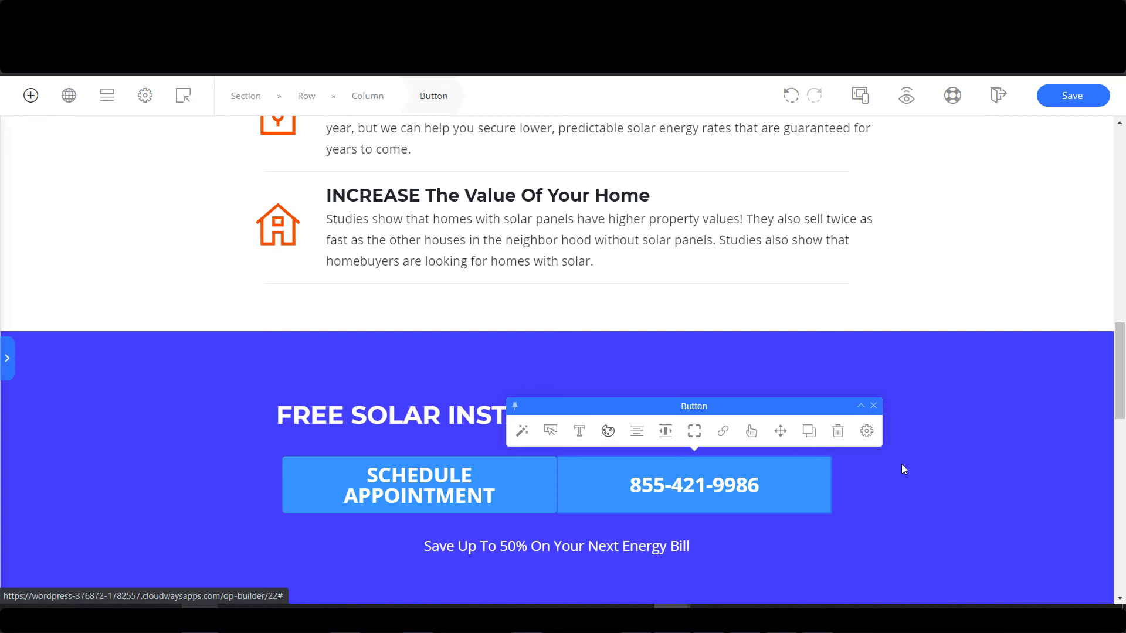
left_click(470, 504)
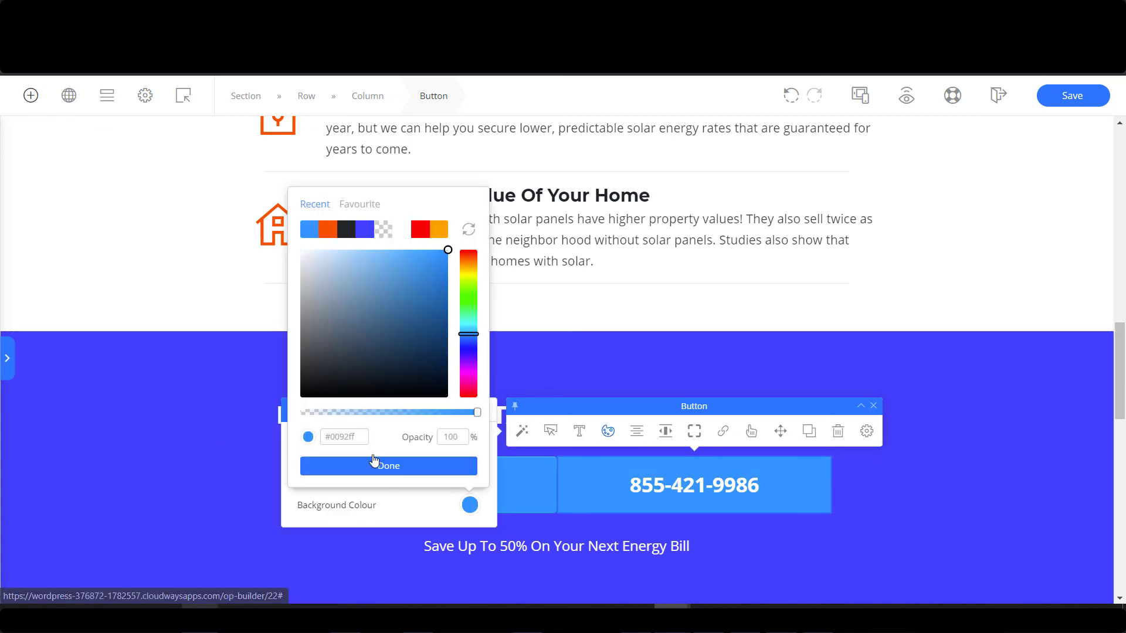
Give the SCHEDULE APPOINTMENT button a dark green background.
left_click(520, 487)
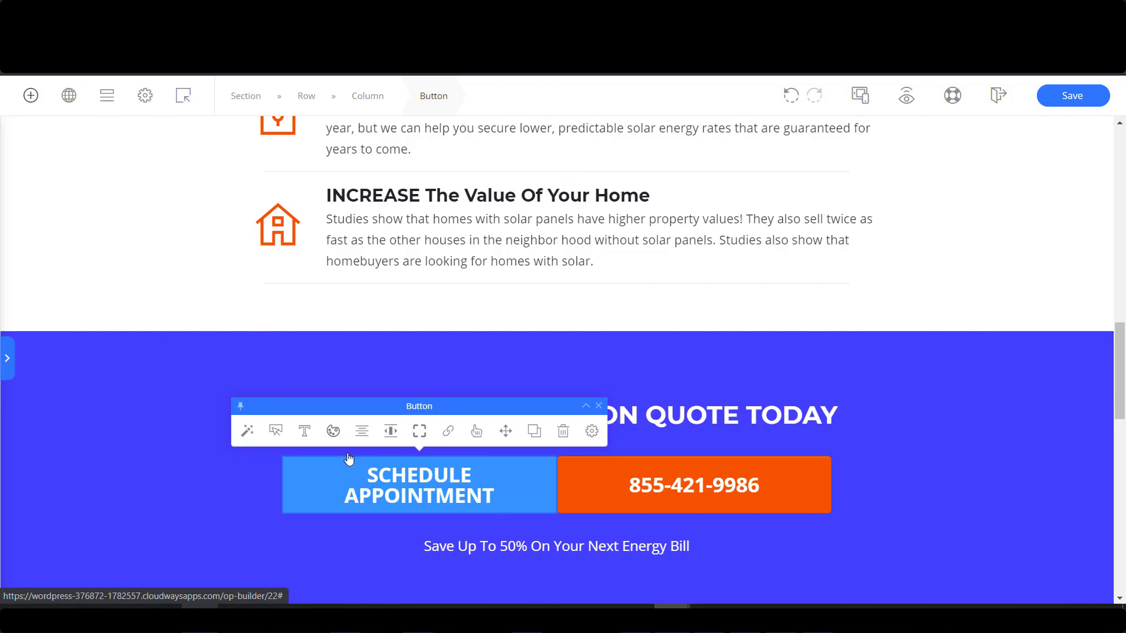
left_click(333, 431)
left_click(805, 505)
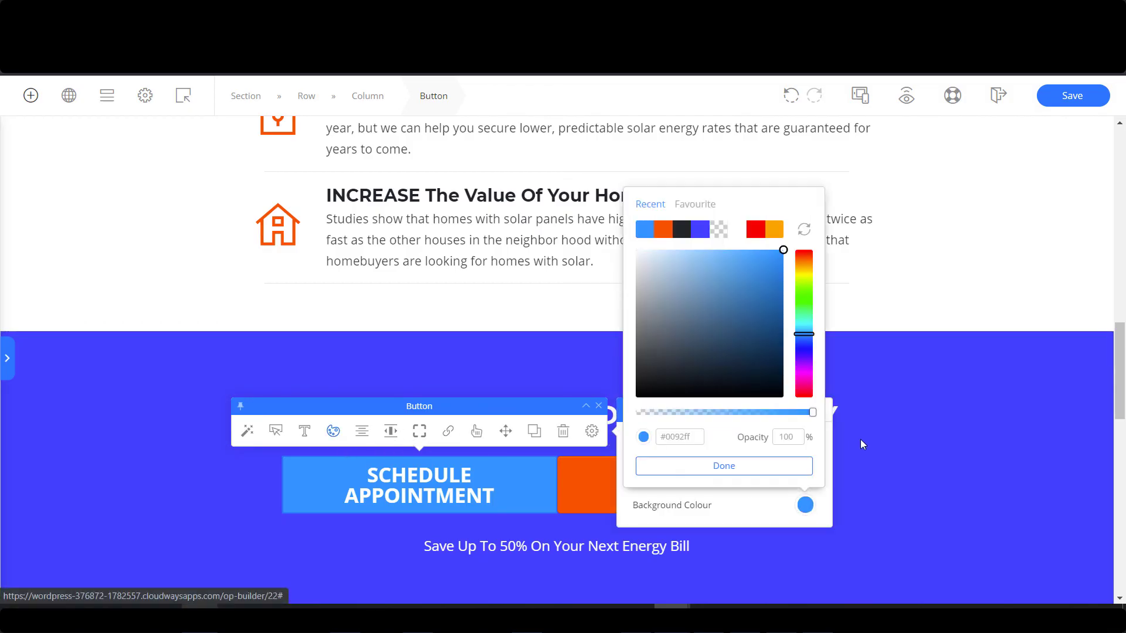
left_click(808, 307)
left_click(784, 315)
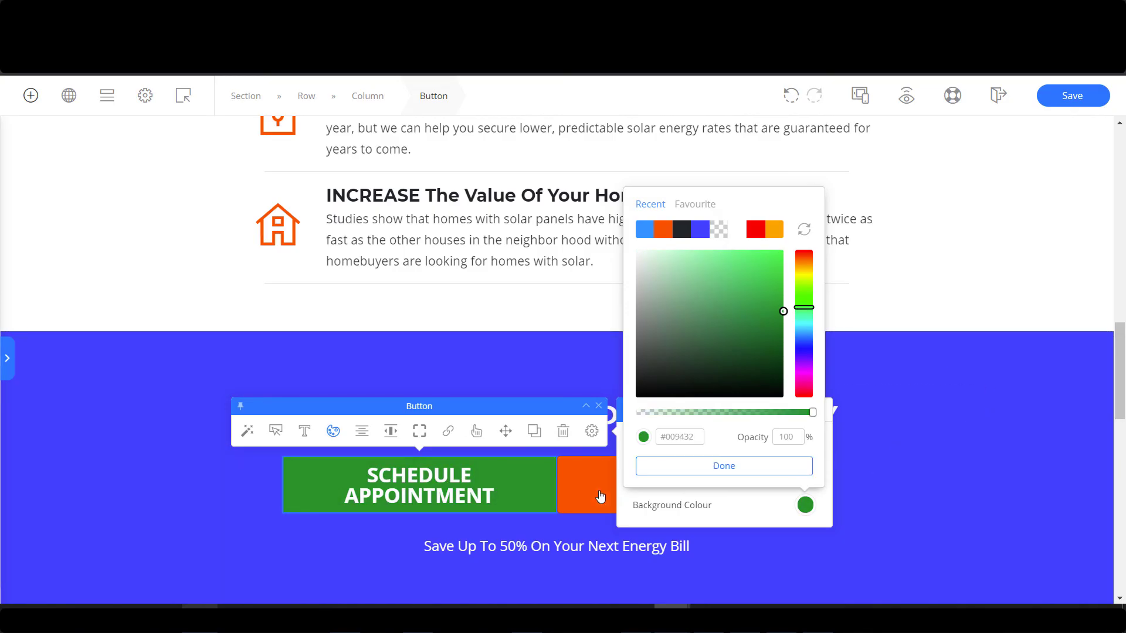
left_click(597, 498)
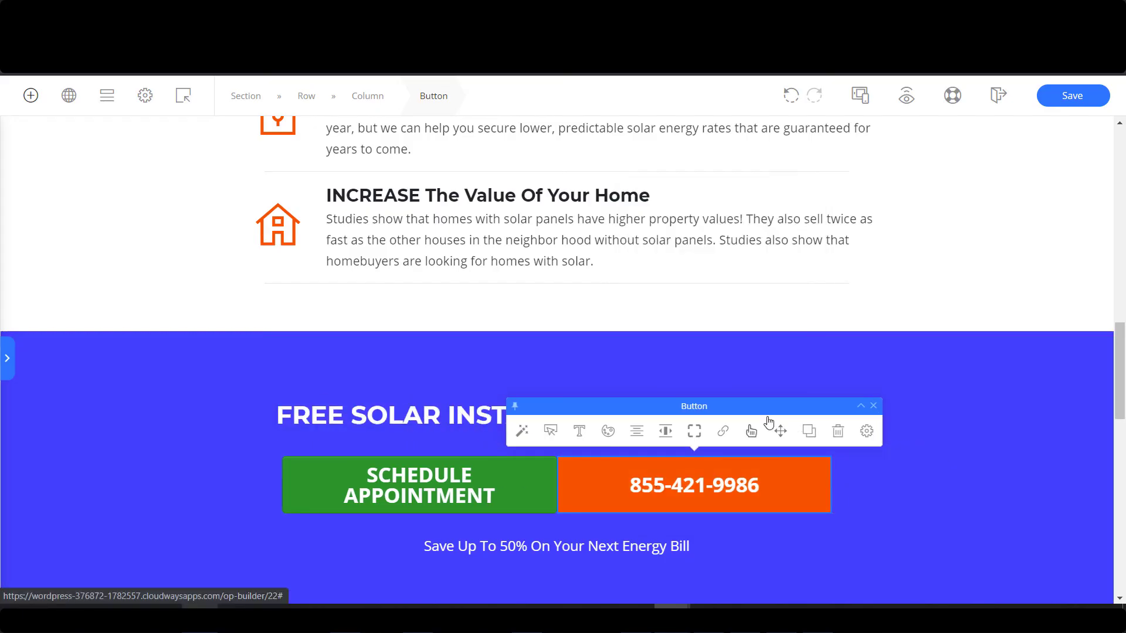
Show a Phone Call icon on the phone-number button, found by searching CALL.
left_click(550, 431)
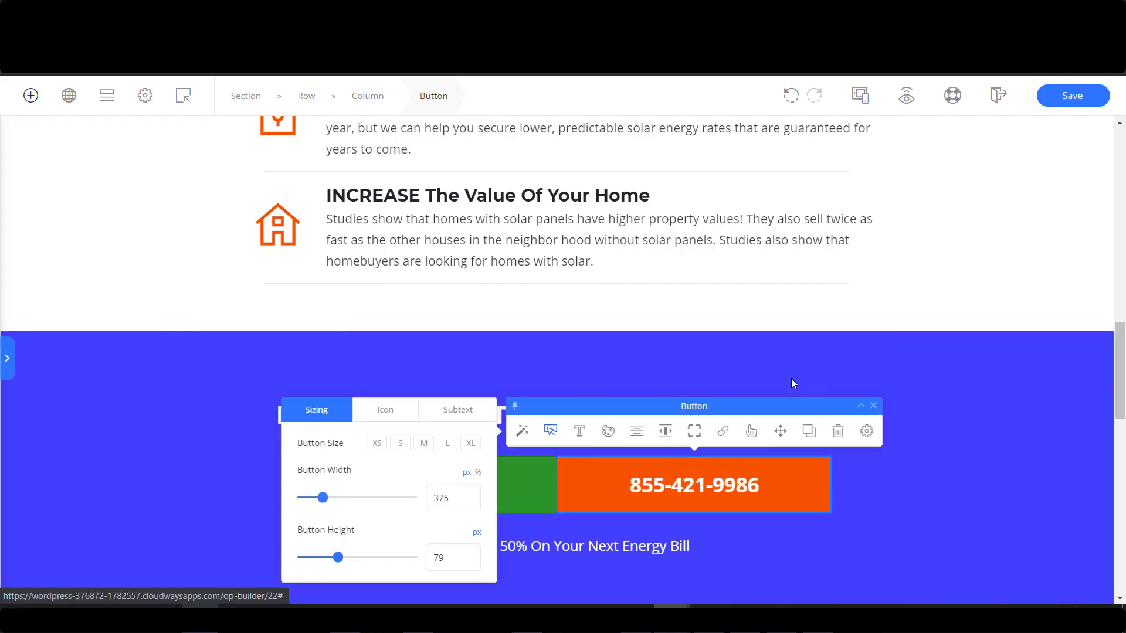
left_click(386, 410)
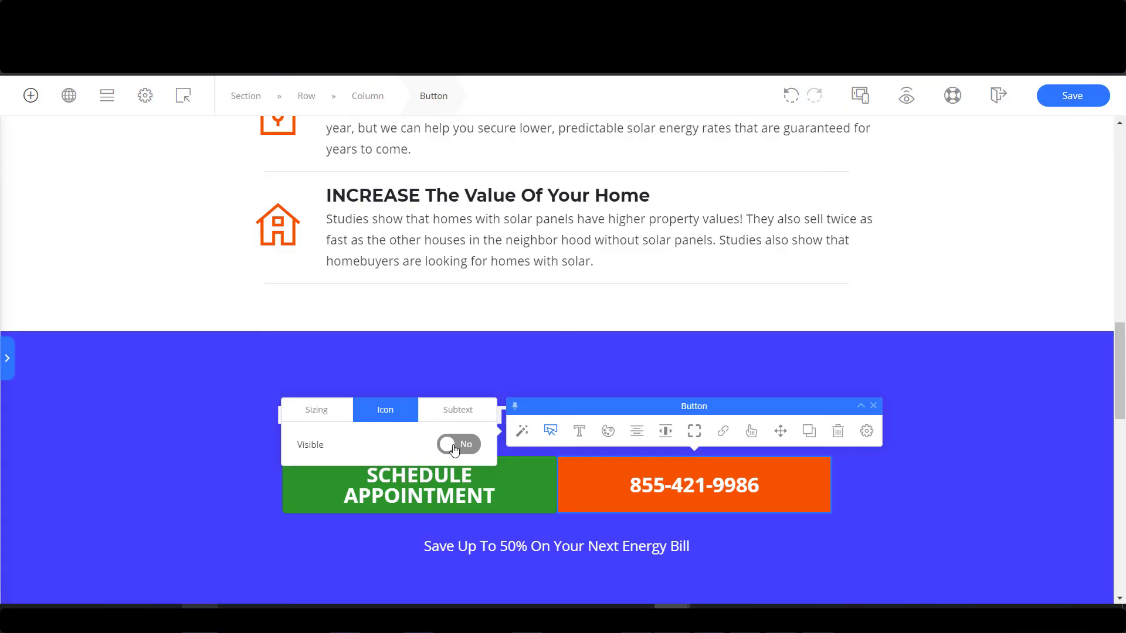
left_click(456, 449)
left_click(365, 432)
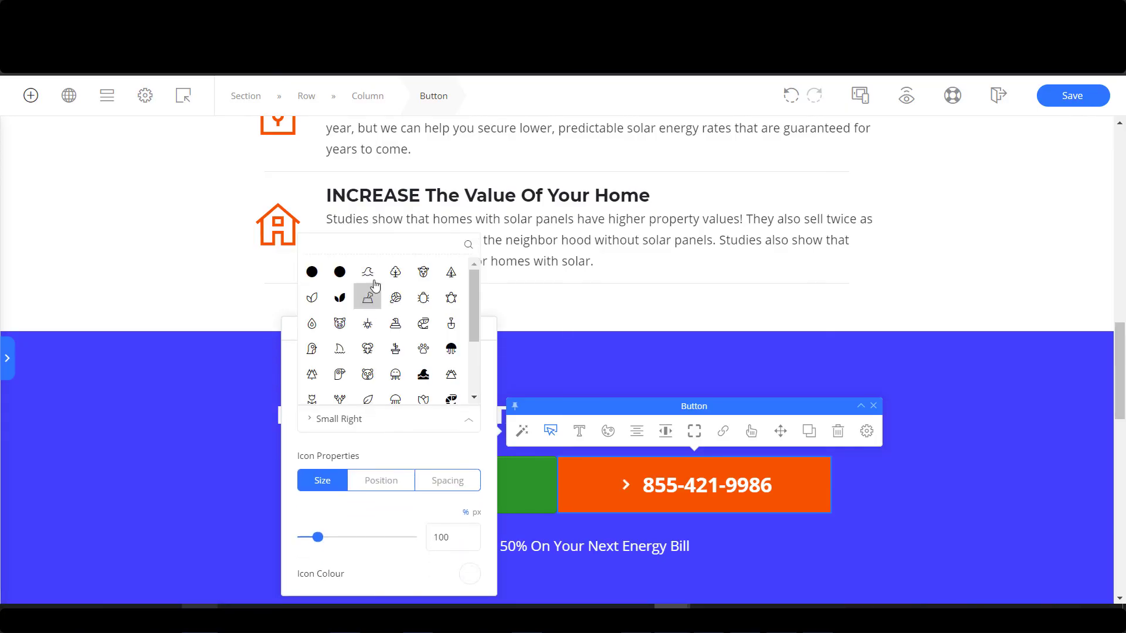
type("CALL")
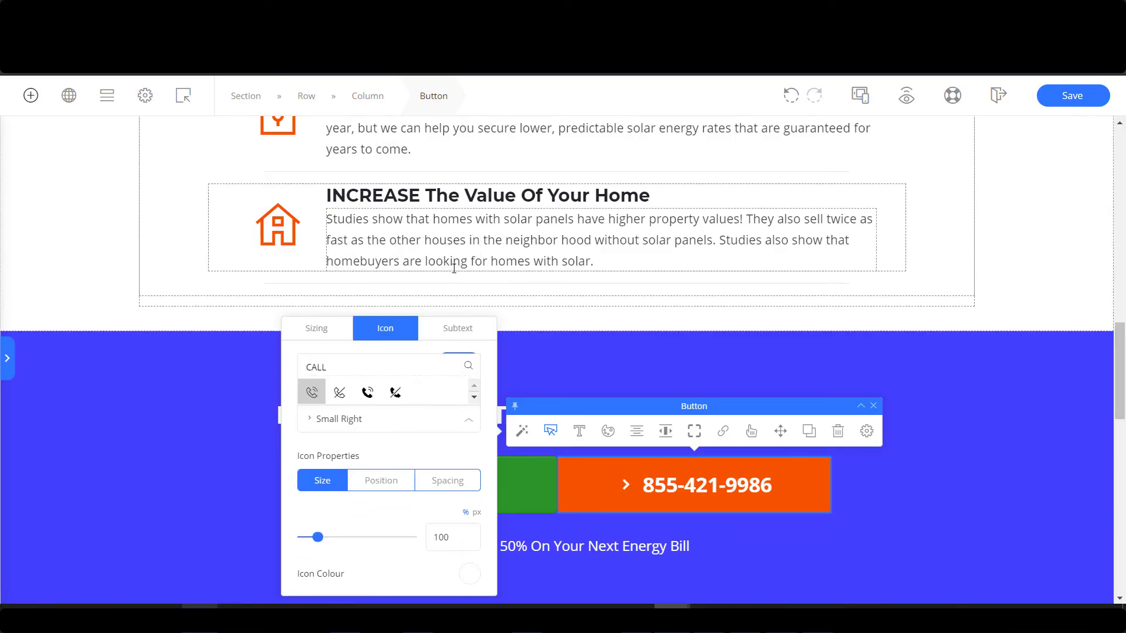
left_click(368, 394)
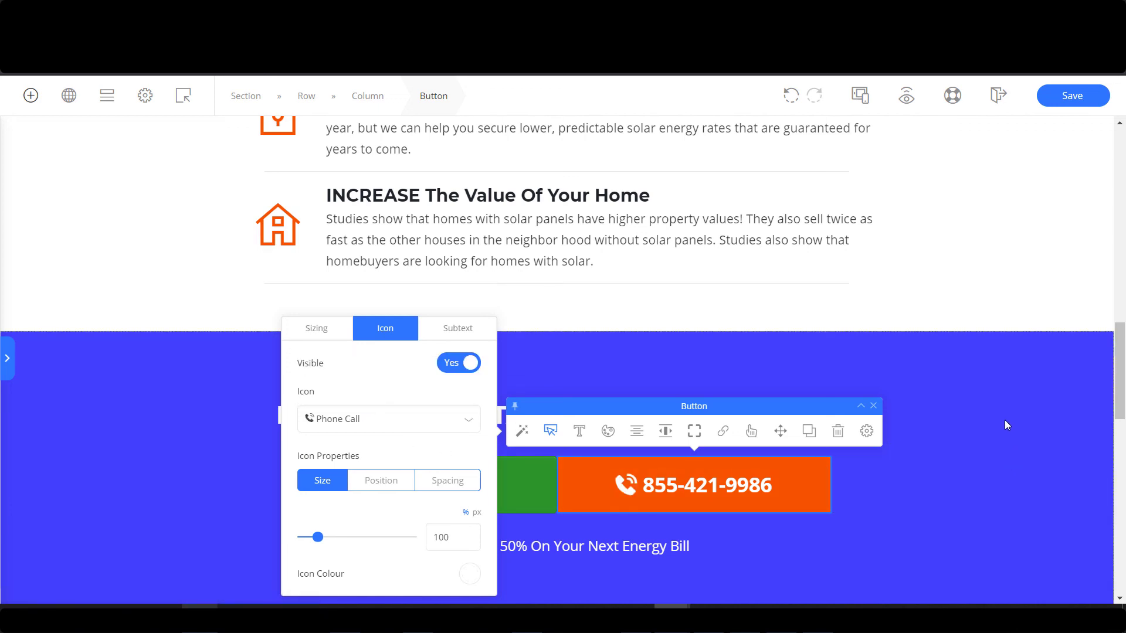
left_click(731, 514)
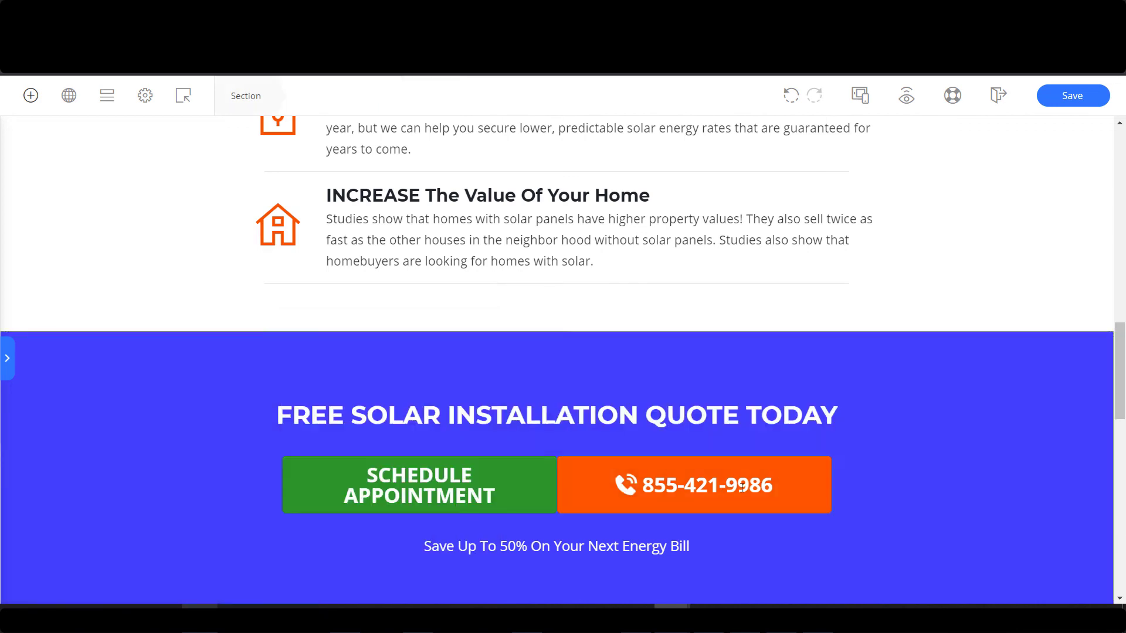
Link the phone-number button to a TEL: link with the phone number.
left_click(786, 487)
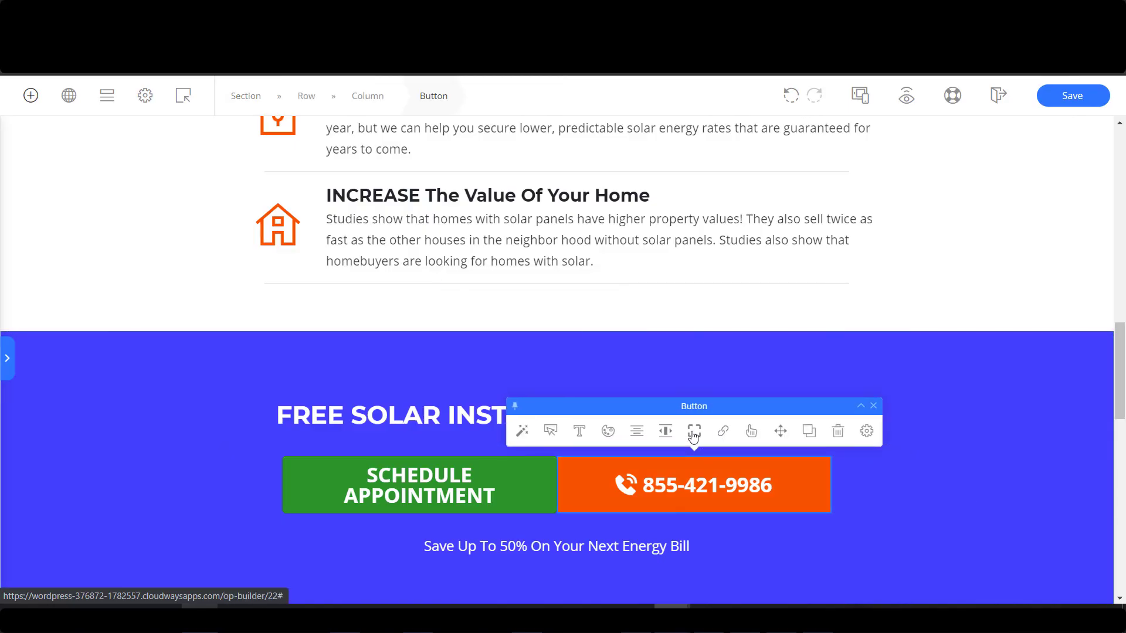
left_click(723, 432)
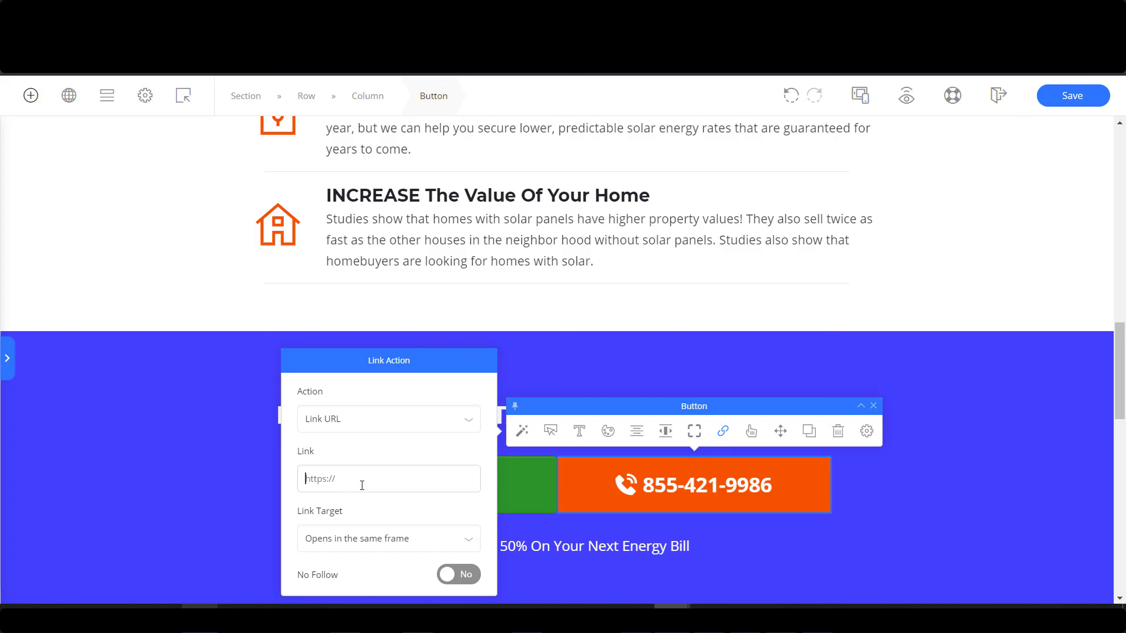
key("Caps_Lock")
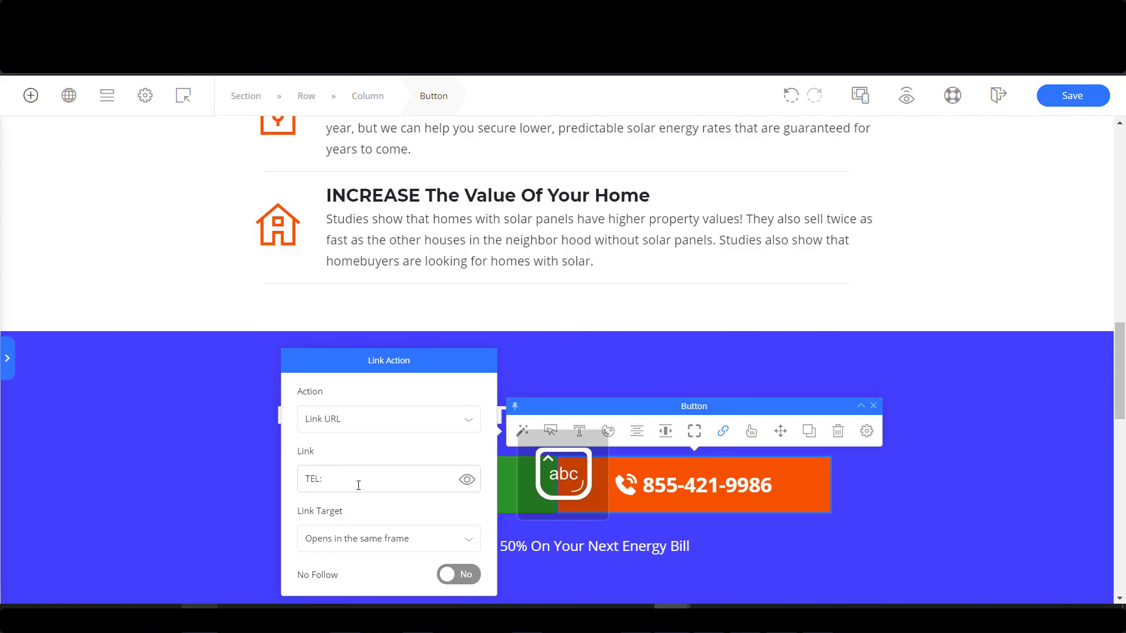
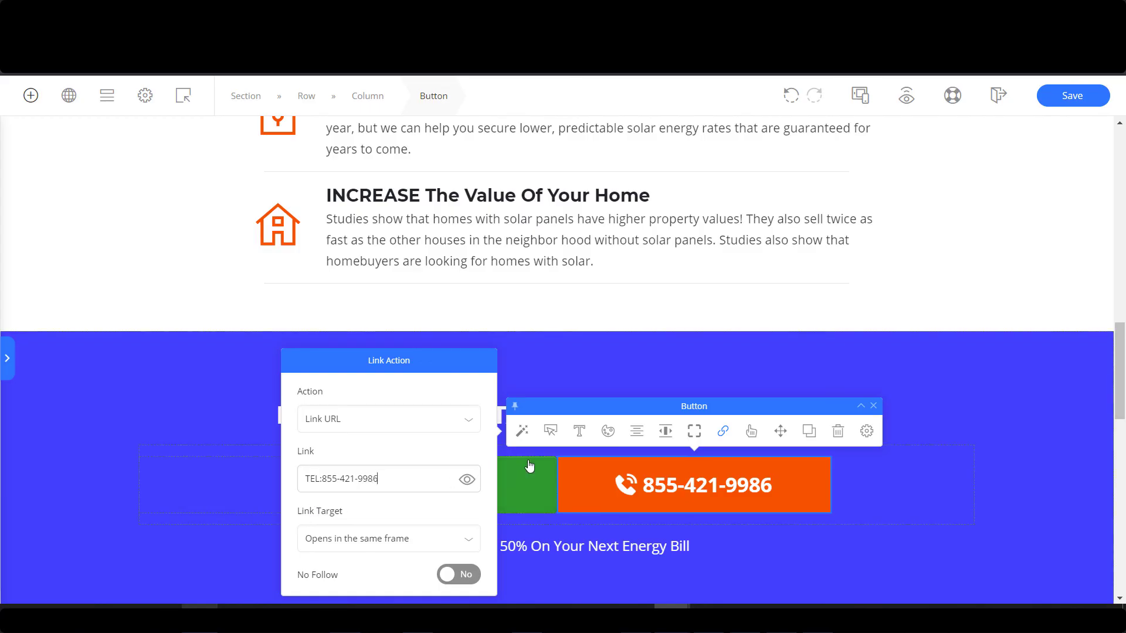
left_click(540, 510)
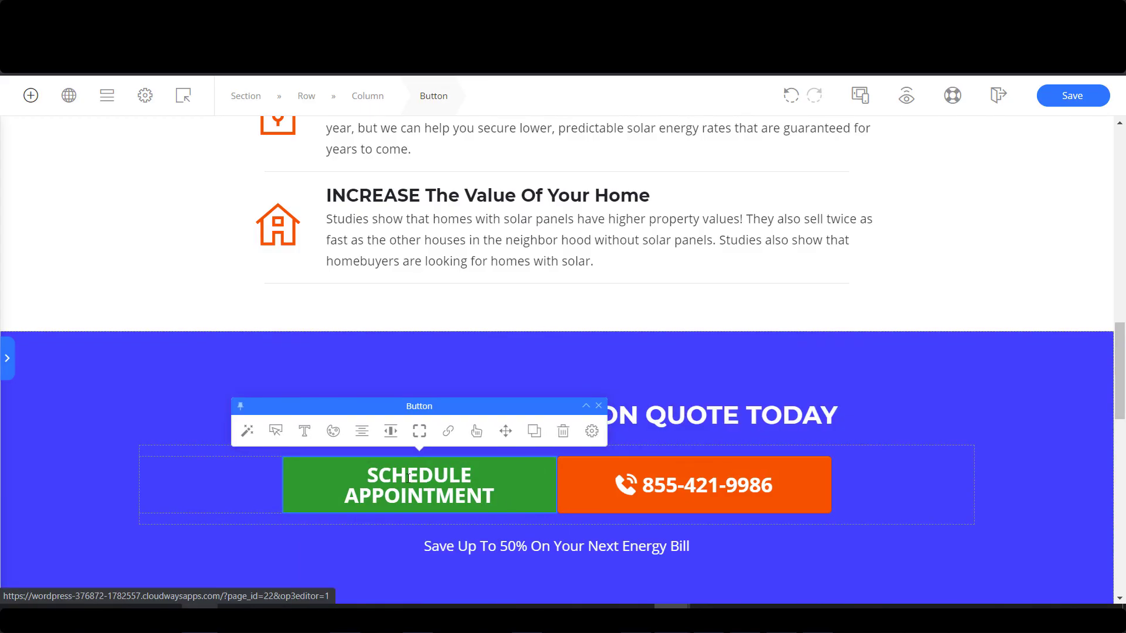
Save the landing page with Ctrl+S.
scroll(444, 421, "down", 1)
left_click(479, 397)
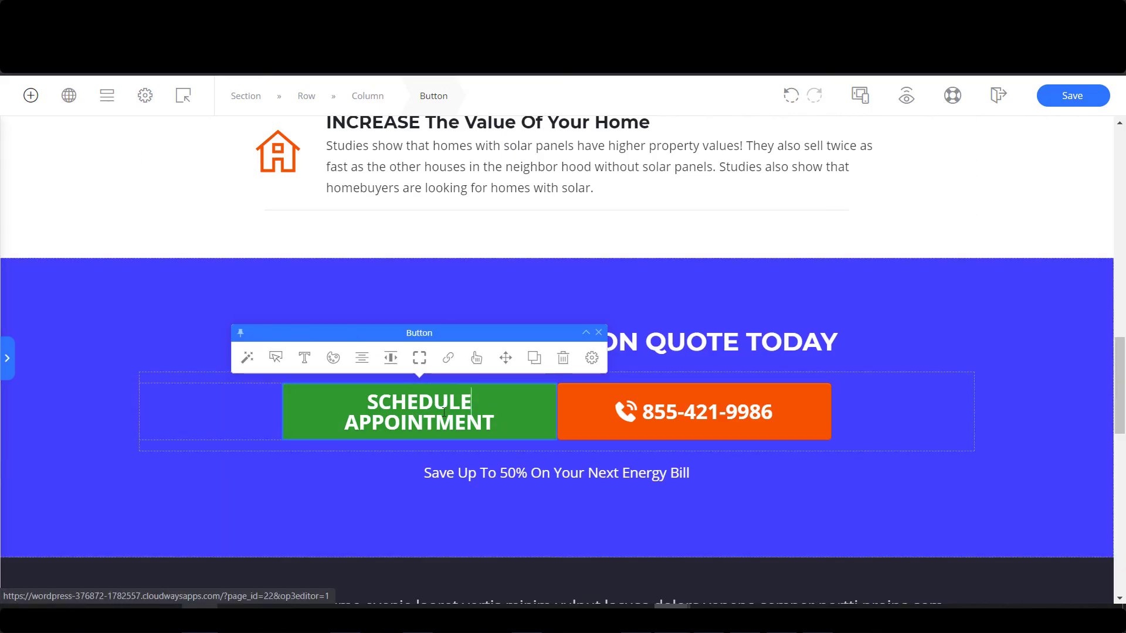
key("ctrl+s")
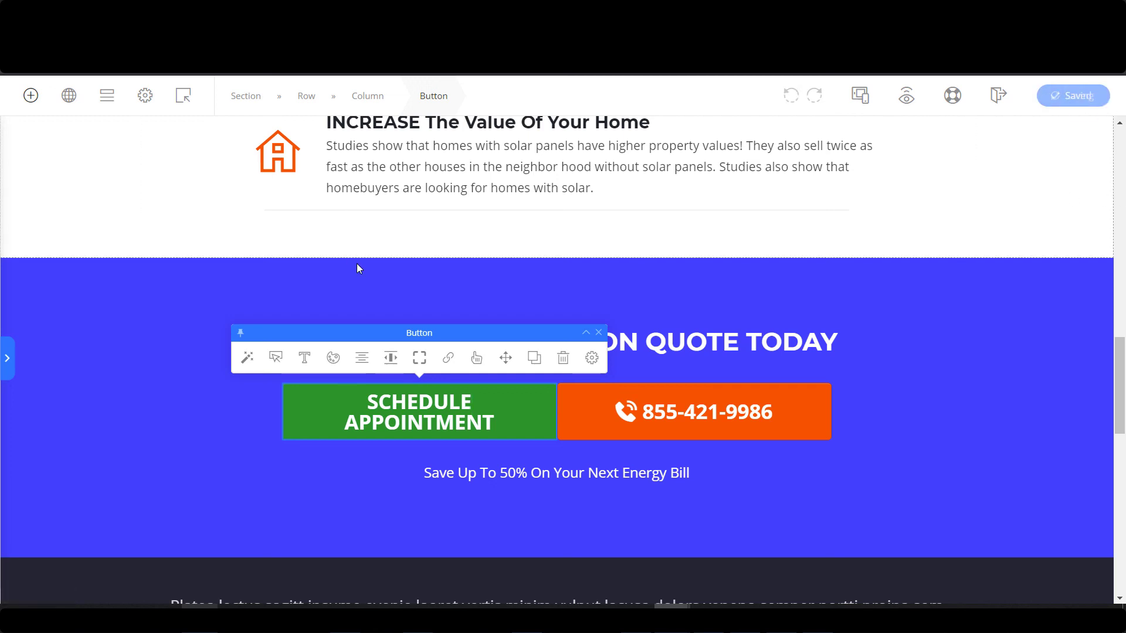
left_click(184, 97)
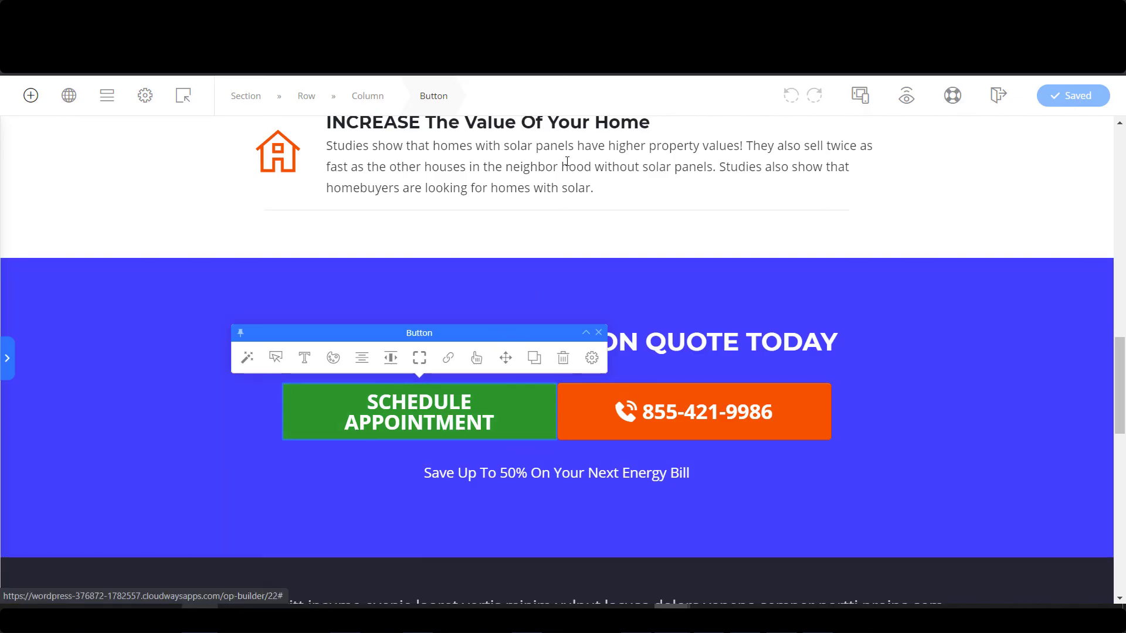
mouse_move(186, 98)
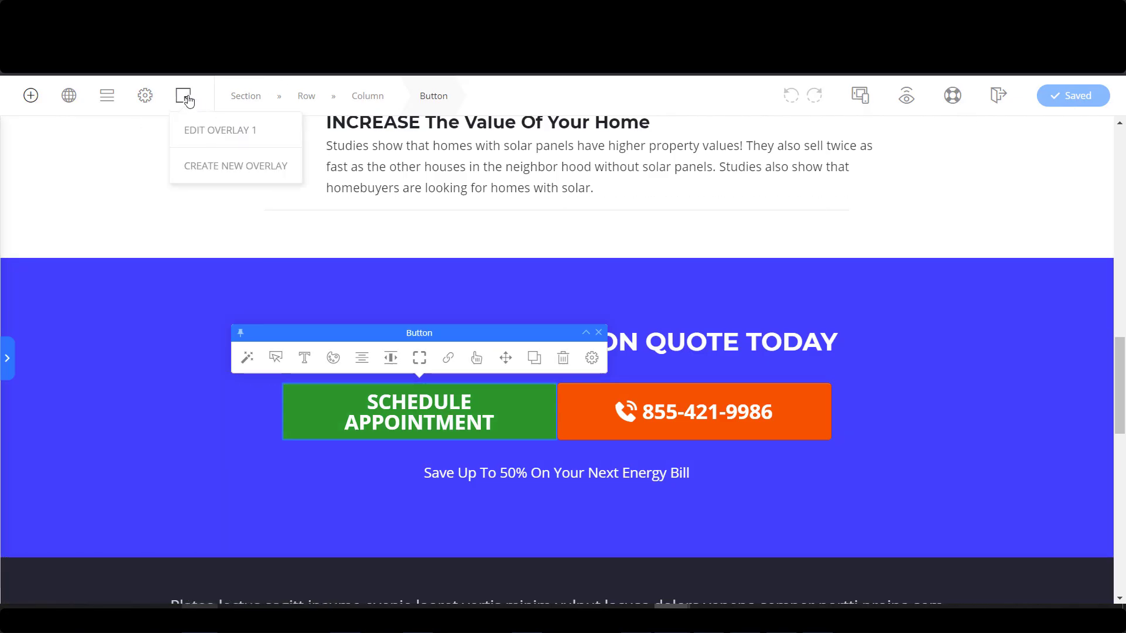
Create a new popup overlay and try narrowing its form row to 561 px, then undo.
left_click(234, 168)
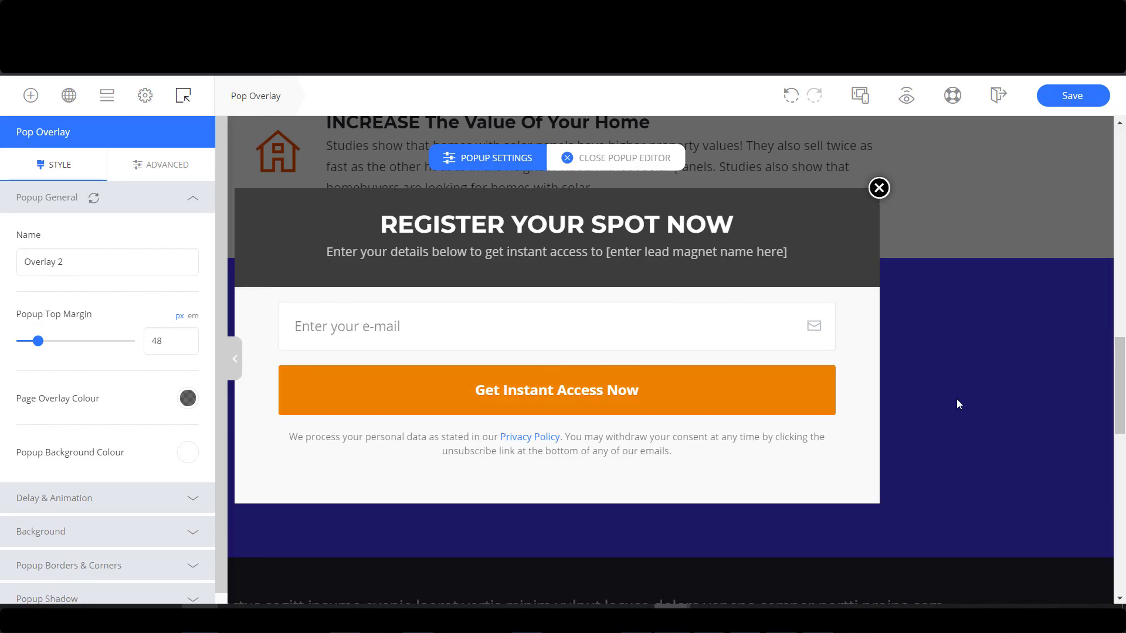
left_click(874, 357)
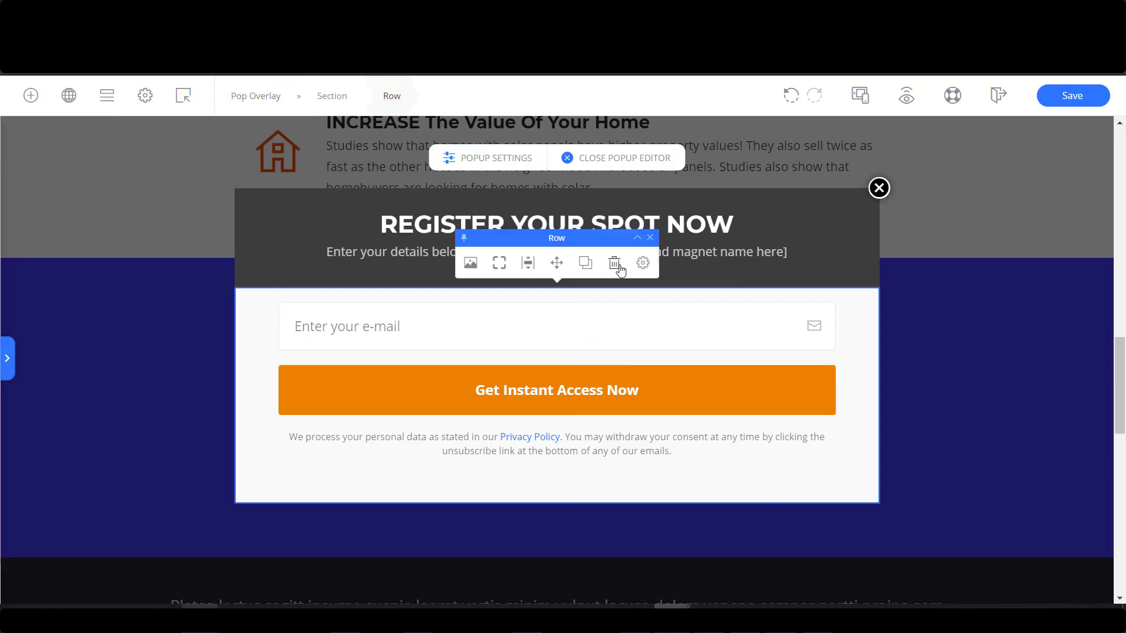
left_click(643, 262)
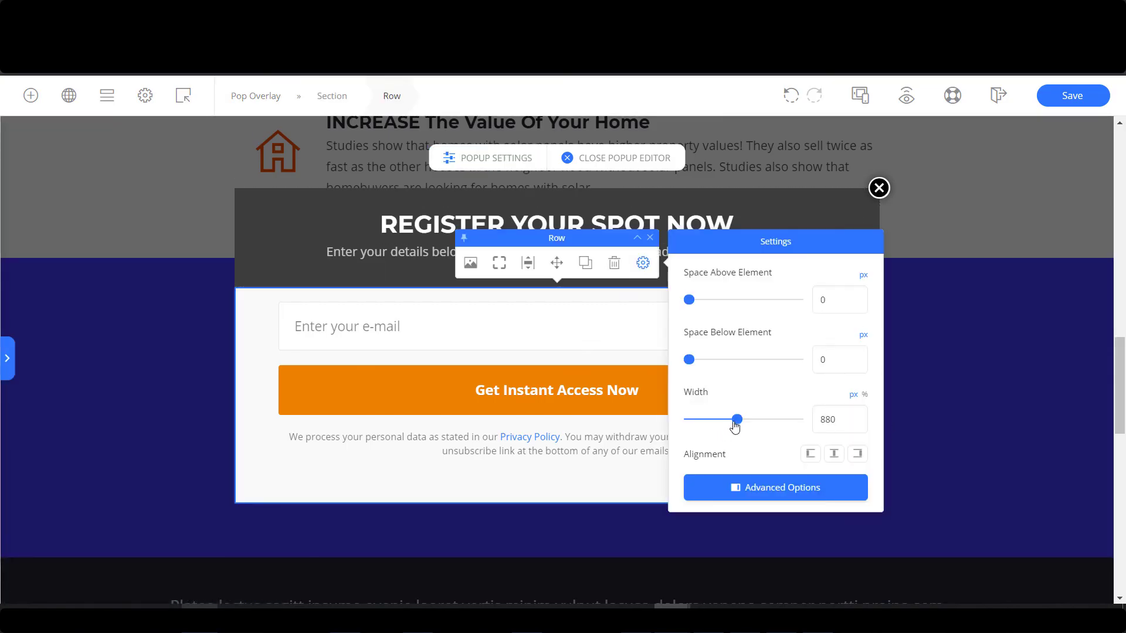
left_click_drag(737, 419, 720, 419)
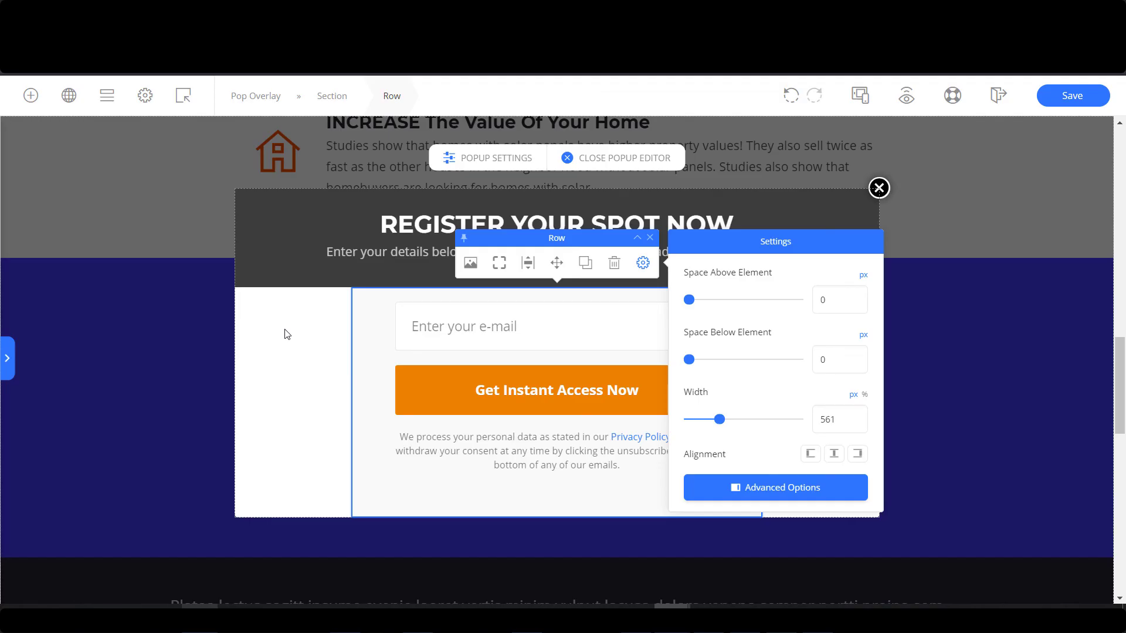
left_click(791, 96)
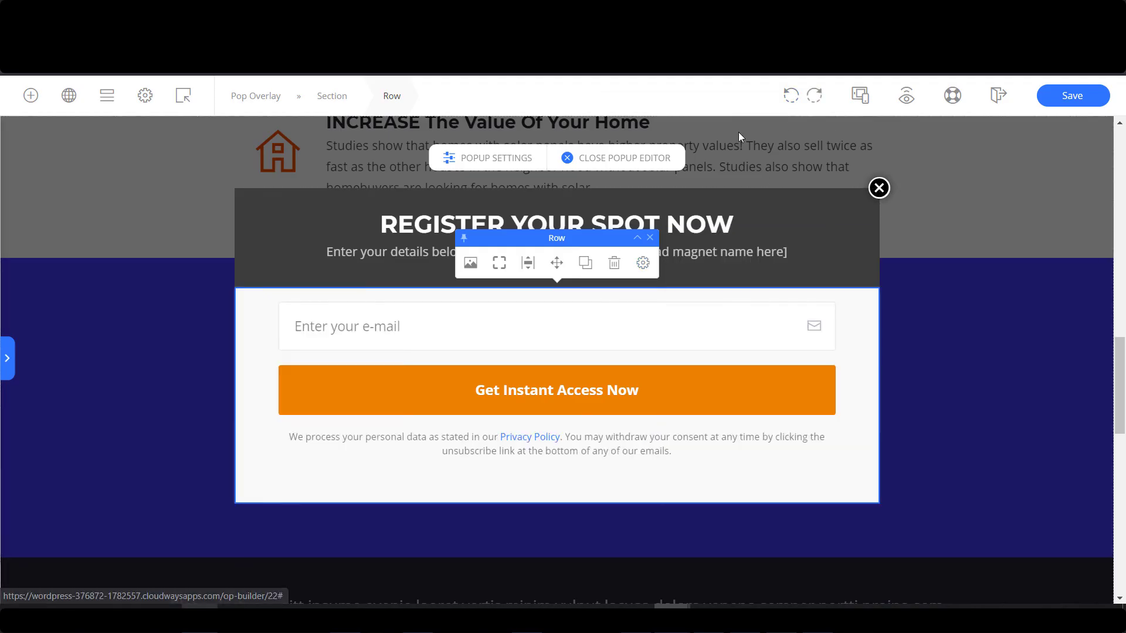
Try narrowing the popup section to 577 px, then undo the change.
left_click(333, 99)
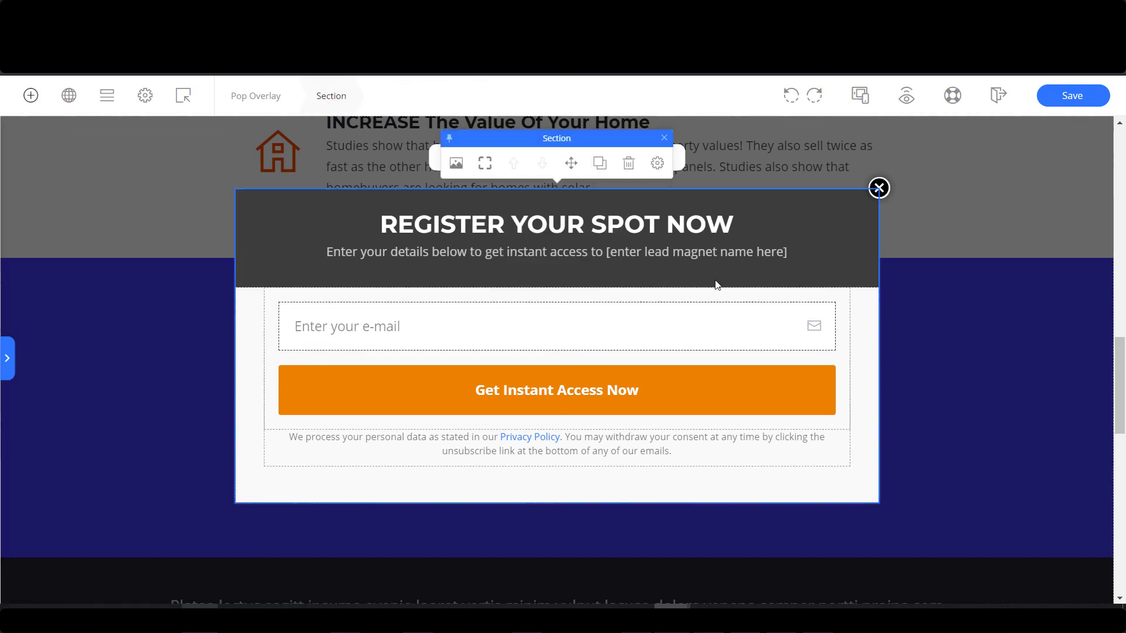
left_click(657, 163)
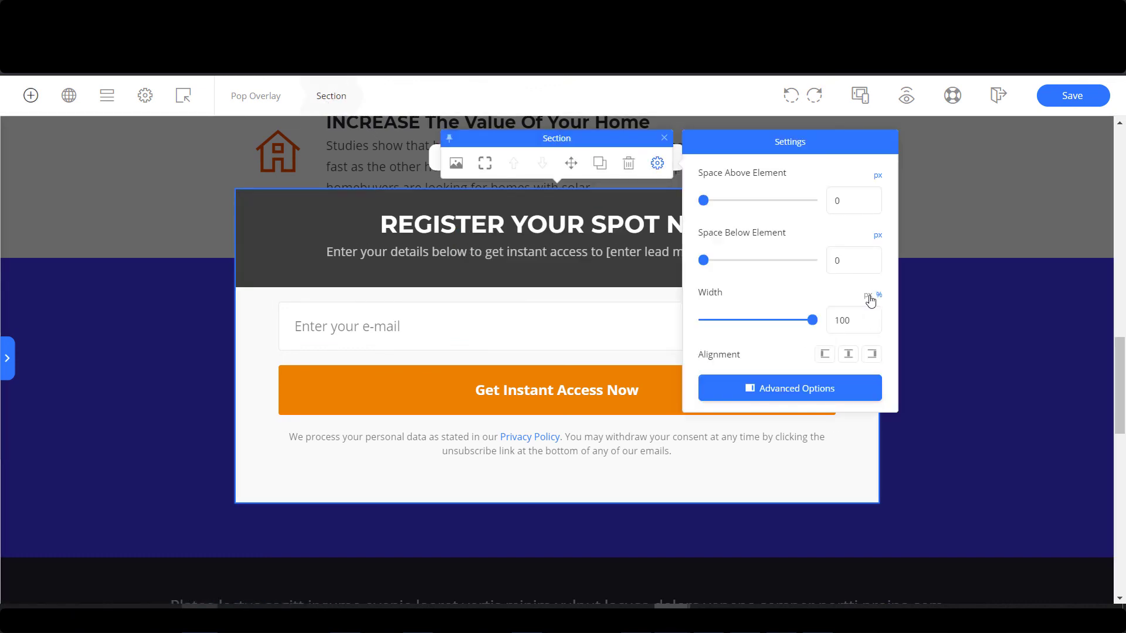
left_click(868, 296)
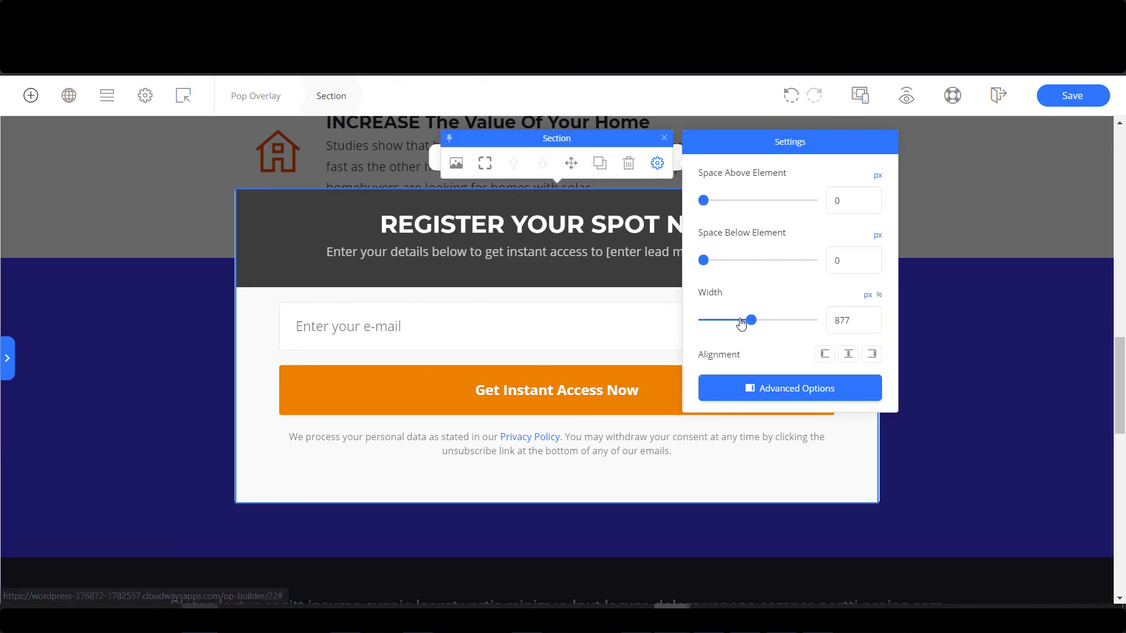
left_click_drag(741, 323, 725, 323)
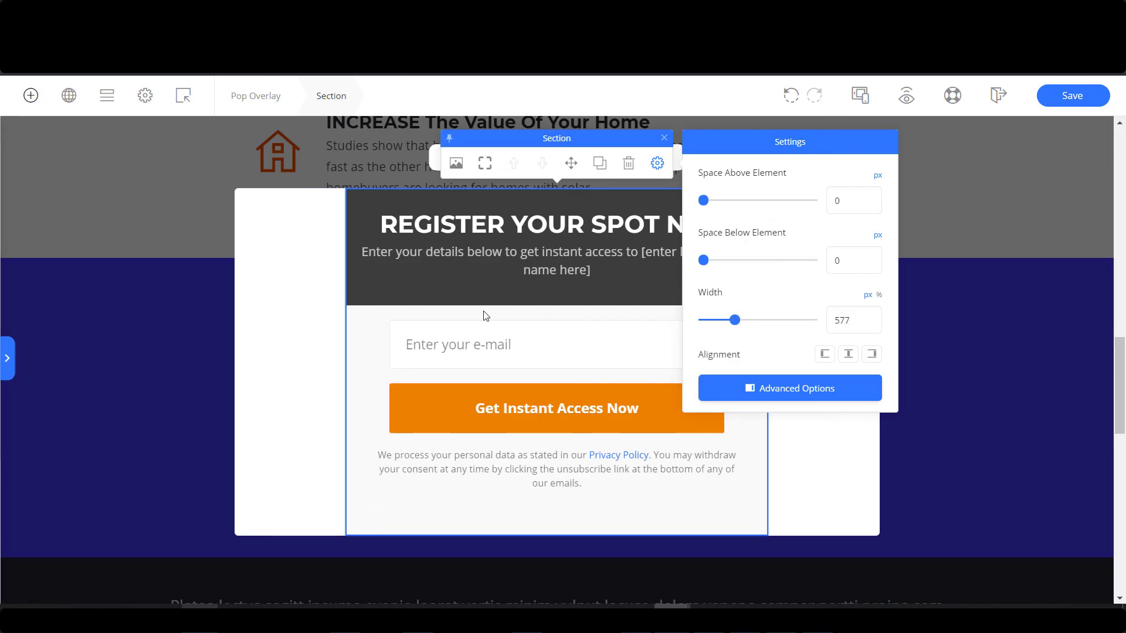
left_click(791, 100)
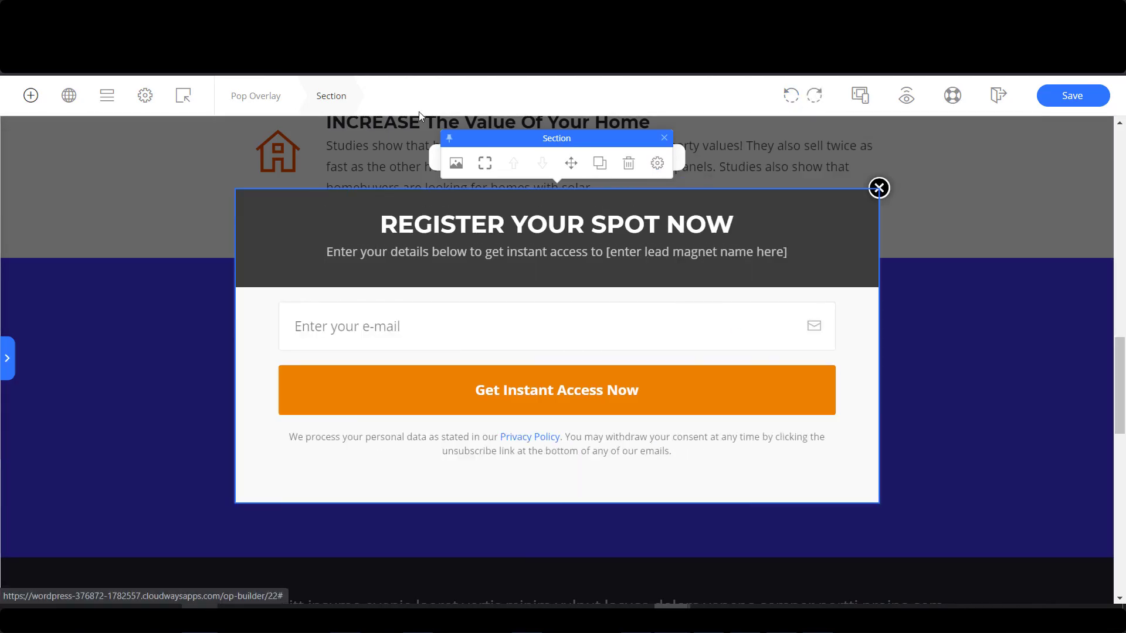
left_click(253, 97)
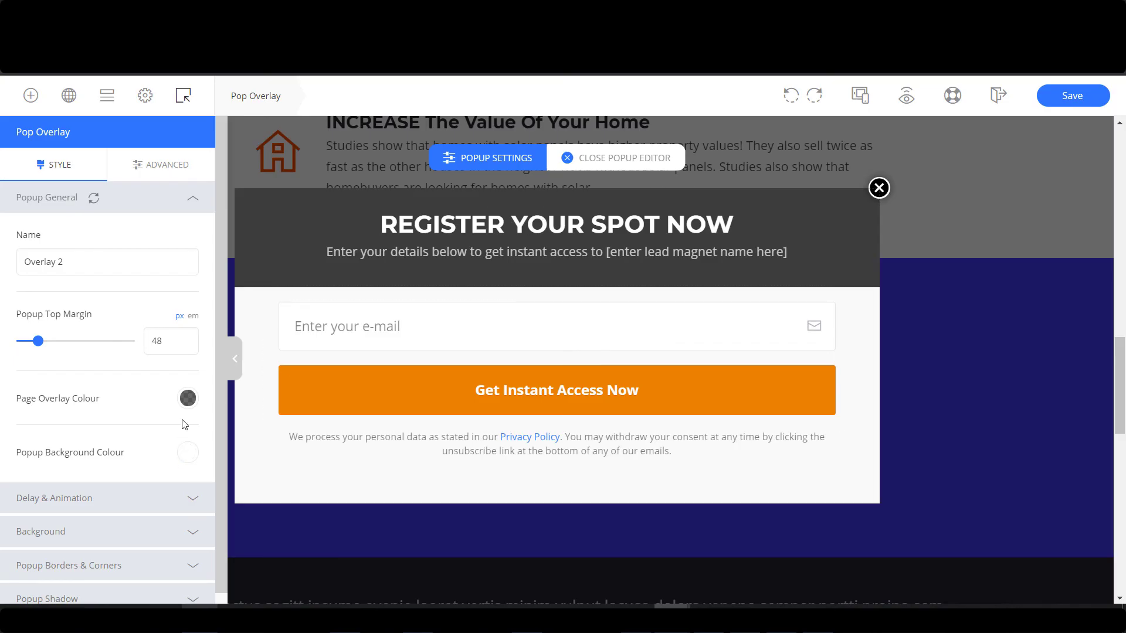
Make the popup narrower and rename it from Overlay 2 to Schedule Appointment Popup.
scroll(219, 258, "down", 1)
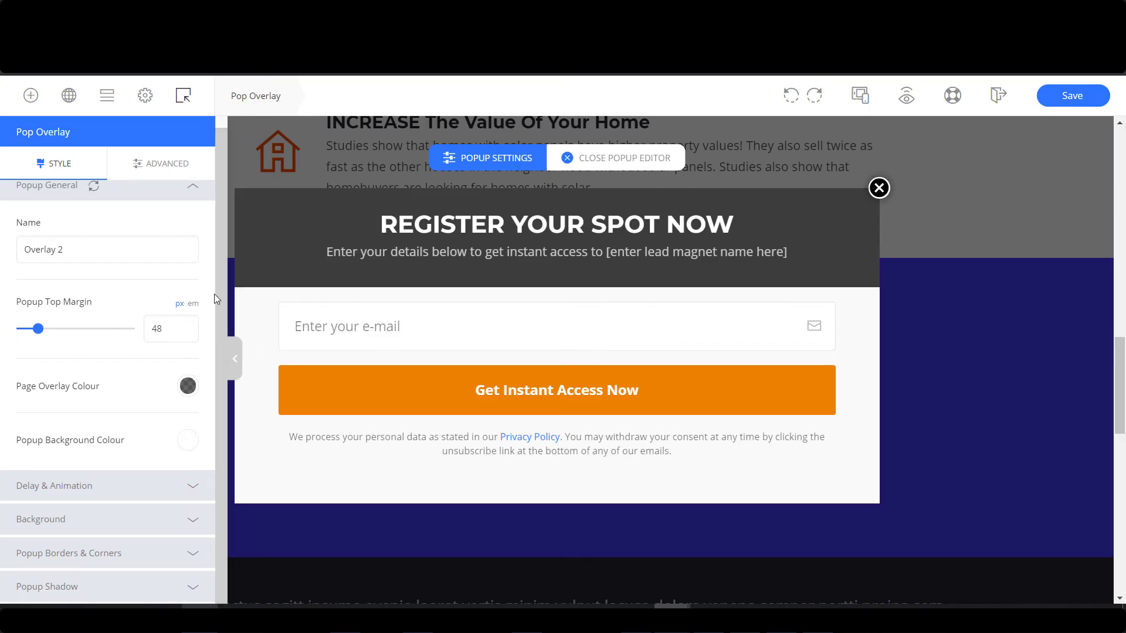
left_click(175, 168)
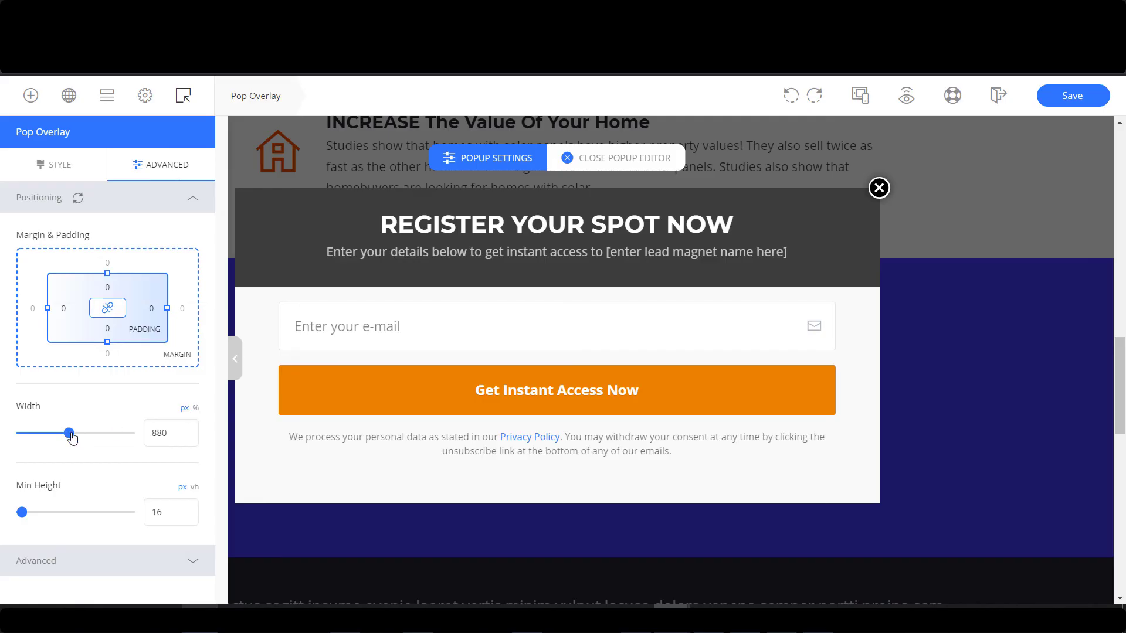
left_click_drag(68, 433, 47, 435)
left_click(58, 164)
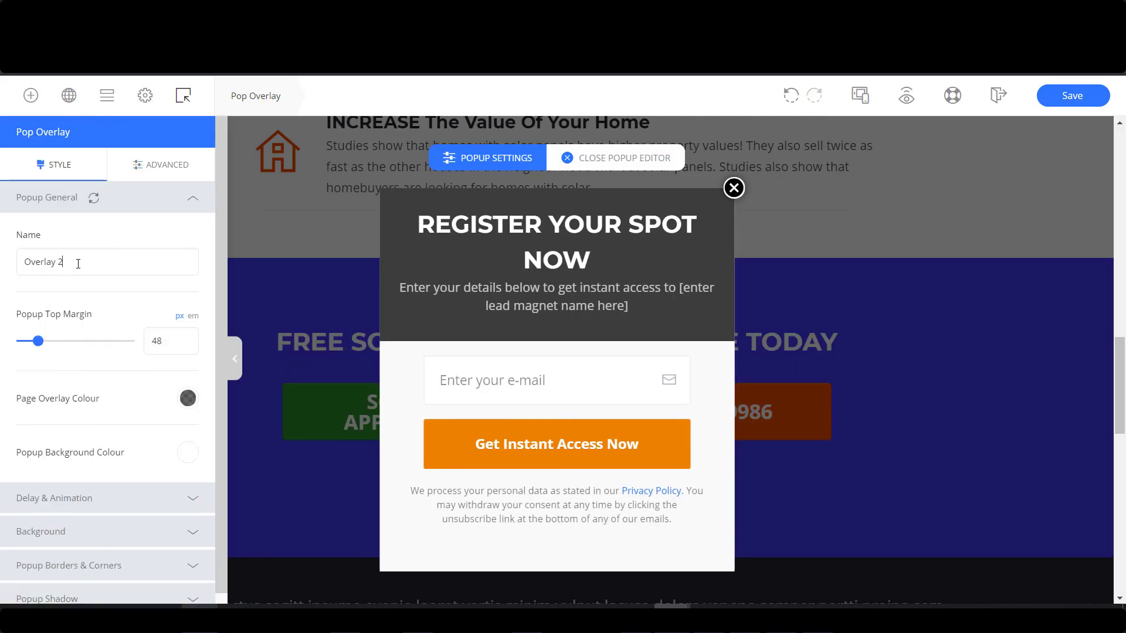
left_click_drag(96, 260, 5, 271)
type("Schedule Appointment Popup")
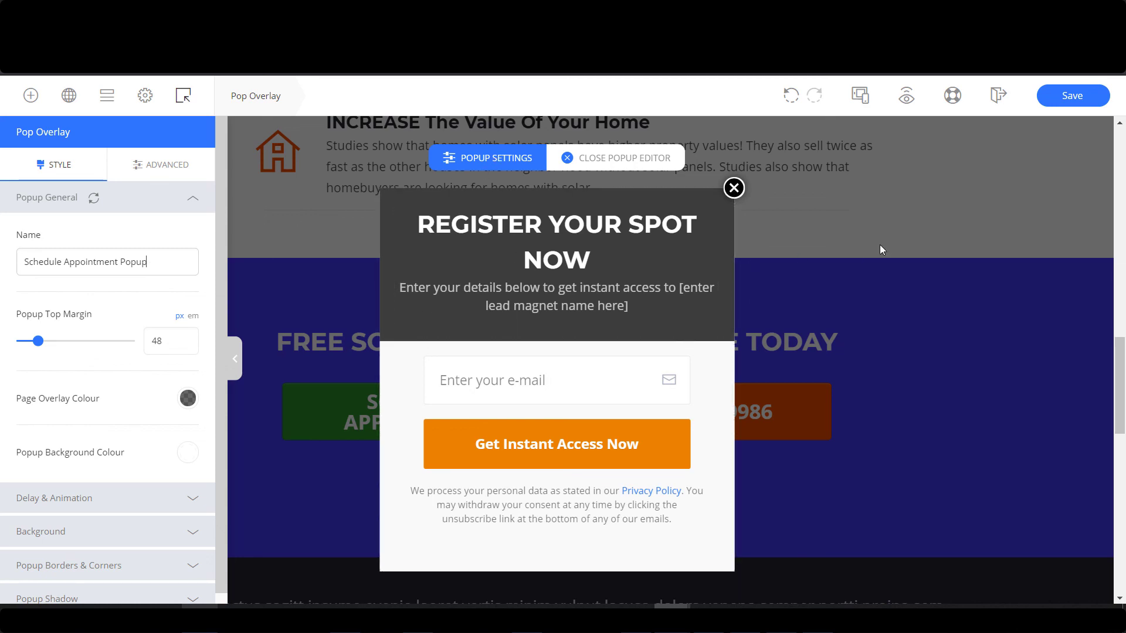
Remove the link from the Privacy Policy text and close the popup editor.
left_click(640, 490)
left_click(640, 490)
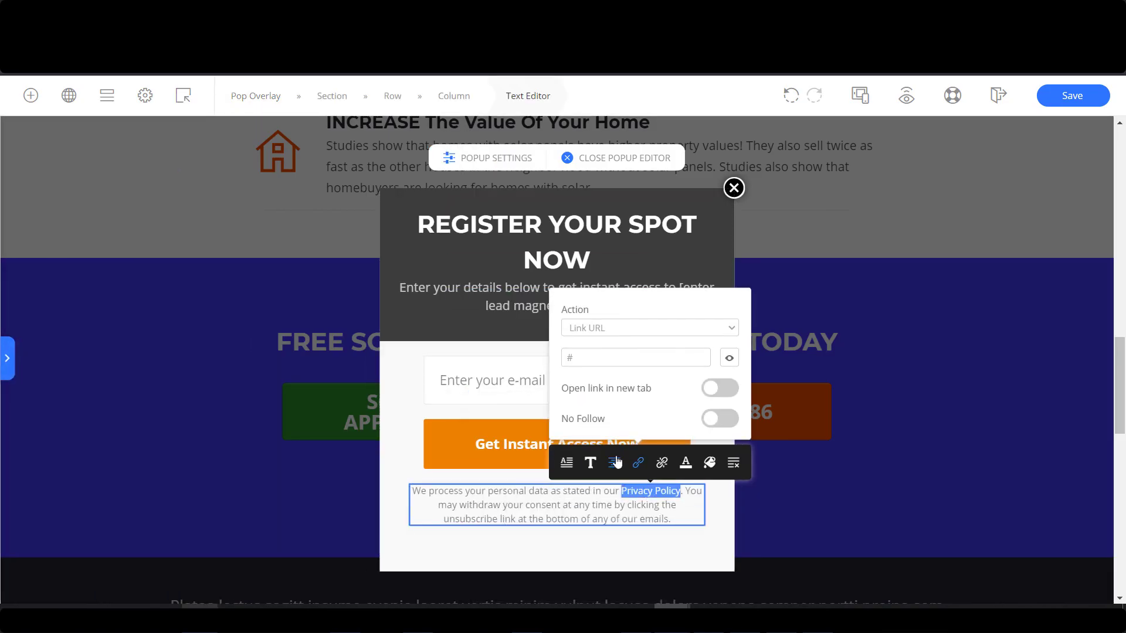
left_click(660, 462)
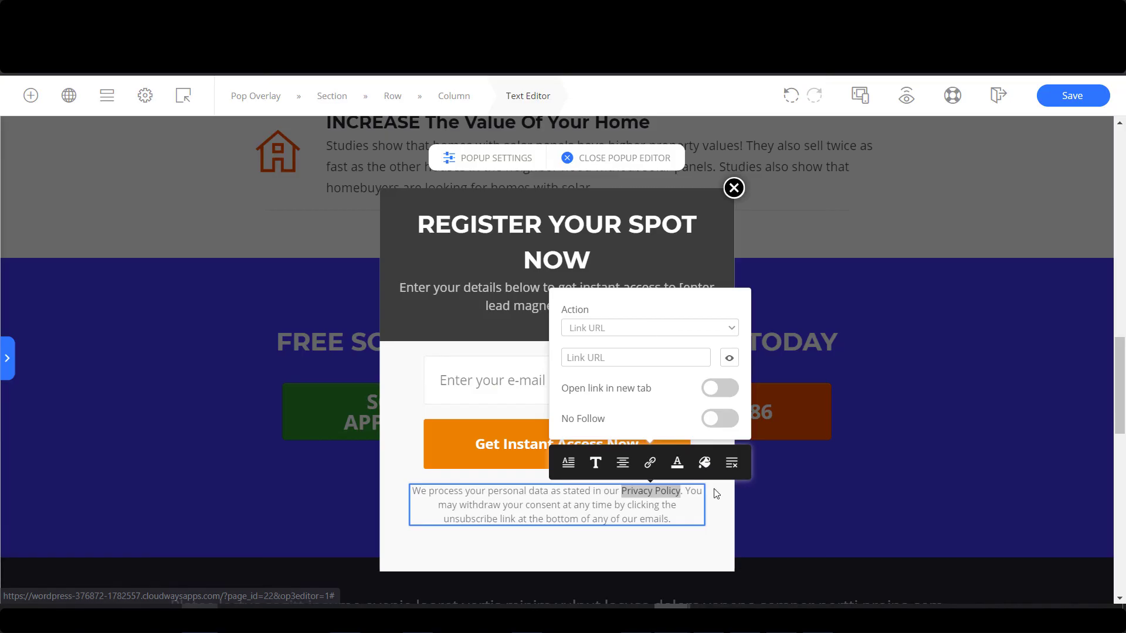
left_click(774, 210)
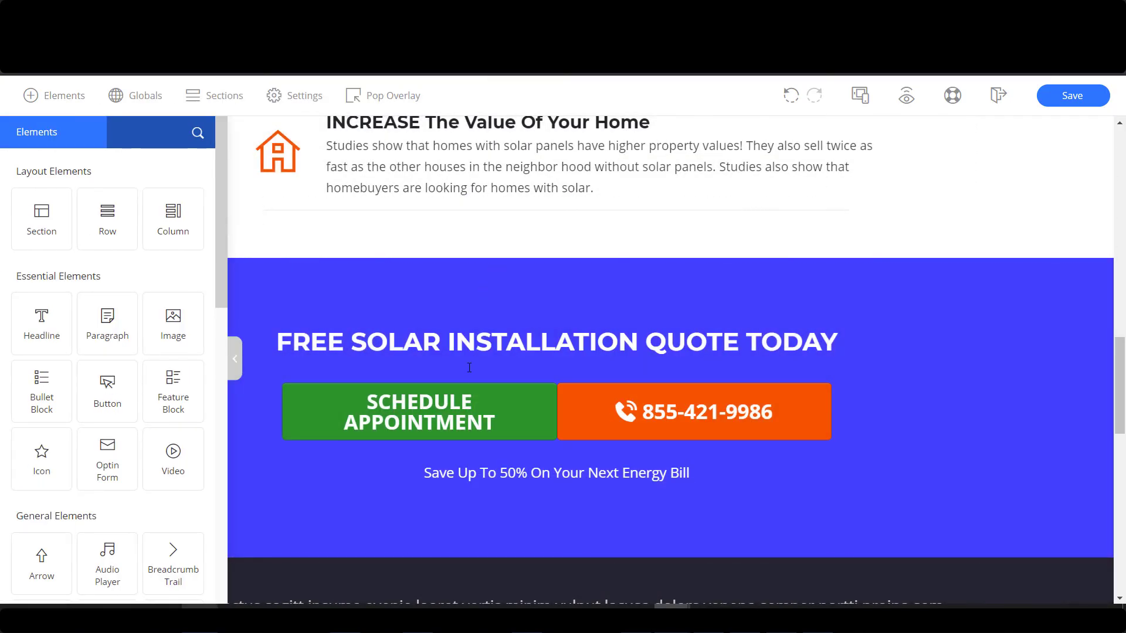
Set the Schedule Appointment button's action to Show Popup Overlay with Schedule Appointment Popup, then save.
left_click(516, 397)
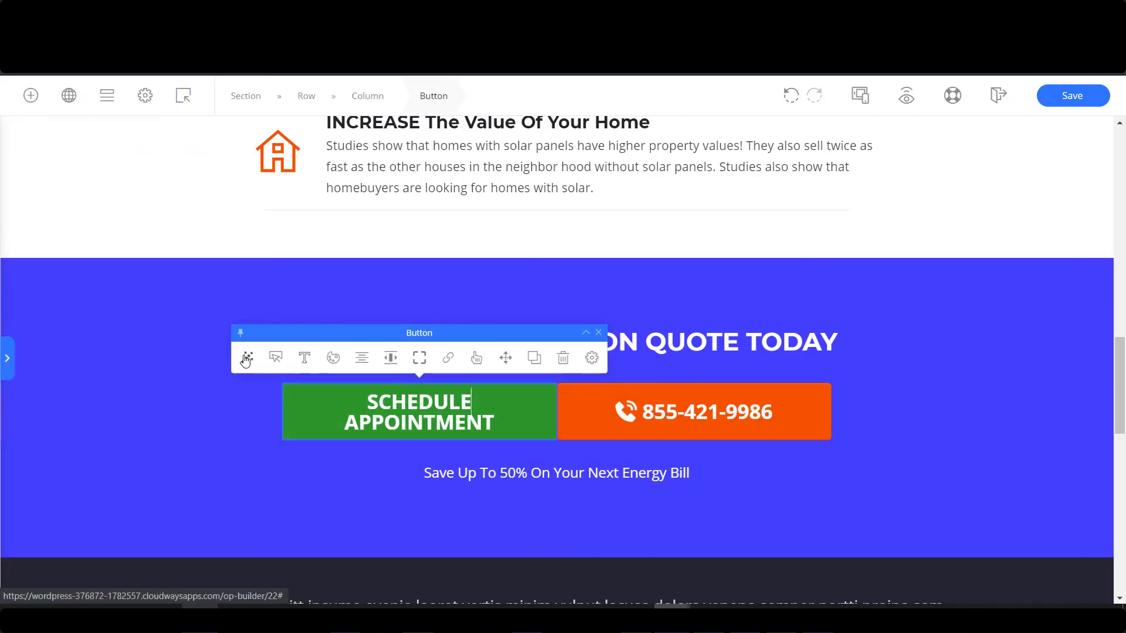
left_click(449, 359)
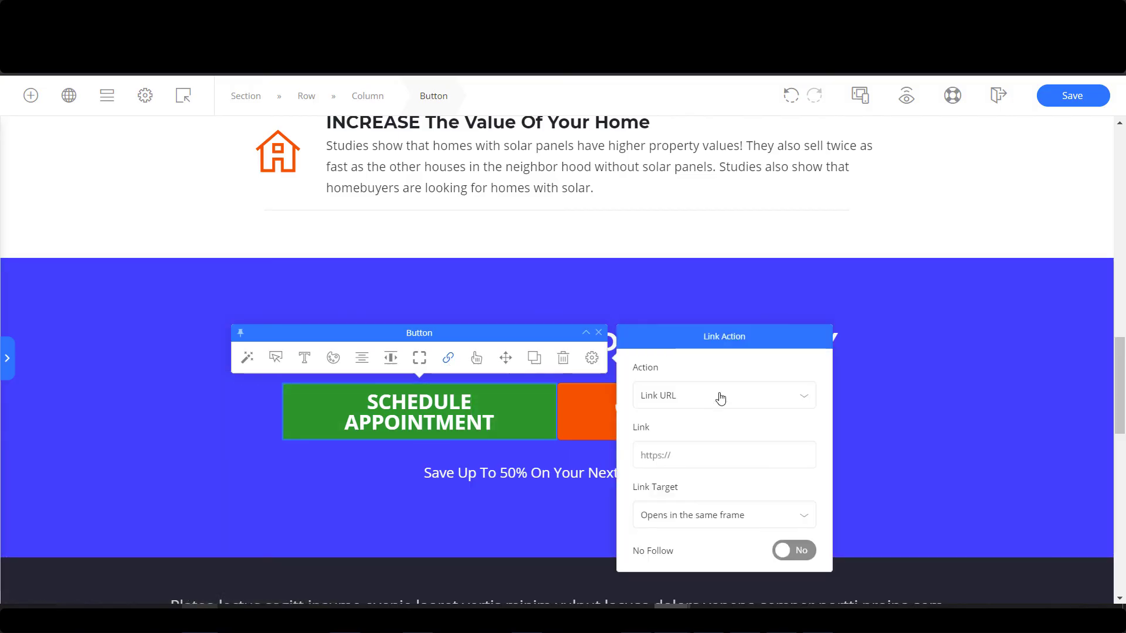
left_click(678, 404)
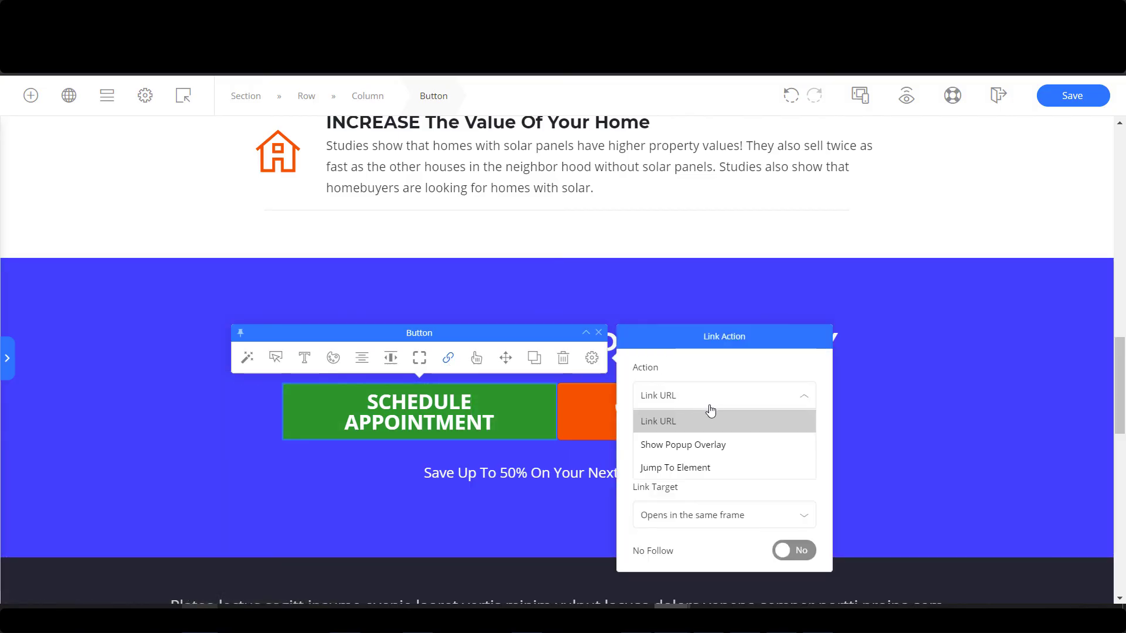
left_click(708, 450)
left_click(780, 463)
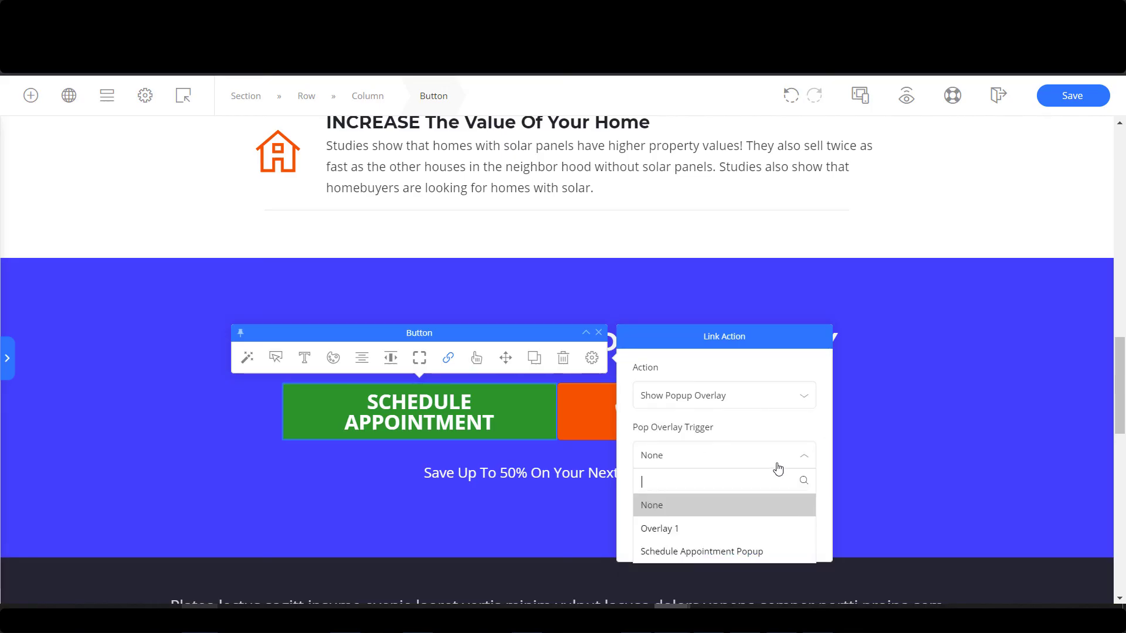
left_click(725, 554)
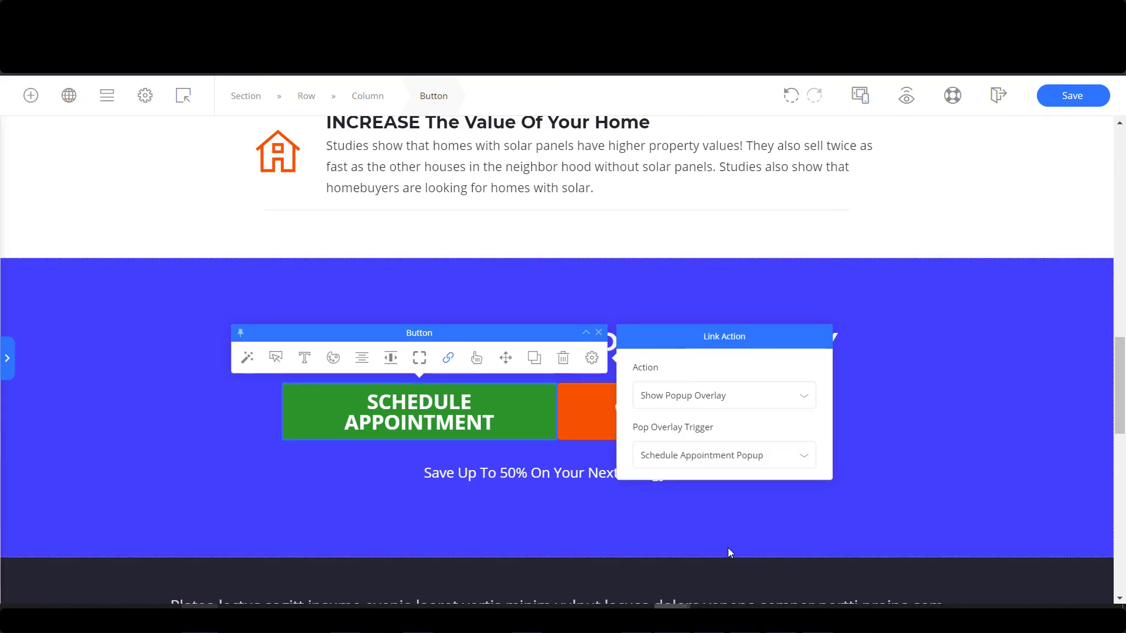
left_click(1077, 98)
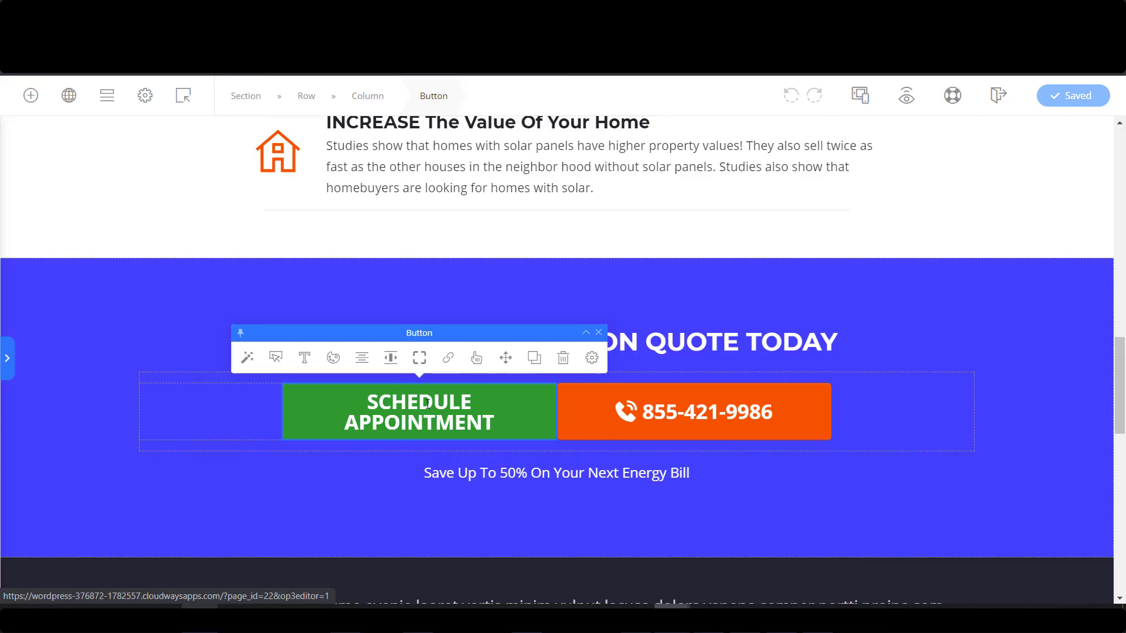
Try copying the Schedule Appointment button beside the hero phone button, then undo it.
scroll(419, 405, "up", 10)
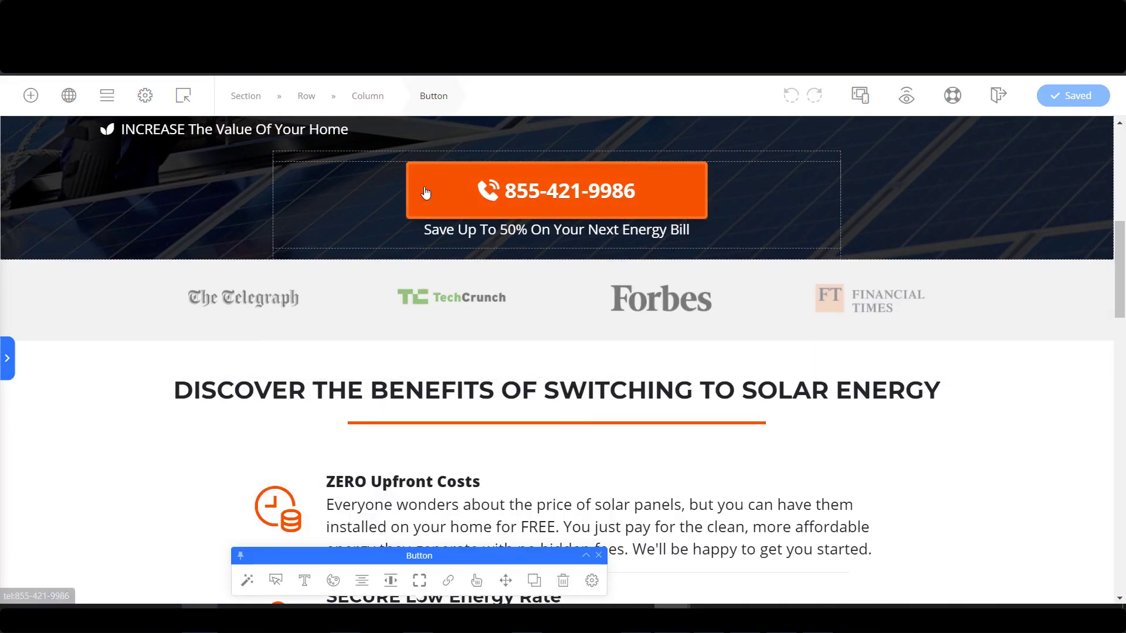
scroll(573, 276, "down", 10)
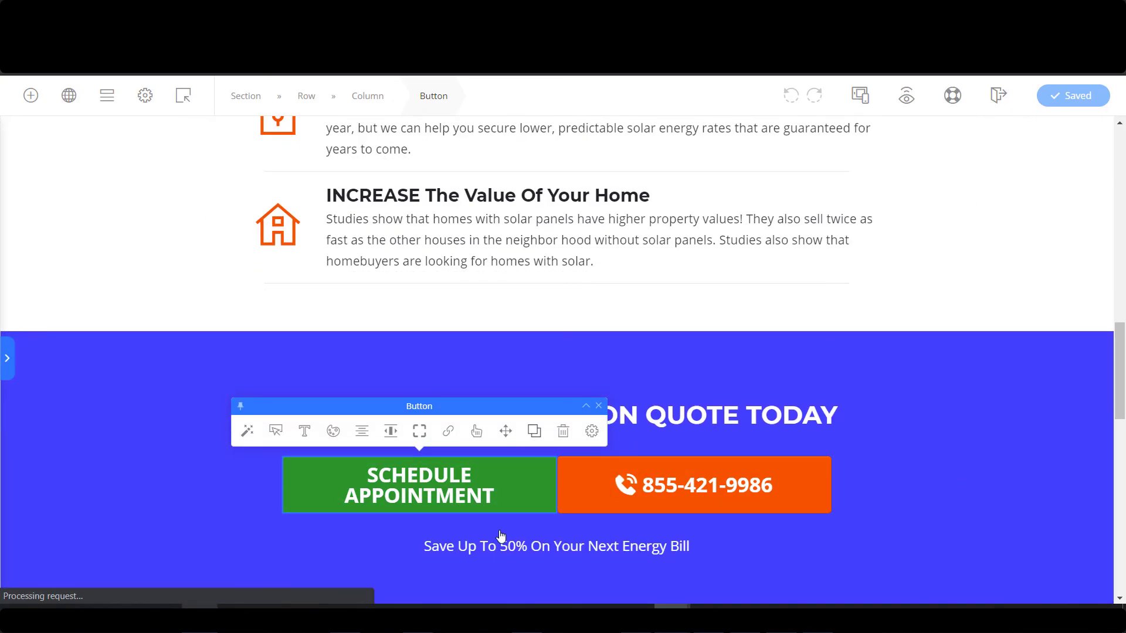
left_click(449, 569)
left_click_drag(509, 487, 365, 244)
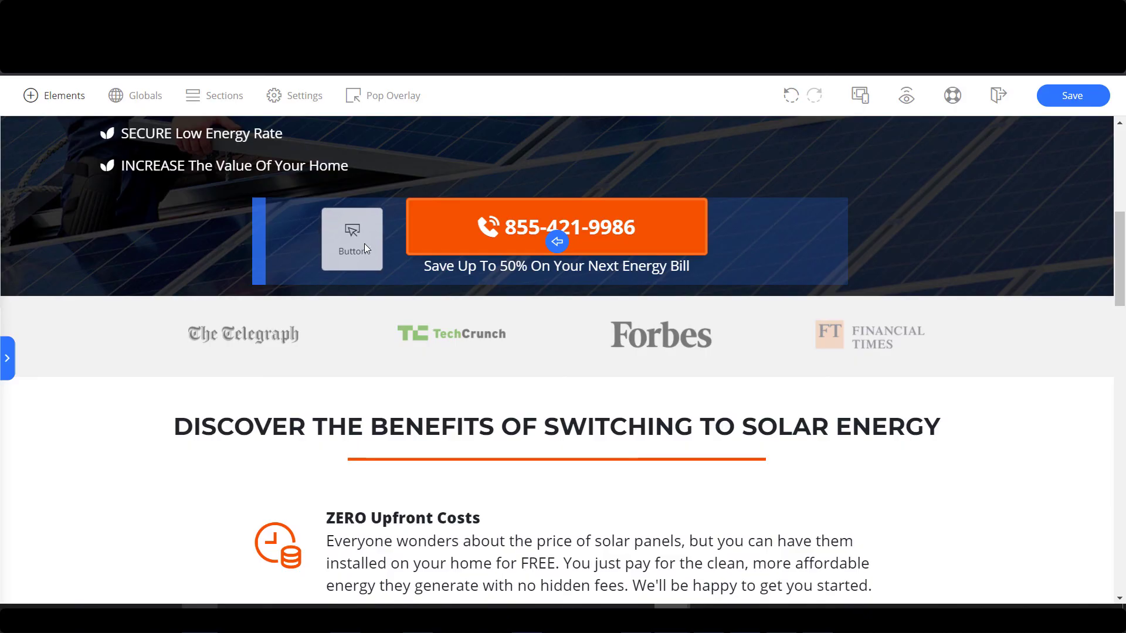
left_click_drag(558, 238, 562, 239)
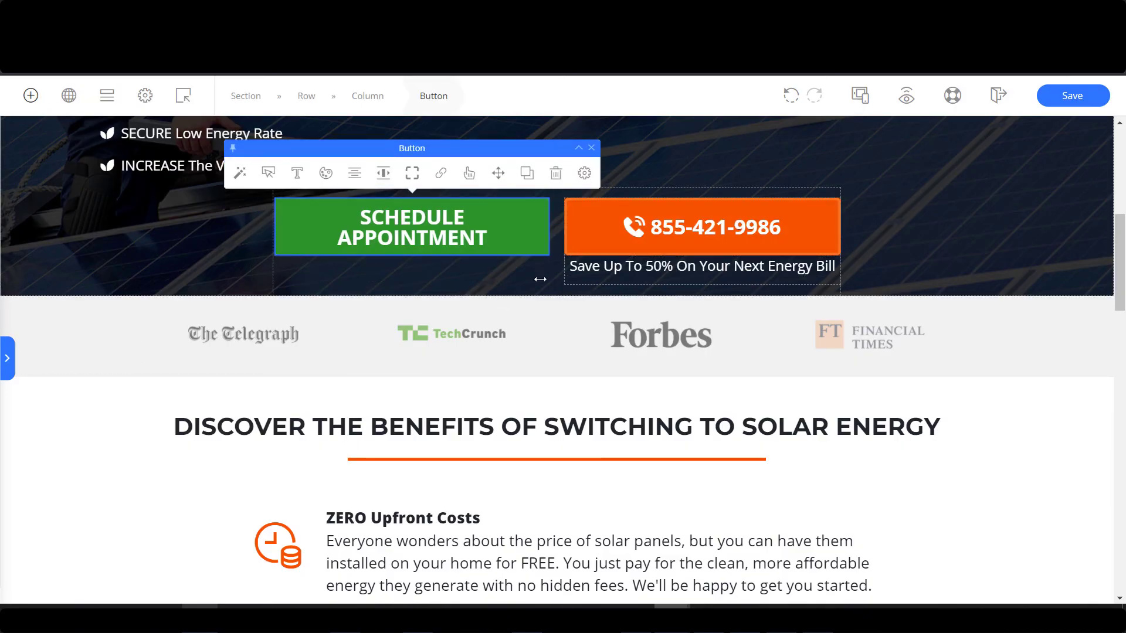
left_click(556, 174)
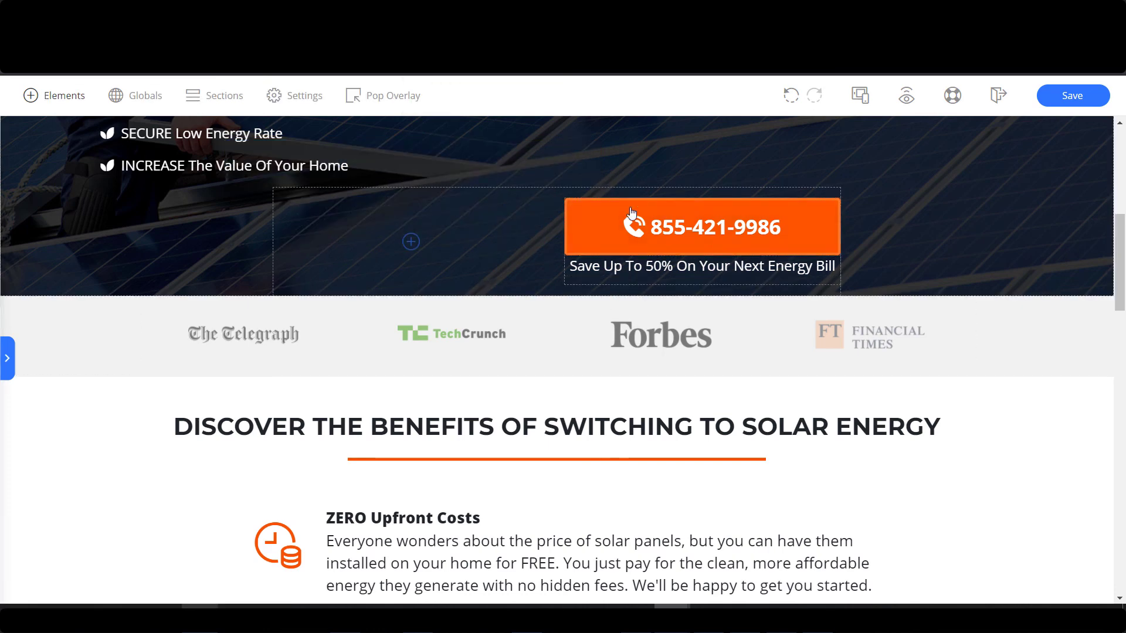
left_click(790, 95)
left_click(790, 96)
scroll(628, 299, "down", 3)
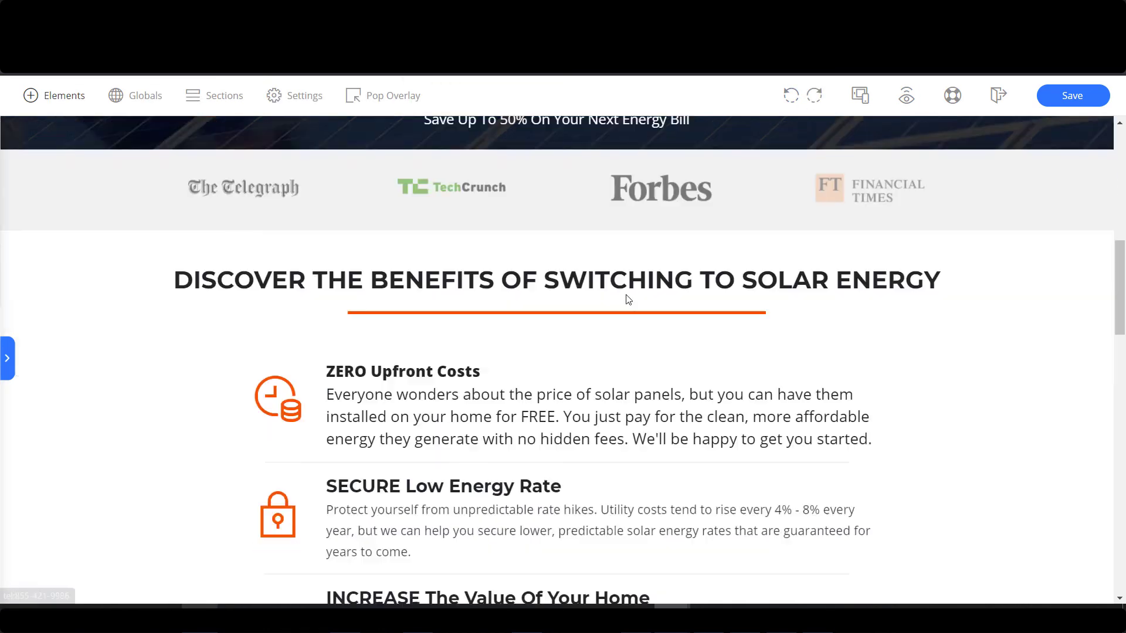
scroll(629, 299, "down", 10)
left_click(794, 95)
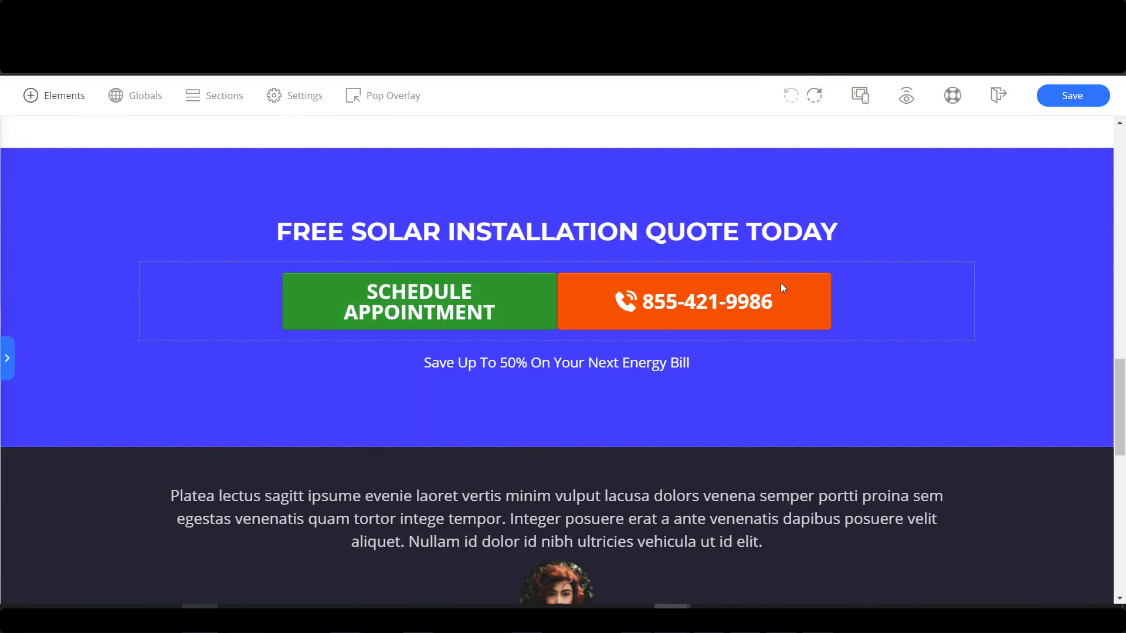
Move the two-button row into the hero section and delete the leftover lone phone button.
left_click(669, 284)
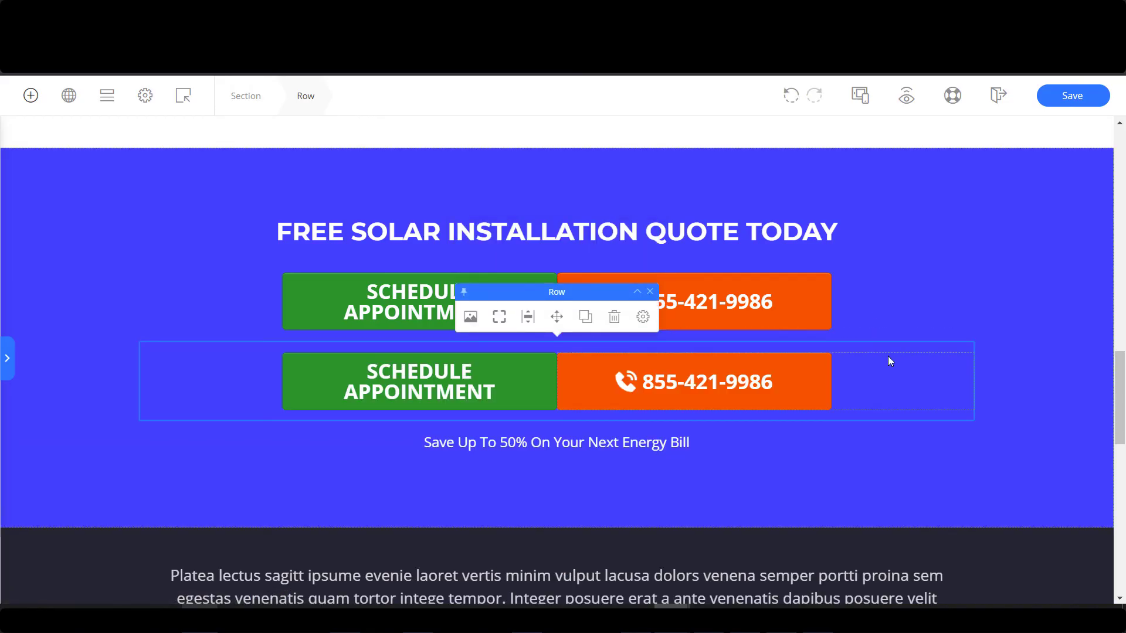
left_click_drag(568, 157, 606, 332)
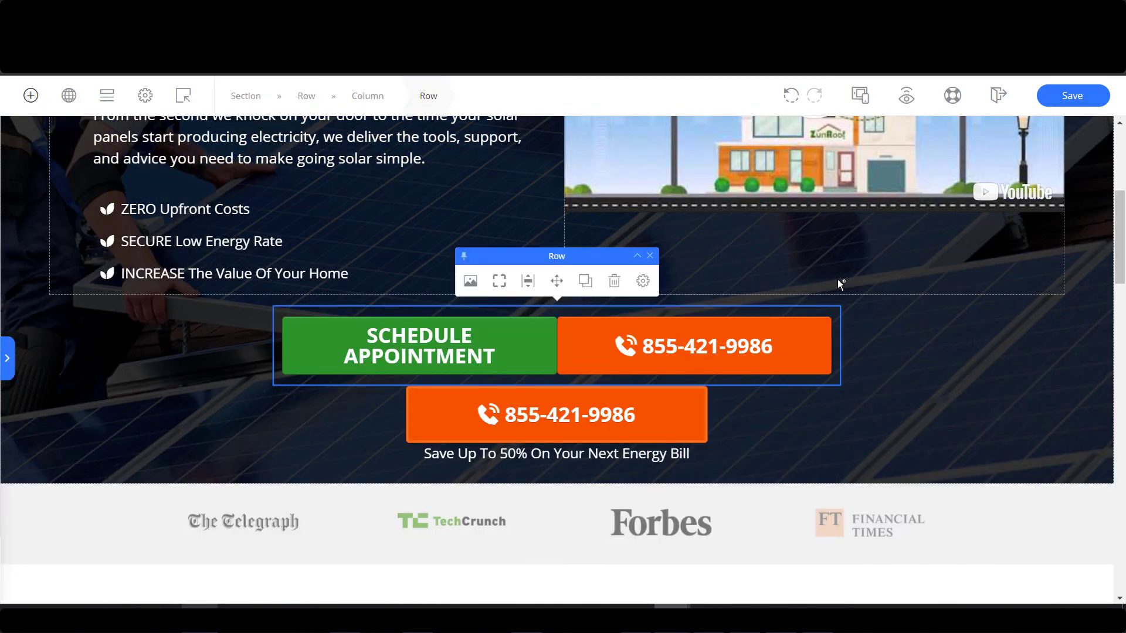
left_click(726, 419)
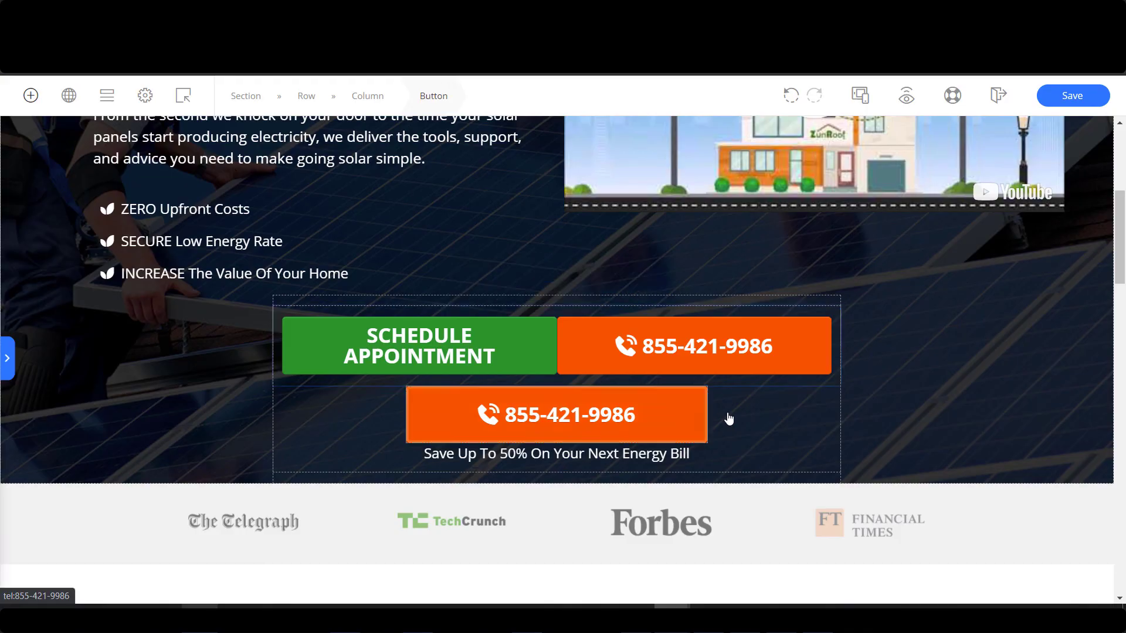
left_click(705, 365)
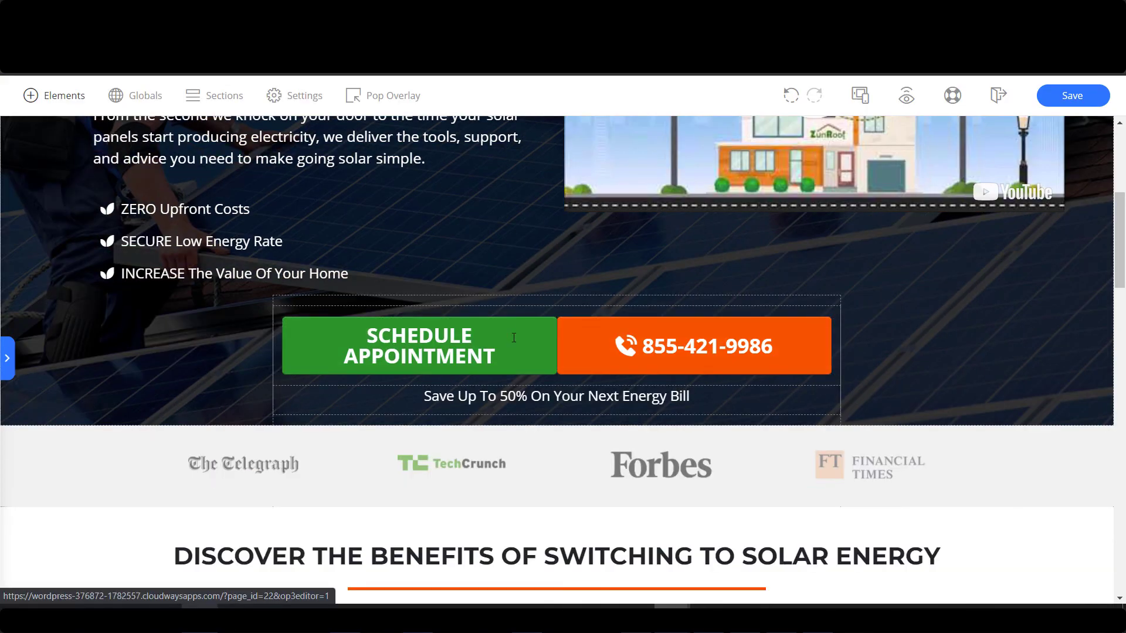
scroll(457, 328, "up", 3)
scroll(413, 321, "down", 3)
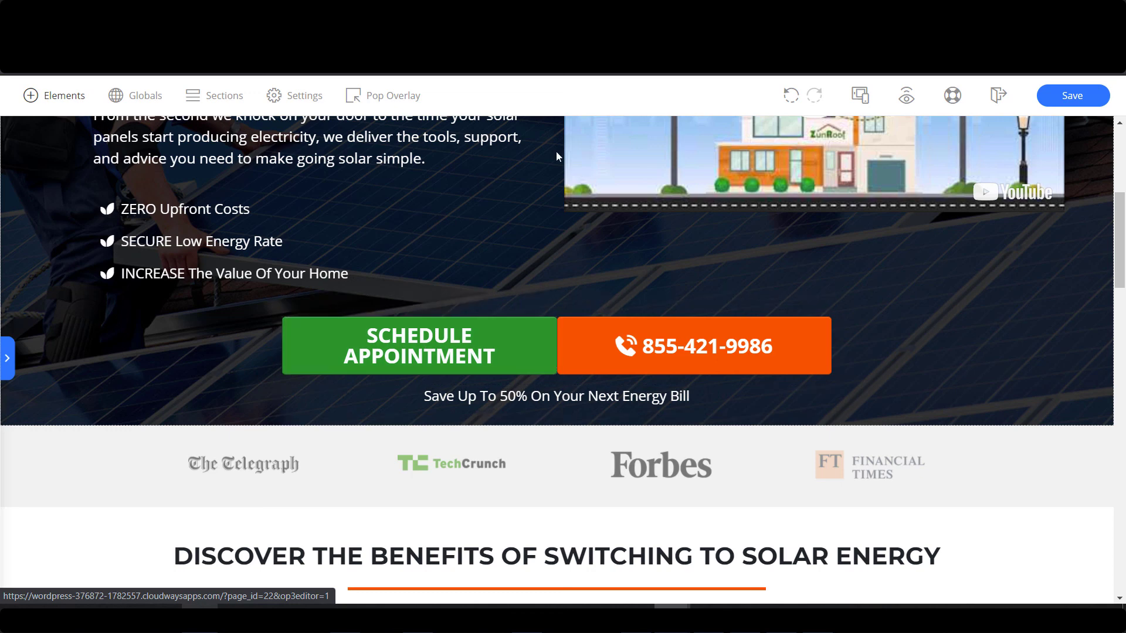
scroll(698, 417, "down", 6)
scroll(701, 417, "down", 4)
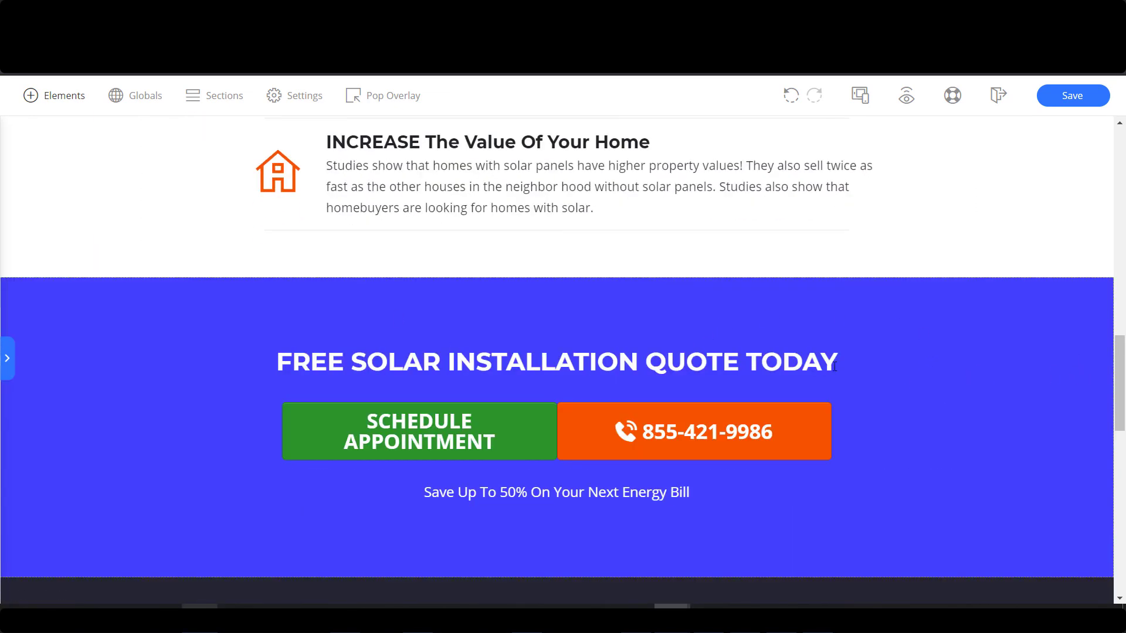
Set the blue quote section's Space Above and Space Below to 10 px.
left_click(689, 282)
left_click(657, 254)
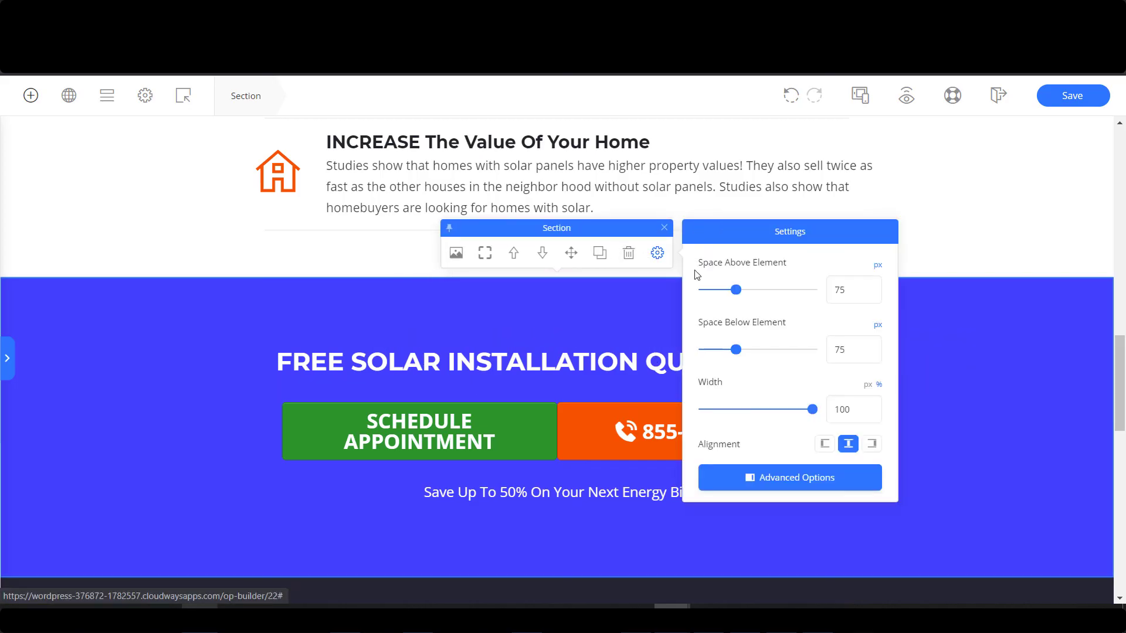
left_click_drag(739, 296, 708, 295)
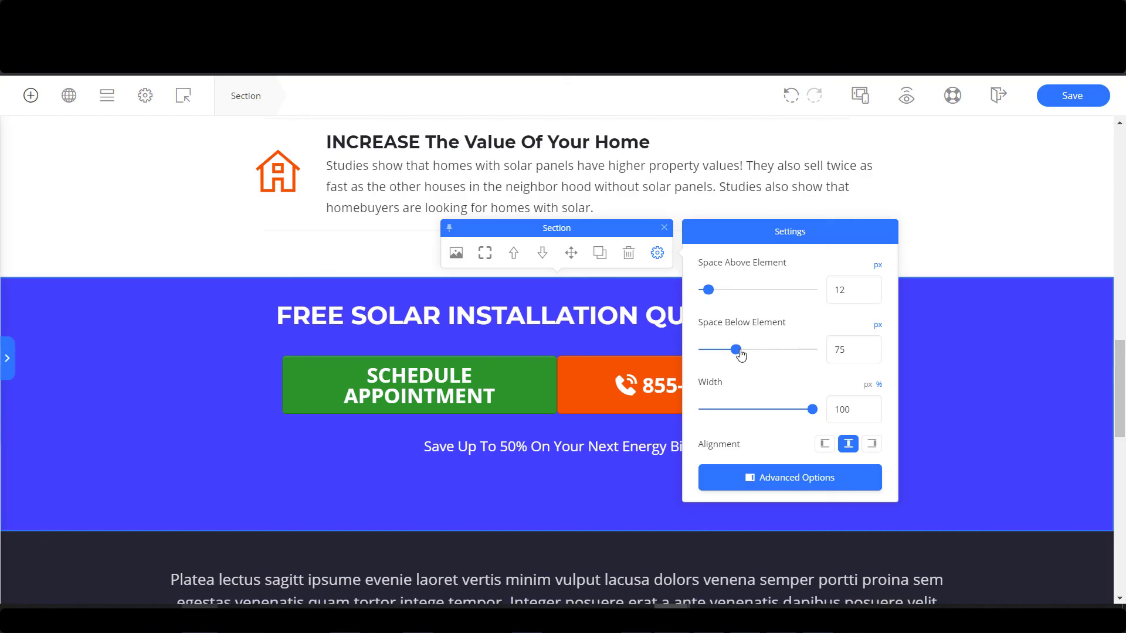
left_click_drag(734, 351, 710, 350)
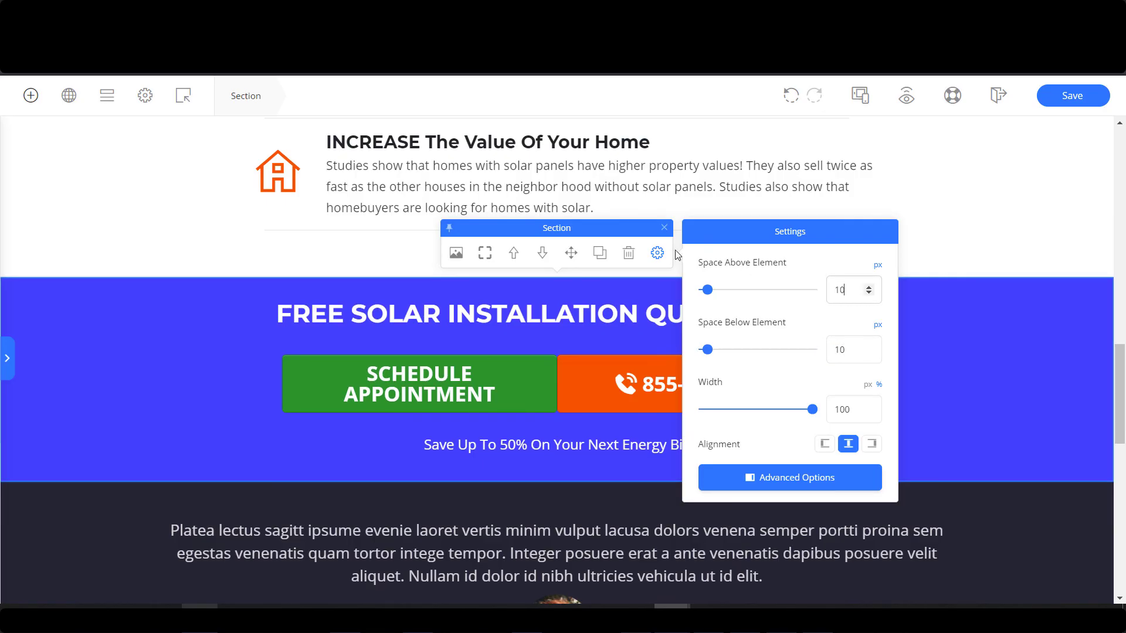
scroll(115, 364, "up", 8)
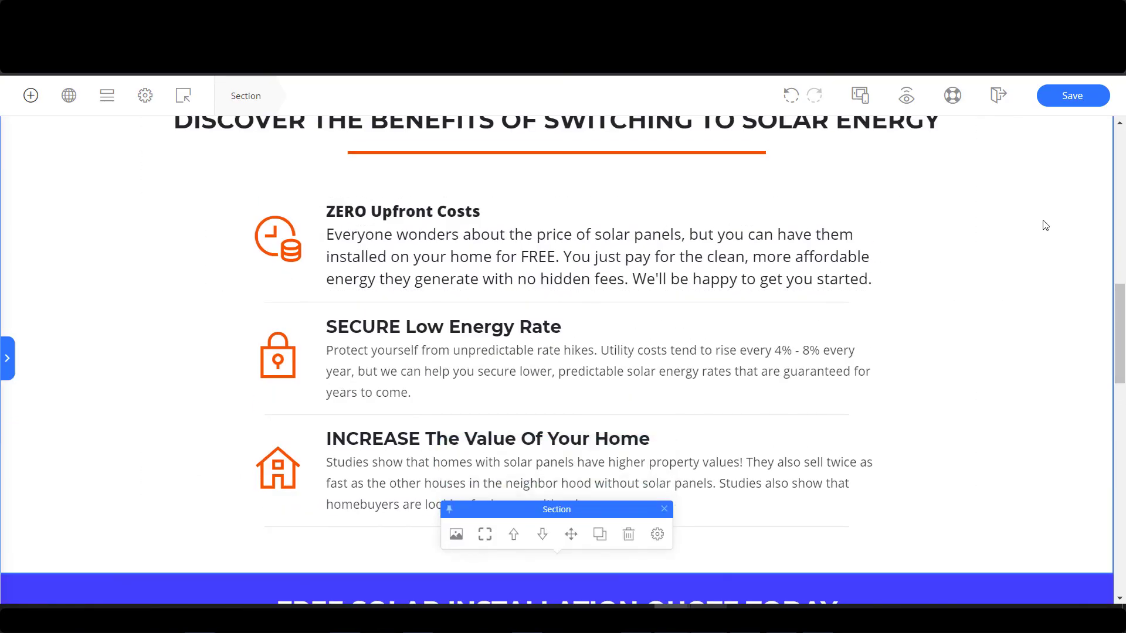
Delete the Amazon best selling book section and the testimonial section from the page.
scroll(1061, 386, "down", 8)
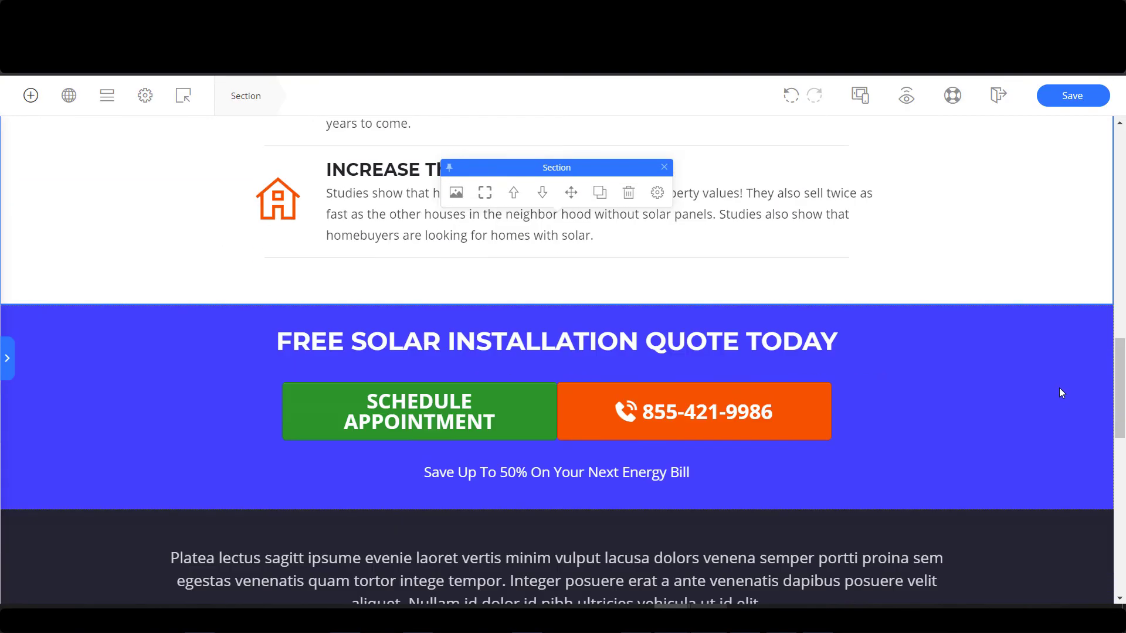
scroll(757, 493, "down", 3)
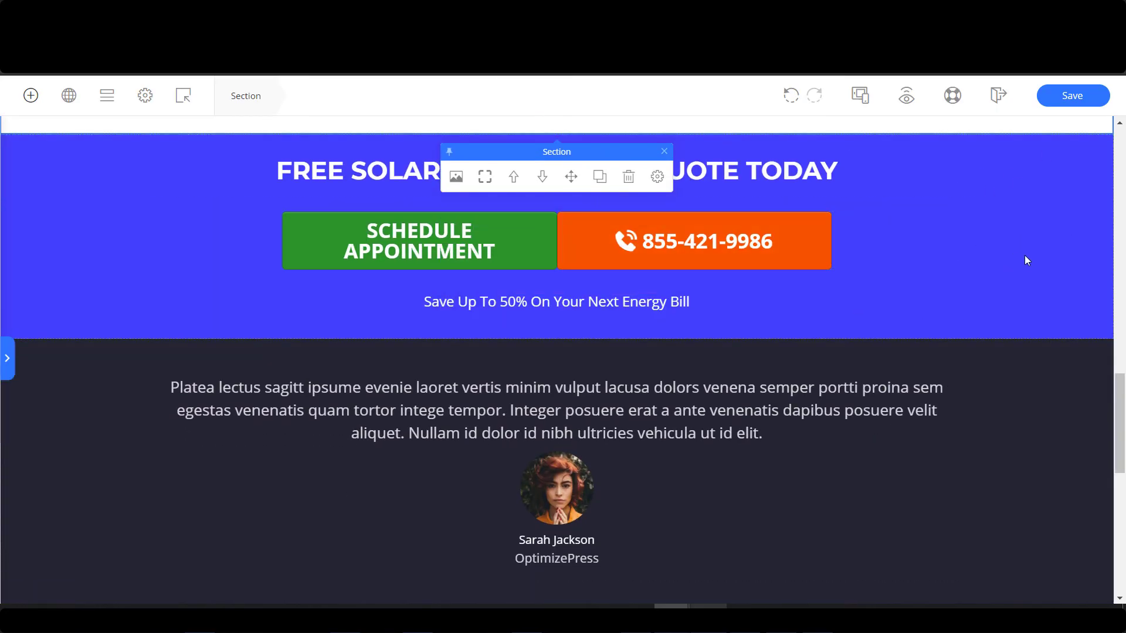
scroll(1025, 255, "down", 8)
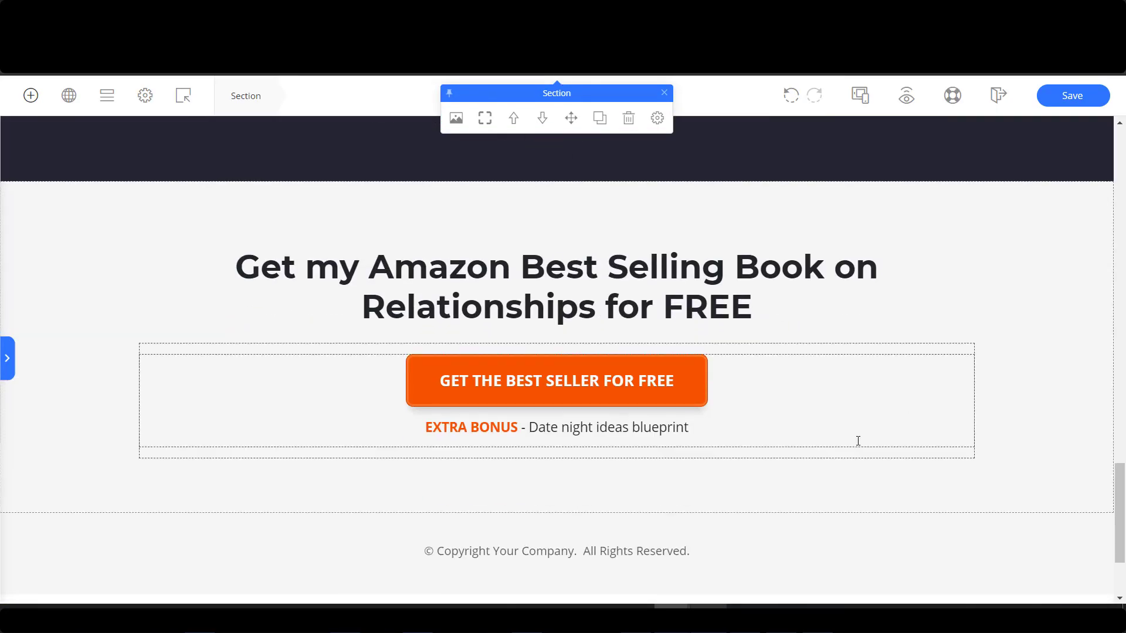
scroll(1029, 332, "up", 7)
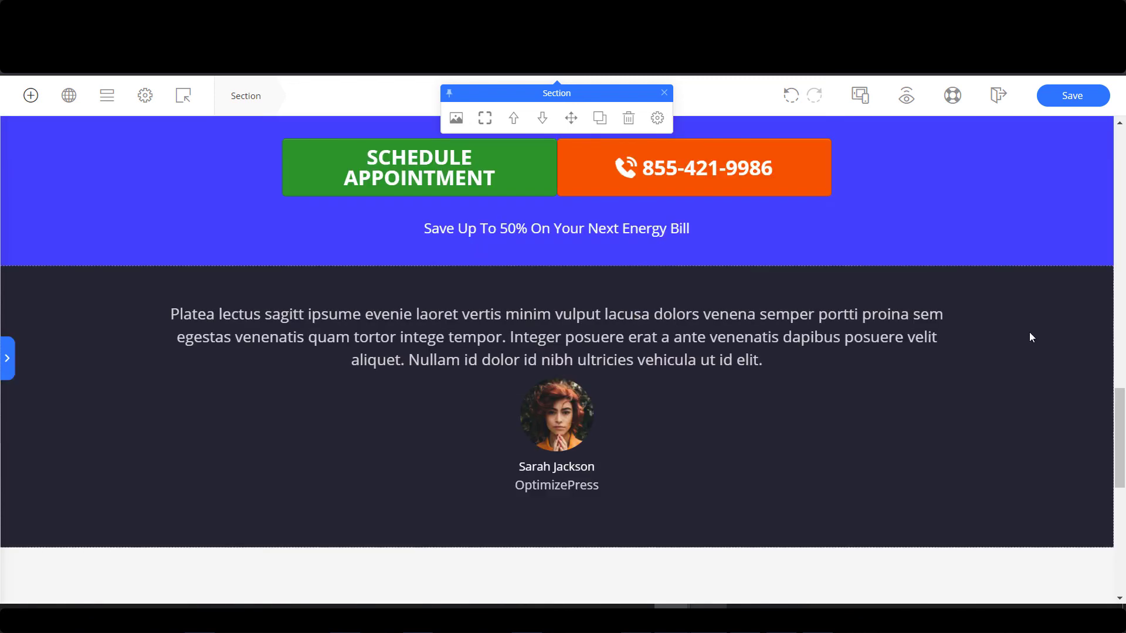
scroll(1029, 332, "down", 7)
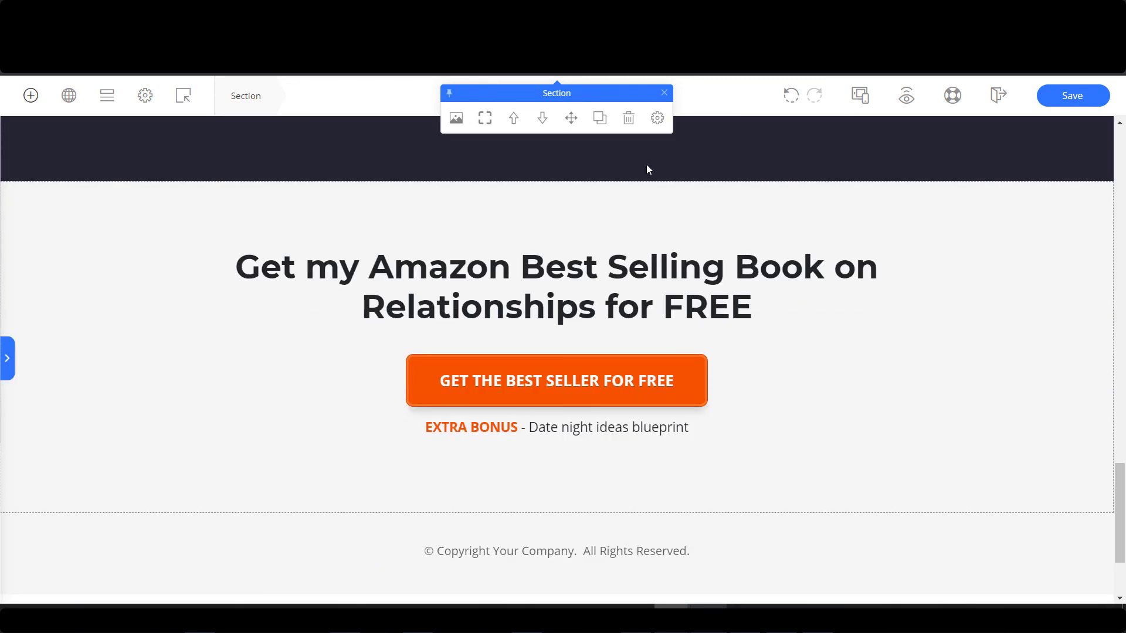
left_click(626, 158)
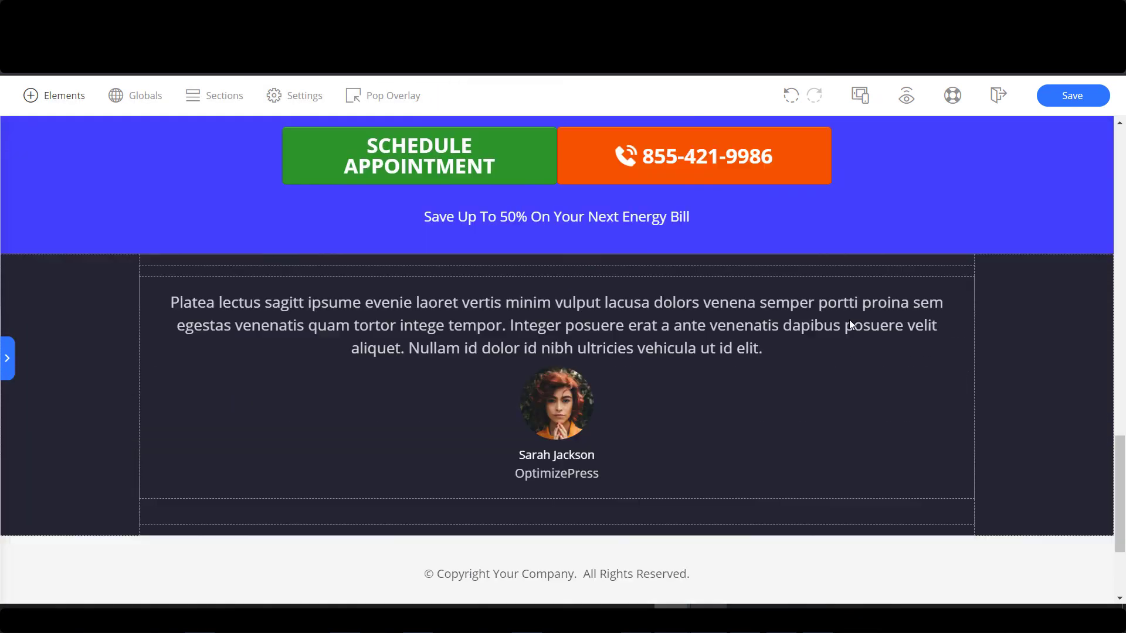
scroll(850, 322, "up", 1)
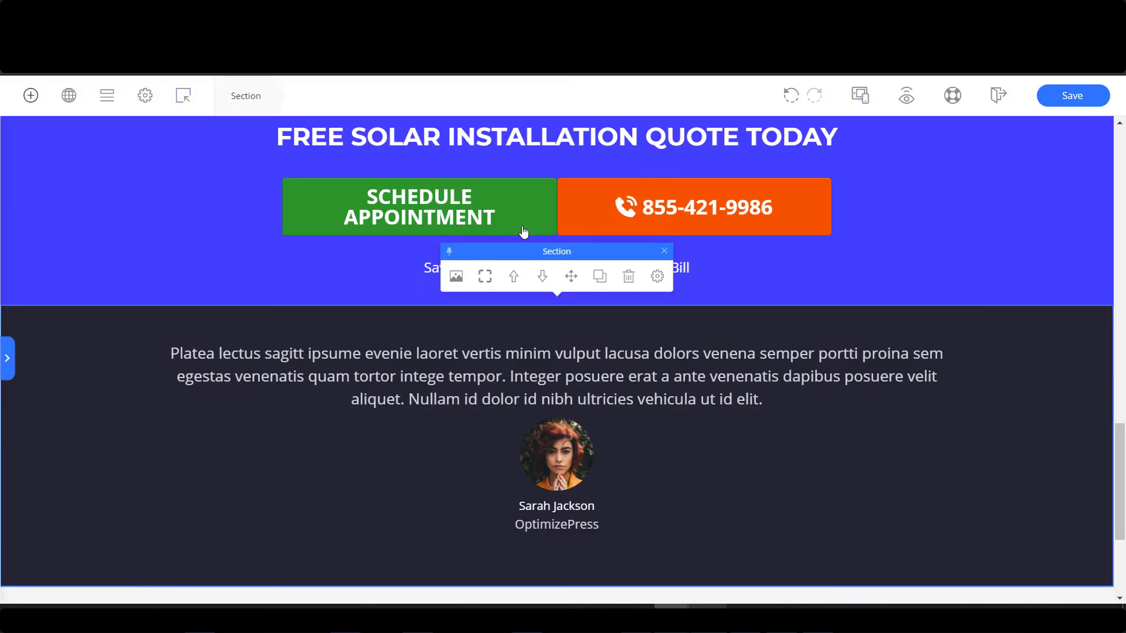
left_click(628, 276)
scroll(668, 410, "up", 1)
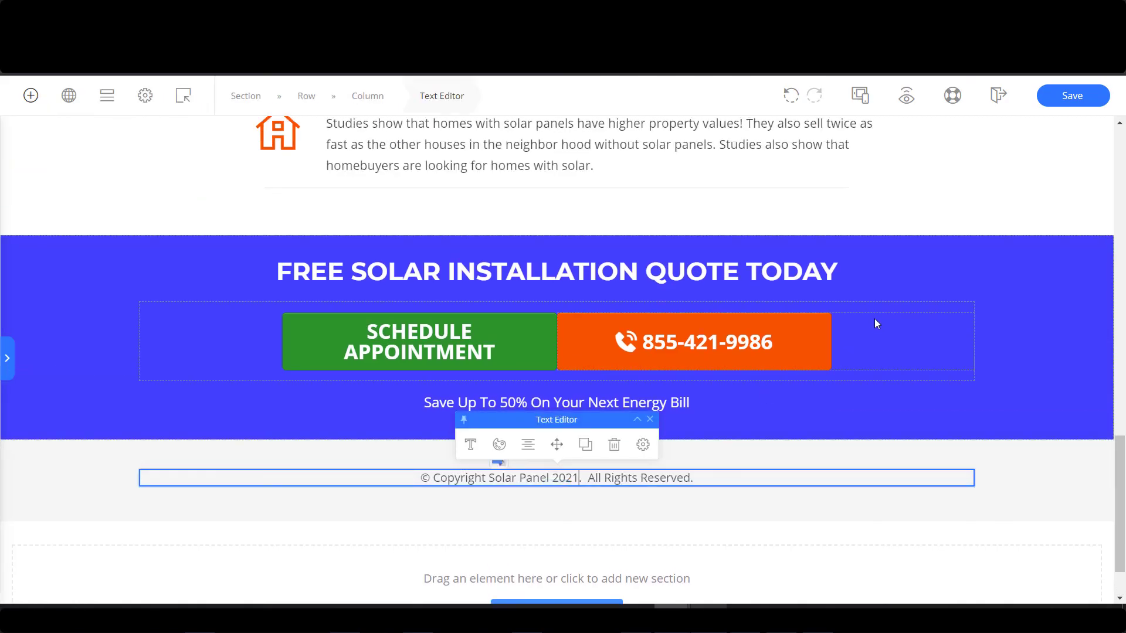
scroll(874, 318, "up", 6)
scroll(865, 319, "up", 5)
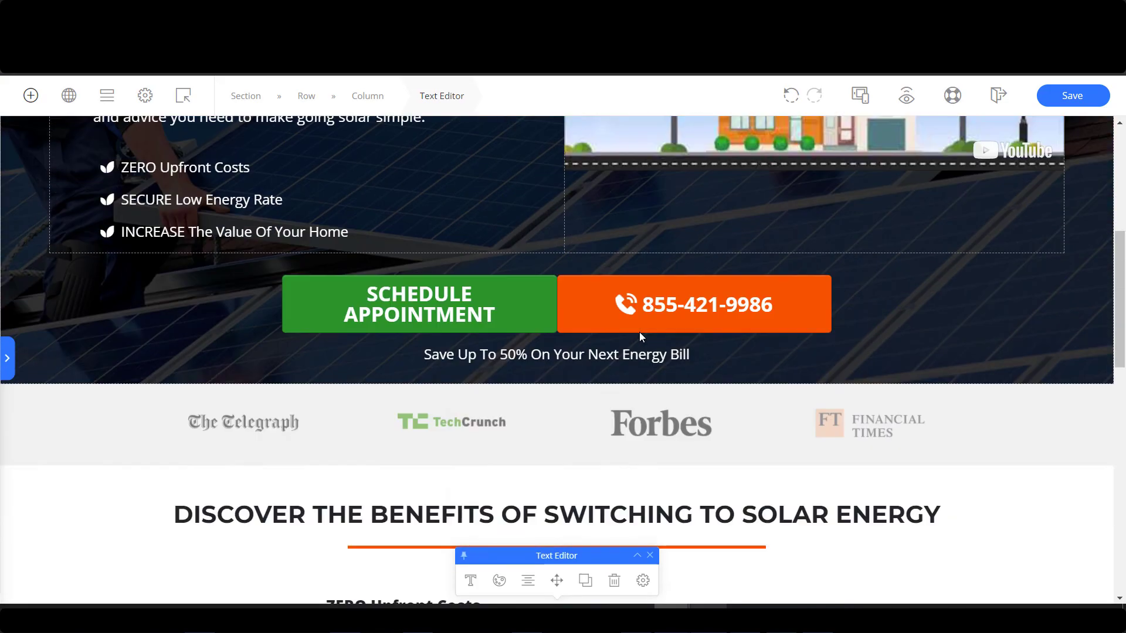
scroll(639, 331, "down", 10)
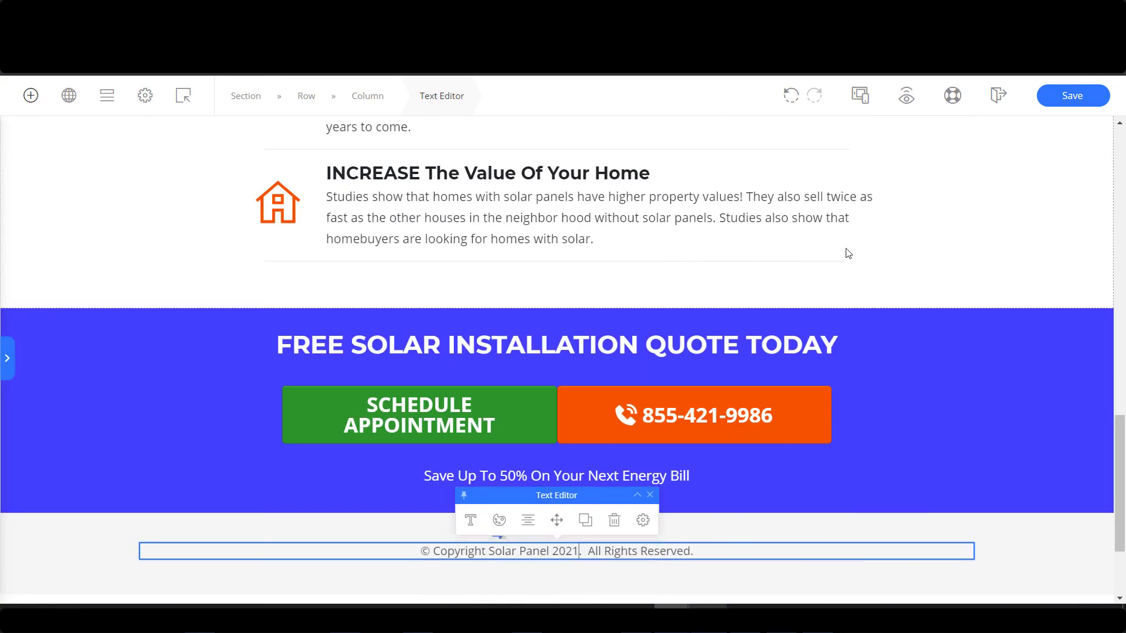
left_click(766, 239)
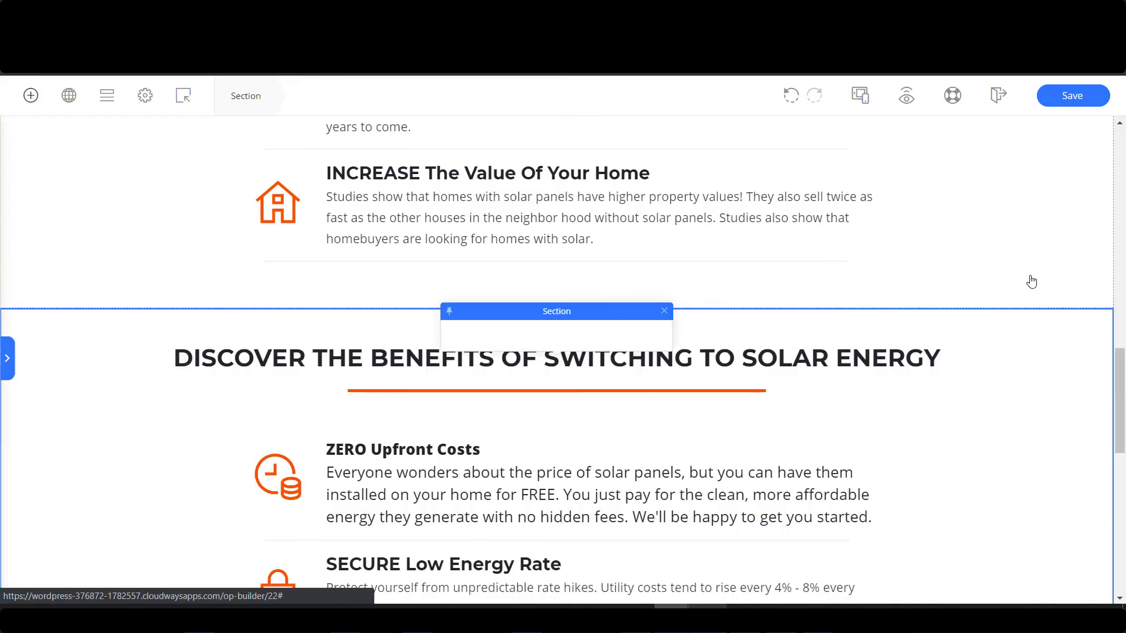
Move the blue free solar quote section above the second copy of the benefits section.
scroll(1025, 372, "down", 7)
scroll(963, 346, "down", 2)
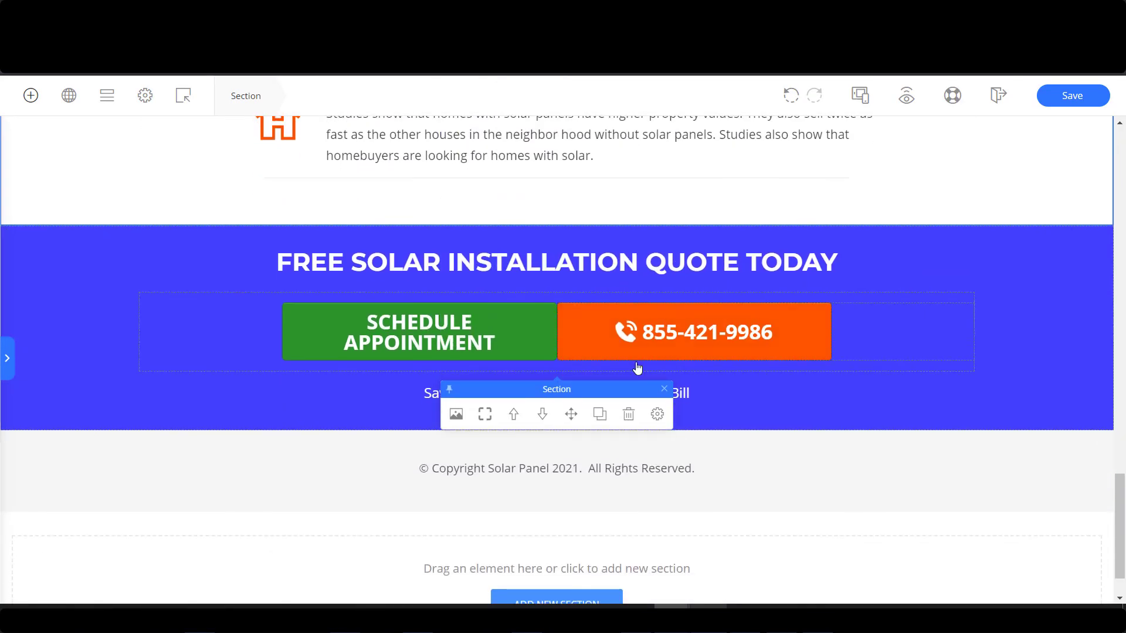
left_click_drag(618, 392, 624, 423)
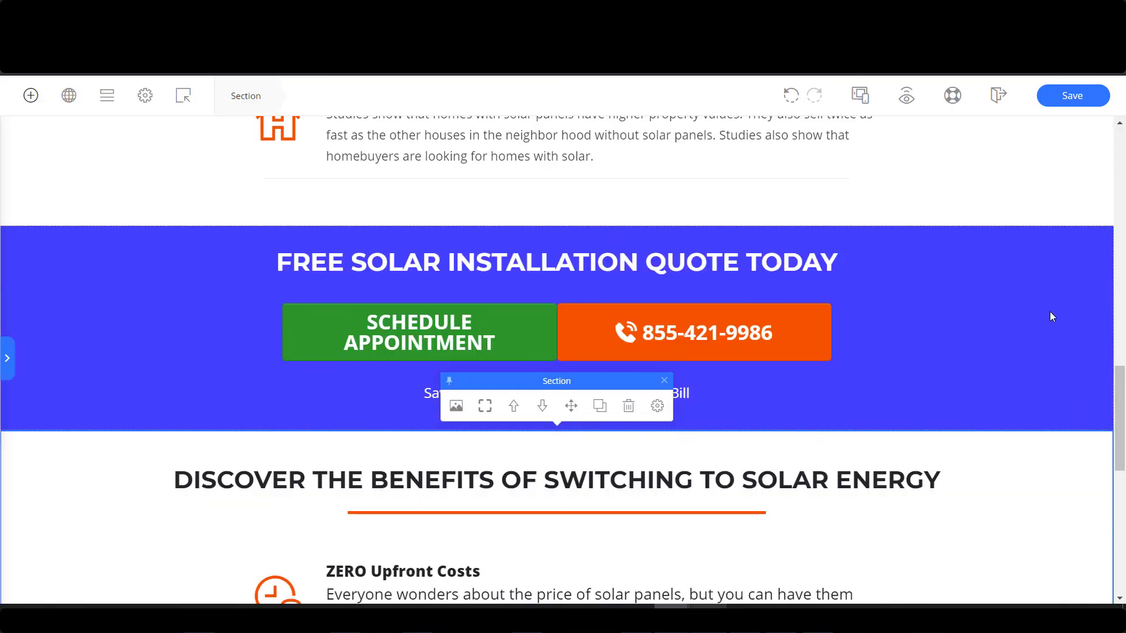
left_click(1025, 286)
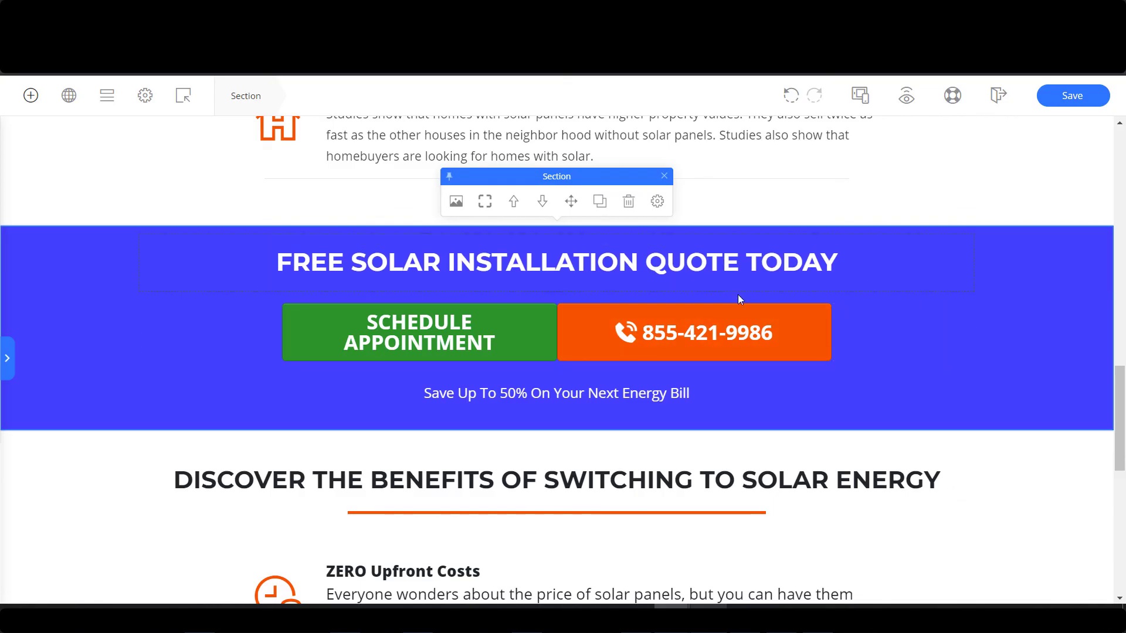
scroll(745, 370, "down", 7)
scroll(760, 362, "down", 2)
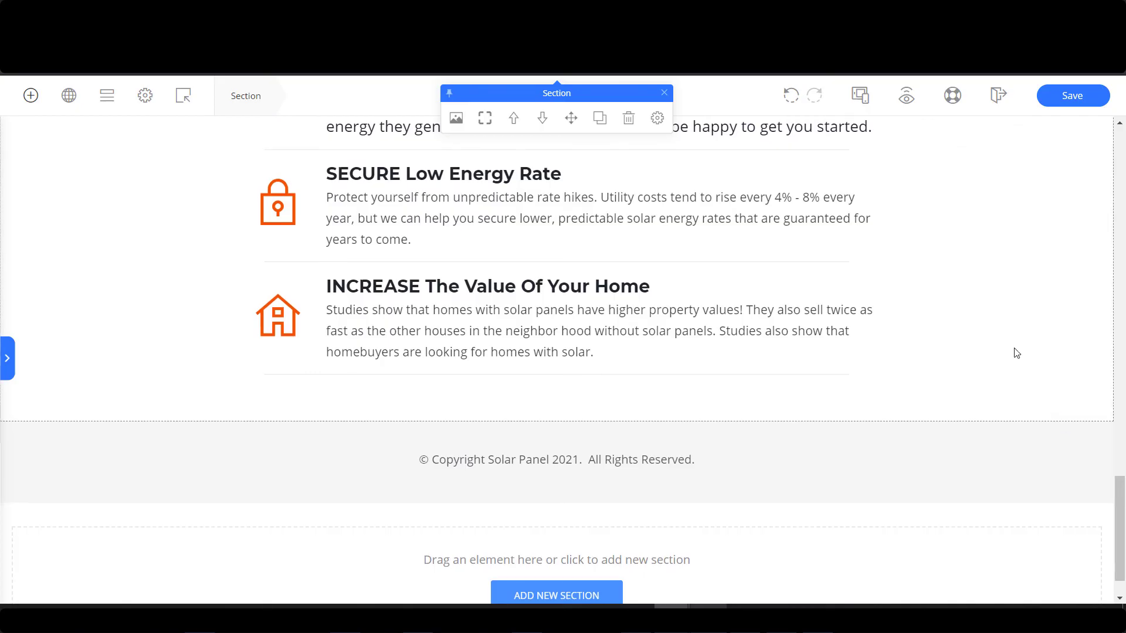
scroll(1015, 350, "up", 10)
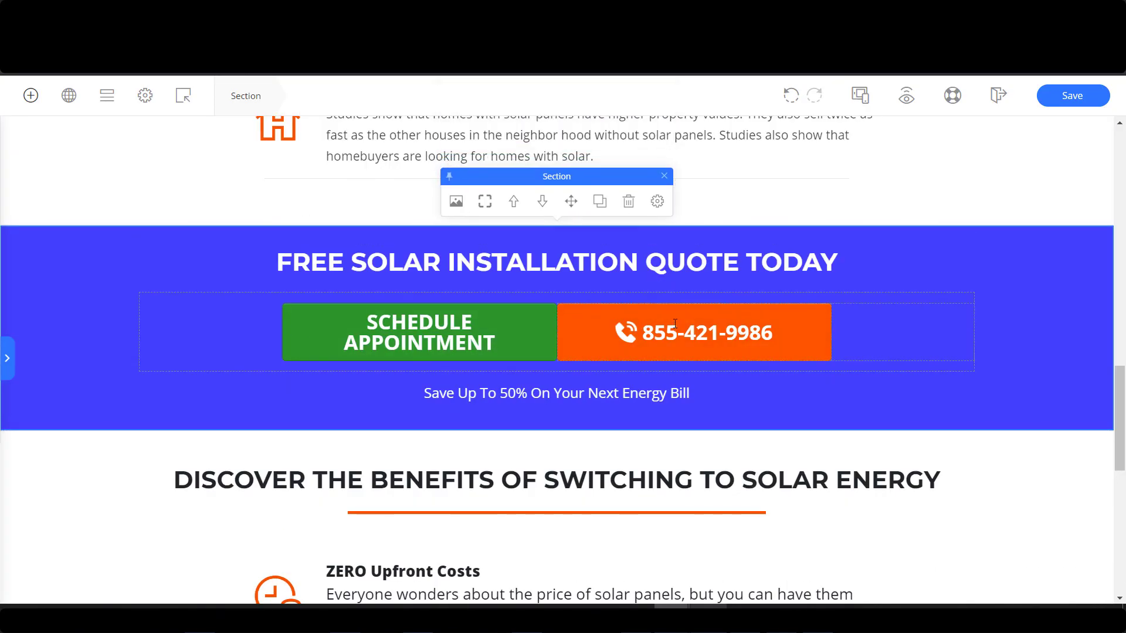
scroll(995, 382, "up", 1)
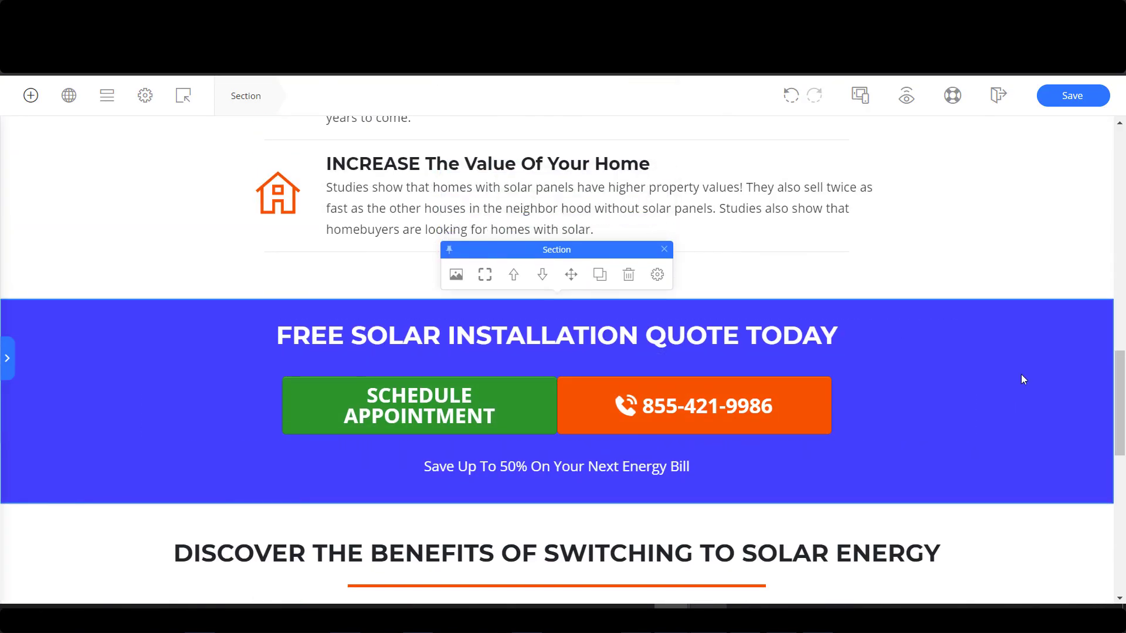
Save the blue quote section as global element 'Call Function' and place a duplicate above the footer.
right_click(1034, 355)
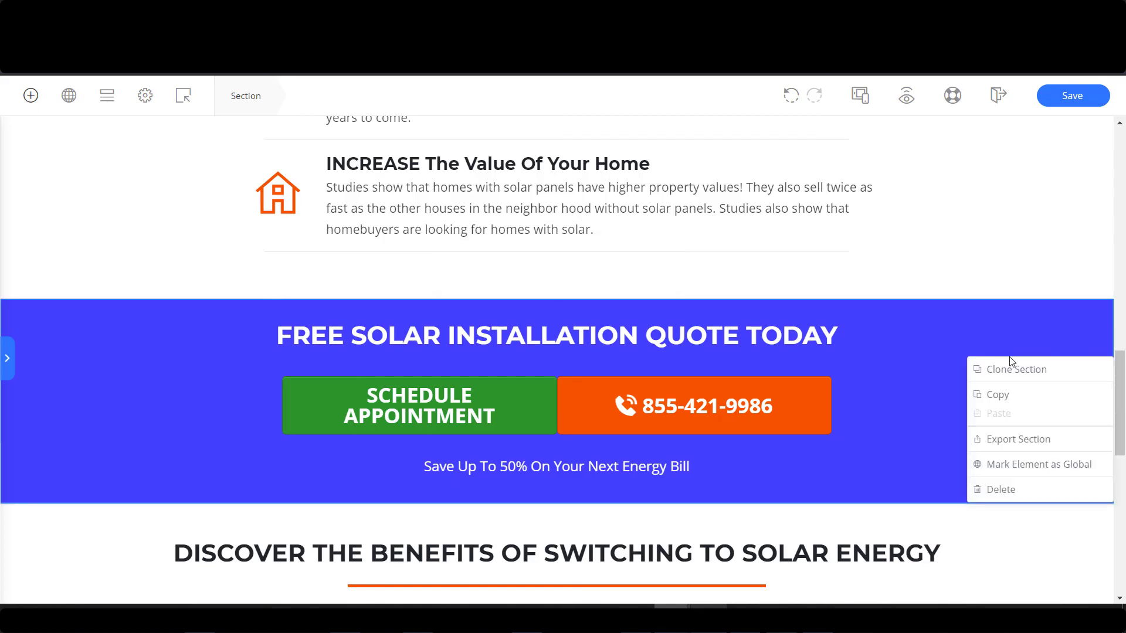
left_click(1015, 465)
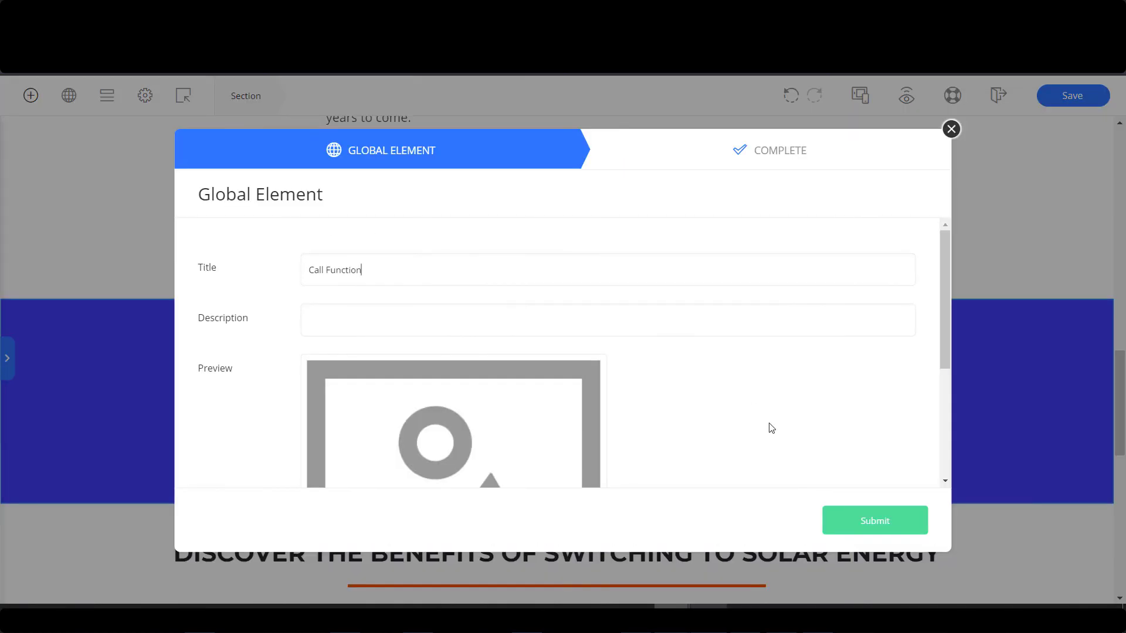
left_click(869, 530)
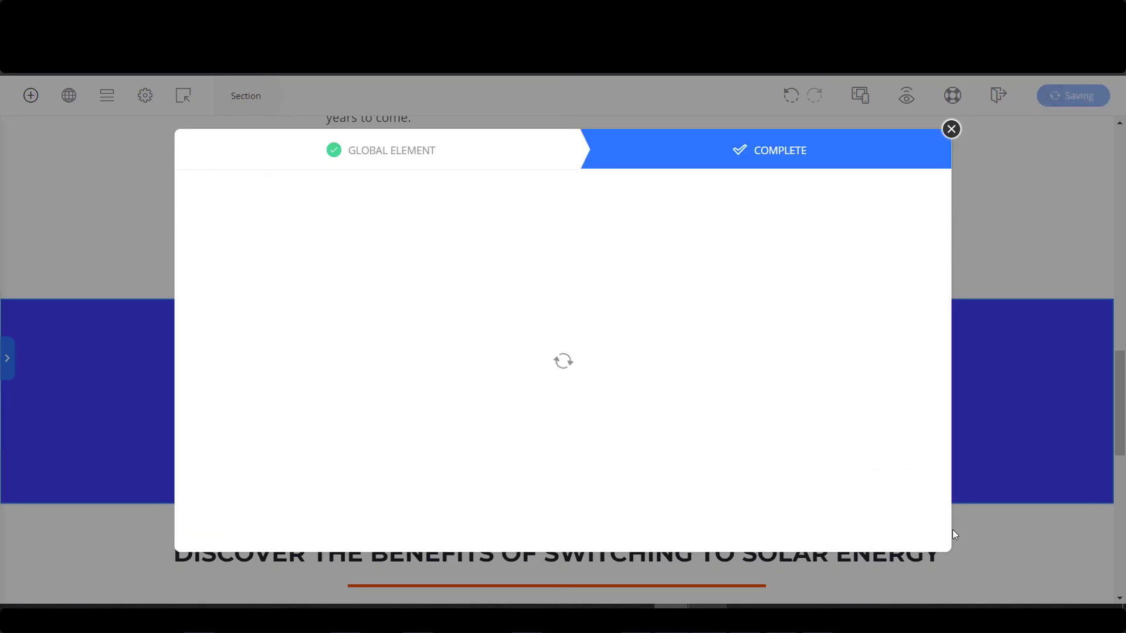
left_click(901, 517)
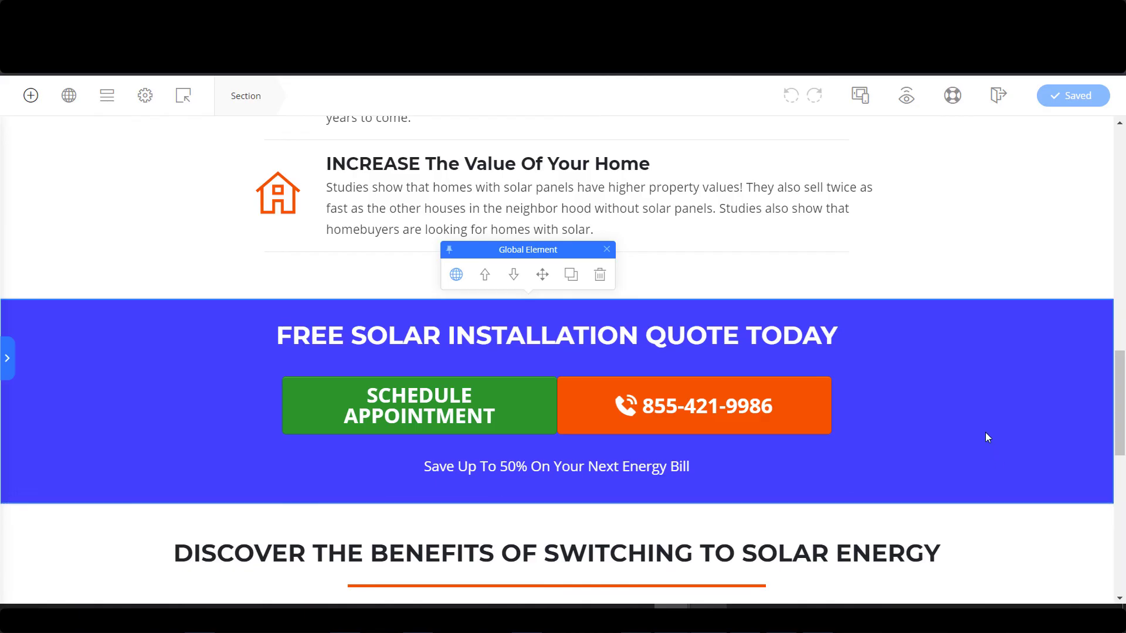
left_click(571, 280)
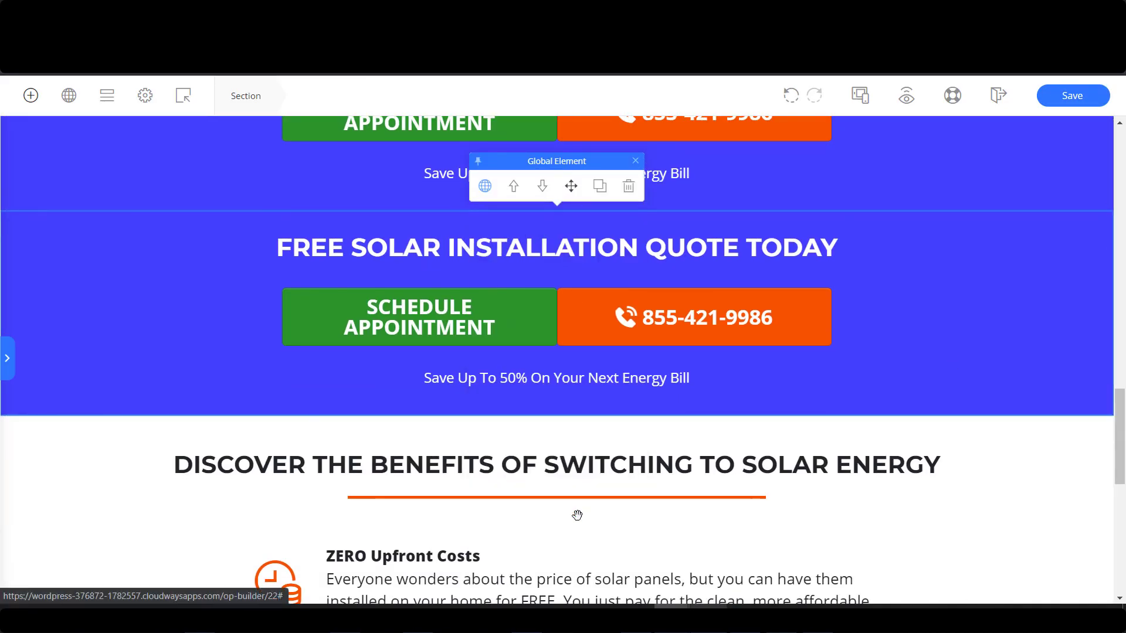
left_click_drag(588, 602, 589, 367)
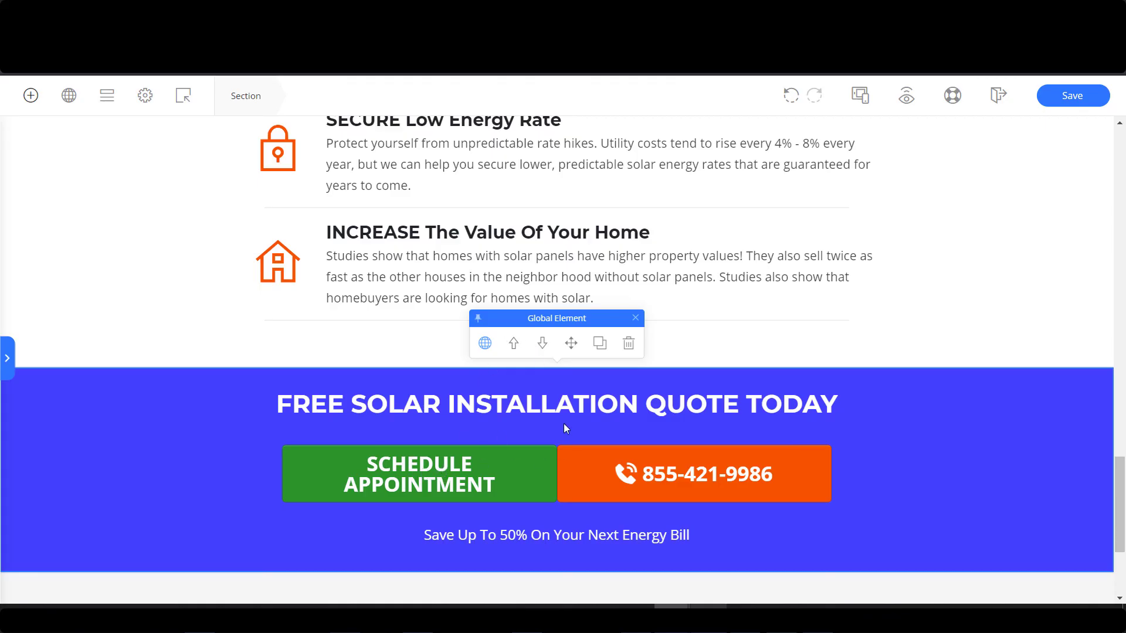
Unlock the global quote section, narrow the subtitle row to about 475 px, and enter 0px in its advanced options.
left_click(484, 344)
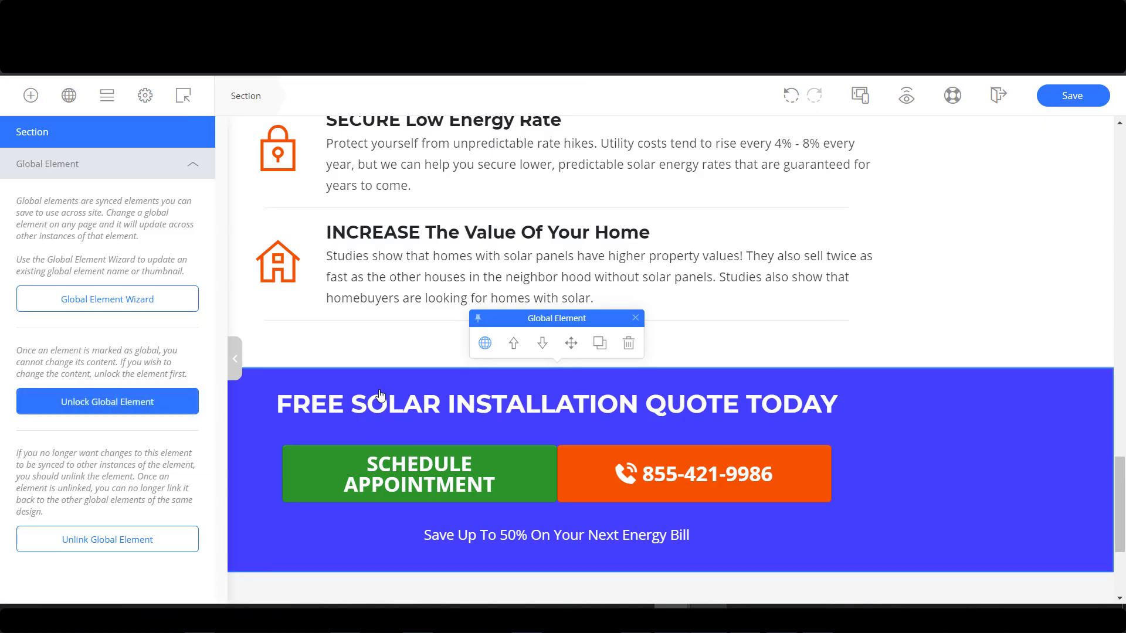
left_click(365, 400)
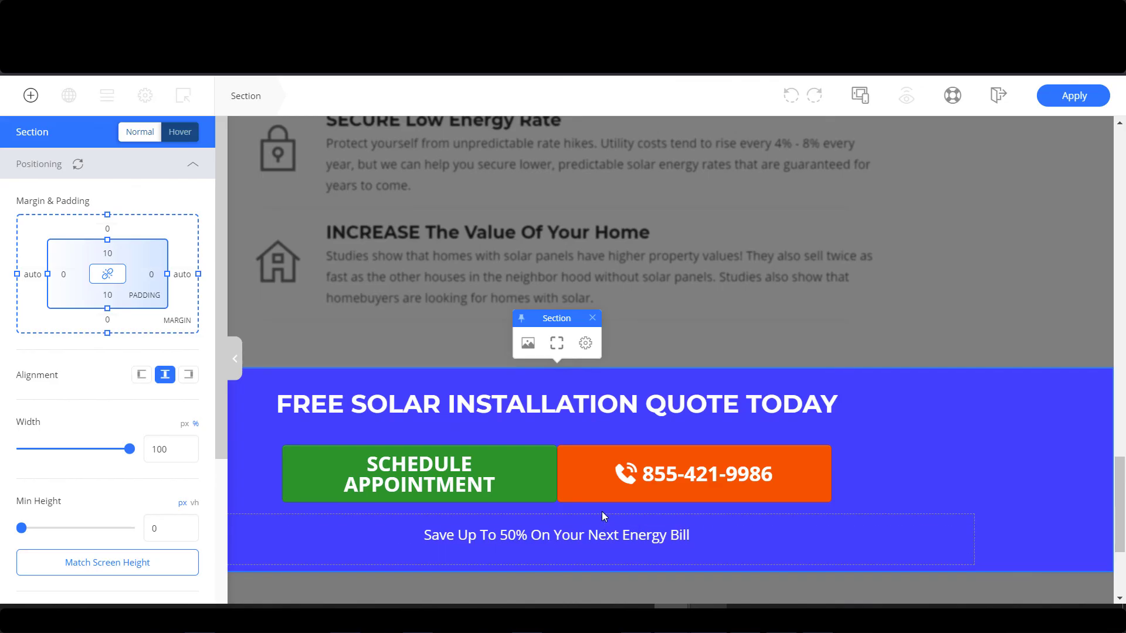
left_click(748, 523)
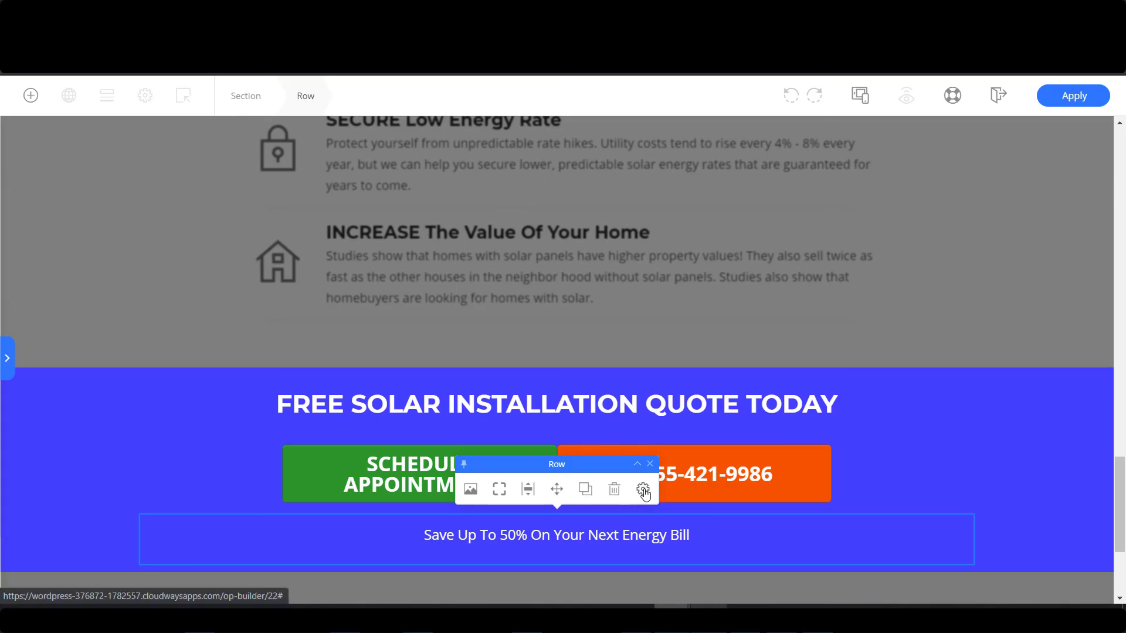
left_click(643, 490)
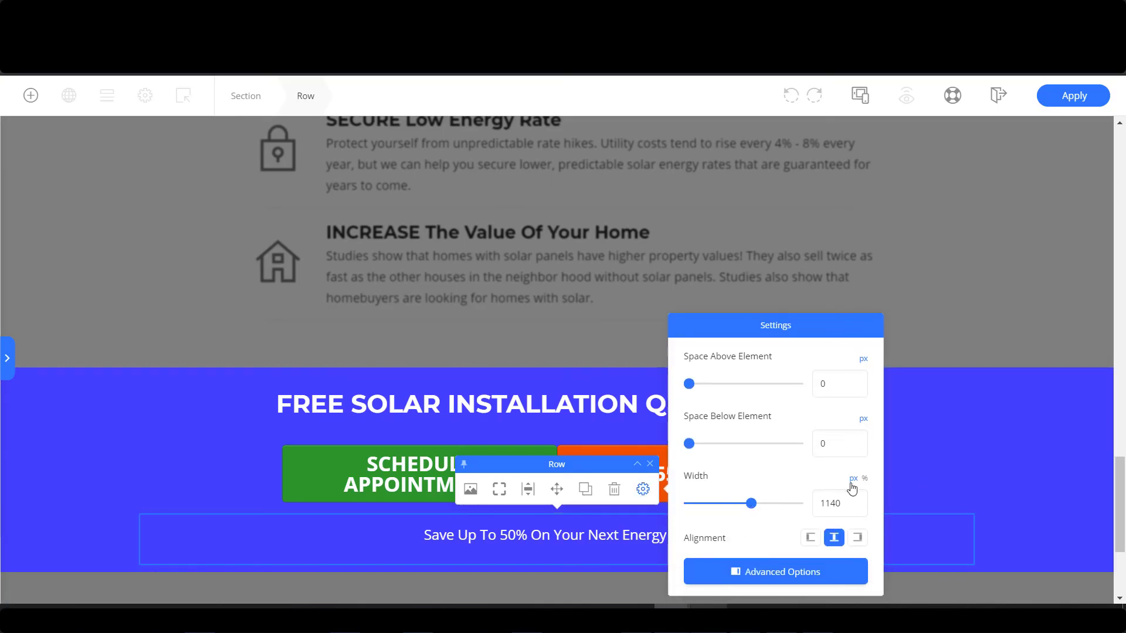
left_click_drag(749, 505, 717, 505)
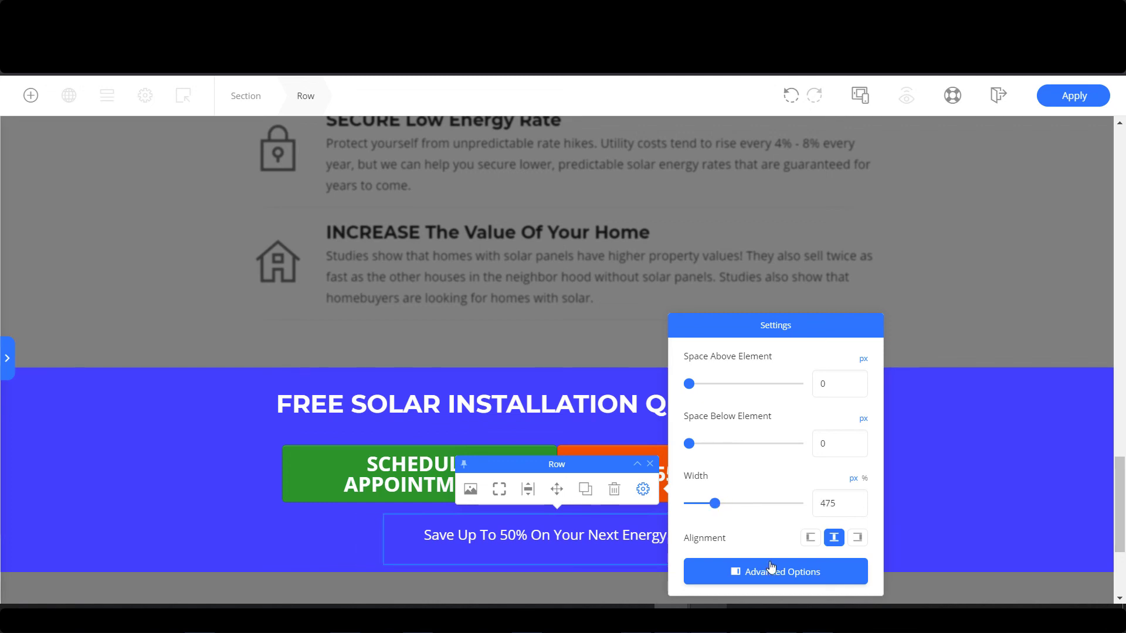
left_click(778, 581)
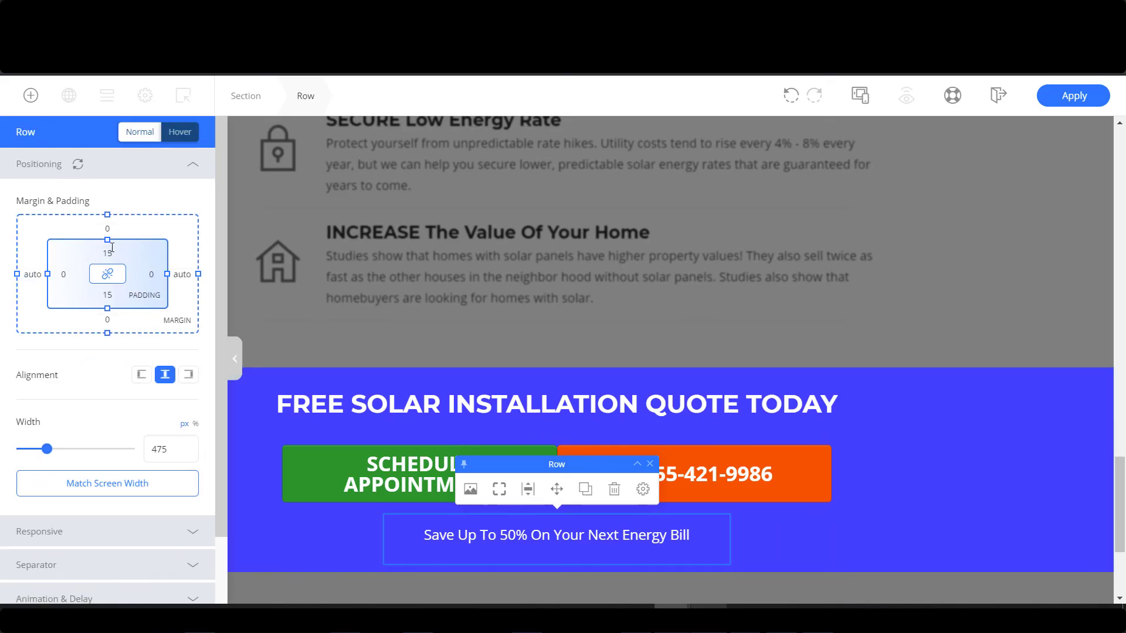
type("0px")
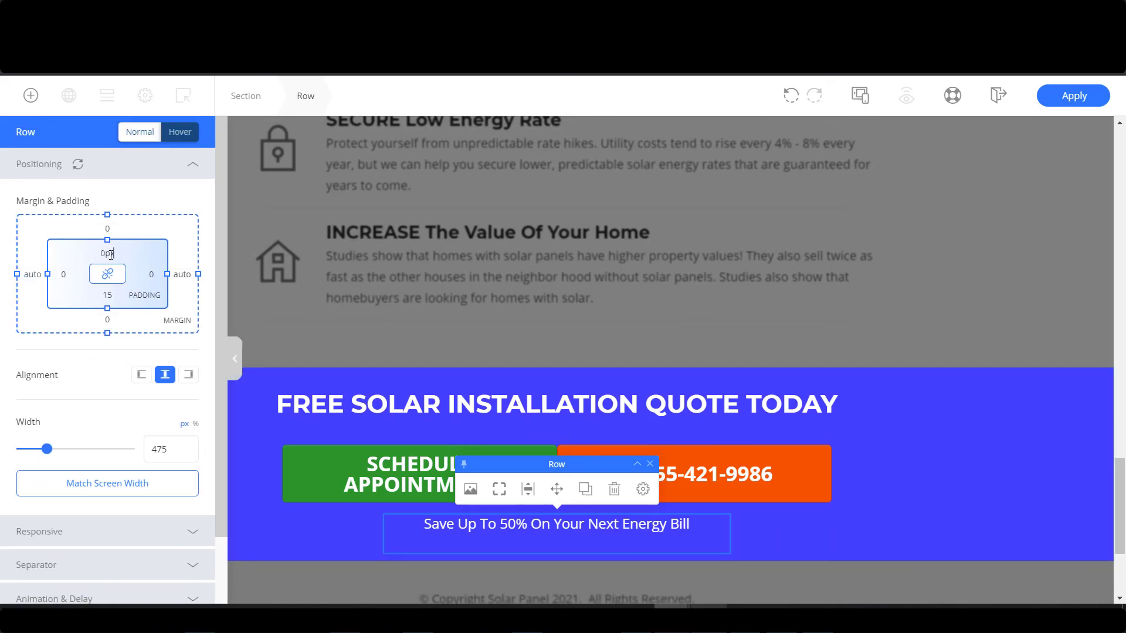
Set the button row's bottom padding to 5px.
left_click(874, 470)
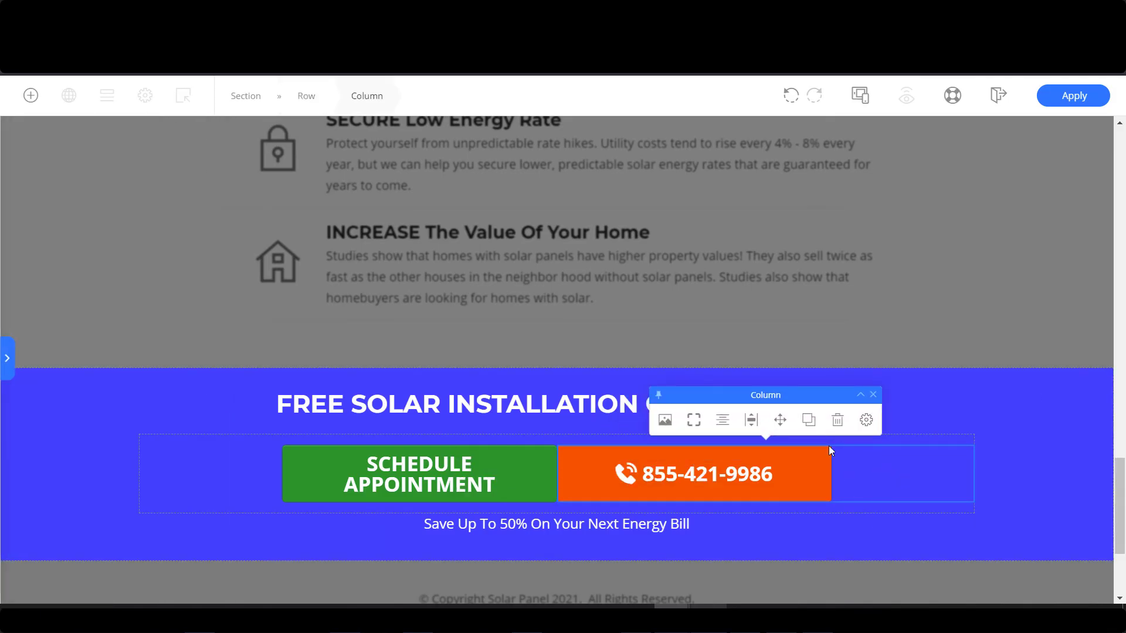
left_click(860, 395)
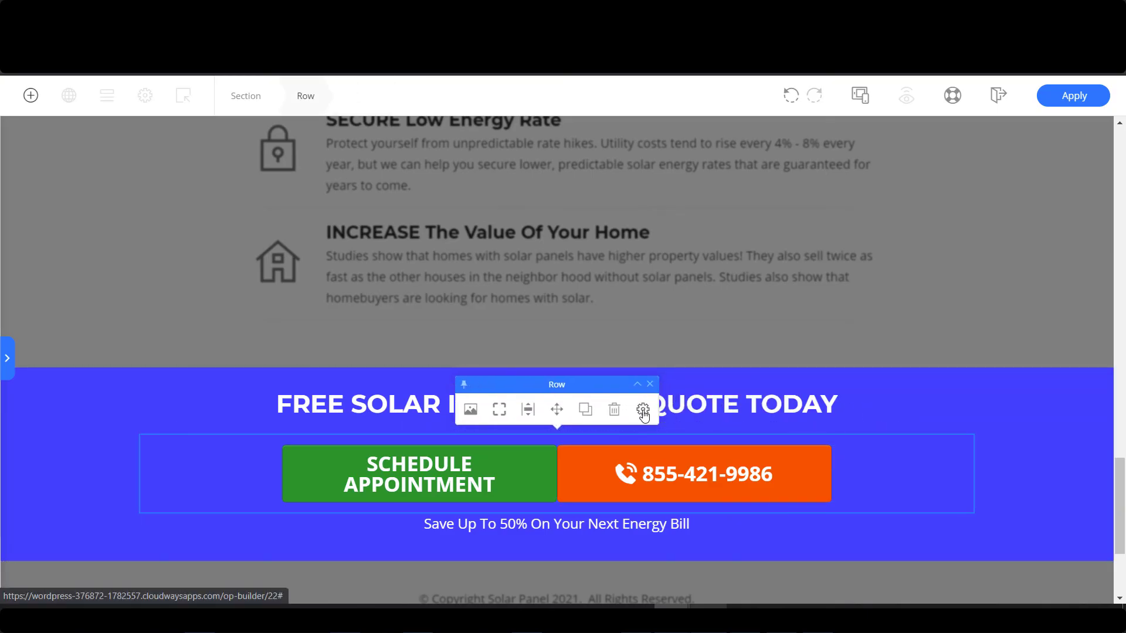
left_click(643, 411)
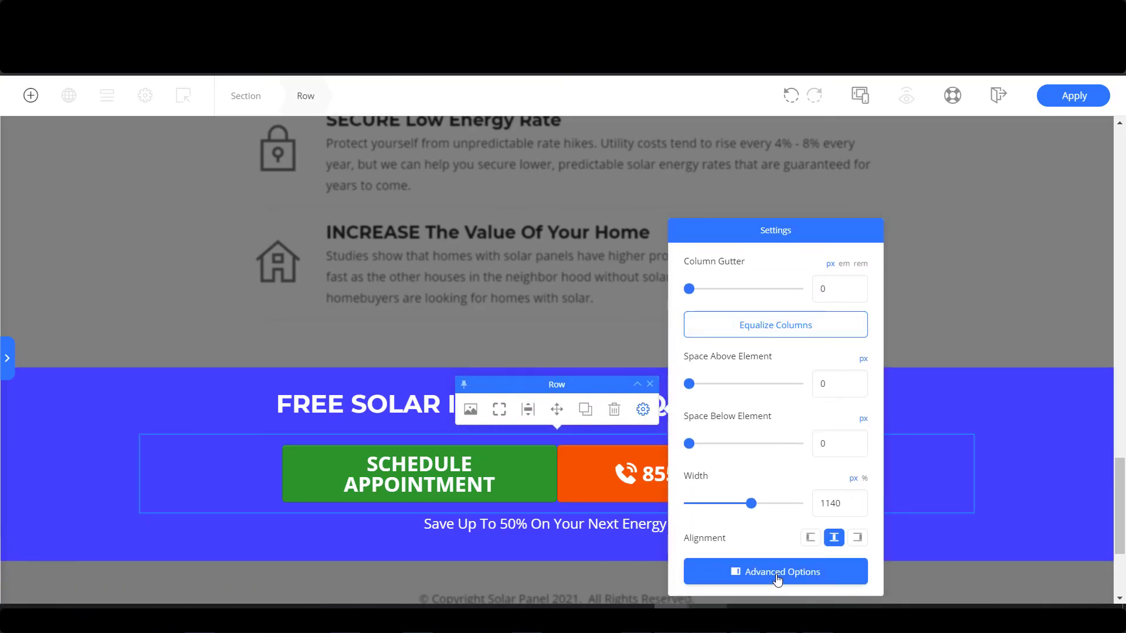
left_click(778, 579)
double_click(109, 295)
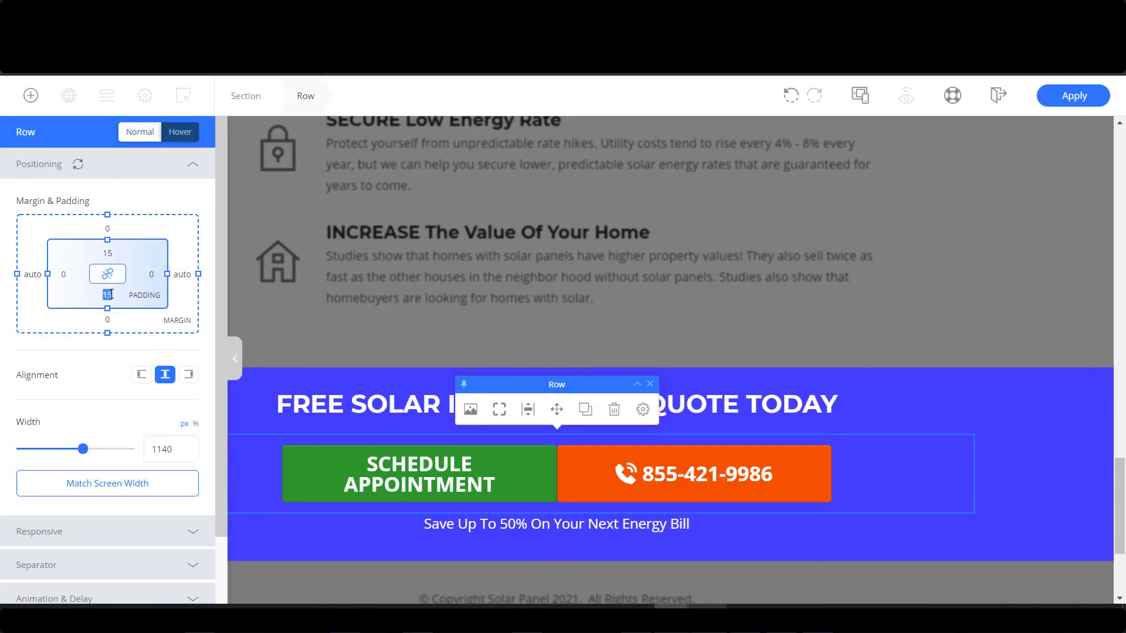
type("5px")
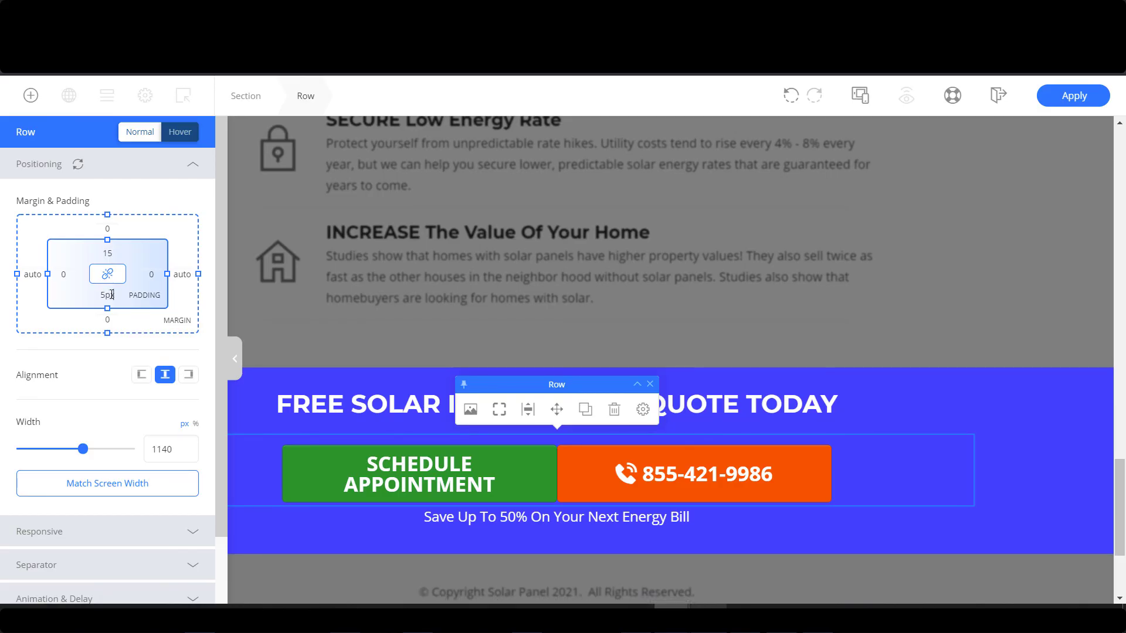
Apply the 5px padding change and unlock the global quote section again.
left_click(1075, 102)
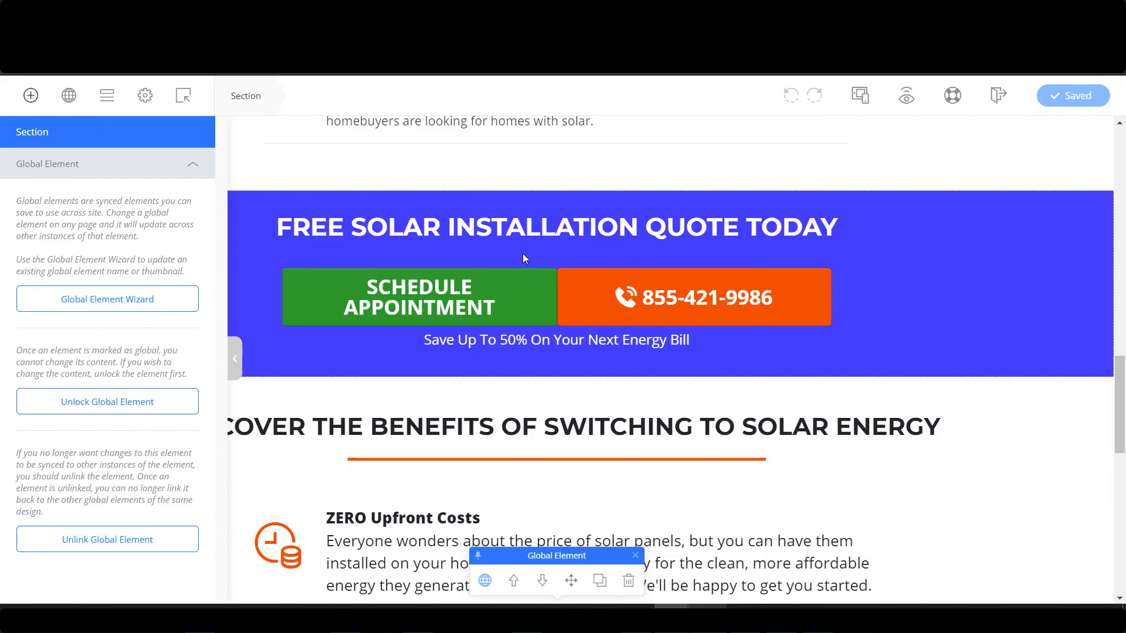
scroll(762, 254, "down", 11)
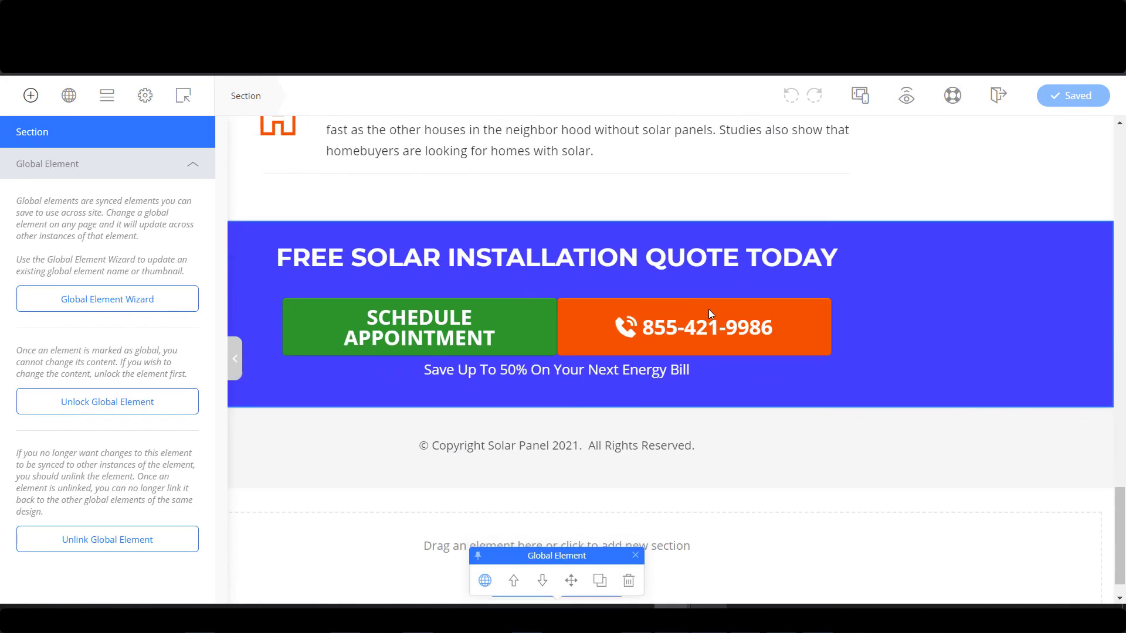
left_click(117, 408)
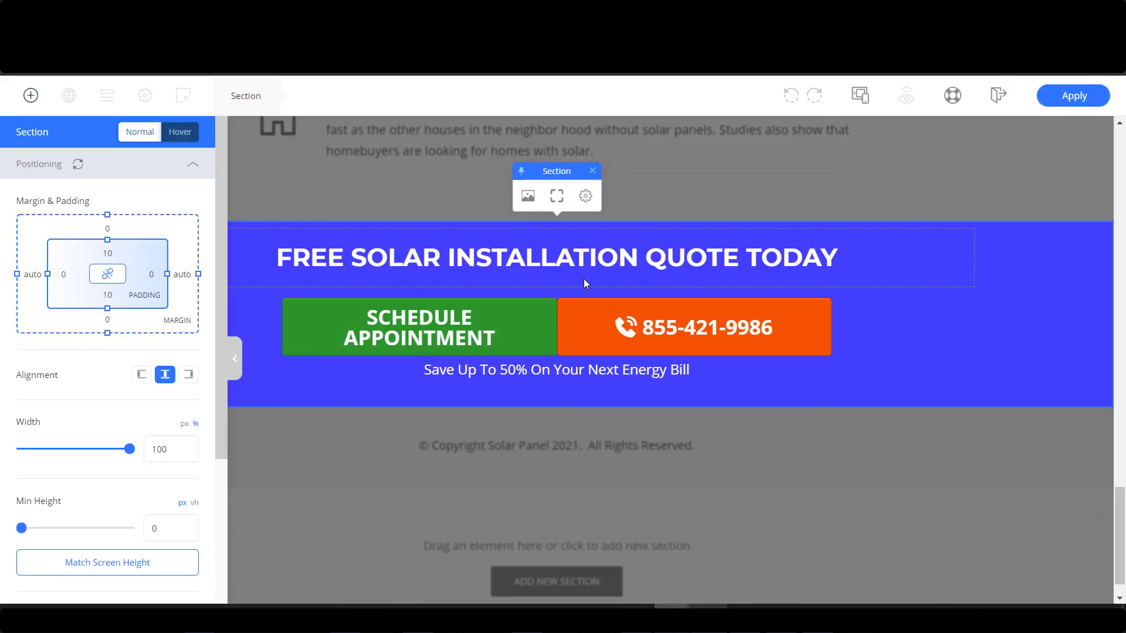
Give the headline row 0px bottom padding and an 851 px width, then apply the changes.
left_click(583, 279)
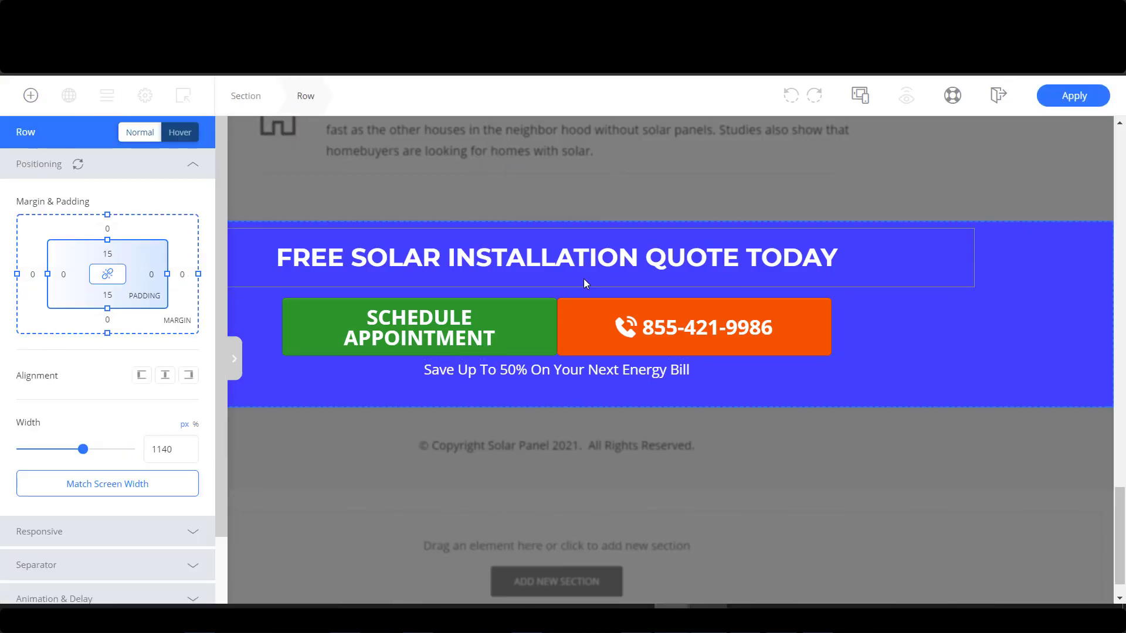
left_click(644, 204)
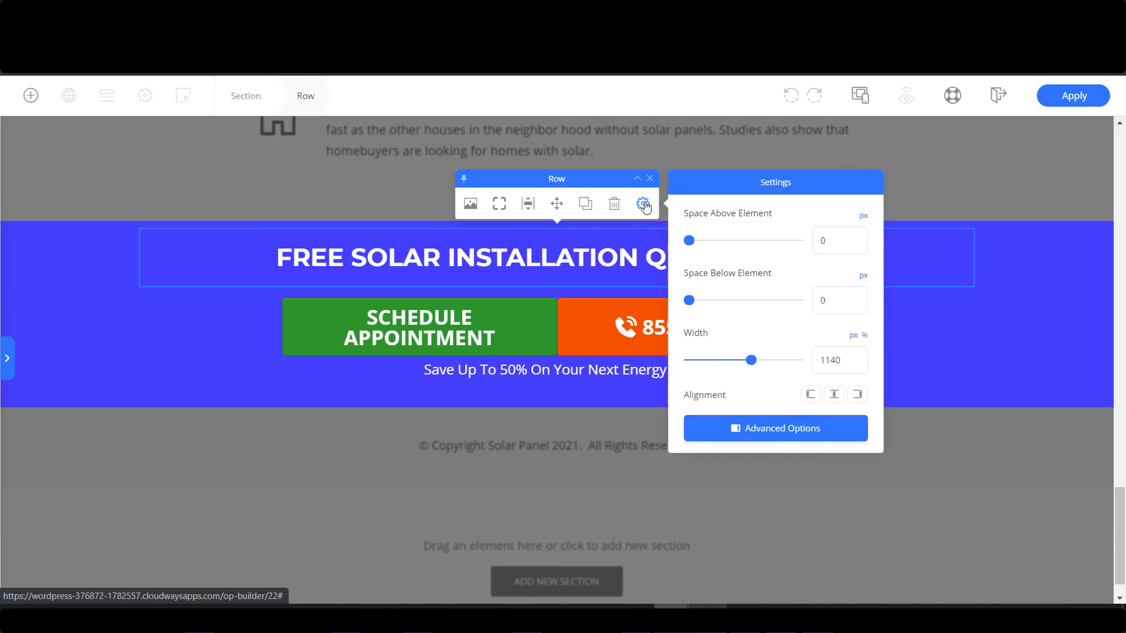
left_click(797, 433)
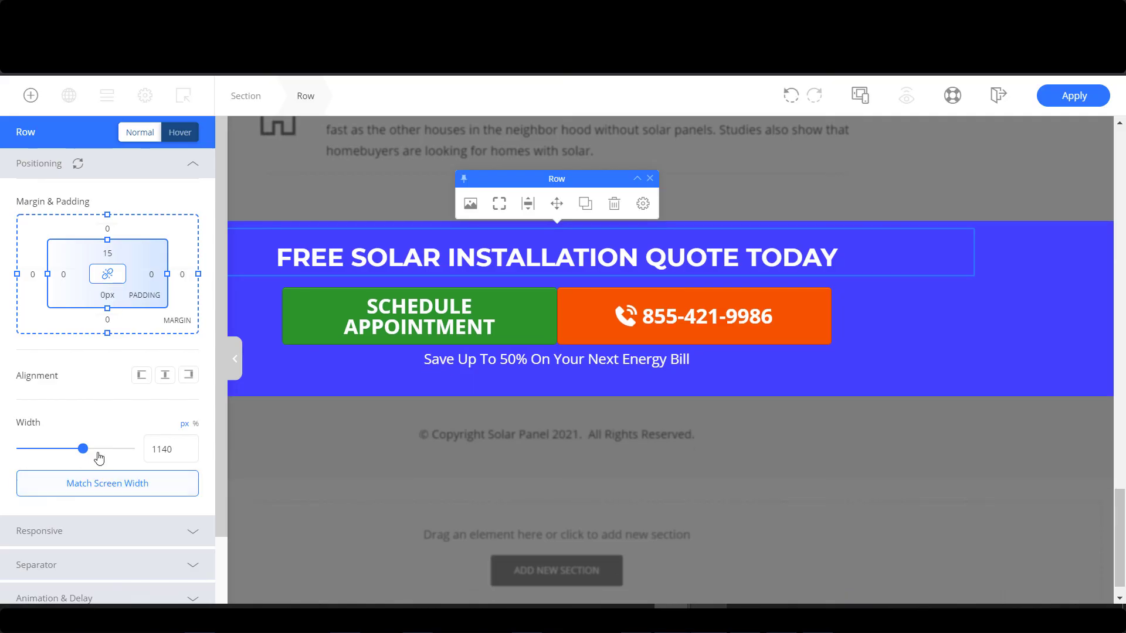
left_click_drag(83, 453, 67, 454)
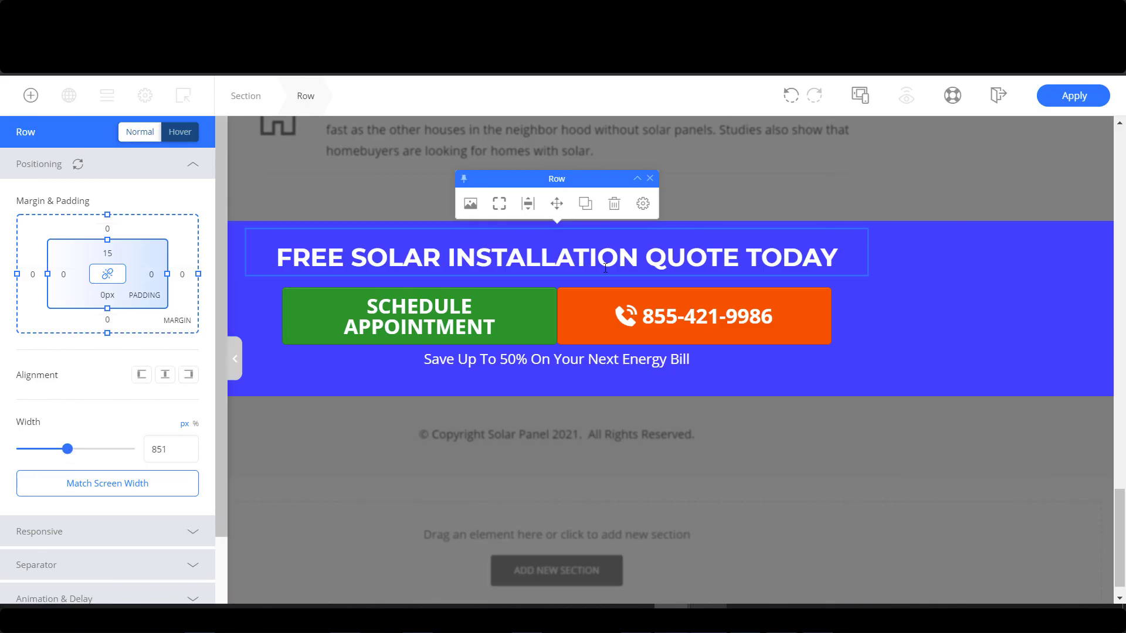
left_click(1072, 97)
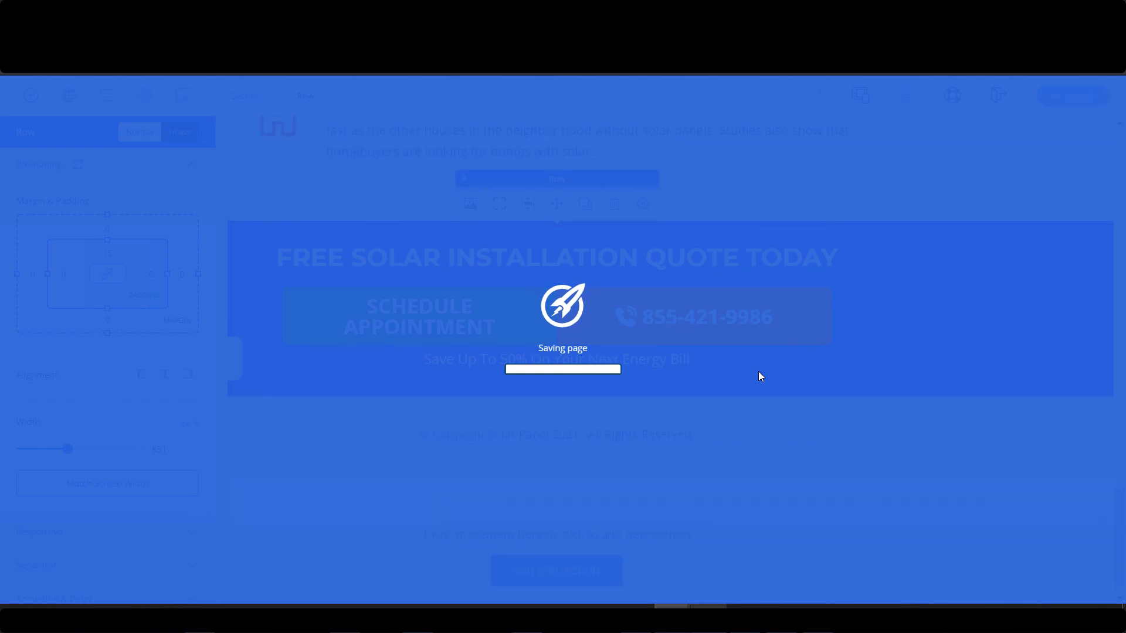
scroll(597, 318, "up", 10)
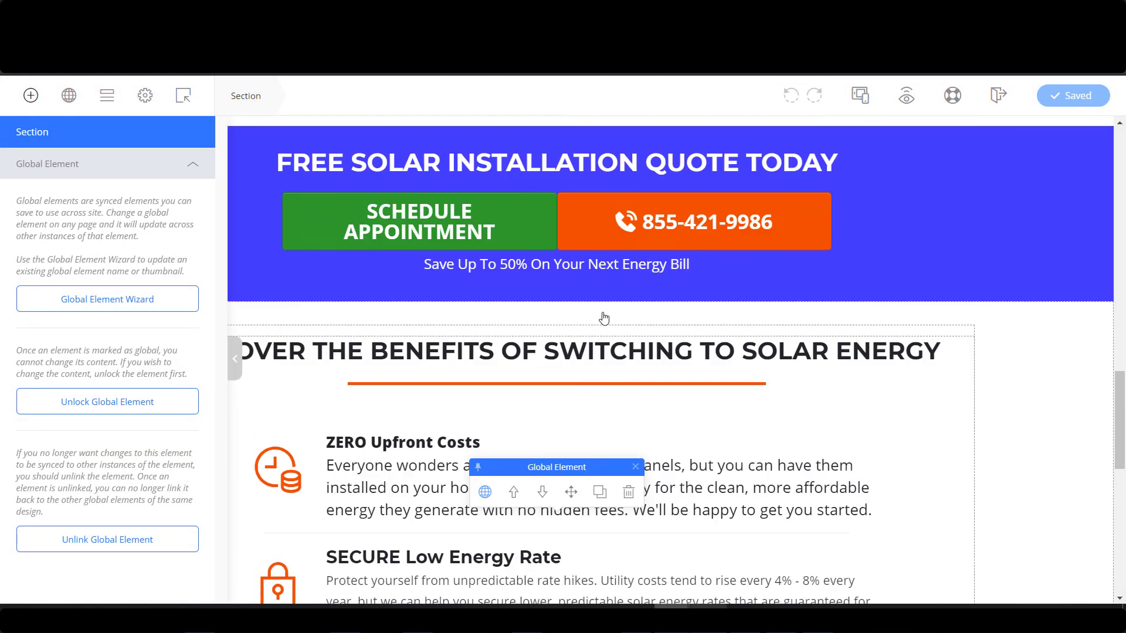
scroll(375, 256, "up", 1)
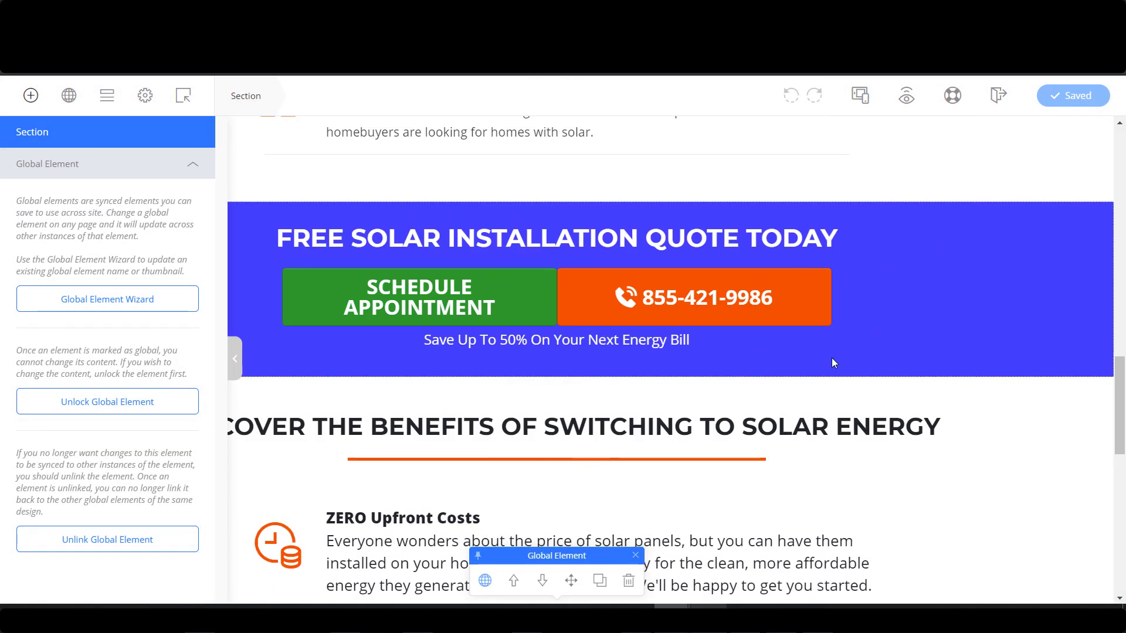
scroll(881, 346, "down", 10)
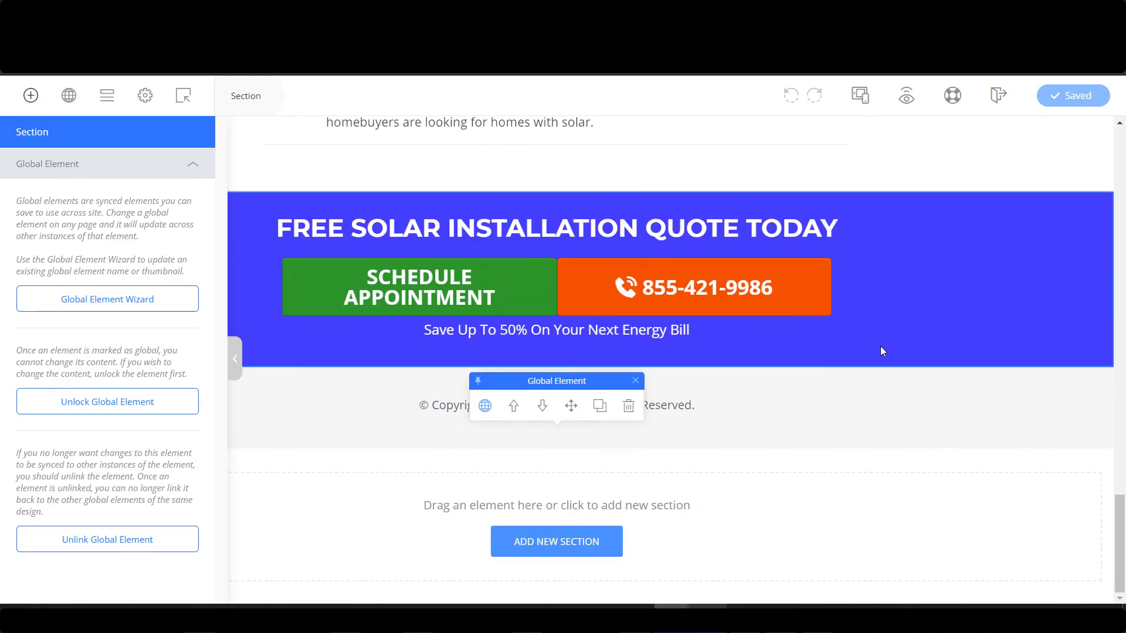
scroll(867, 357, "up", 10)
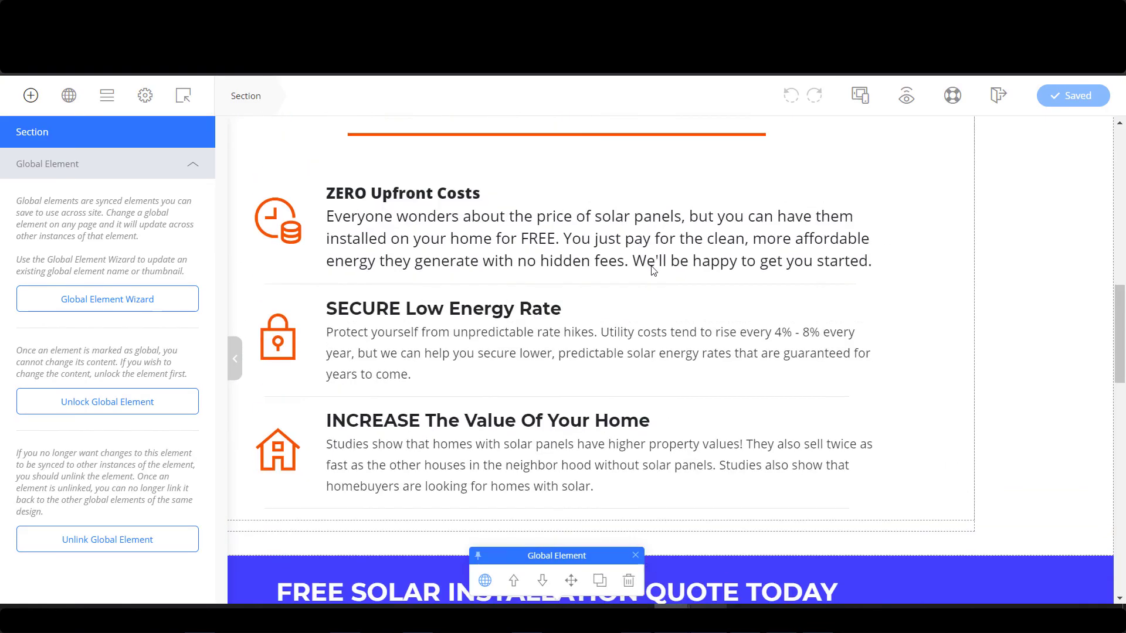
Scroll through the benefits list and the blue quote section to check the layout.
scroll(653, 271, "up", 4)
scroll(846, 476, "down", 6)
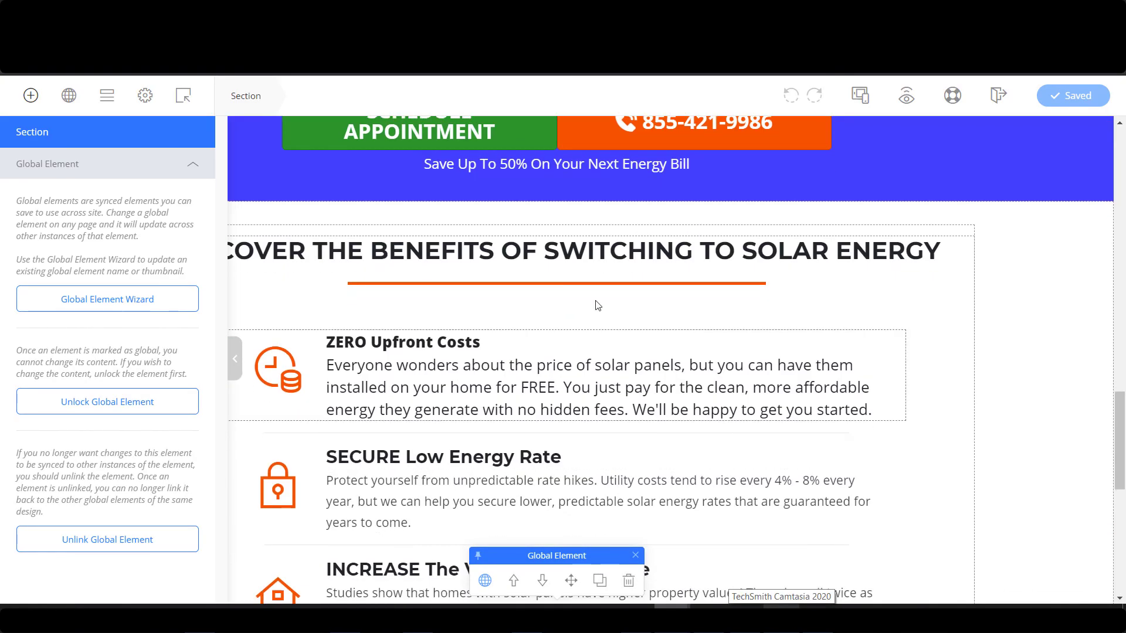
scroll(829, 331, "down", 3)
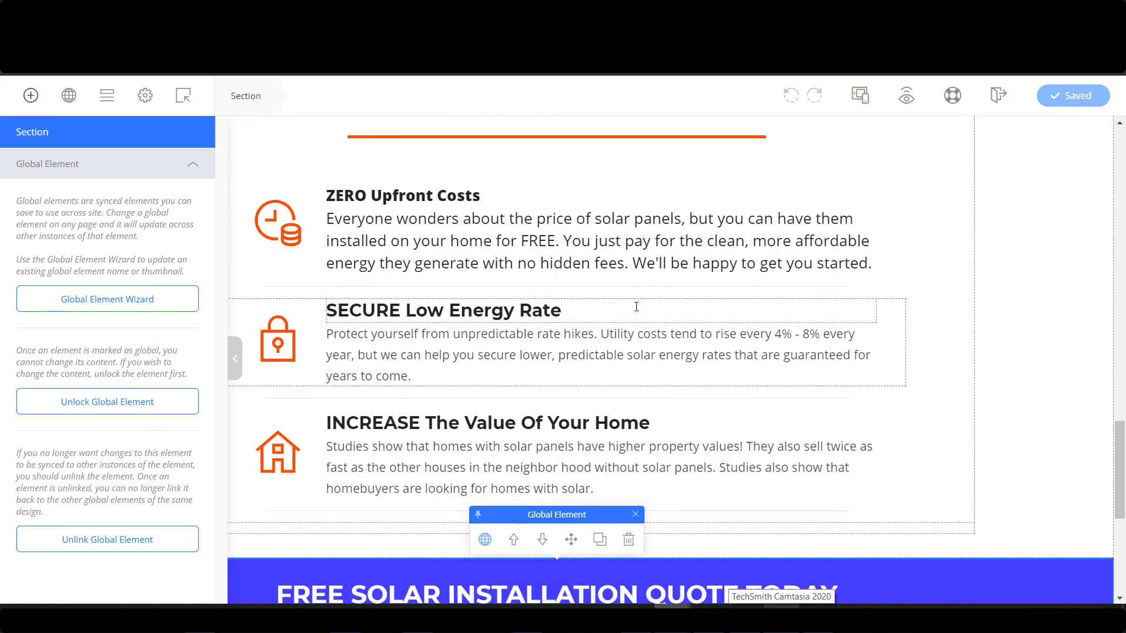
scroll(636, 306, "up", 1)
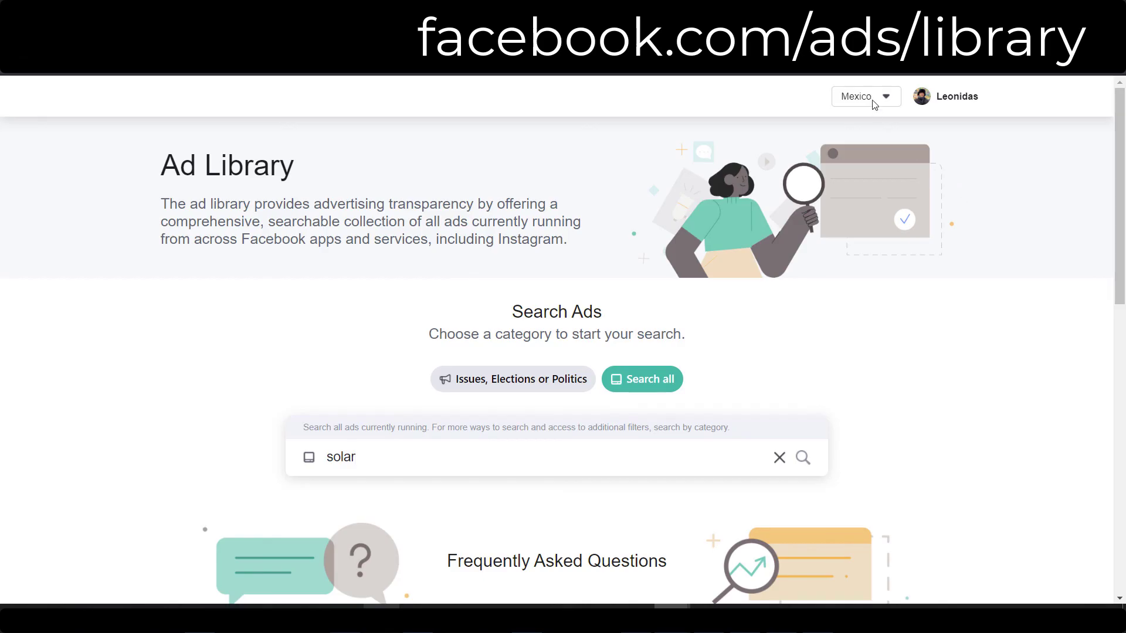
Set the Ad Library search country to United States.
left_click(886, 98)
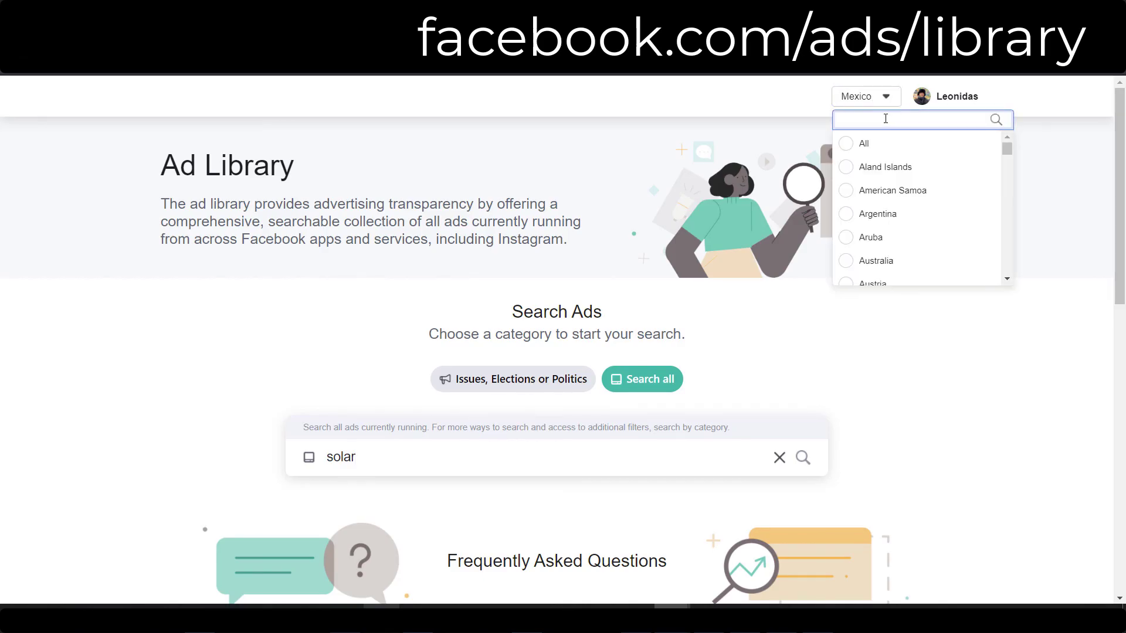
type("unnited")
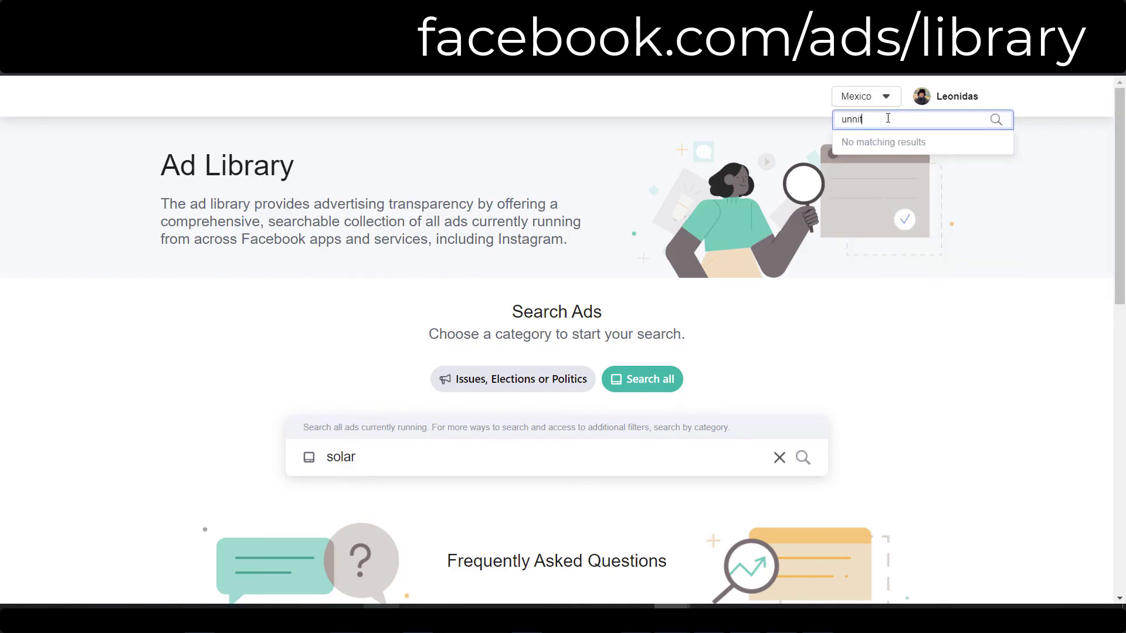
key("BackSpace")
key("BackSpace")
key("BackSpace")
type("ited")
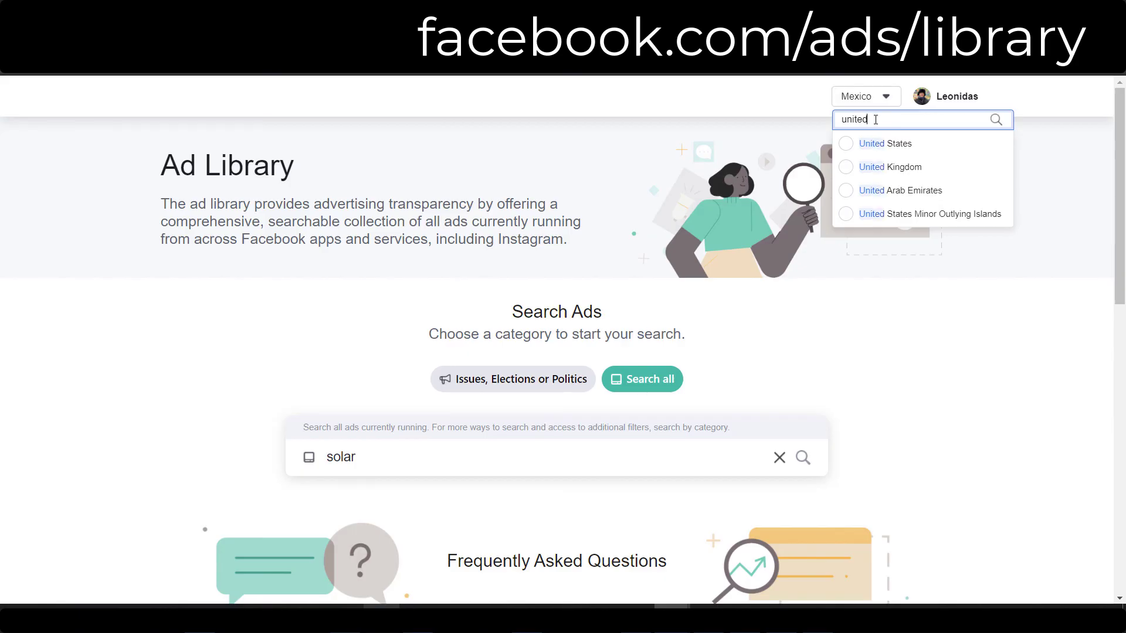
left_click(857, 144)
scroll(572, 388, "down", 3)
Search advertisers for 'sola' and browse the POWERHOME SOLAR Cut Your Power Bill Event ads.
left_click(411, 392)
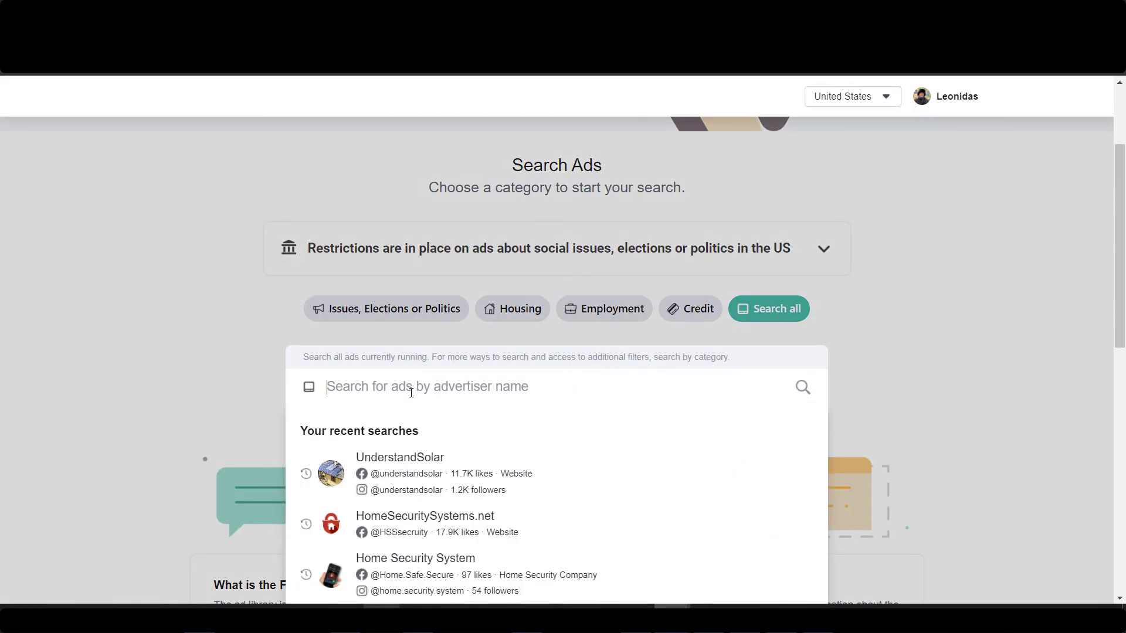
type("solar")
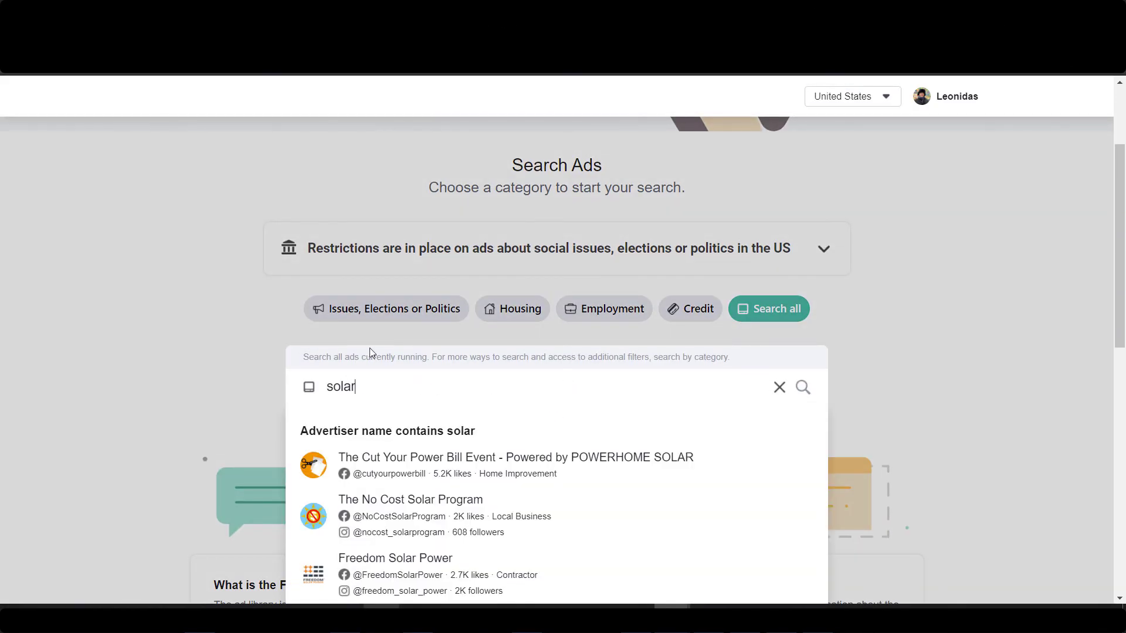
scroll(289, 340, "down", 3)
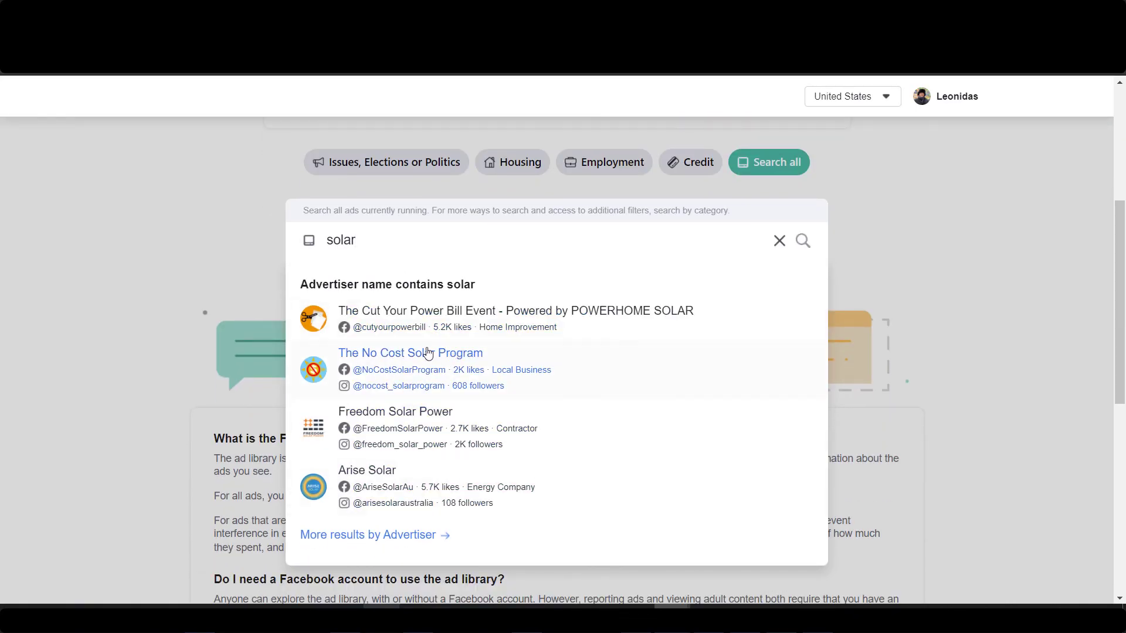
left_click(446, 315)
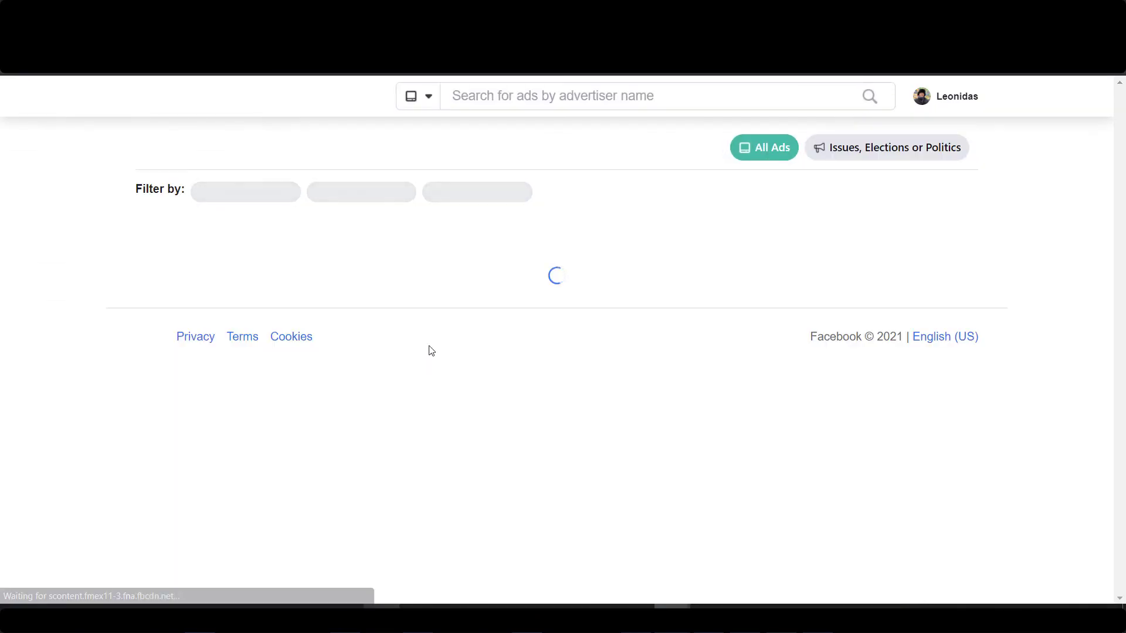
scroll(76, 401, "down", 2)
scroll(80, 401, "down", 6)
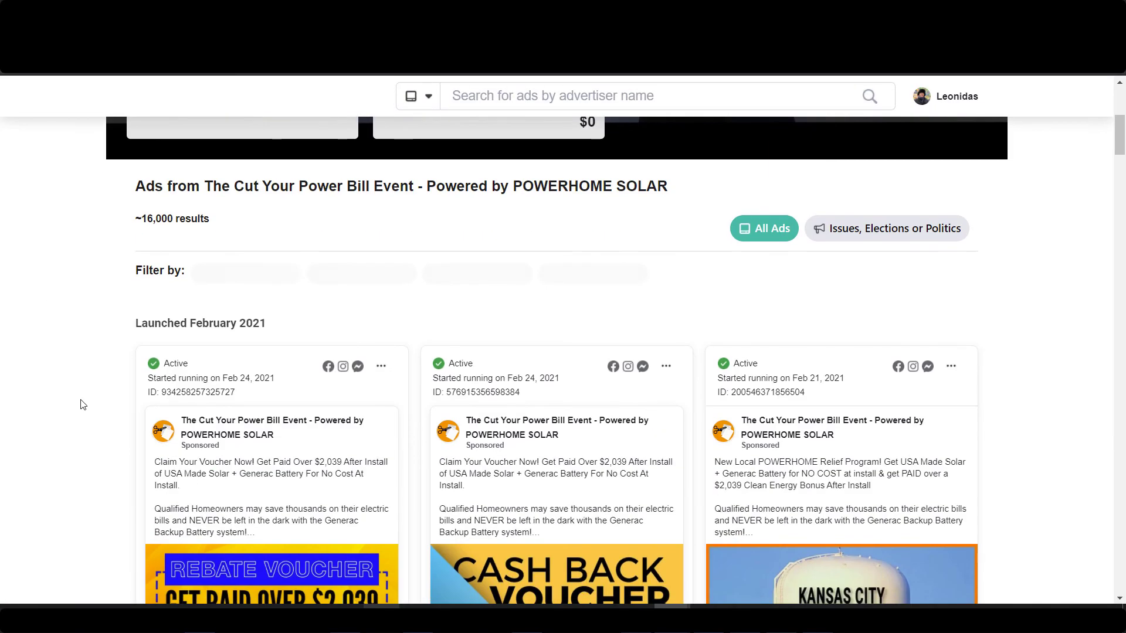
scroll(117, 375, "down", 1)
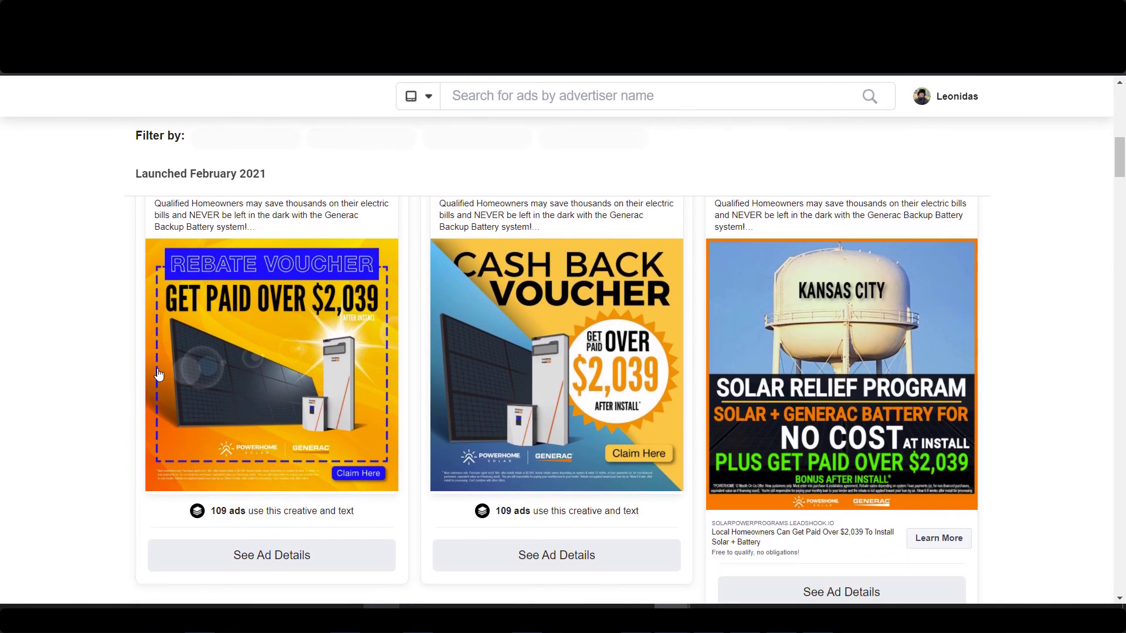
scroll(156, 356, "down", 1)
scroll(156, 356, "up", 1)
scroll(156, 356, "up", 3)
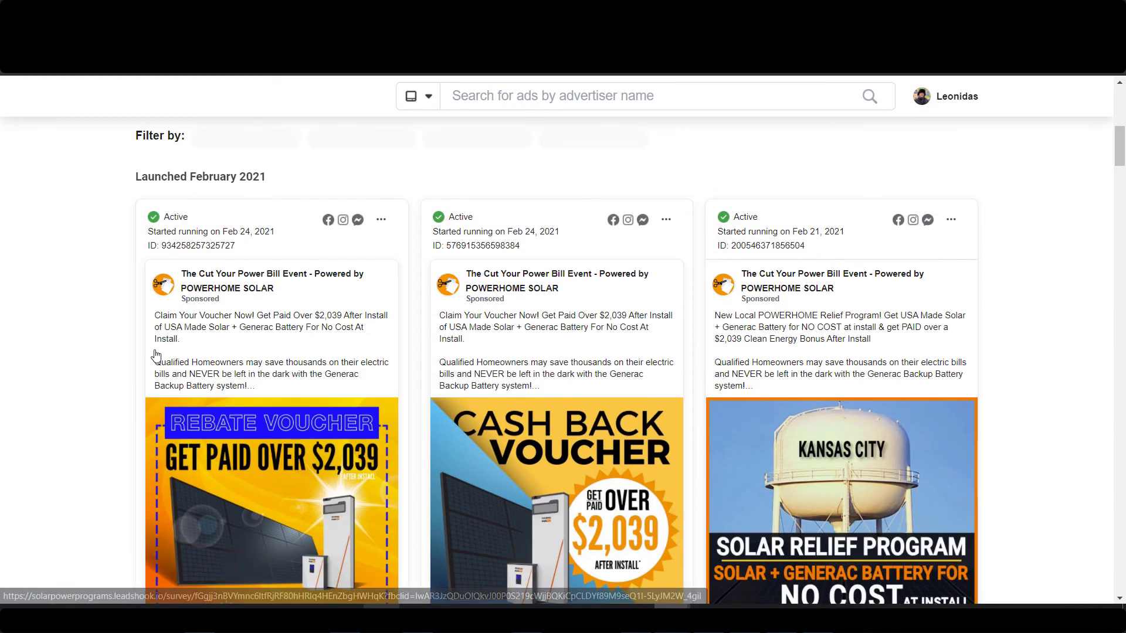
scroll(55, 354, "down", 9)
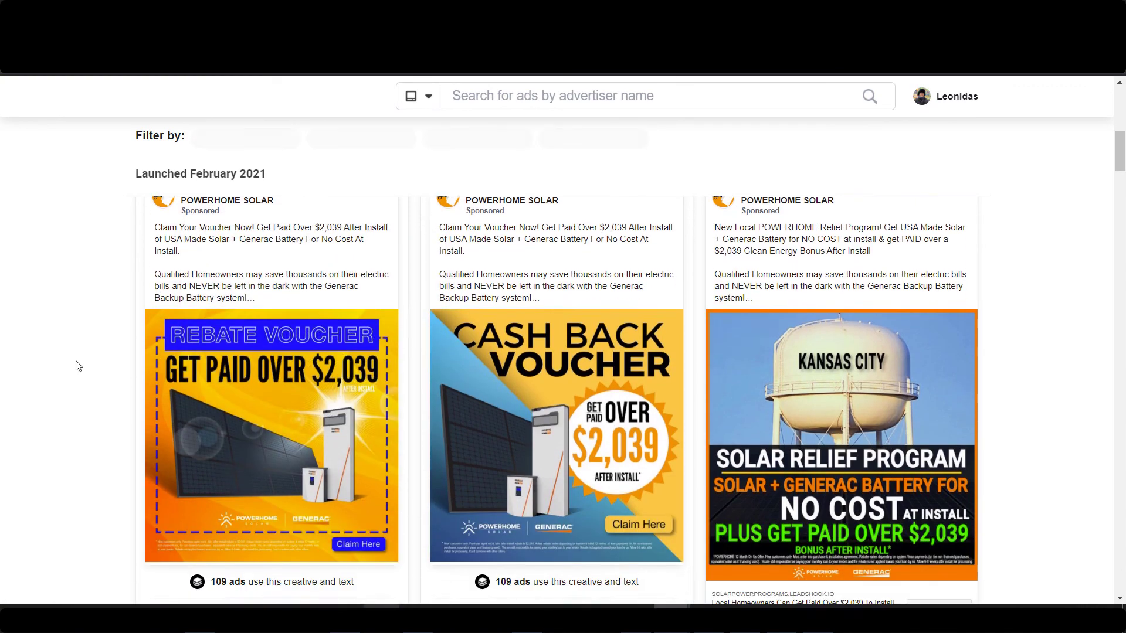
scroll(81, 347, "down", 3)
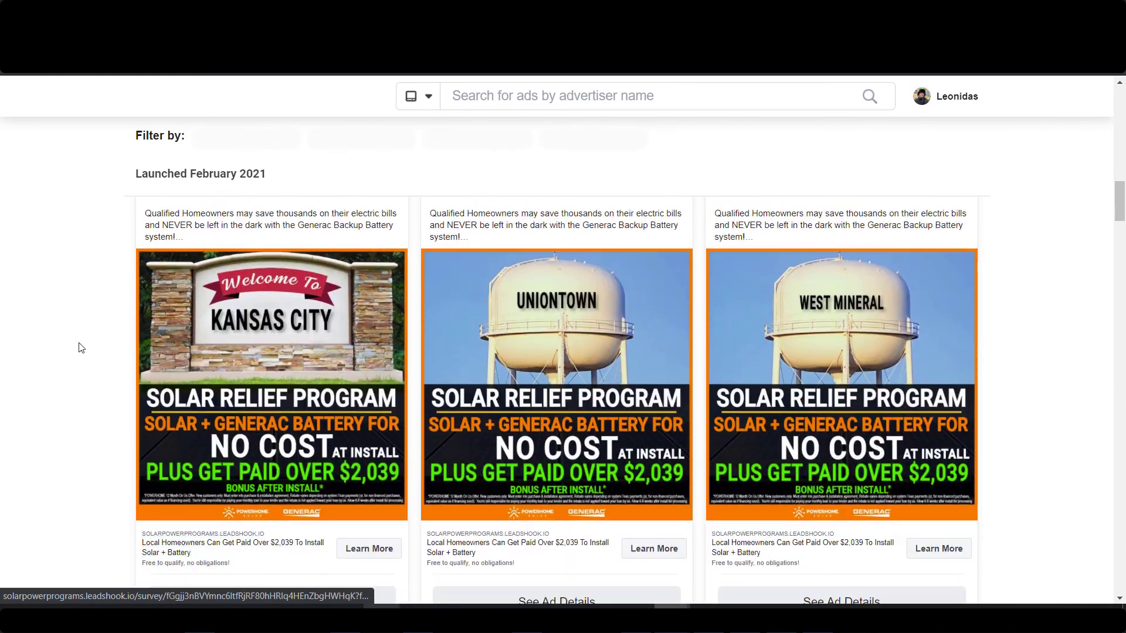
scroll(88, 337, "down", 5)
scroll(176, 323, "up", 3)
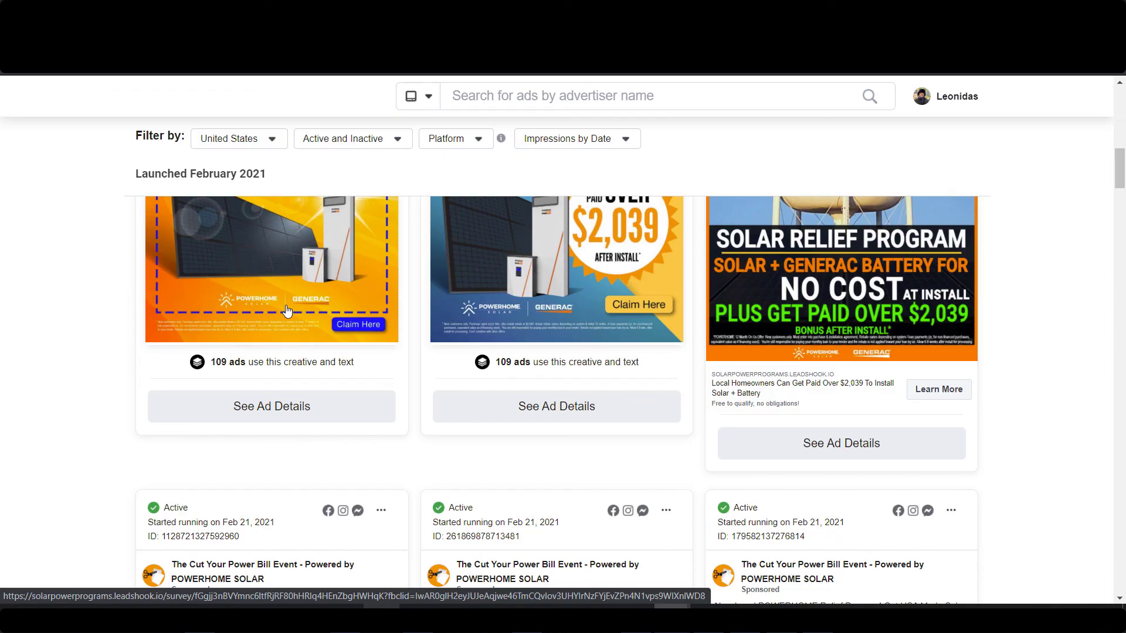
scroll(289, 317, "up", 8)
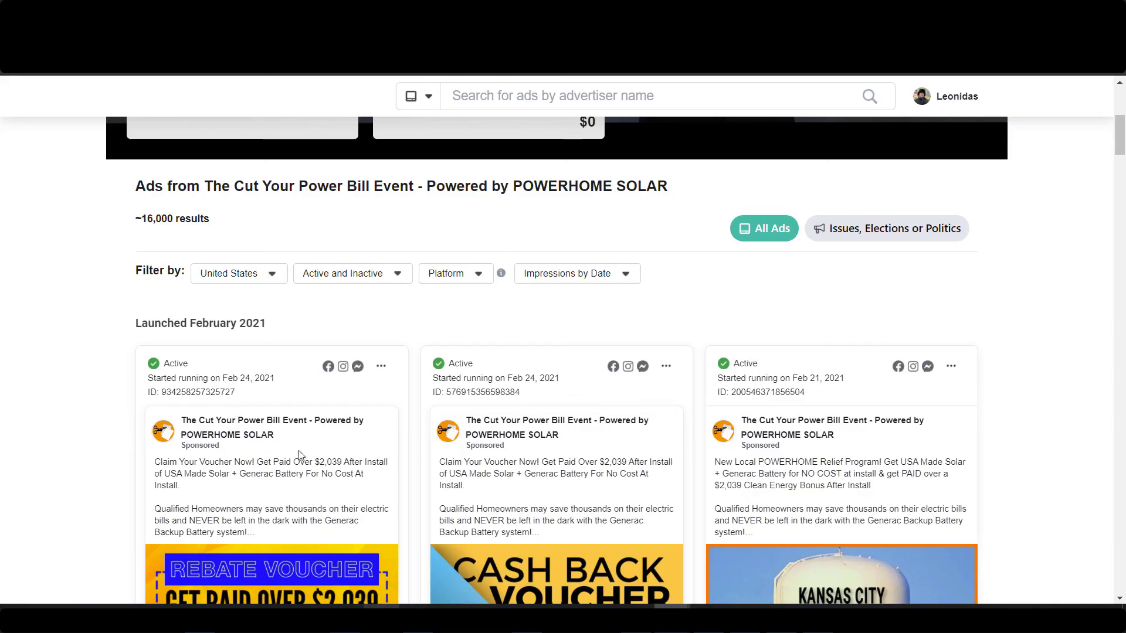
scroll(352, 477, "down", 5)
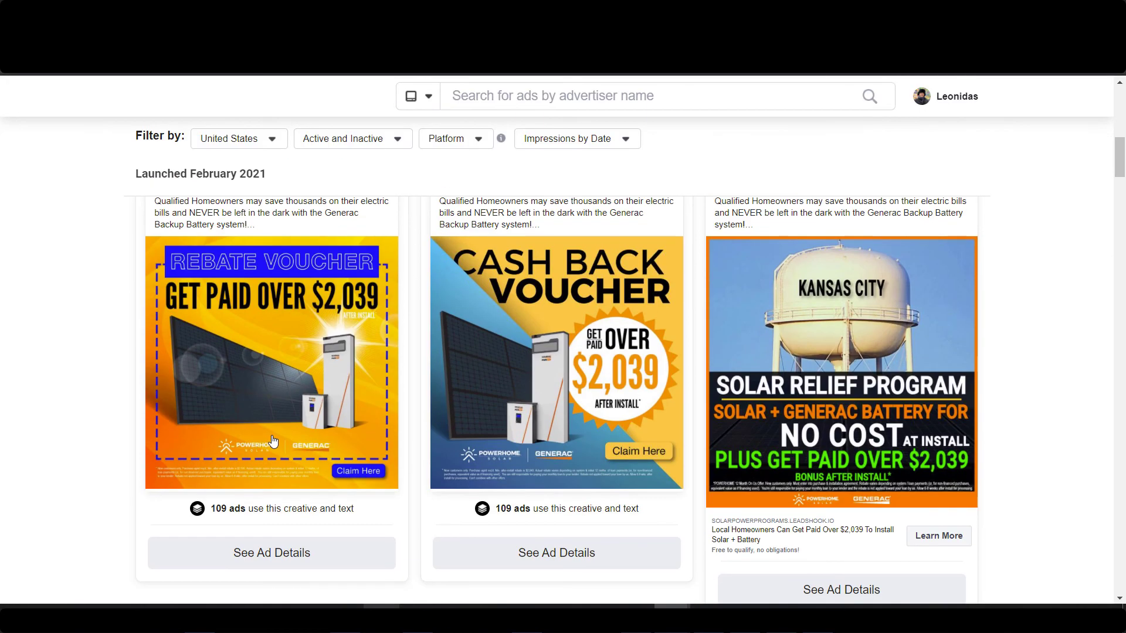
scroll(680, 396, "down", 1)
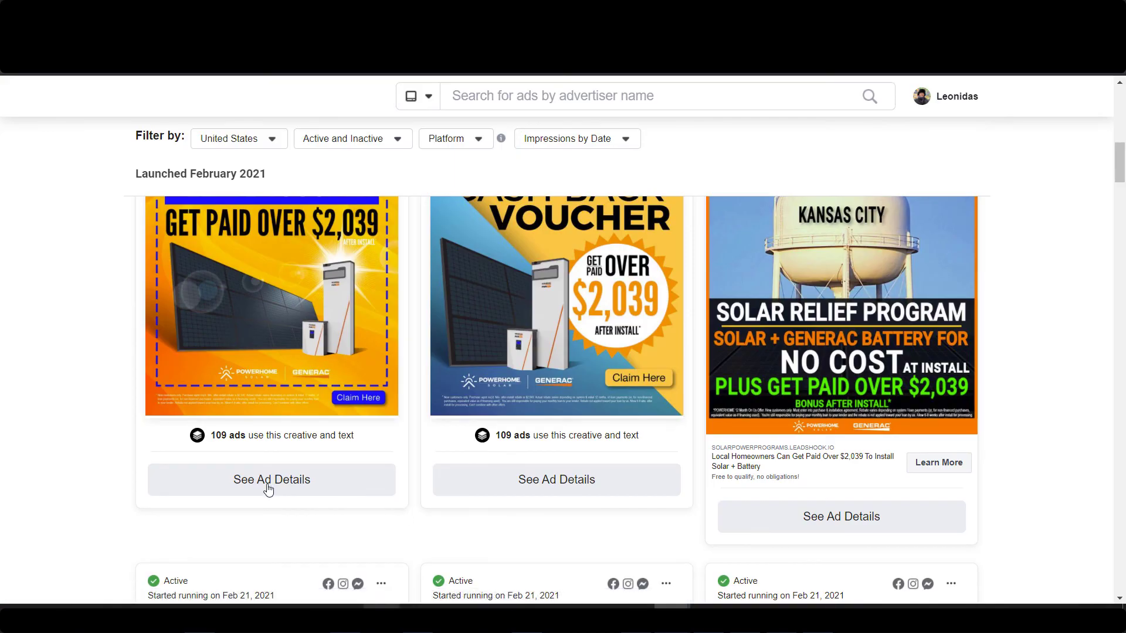
Open the rebate voucher ad's details and visit its landing page.
left_click(290, 487)
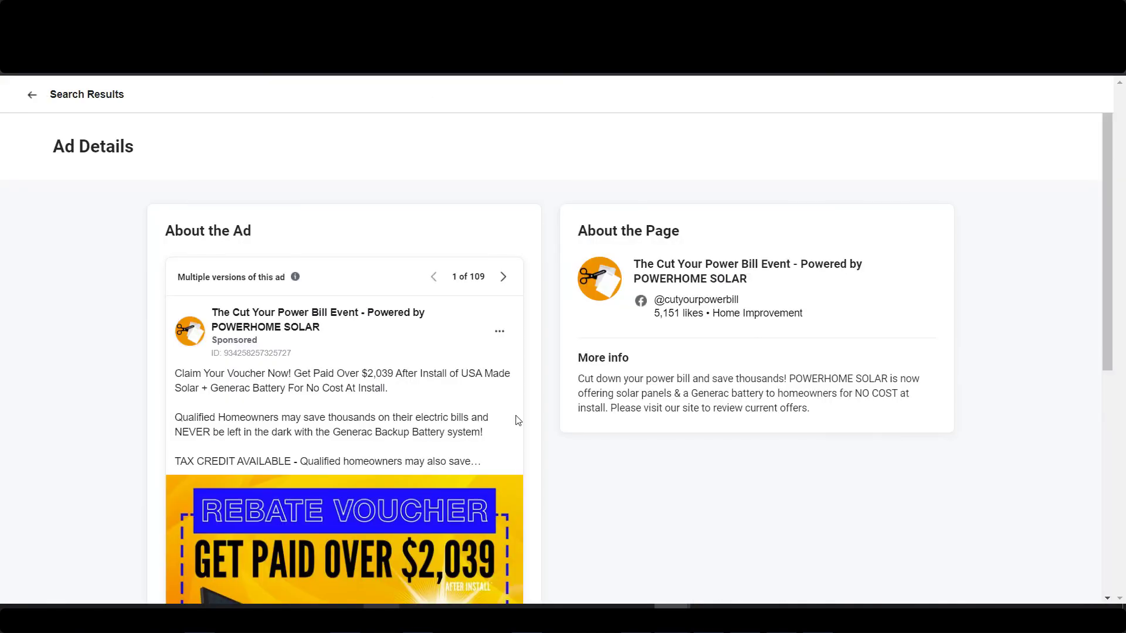
scroll(515, 415, "down", 5)
scroll(515, 420, "down", 1)
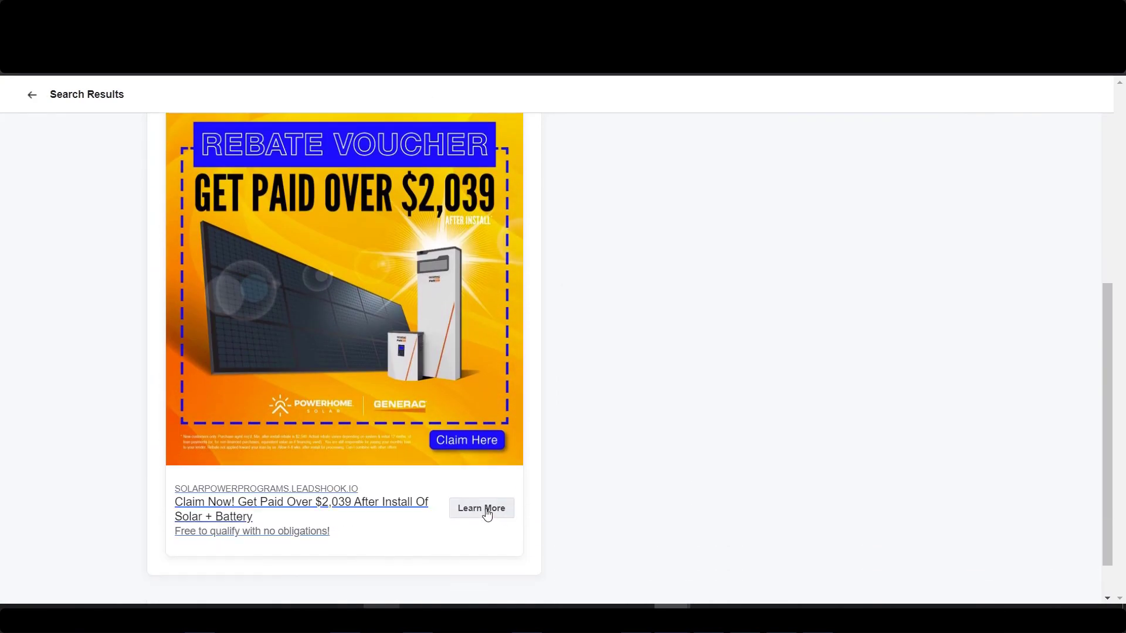
left_click(486, 509)
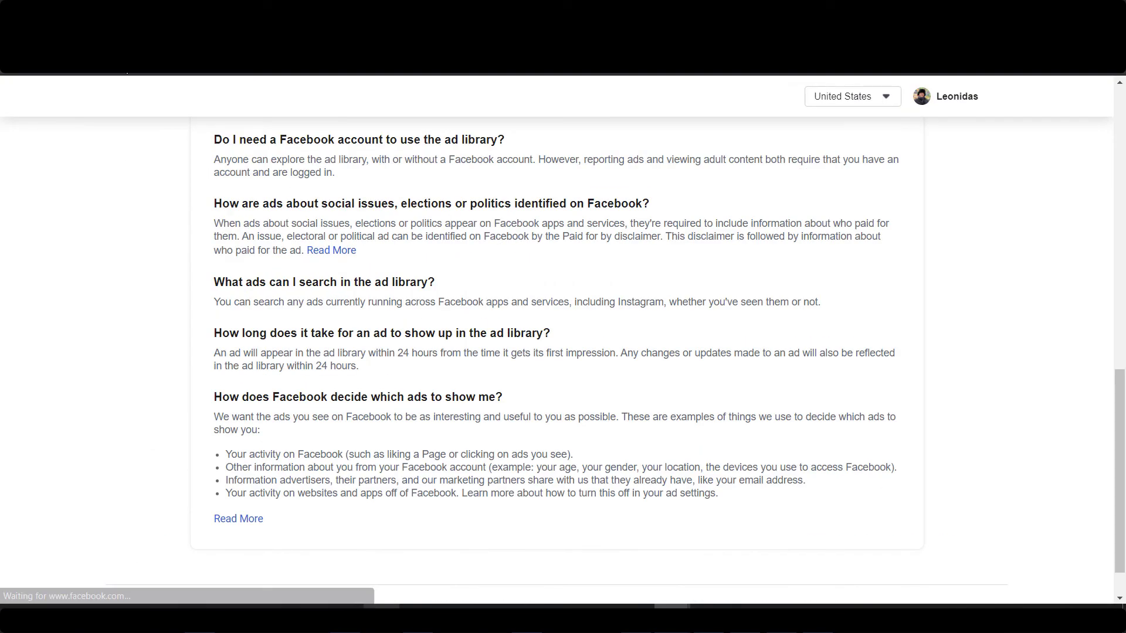
Search 'solar', open The No Cost Solar Program's ads, and visit the solar plus battery ad's landing page.
scroll(528, 237, "up", 5)
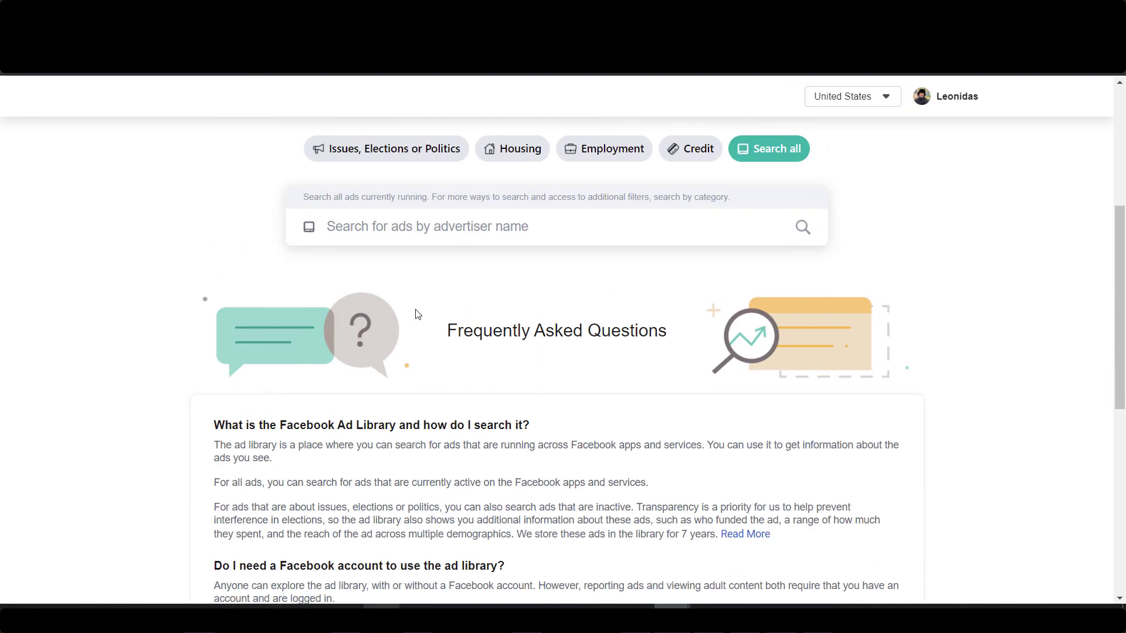
left_click(527, 237)
type("solar")
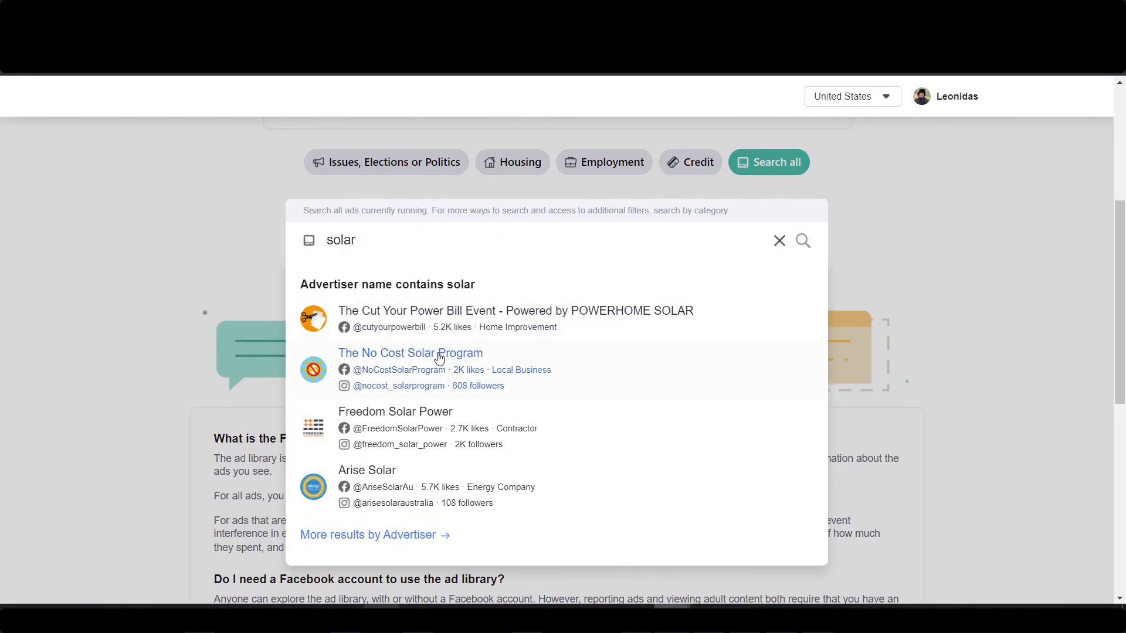
left_click(439, 354)
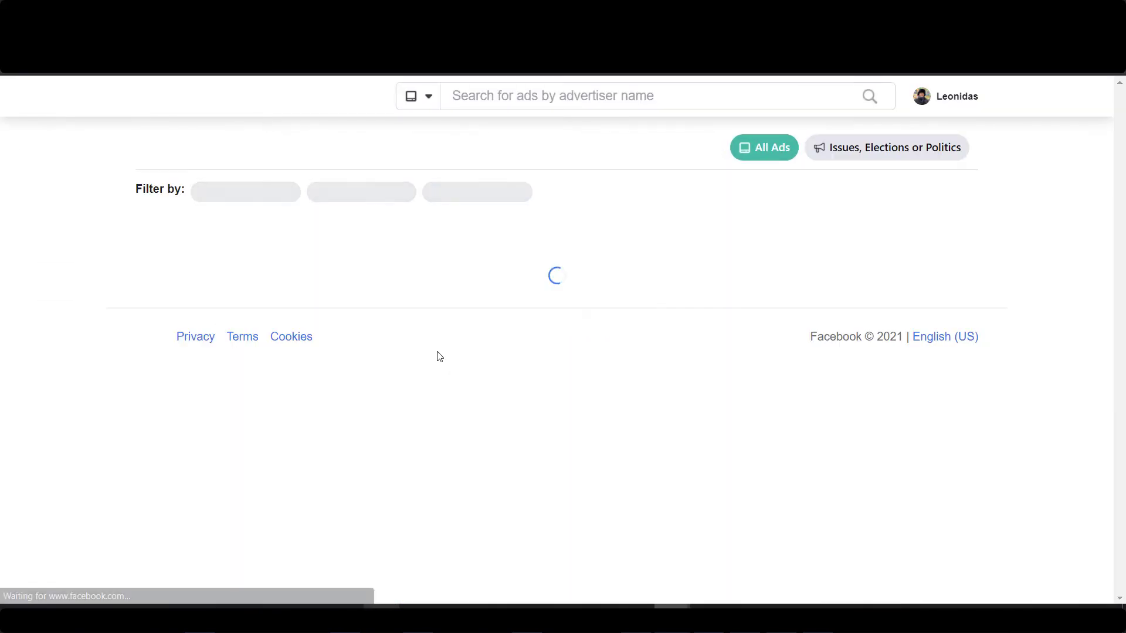
scroll(433, 358, "down", 3)
scroll(418, 367, "down", 4)
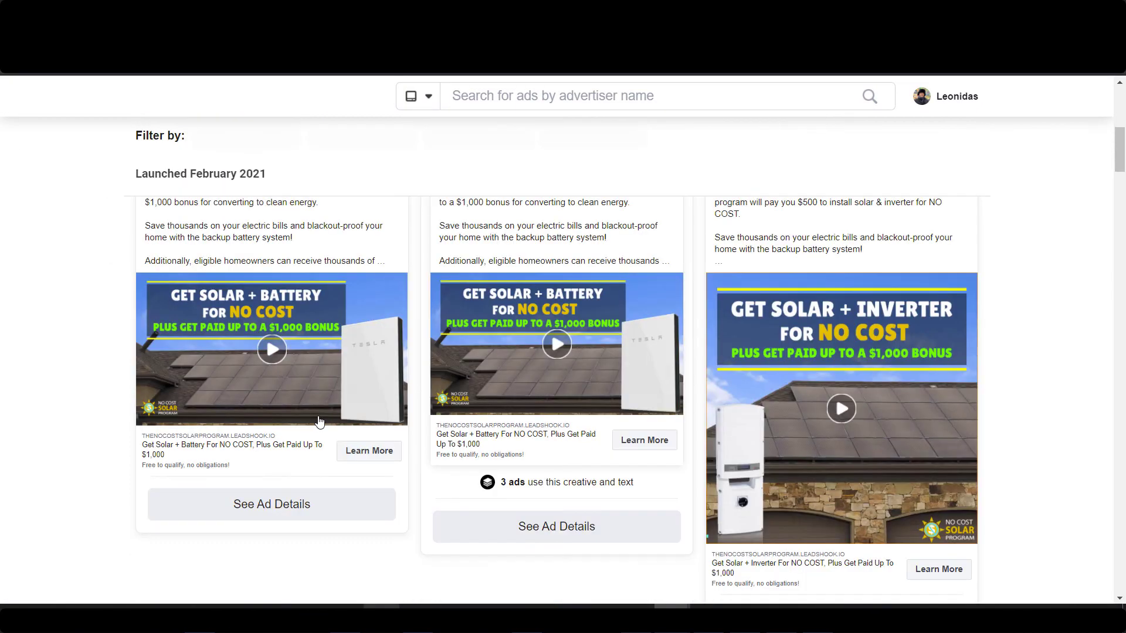
left_click(295, 514)
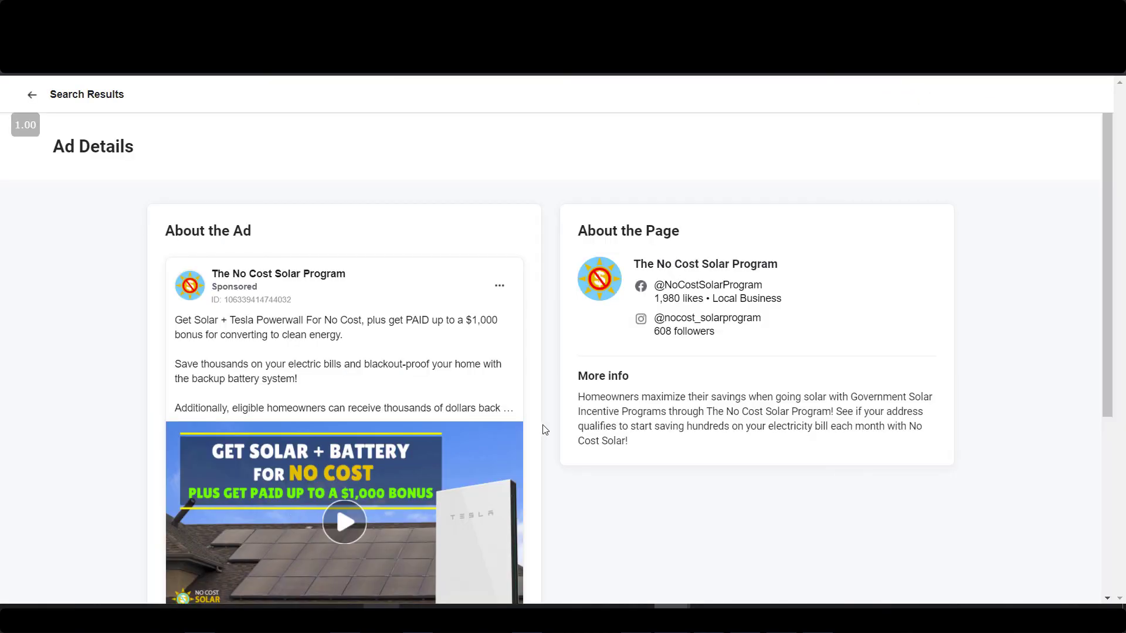
scroll(543, 428, "down", 3)
left_click(499, 449)
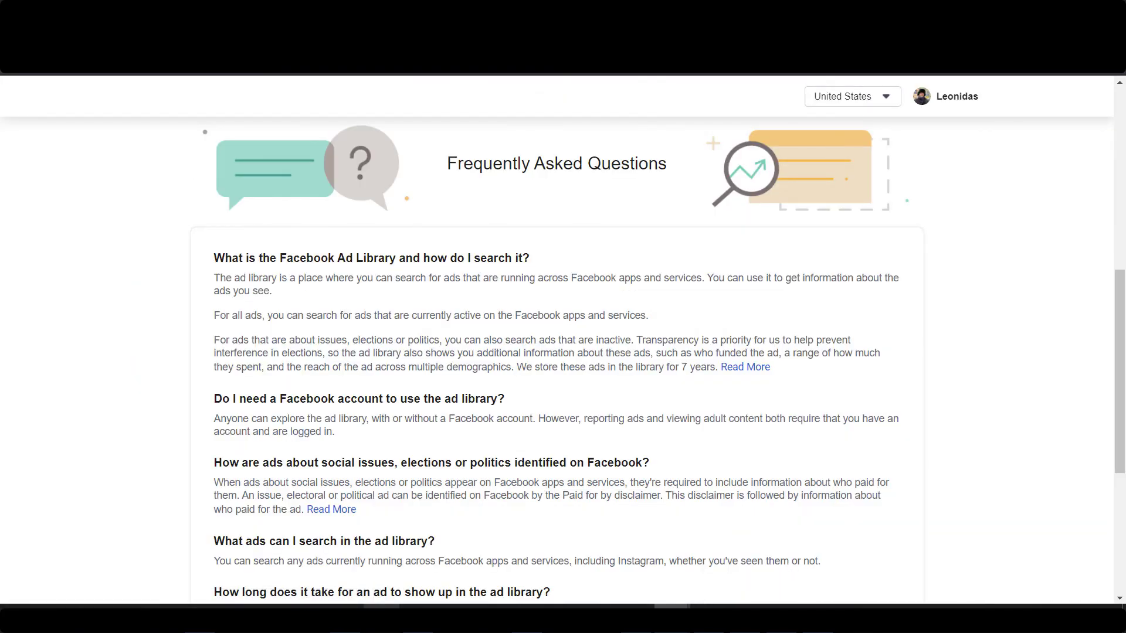
Open UnderstandSolar's ads from recent searches and visit the solar cost map ad's landing page.
scroll(237, 287, "up", 8)
scroll(262, 334, "down", 10)
scroll(261, 335, "up", 8)
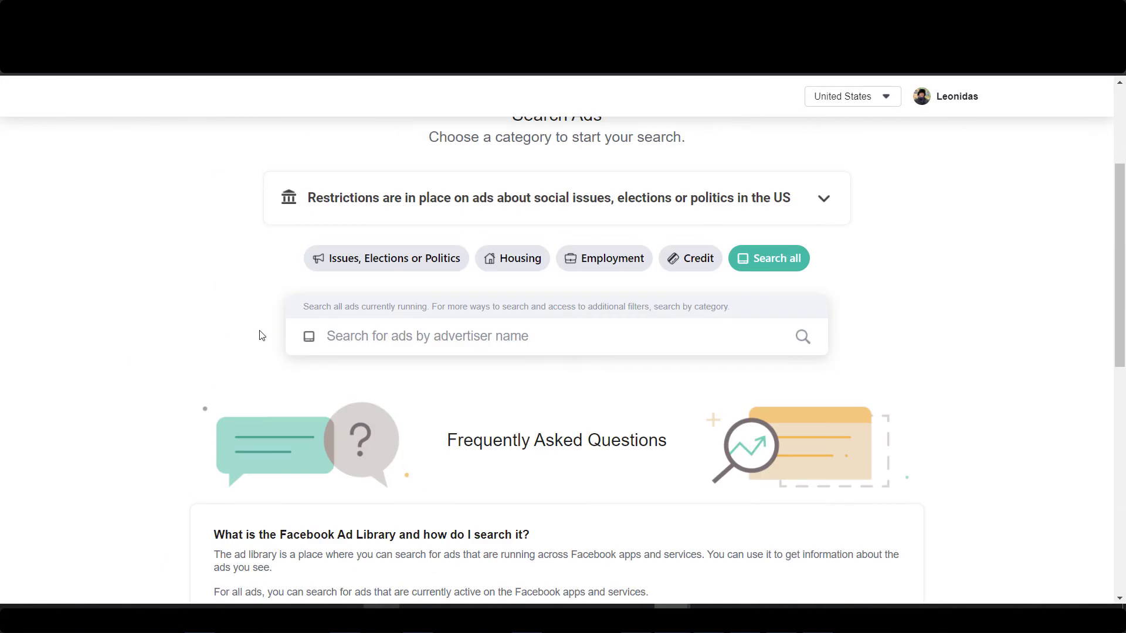
left_click(427, 336)
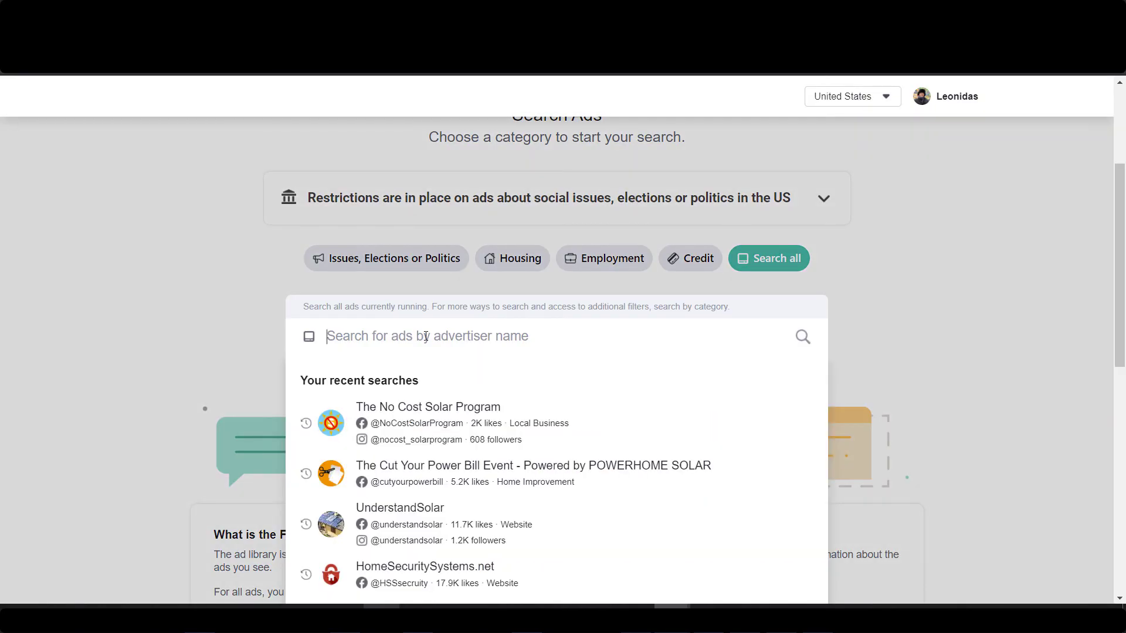
left_click(415, 515)
scroll(79, 393, "down", 7)
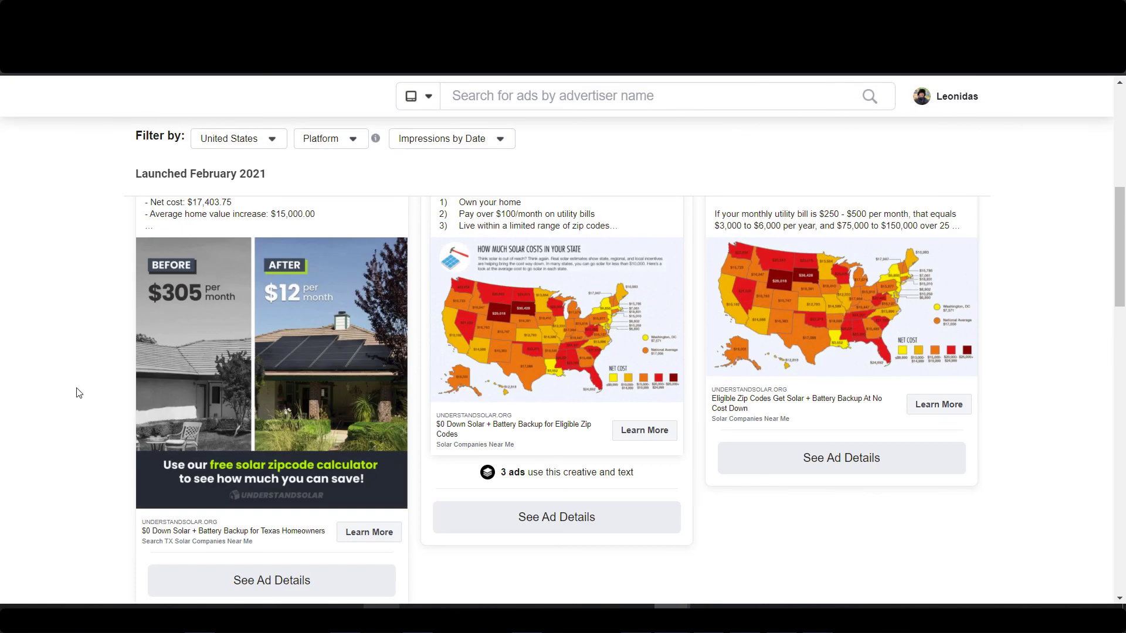
left_click(556, 517)
scroll(442, 428, "down", 5)
left_click(491, 453)
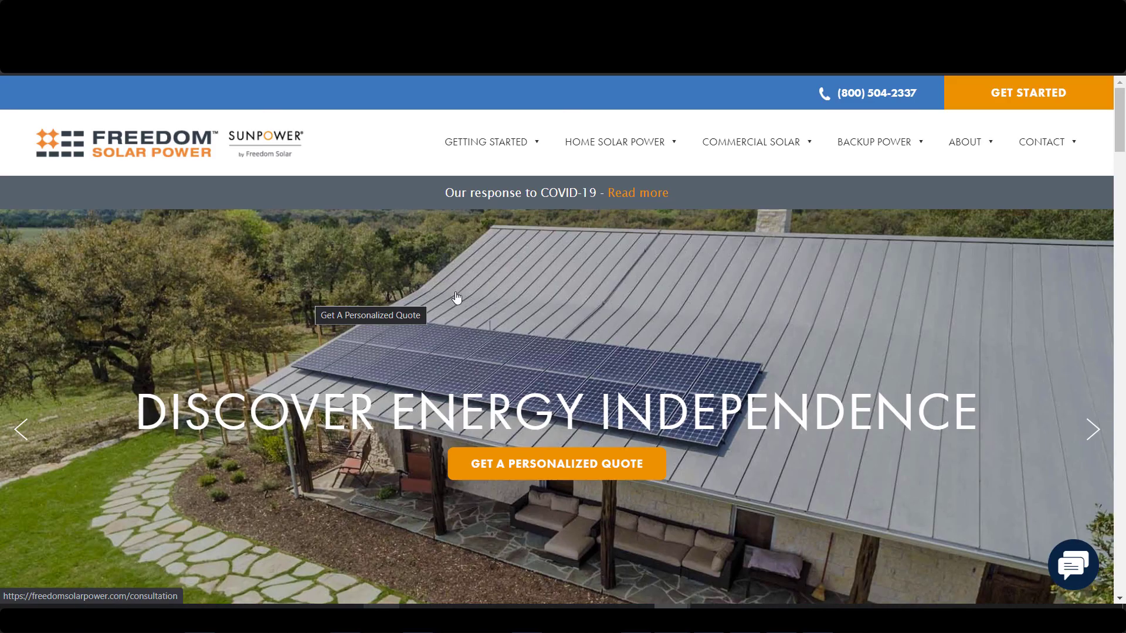
Read the Freedom Solar homepage, highlighting the Residential service bullets including Texas and Colorado.
scroll(454, 296, "down", 10)
scroll(413, 332, "down", 6)
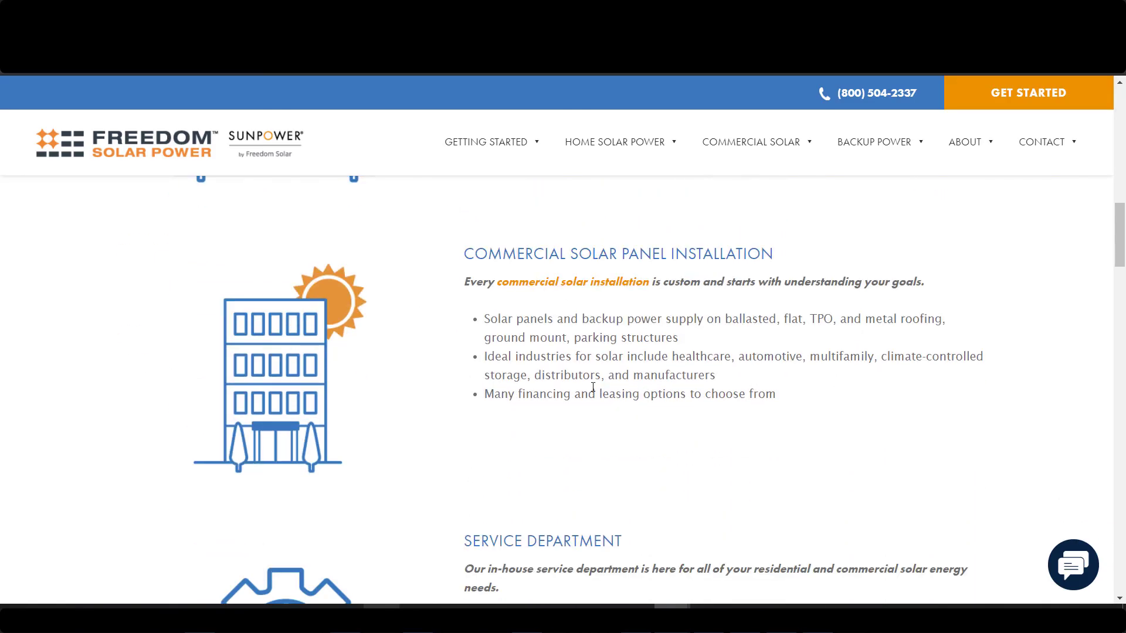
scroll(593, 387, "up", 6)
left_click_drag(480, 402, 790, 442)
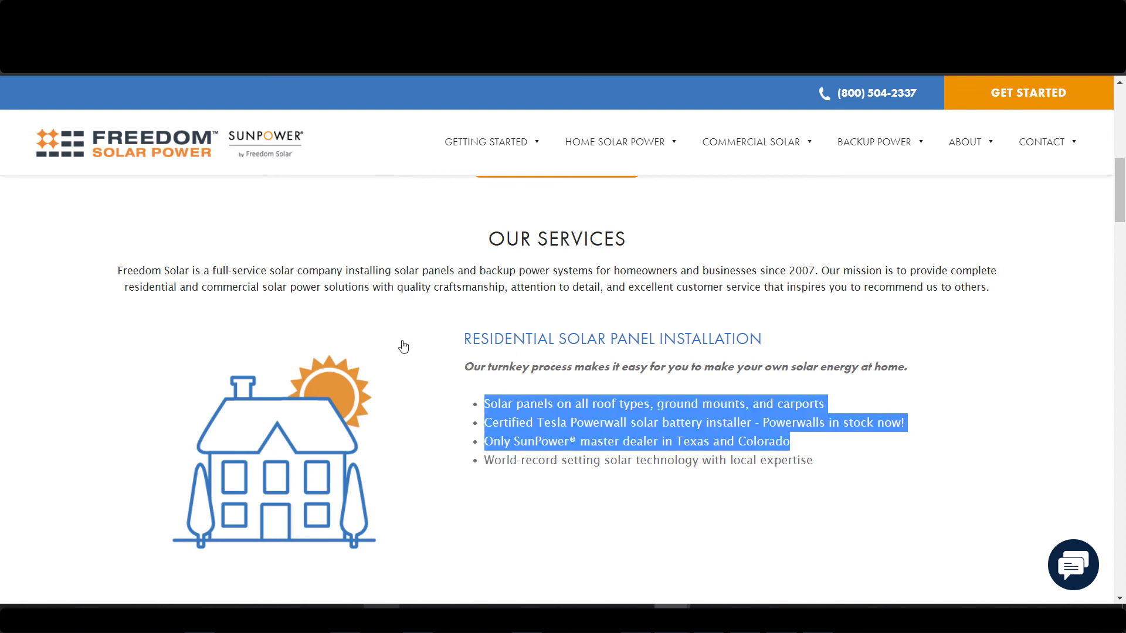
left_click_drag(847, 467, 471, 408)
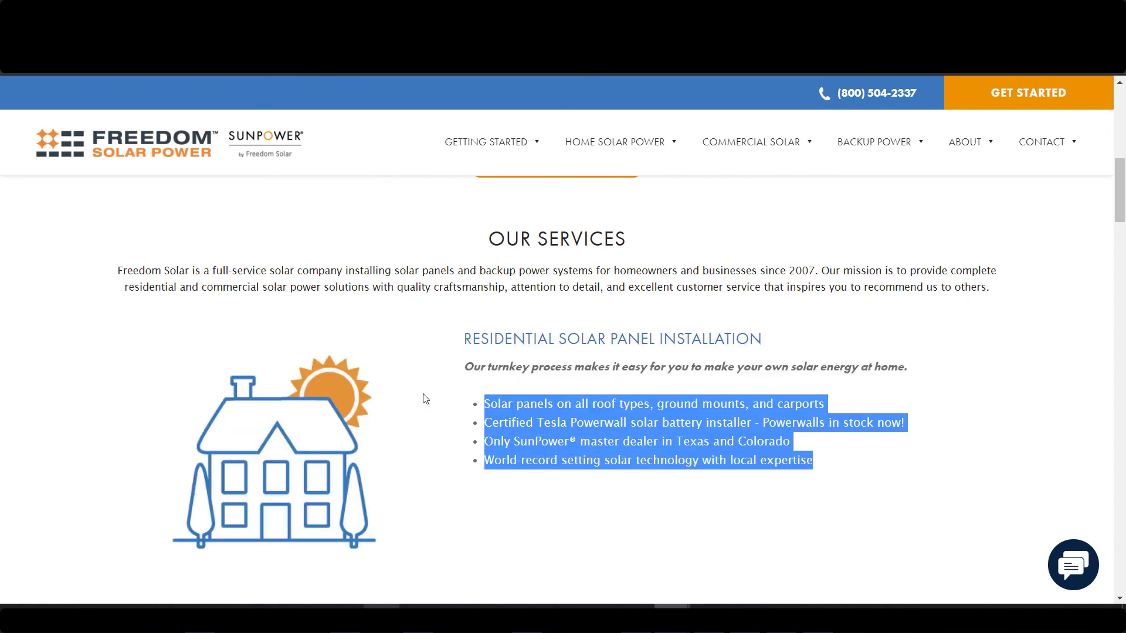
scroll(549, 422, "down", 1)
left_click_drag(514, 368, 575, 361)
left_click(567, 344)
left_click_drag(676, 368, 808, 378)
scroll(472, 372, "down", 15)
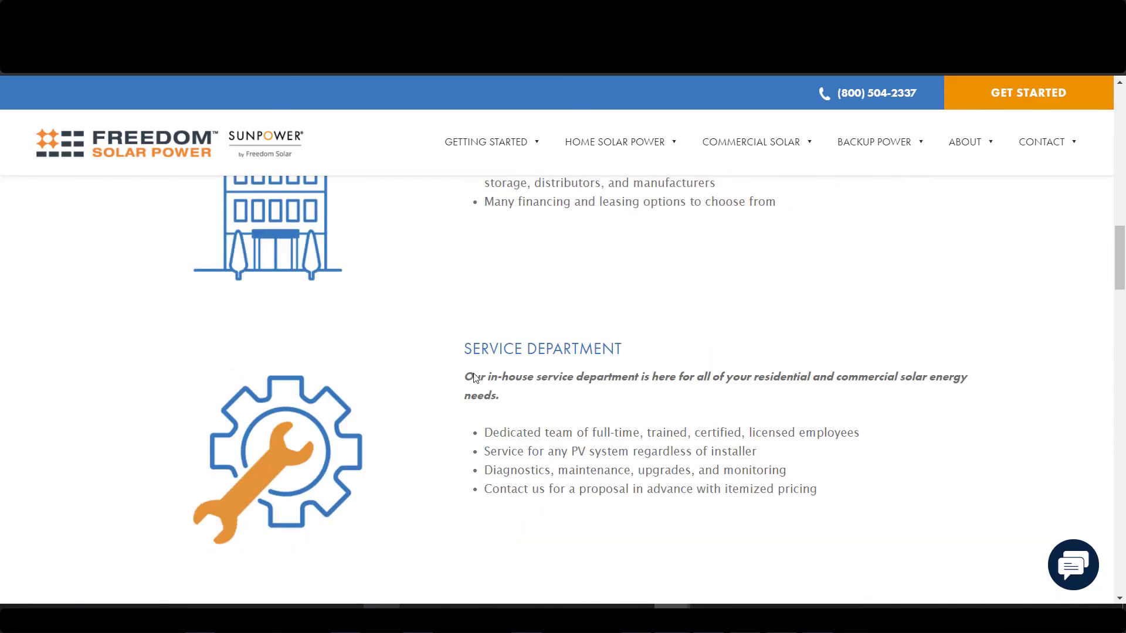
scroll(480, 369, "down", 6)
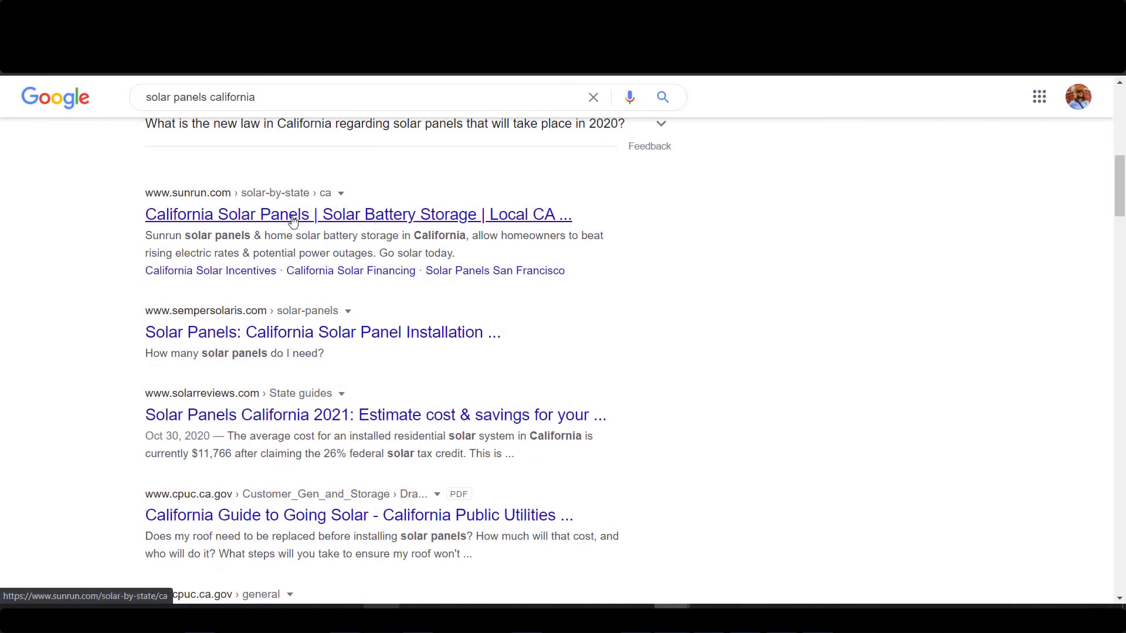
Open Sunrun's California solar panels page and review its plans, incentives table and quote form.
left_click(286, 214)
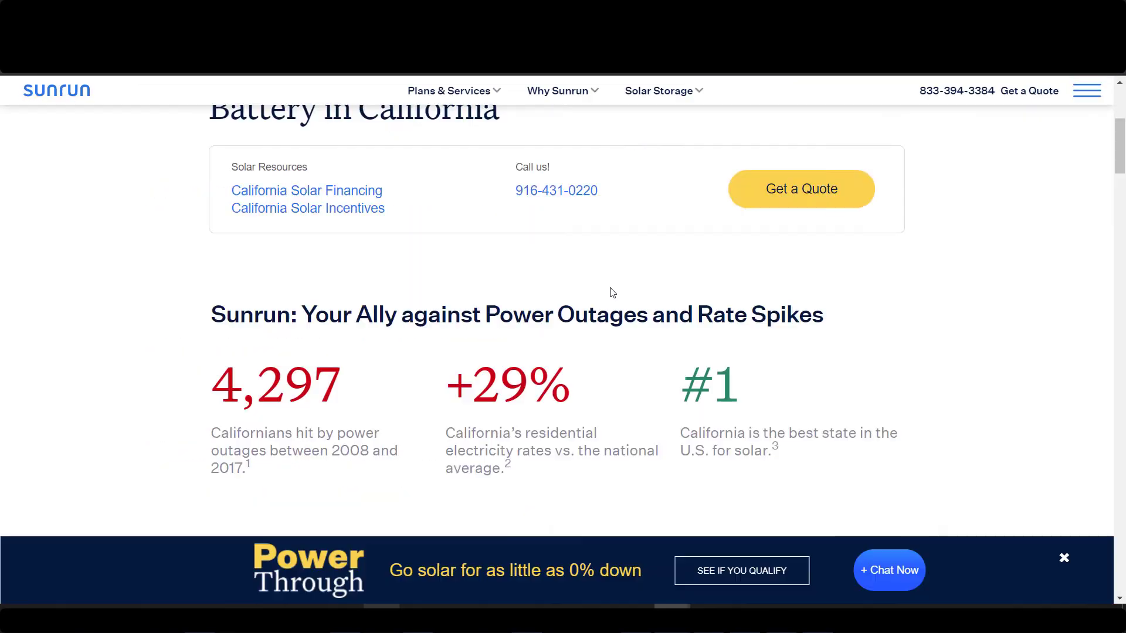
scroll(608, 294, "down", 18)
scroll(608, 262, "down", 15)
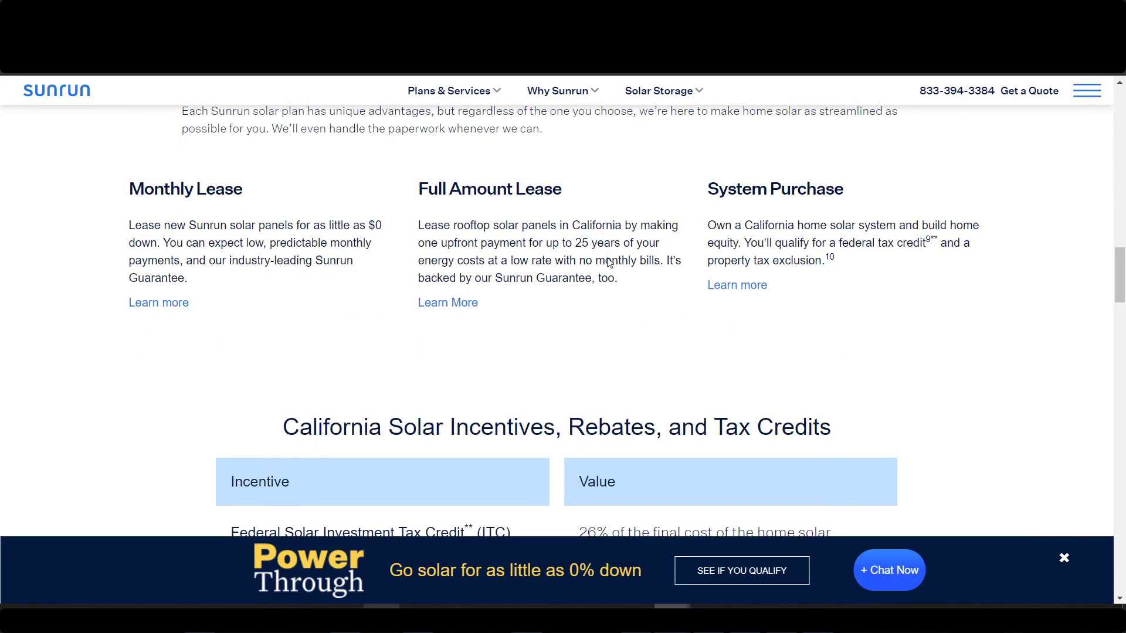
scroll(597, 268, "down", 8)
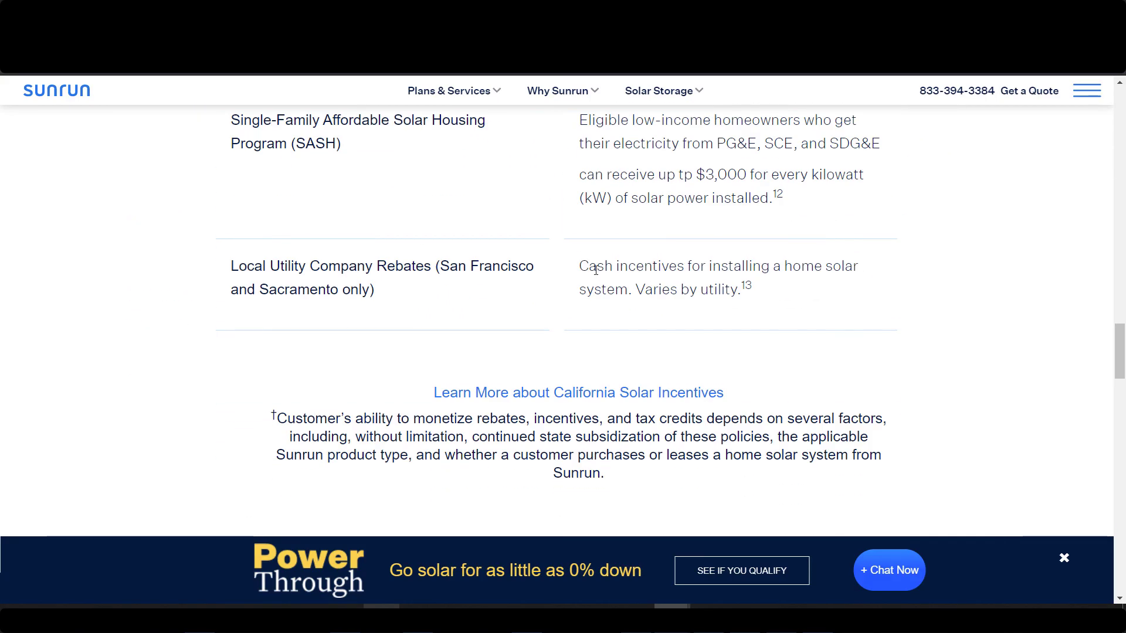
scroll(743, 295, "up", 11)
scroll(743, 295, "down", 12)
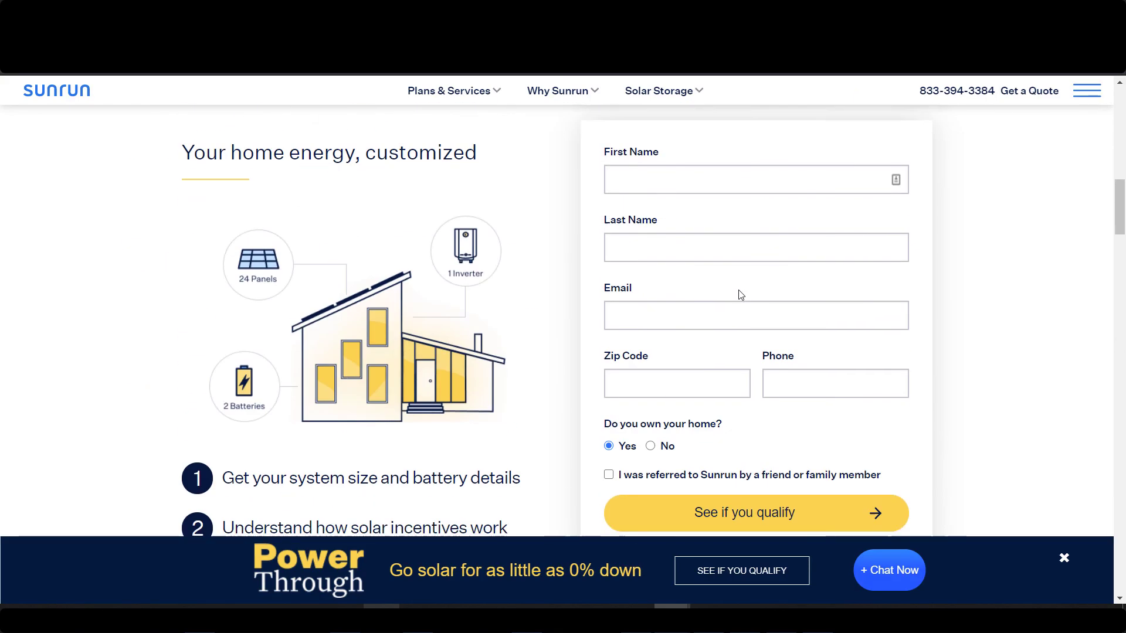
scroll(688, 306, "up", 10)
scroll(604, 308, "down", 8)
scroll(707, 340, "down", 2)
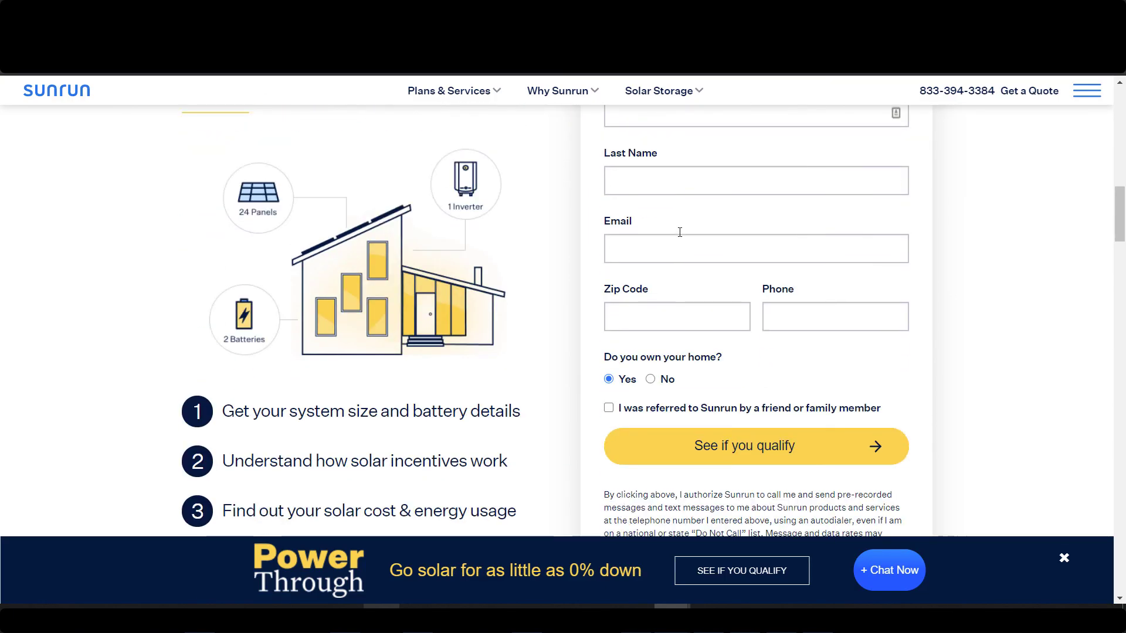
scroll(678, 229, "up", 1)
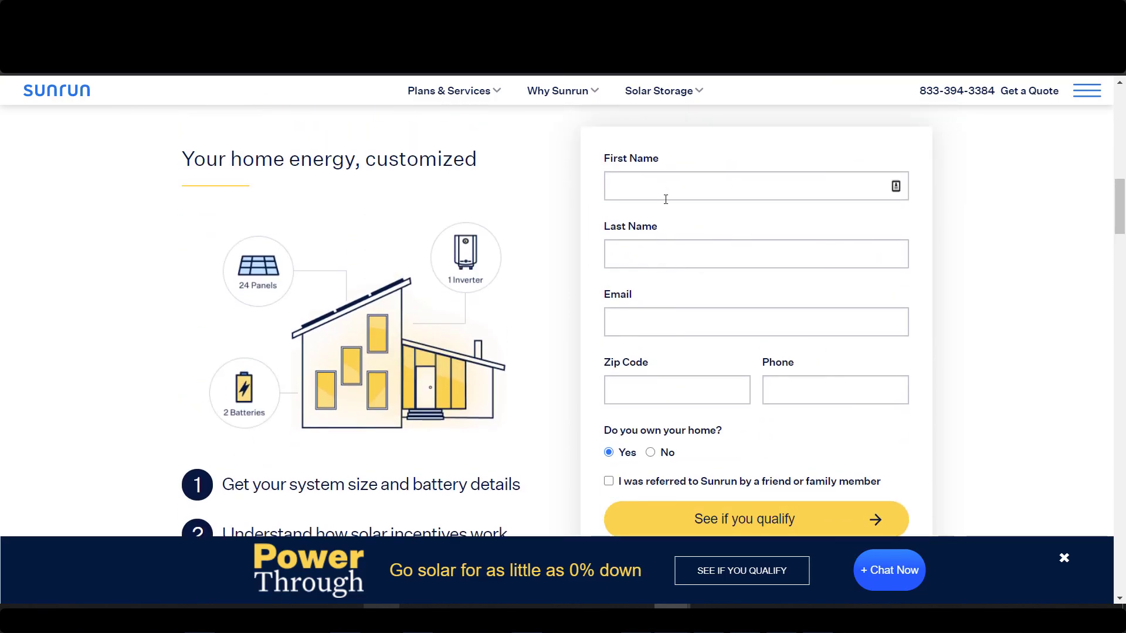
scroll(598, 354, "up", 8)
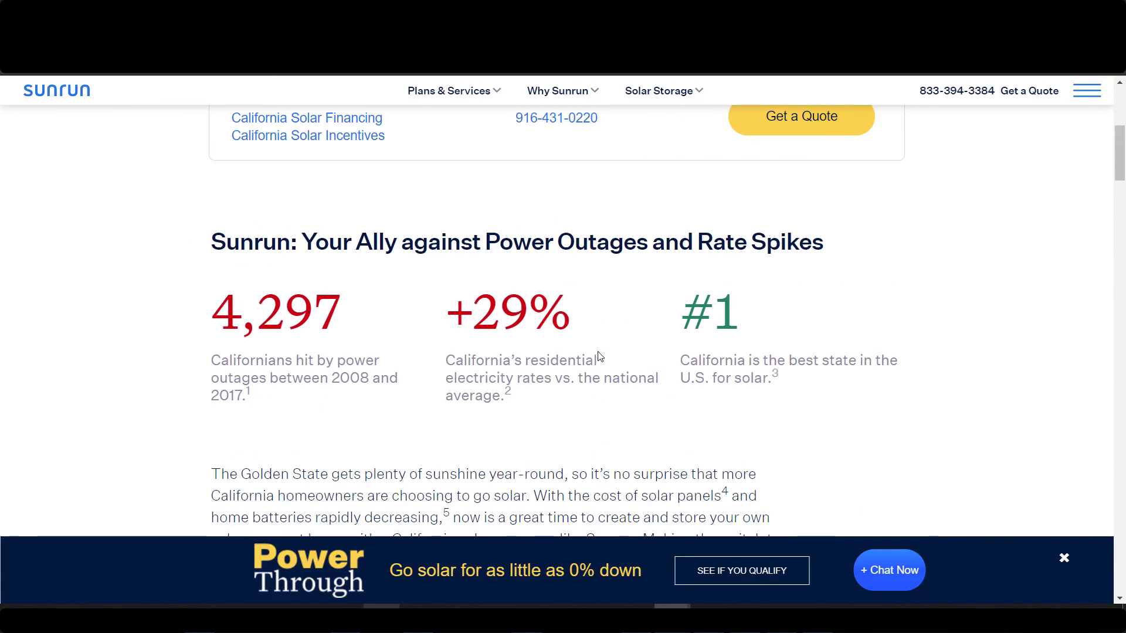
scroll(621, 351, "up", 7)
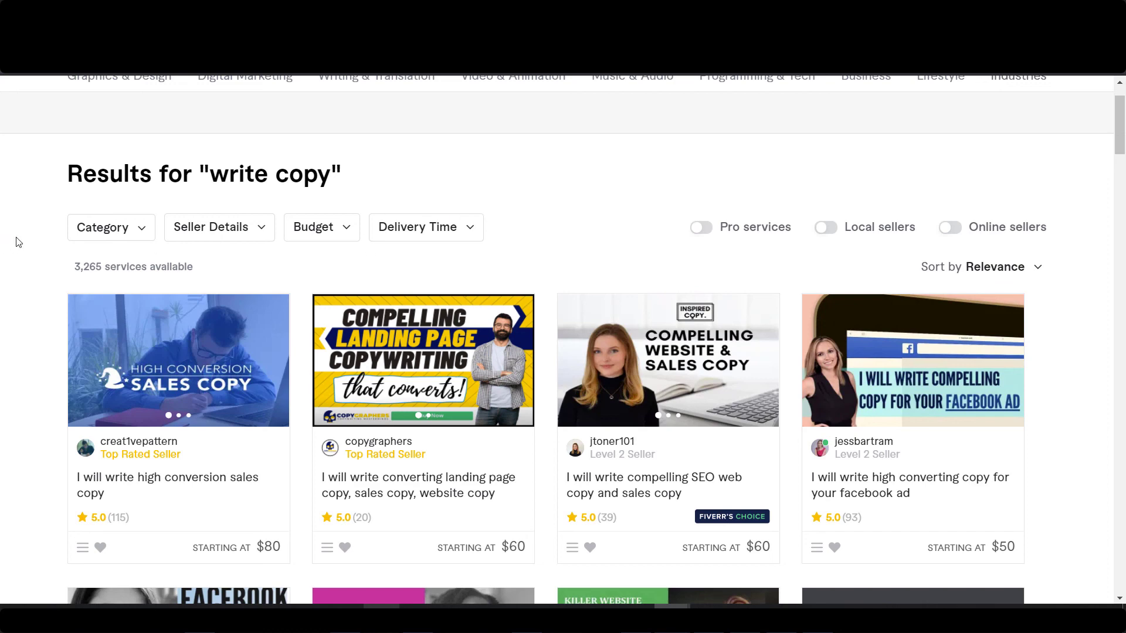
Limit the 'write copy' Fiverr gigs to a $10 maximum budget and browse the 1,665 results.
scroll(32, 237, "down", 5)
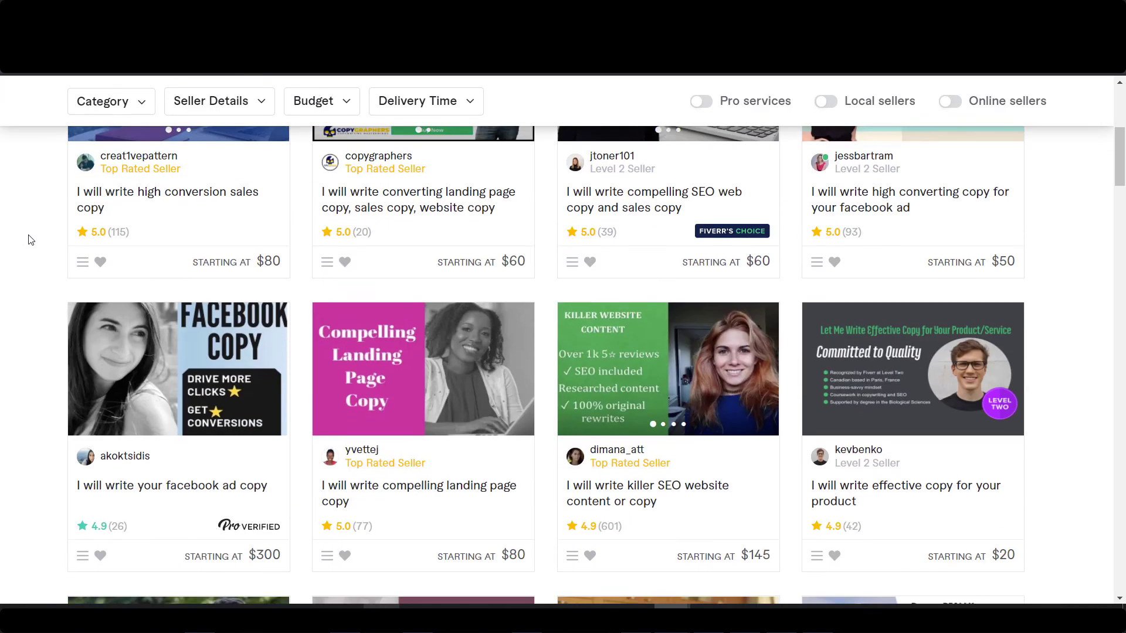
scroll(560, 363, "up", 5)
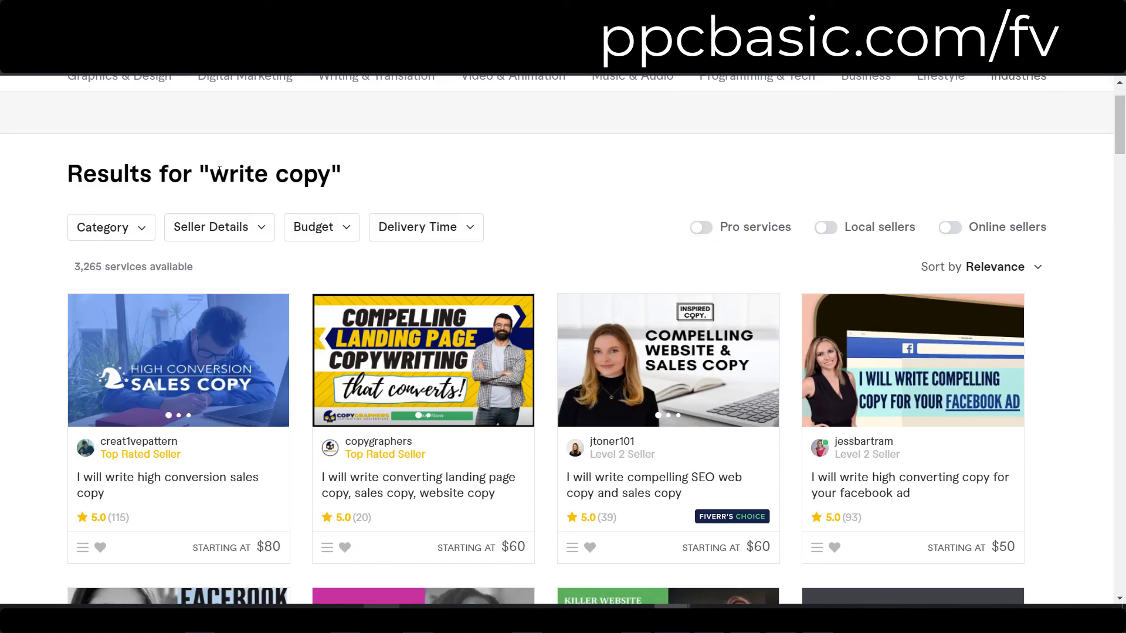
left_click_drag(214, 171, 331, 176)
left_click(326, 234)
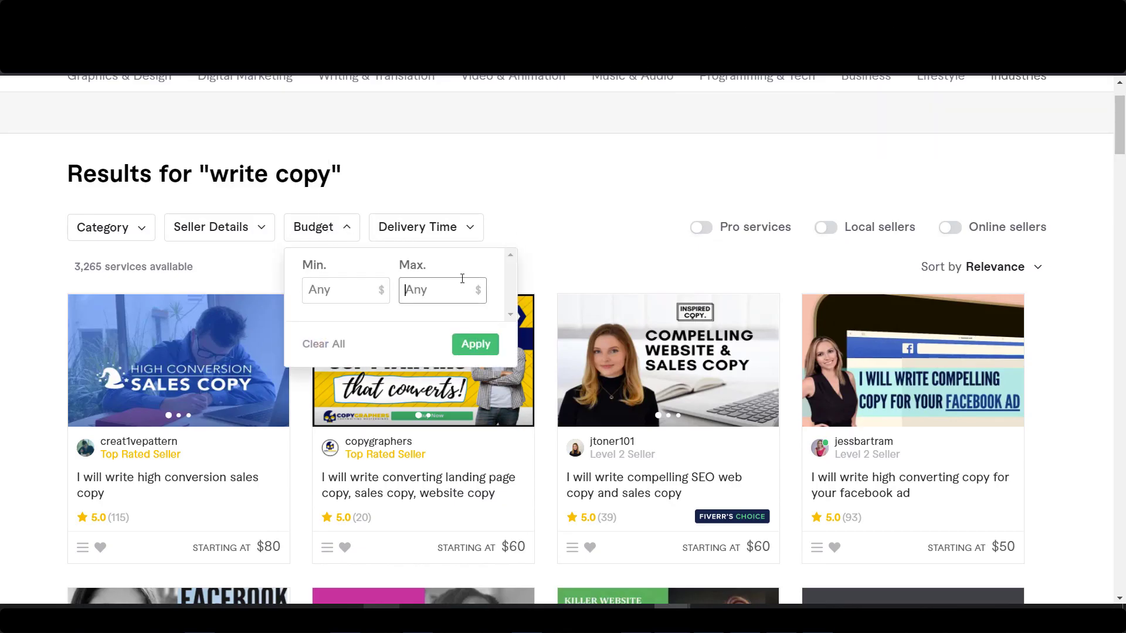
left_click(462, 280)
type("10")
key("Return")
scroll(620, 390, "down", 5)
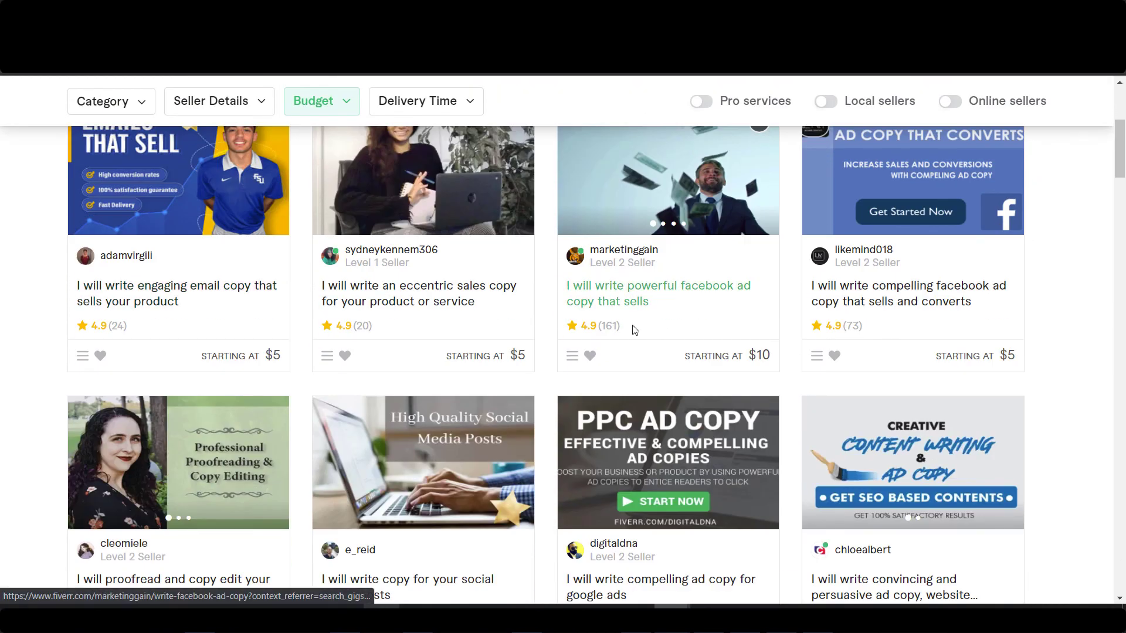
scroll(632, 325, "down", 4)
scroll(469, 389, "down", 3)
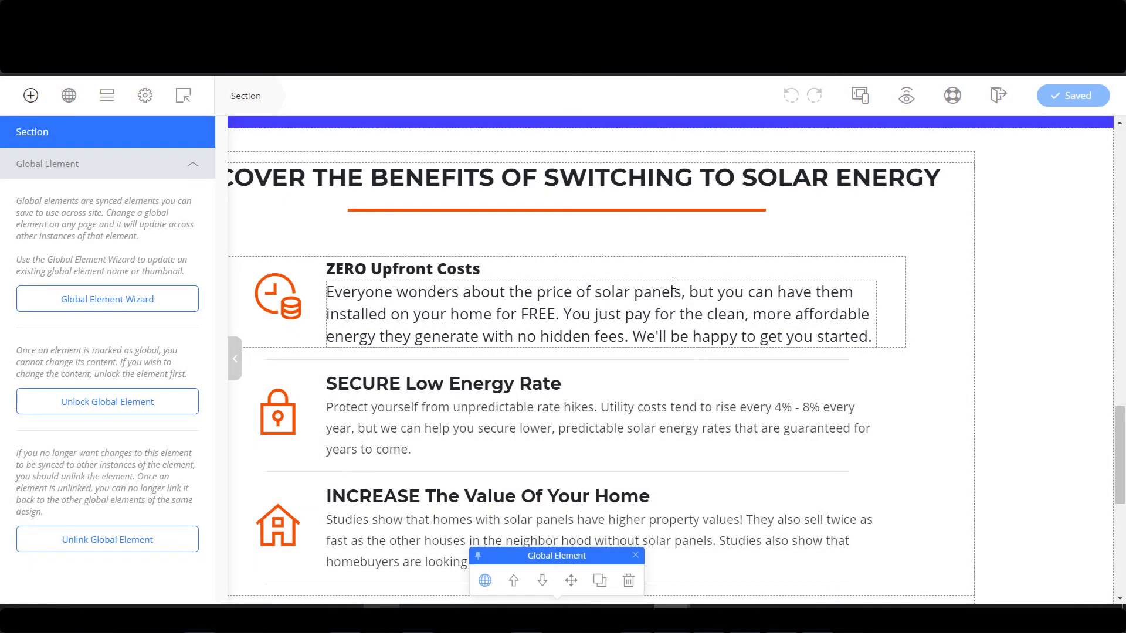
Scroll to the solar page footer, compare it with the live site's footer text, and bring up the elements list.
scroll(673, 289, "down", 2)
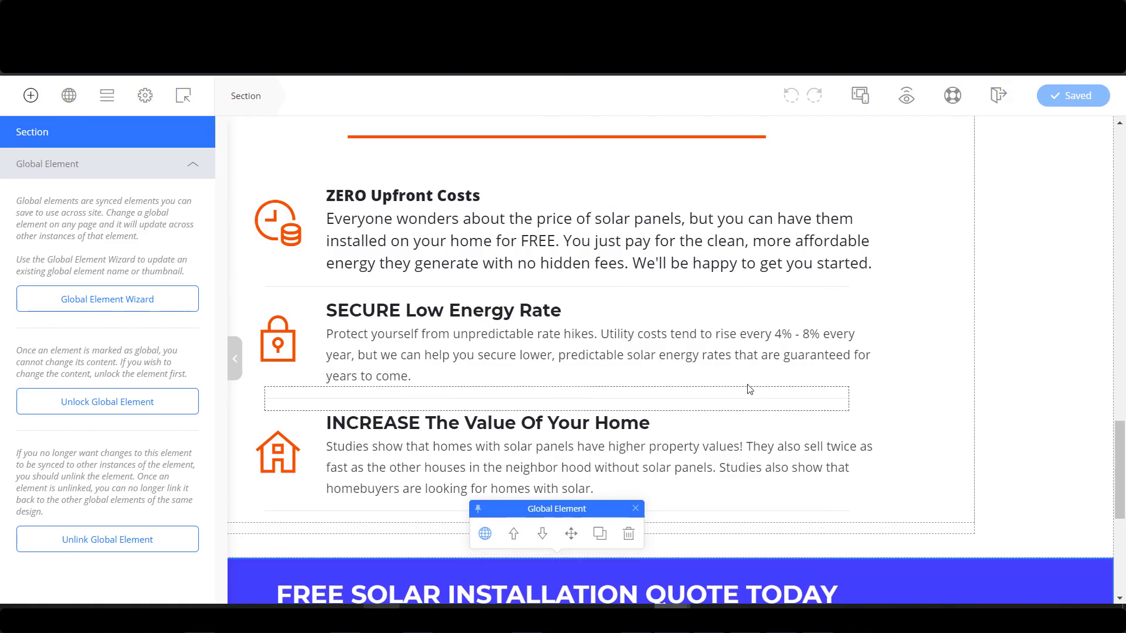
scroll(795, 363, "down", 5)
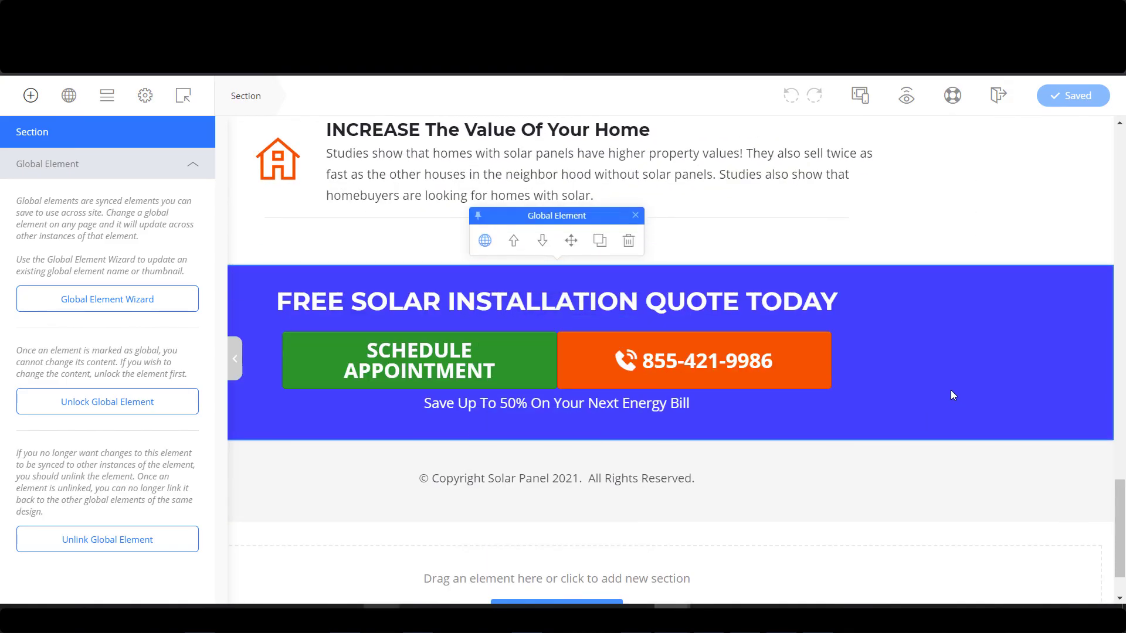
scroll(951, 390, "down", 1)
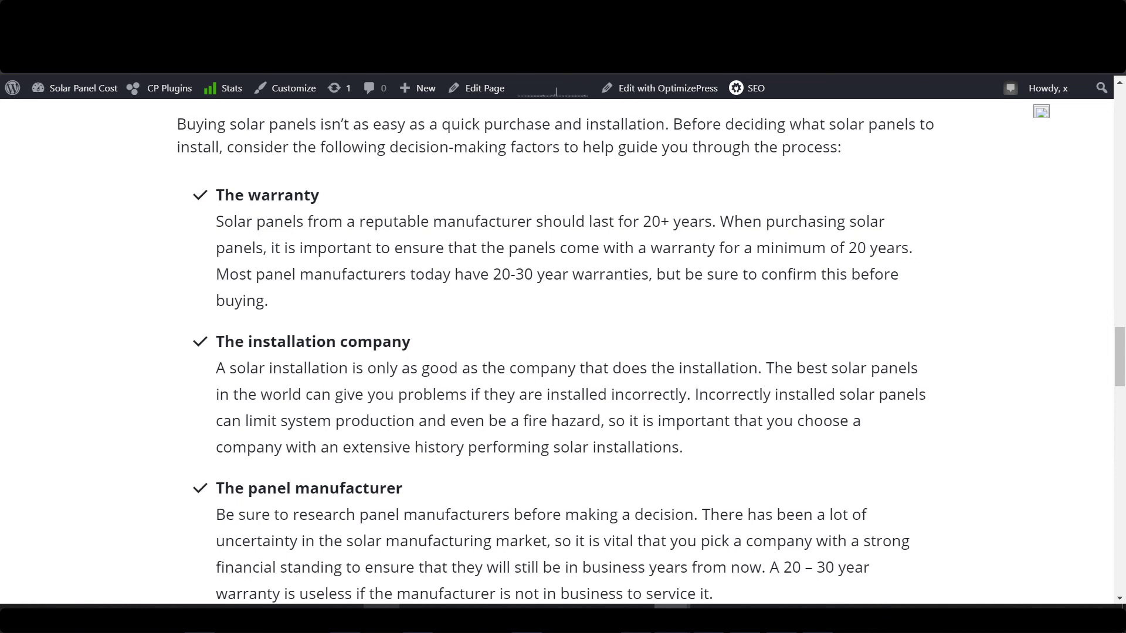
scroll(563, 352, "down", 10)
left_click_drag(382, 407, 778, 561)
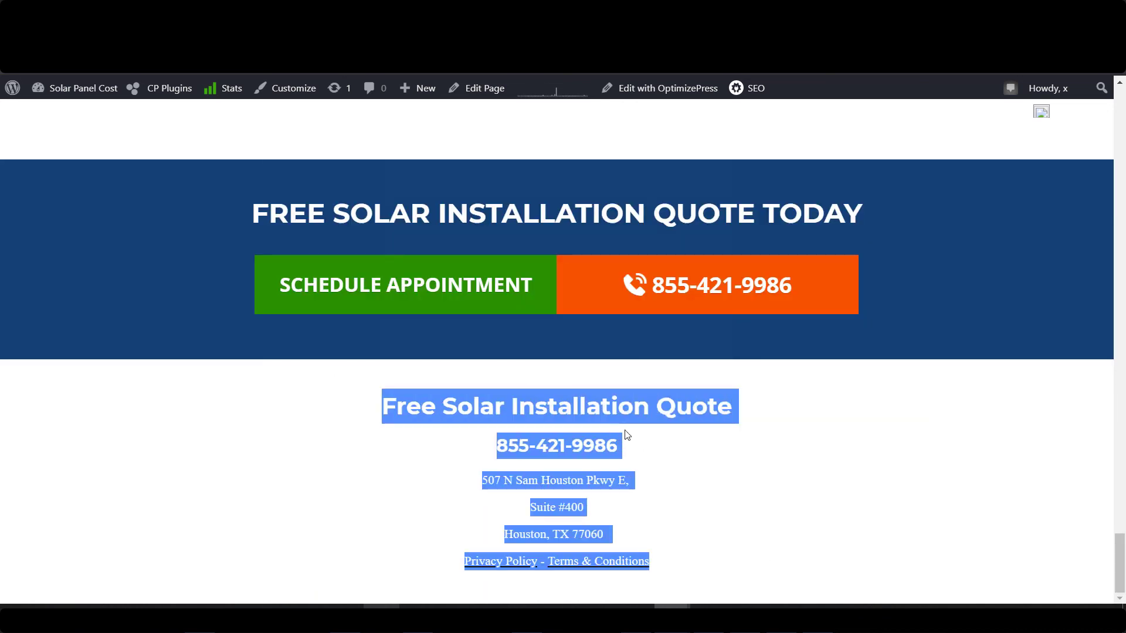
left_click(636, 496)
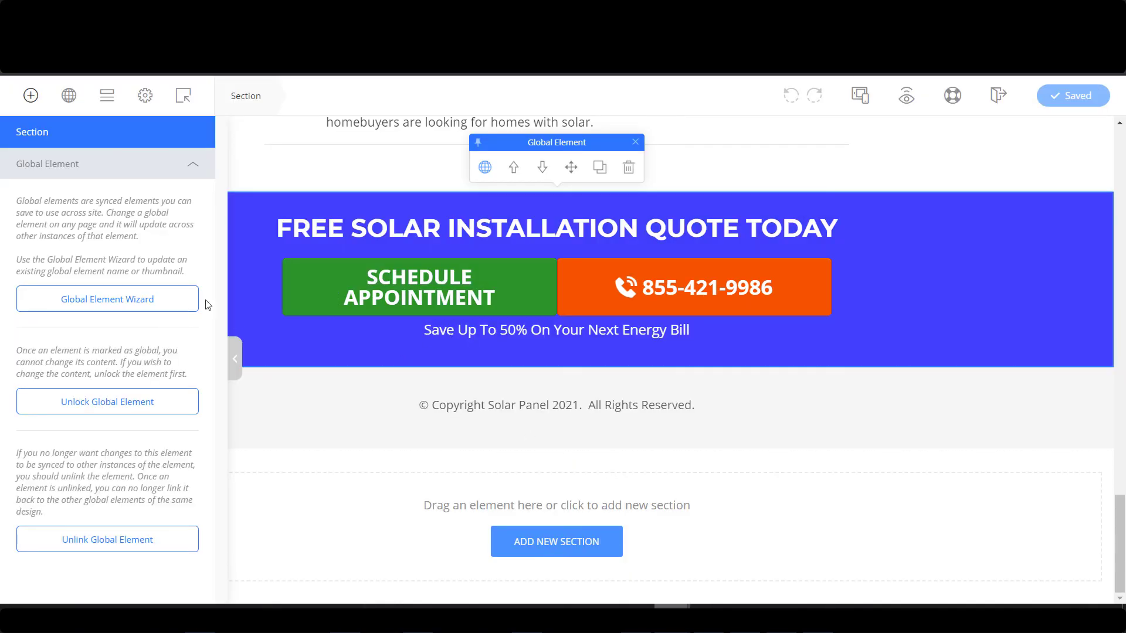
left_click(30, 97)
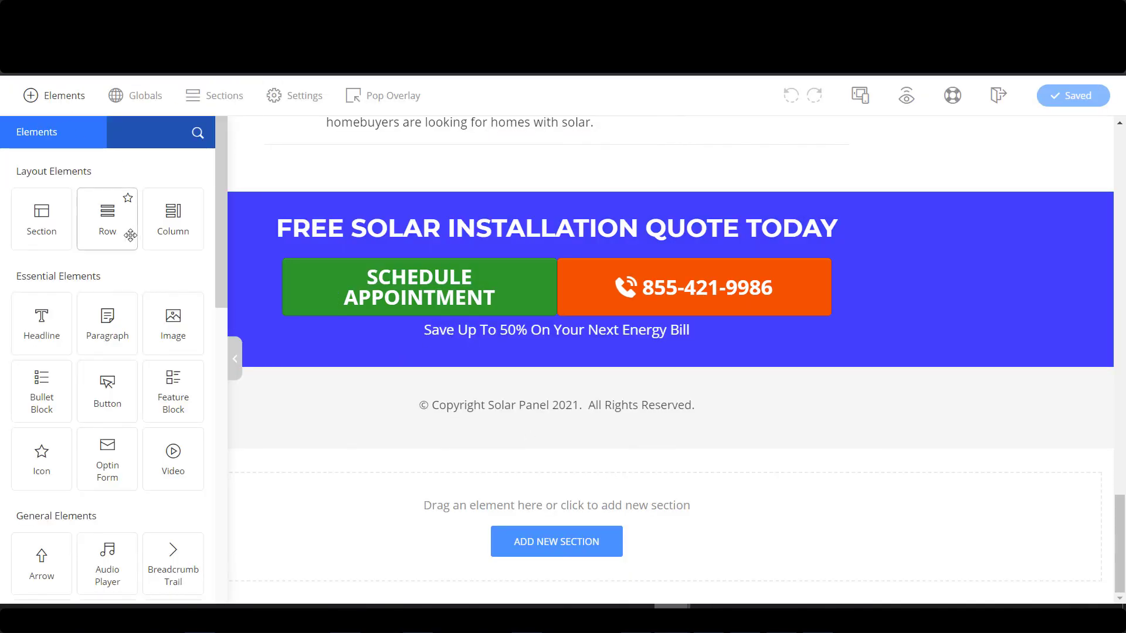
Add a headline under the quote banner reading 'Free Solar Panel Installation Quote'.
left_click_drag(53, 321, 623, 377)
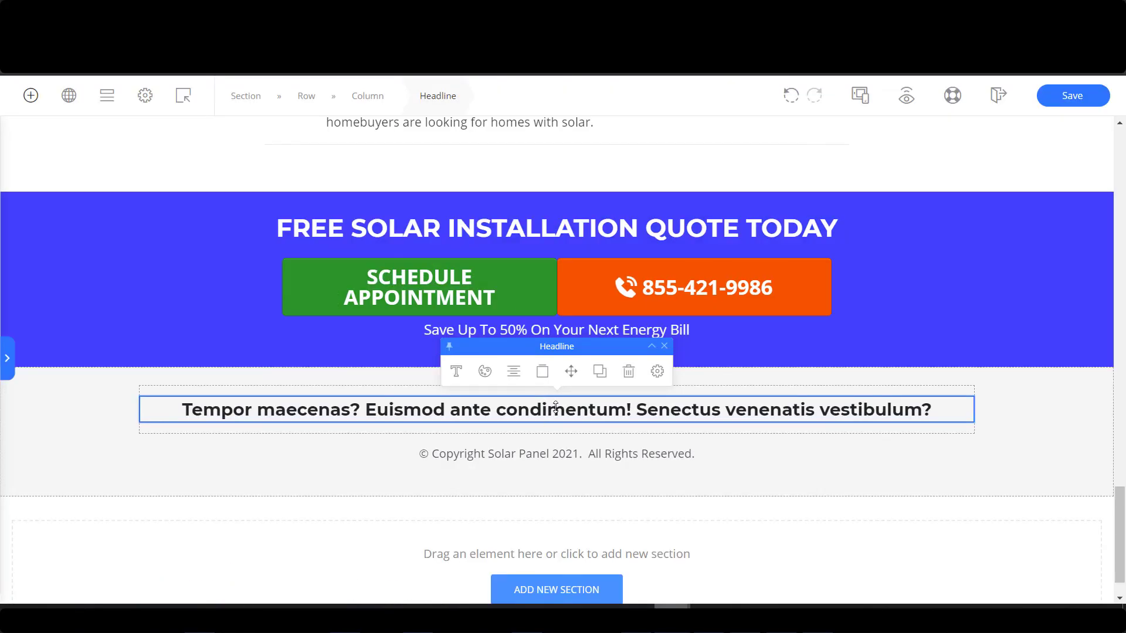
left_click(556, 405)
key("ctrl+a")
type("Fr")
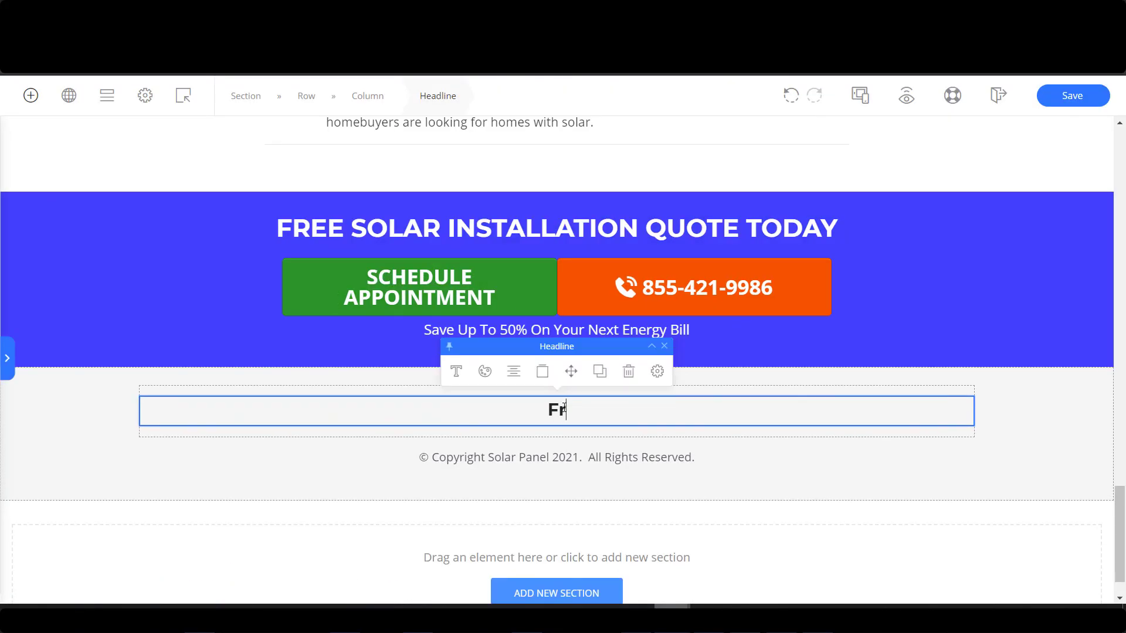
type("ee Solar ")
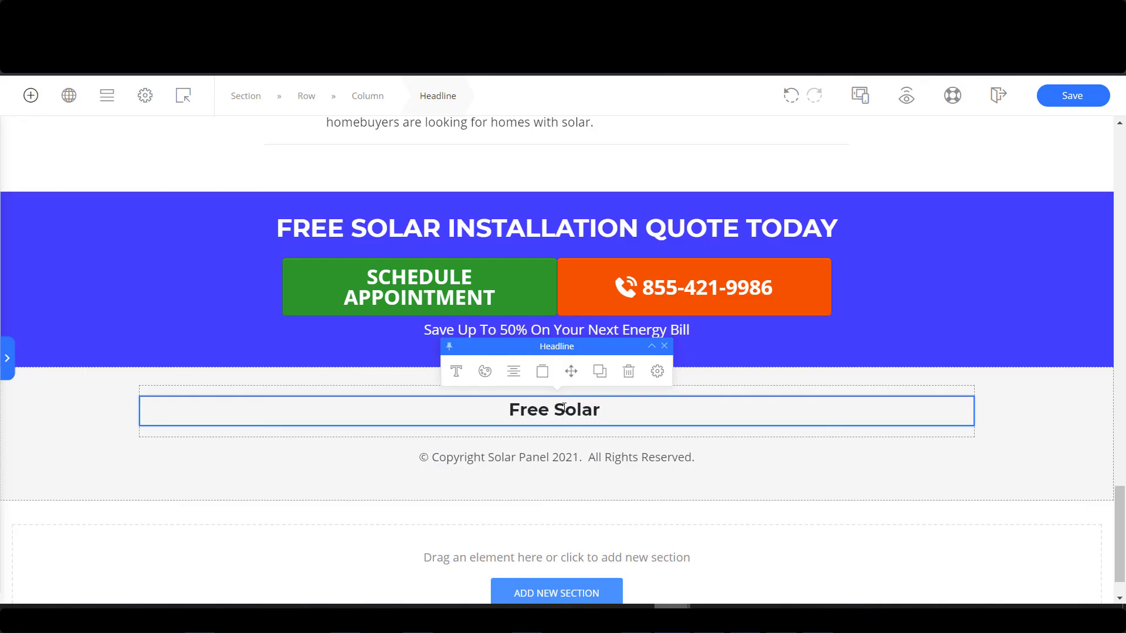
type("Panel Installation ")
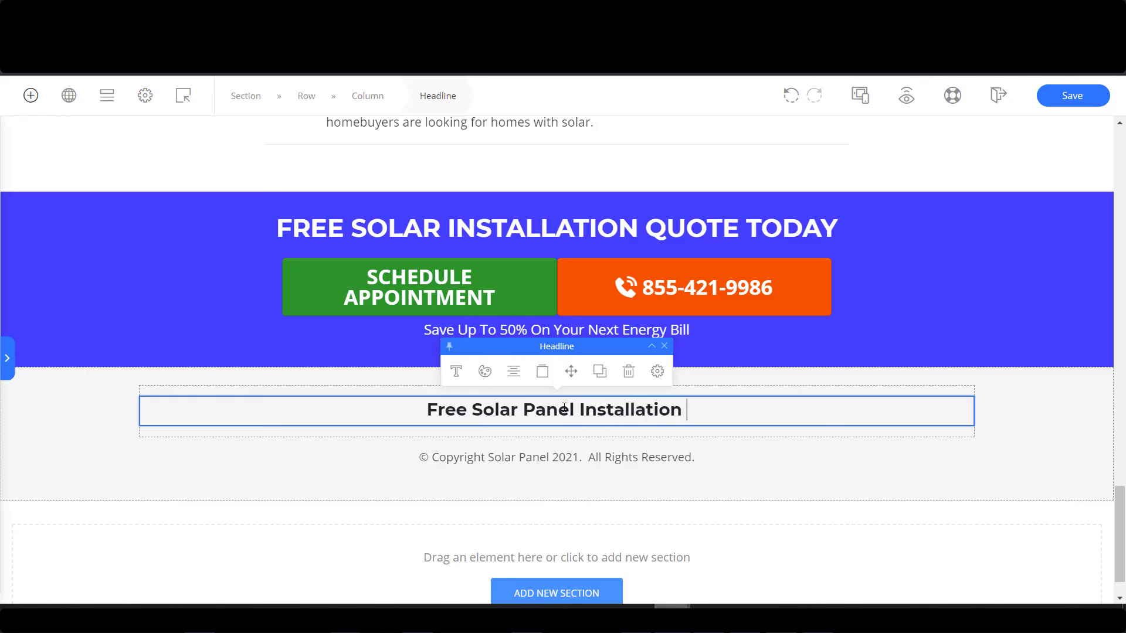
type("Quote")
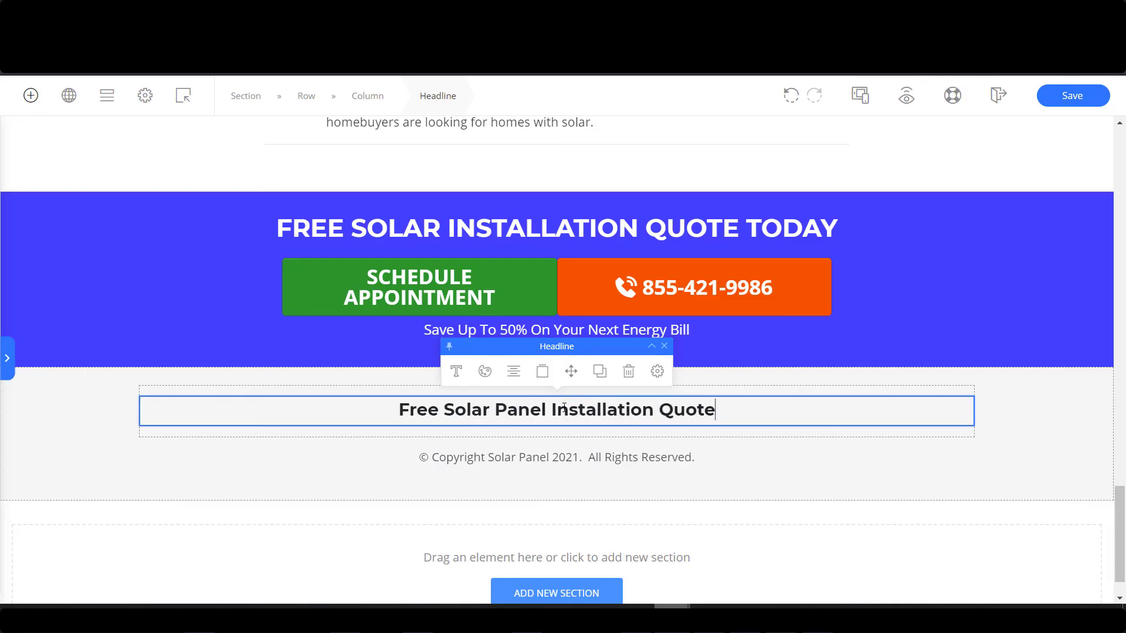
left_click(30, 95)
left_click_drag(41, 319, 576, 422)
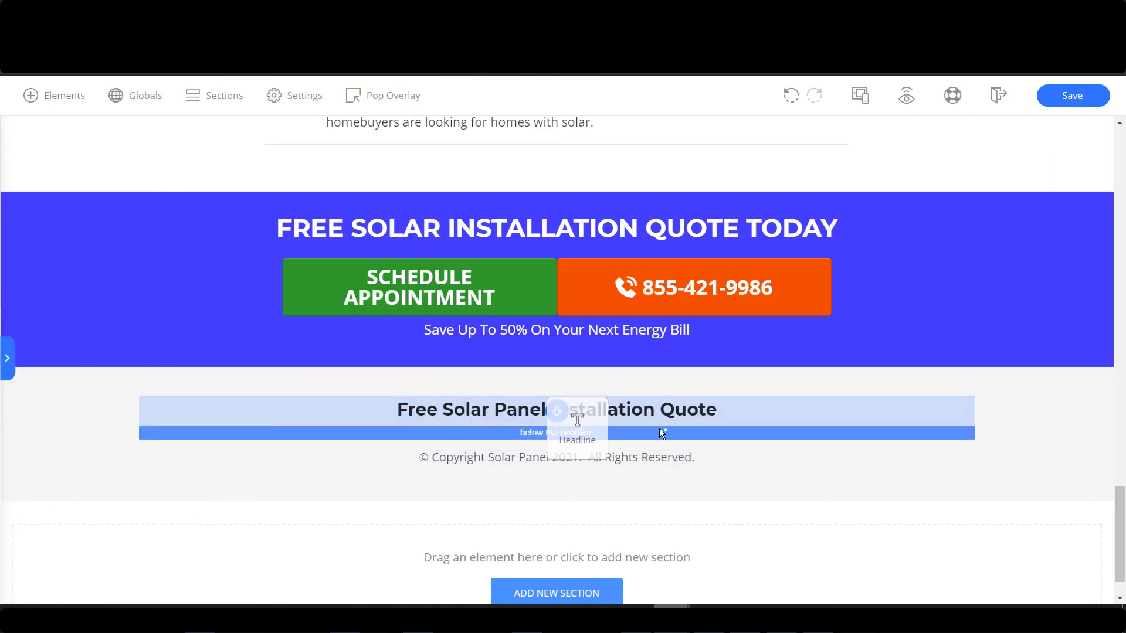
left_click_drag(682, 436, 672, 441)
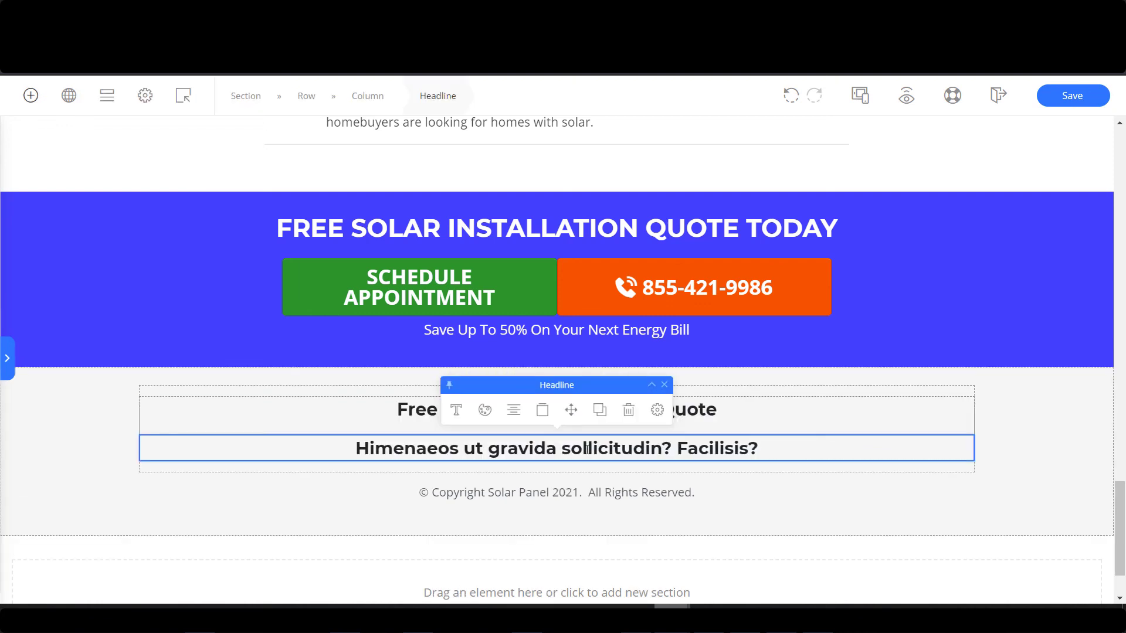
triple_click(666, 444)
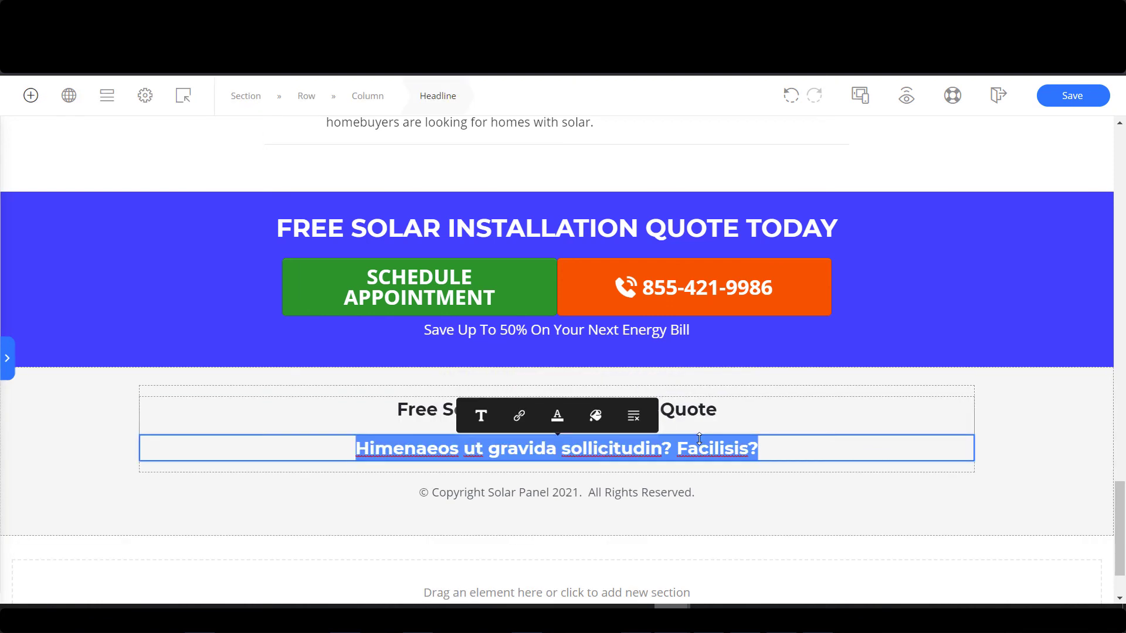
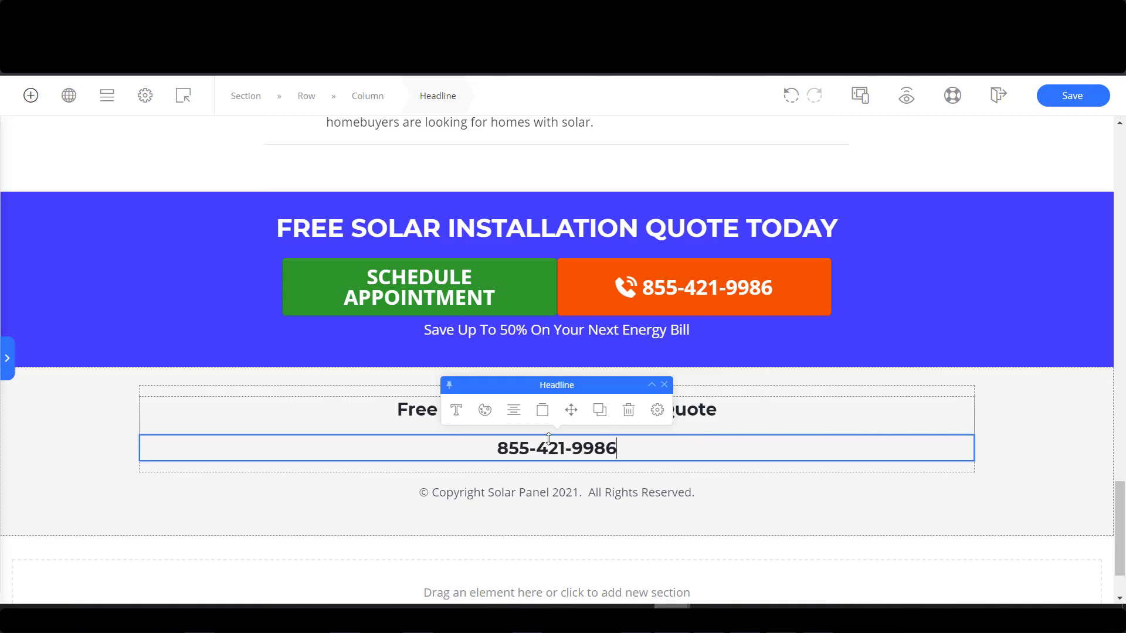
left_click(30, 95)
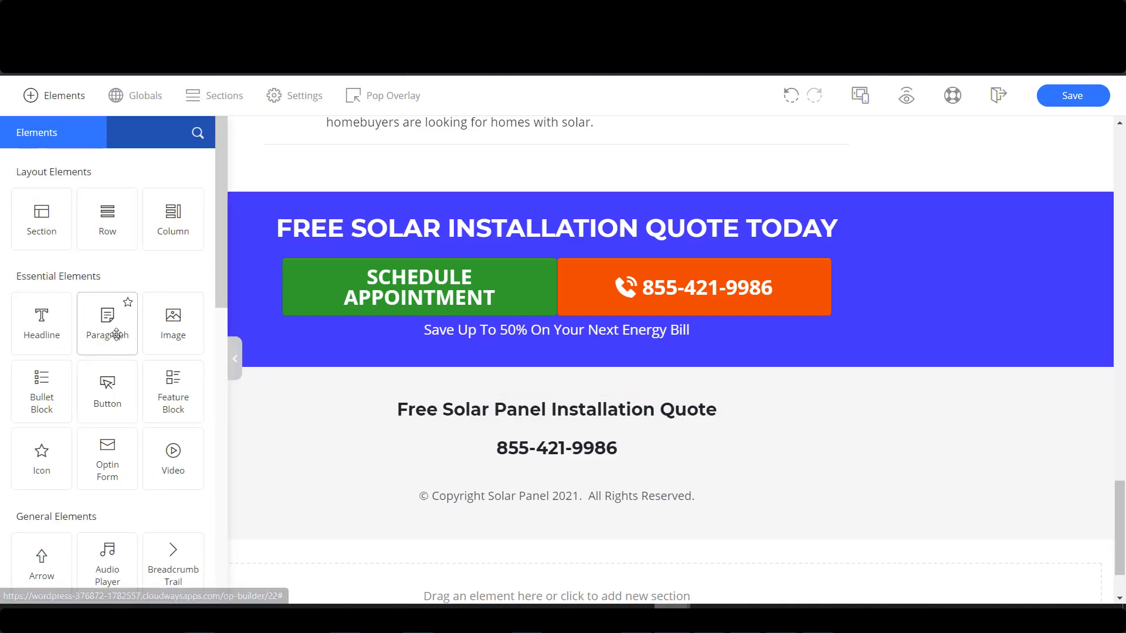
Add a paragraph below the phone number and narrow it to 46% max width.
left_click_drag(117, 333, 568, 458)
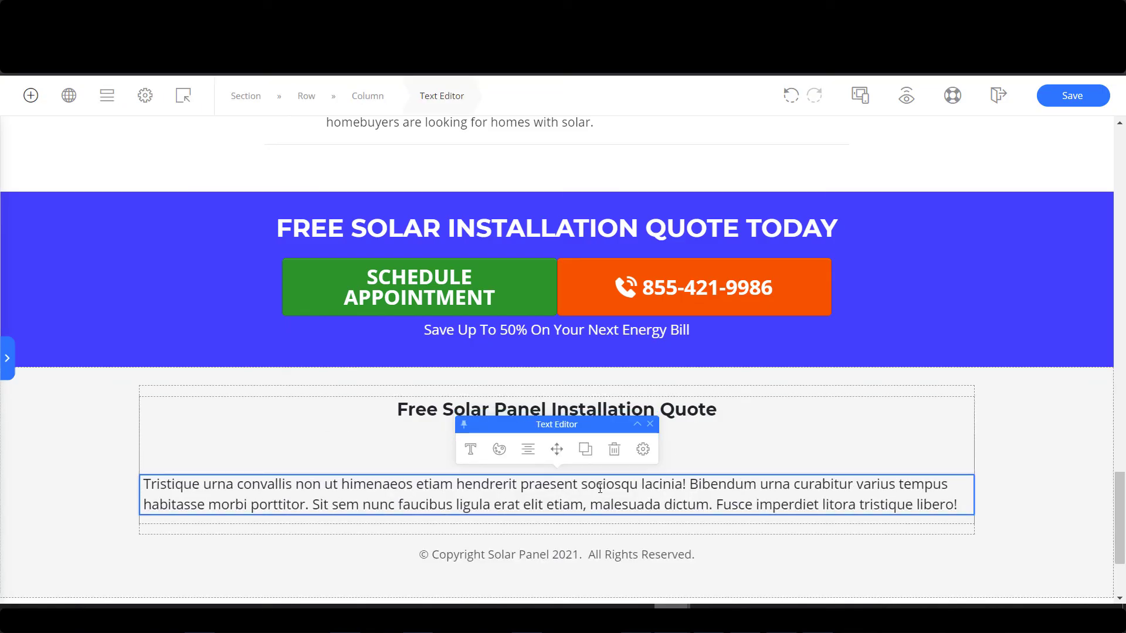
left_click(642, 449)
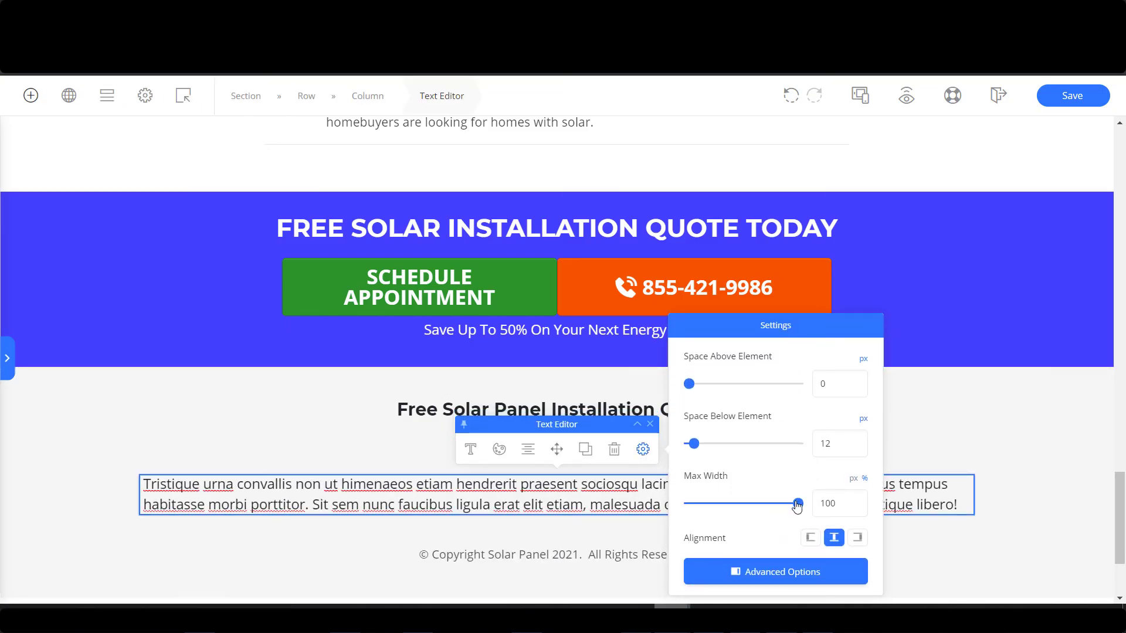
left_click_drag(797, 505, 725, 505)
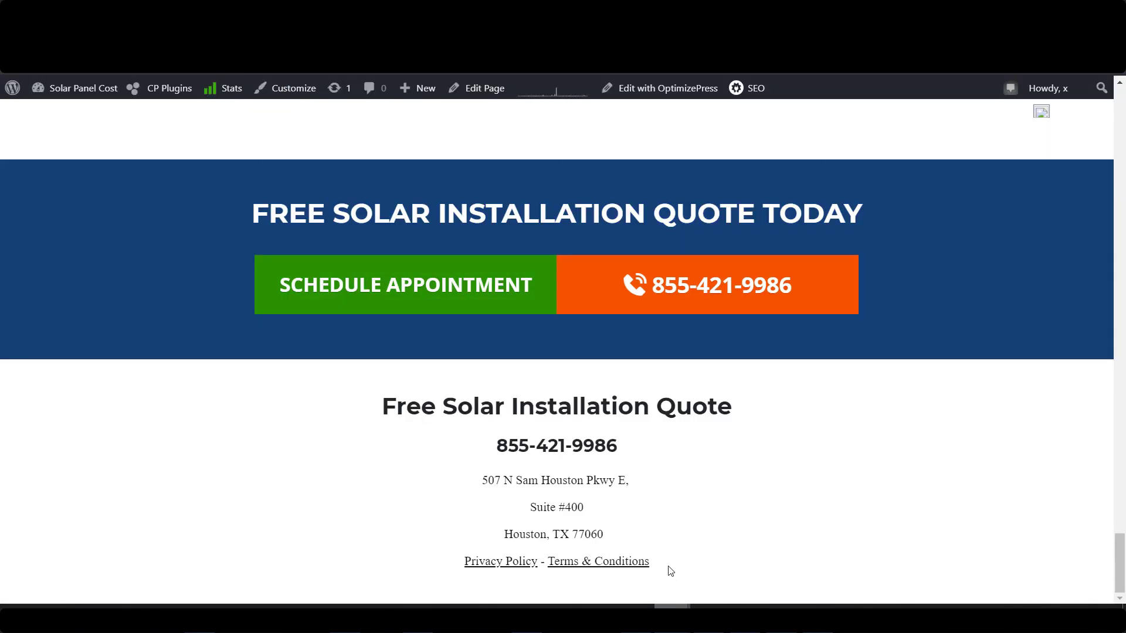
Paste the live site's address and Privacy Policy - Terms & Conditions lines into the paragraph, removing blank lines.
left_click_drag(671, 571, 434, 530)
key("ctrl+c")
key("alt+Tab")
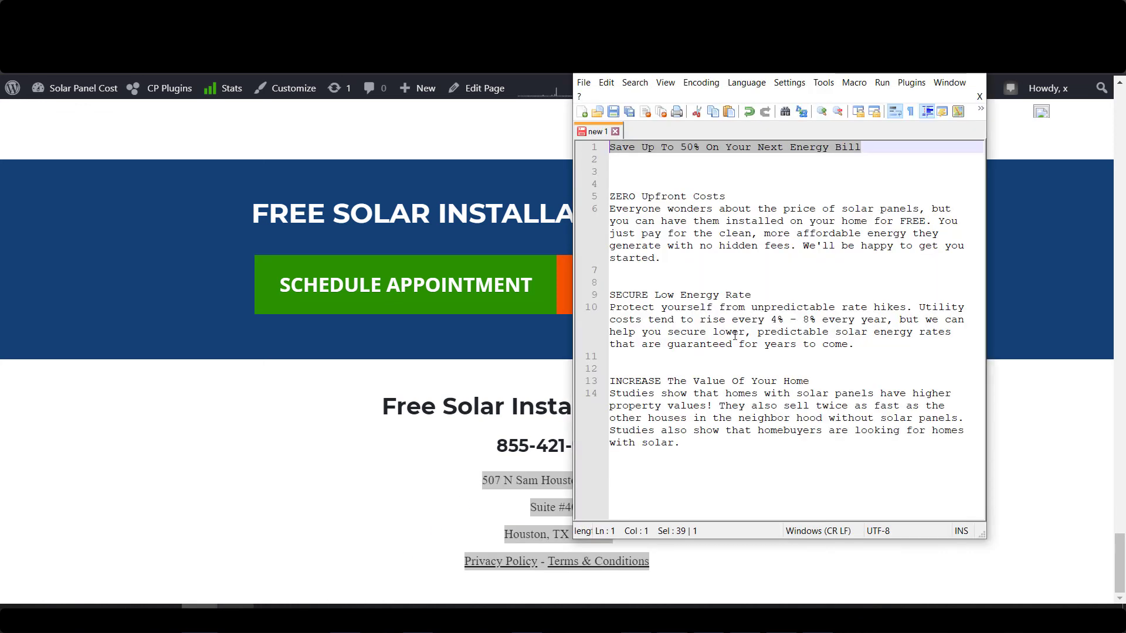
double_click(683, 131)
key("ctrl+v")
key("ctrl+a")
key("ctrl+c")
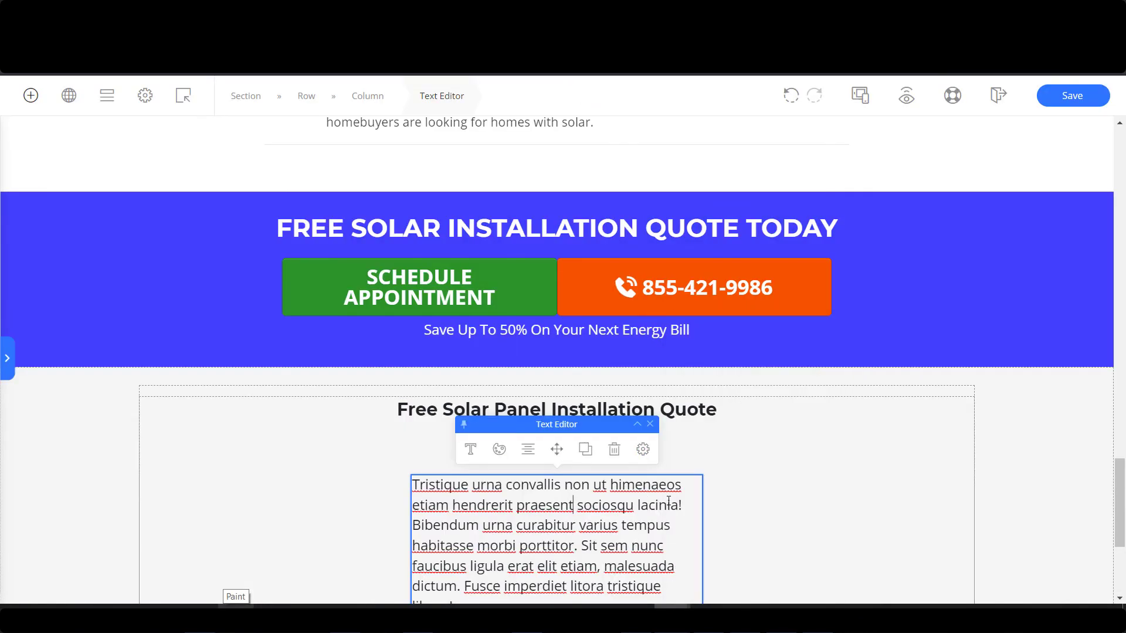
key("ctrl+a")
key("ctrl+v")
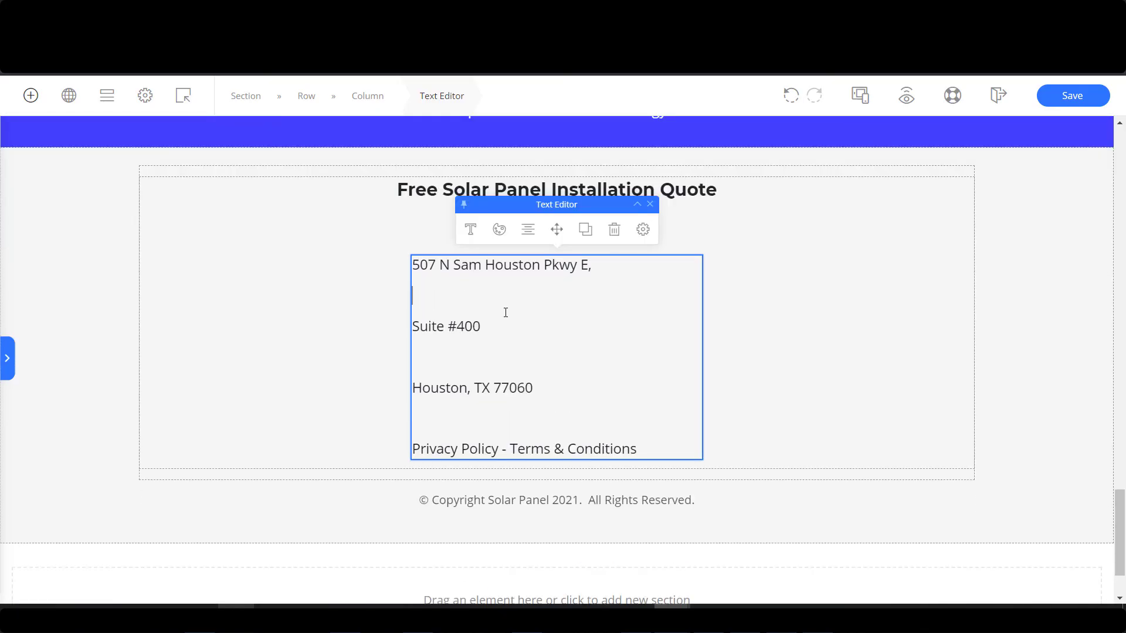
key("BackSpace")
left_click(502, 321)
key("BackSpace")
left_click(547, 352)
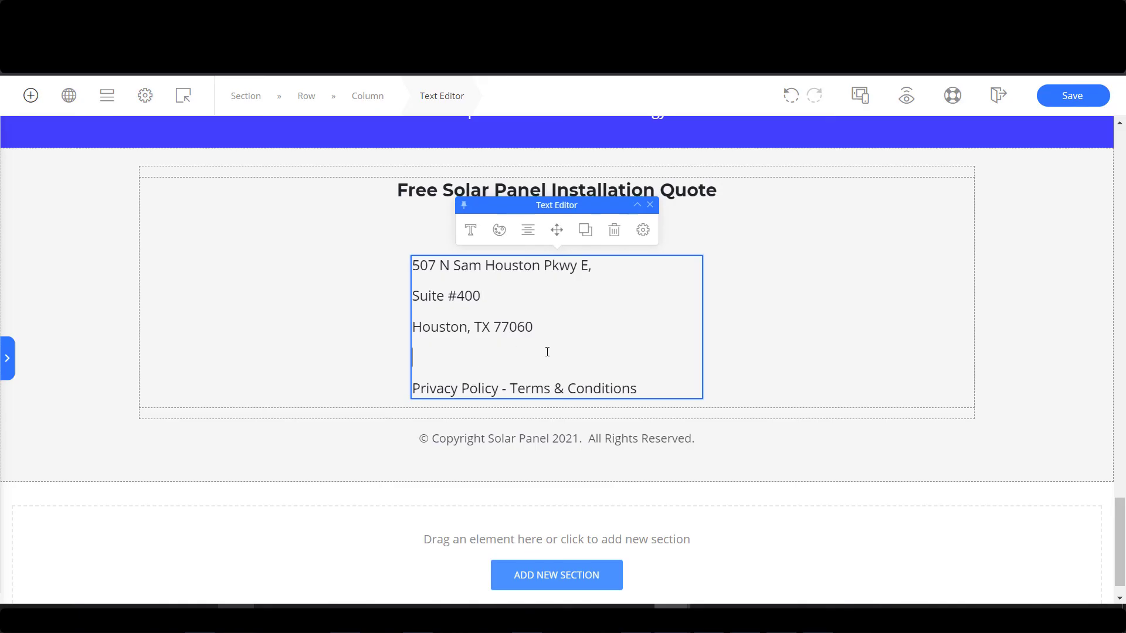
key("BackSpace")
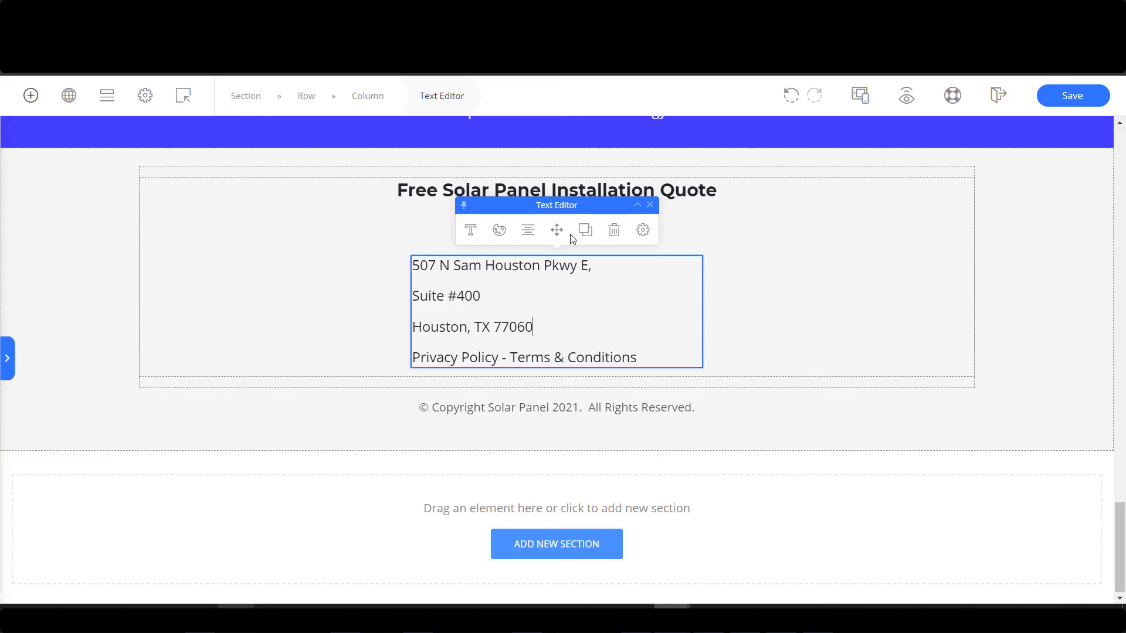
Centre the address text block and save the landing page.
left_click(527, 229)
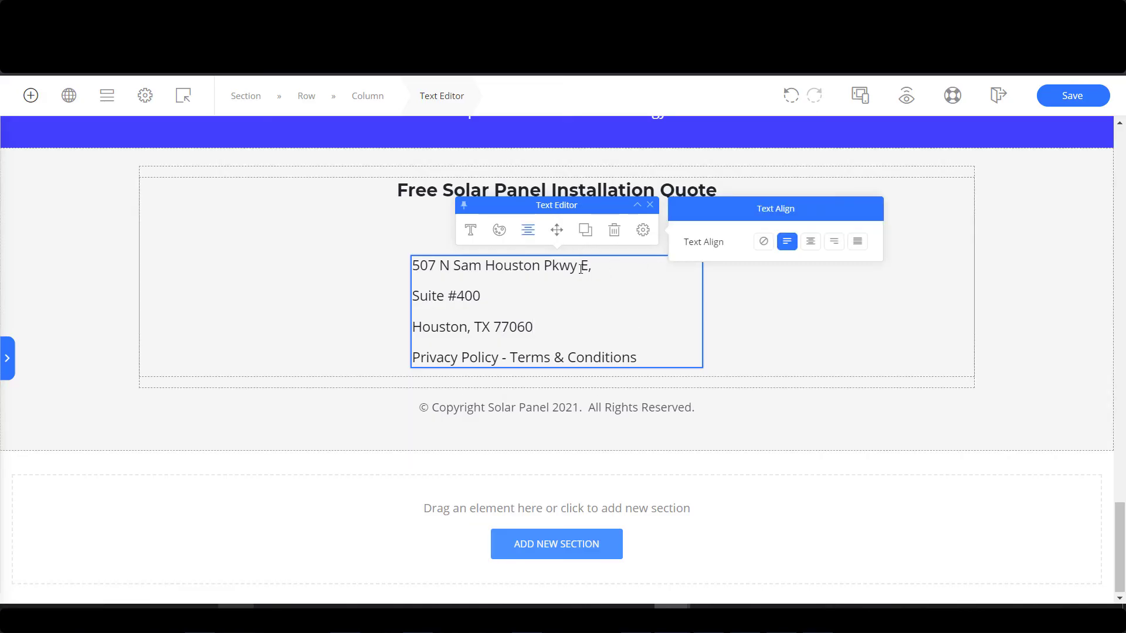
left_click_drag(653, 358, 409, 267)
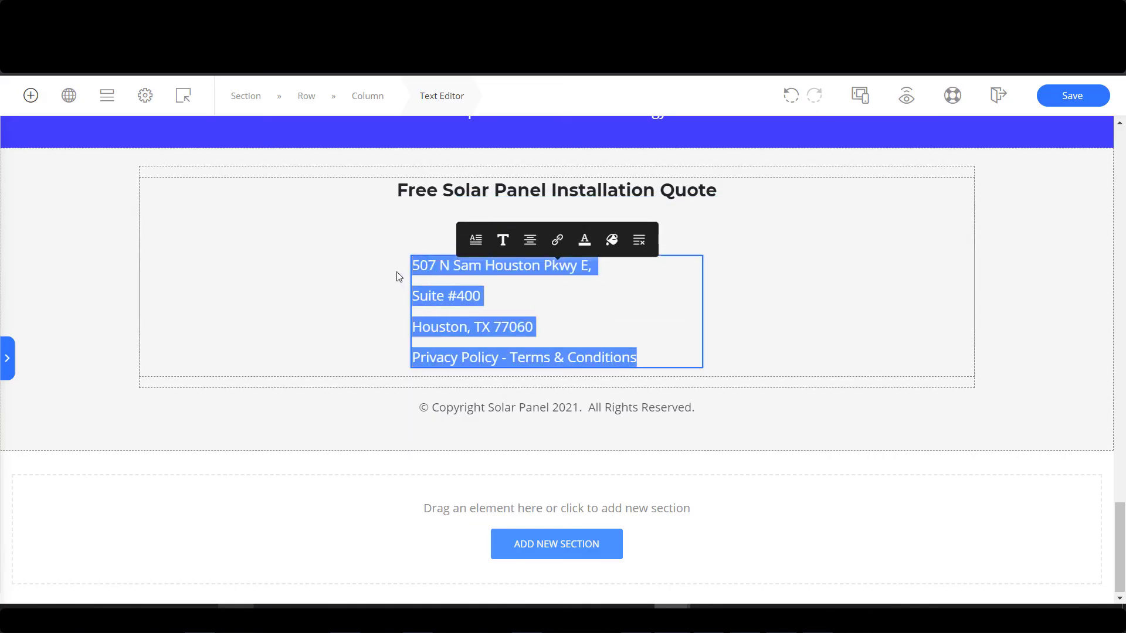
left_click(529, 234)
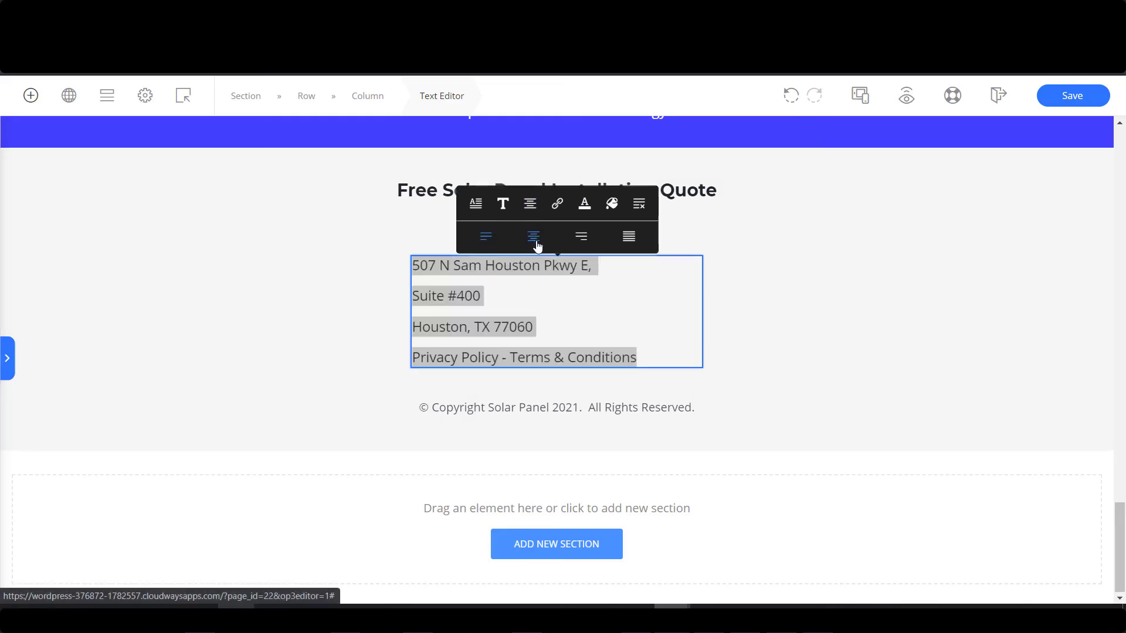
left_click(532, 234)
left_click(591, 326)
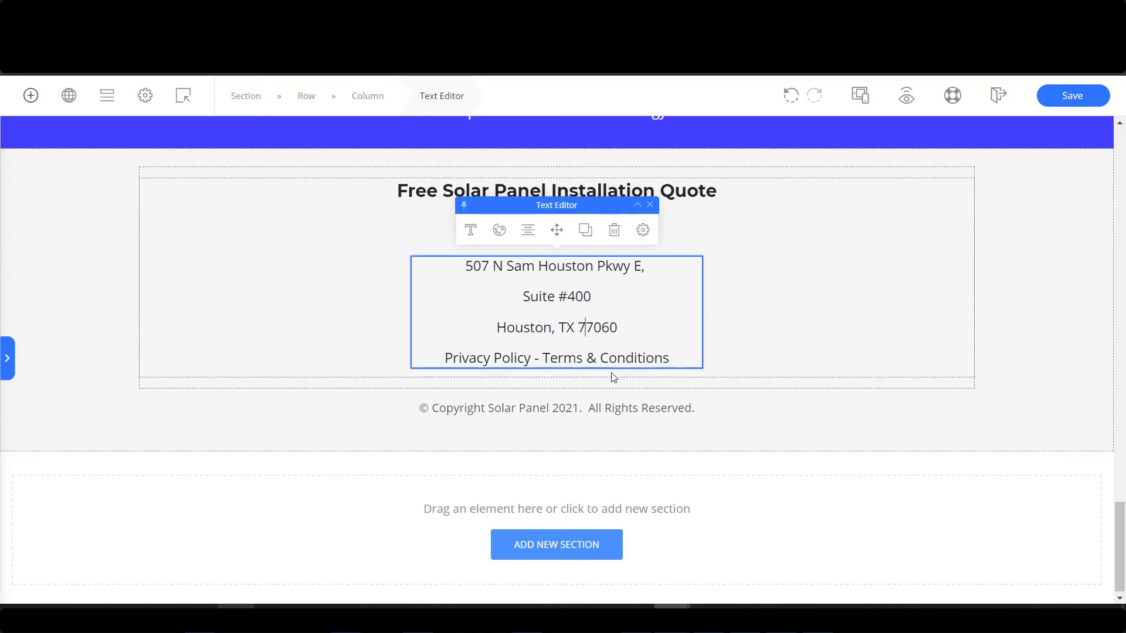
scroll(610, 377, "up", 3)
scroll(730, 387, "down", 2)
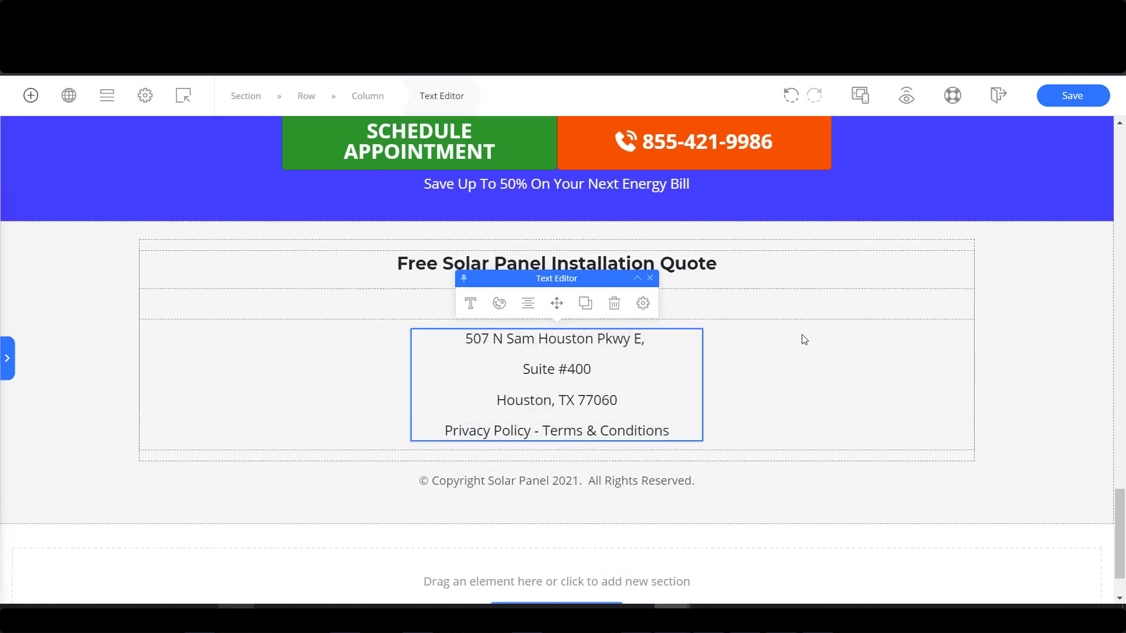
left_click(1070, 98)
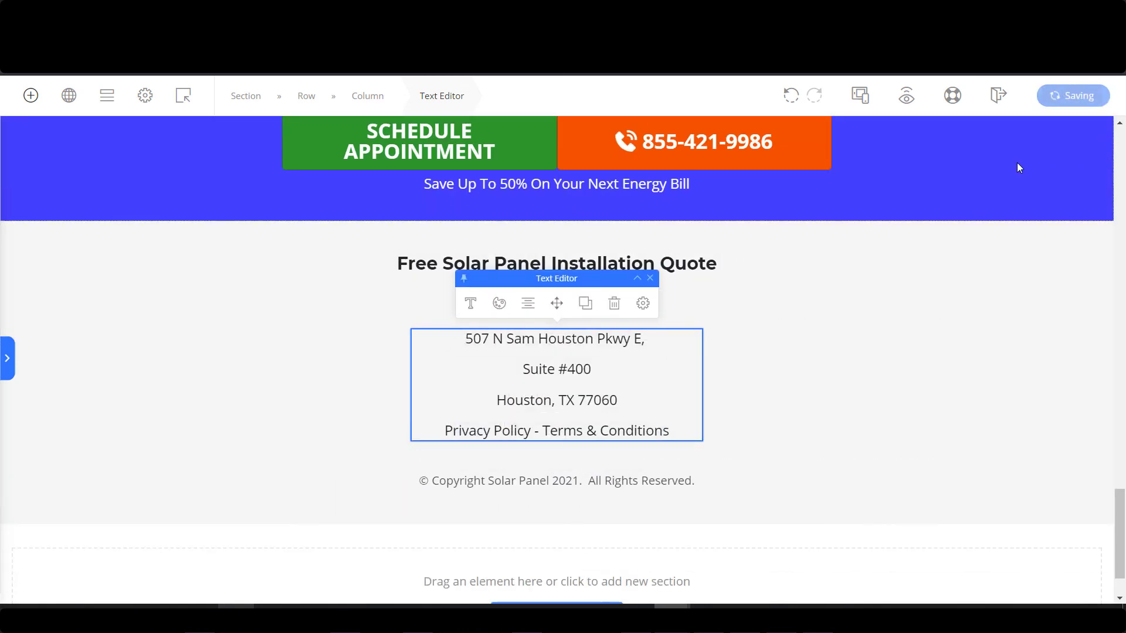
Leave the builder and install and activate WP AutoTerms from a 'ter' plugin search.
left_click(998, 98)
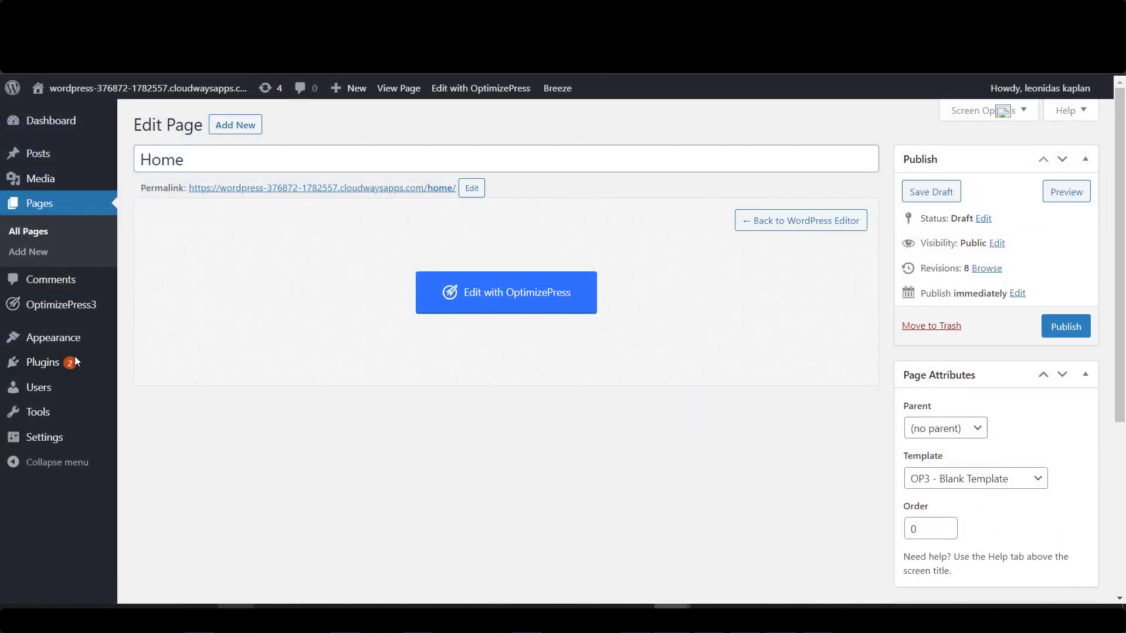
mouse_move(76, 363)
left_click(150, 385)
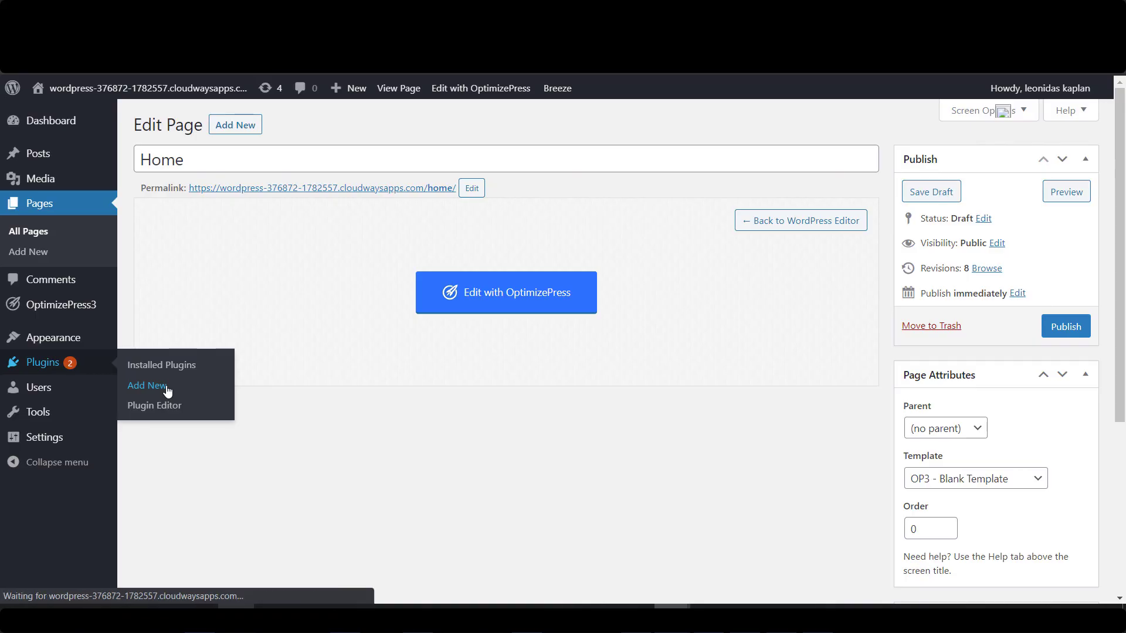
left_click(1005, 173)
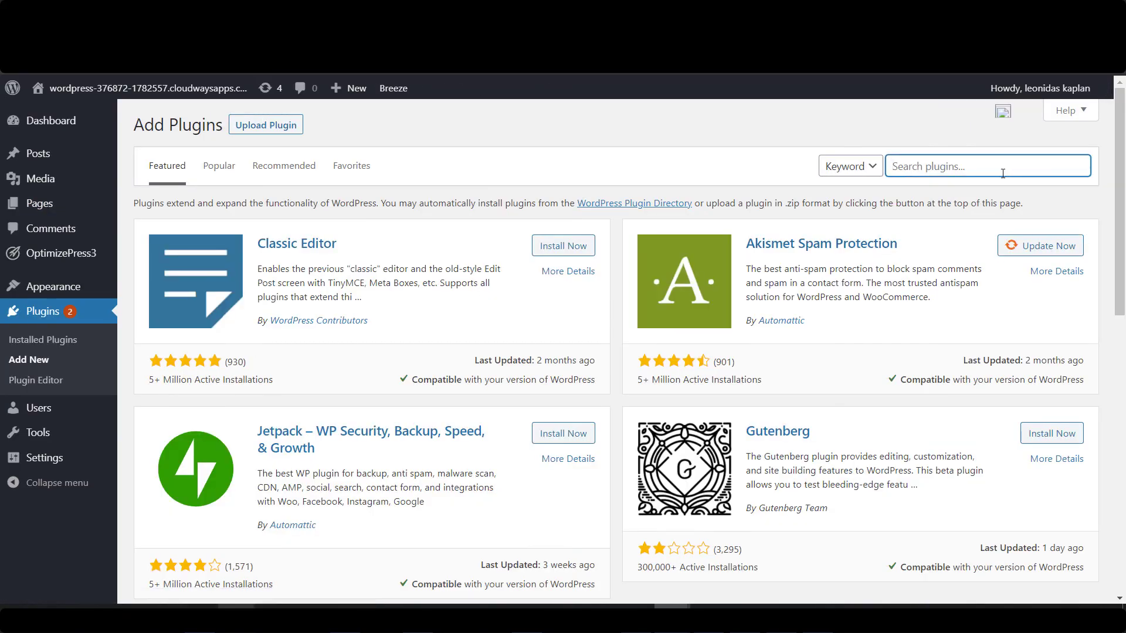
type("terms conditions")
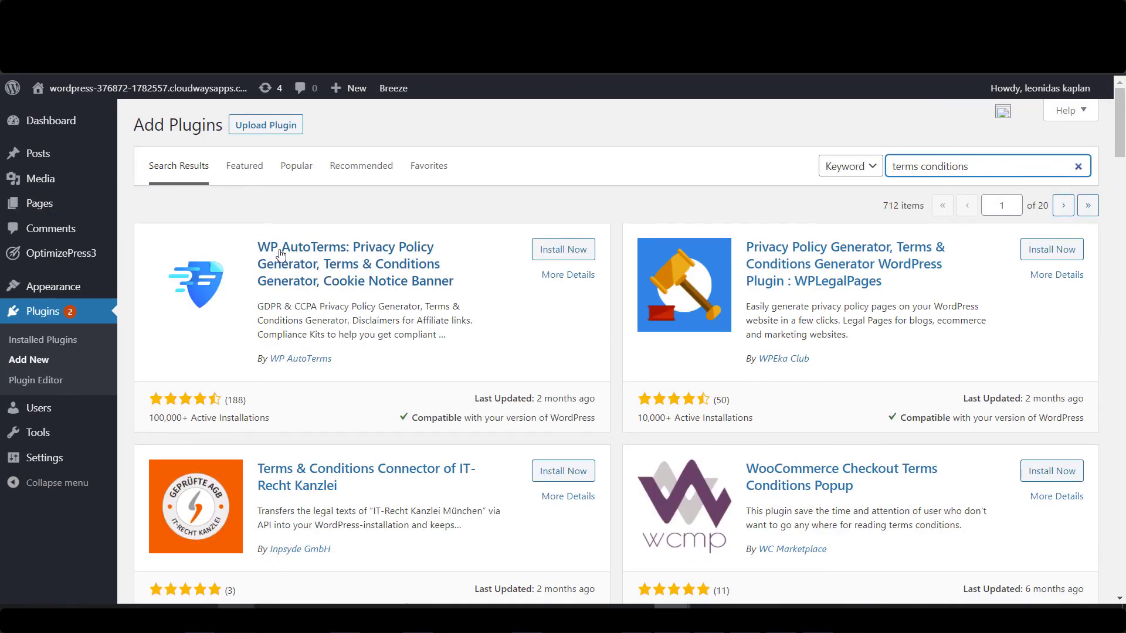
left_click(561, 249)
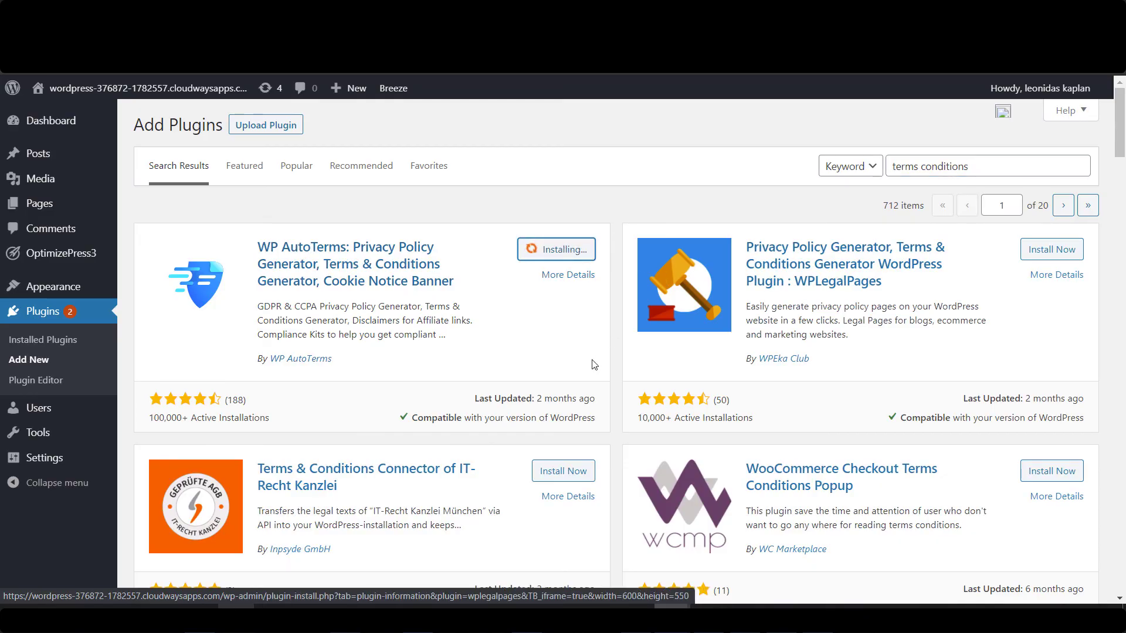
left_click(569, 249)
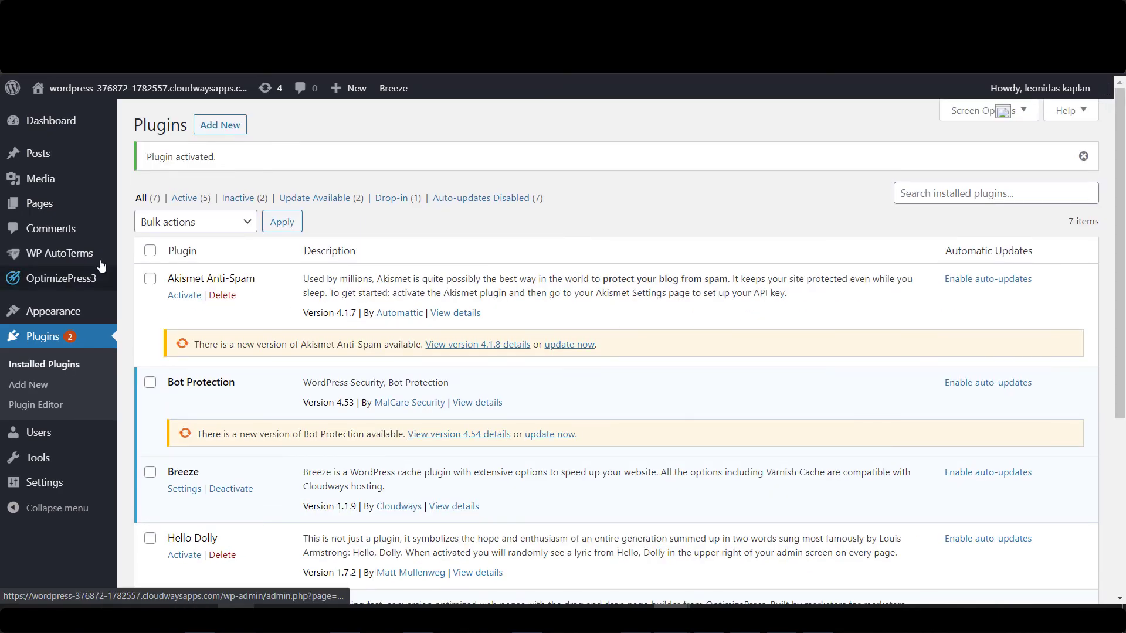
mouse_move(77, 255)
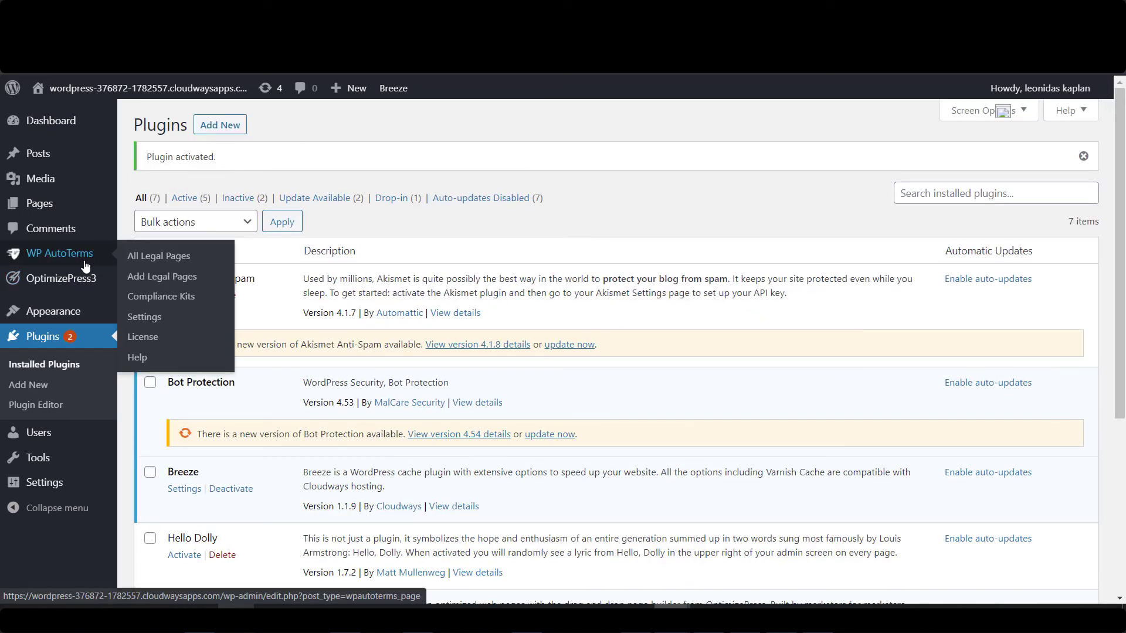
left_click(163, 279)
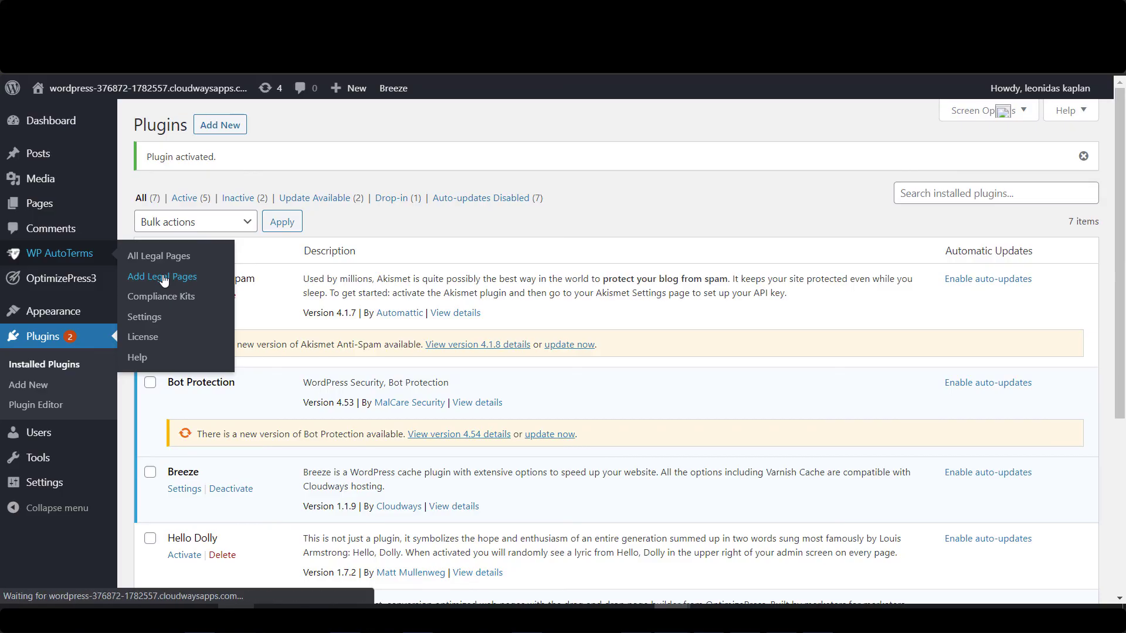
Start a Simple Privacy Policy and enter solarpanel-cost.com as the website URL and name.
scroll(492, 411, "down", 3)
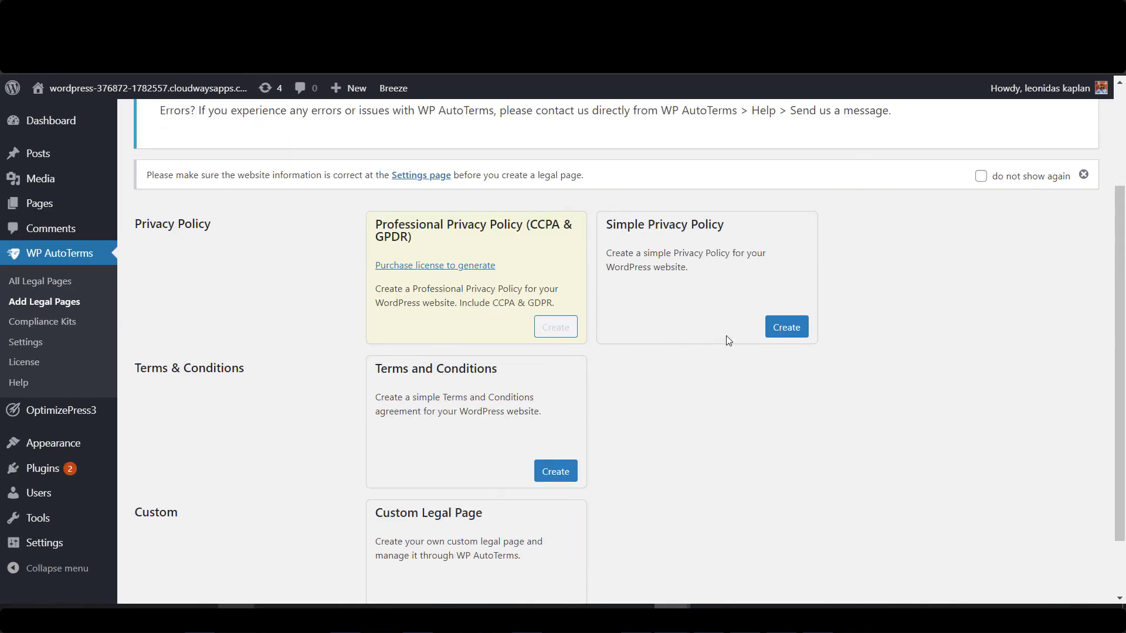
left_click(784, 327)
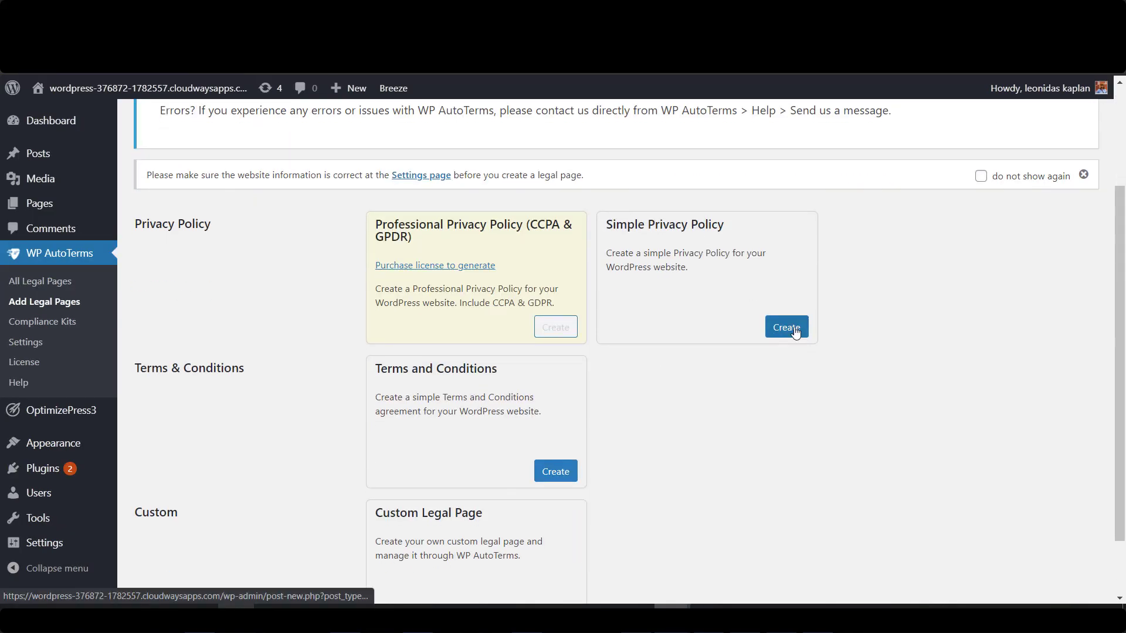
scroll(239, 286, "down", 3)
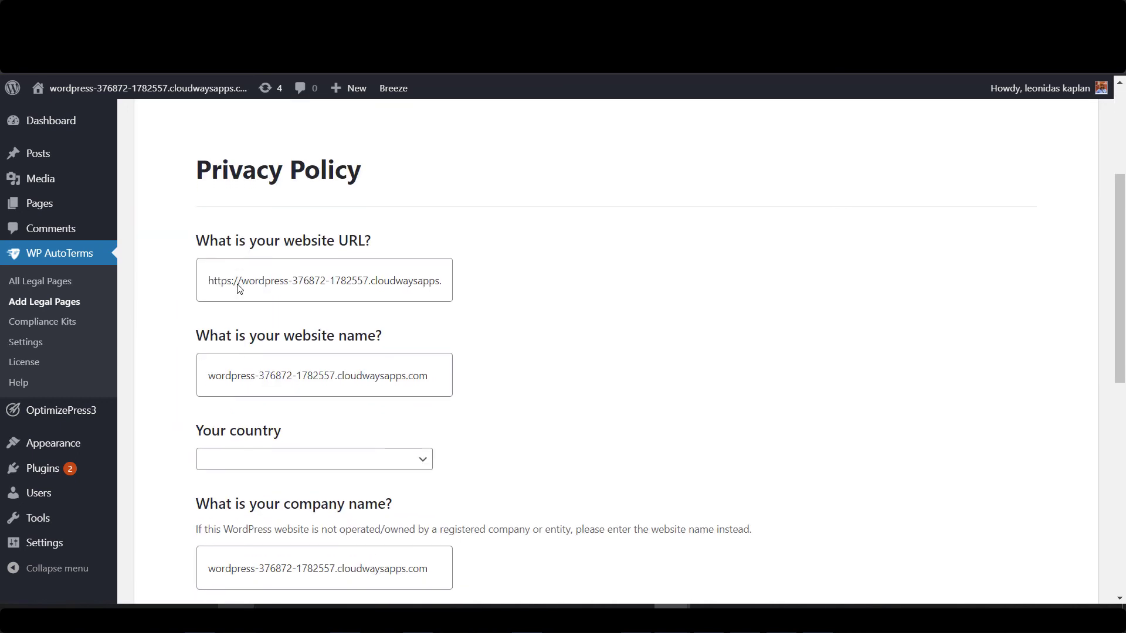
left_click(330, 282)
key("ctrl+a")
type("solarp")
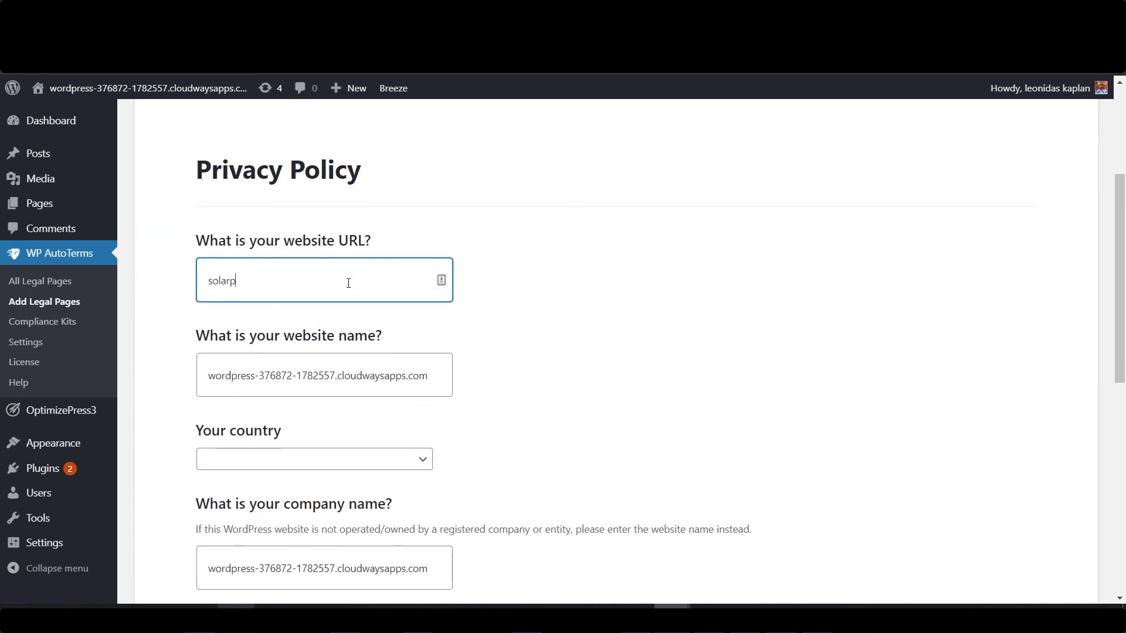
type("anel-cost.com")
left_click(298, 379)
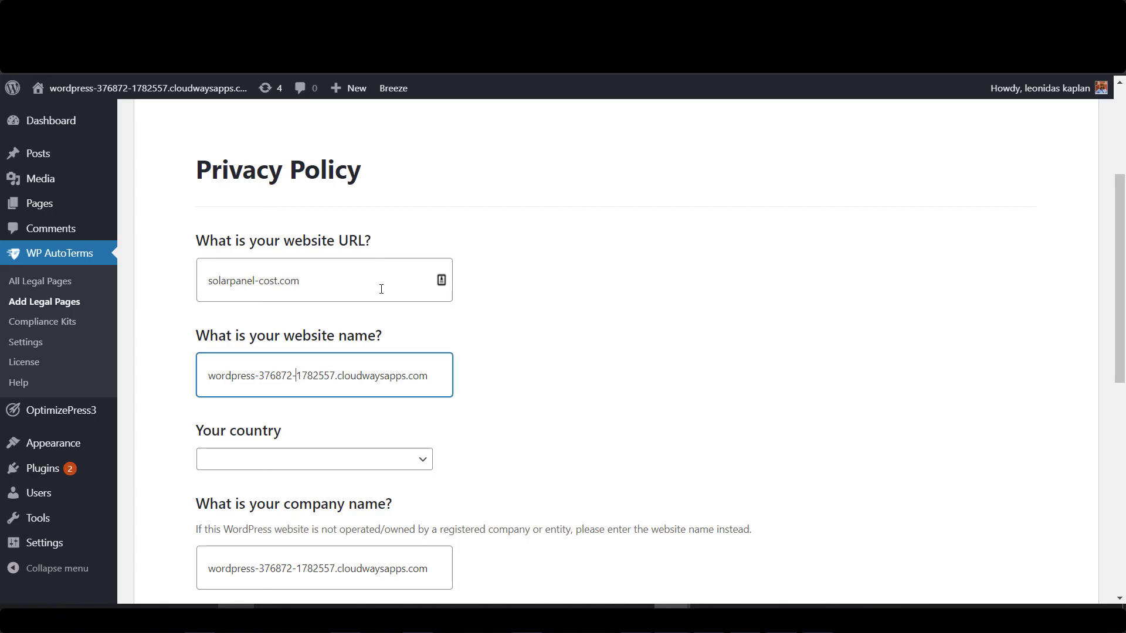
left_click(379, 289)
key("ctrl+a")
key("ctrl+c")
left_click(292, 388)
key("ctrl+a")
key("ctrl+v")
Set the country to United States and the company name to solarpanel-cost.com.
scroll(503, 440, "down", 2)
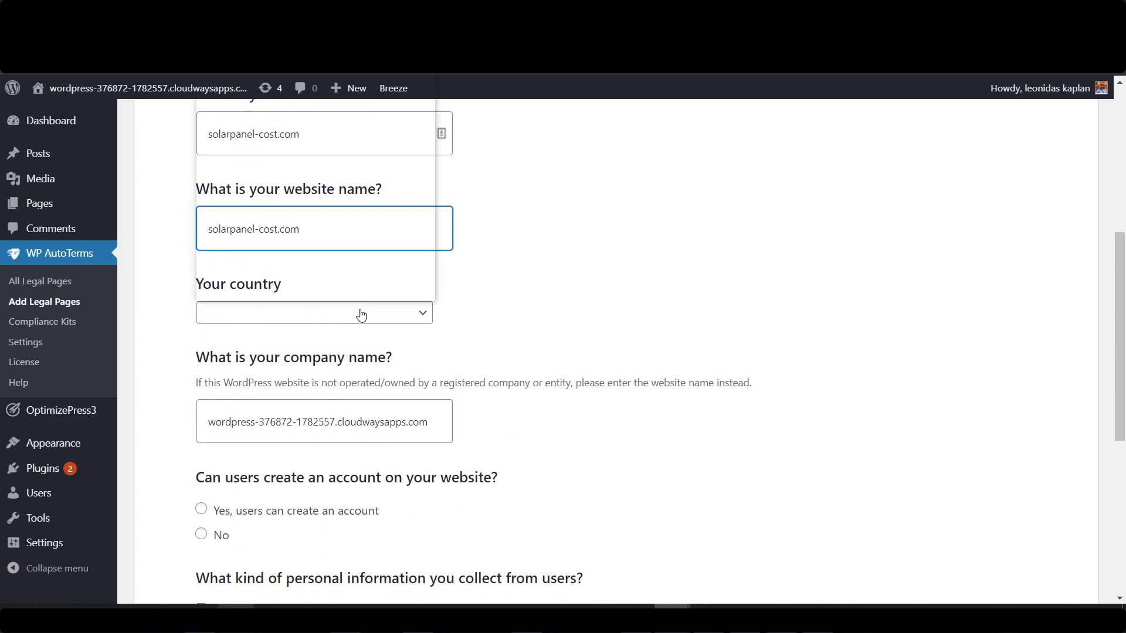
left_click(359, 314)
type("united")
key("Down")
key("Down")
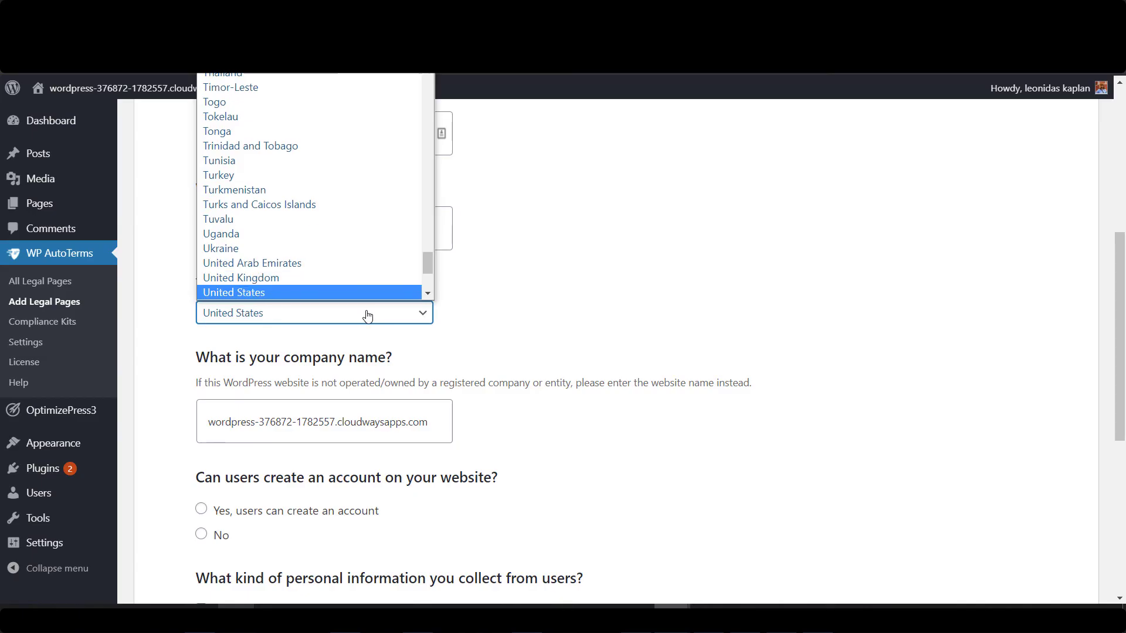
key("Return")
left_click(445, 481)
key("ctrl+a")
key("ctrl+v")
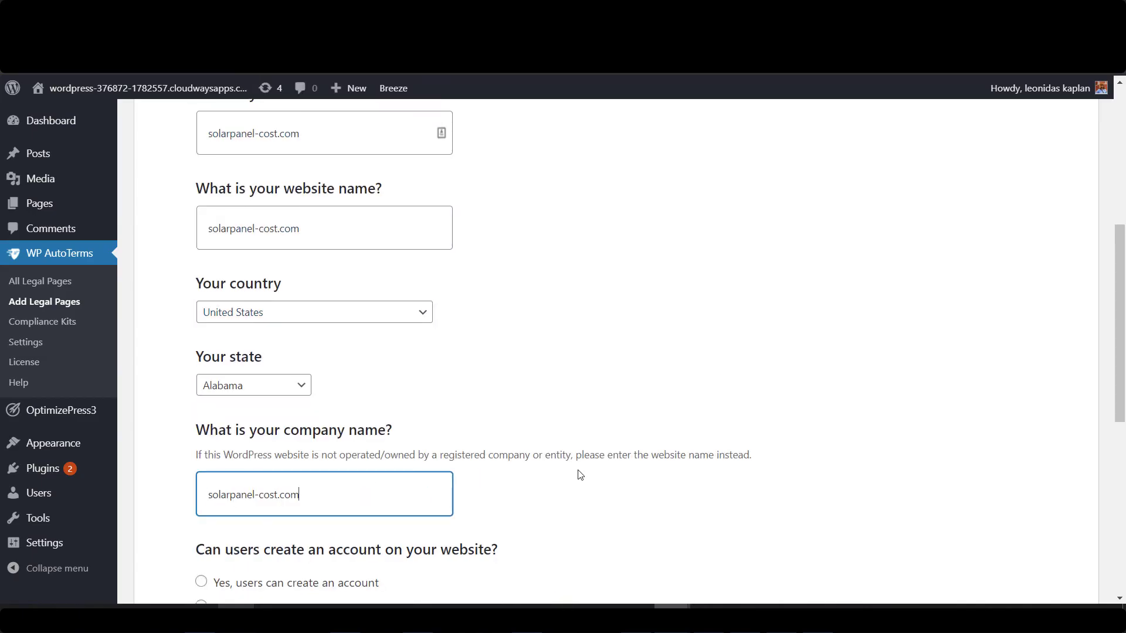
Indicate no user accounts, collected names, emails and phone numbers, legal disclosure, then generate the policy.
scroll(578, 473, "down", 5)
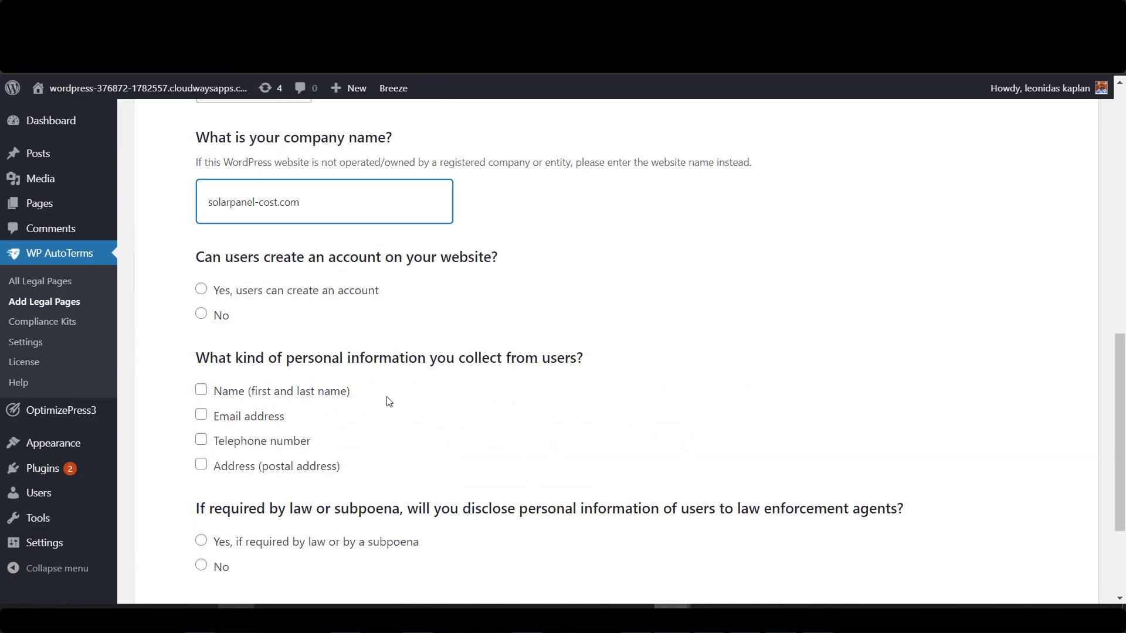
left_click(201, 315)
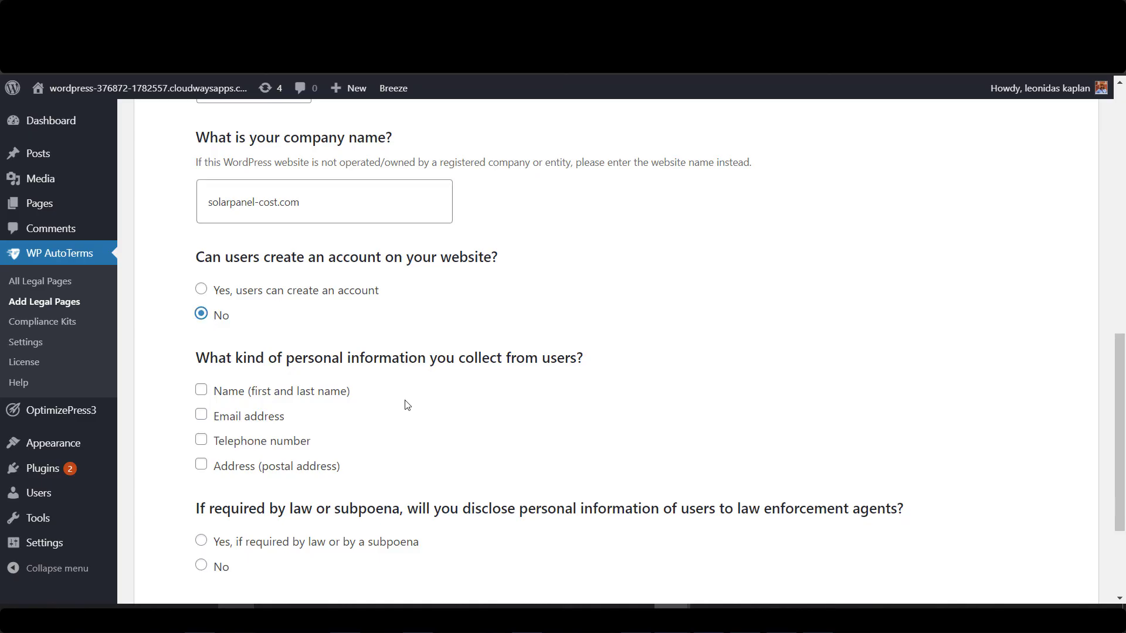
scroll(326, 349, "down", 3)
left_click(201, 245)
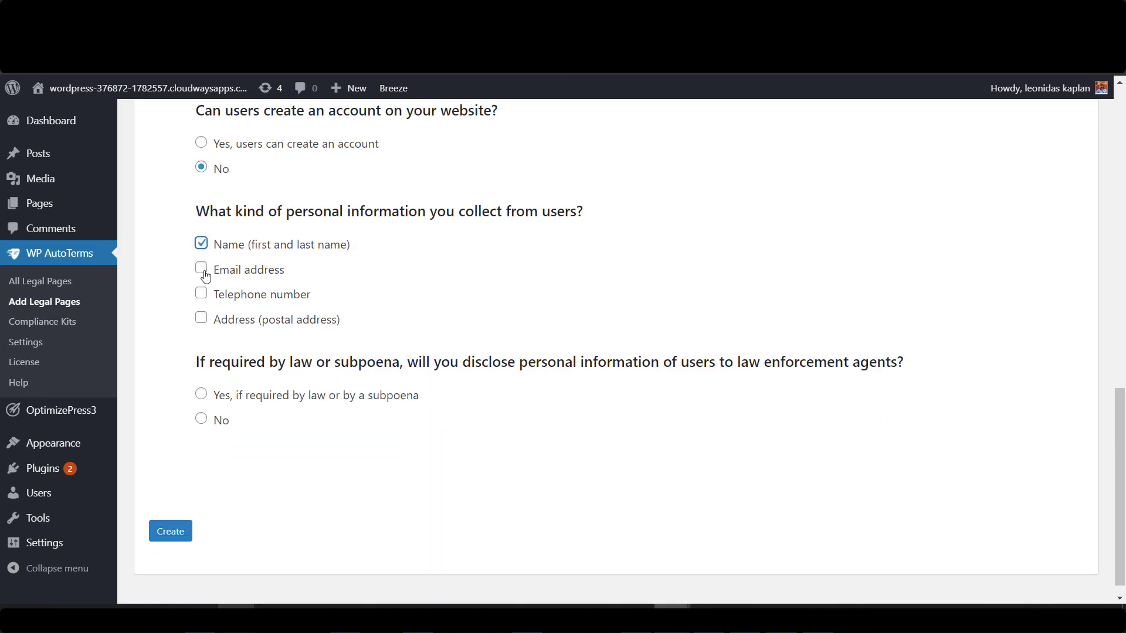
left_click(202, 269)
left_click(201, 293)
left_click(201, 395)
left_click(188, 544)
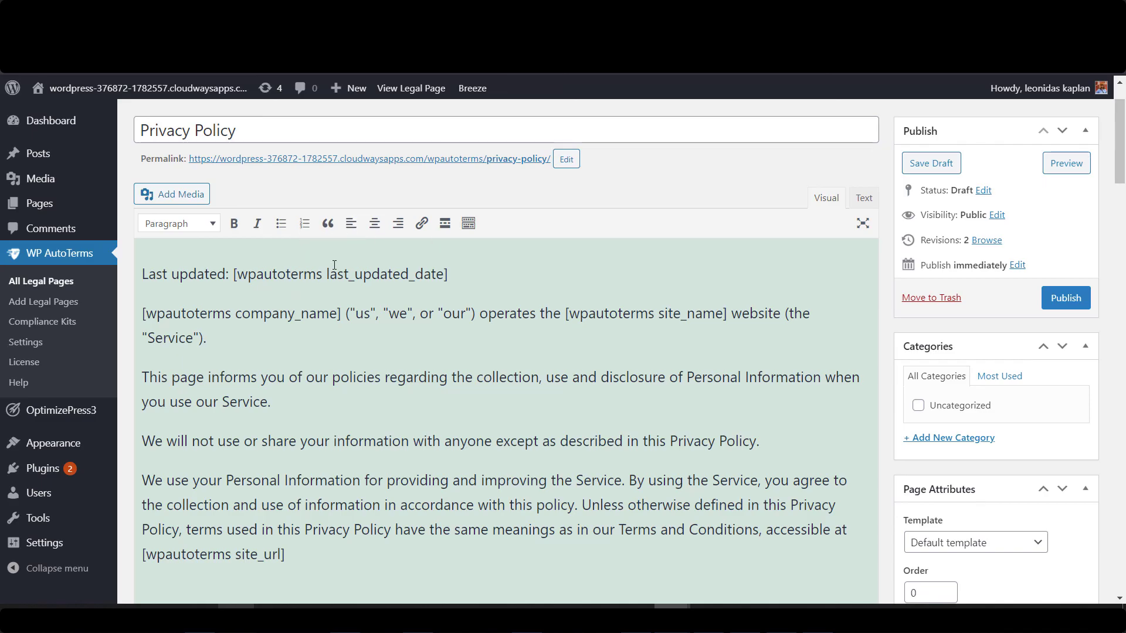
Copy the generated policy text and paste it into a new blank page.
left_click(382, 274)
key("ctrl+a")
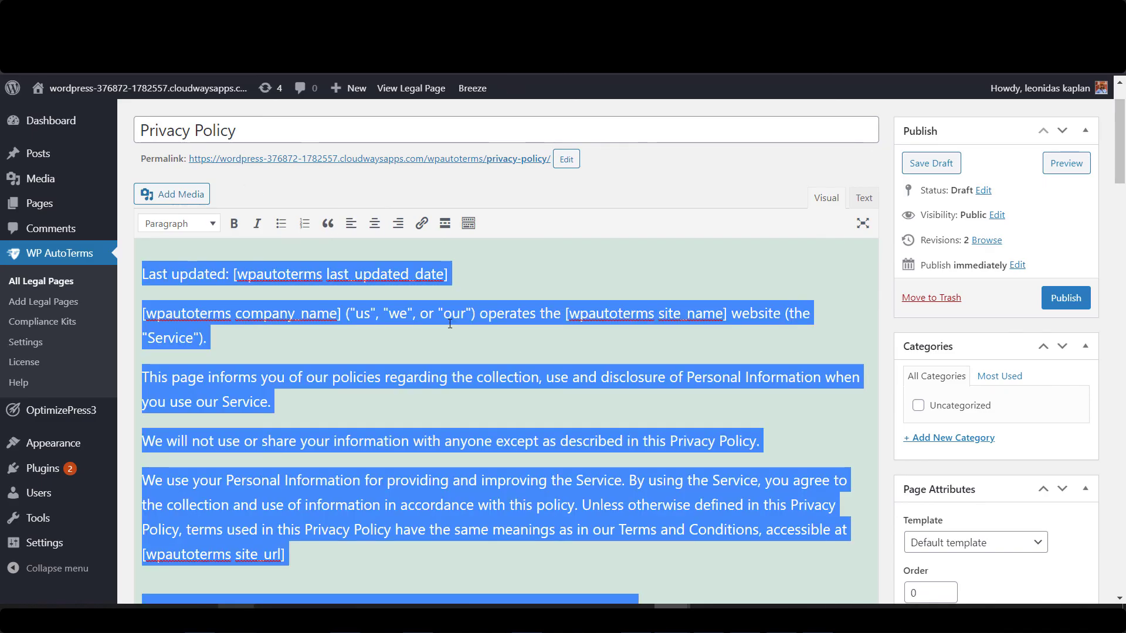
right_click(450, 324)
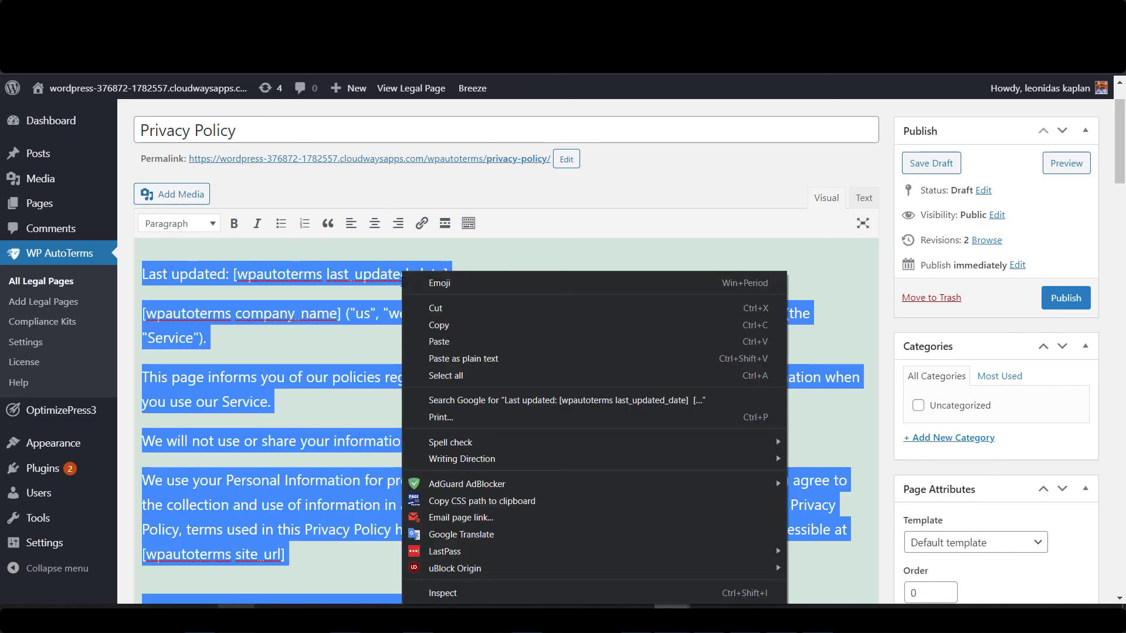
left_click(452, 326)
mouse_move(72, 213)
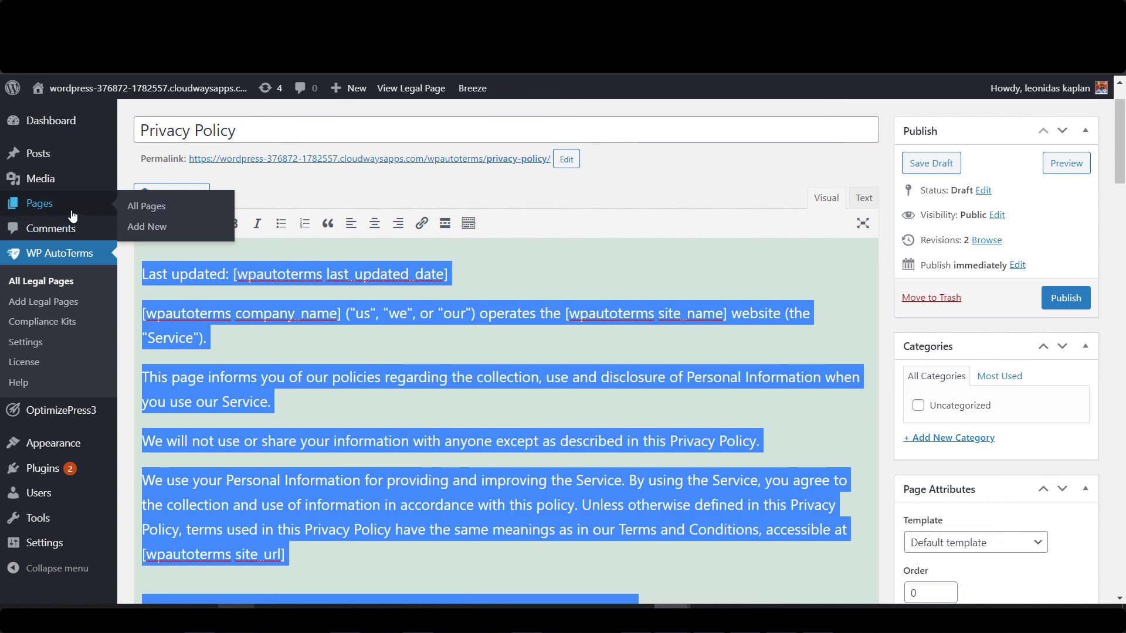
right_click(149, 230)
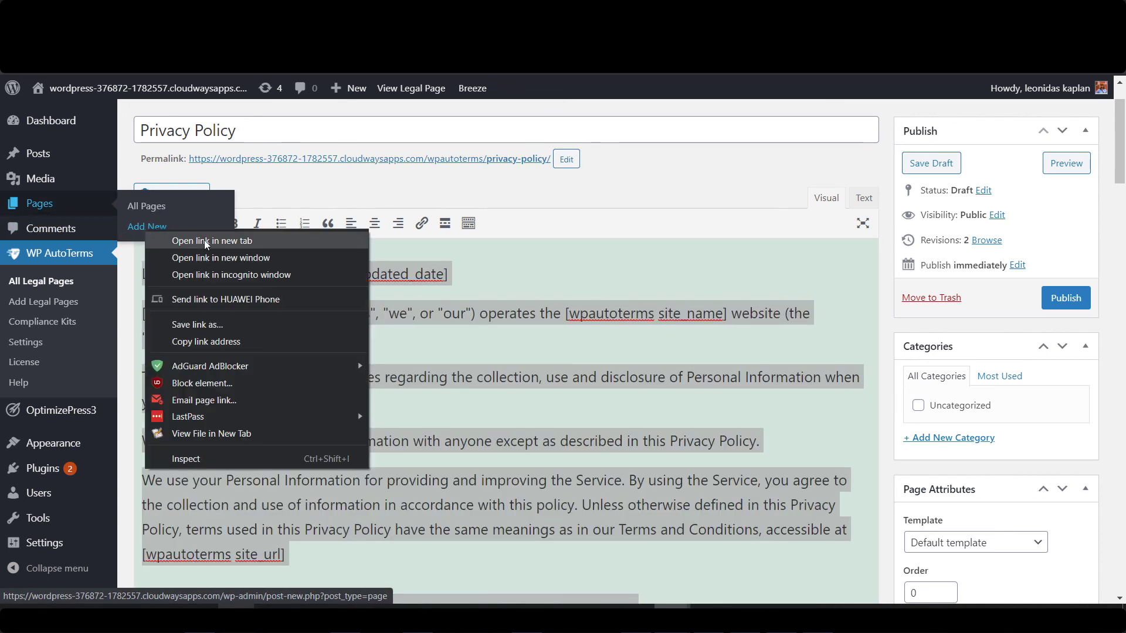
left_click(245, 239)
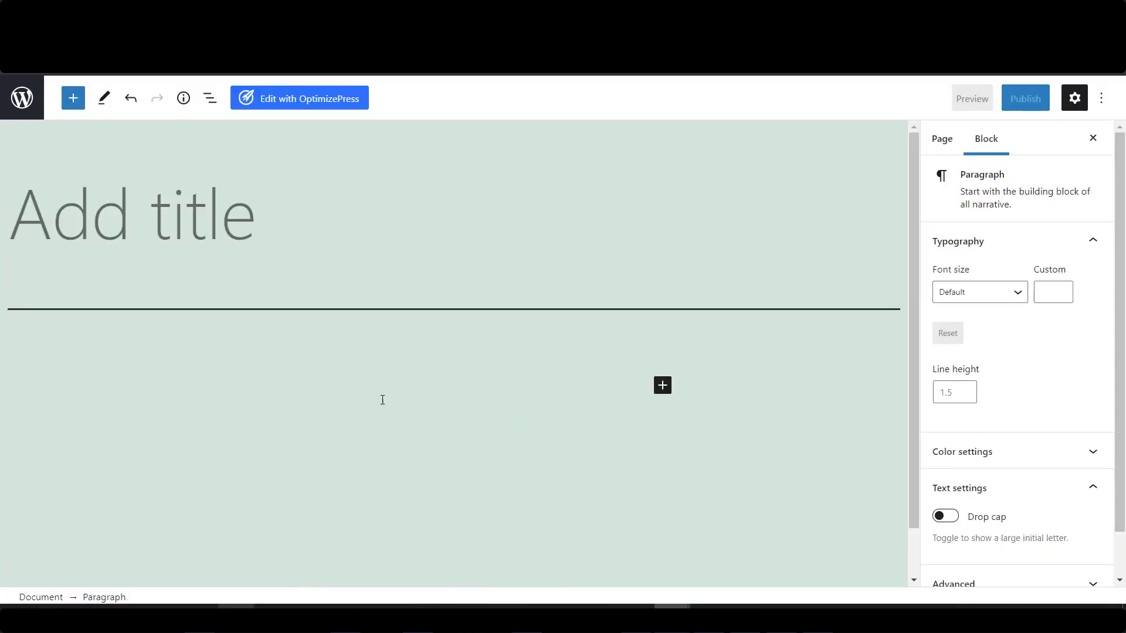
key("ctrl+v")
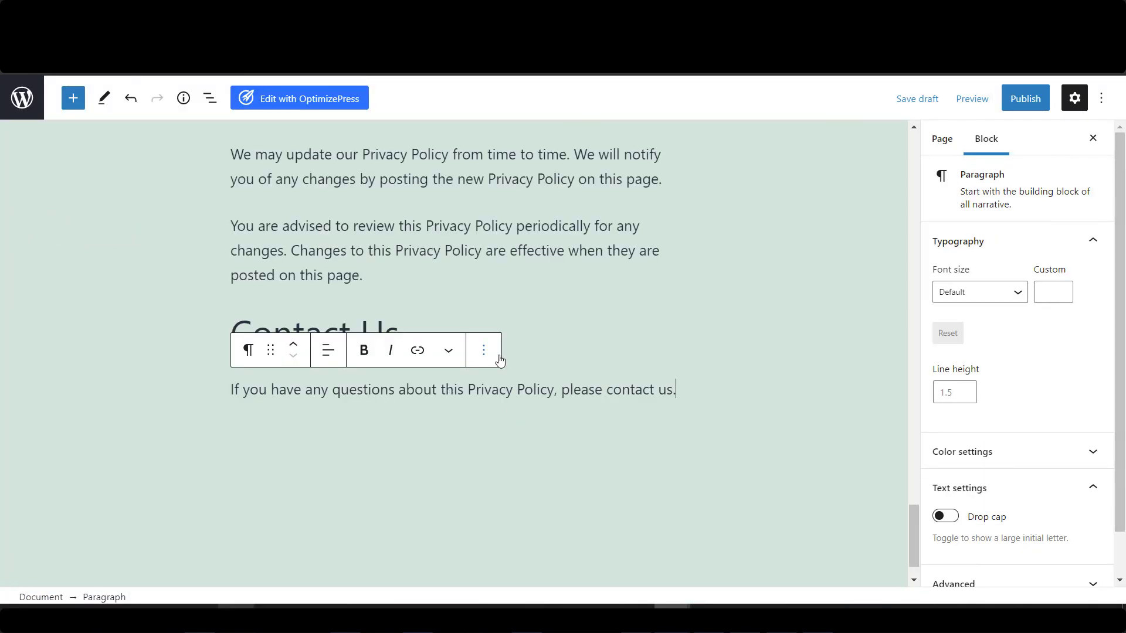
Title the page 'Privacy Policy', publish it, and return to the Pages list.
scroll(499, 359, "up", 20)
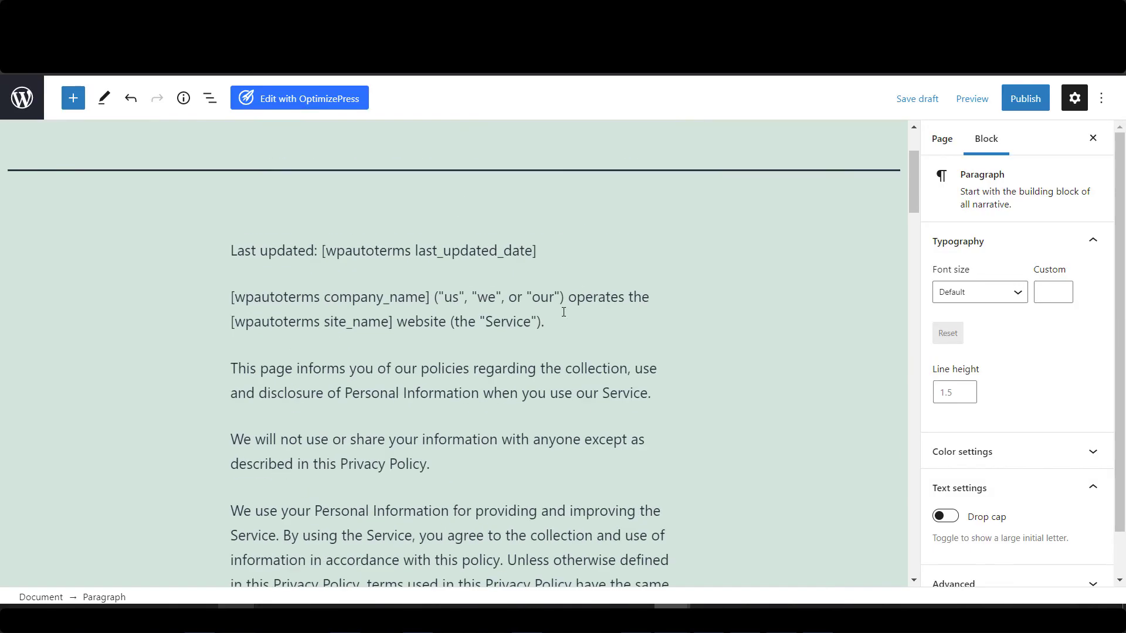
scroll(563, 311, "up", 3)
left_click(253, 218)
type("Pr")
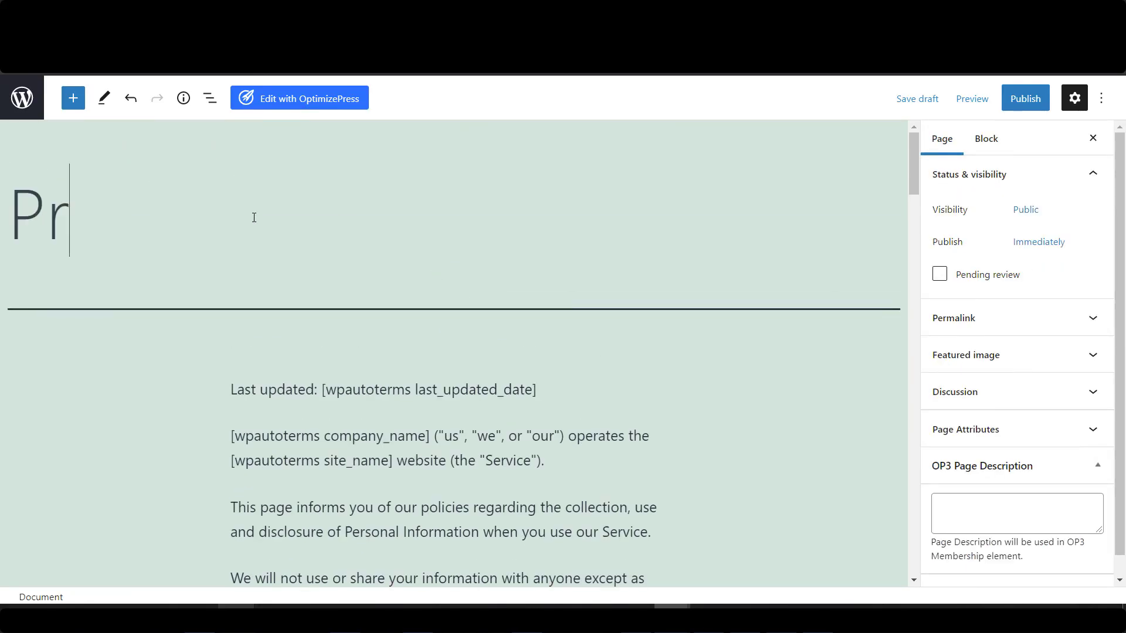
type("ivacy Policy")
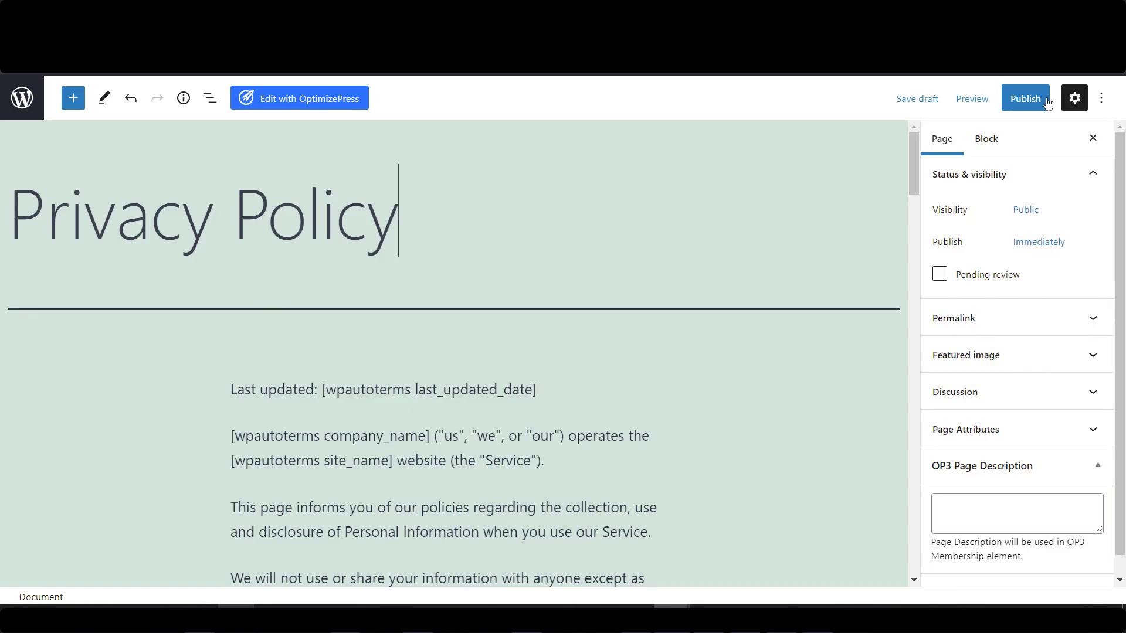
left_click(1025, 101)
left_click(976, 100)
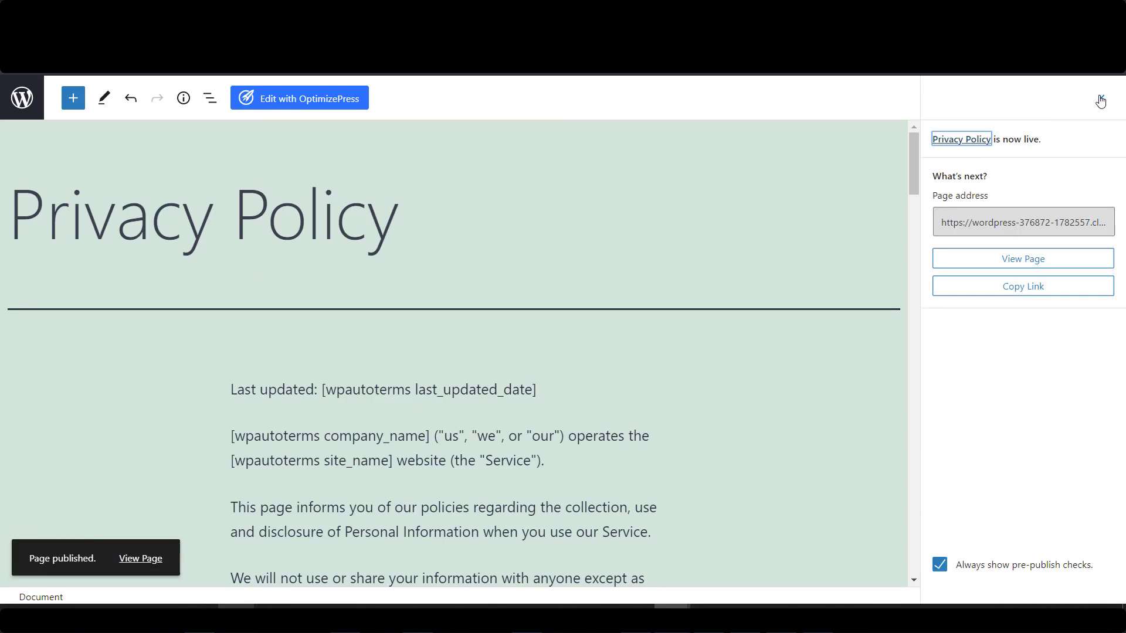
left_click(1101, 101)
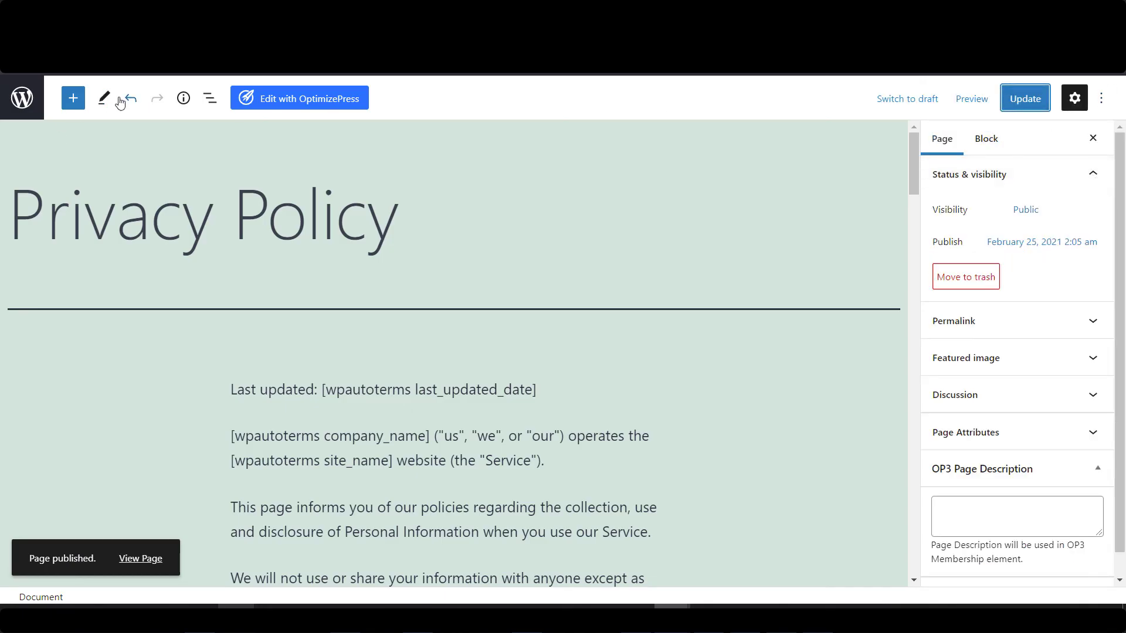
left_click(24, 102)
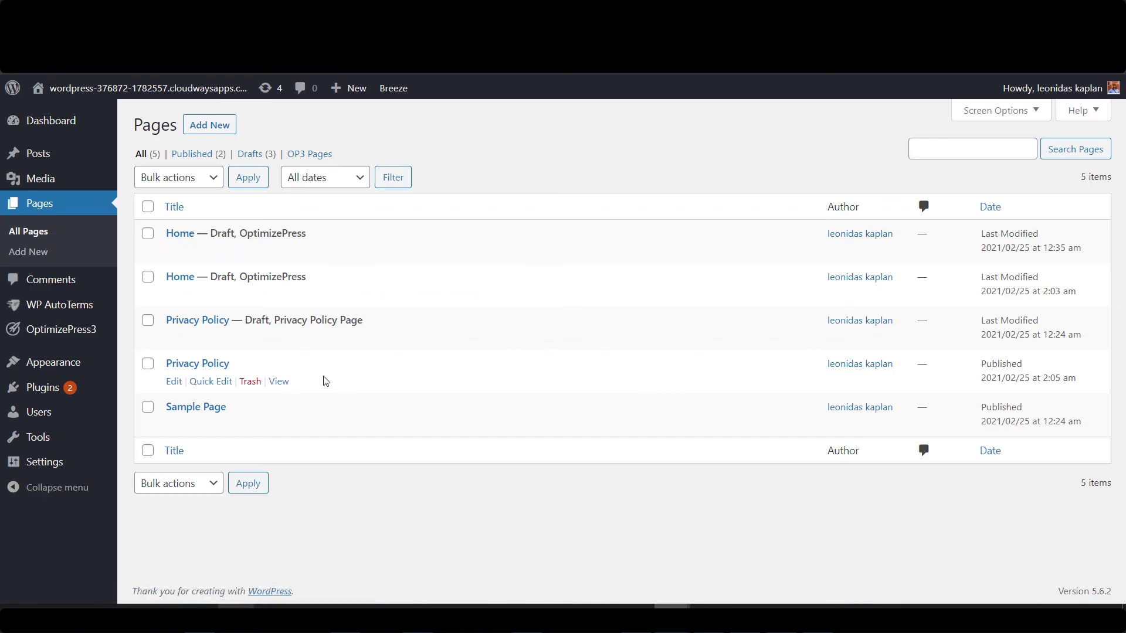
Switch the Privacy Policy page's template to OP3 - Blank Template and update it.
right_click(279, 384)
left_click(352, 151)
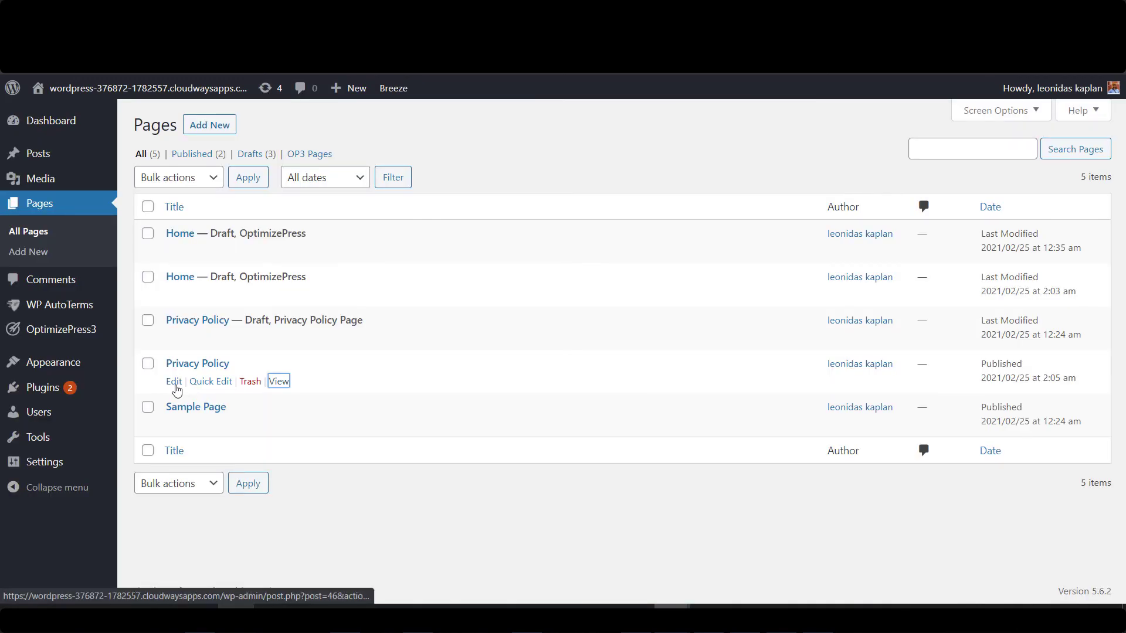
left_click(174, 382)
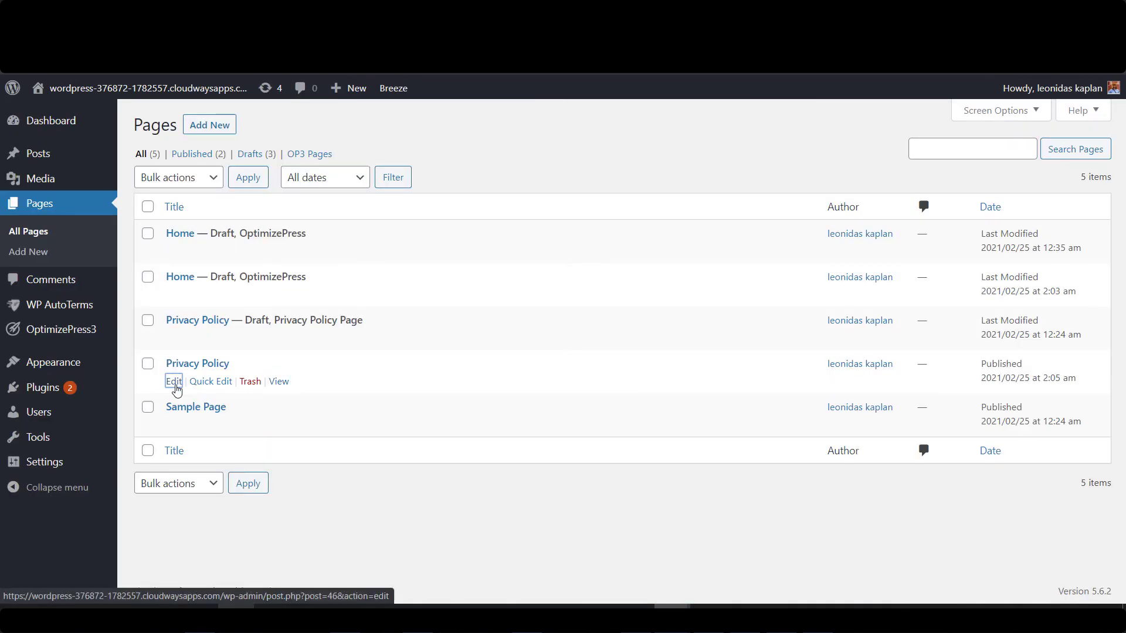
left_click(1090, 432)
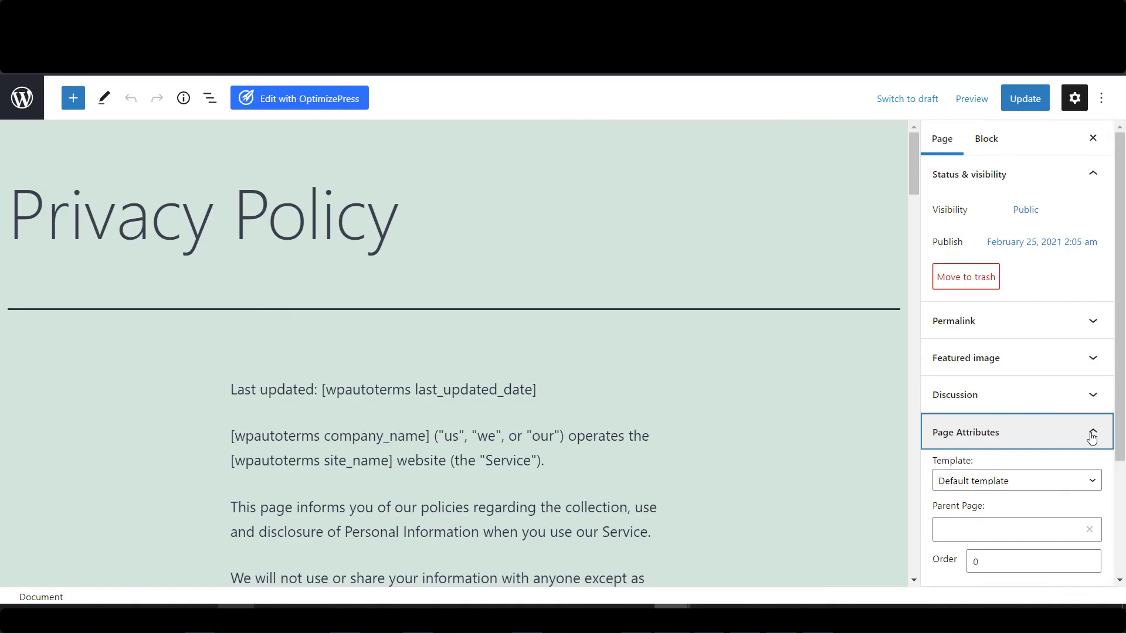
scroll(1010, 322, "down", 3)
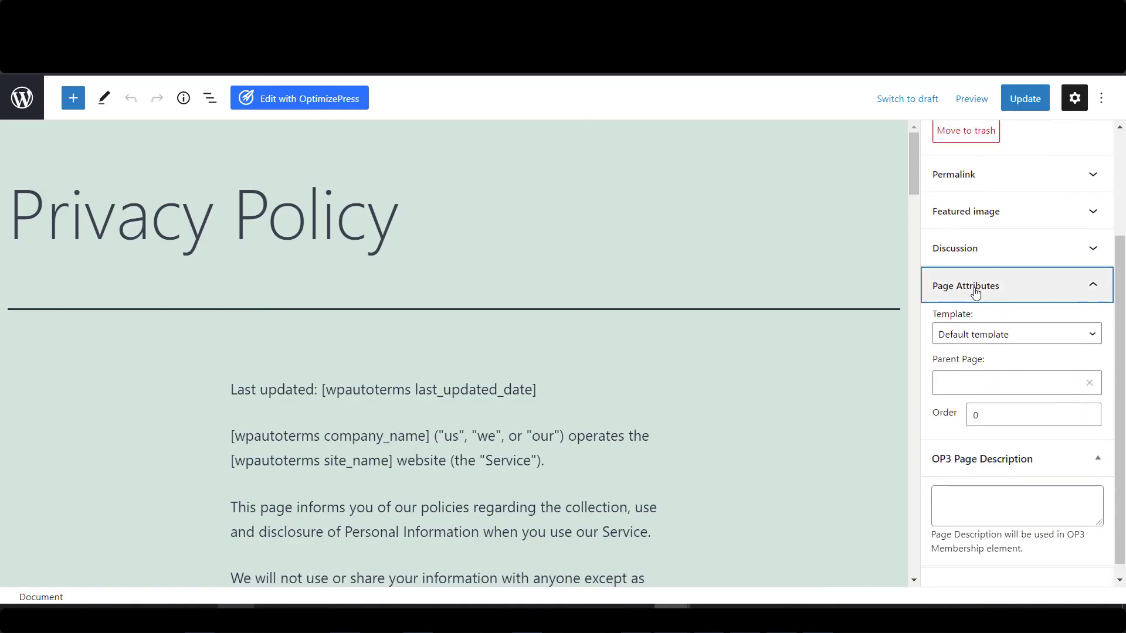
left_click(1023, 334)
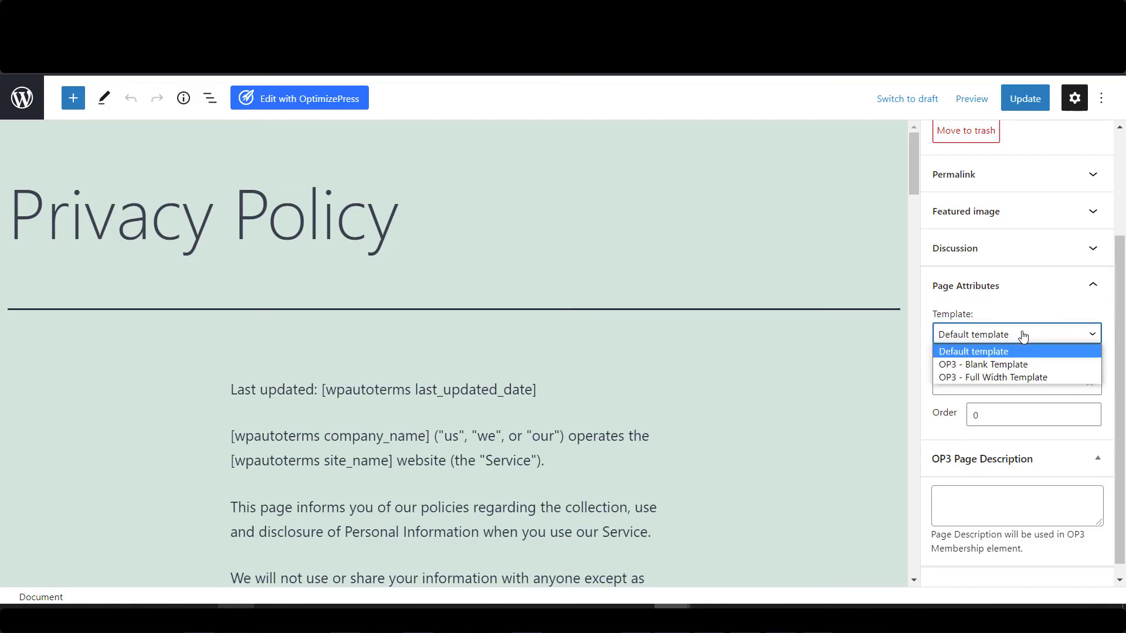
left_click(1013, 364)
left_click(1030, 105)
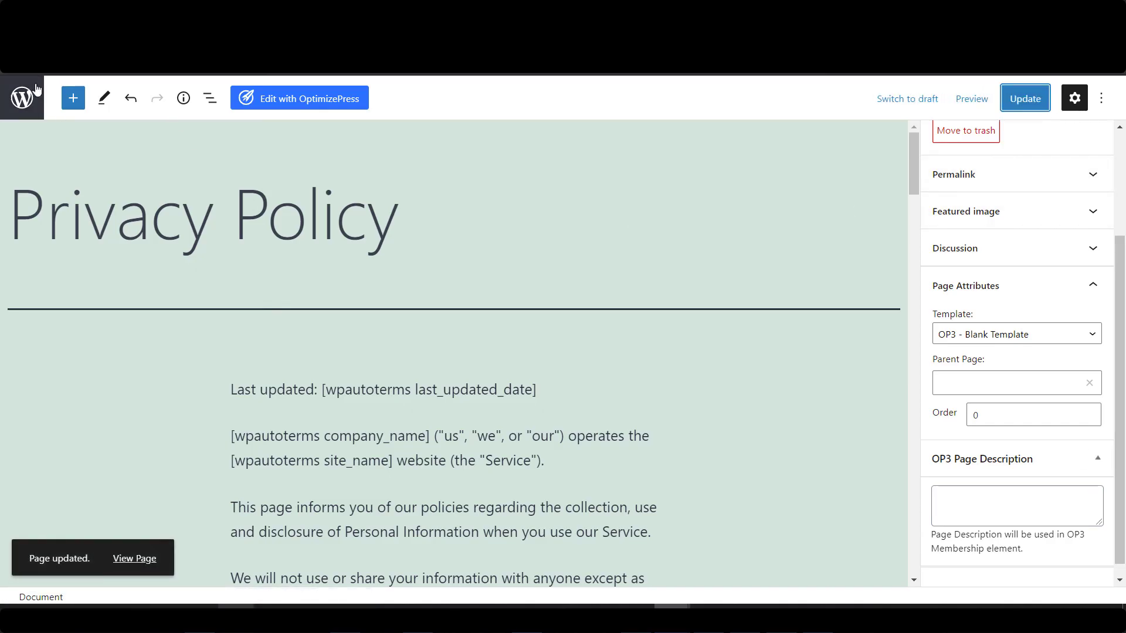
Reopen the live Privacy Policy page in a new tab to check the full-width result.
left_click(21, 98)
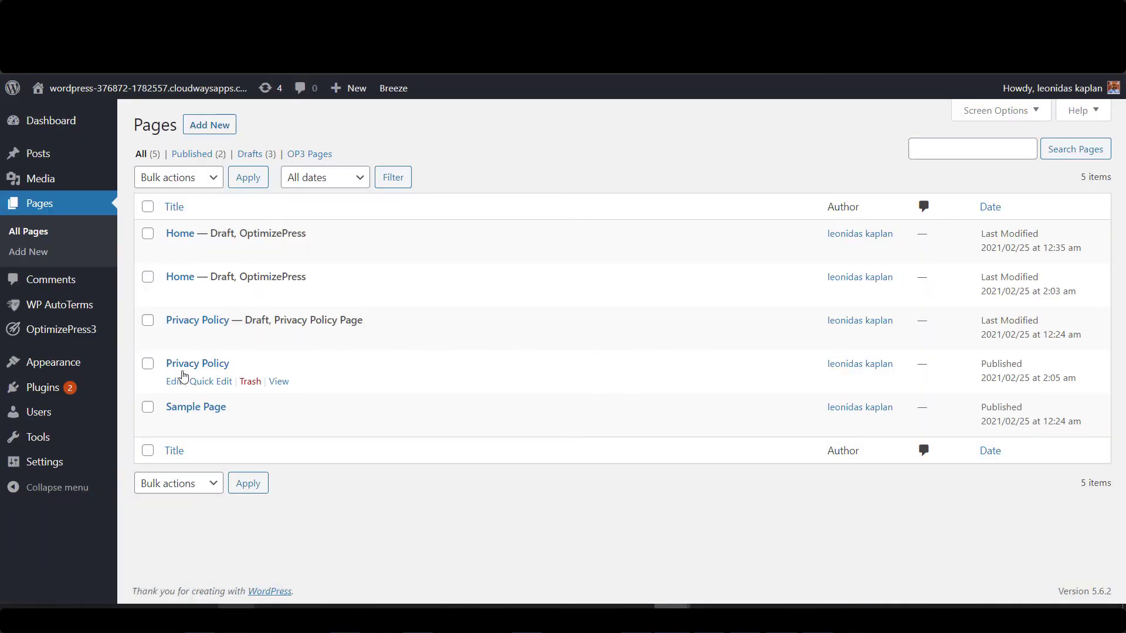
right_click(279, 381)
left_click(394, 152)
key("ctrl+Tab")
scroll(650, 346, "down", 1)
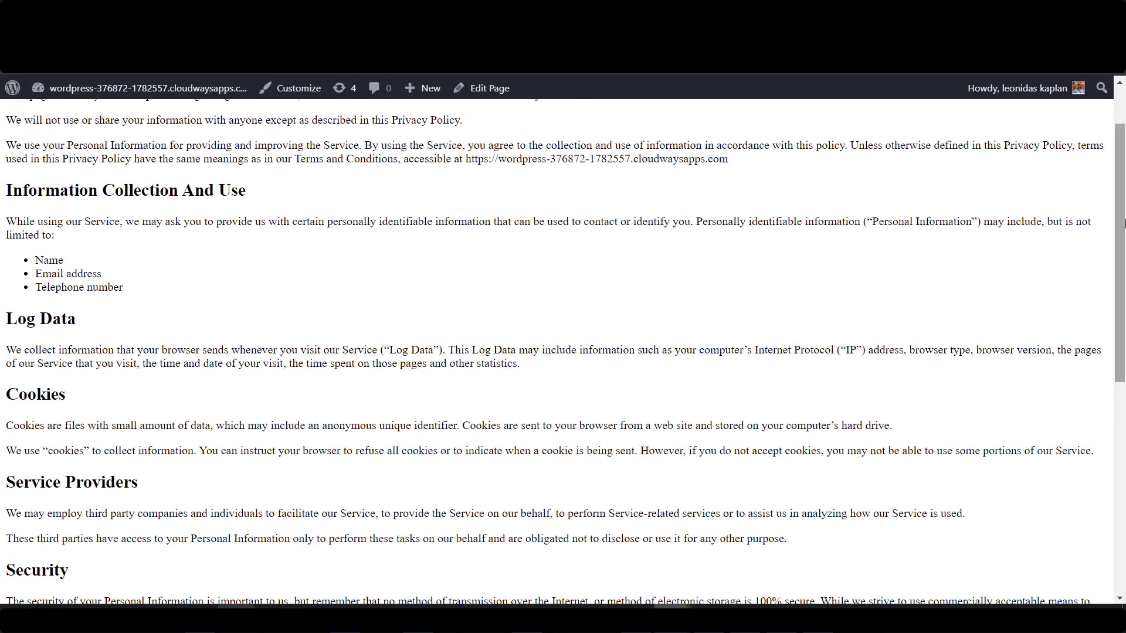
left_click_drag(1119, 293, 1120, 151)
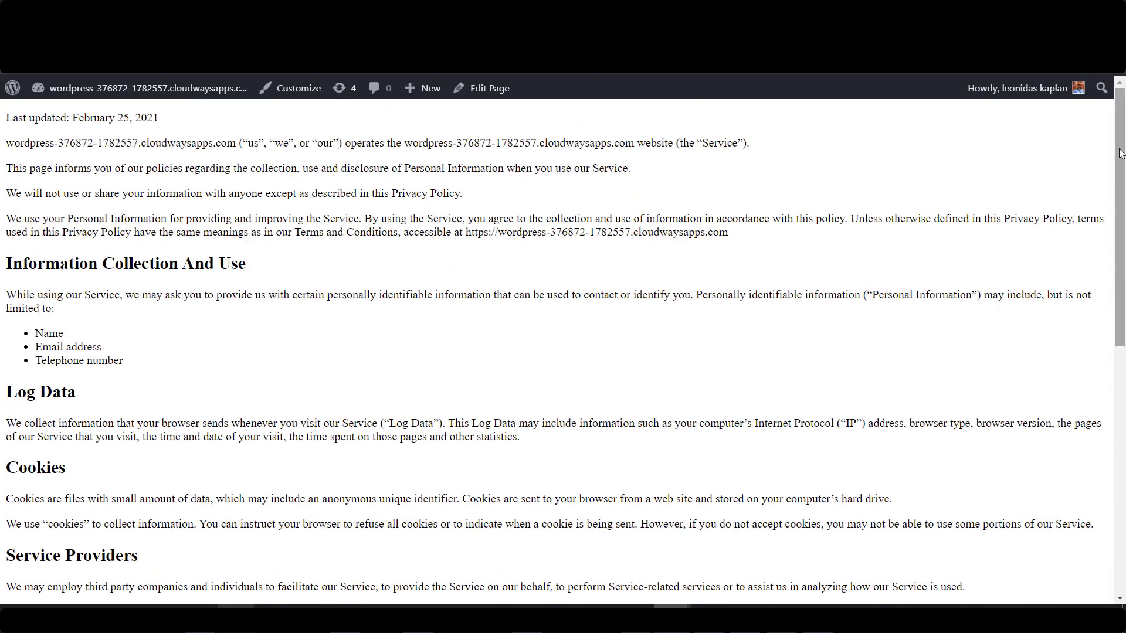
key("ctrl+shift+Tab")
mouse_move(105, 476)
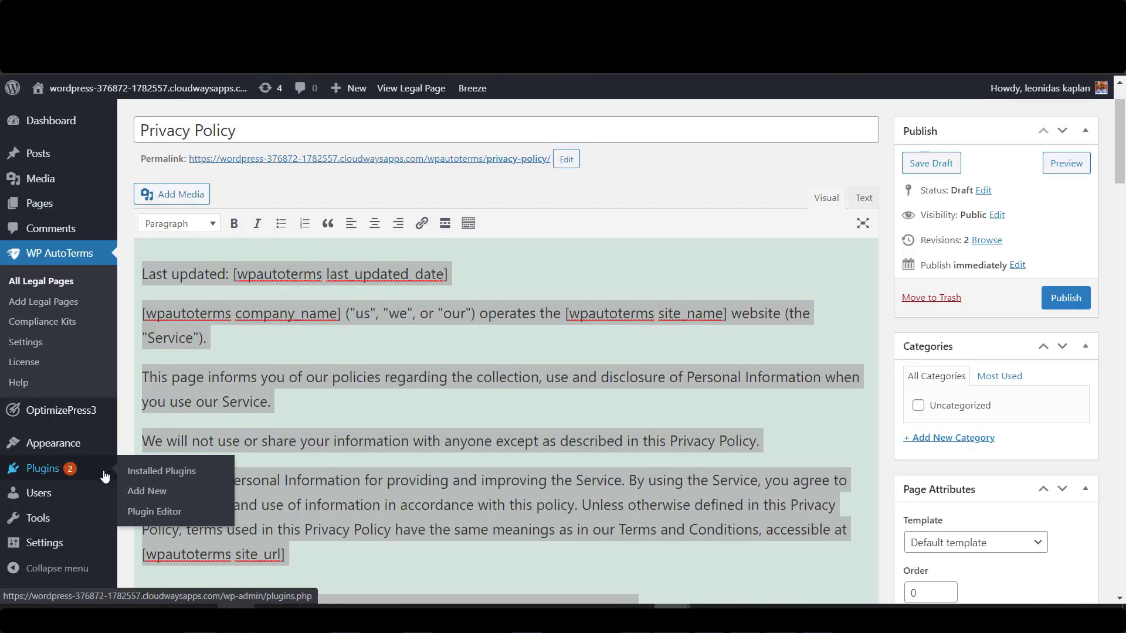
Install and activate the Insert Pages plugin found by searching 'inse'.
left_click(149, 496)
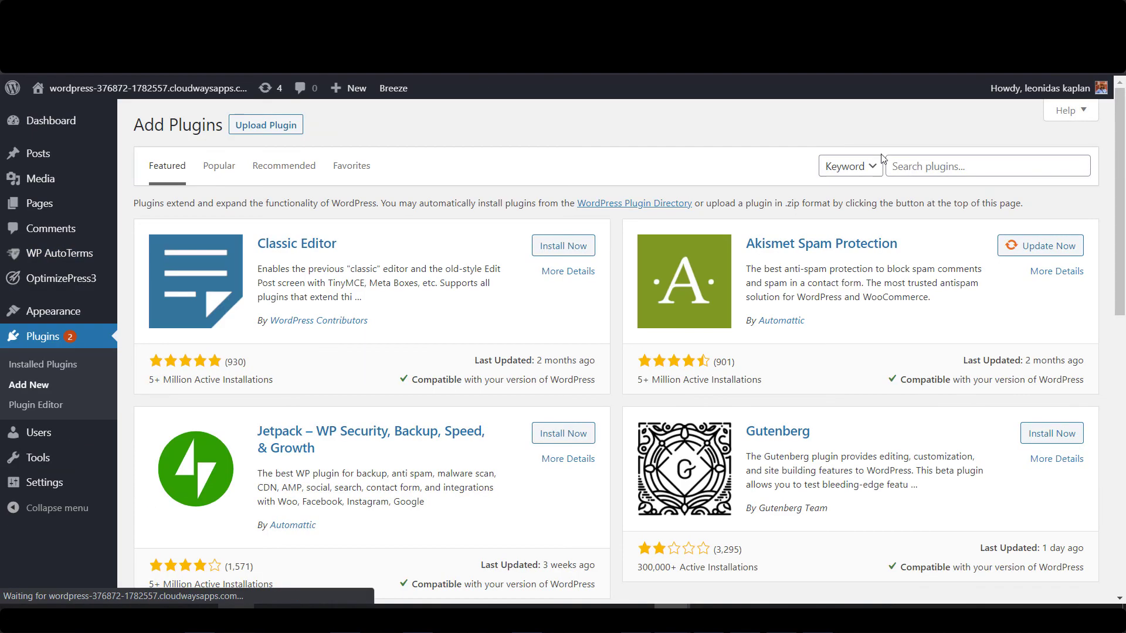
type("insert page")
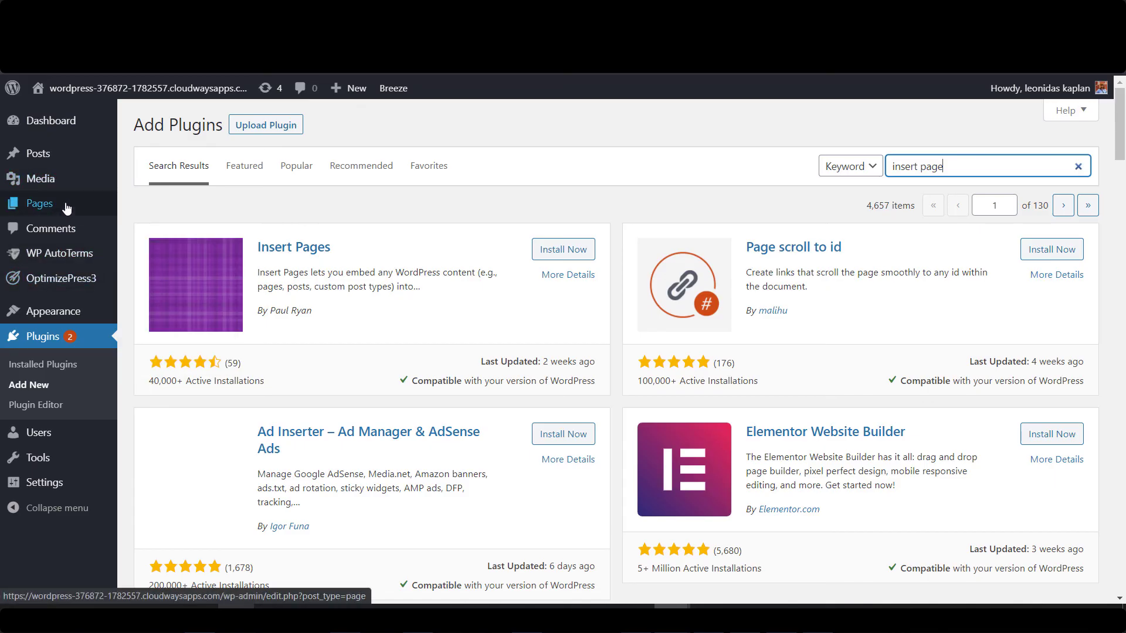
left_click(565, 252)
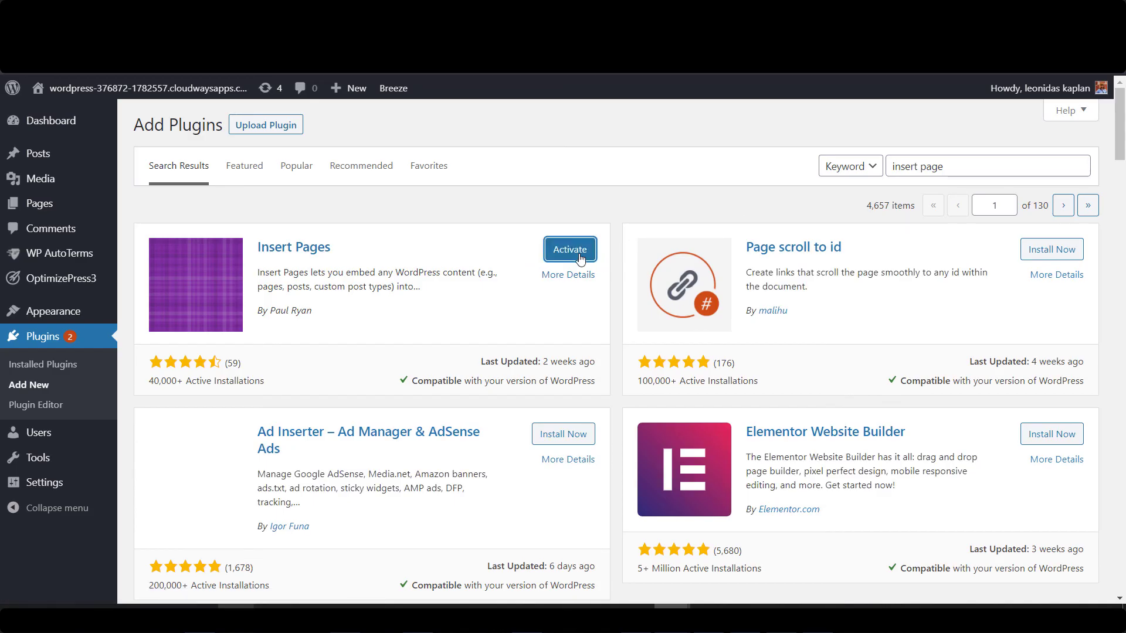
left_click(592, 258)
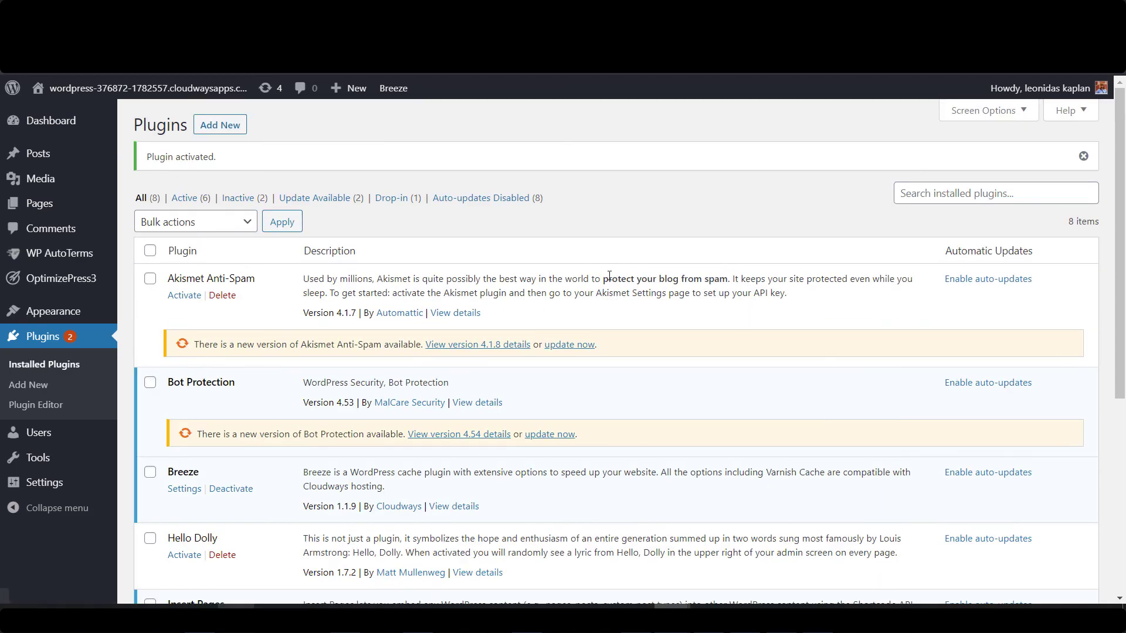
Copy the example shortcode from the Insert Pages plugin details, then go to All Pages.
scroll(588, 282, "down", 5)
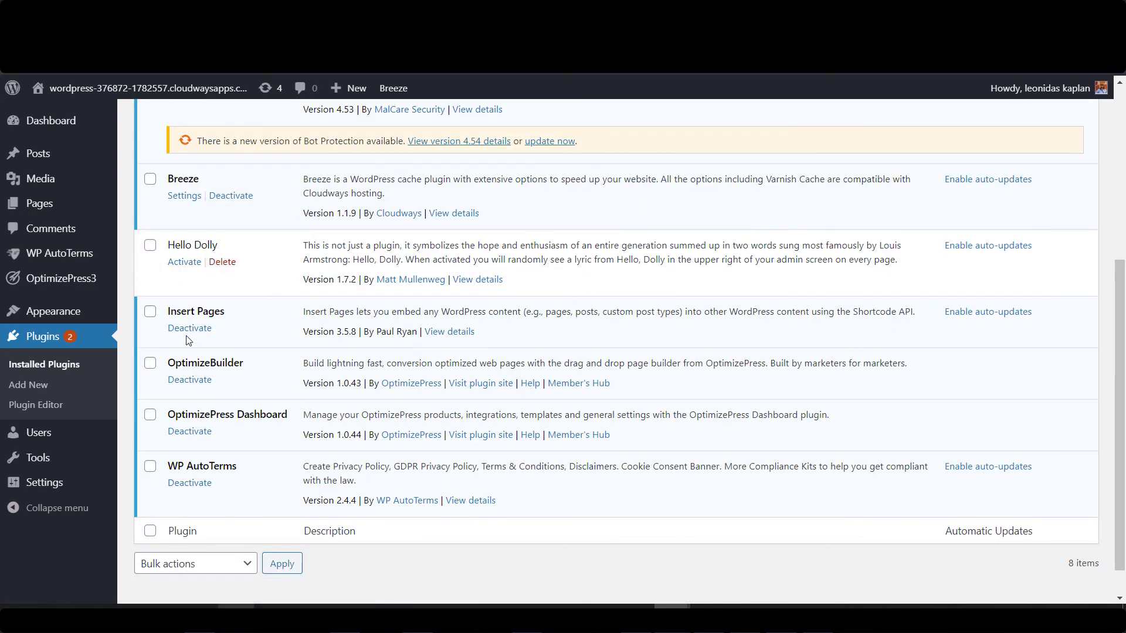
left_click(467, 333)
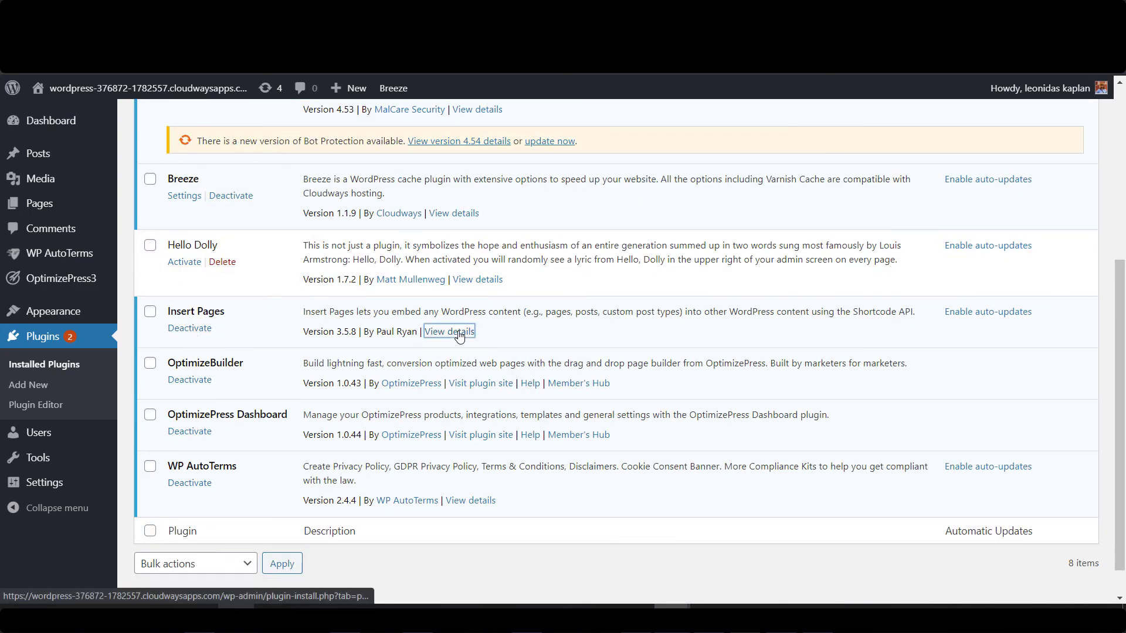
scroll(555, 311, "down", 6)
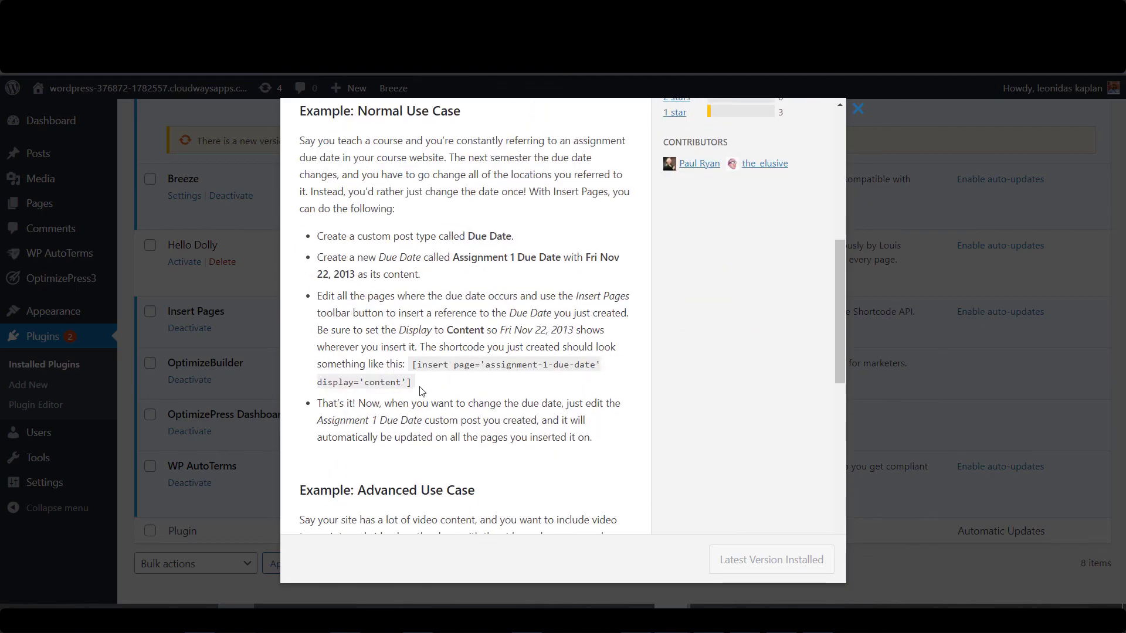
left_click_drag(420, 391, 417, 363)
right_click(426, 366)
left_click(467, 373)
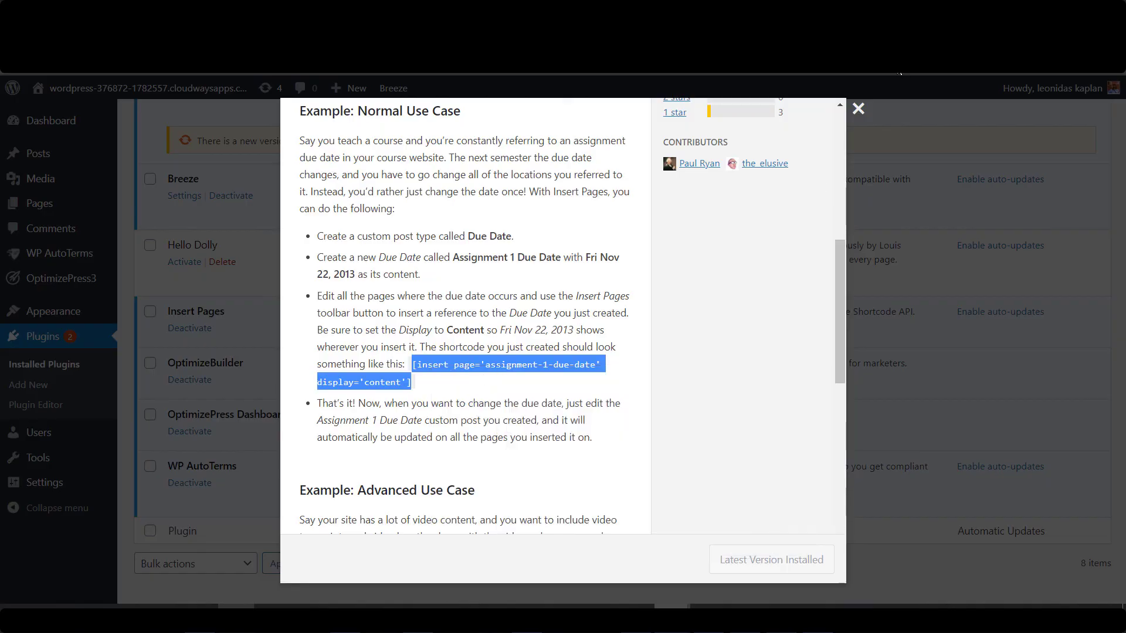
left_click(858, 109)
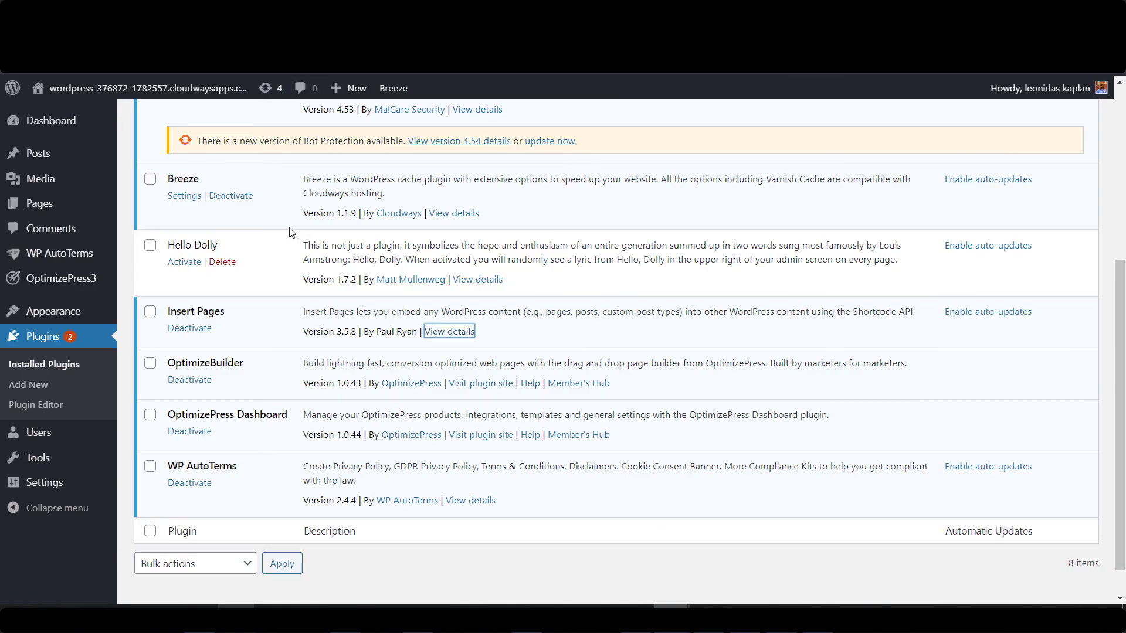
mouse_move(93, 209)
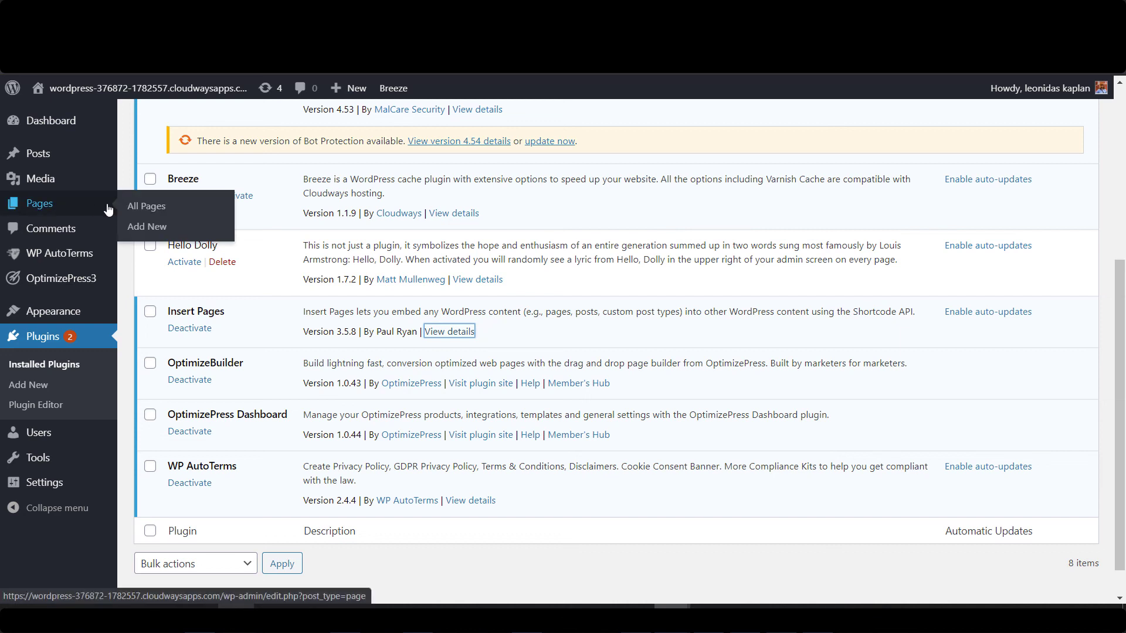
left_click(138, 213)
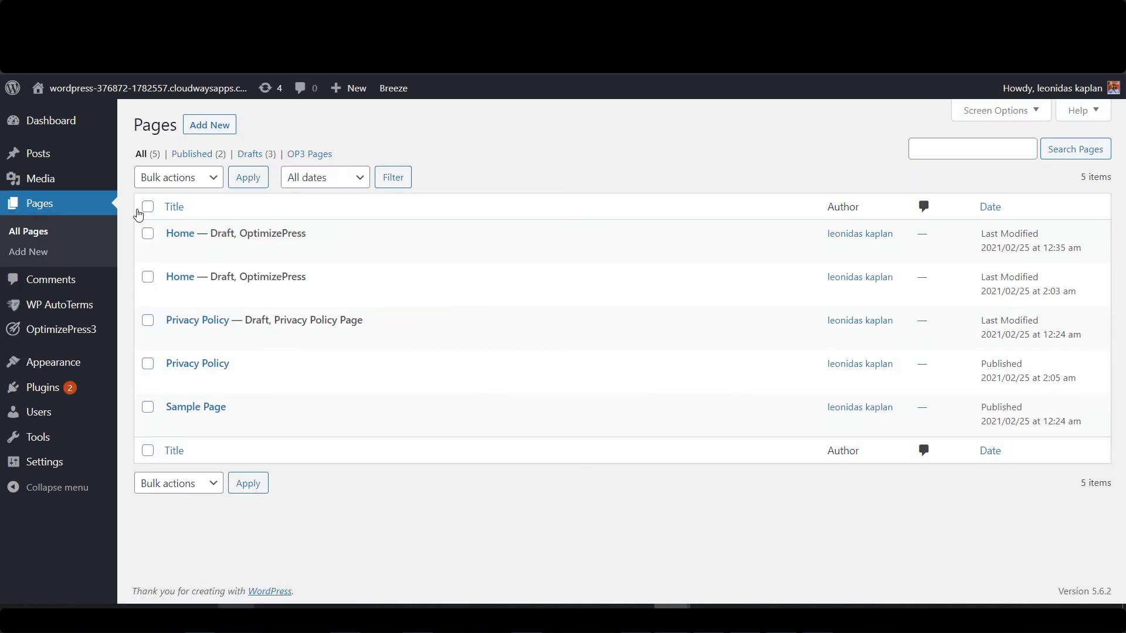
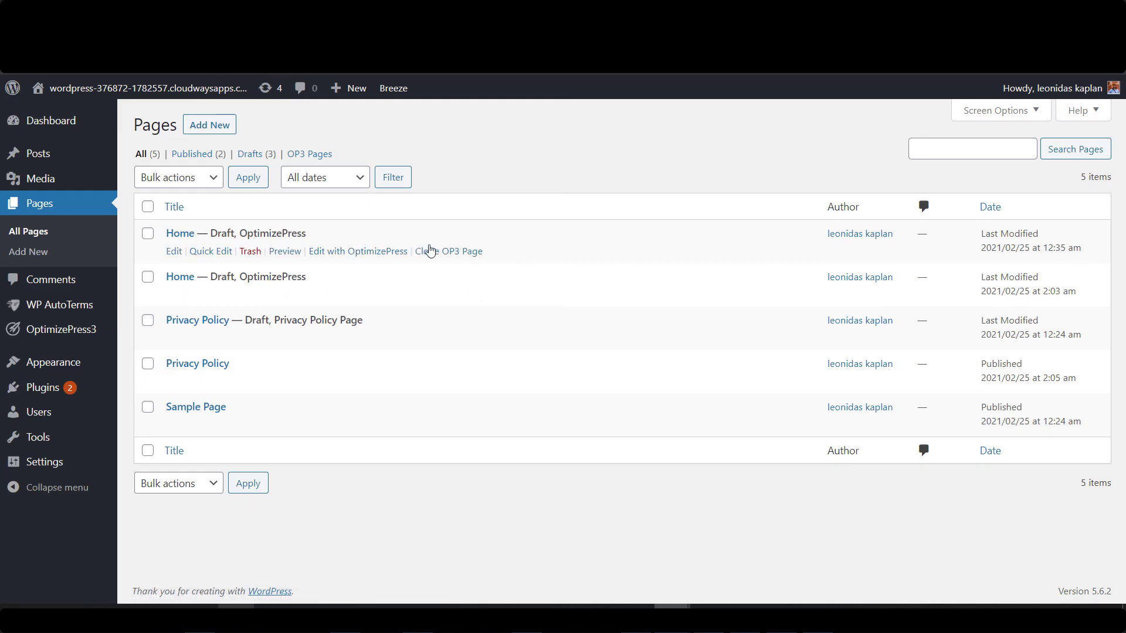
Move the newer Home draft to the trash, then undo the trash.
left_click(282, 253)
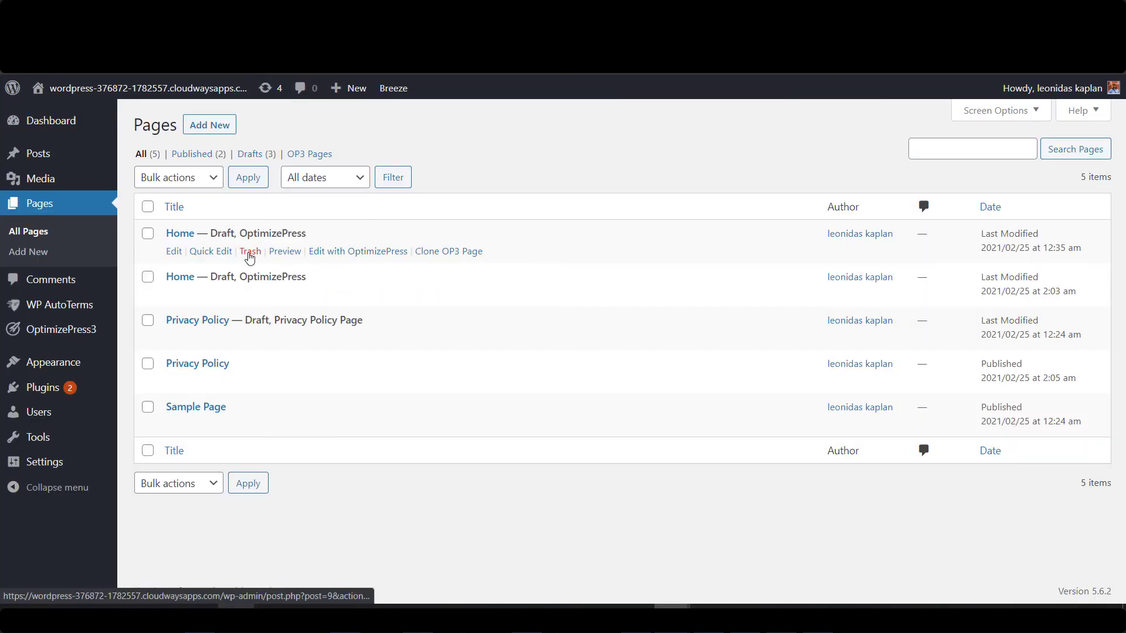
left_click(250, 254)
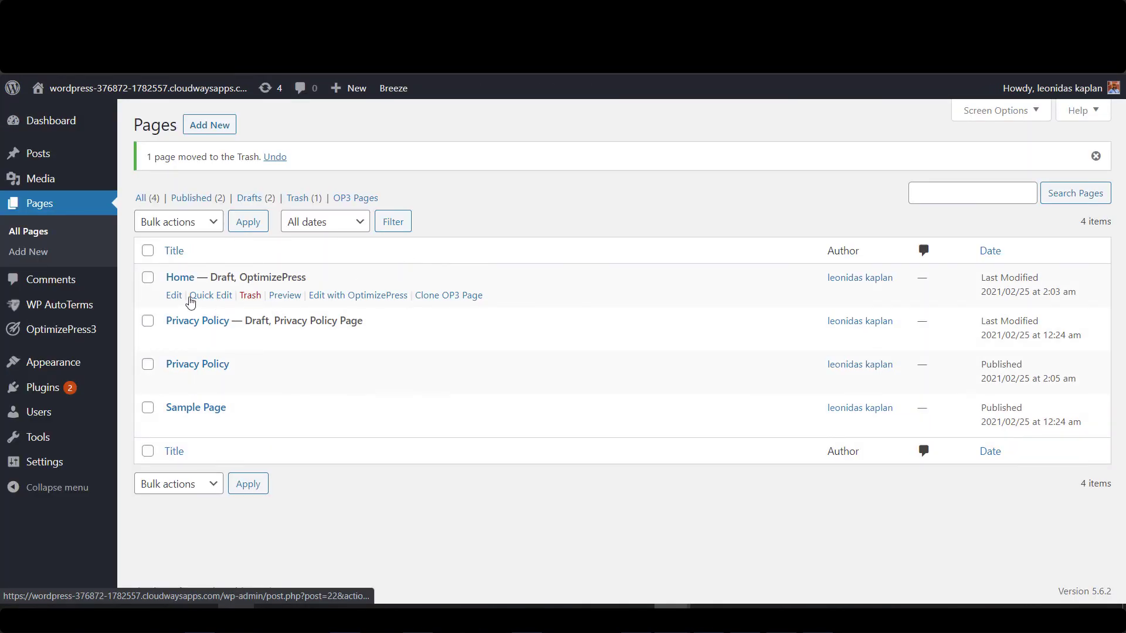
left_click(288, 296)
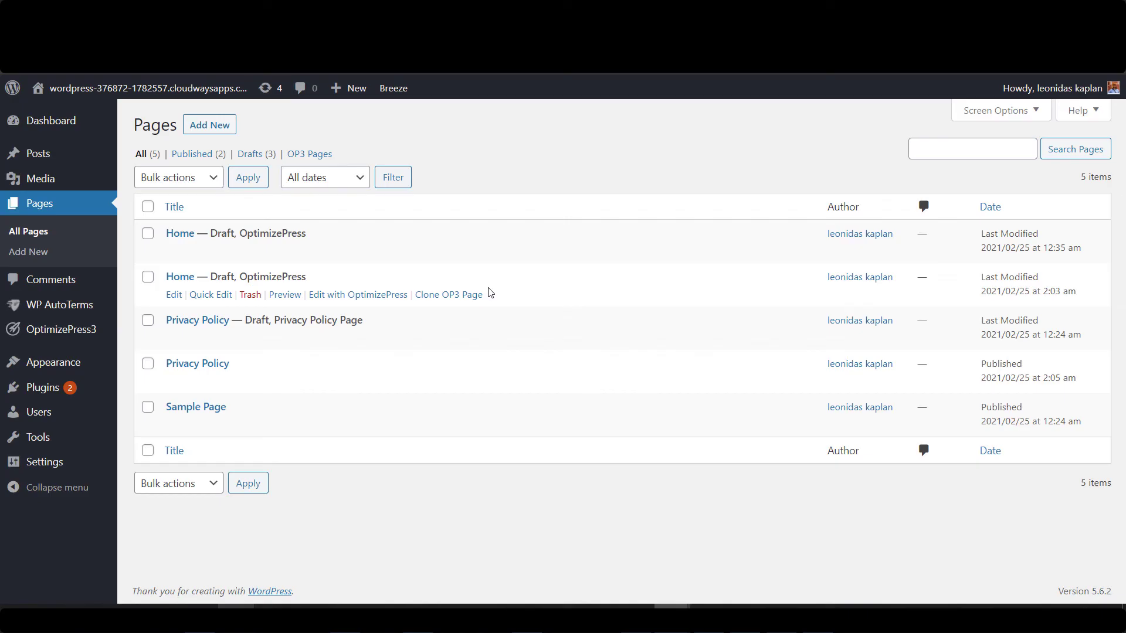
Edit the older Home draft with OptimizePress and list its popup overlays.
right_click(378, 296)
left_click(424, 306)
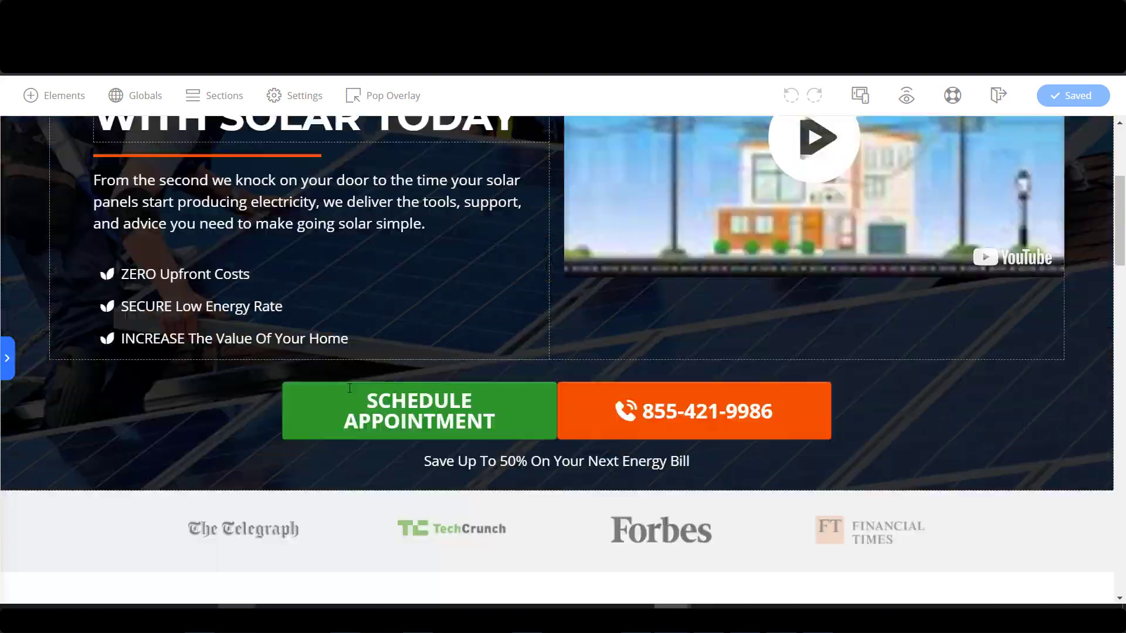
scroll(352, 387, "up", 5)
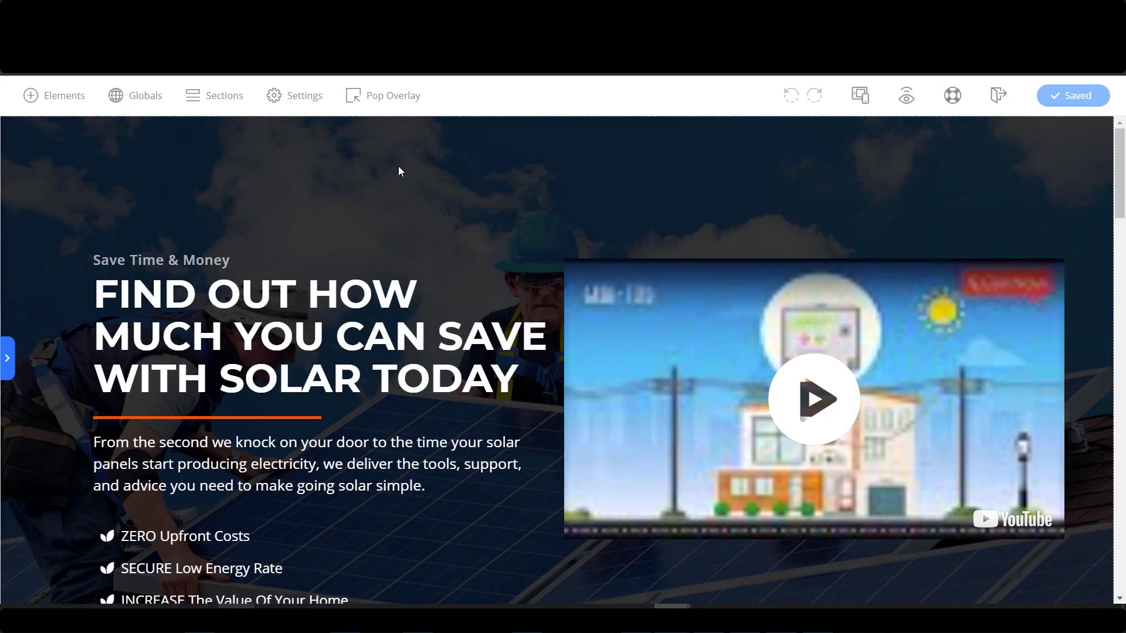
left_click(391, 98)
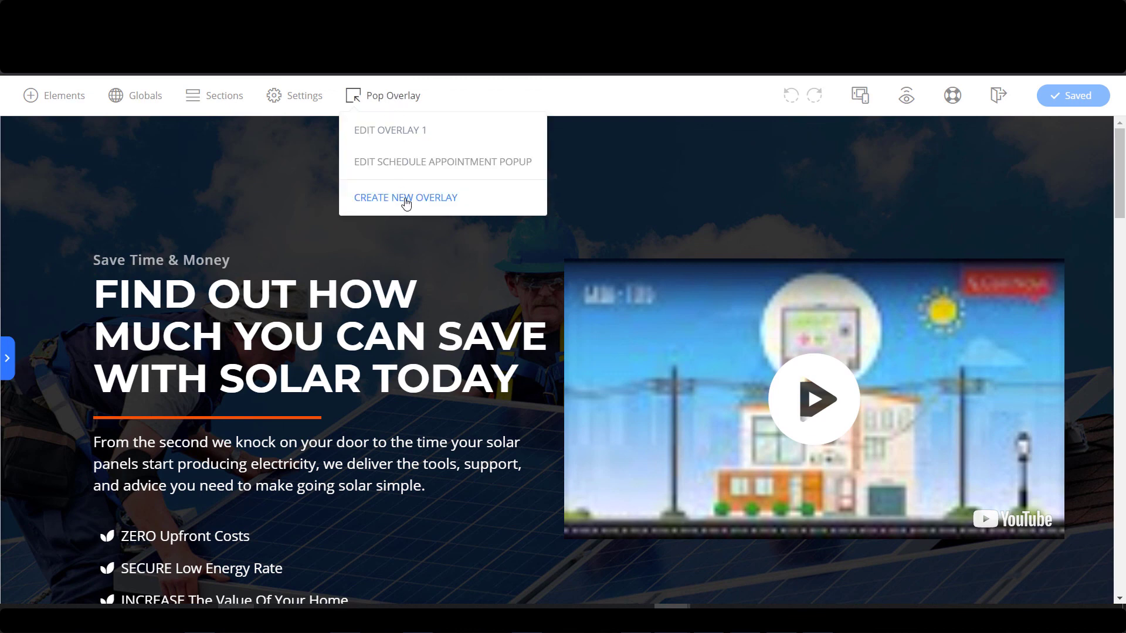
Create a new popup overlay and change its headline to 'Privacy Policy'.
left_click(459, 200)
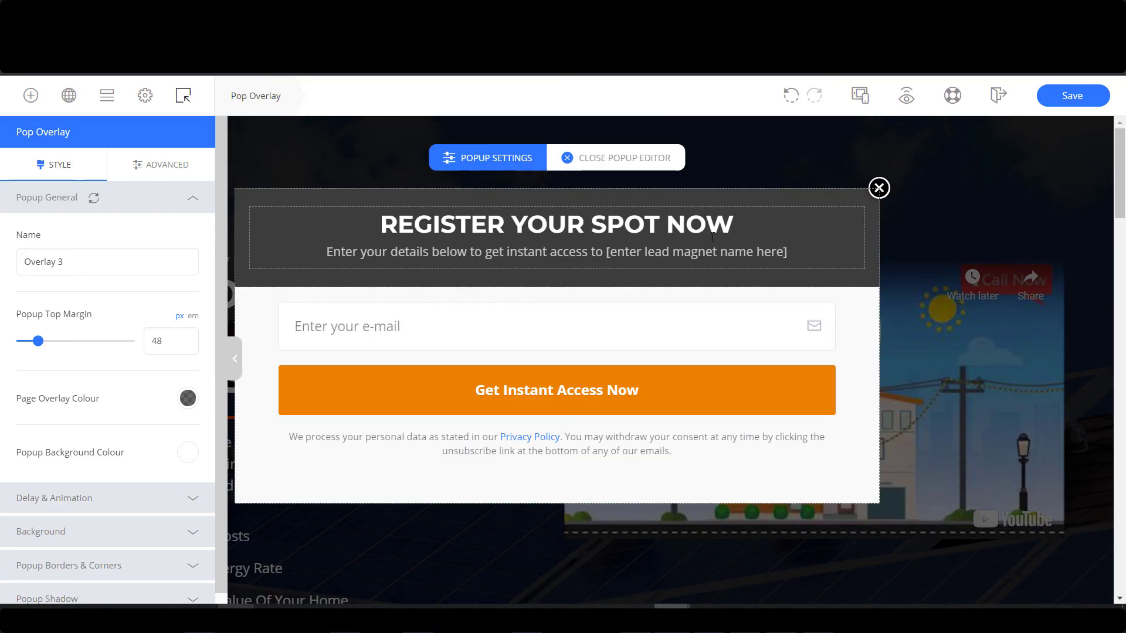
left_click(685, 224)
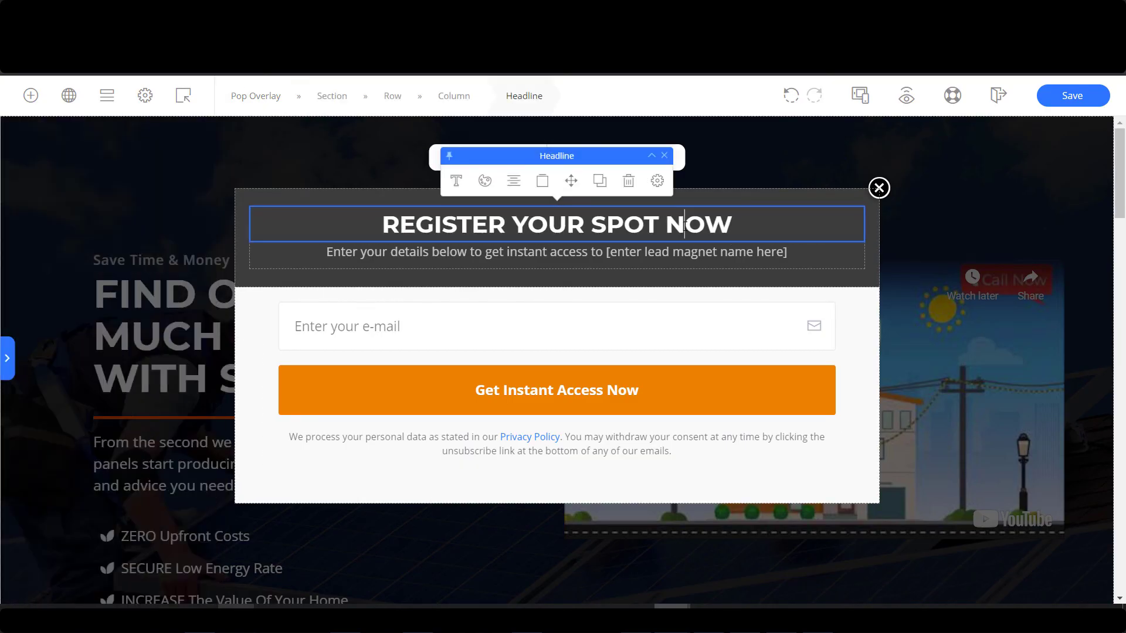
key("ctrl+a")
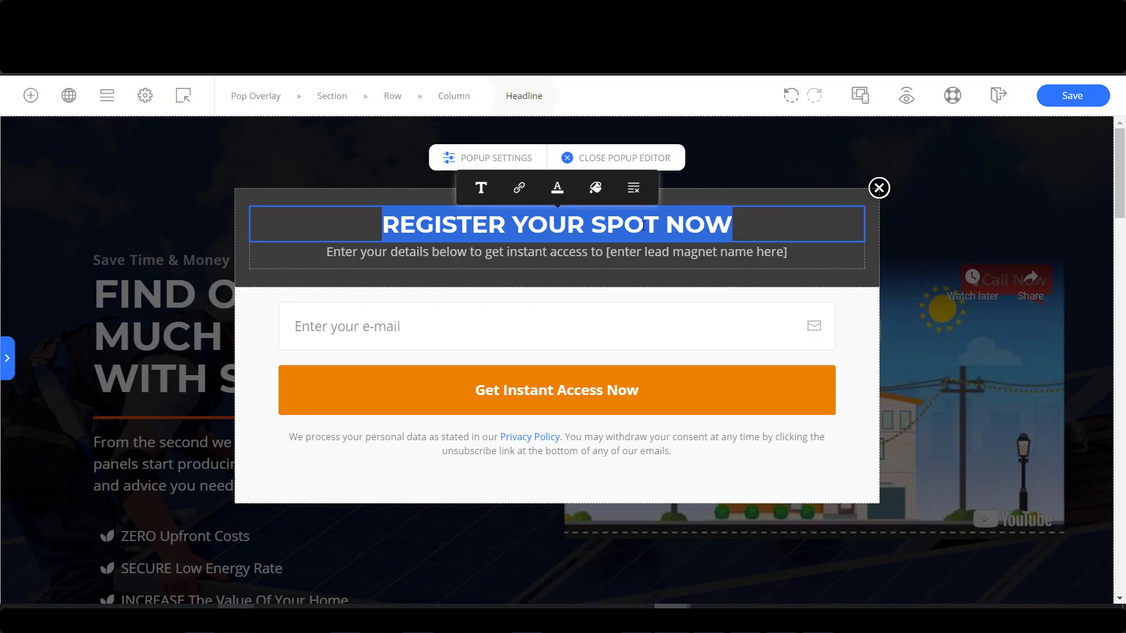
type("Privacy Policy")
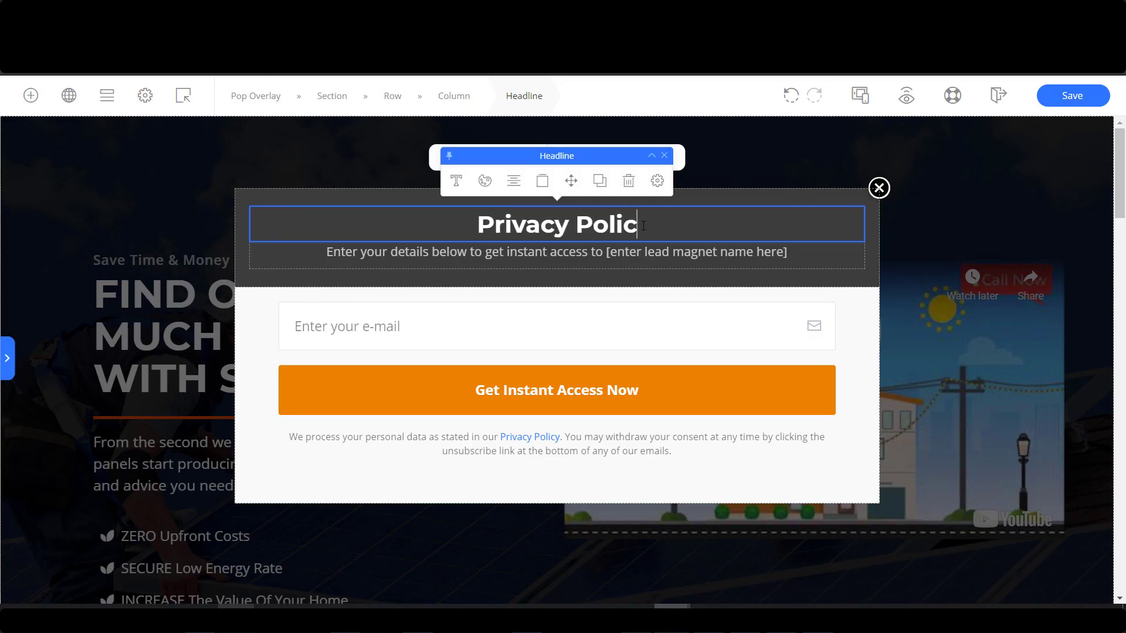
Delete the popup's subheadline and e-mail opt-in form, keeping the consent text.
left_click(817, 249)
key("Delete")
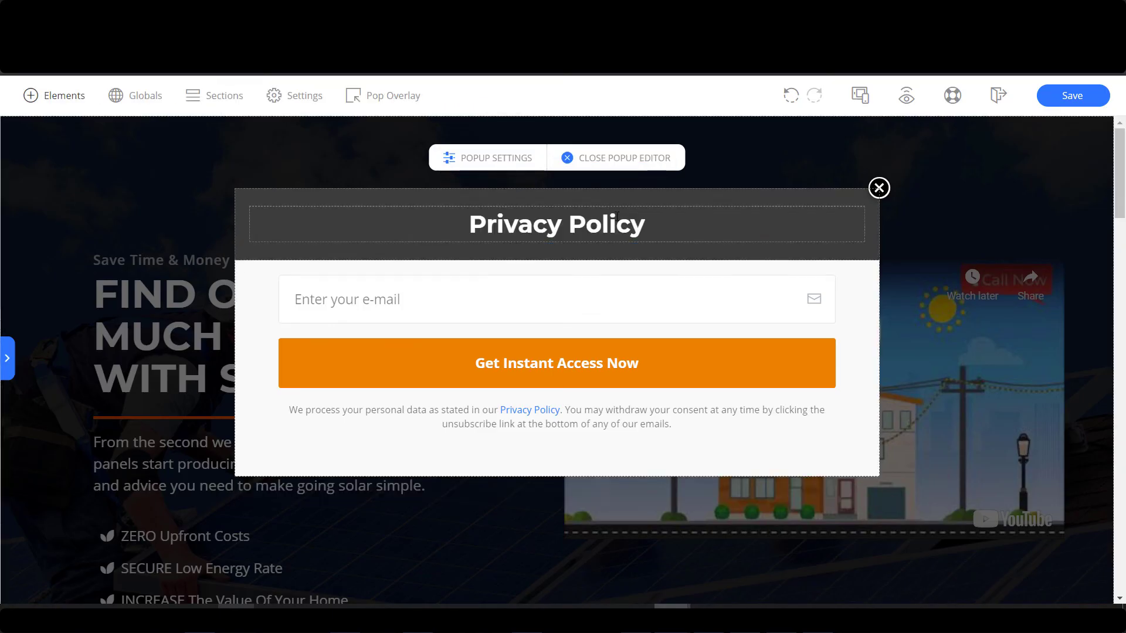
left_click(273, 291)
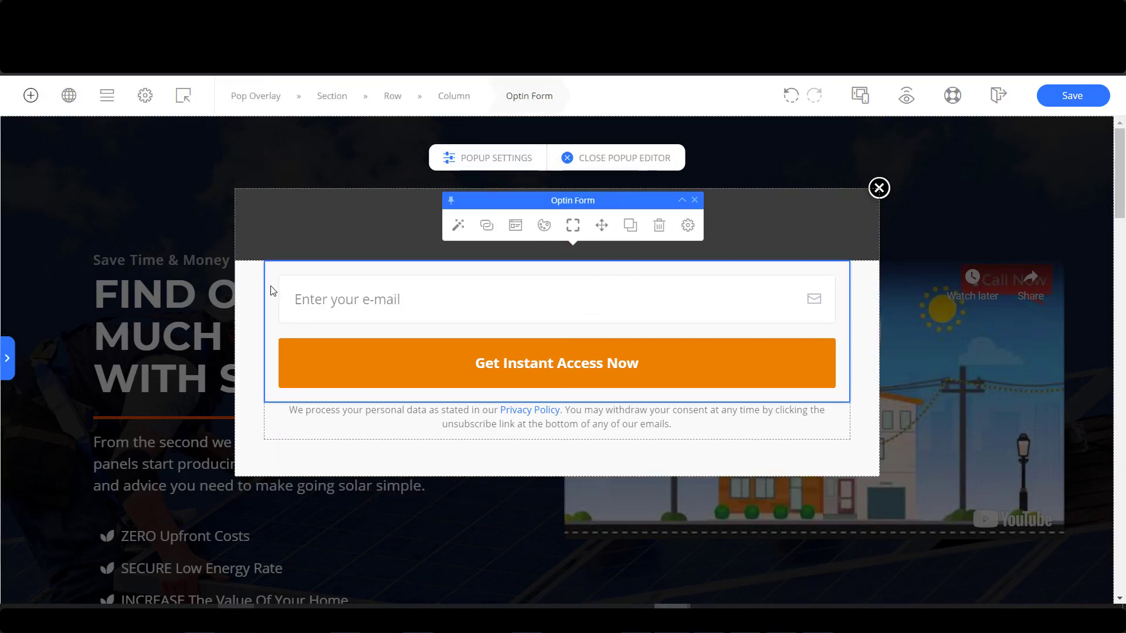
left_click(648, 235)
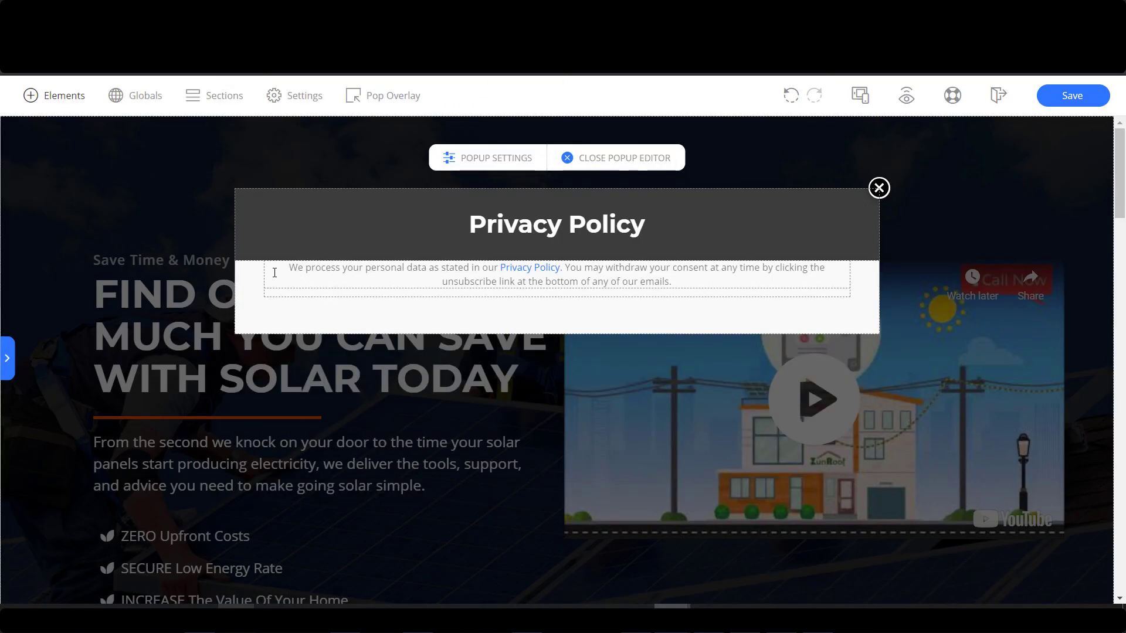
left_click(274, 293)
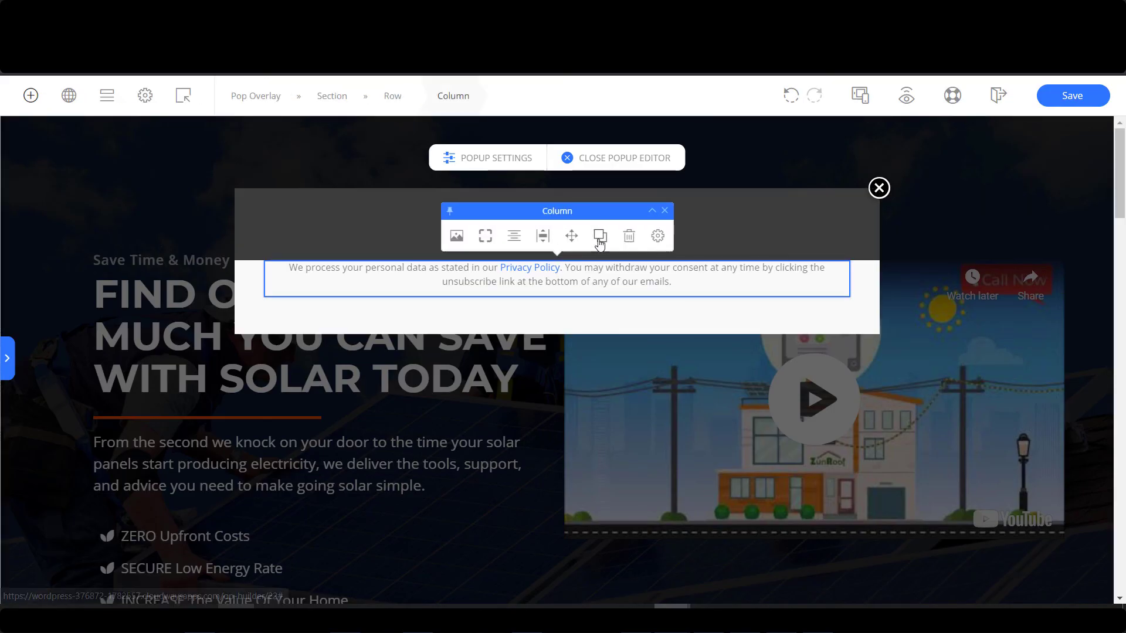
left_click(626, 235)
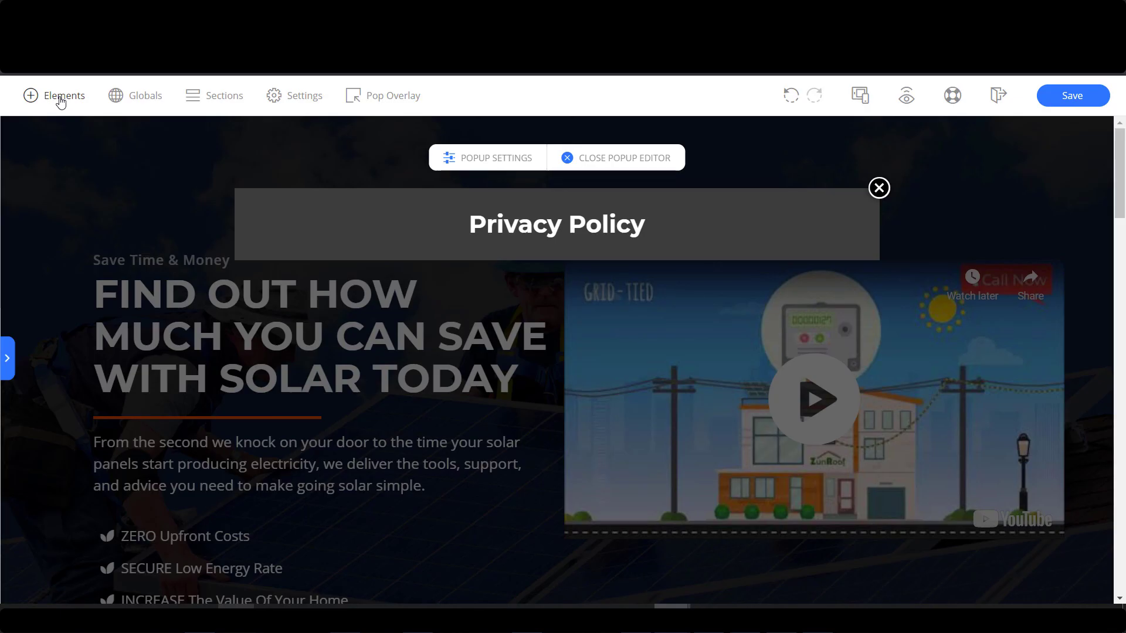
left_click(789, 100)
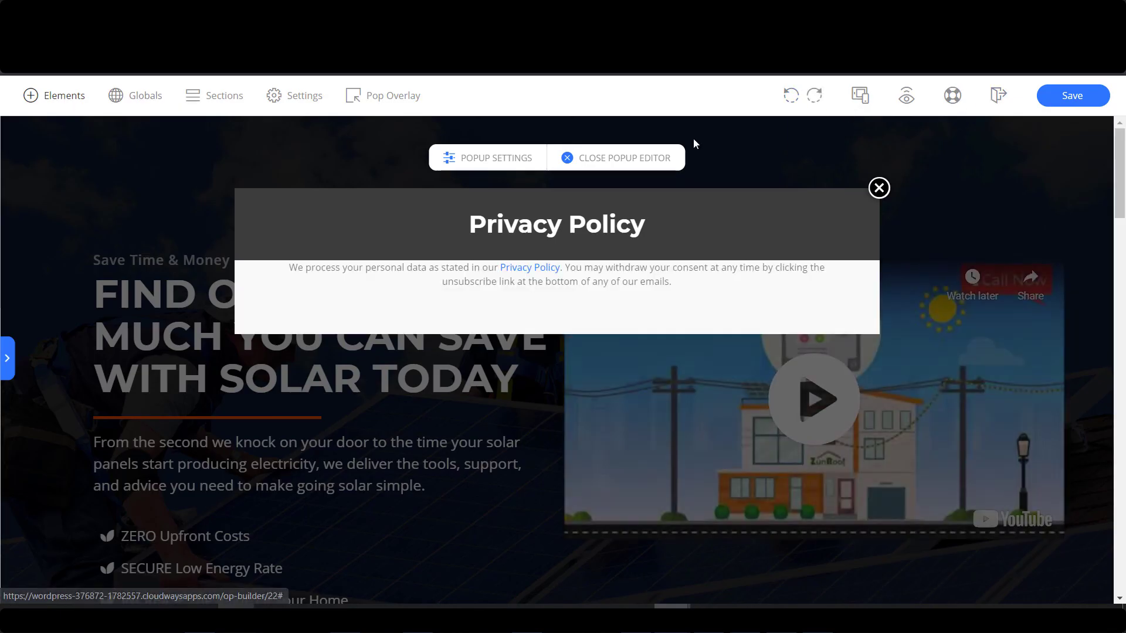
left_click(62, 95)
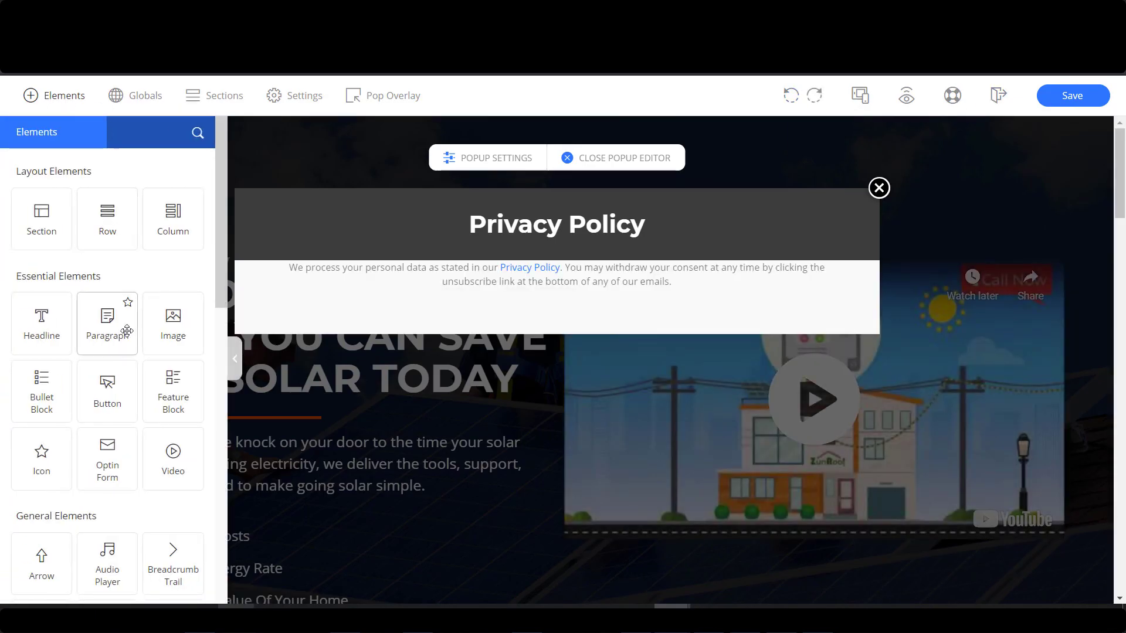
Add a Paragraph to the popup containing [insert page='assignment-1-due-date' display='content'].
left_click_drag(126, 331, 840, 281)
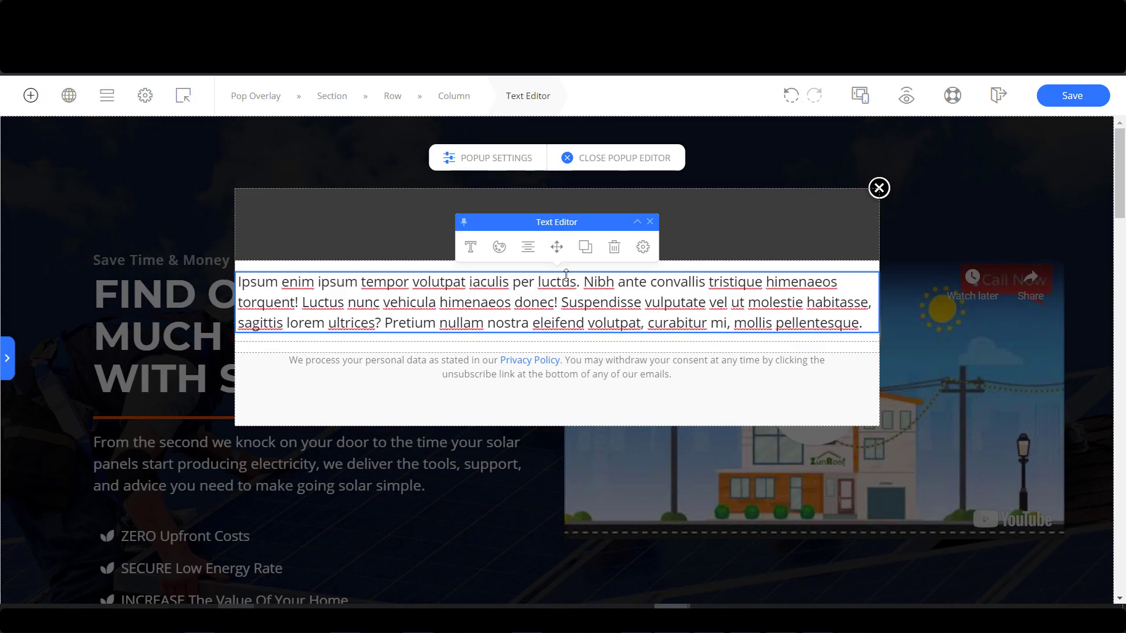
key("ctrl+a")
type("[insert page='assignment-1-due-date' display='content']")
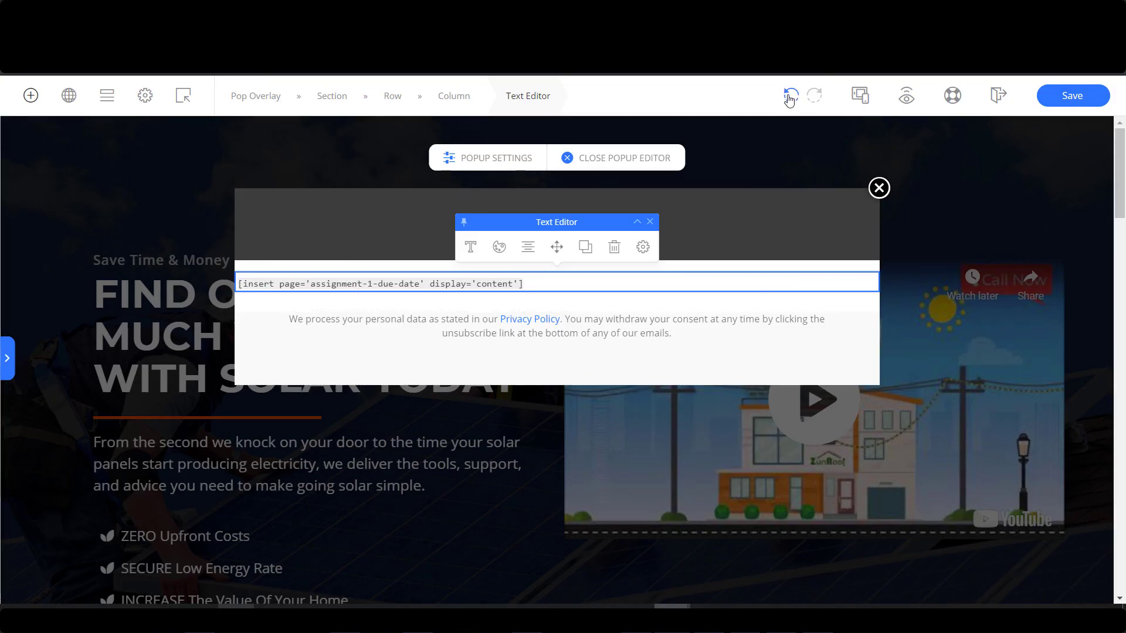
left_click(790, 98)
key("alt+Tab")
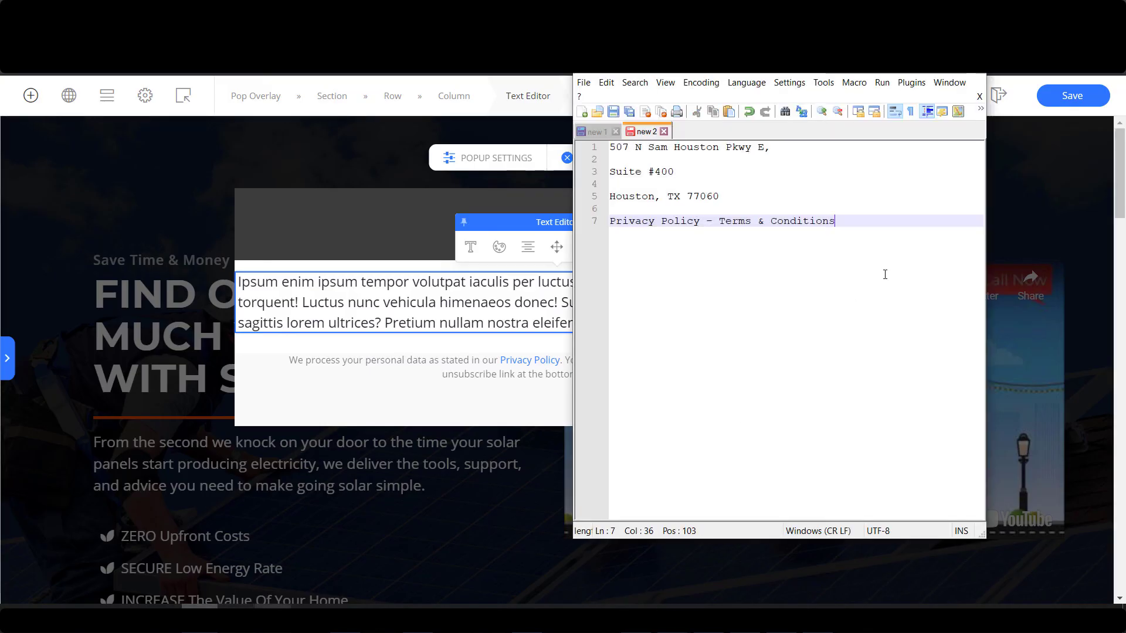
key("Return")
key("Return")
type("[insert page='assignment-1-due-date' display='content']")
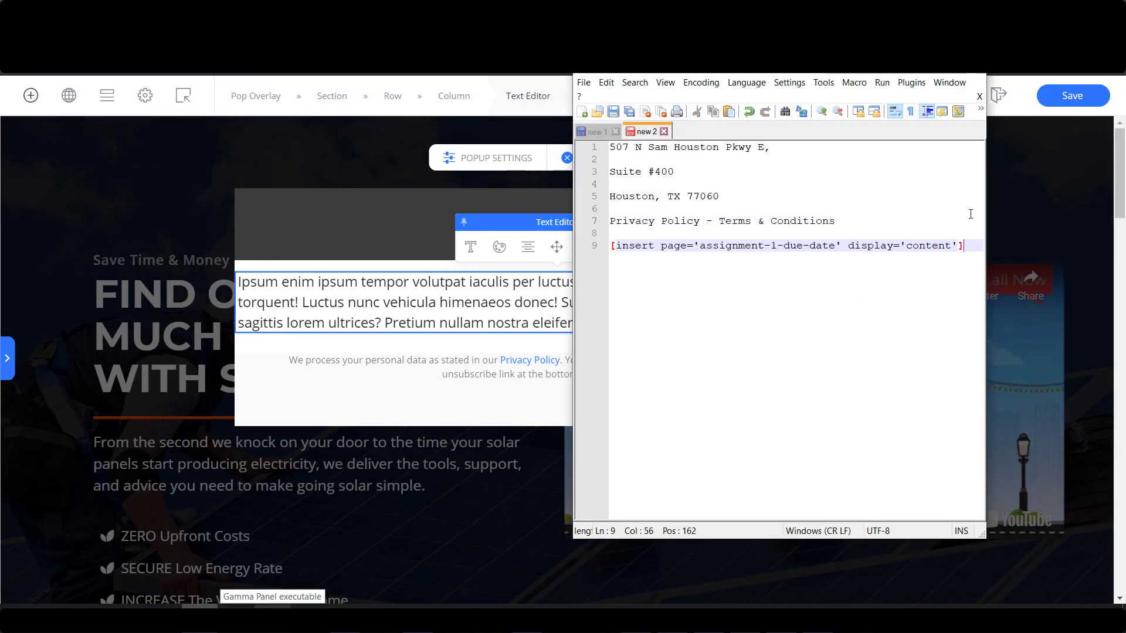
left_click_drag(974, 246, 618, 243)
key("alt+Tab")
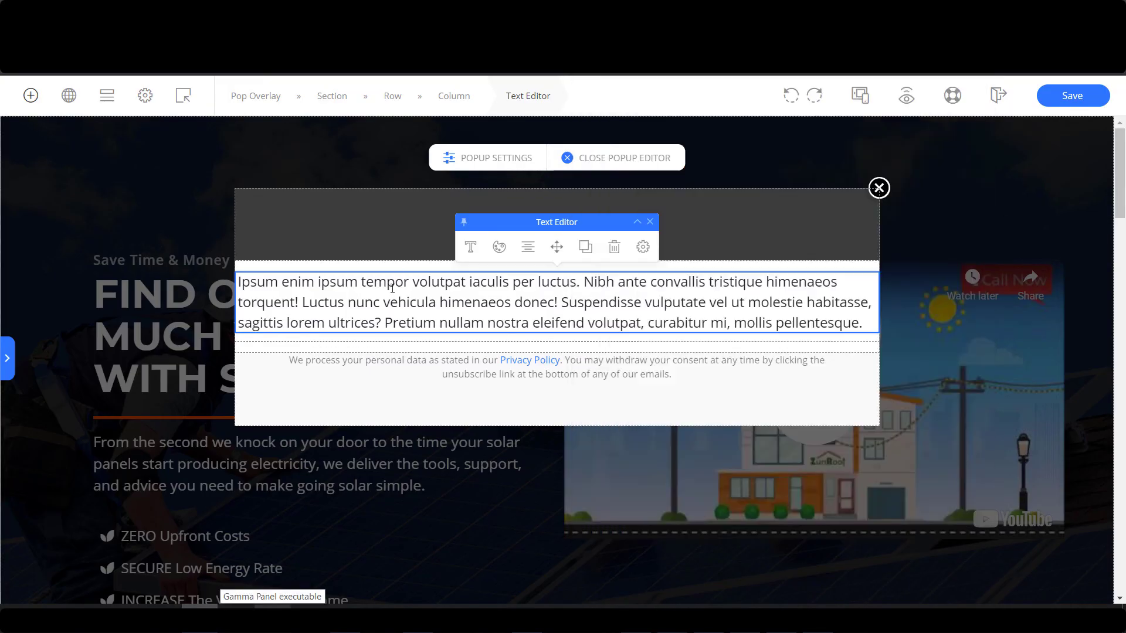
key("ctrl+a")
type("[insert page='assignment-1-due-date' display='content']")
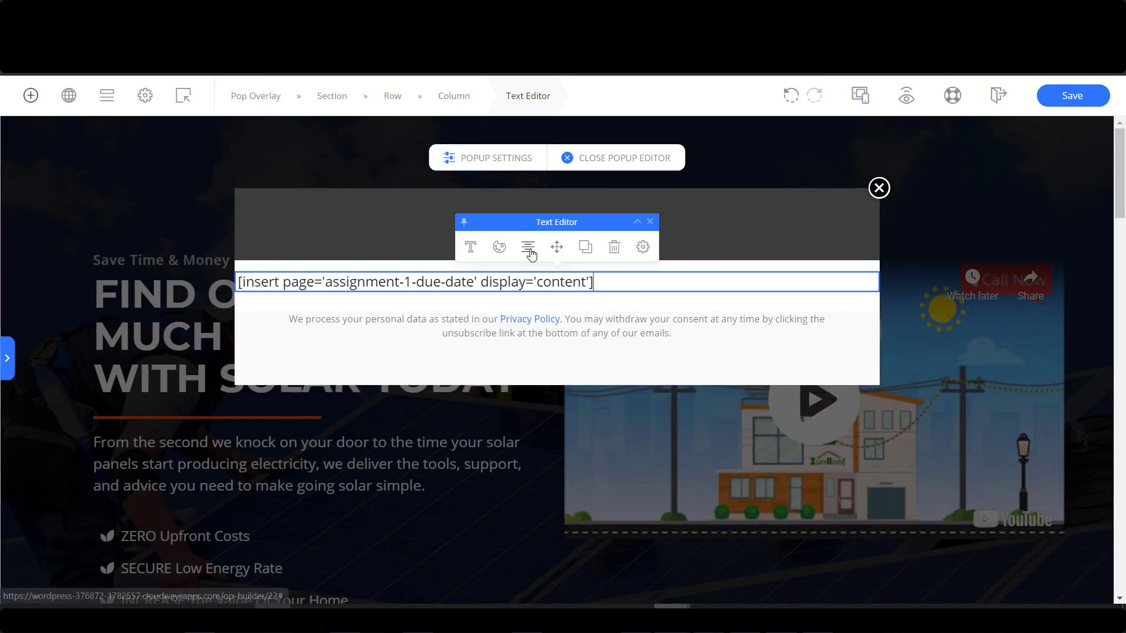
Delete the consent text from the popup, save the page, and preview it.
left_click(831, 343)
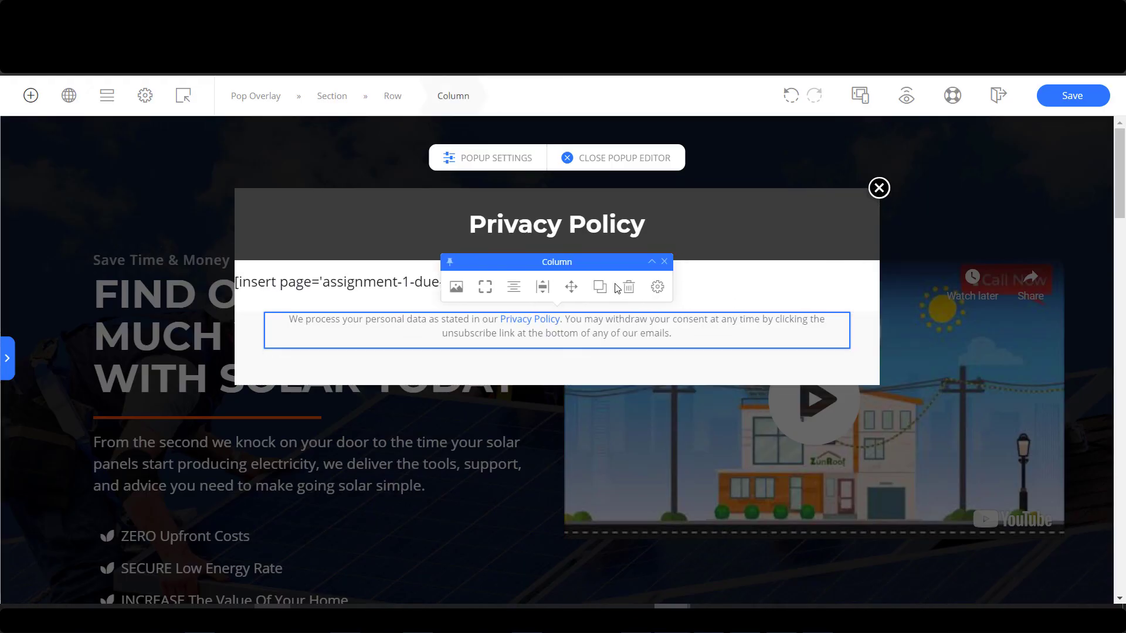
left_click(614, 289)
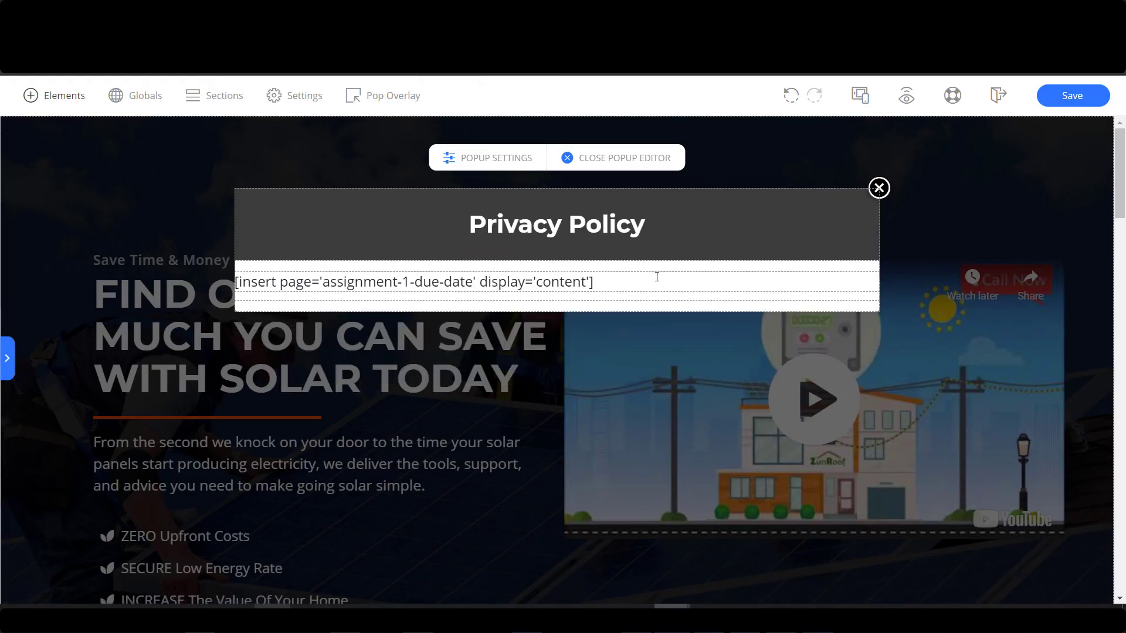
left_click(656, 276)
left_click(1066, 100)
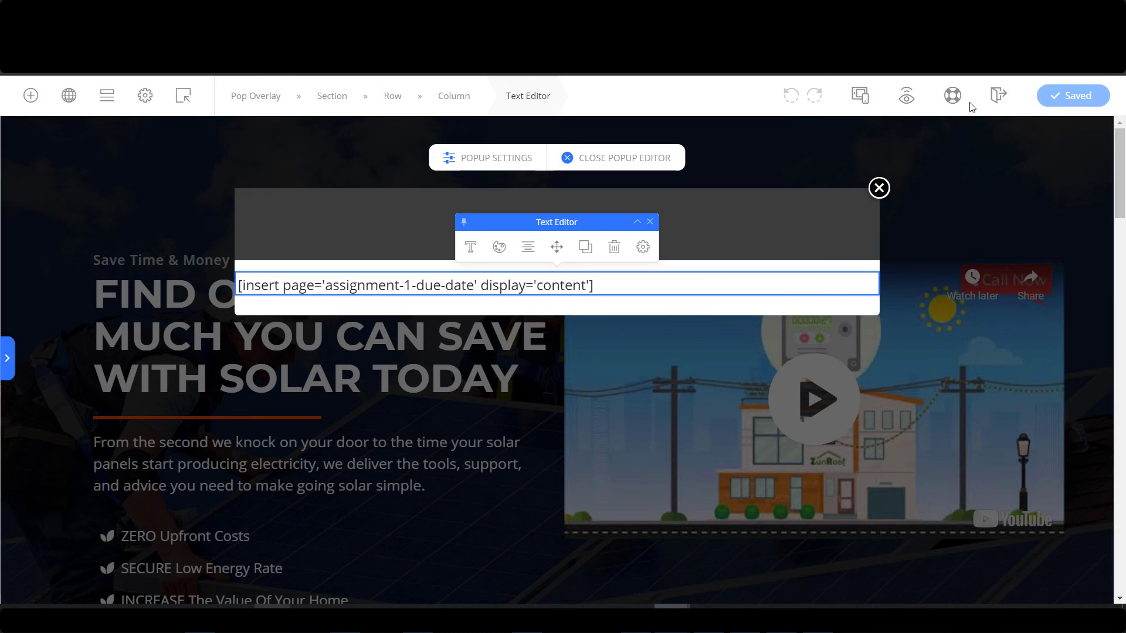
left_click(906, 101)
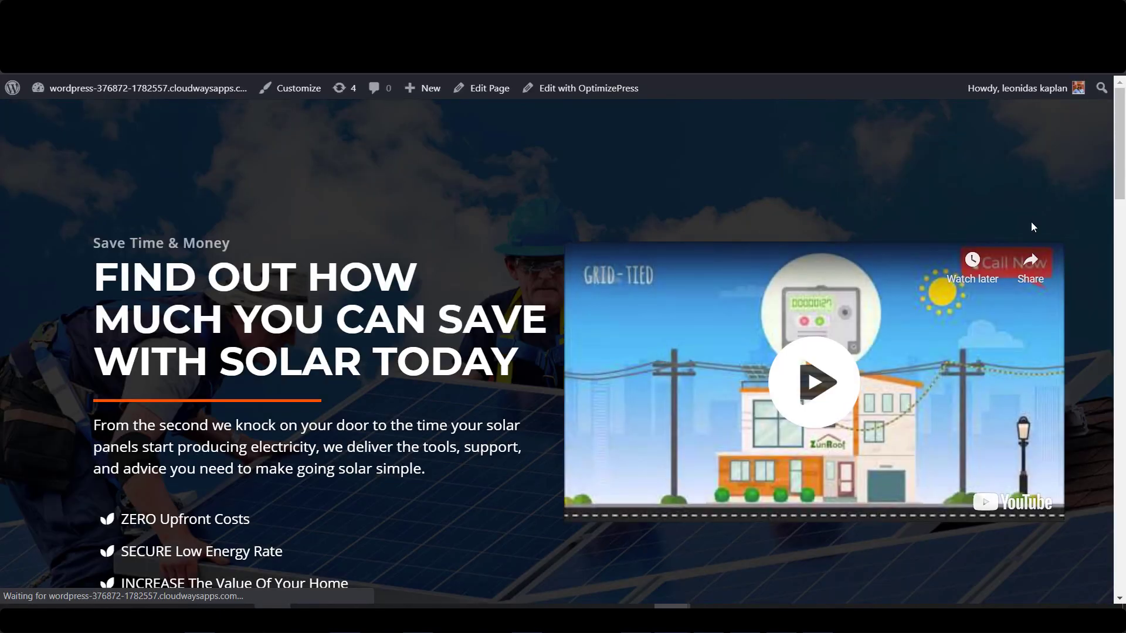
scroll(1033, 226, "down", 2)
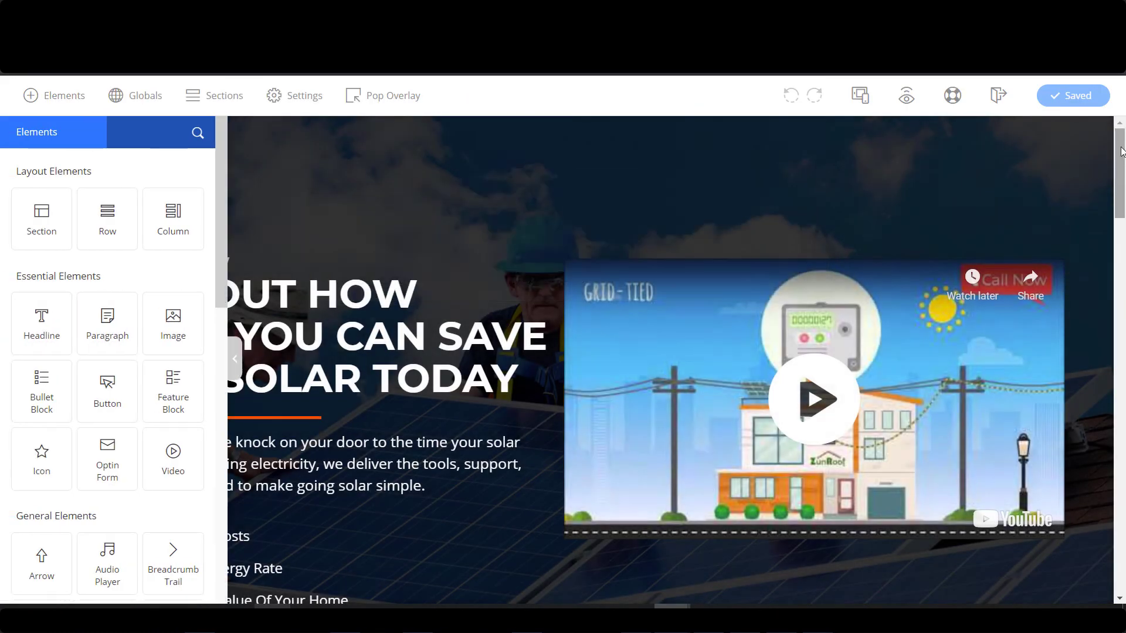
Link the footer 'Privacy Policy' text to show Popup Overlay 3, and save.
left_click_drag(1120, 169, 1120, 554)
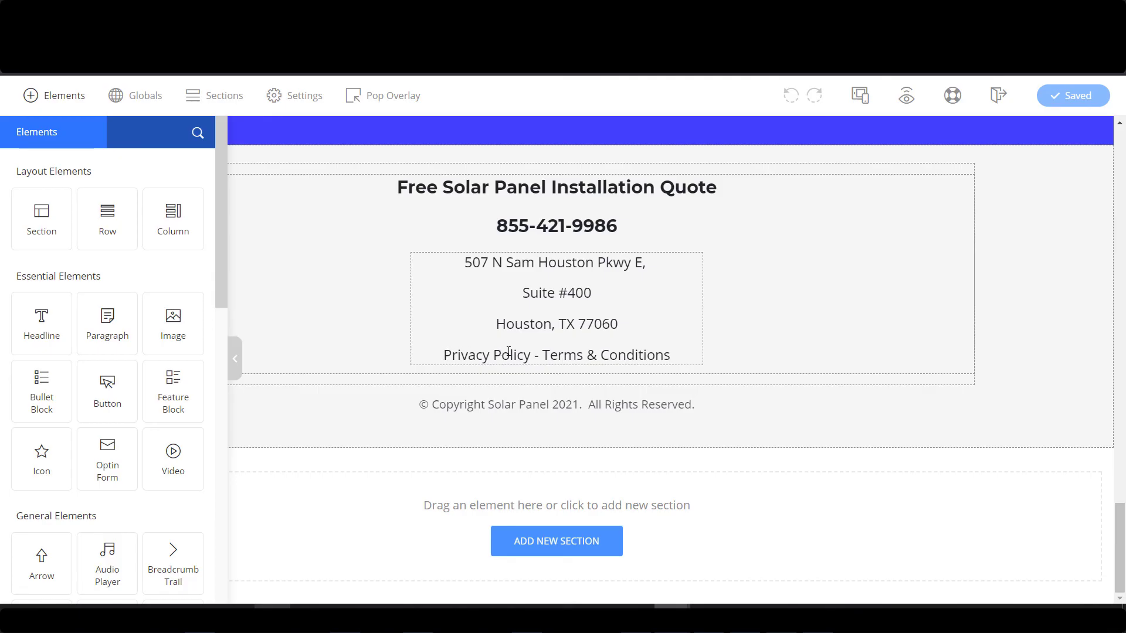
left_click_drag(444, 355, 530, 355)
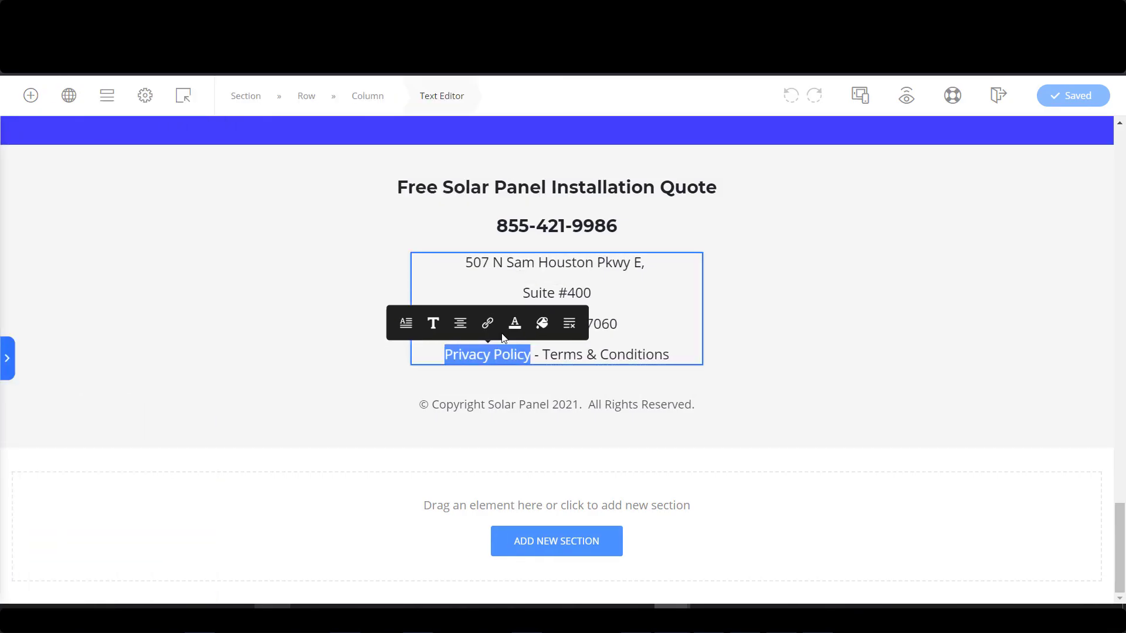
left_click(487, 330)
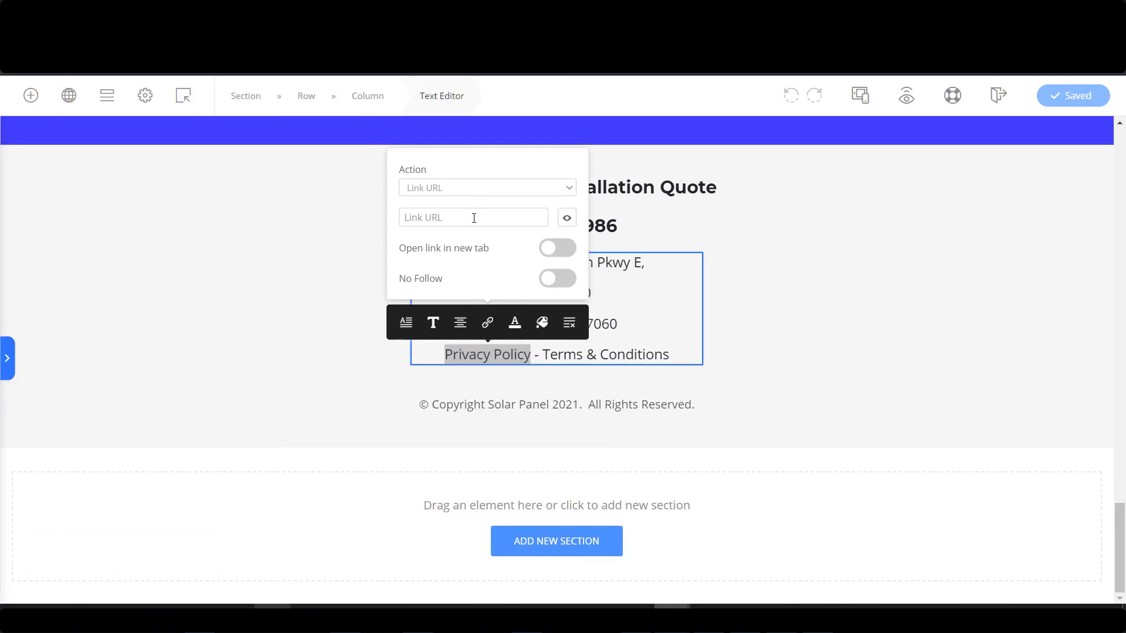
left_click(483, 212)
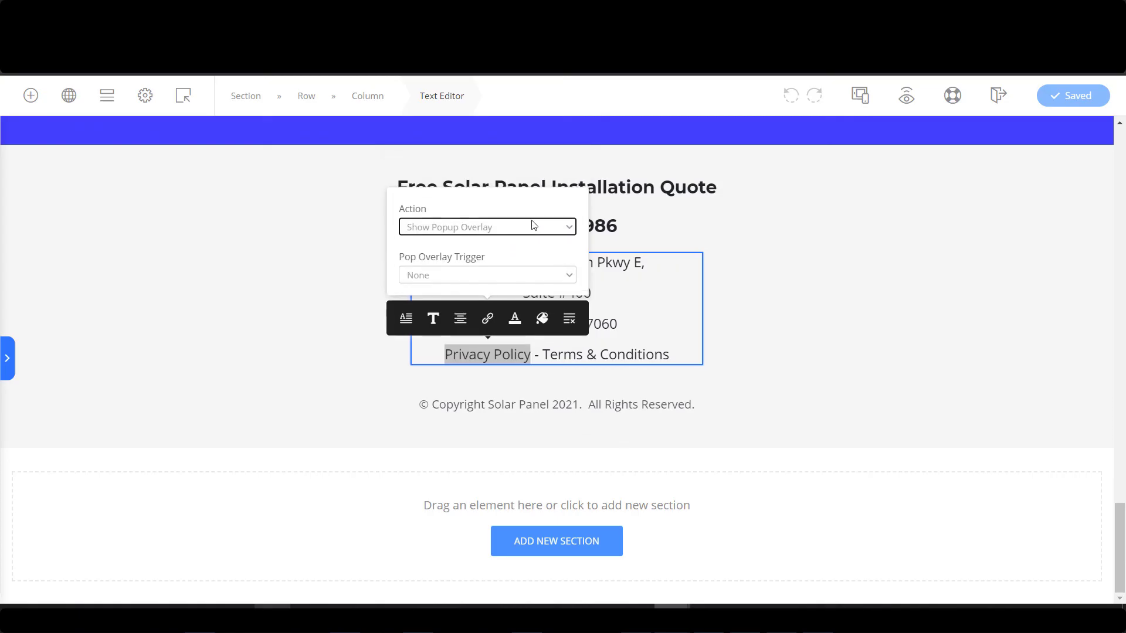
left_click(484, 280)
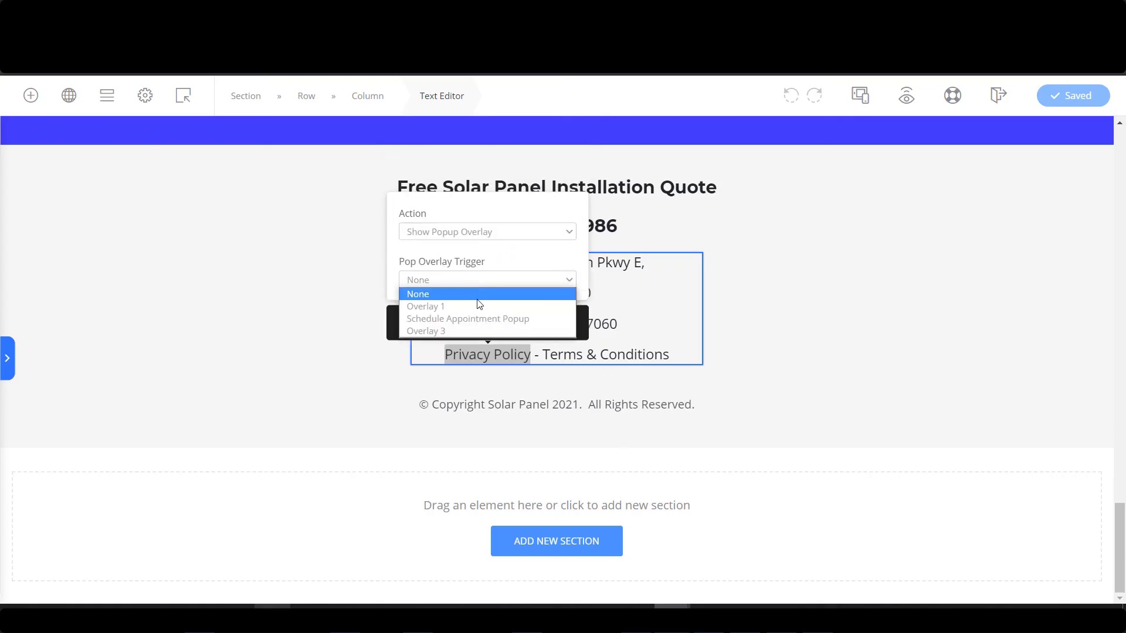
left_click(483, 330)
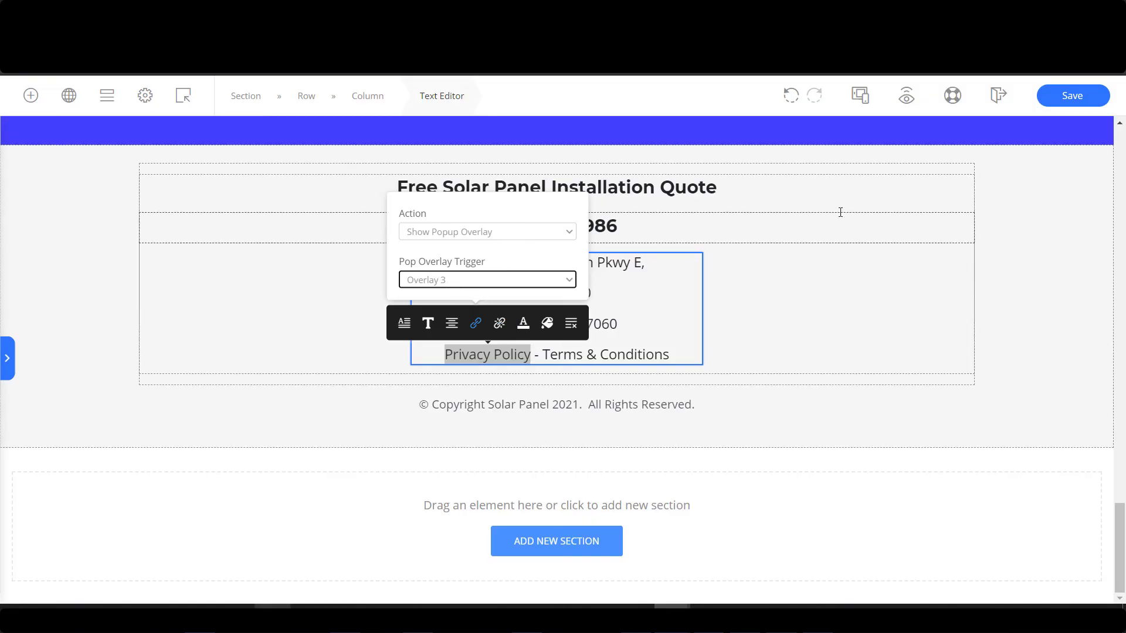
left_click(1072, 96)
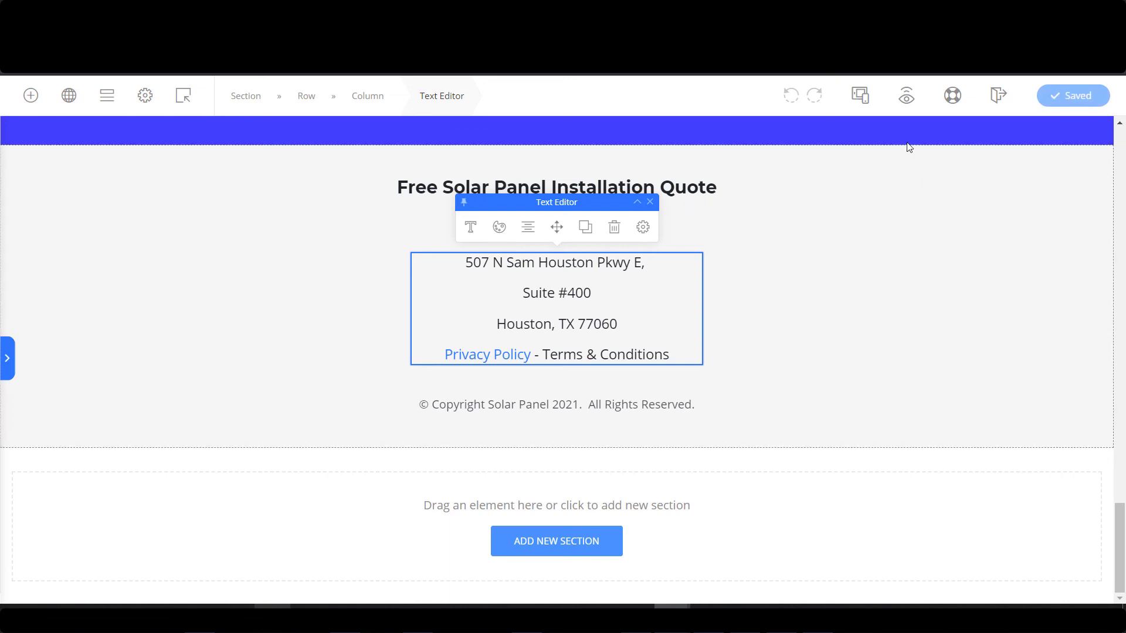
Preview the page and test that the footer Privacy Policy link opens the popup.
left_click(907, 98)
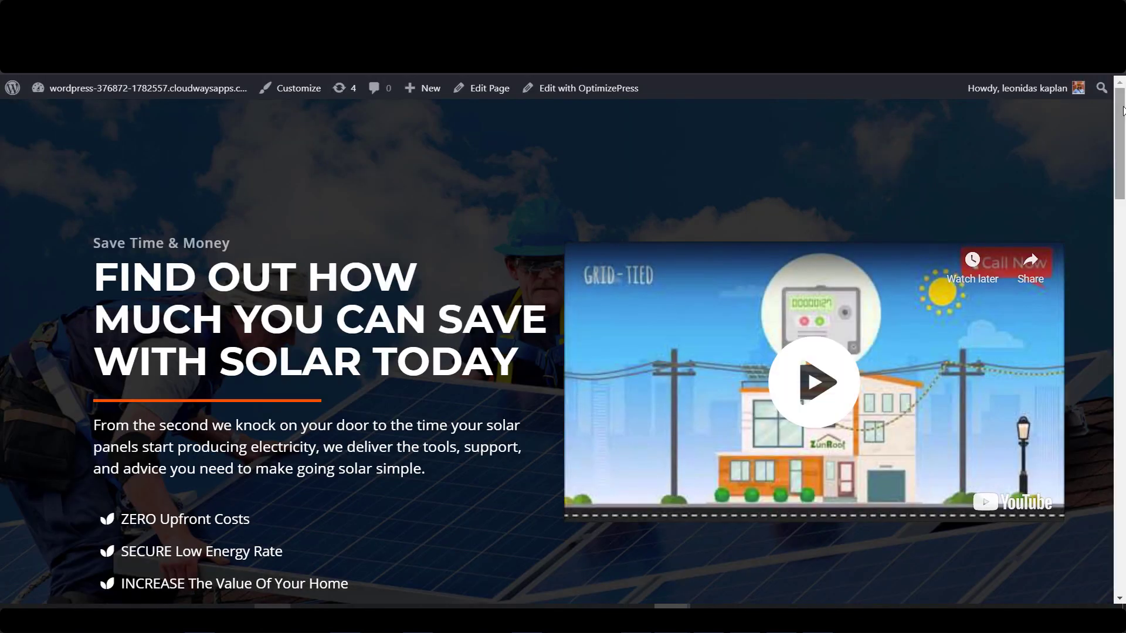
left_click_drag(1124, 116, 1116, 513)
left_click(480, 516)
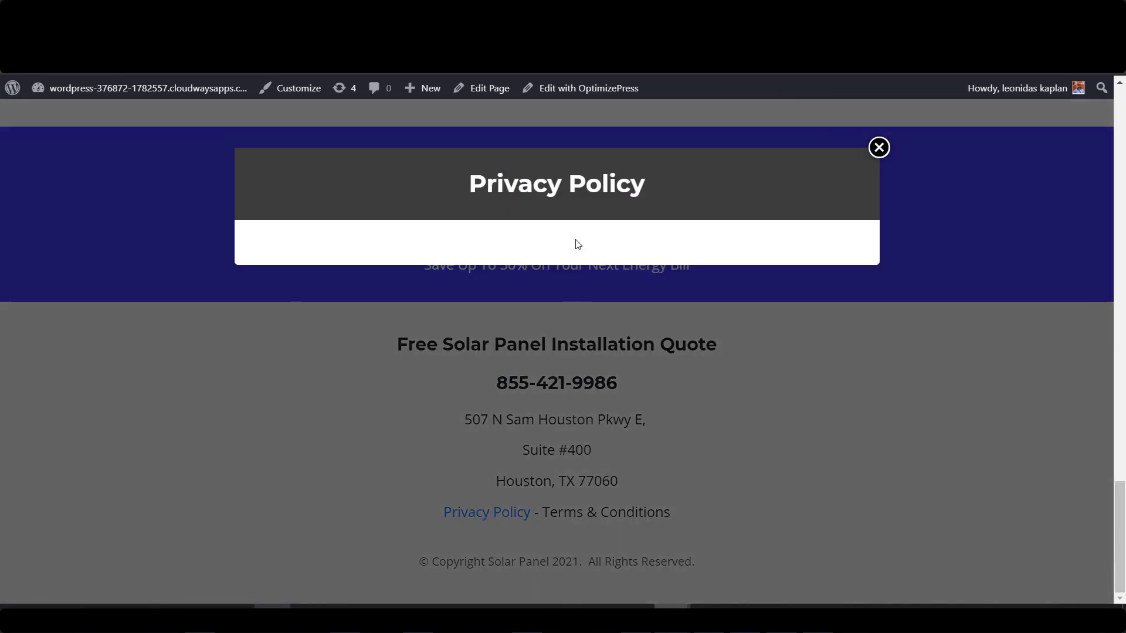
left_click(878, 148)
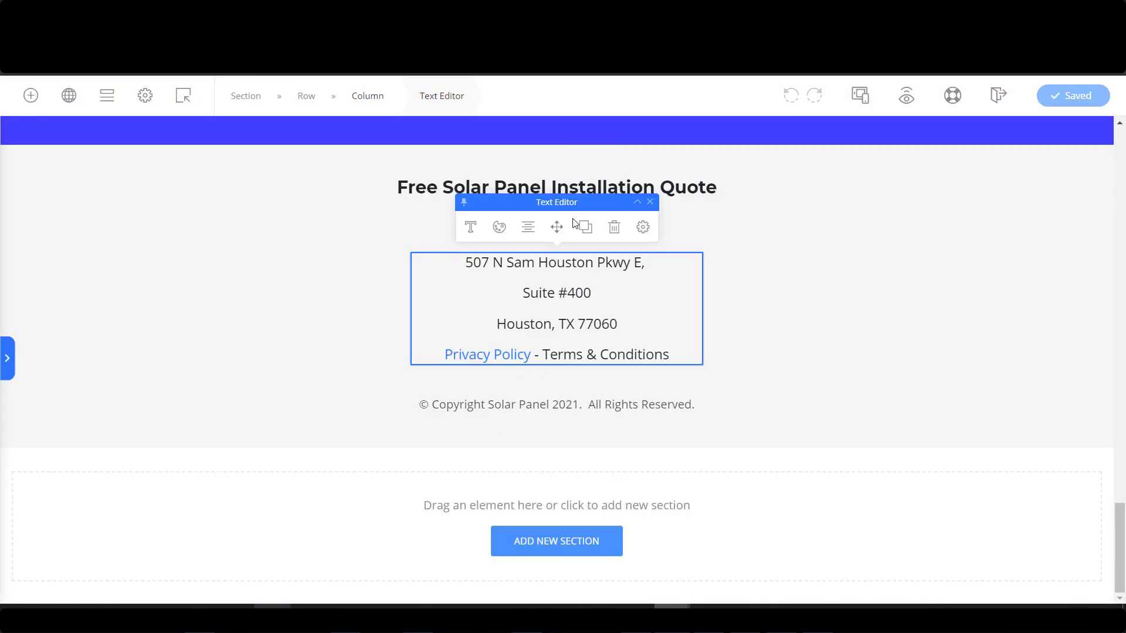
left_click(172, 101)
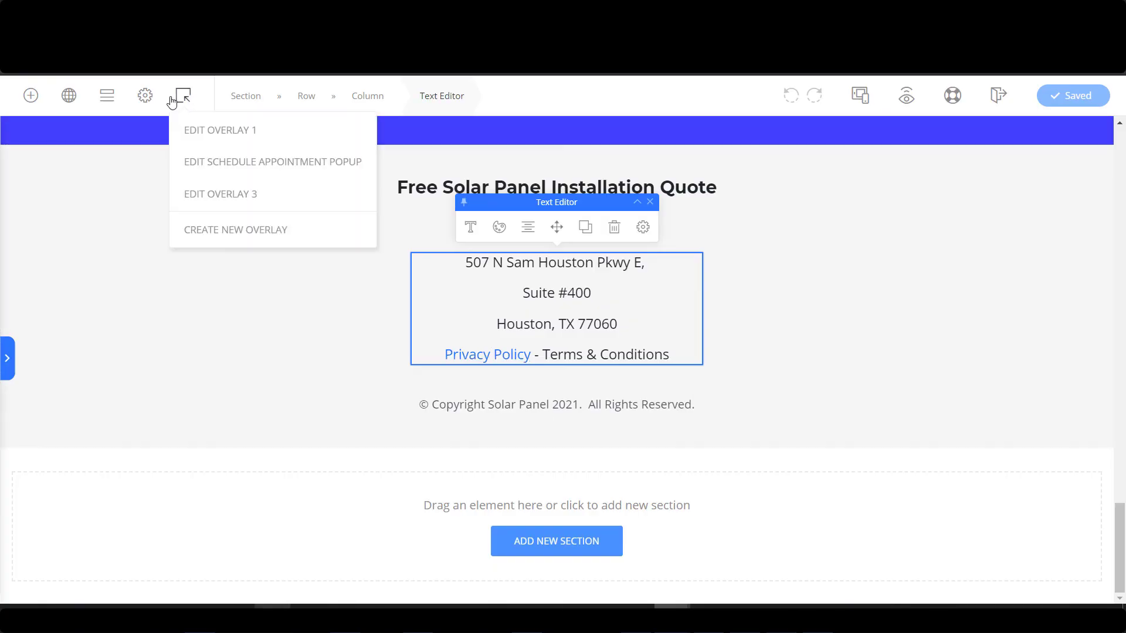
Rename Overlay 3 to 'Privacy Policy' and change its shortcode slug to 'privacy-policy'.
left_click(264, 198)
triple_click(104, 262)
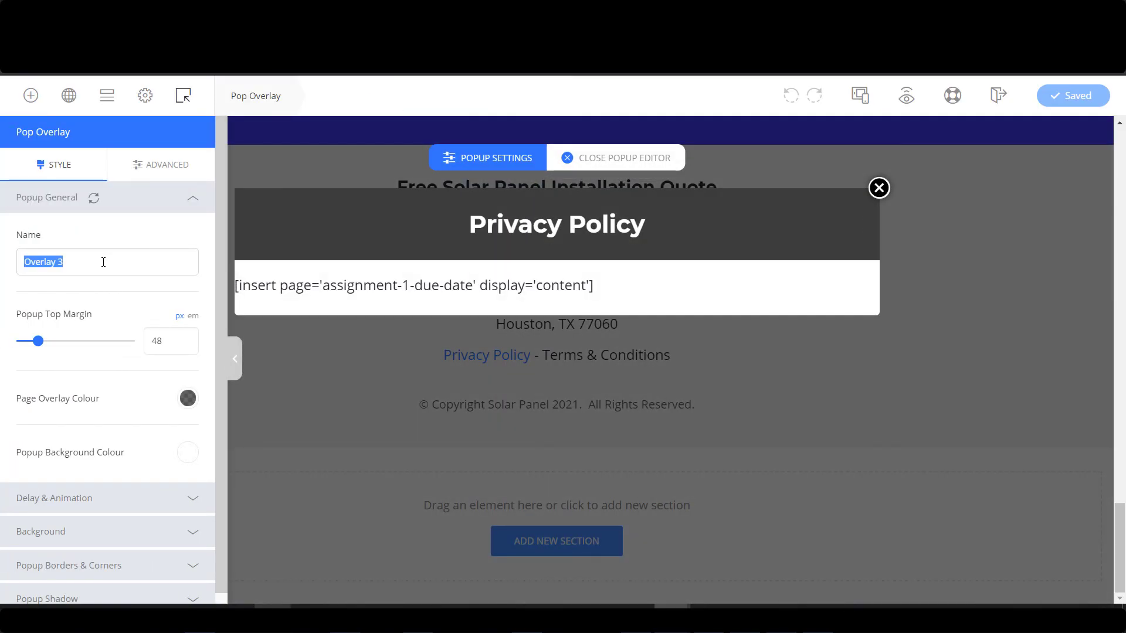
type("Privacy Policy")
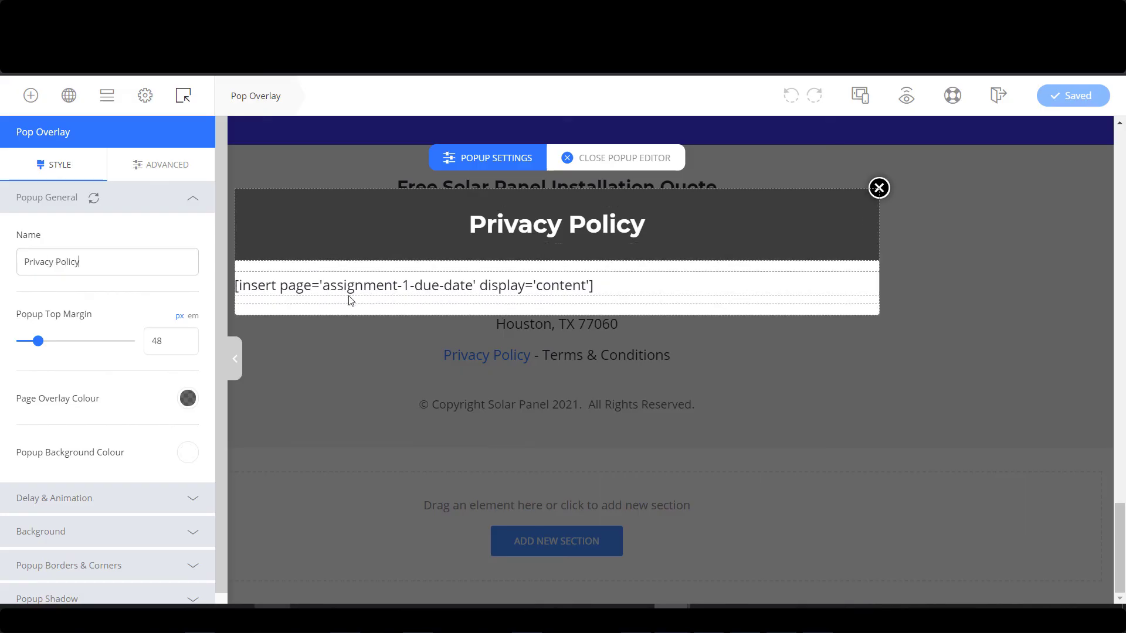
left_click_drag(323, 285, 354, 286)
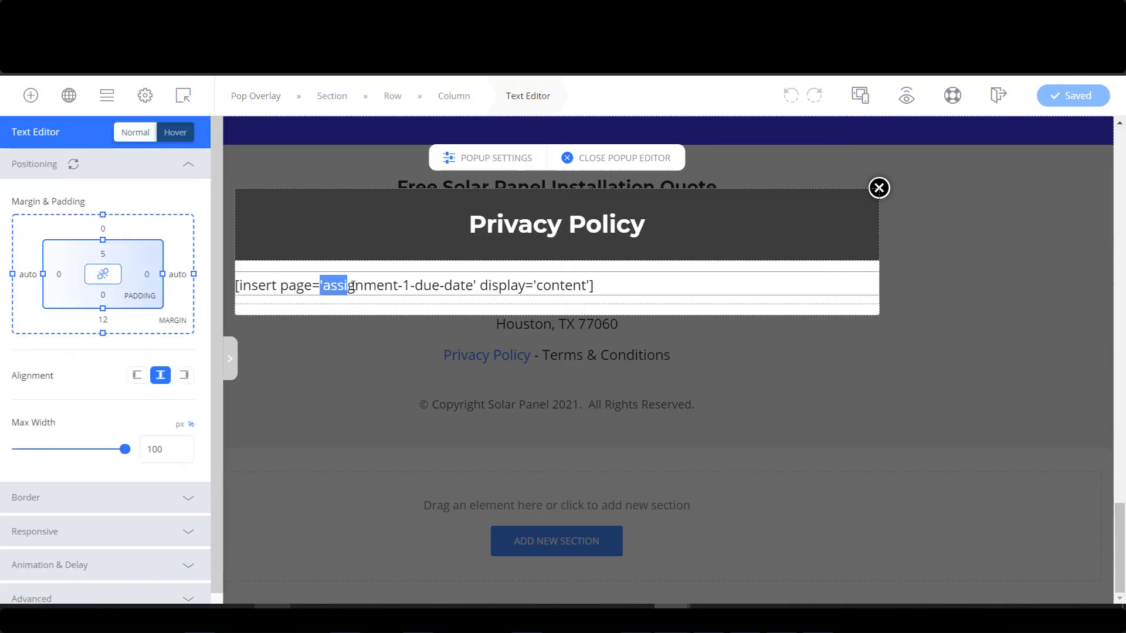
left_click(412, 287)
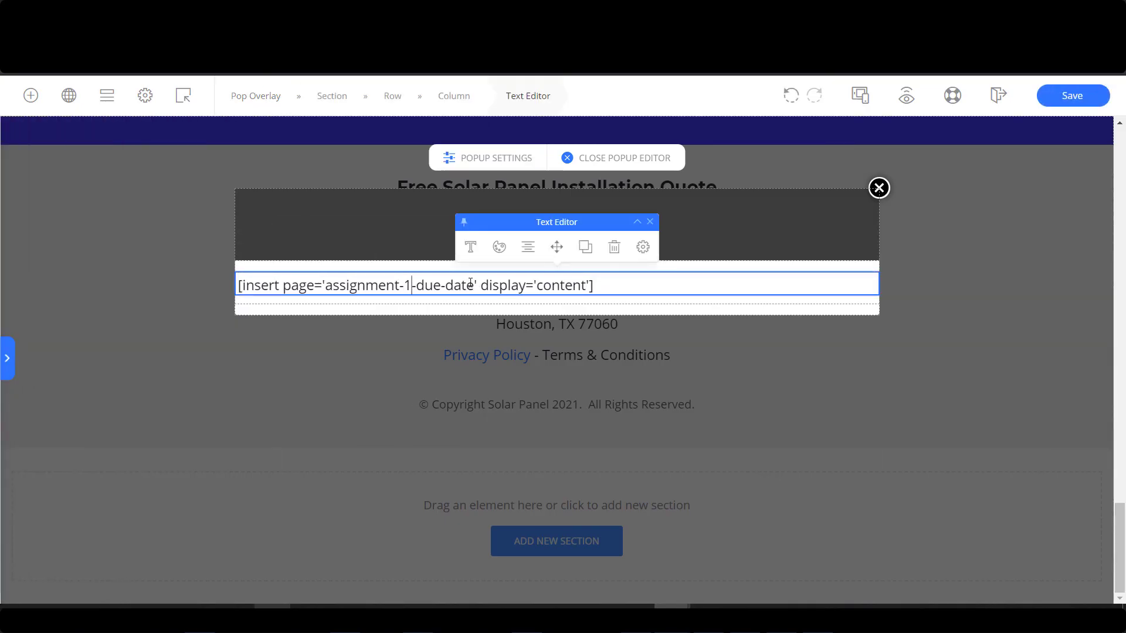
left_click_drag(472, 283, 327, 285)
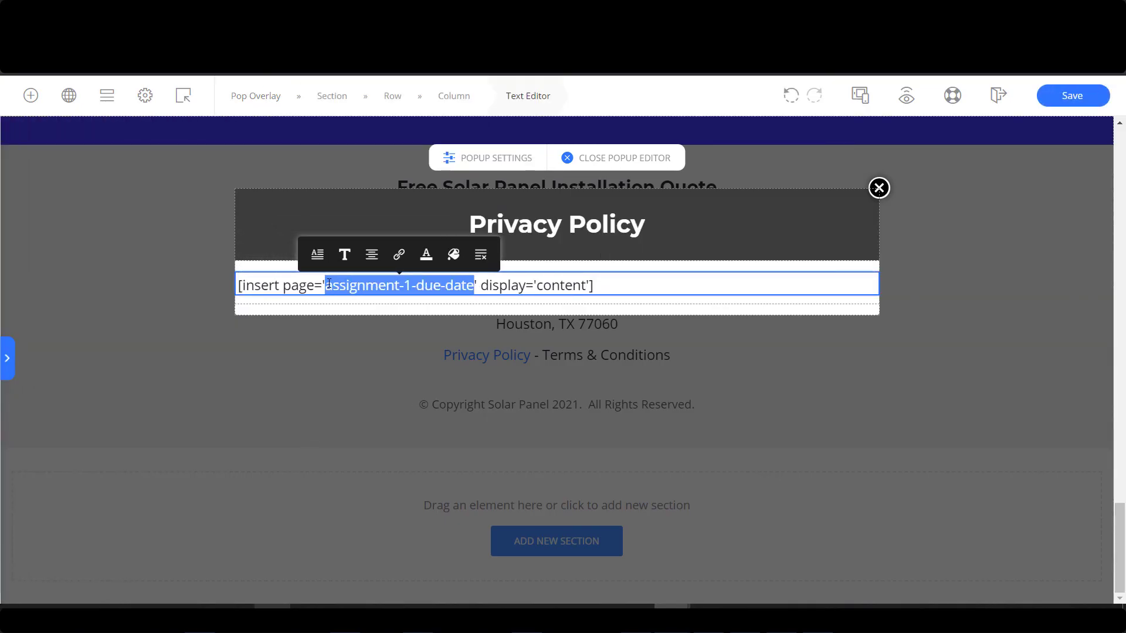
type("privacy-poli")
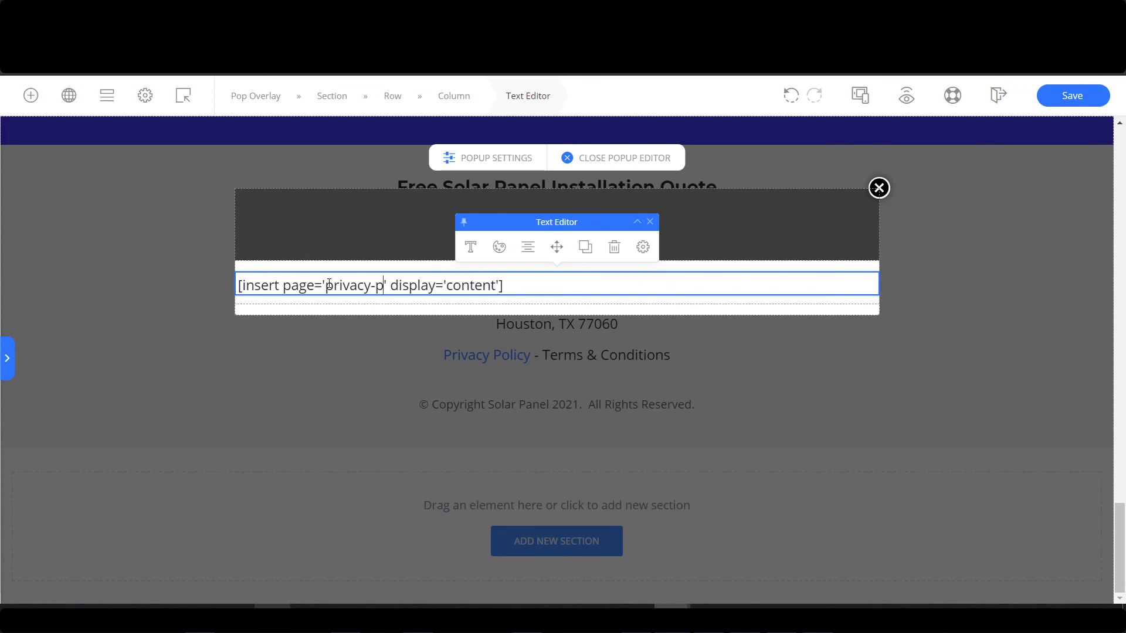
type("cy")
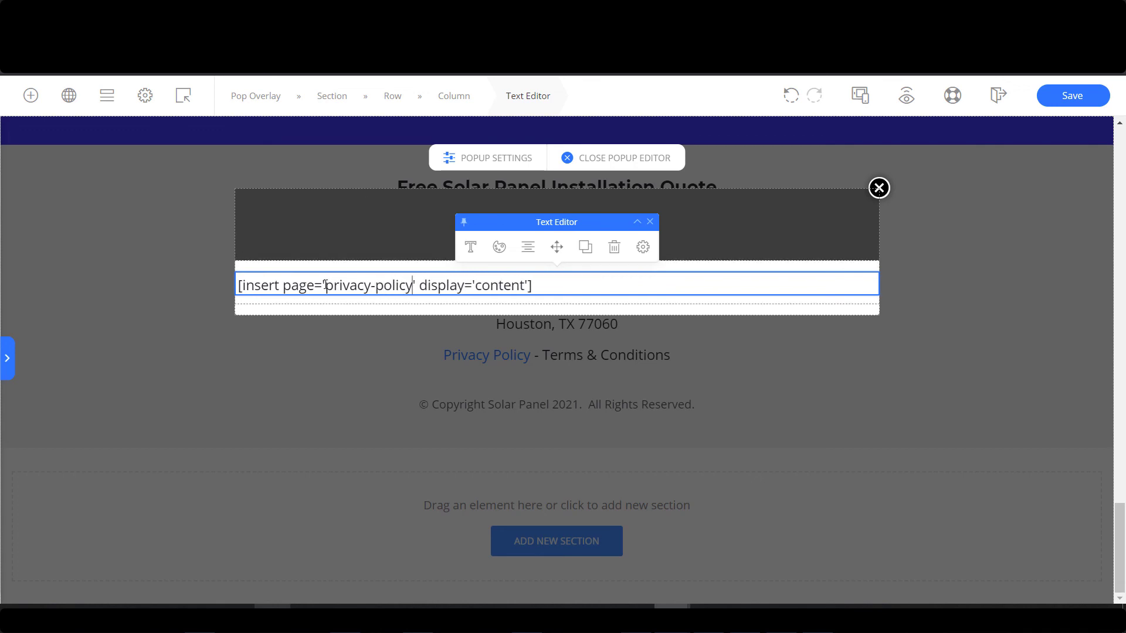
left_click_drag(366, 288, 413, 285)
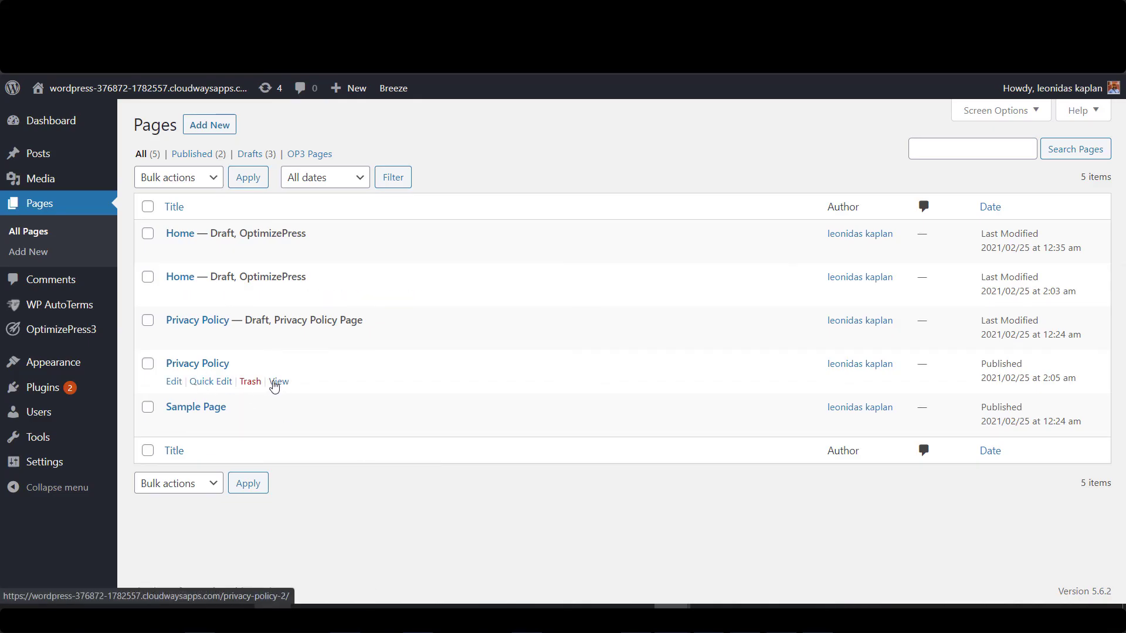
View the published Privacy Policy page in a new tab to check its slug.
right_click(277, 384)
left_click(356, 150)
key("ctrl+Tab")
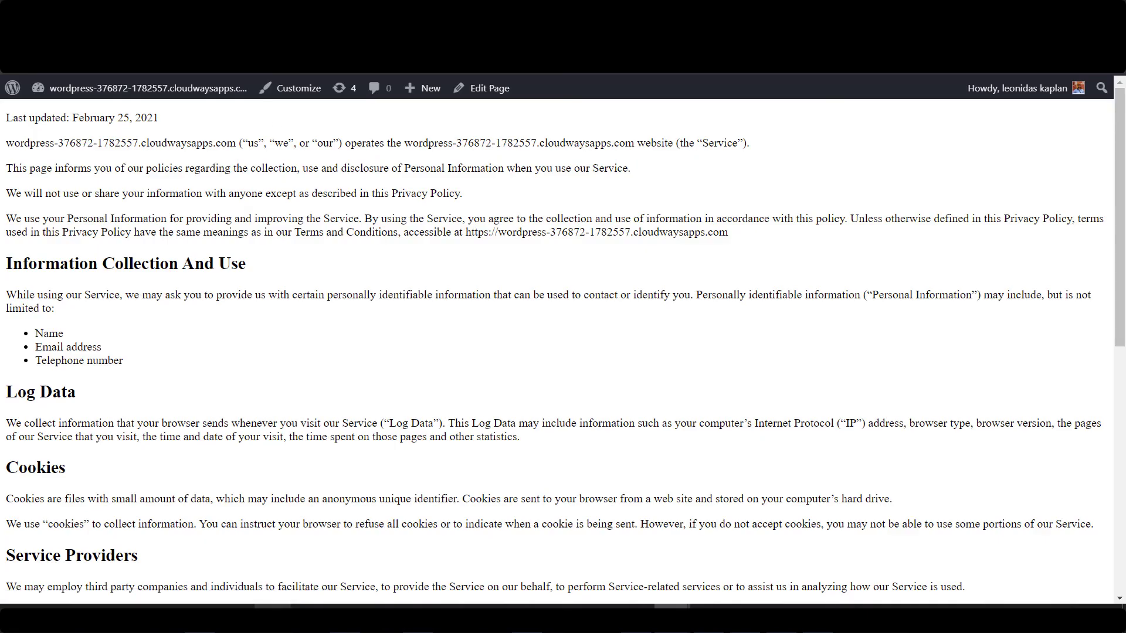
key("ctrl+shift+Tab")
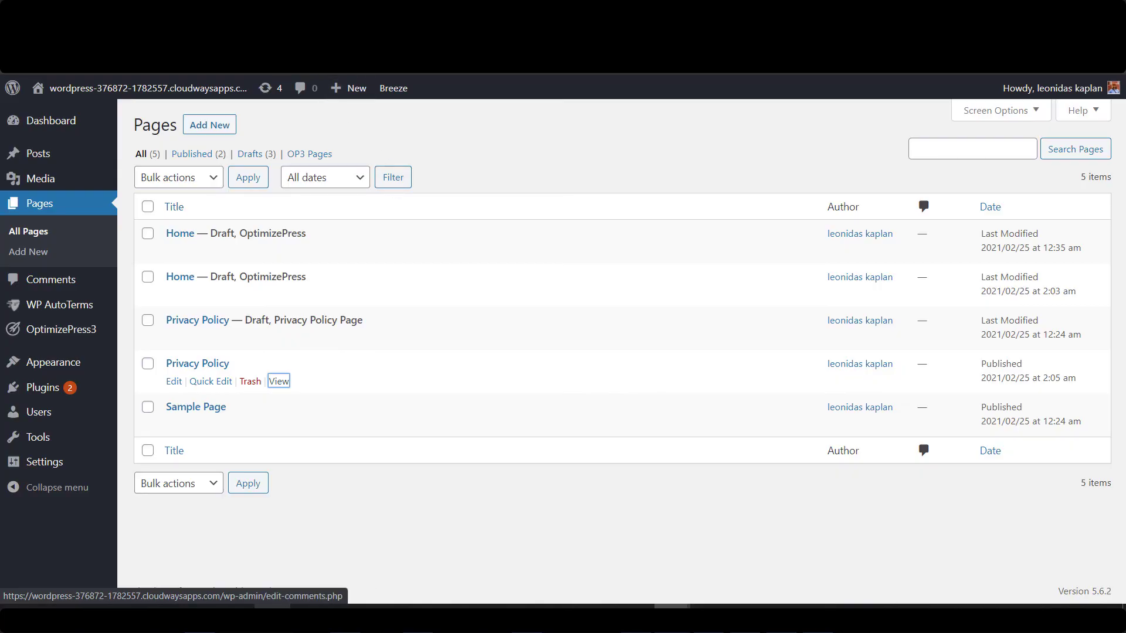
key("ctrl+Tab")
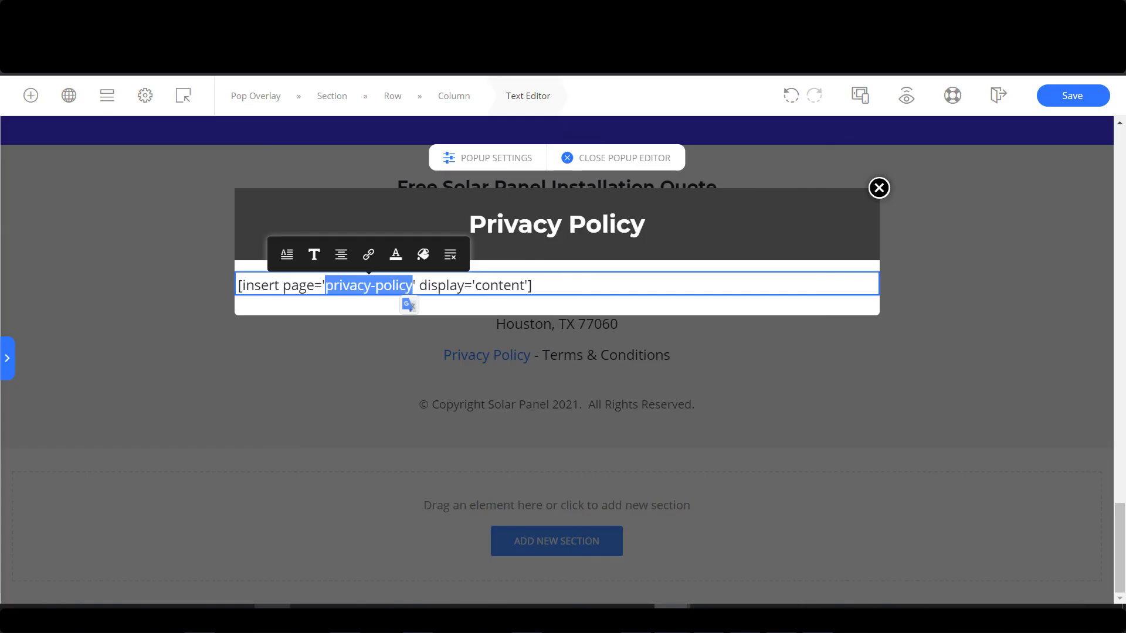
Change the shortcode slug to 'privacy-policy-2' and save the page.
left_click(414, 286)
type("-2")
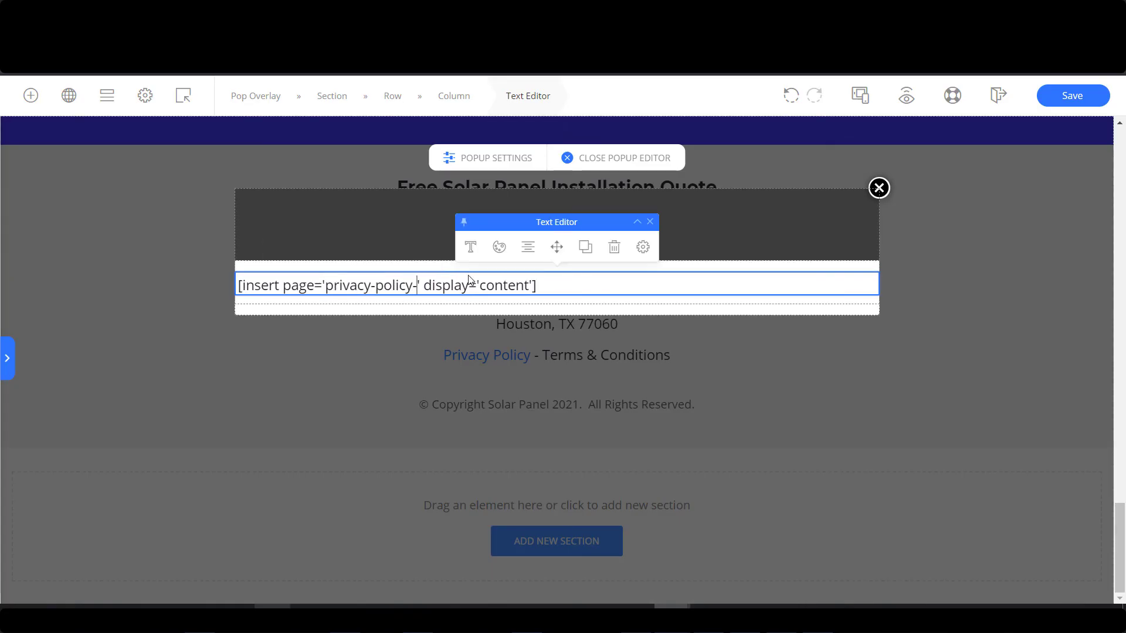
left_click(1081, 103)
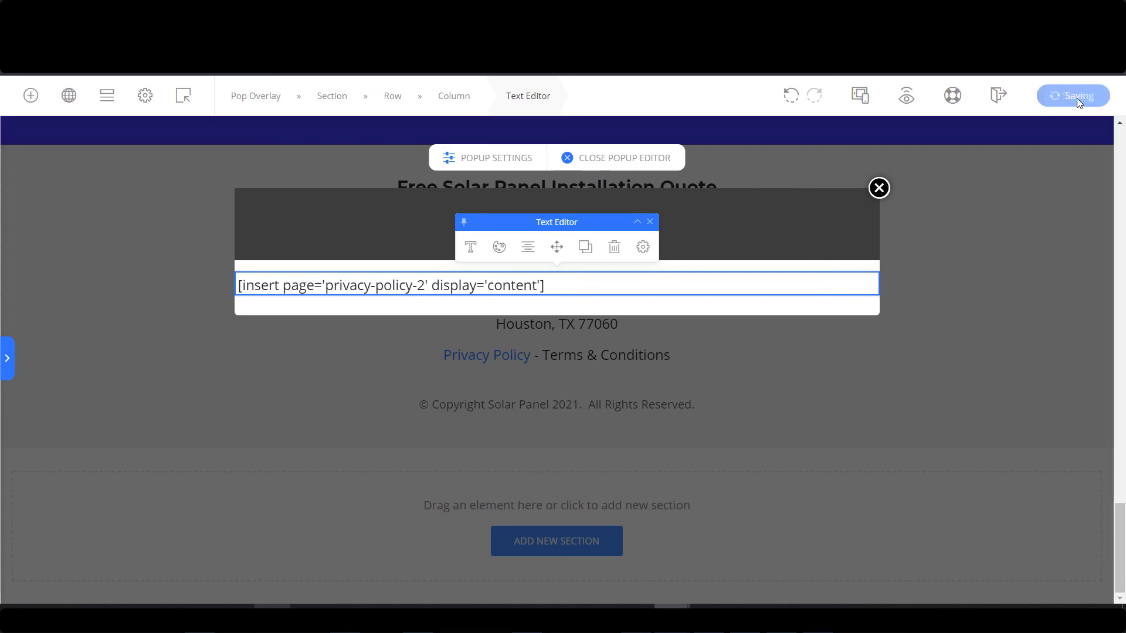
left_click(906, 97)
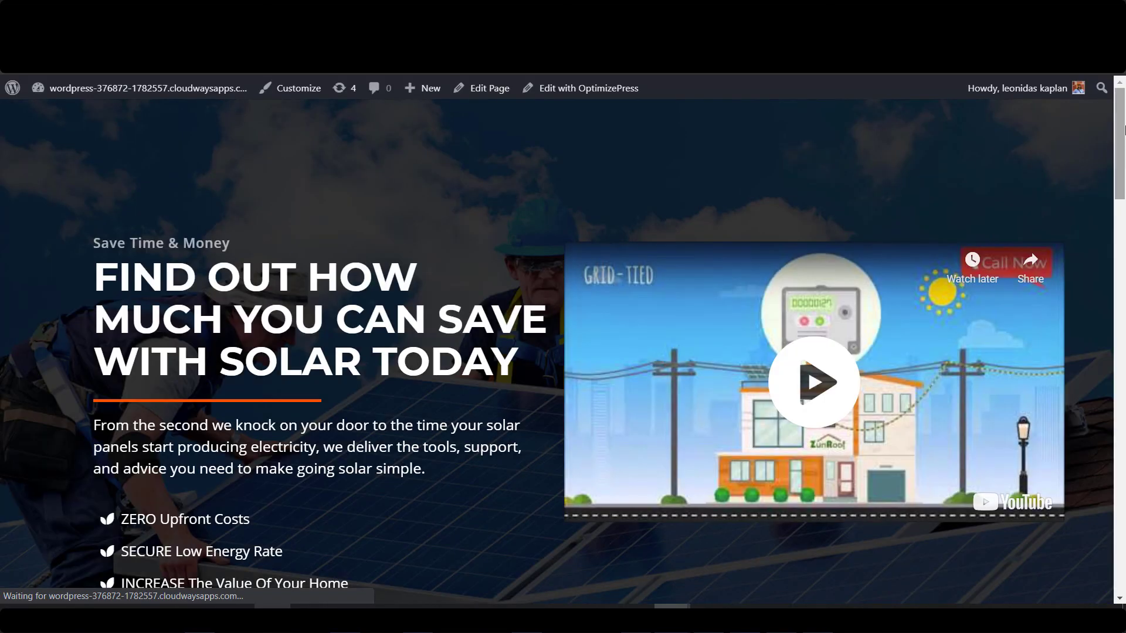
left_click_drag(1124, 129, 1098, 516)
left_click(494, 513)
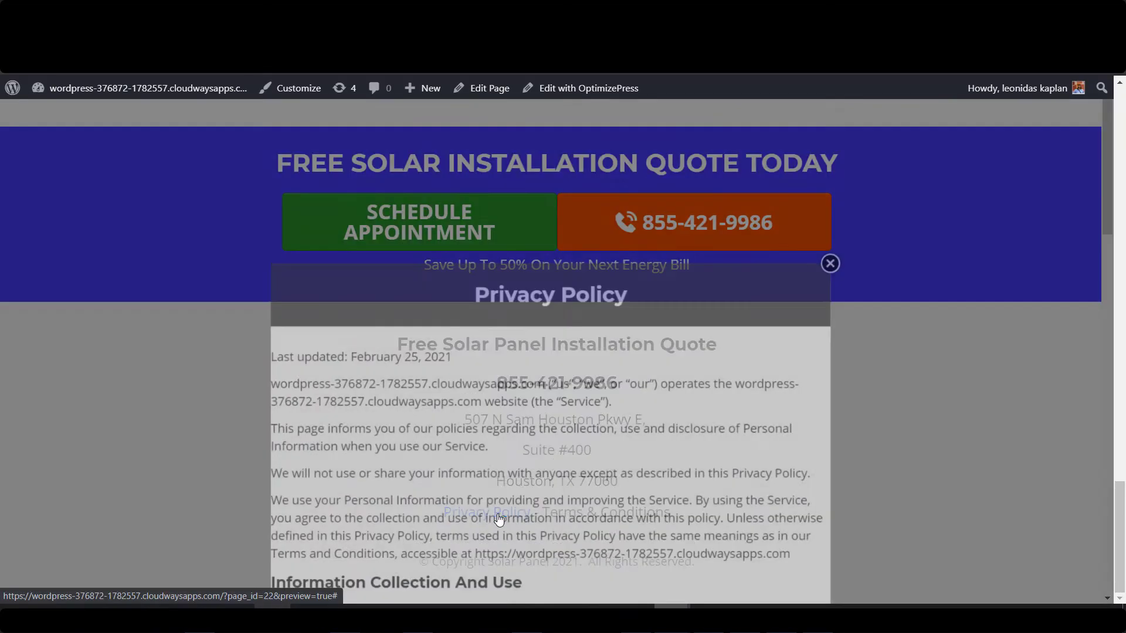
scroll(580, 275, "down", 13)
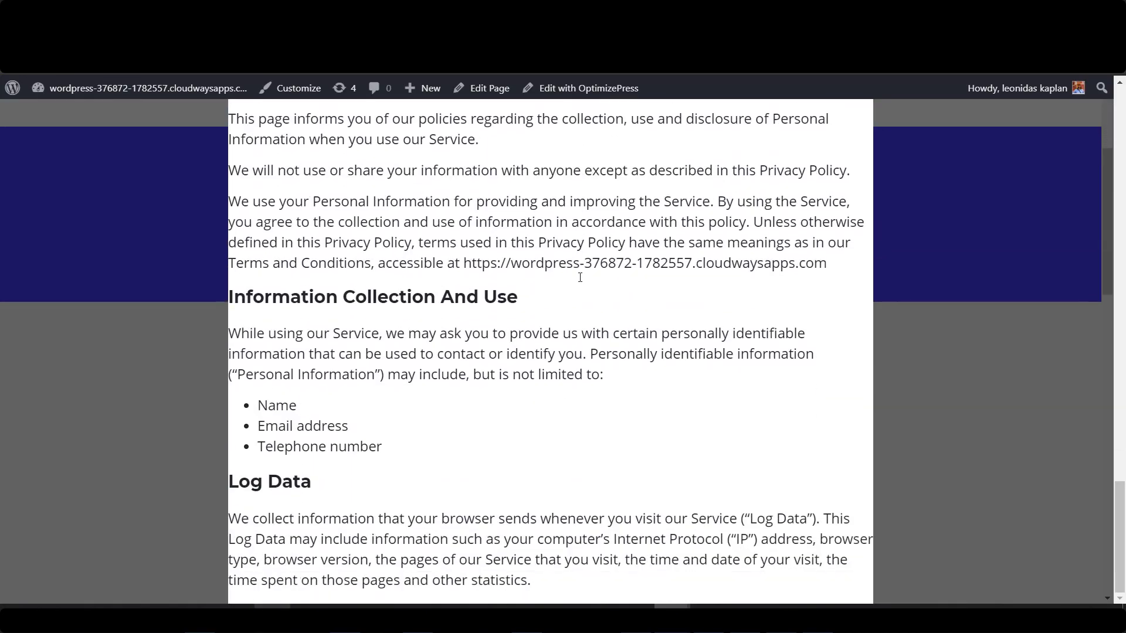
scroll(582, 289, "down", 9)
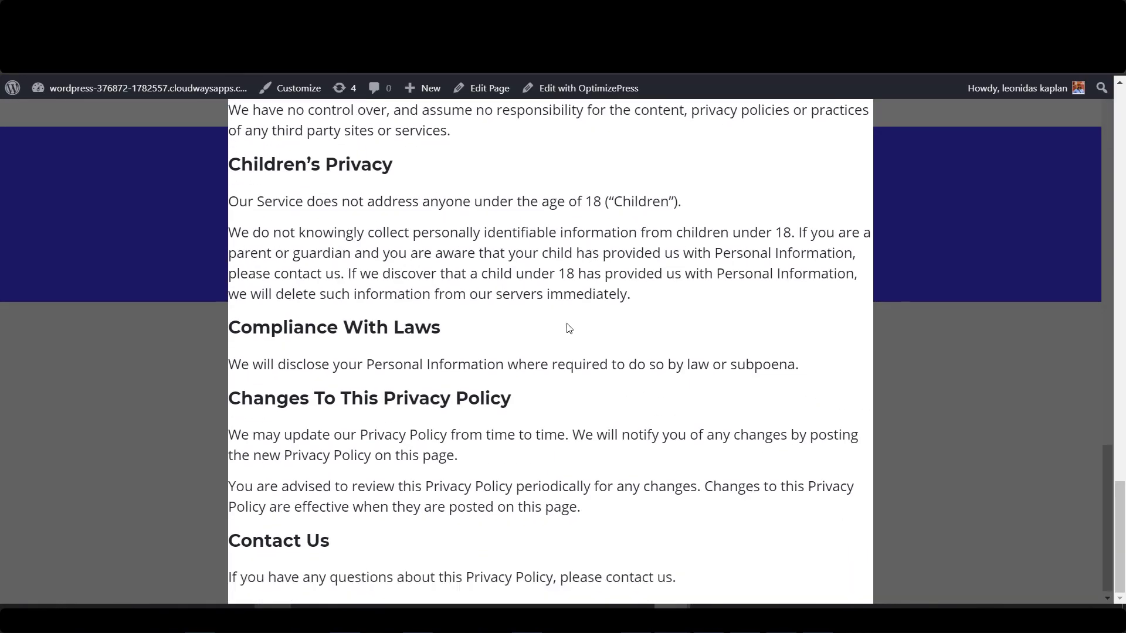
scroll(451, 459, "up", 11)
scroll(451, 458, "up", 10)
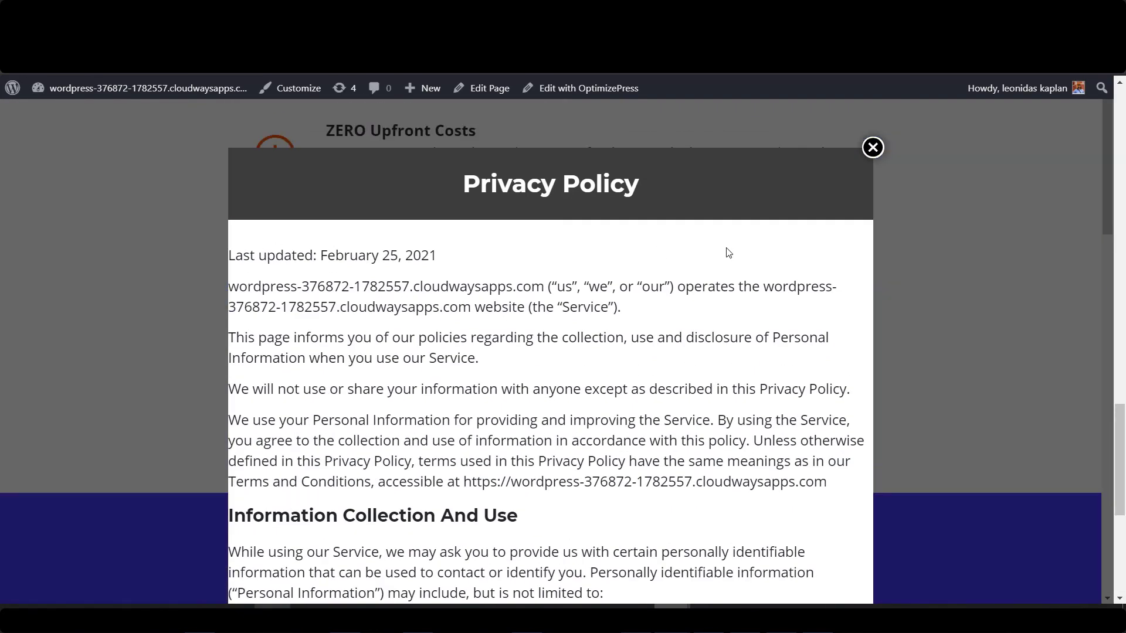
left_click(873, 147)
scroll(363, 226, "down", 6)
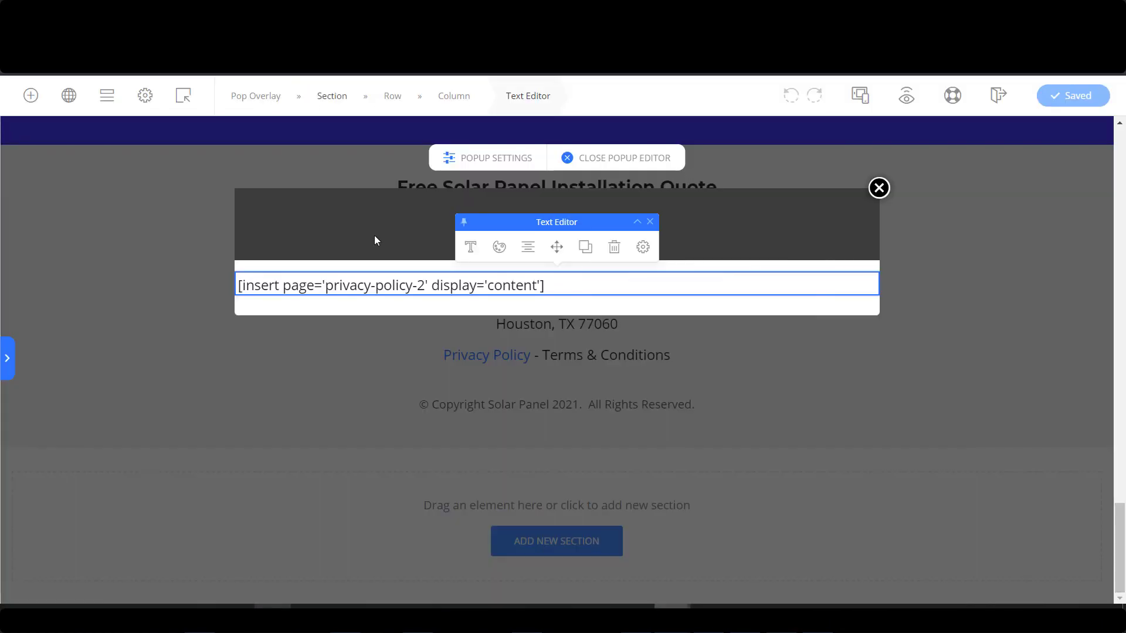
Cap the shortcode text block's max width at 839 px and save the page.
left_click(643, 247)
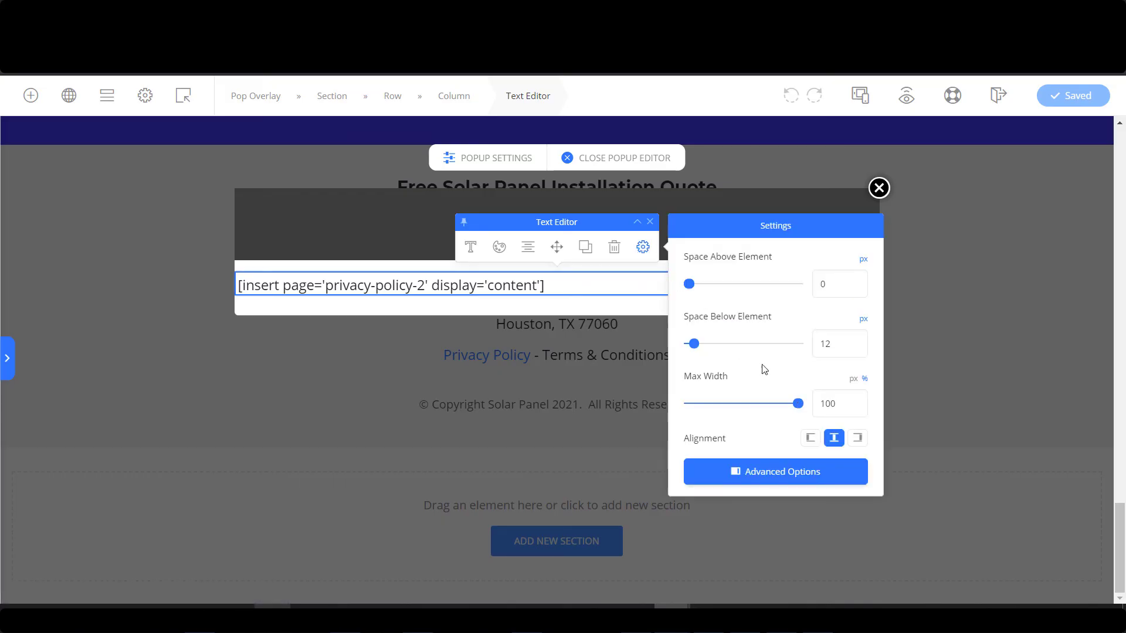
left_click(783, 475)
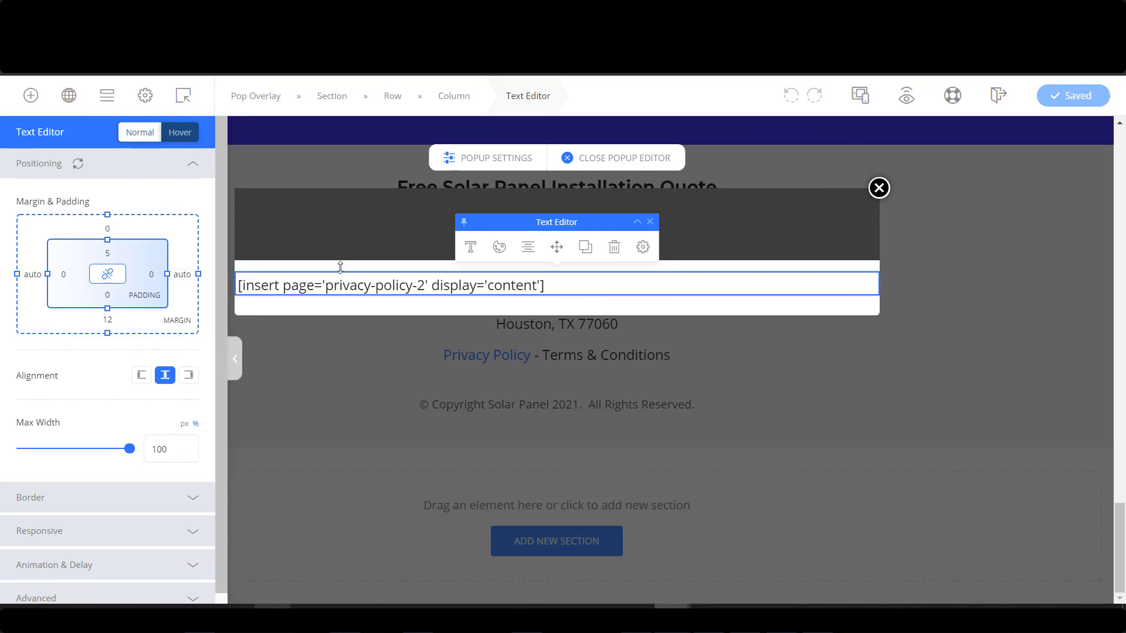
left_click(642, 248)
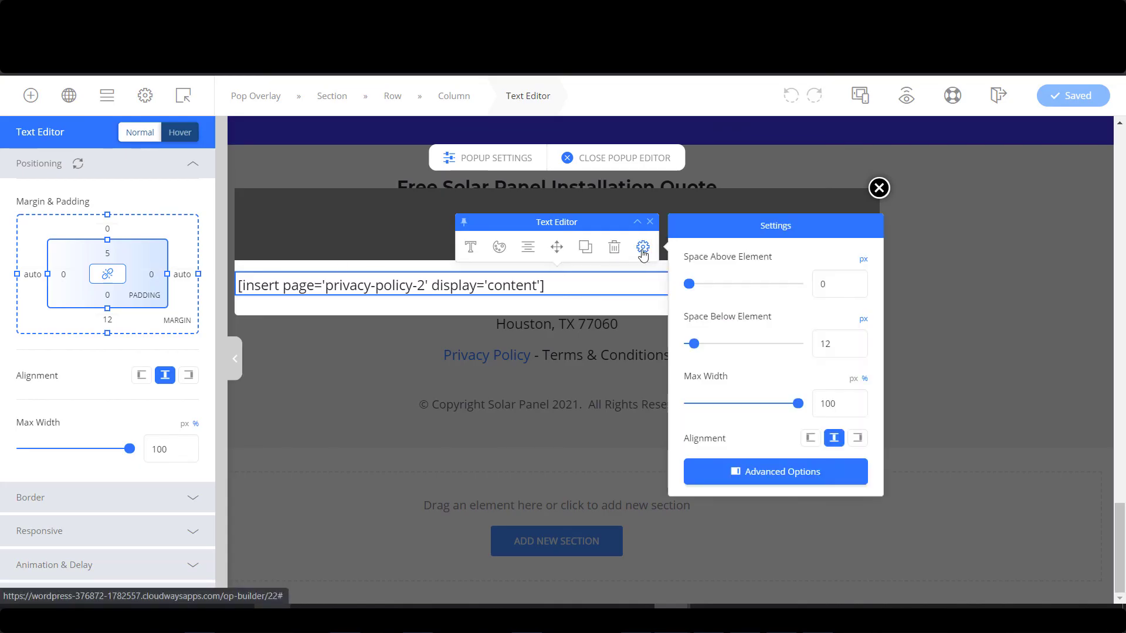
left_click(853, 379)
left_click_drag(737, 408, 736, 406)
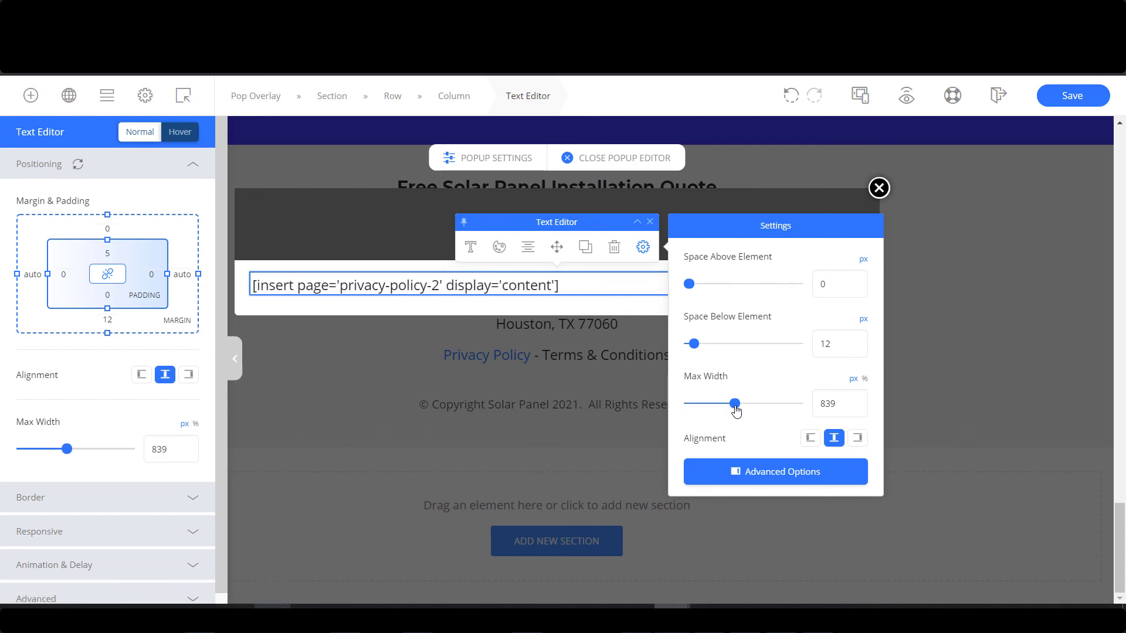
left_click(1059, 96)
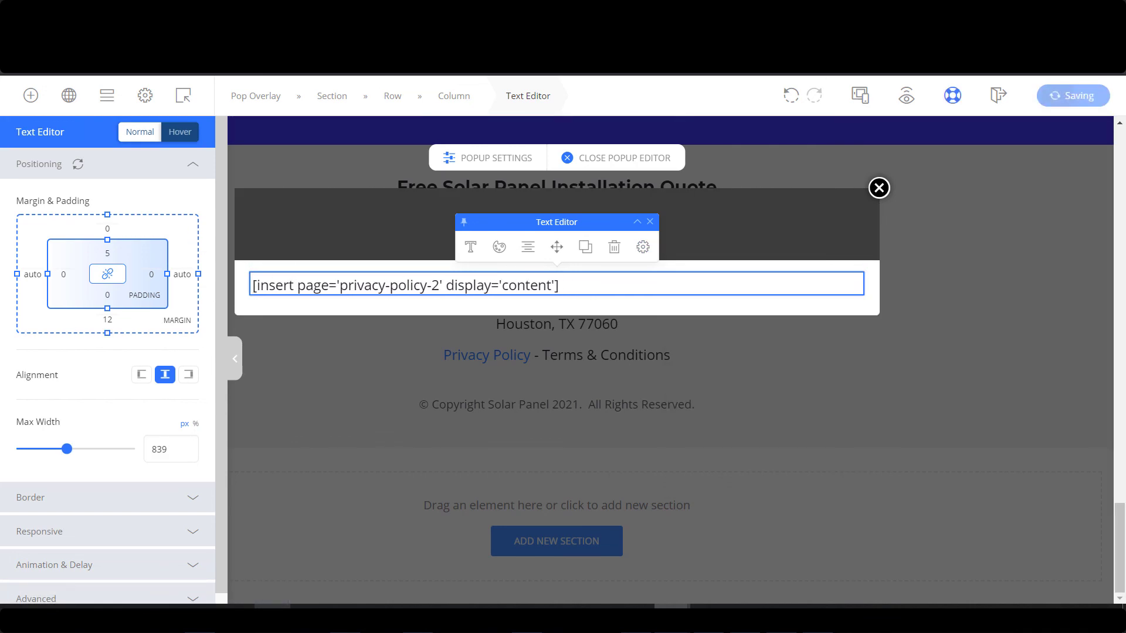
Preview the page and confirm the footer Privacy Policy popup opens and closes.
left_click(908, 100)
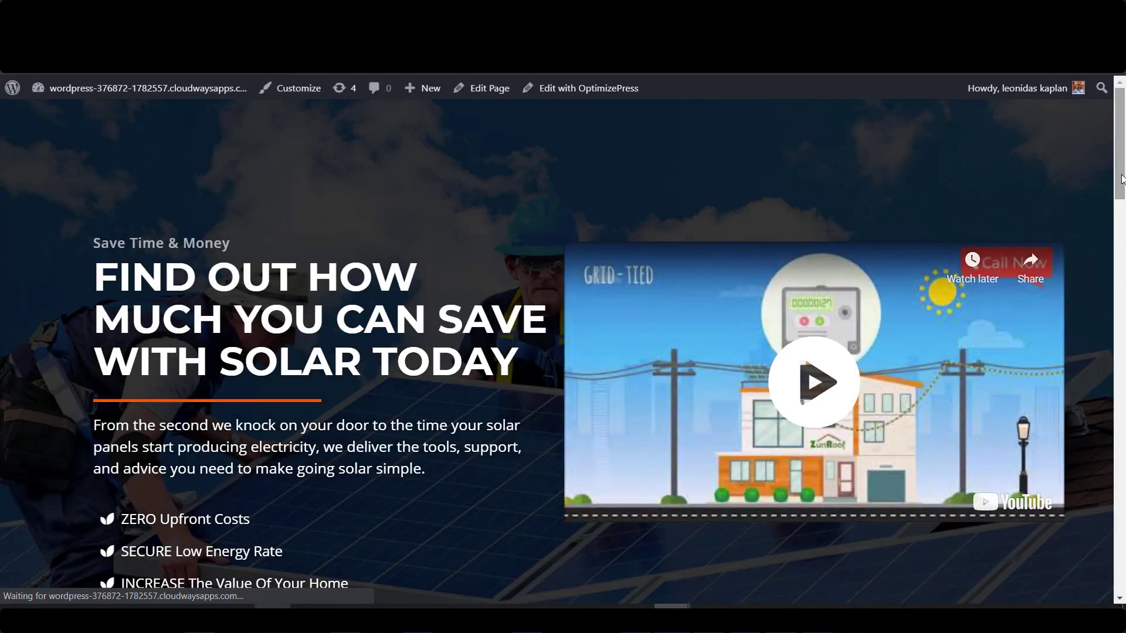
left_click_drag(1119, 175, 1115, 586)
left_click(469, 513)
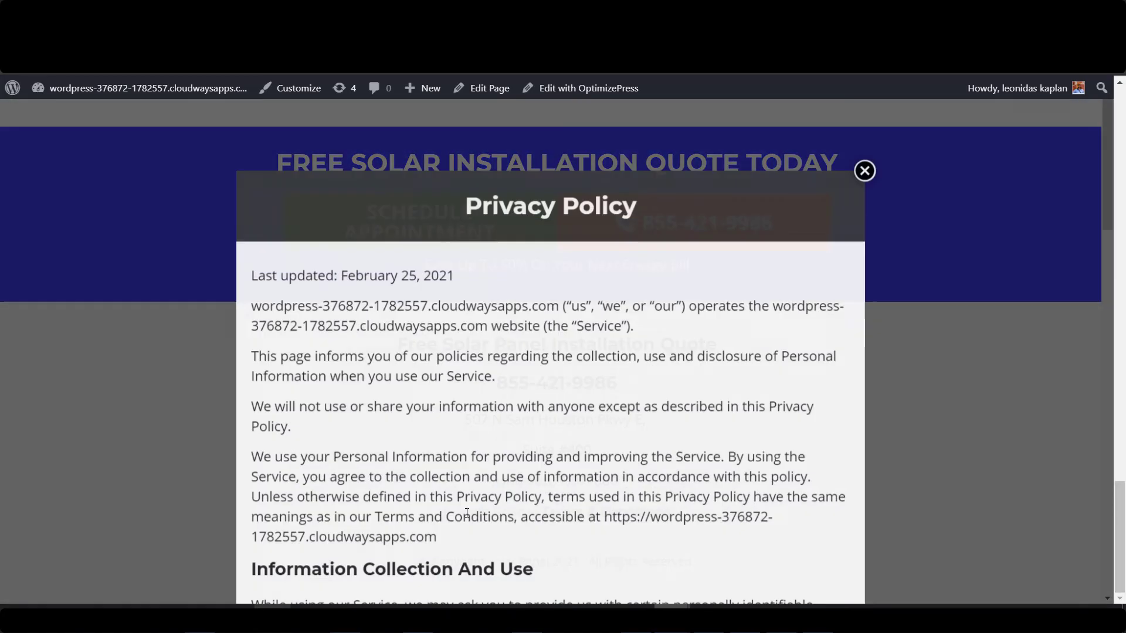
left_click(872, 148)
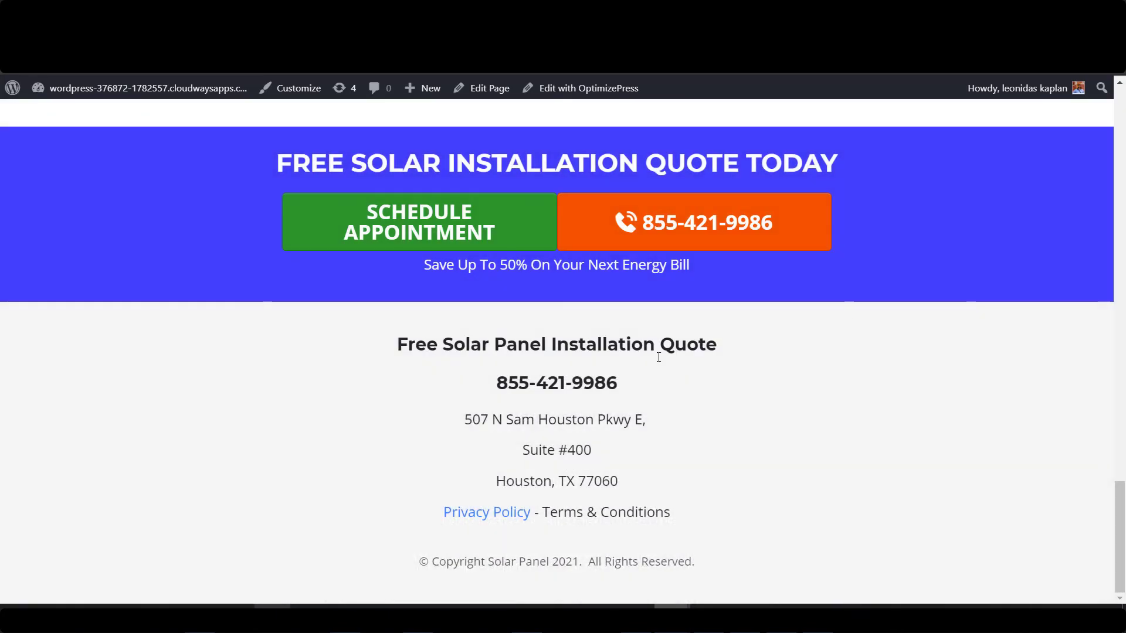
Test the Schedule Appointment popup, then select the Terms & Conditions footer text.
scroll(658, 355, "up", 1)
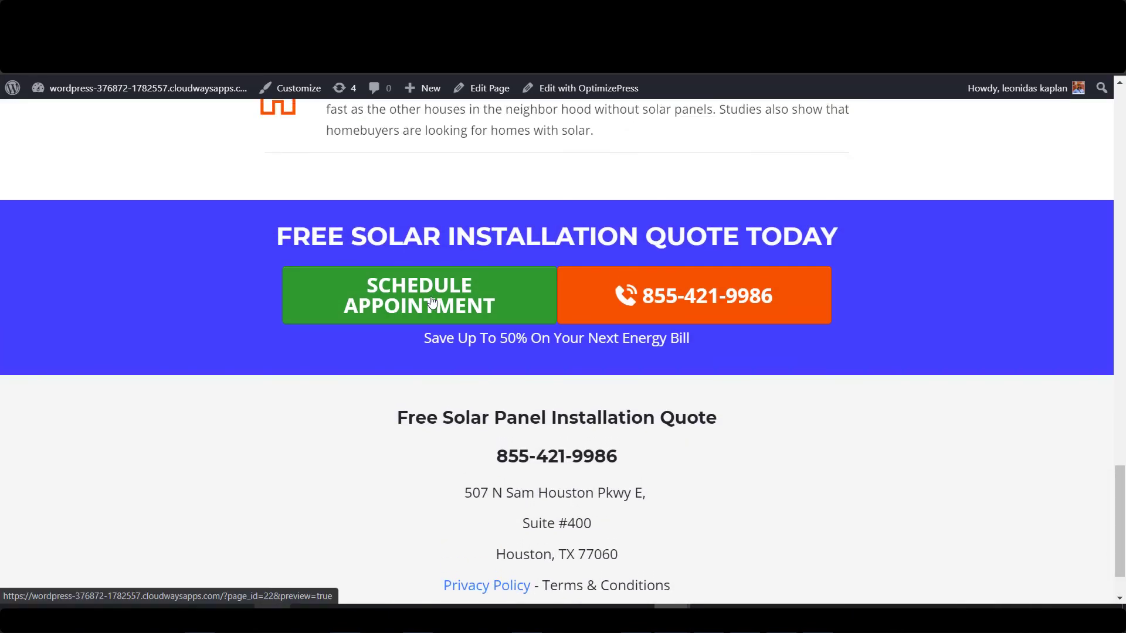
left_click(432, 301)
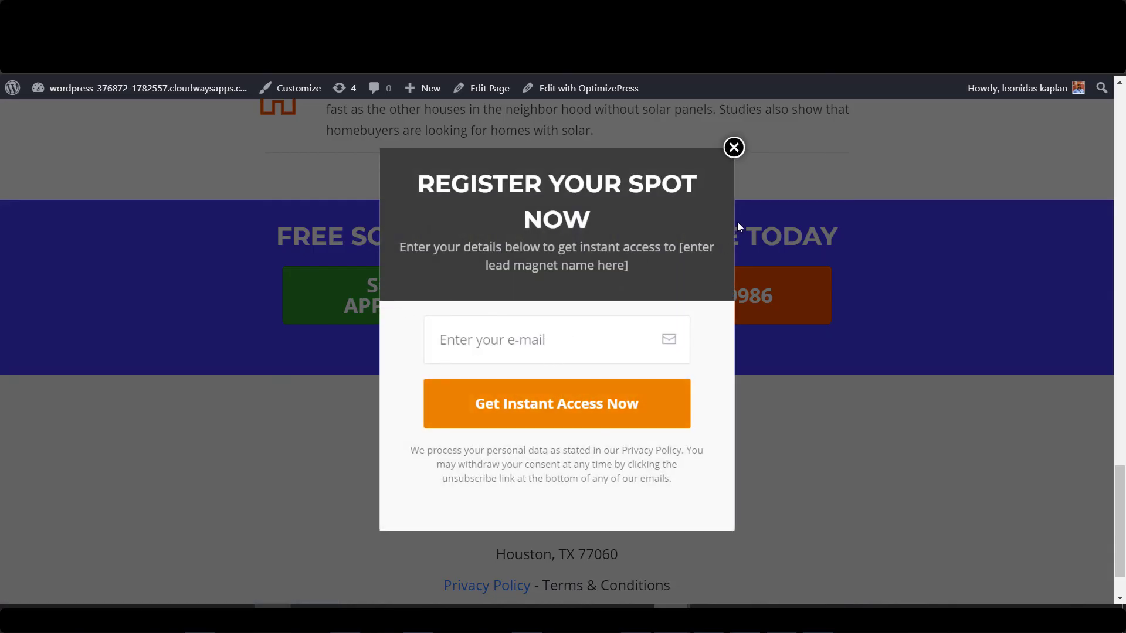
left_click(733, 147)
mouse_move(1120, 516)
left_mouse_down()
mouse_move(1123, 158)
mouse_move(1122, 531)
left_mouse_up()
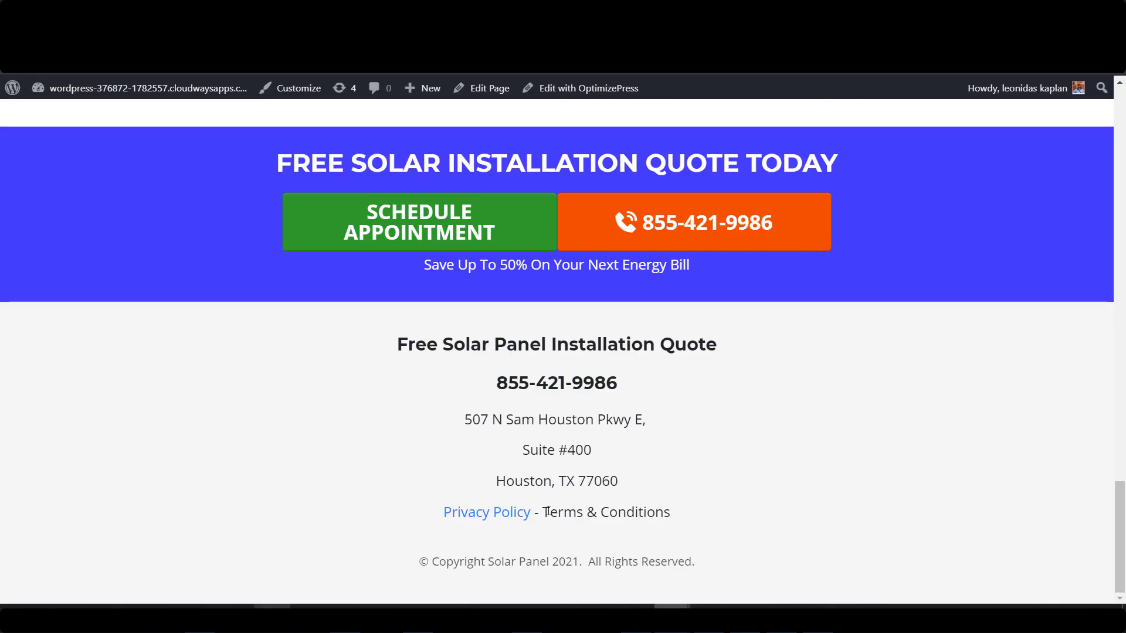
left_click_drag(559, 511, 670, 513)
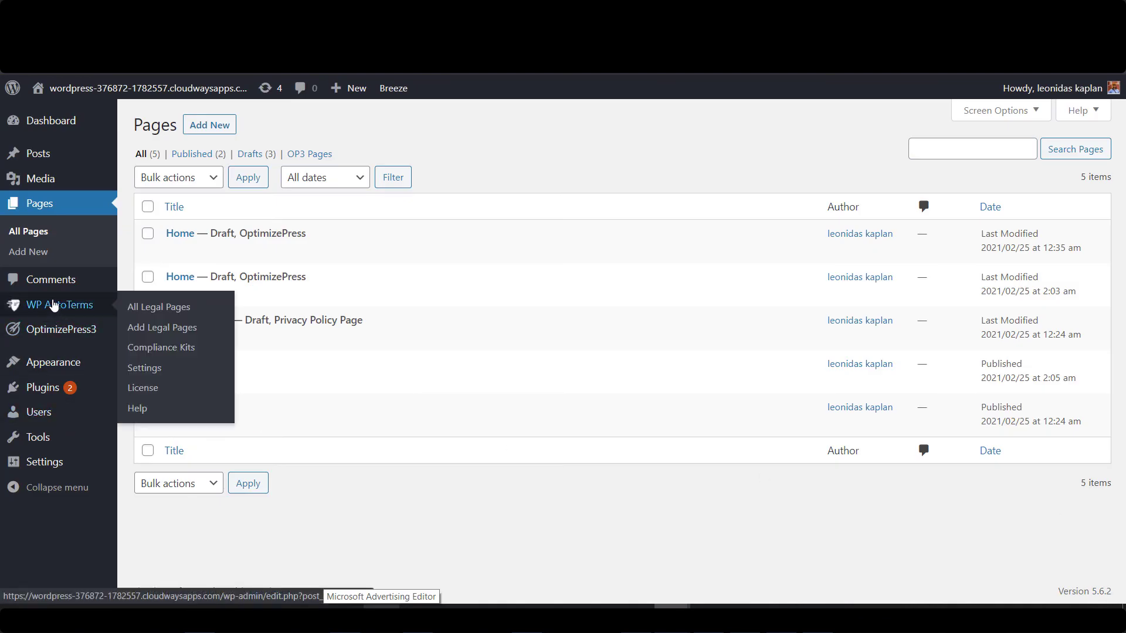
Start a new Terms and Conditions page from WP AutoTerms' Add Legal Pages.
mouse_move(73, 311)
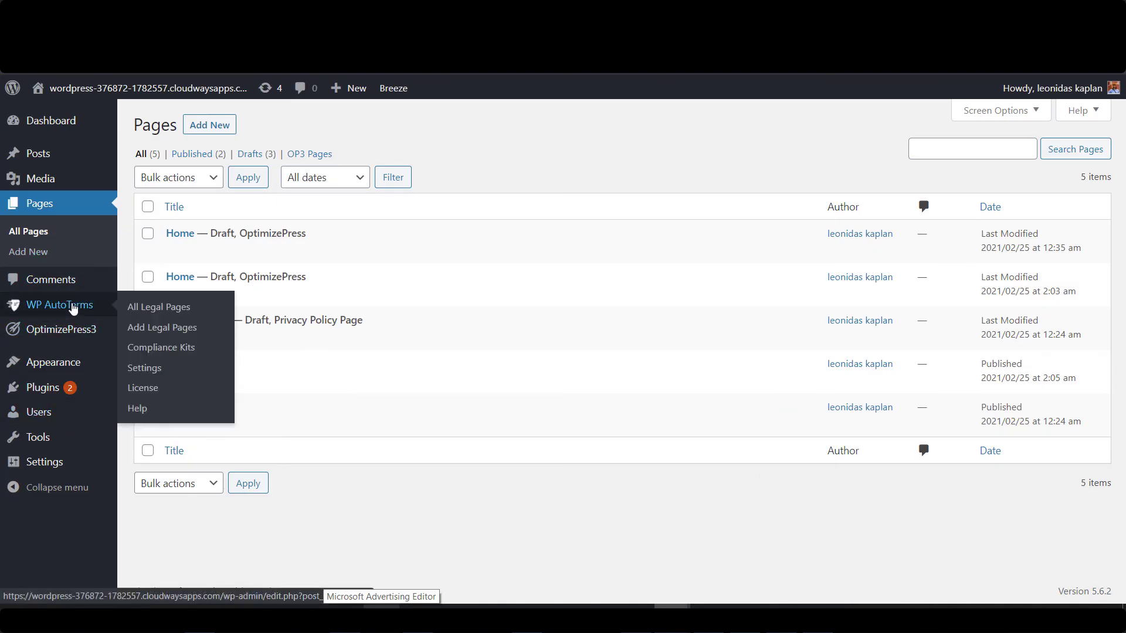
left_click(163, 333)
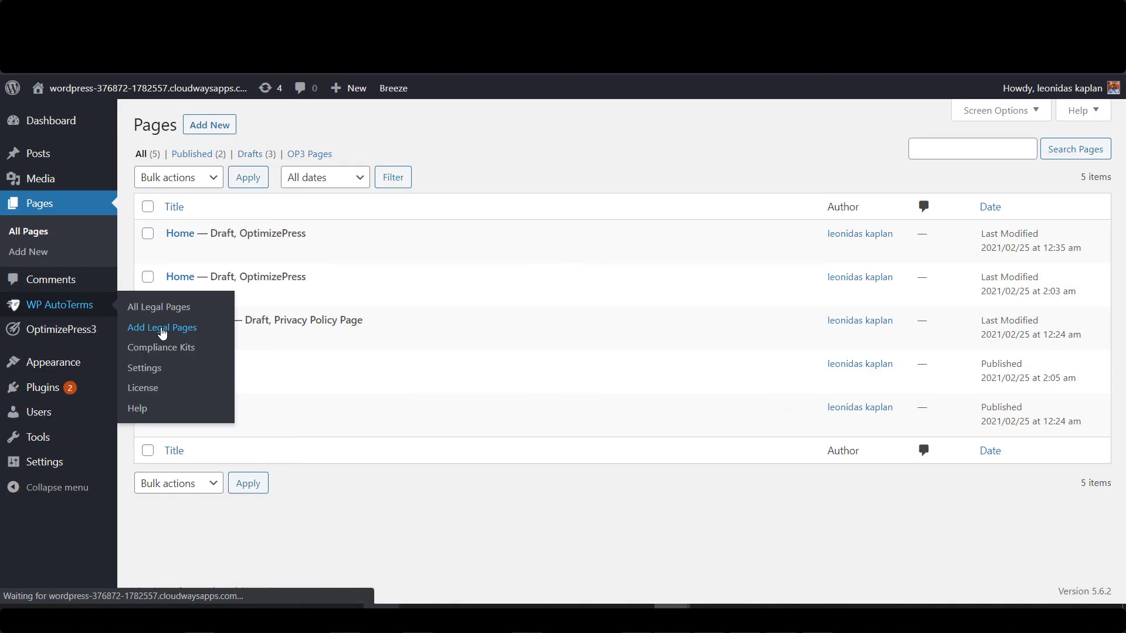
scroll(502, 305, "down", 4)
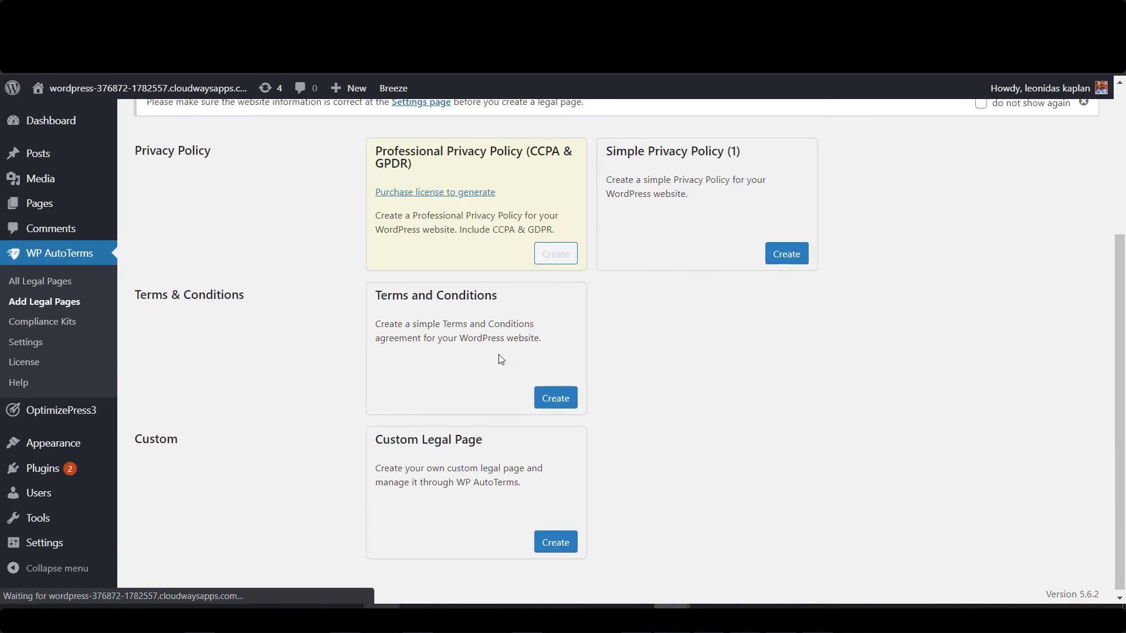
left_click(552, 401)
scroll(433, 399, "down", 5)
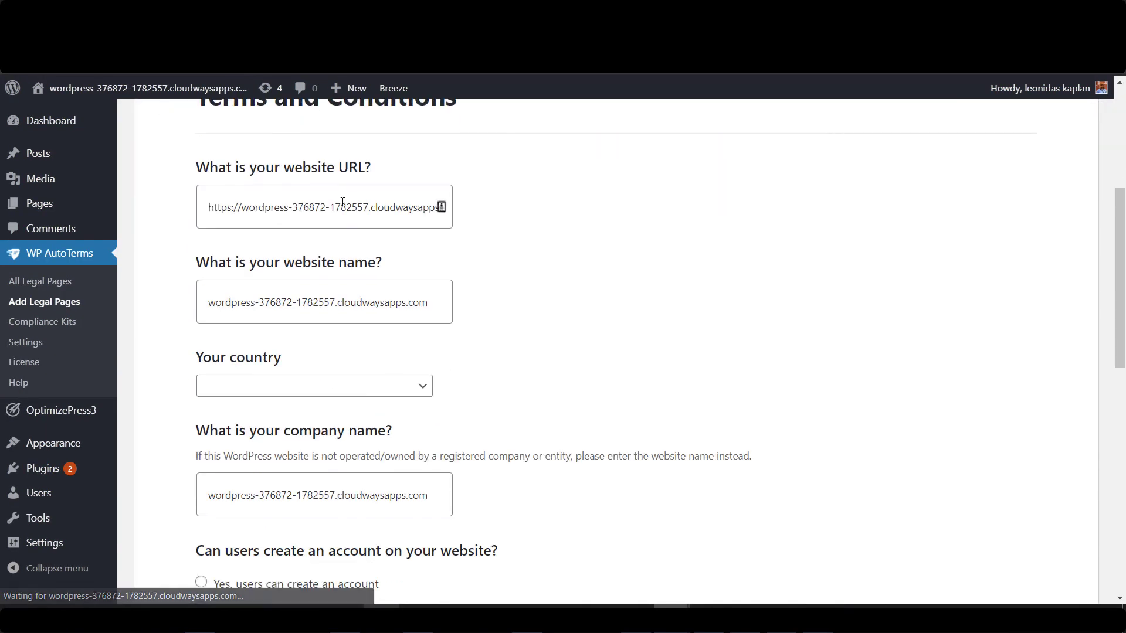
Enter solarpanel-cost.com as both the website URL and the website name.
left_click(345, 202)
key("End")
key("ctrl+a")
key("BackSpace")
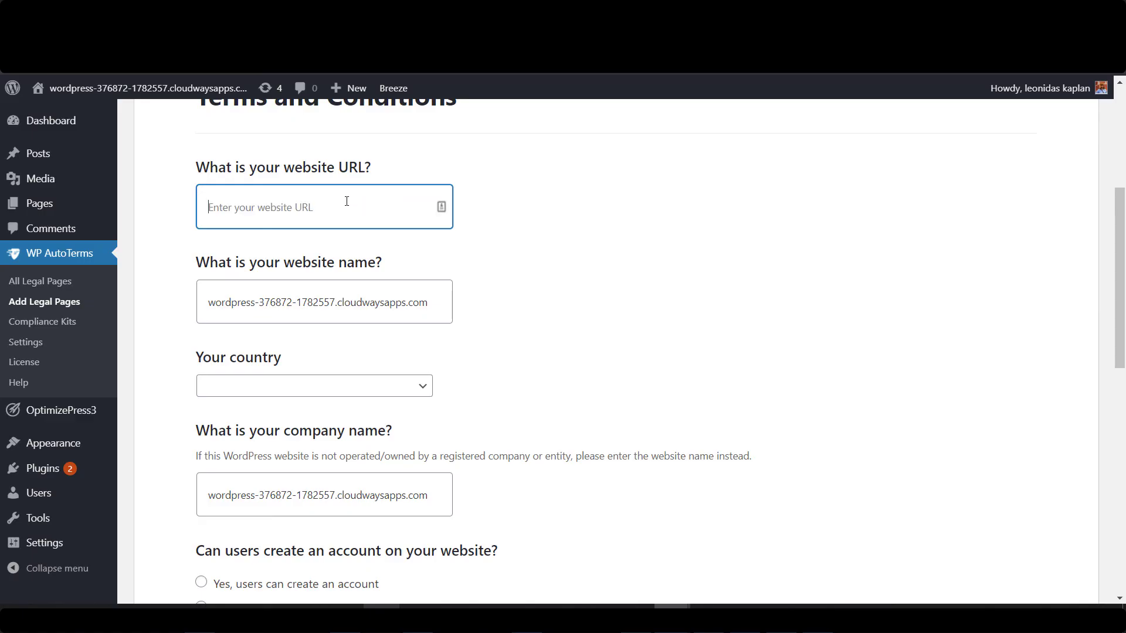
type("s")
key("BackSpace")
type("solpam")
key("ctrl+a")
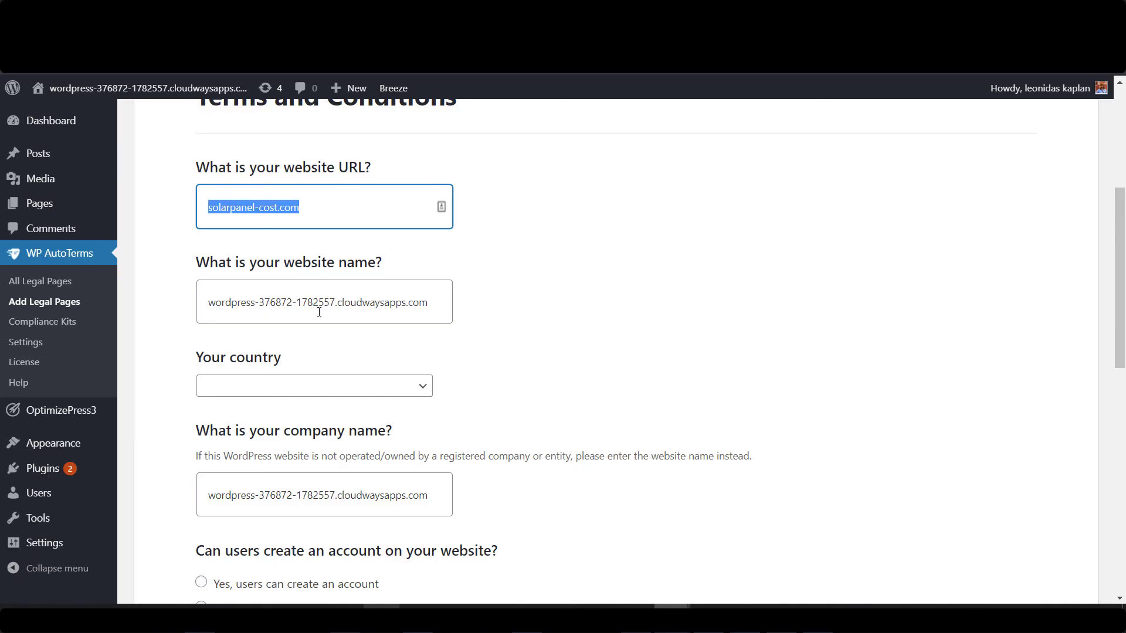
key("ctrl+c")
left_click(319, 312)
key("ctrl+a")
key("ctrl+v")
Set the country to United States and the state to California.
left_click(339, 393)
type("united k")
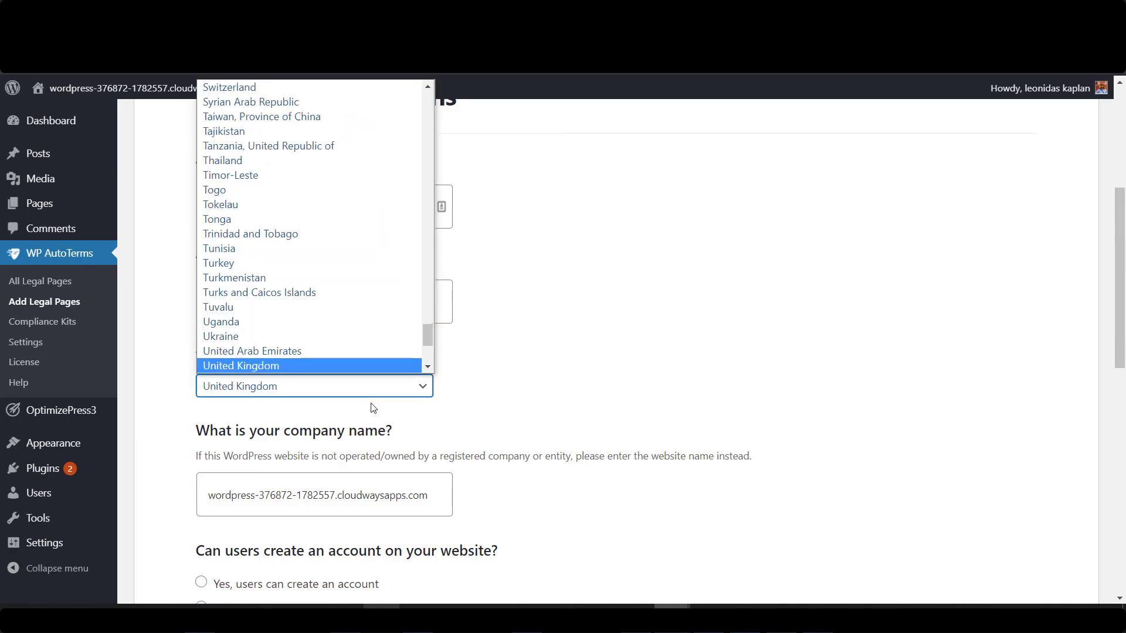
key("Return")
key("Down")
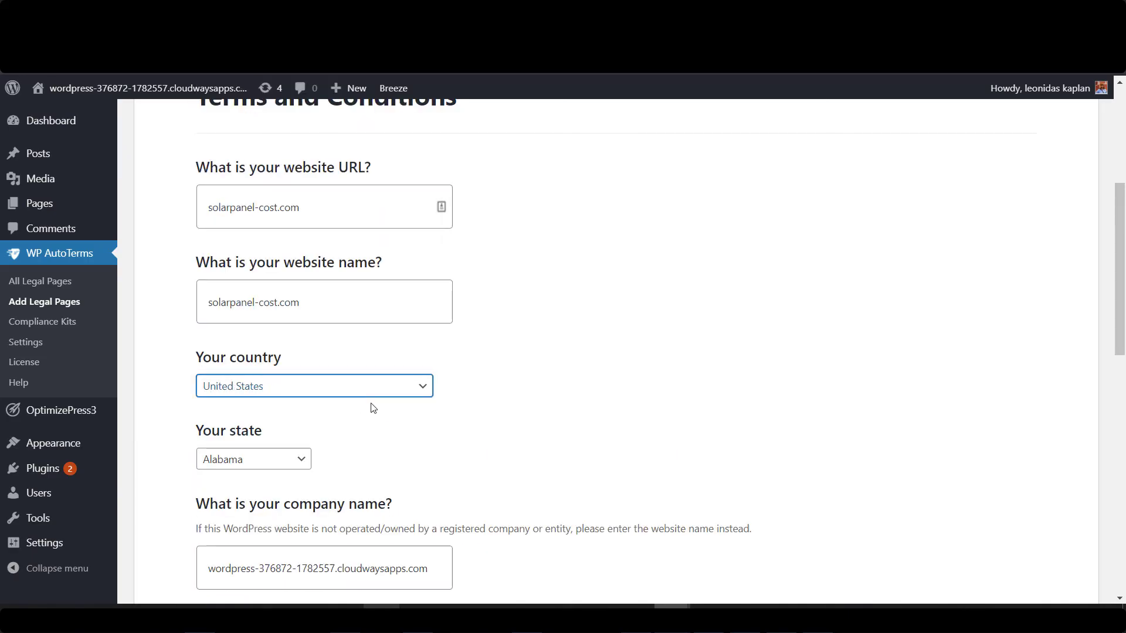
left_click(261, 463)
left_click(255, 225)
Set the company name to solarpanel-cost.com, disallow user accounts, and include a disclaimer.
scroll(590, 302, "down", 3)
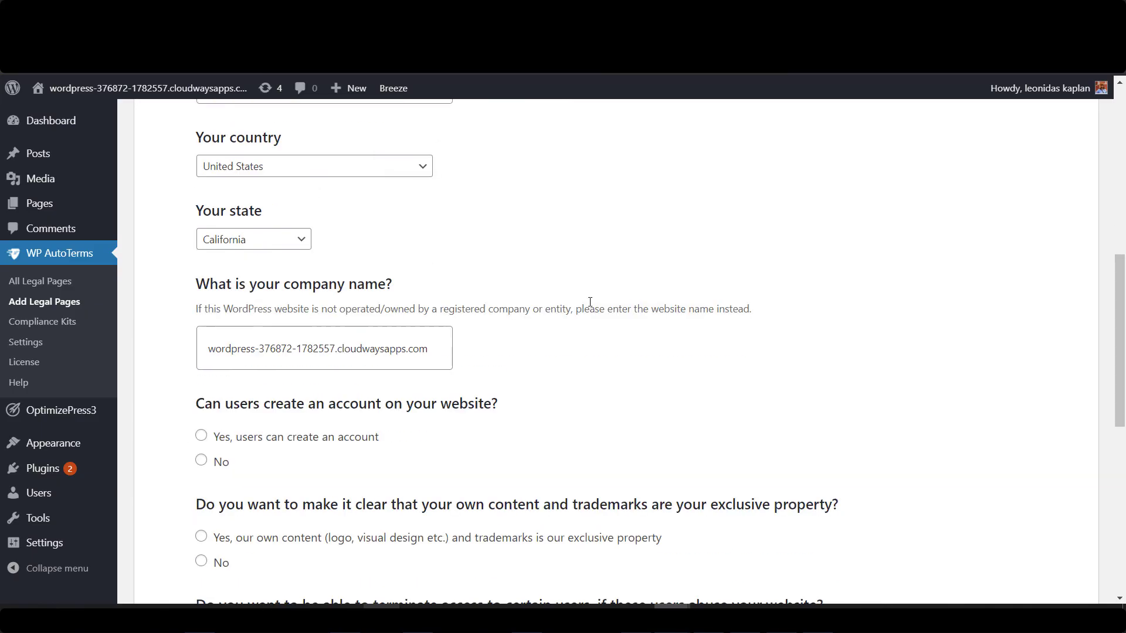
left_click(420, 346)
key("ctrl+a")
key("ctrl+v")
left_click(200, 461)
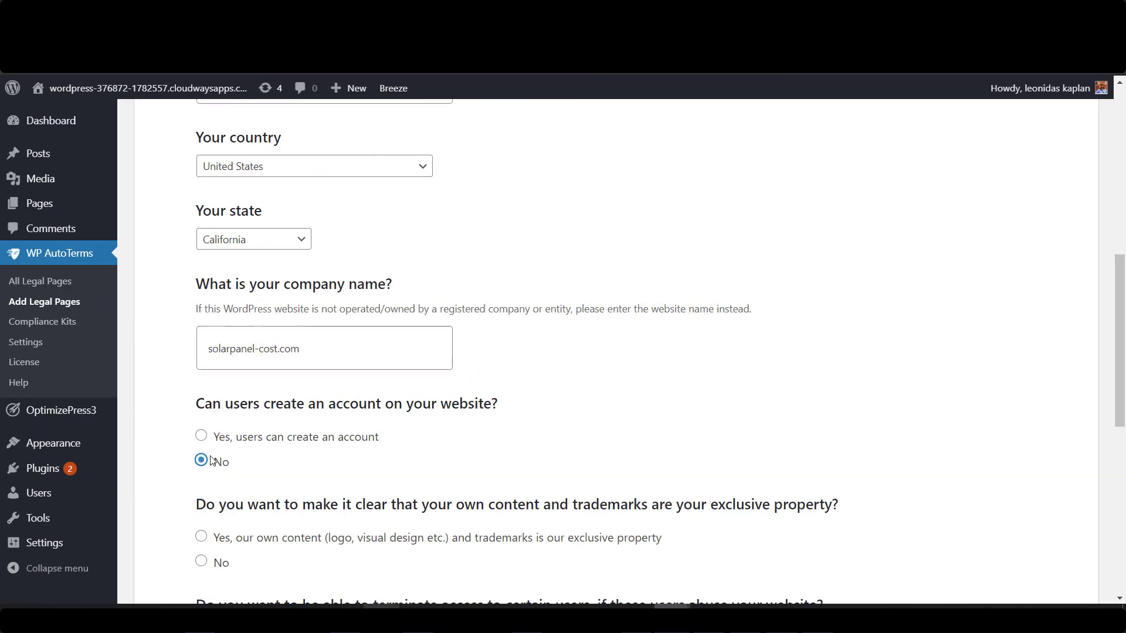
scroll(196, 351, "down", 3)
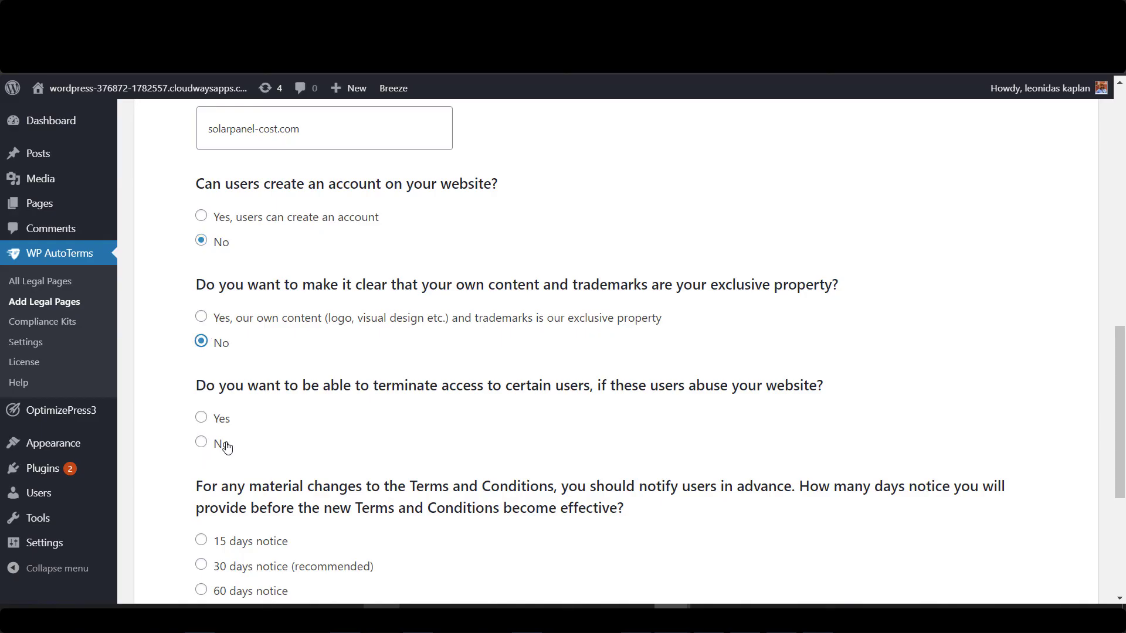
scroll(227, 447, "down", 3)
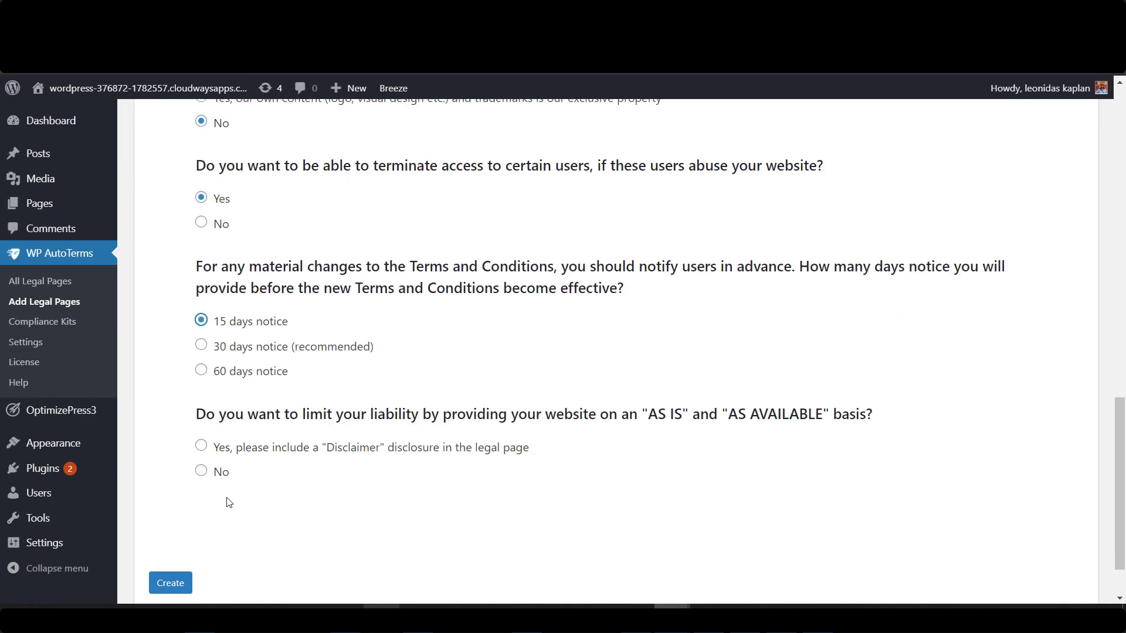
left_click(200, 450)
Generate the Terms and Conditions text and copy all of it.
left_click(173, 583)
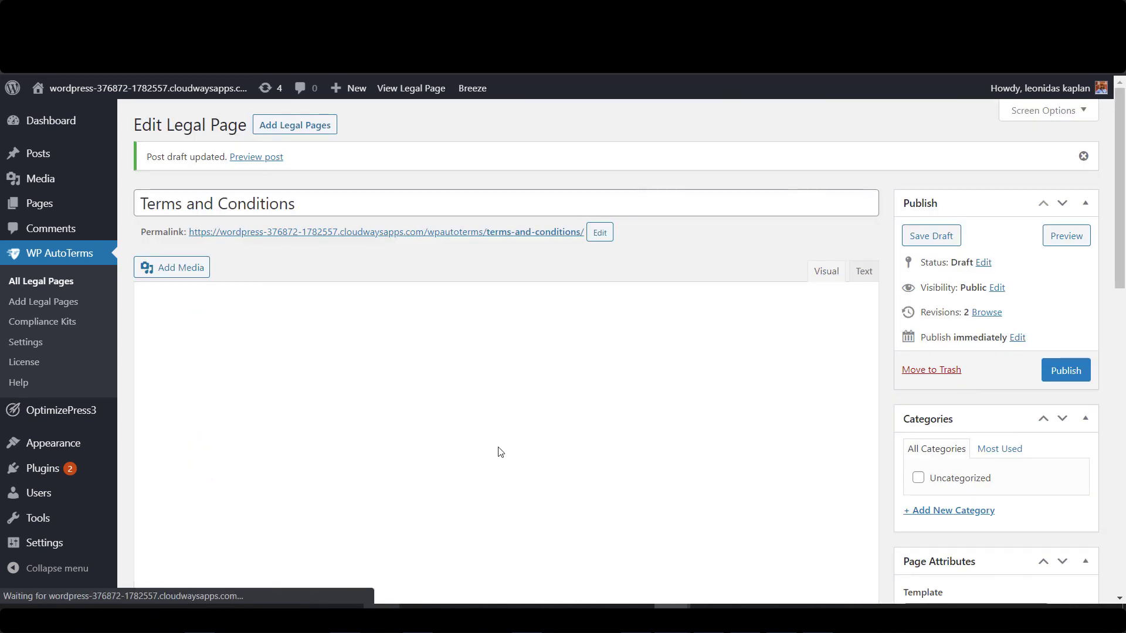
key("ctrl+a")
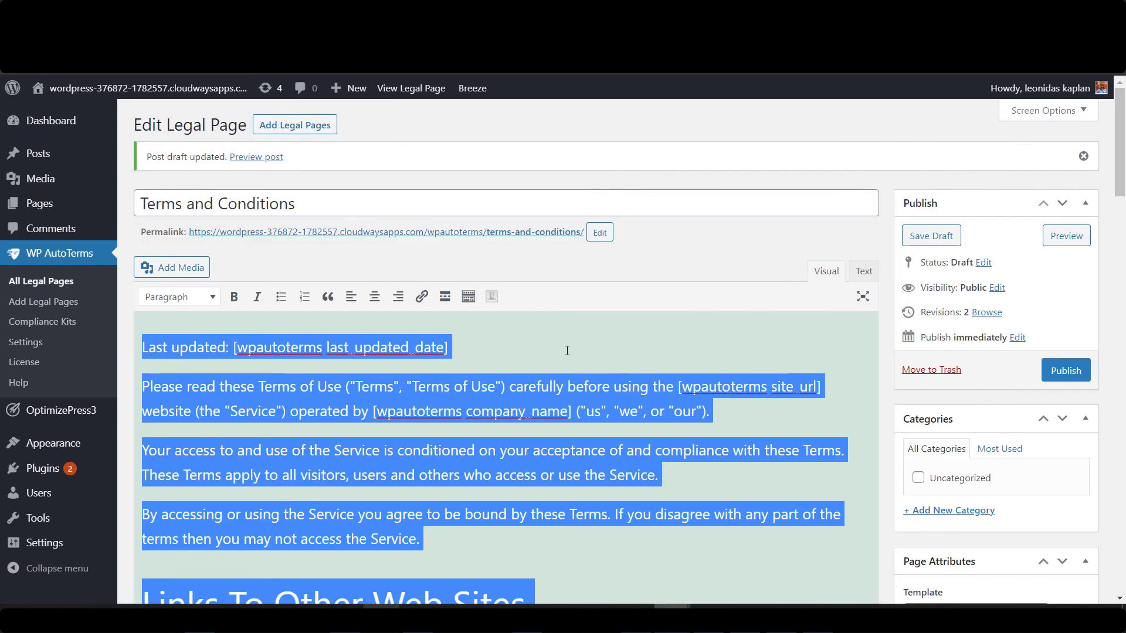
right_click(355, 360)
left_click(433, 81)
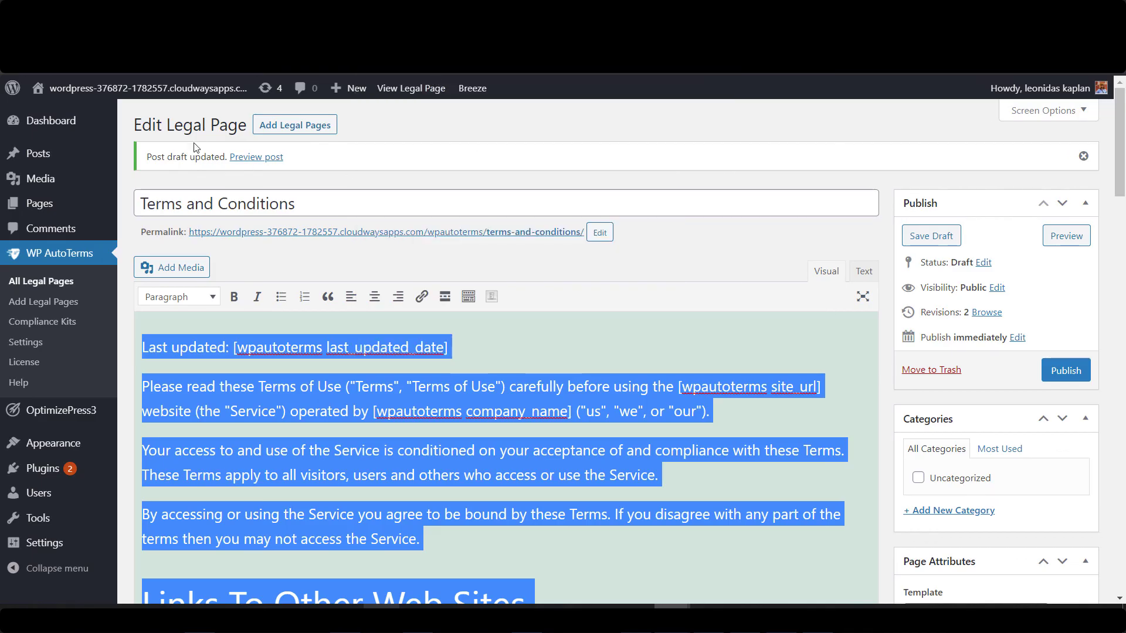
Create a new page titled 'Terms & Conditions' with the copied terms text pasted in.
mouse_move(70, 204)
left_click(148, 233)
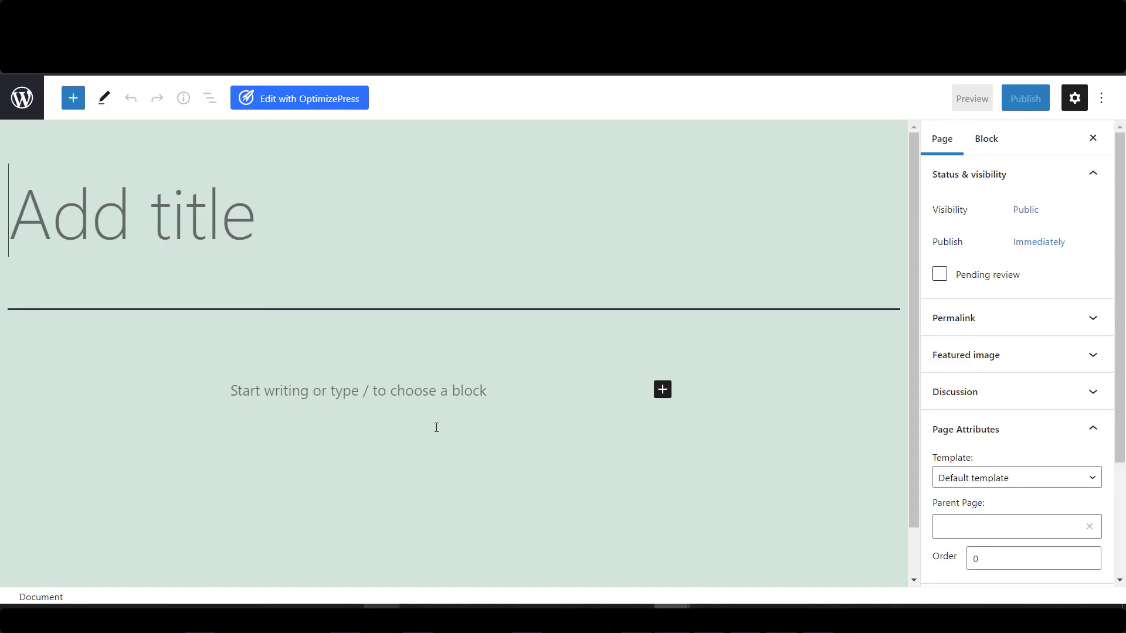
left_click(318, 387)
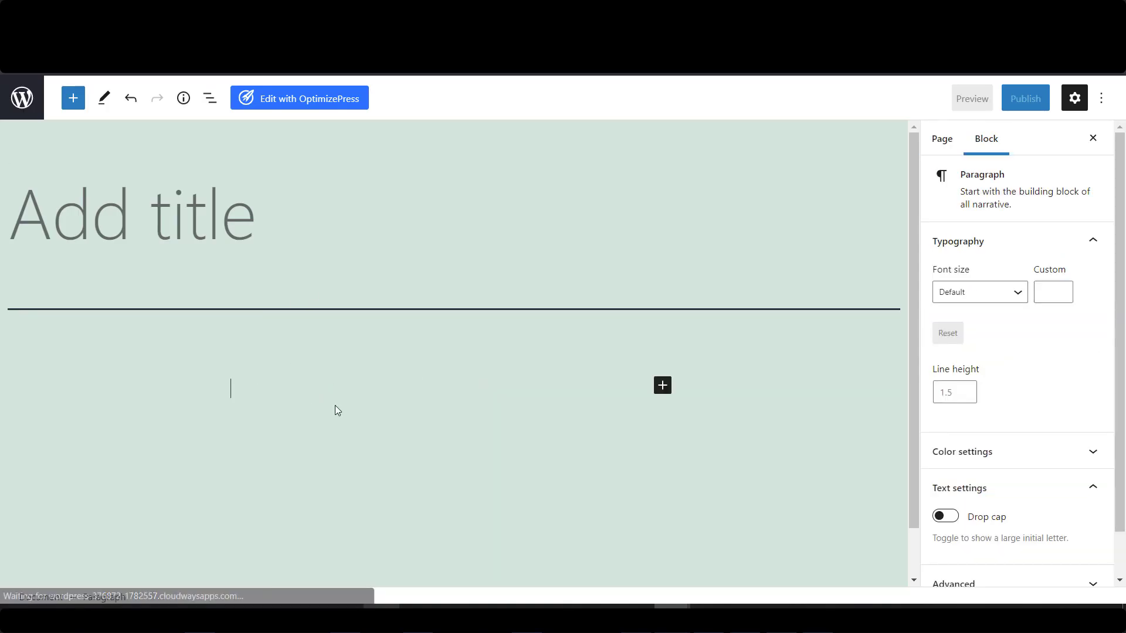
key("ctrl+v")
left_click_drag(916, 519, 927, 151)
left_click(278, 210)
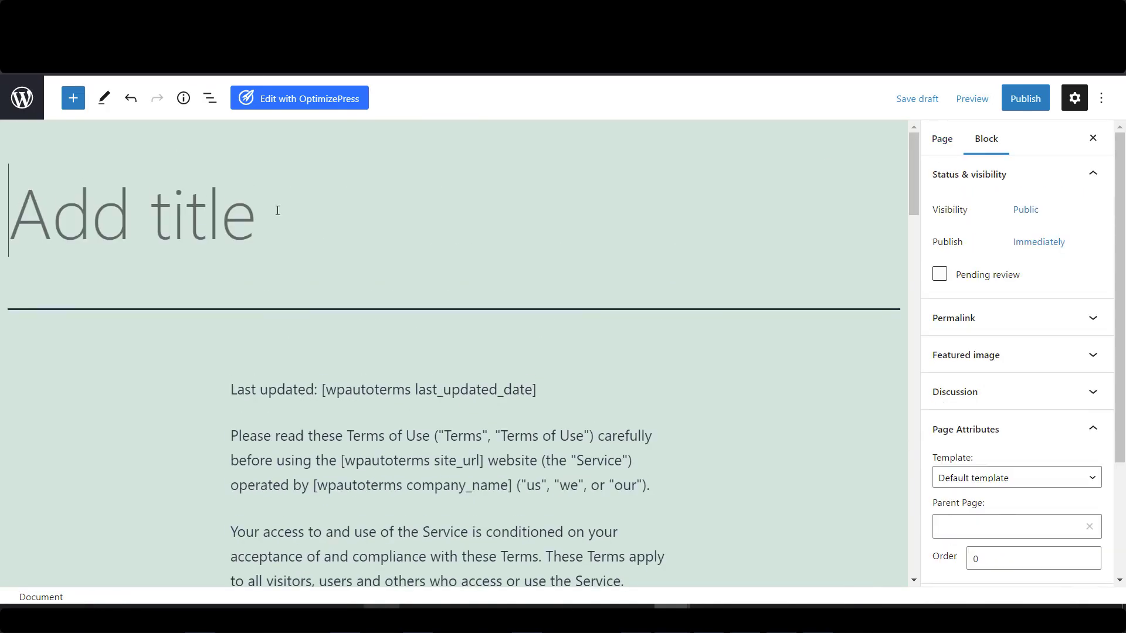
type("Termsn")
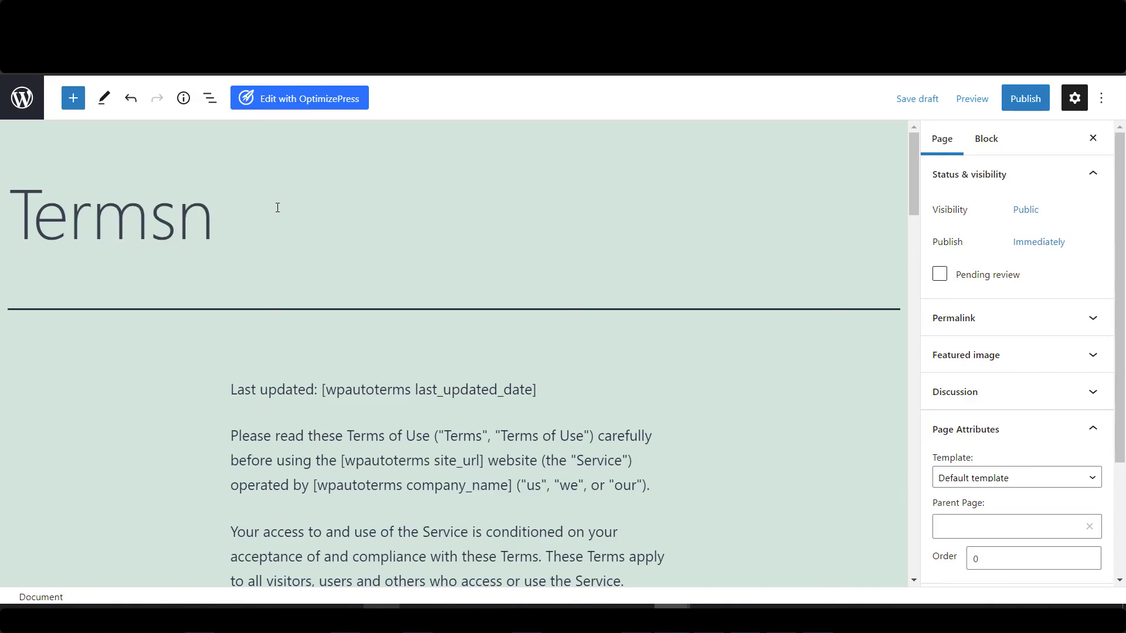
key("BackSpace")
type(" & Conodi")
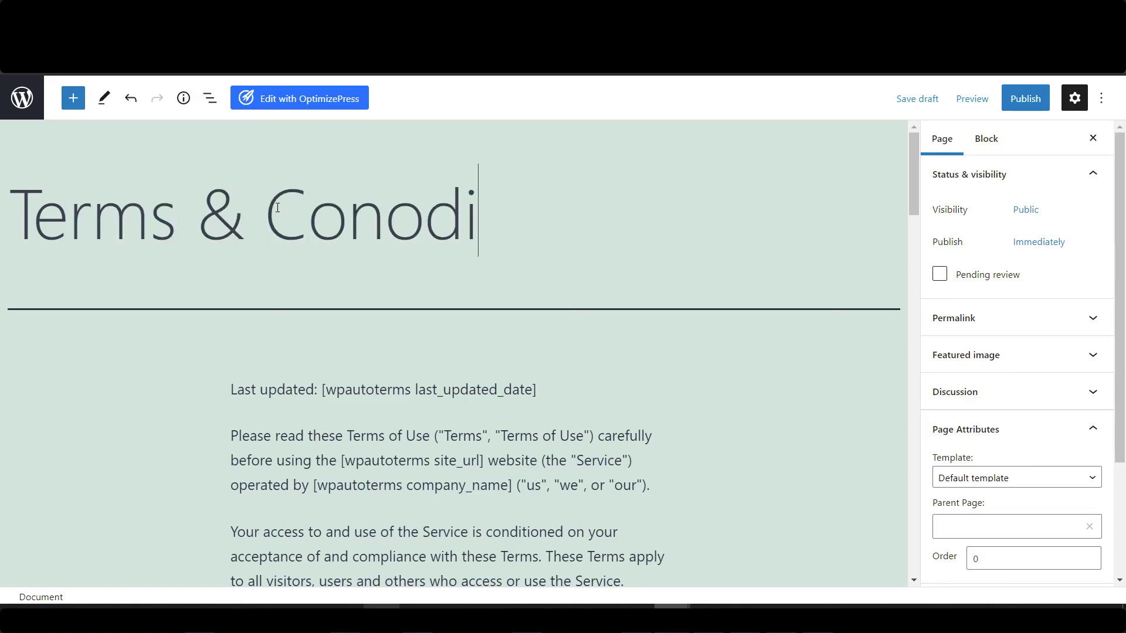
key("BackSpace")
key("BackSpace")
key("BackSpace")
type("ditions")
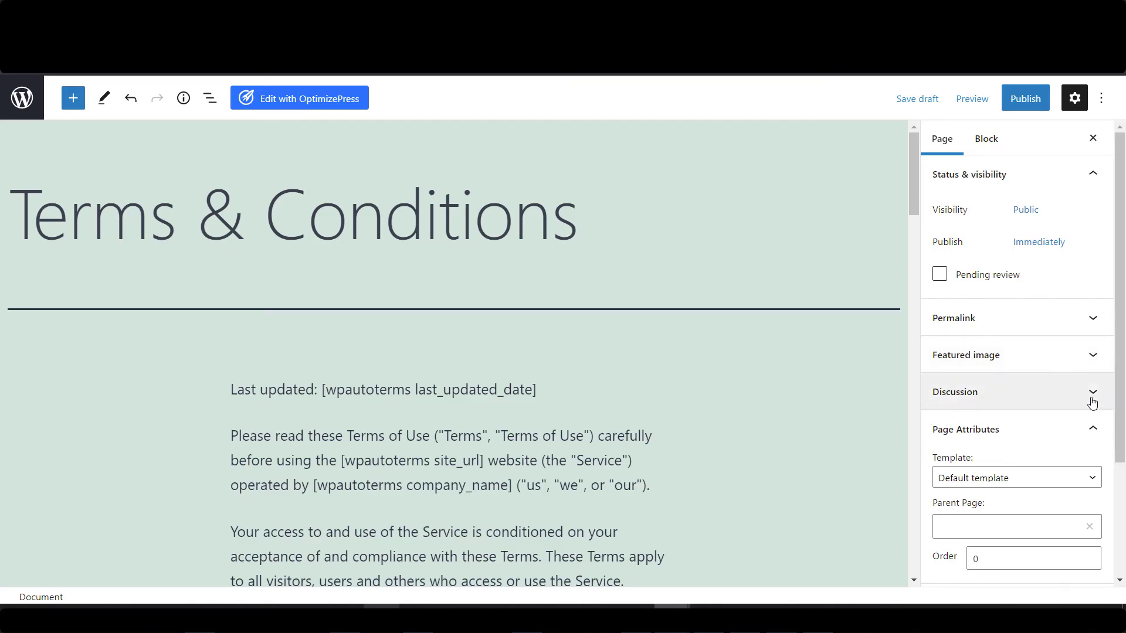
Apply the OP3 - Blank Template and publish the Terms & Conditions page.
left_click(1091, 431)
left_click(1091, 433)
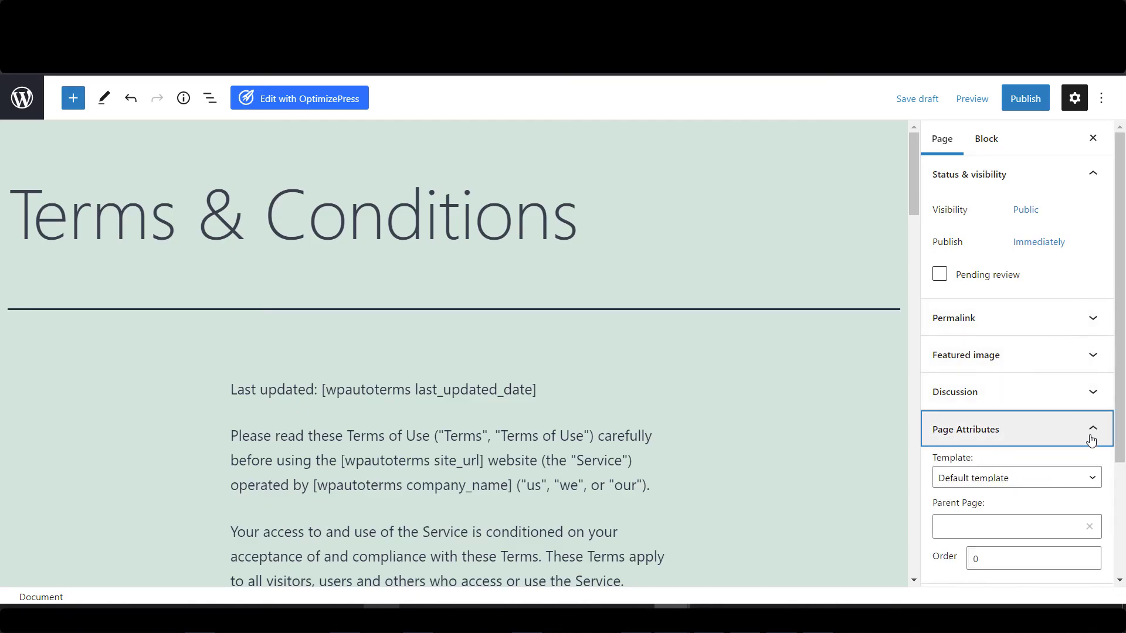
left_click(1065, 475)
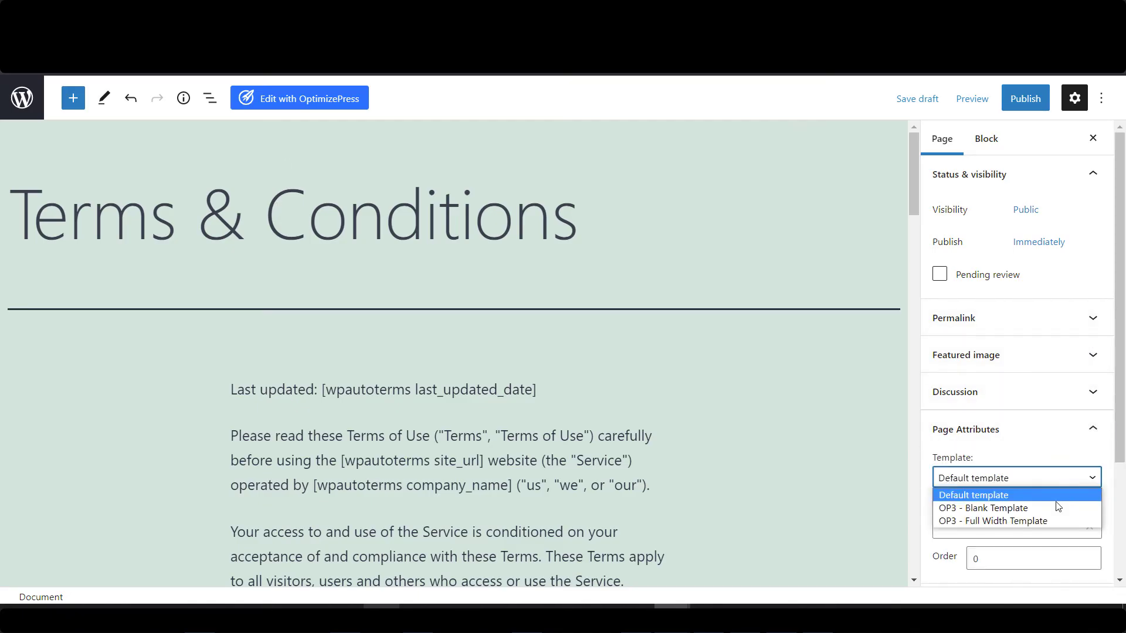
left_click(993, 508)
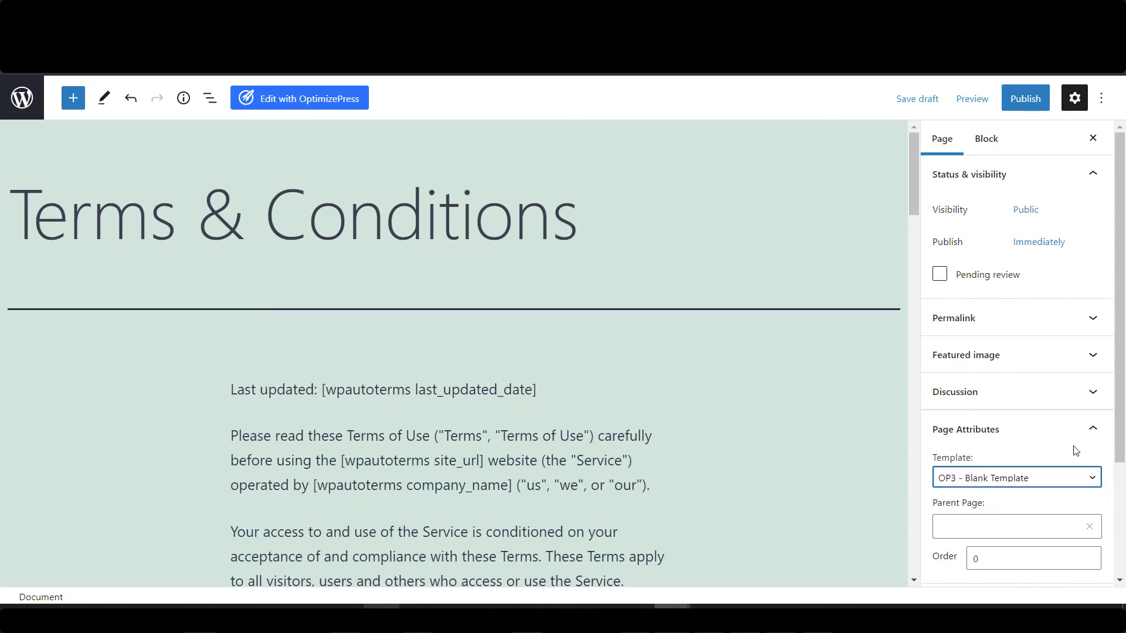
left_click(1028, 102)
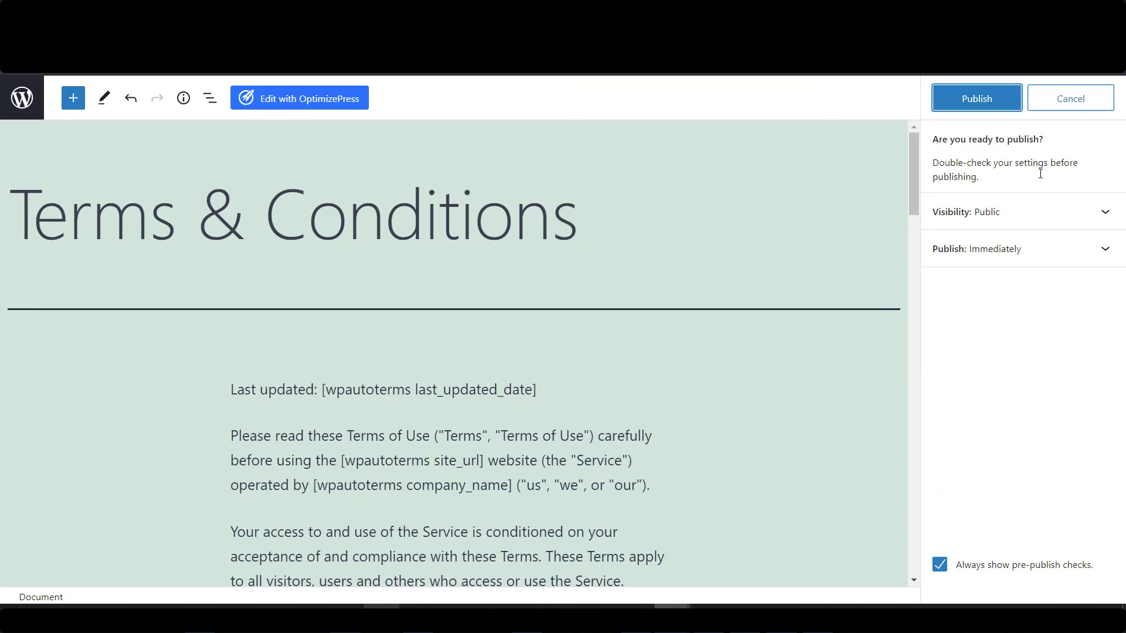
left_click(993, 100)
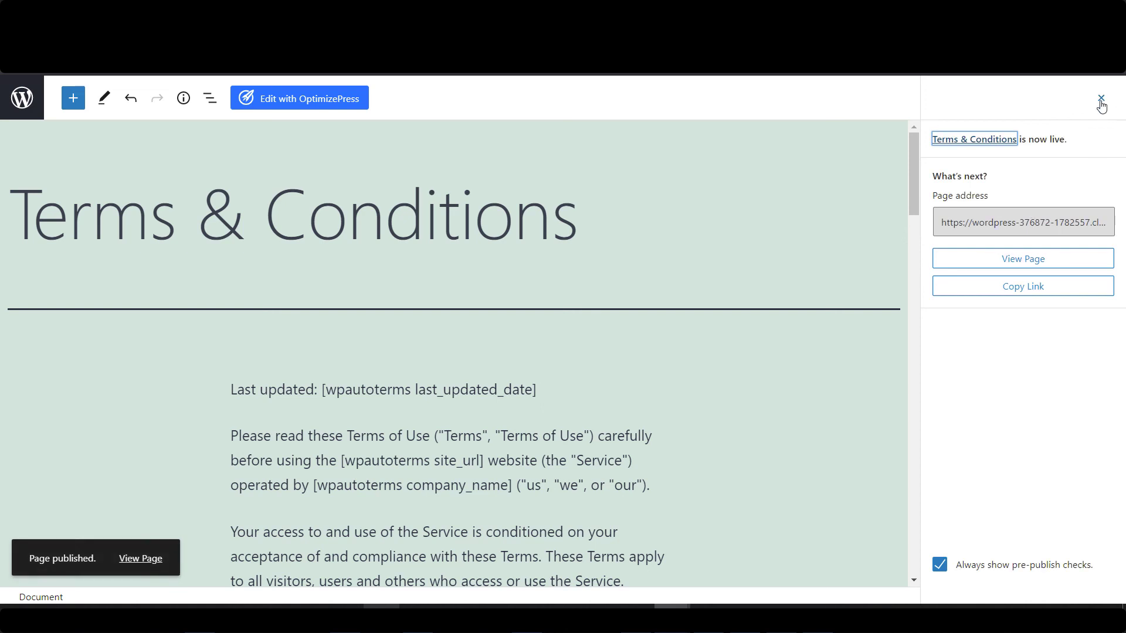
left_click(32, 109)
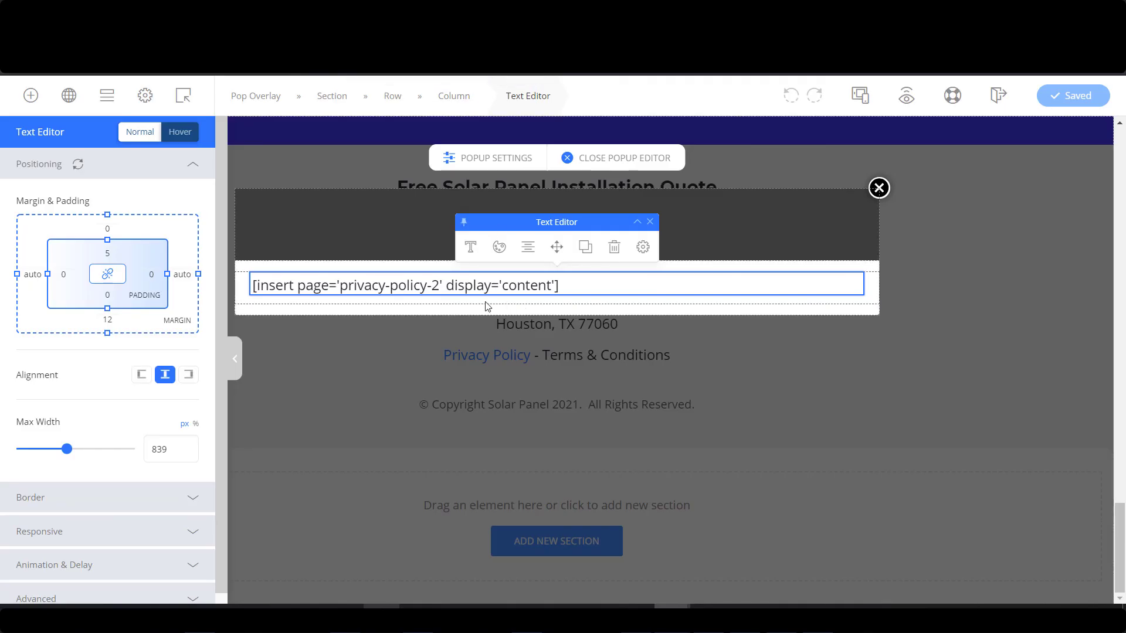
Copy the insert-page shortcode from the Privacy Policy popup.
left_click(585, 285)
left_click_drag(566, 286, 240, 288)
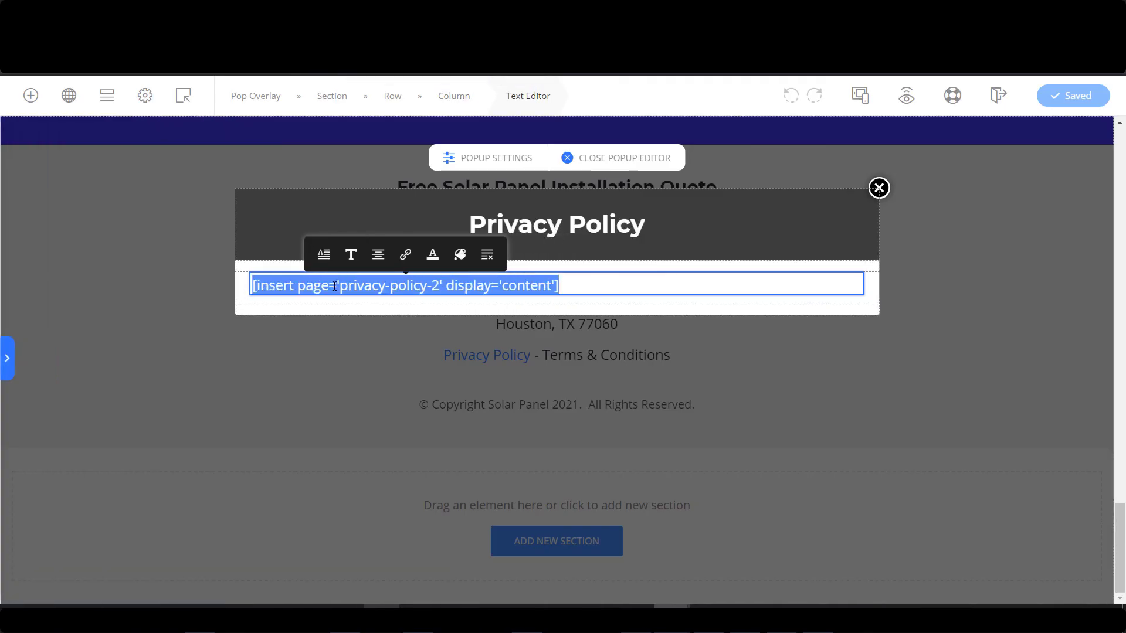
right_click(361, 286)
left_click(401, 326)
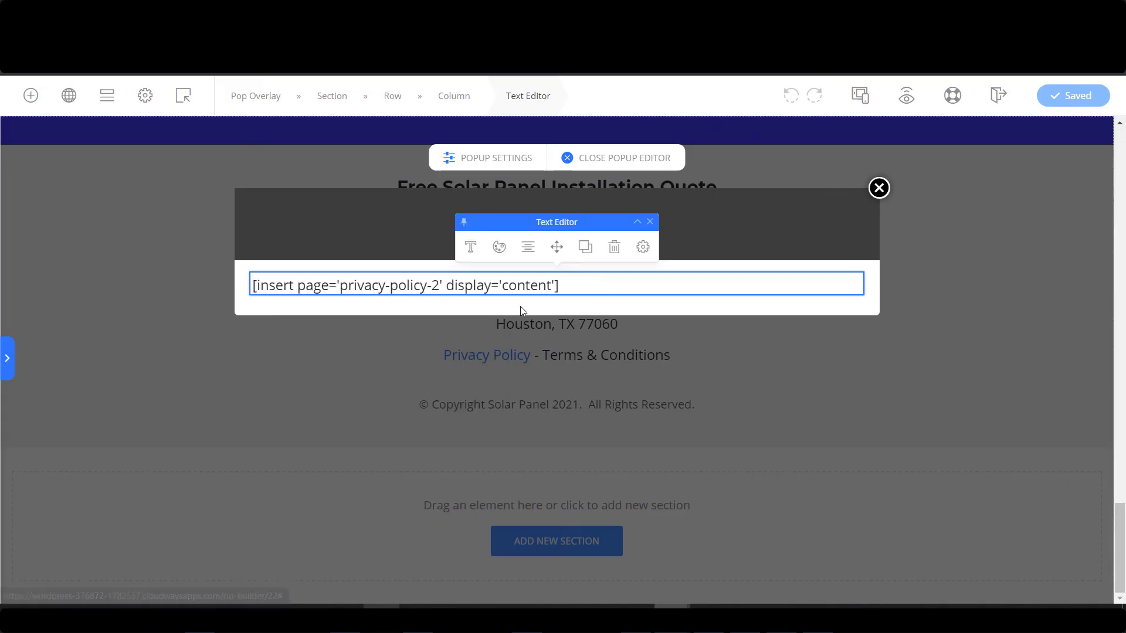
Close the Privacy Policy popup editor, create a new pop overlay and select its default name.
left_click(185, 99)
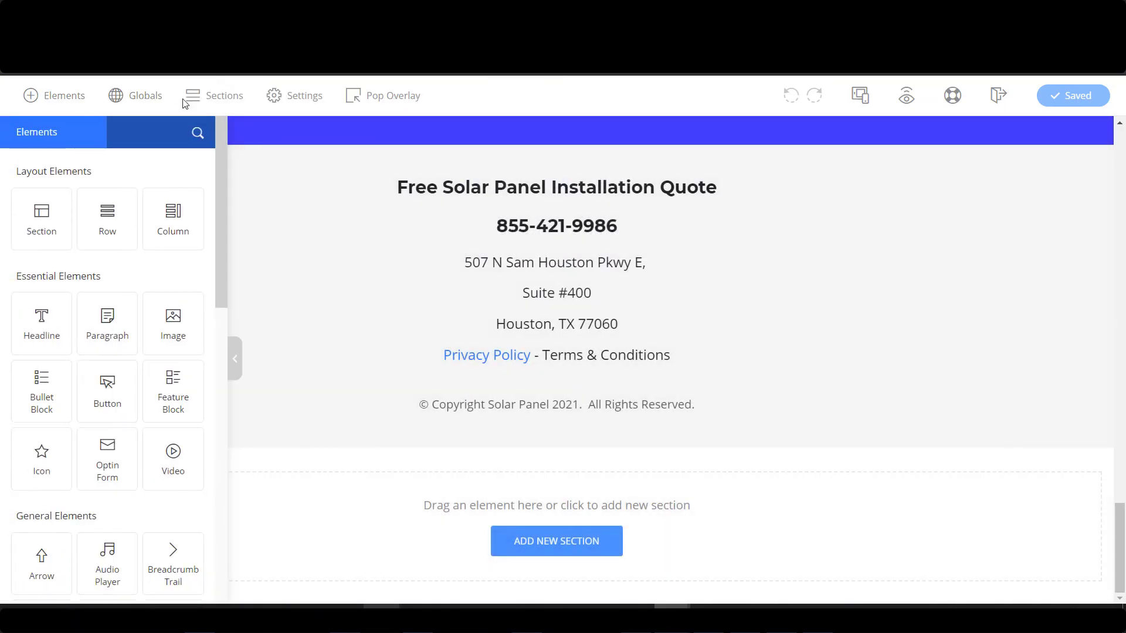
left_click(396, 100)
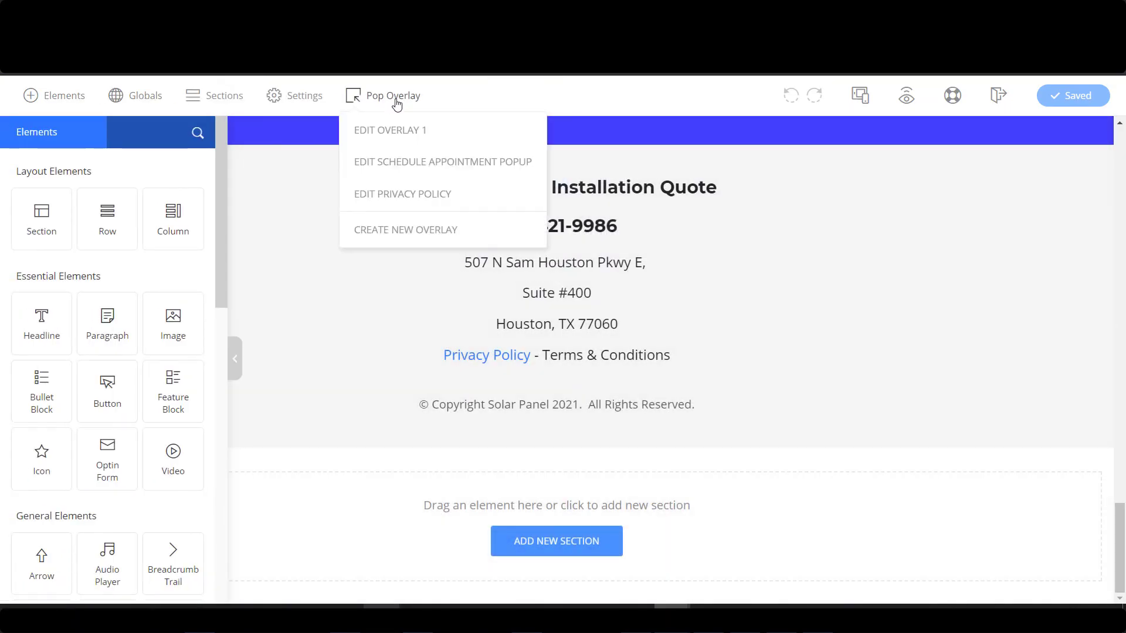
left_click(420, 243)
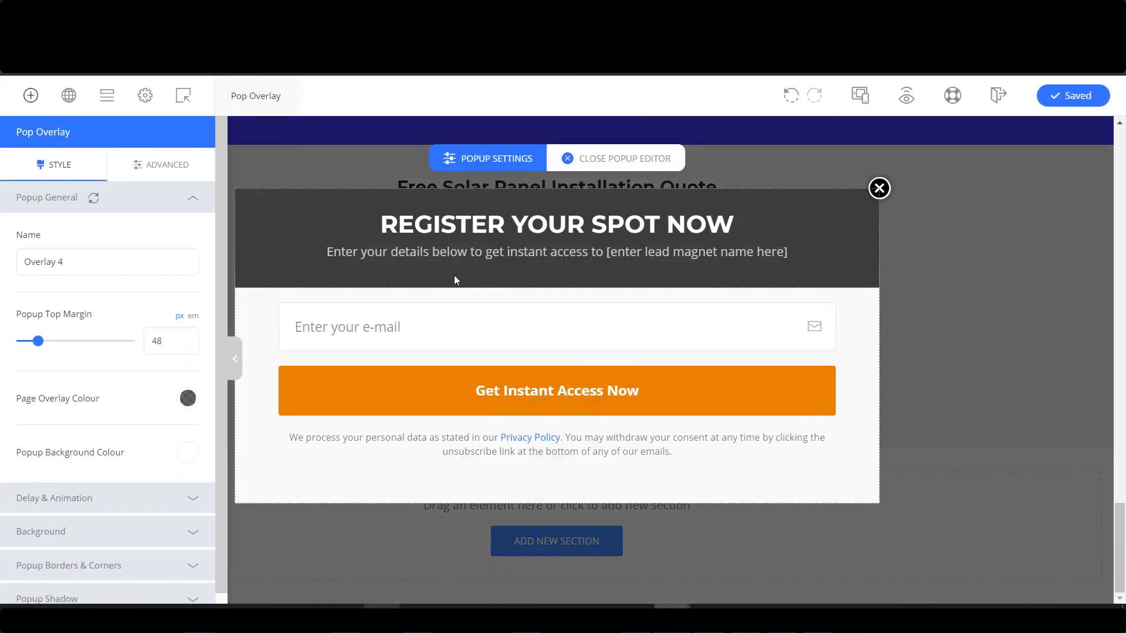
left_click(84, 264)
key("ctrl+a")
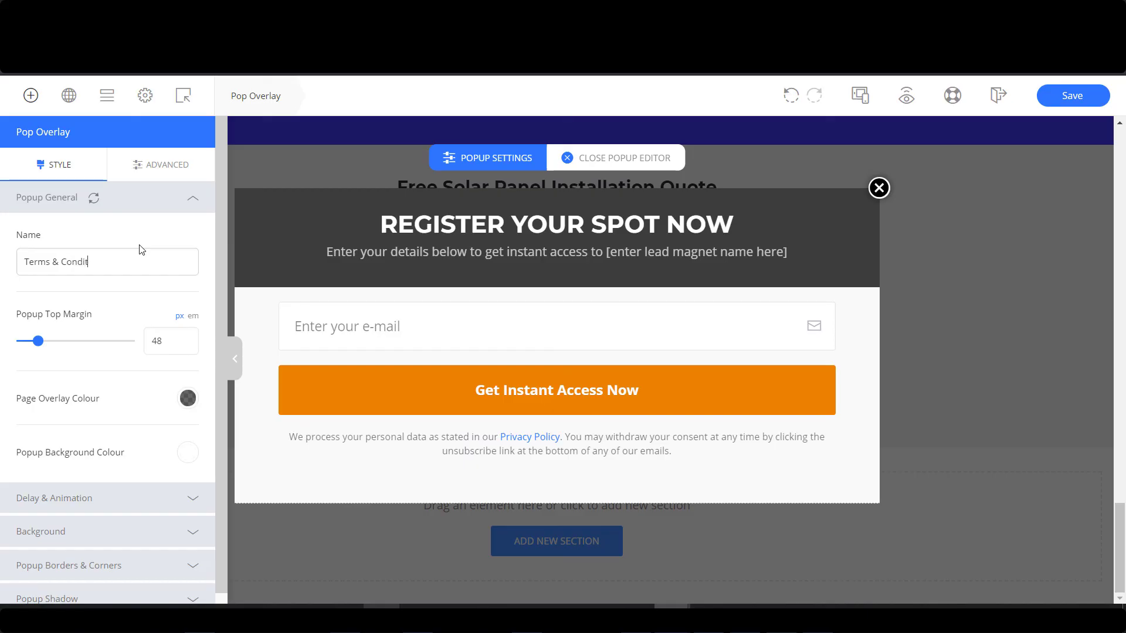
Change the popup headline to 'Terms & Conditions' and delete the subheading.
left_click(665, 239)
key("ctrl+a")
type("Te")
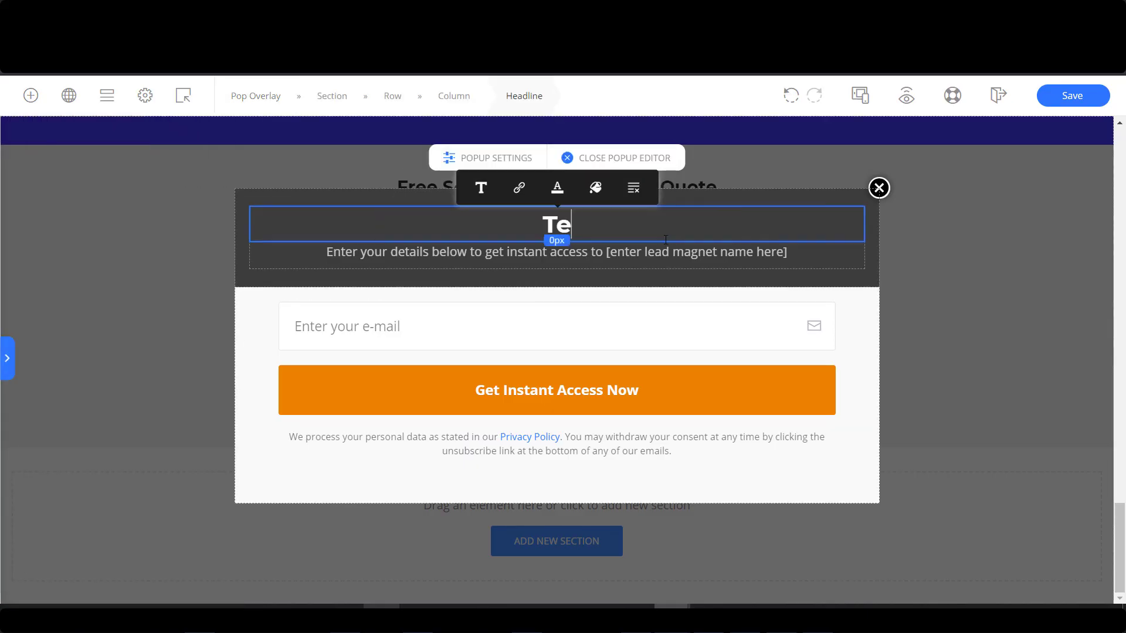
type("rms & Conditions")
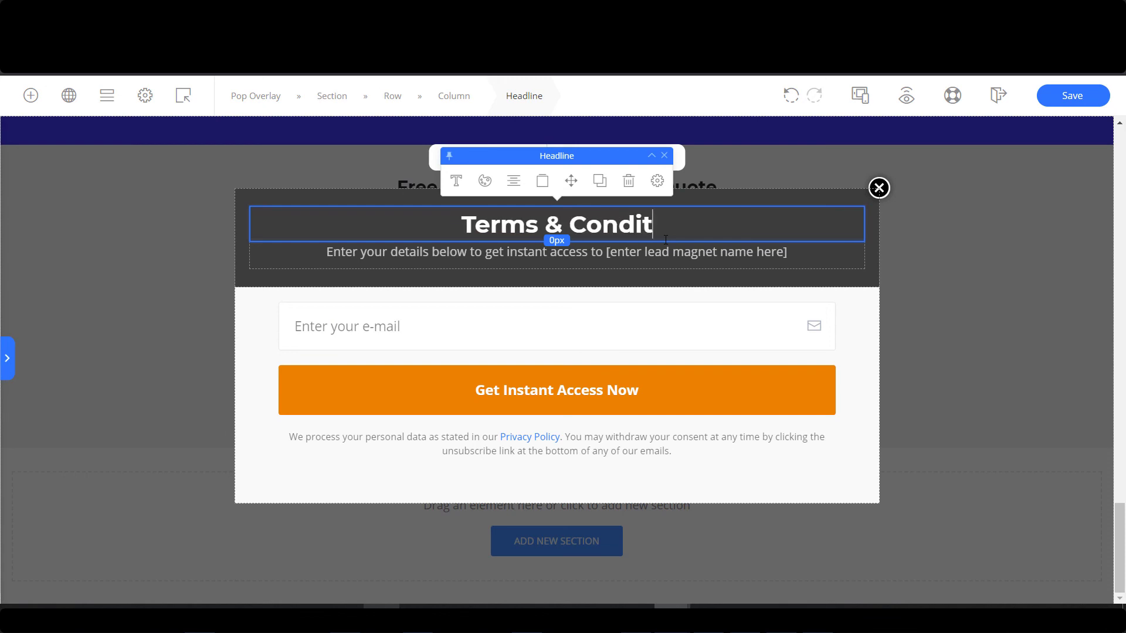
left_click(838, 265)
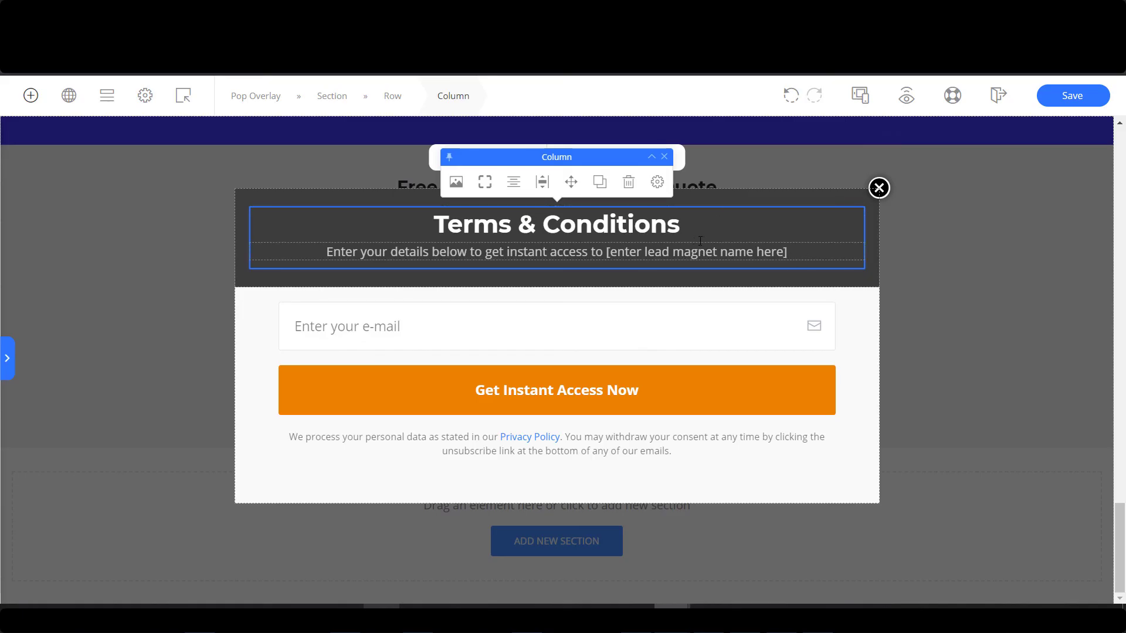
left_click(668, 253)
left_click(616, 217)
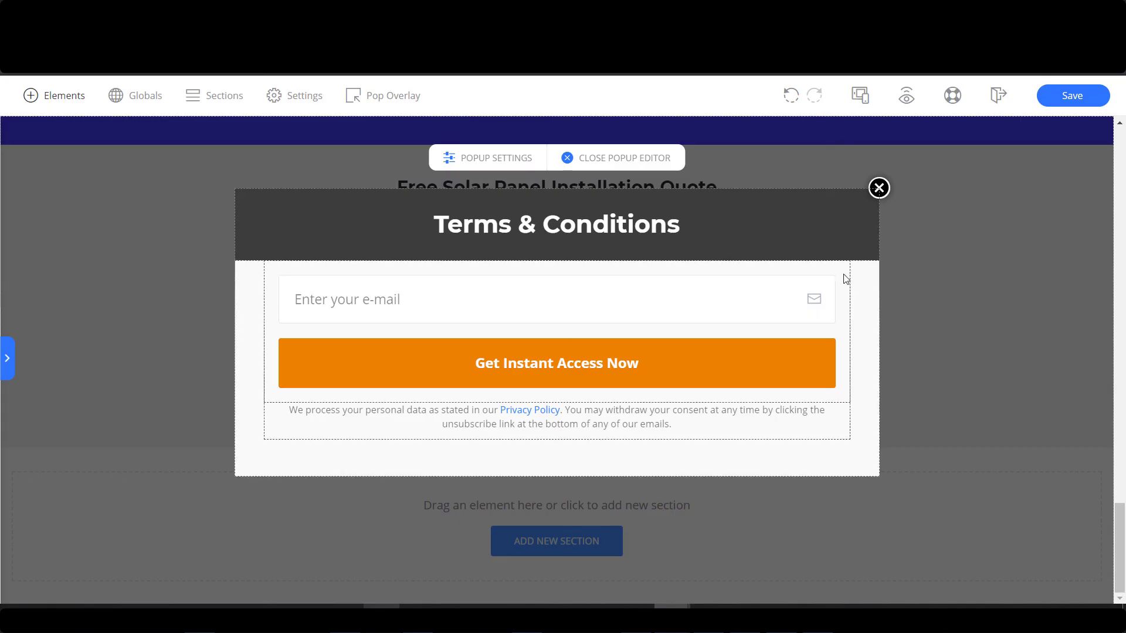
Add a Paragraph element under the headline, paste the Terms of Use text, then undo the paste.
left_click(53, 96)
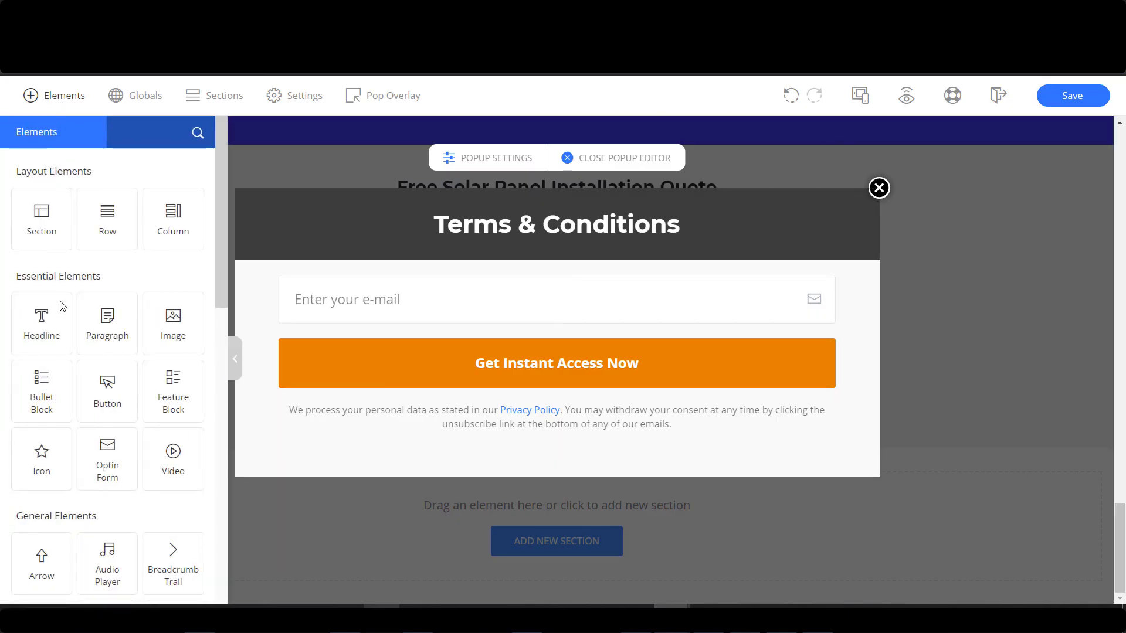
left_click_drag(108, 323, 658, 283)
key("ctrl+a")
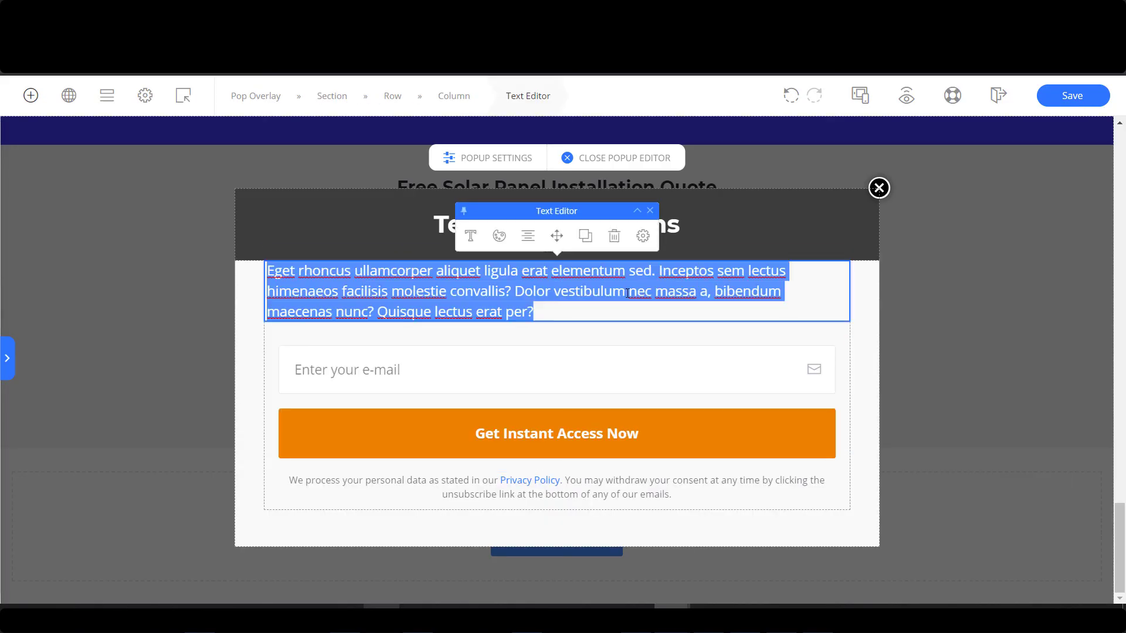
key("ctrl+v")
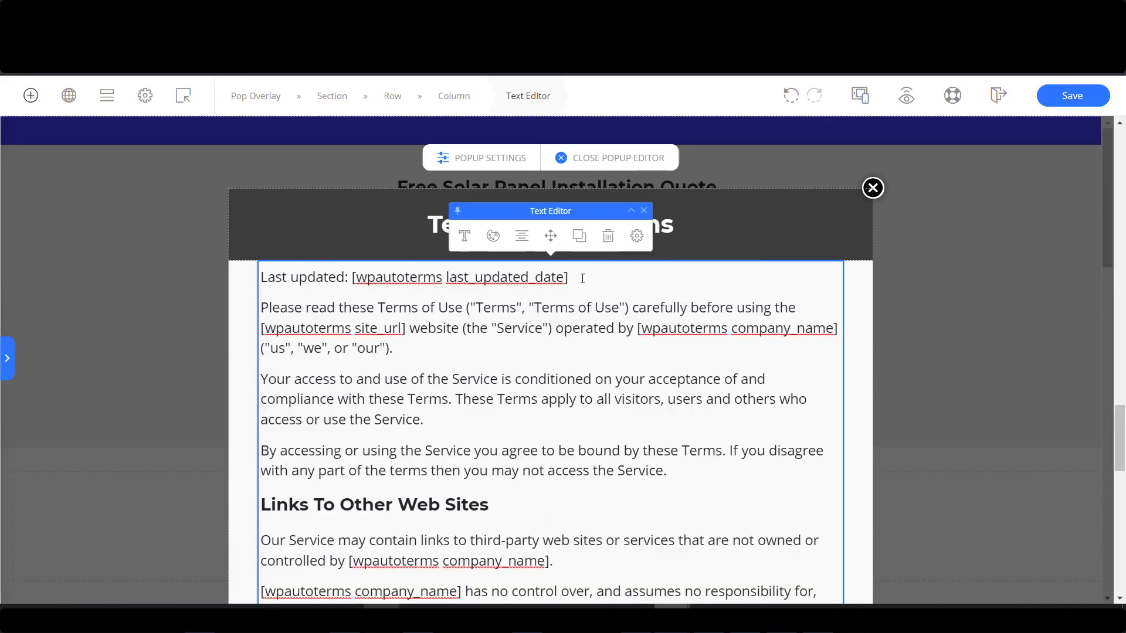
left_click(791, 97)
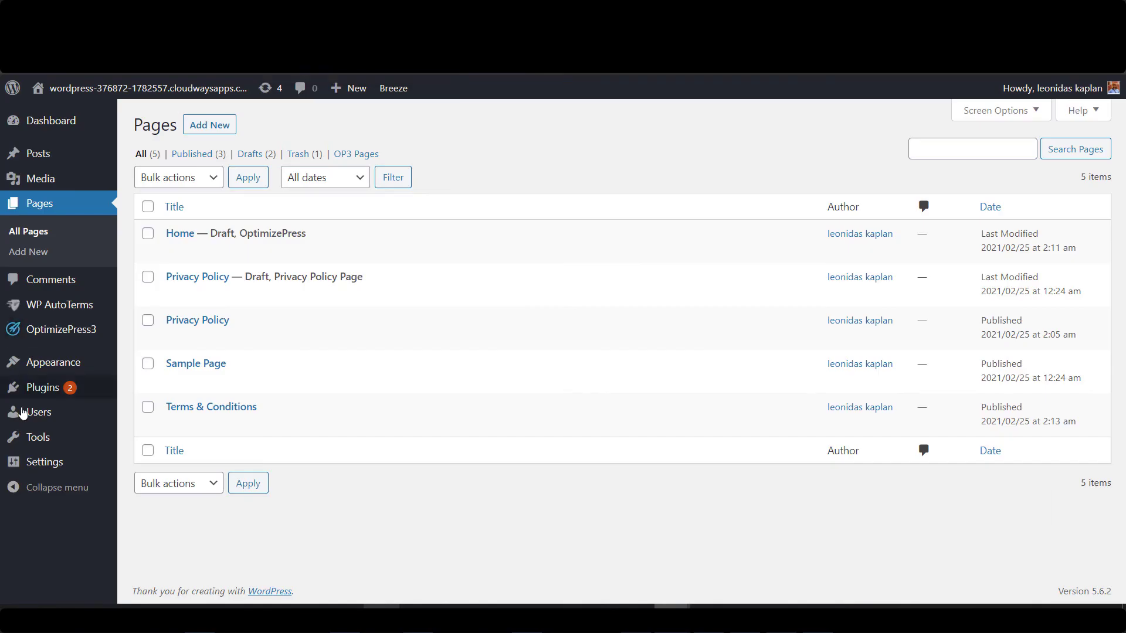
Open the Insert Pages plugin details from Installed Plugins and select its example shortcode.
mouse_move(82, 389)
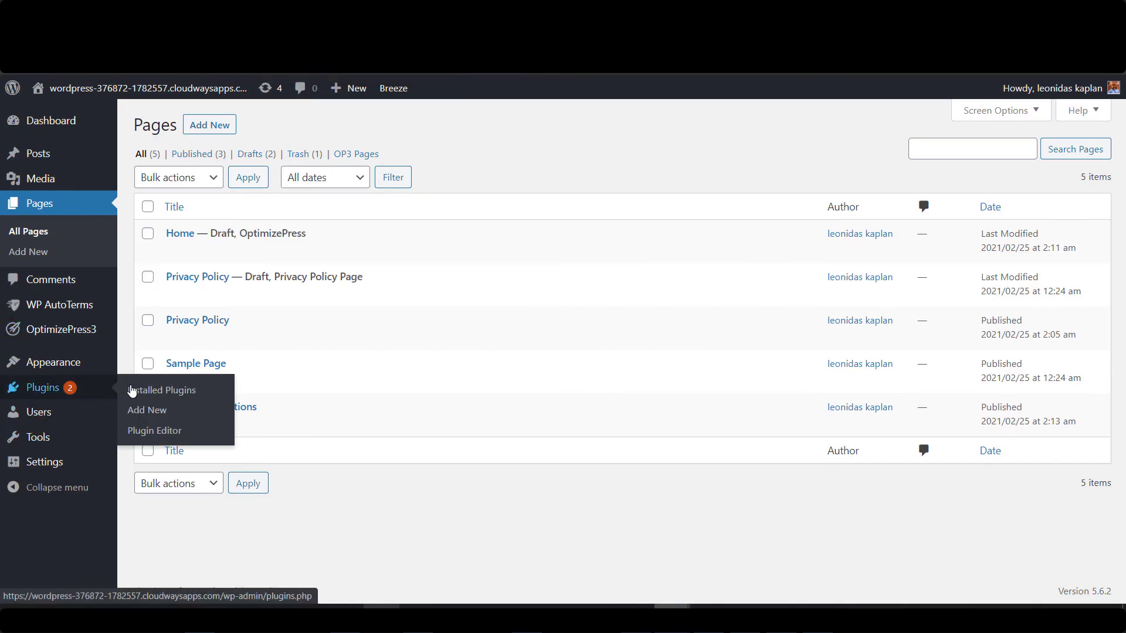
left_click(145, 391)
scroll(213, 426, "down", 5)
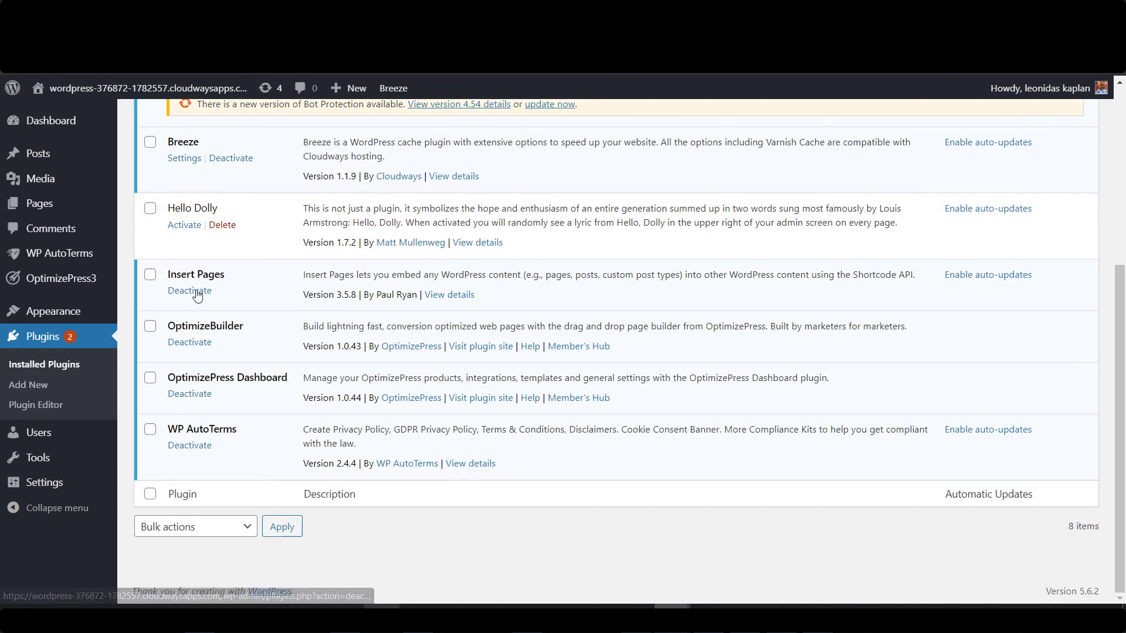
left_click(457, 300)
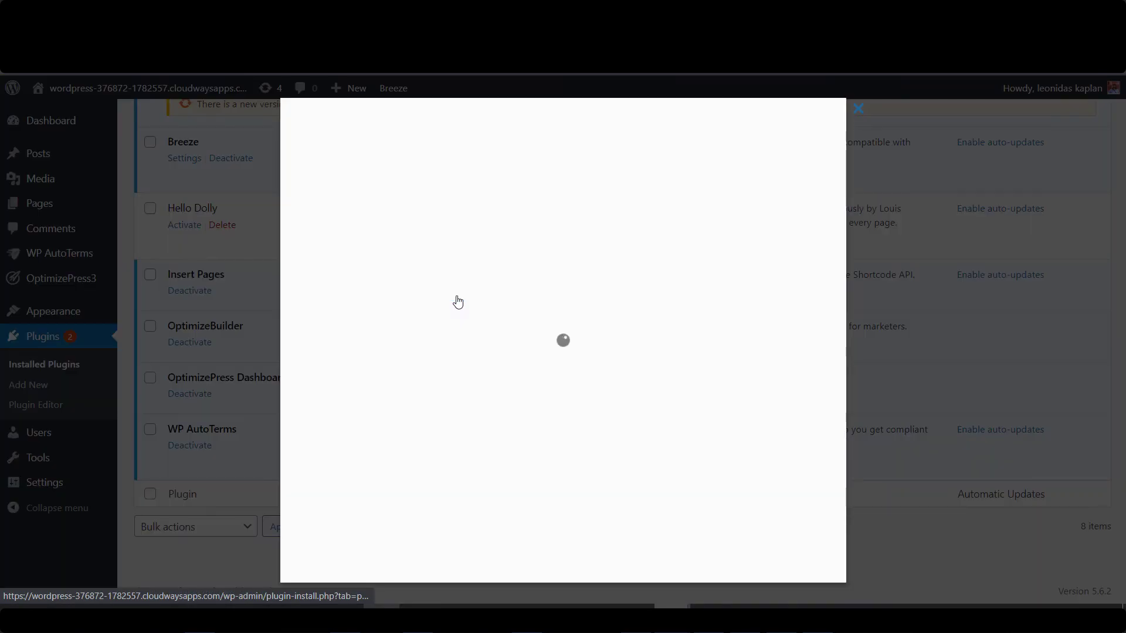
scroll(532, 442, "down", 6)
scroll(532, 442, "down", 2)
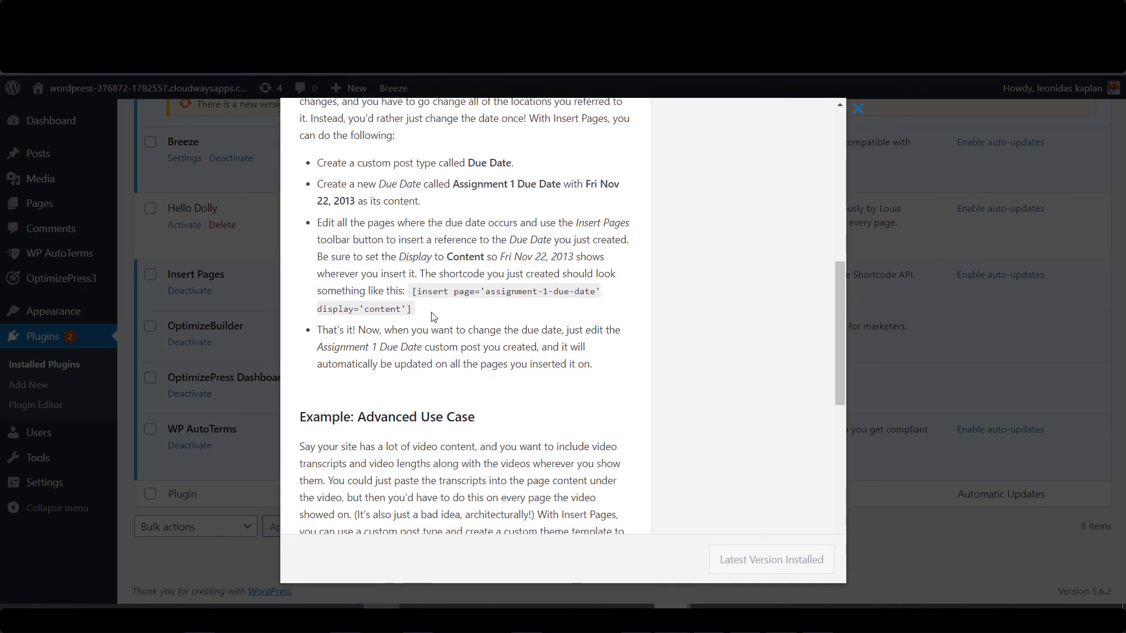
left_click_drag(434, 317, 414, 291)
key("ctrl+c")
In Notepad++, paste the insert shortcode onto line 9 and select it.
left_click(200, 607)
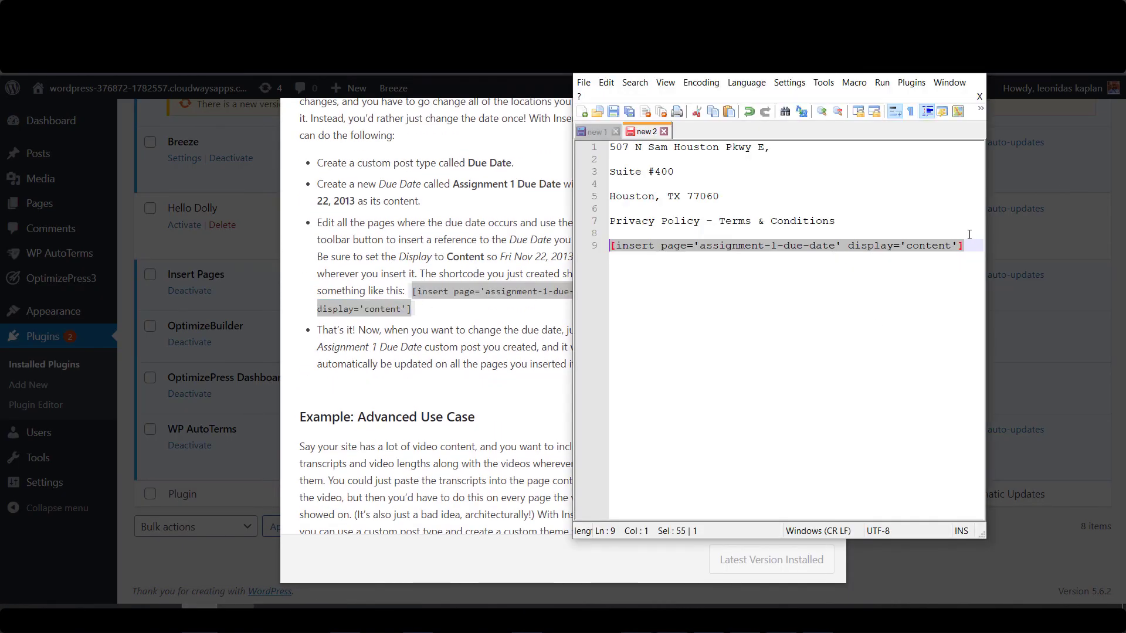
left_click(968, 234)
left_click_drag(975, 245, 610, 246)
key("ctrl+v")
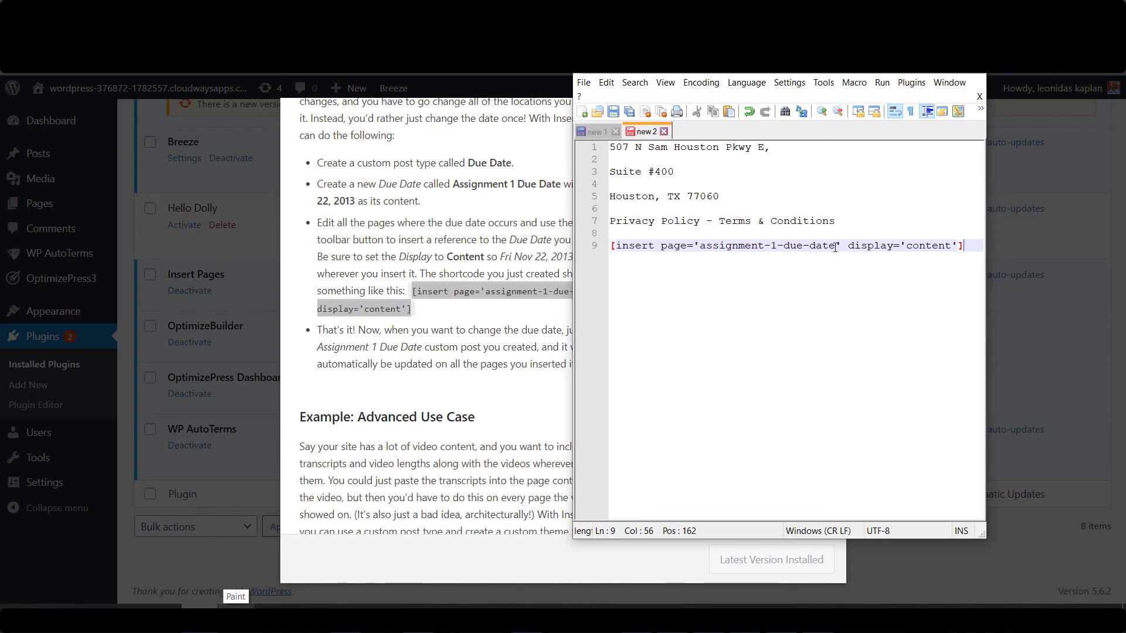
left_click_drag(971, 246, 620, 246)
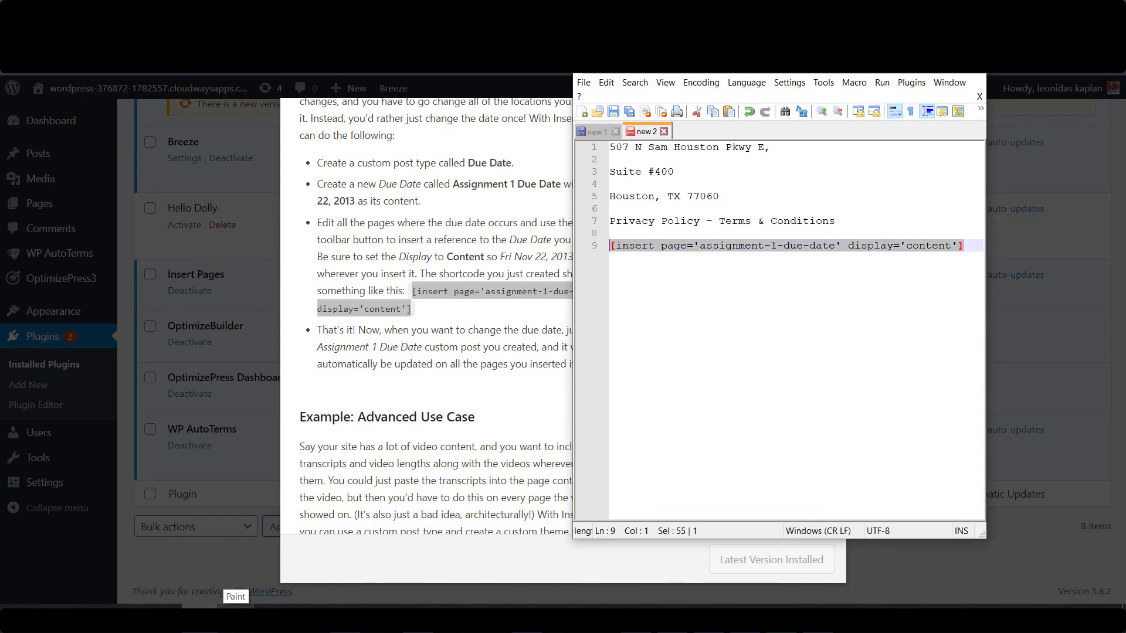
Replace the popup paragraph with the shortcode, changing its page to 'terms-conditions'.
left_click(672, 606)
left_click(561, 292)
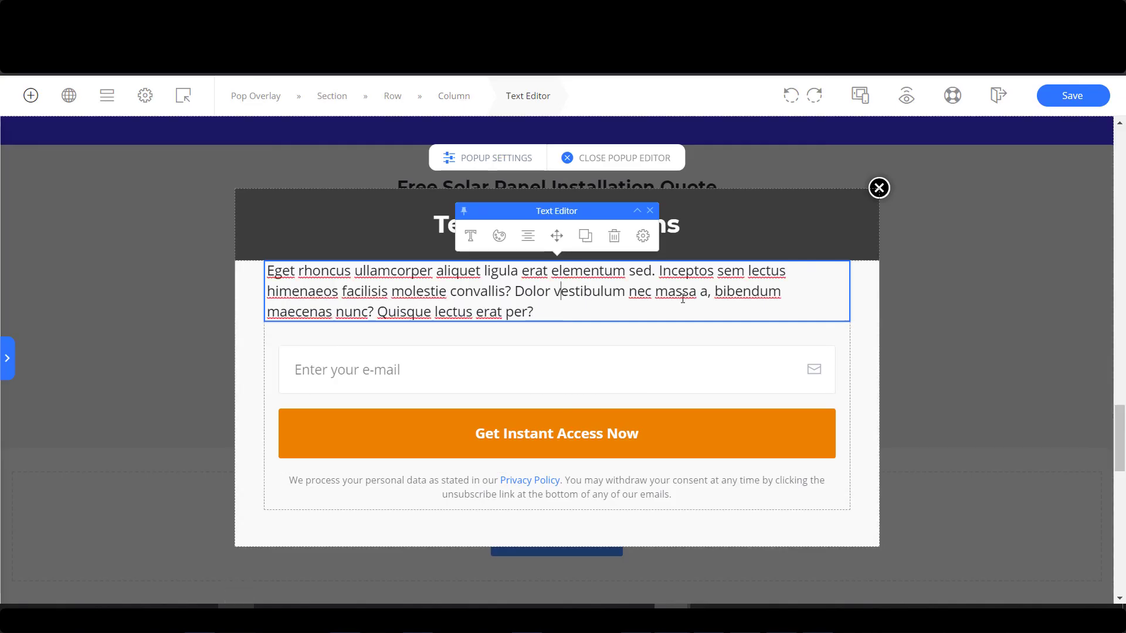
key("ctrl+a")
key("ctrl+v")
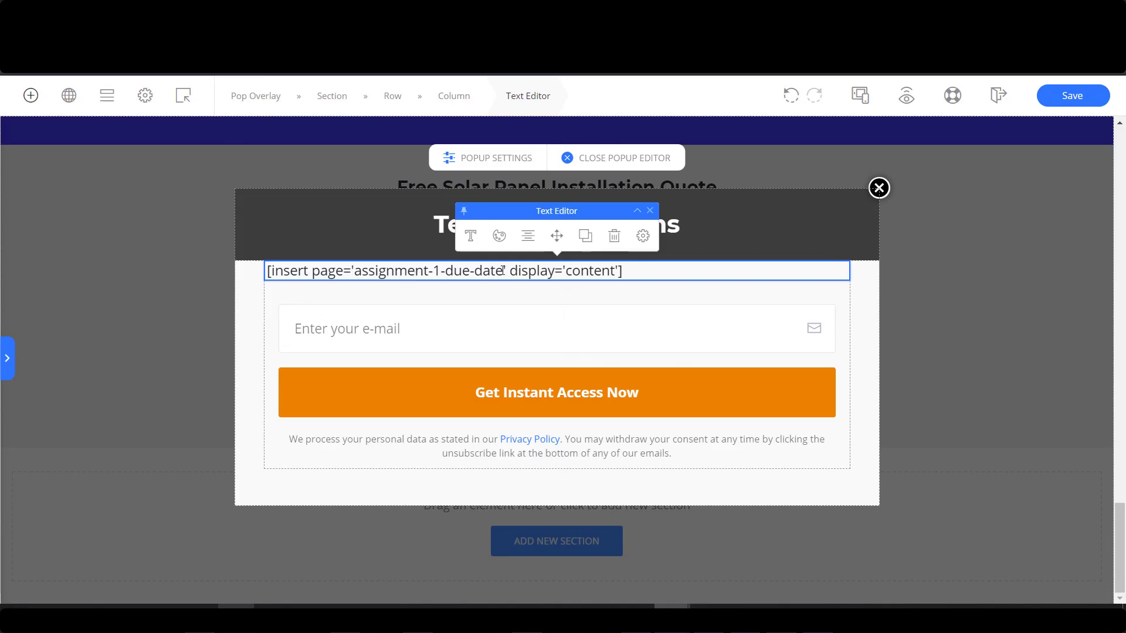
left_click_drag(503, 270, 354, 270)
type("t")
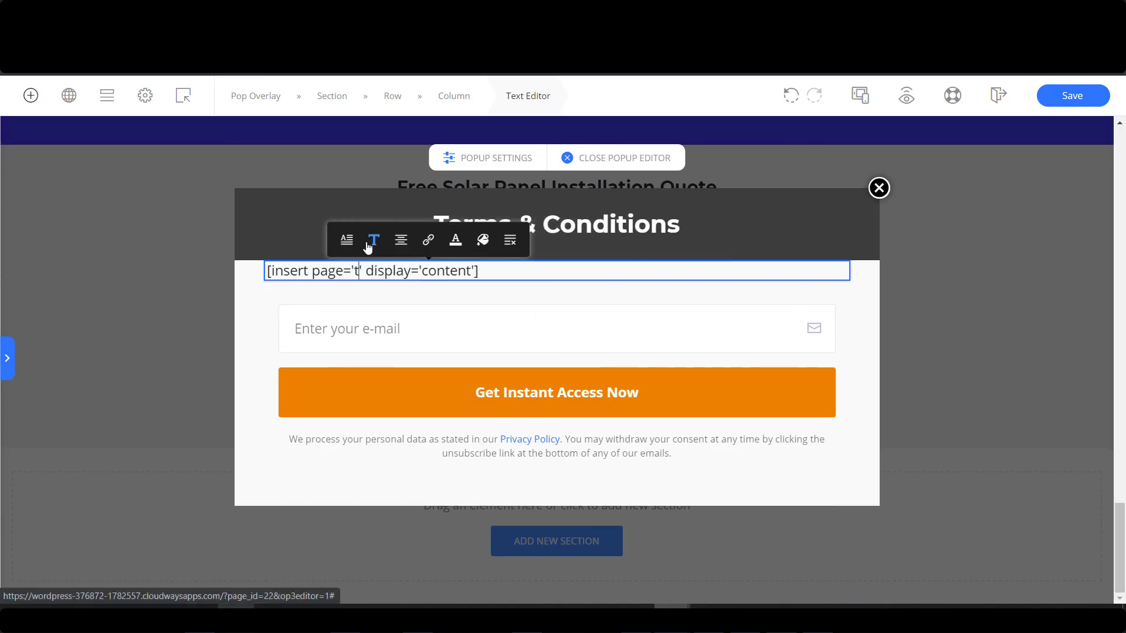
type("erms-conditio")
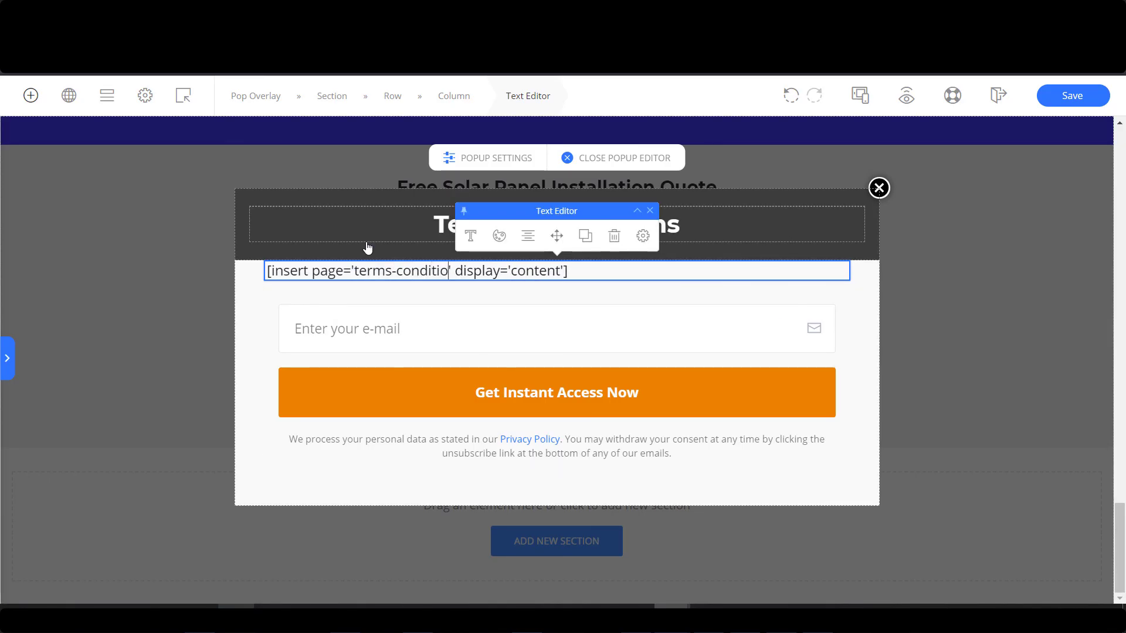
type("ns")
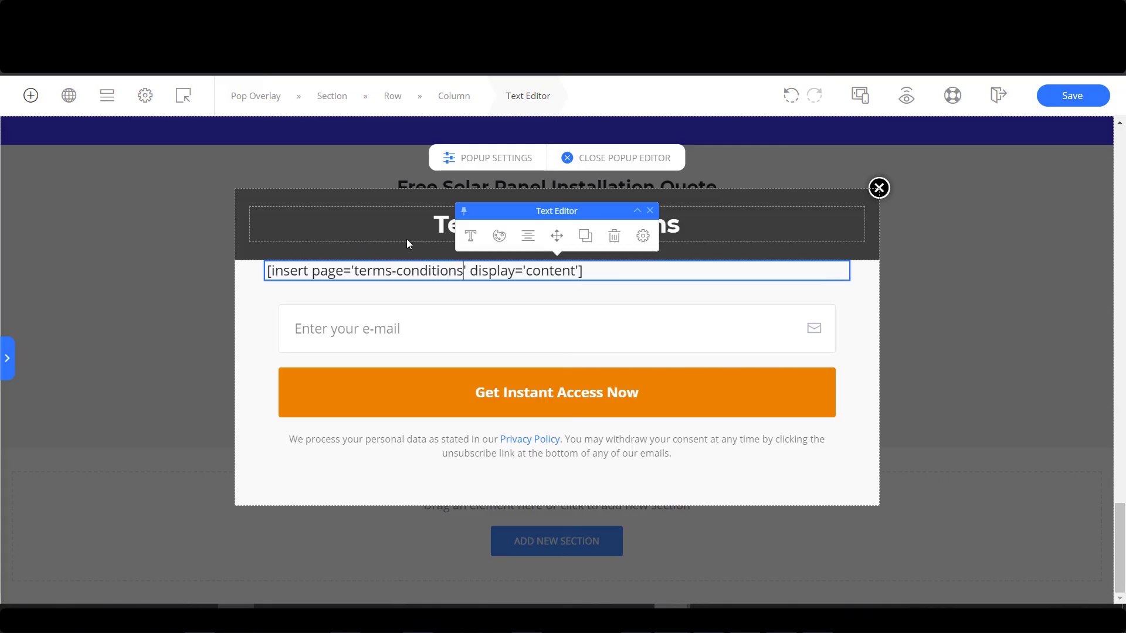
Delete the e-mail opt-in form and the privacy notice text from the popup.
left_click(844, 365)
left_click(649, 274)
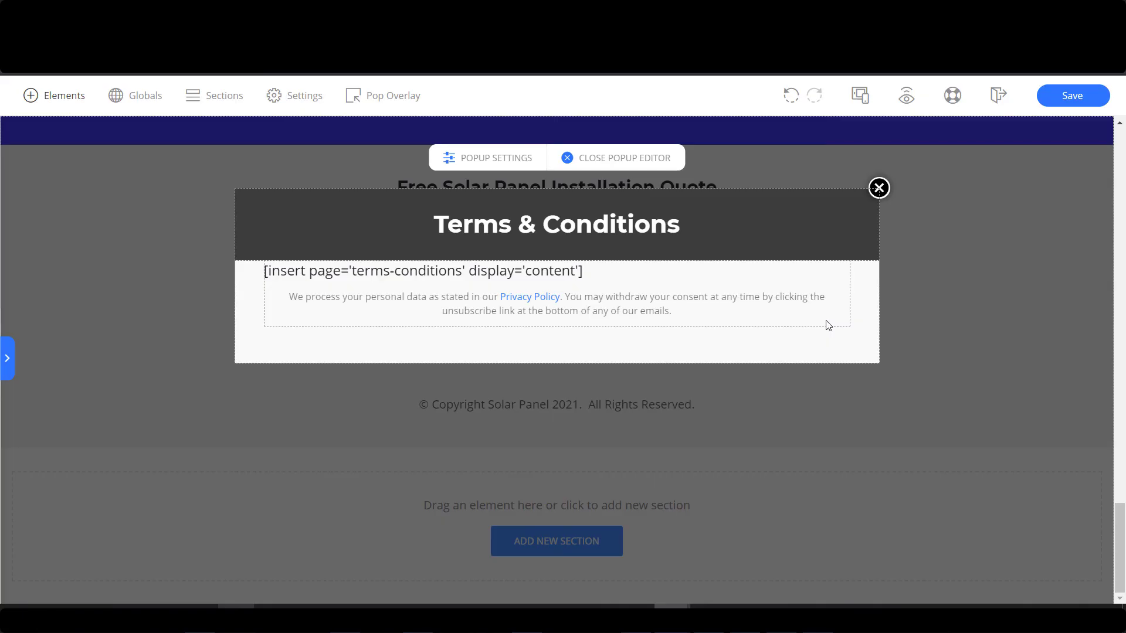
left_click(823, 305)
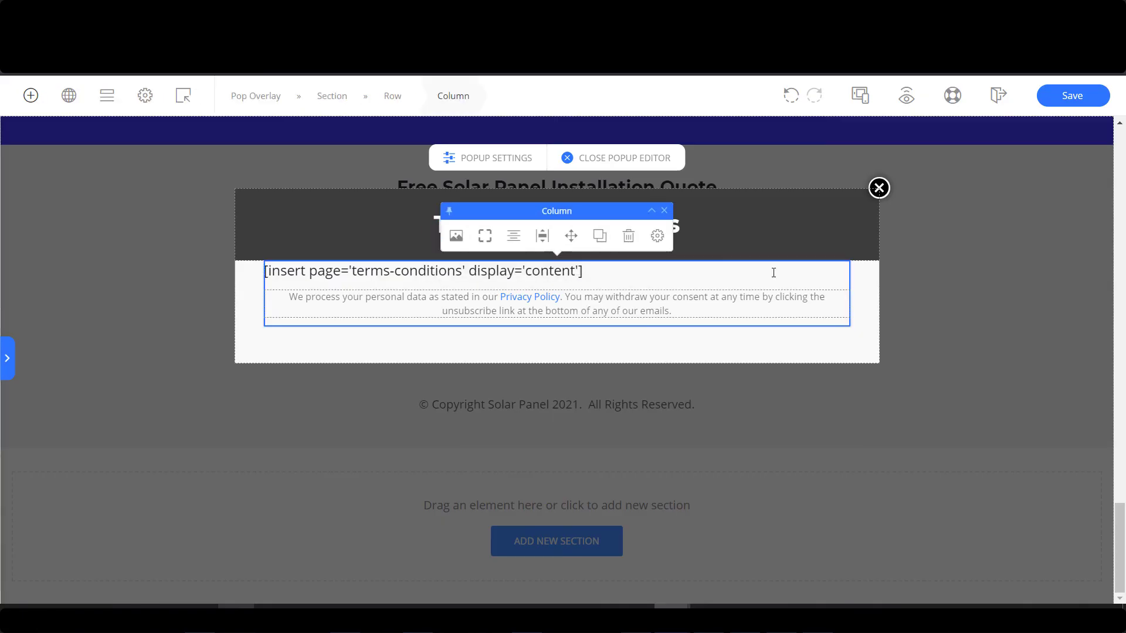
left_click(674, 309)
left_click(614, 264)
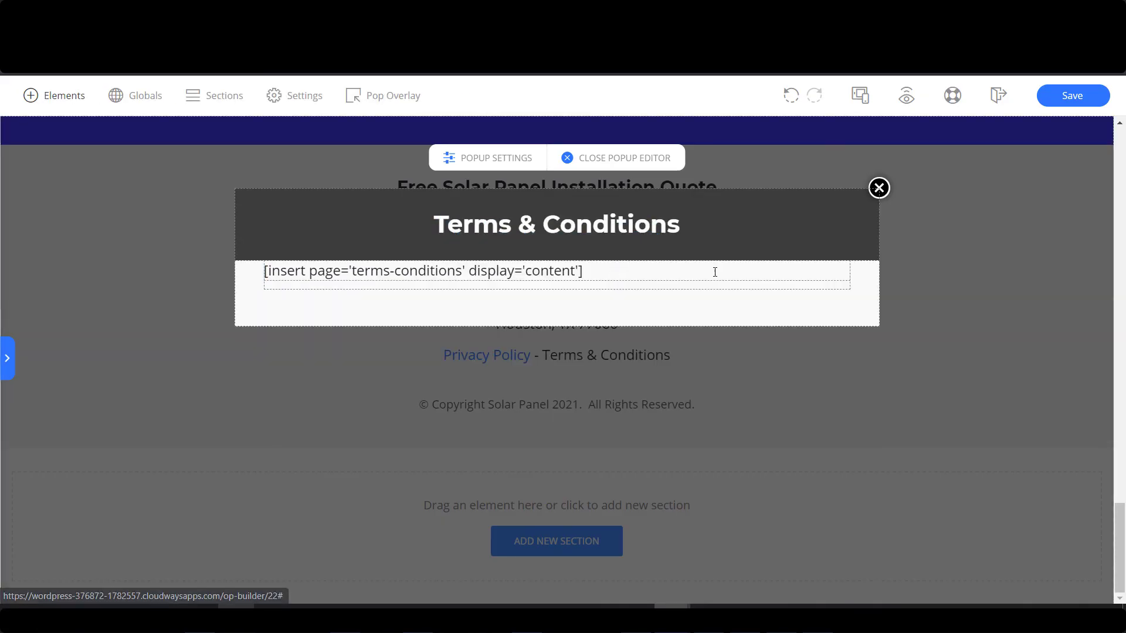
Make the footer's Terms & Conditions text show the Terms & Conditions popup overlay, and save.
left_click(1070, 97)
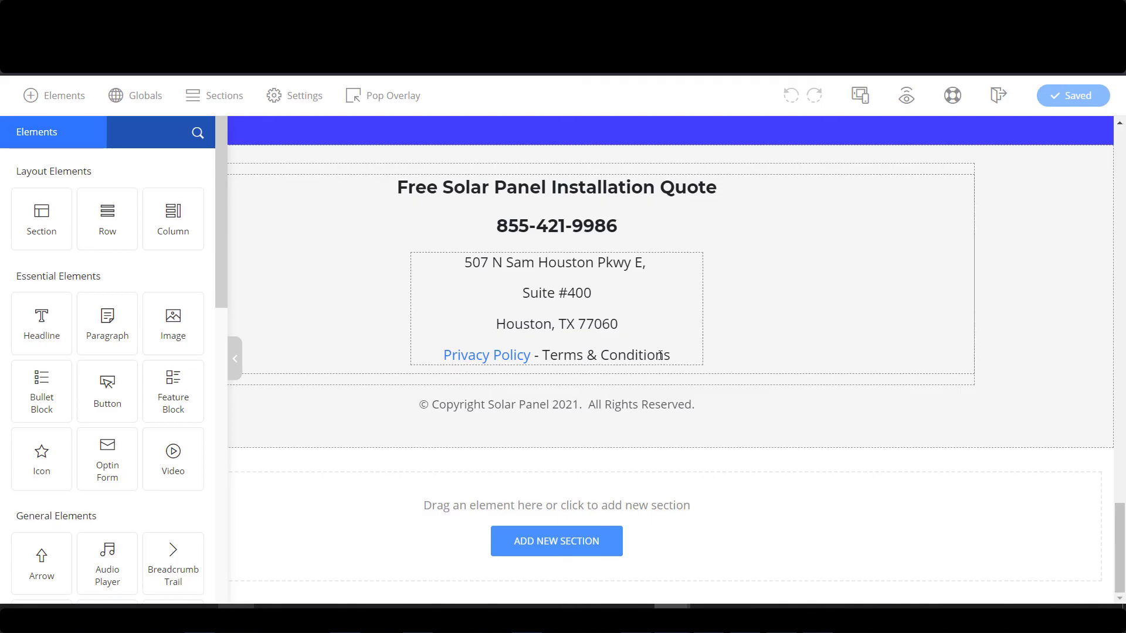
left_click_drag(542, 355, 671, 356)
left_click(605, 332)
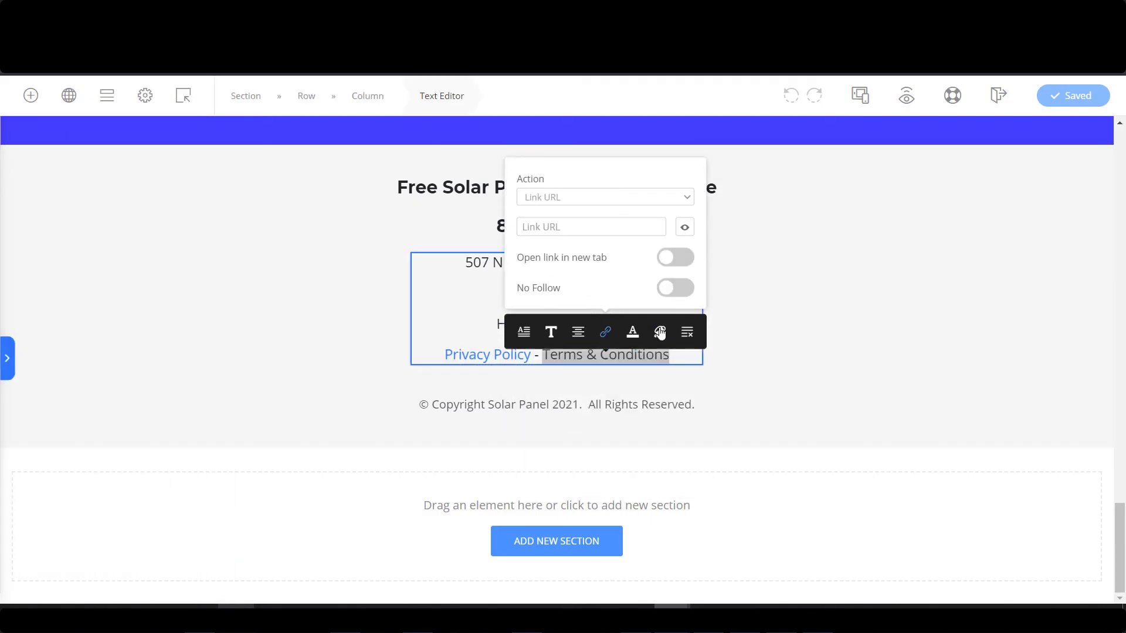
left_click(566, 197)
left_click(576, 216)
left_click(595, 280)
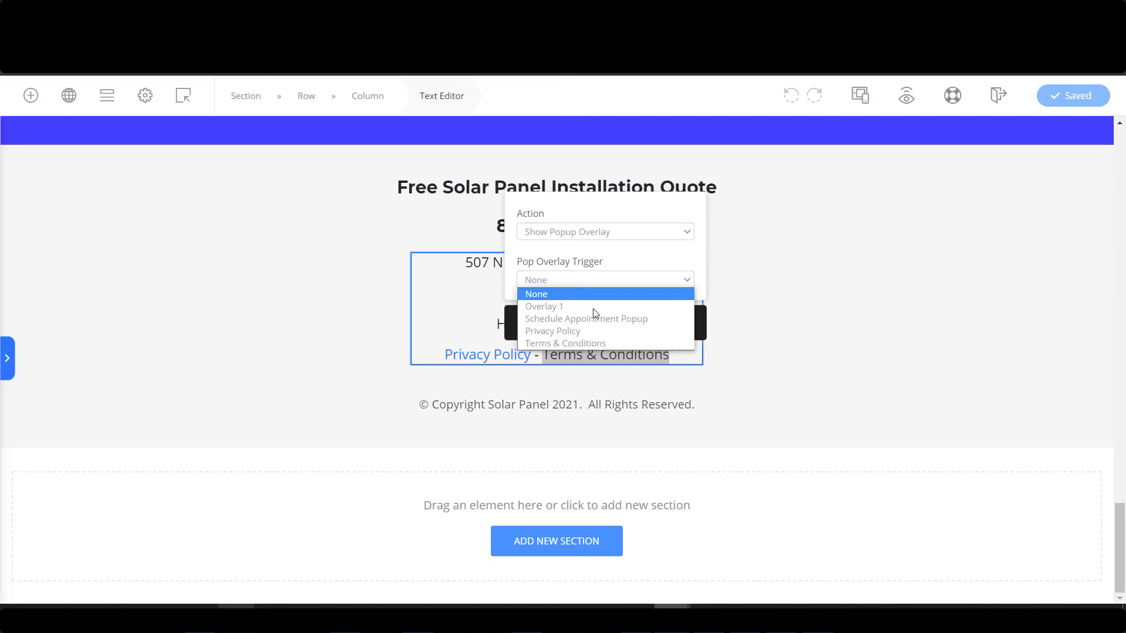
left_click(594, 345)
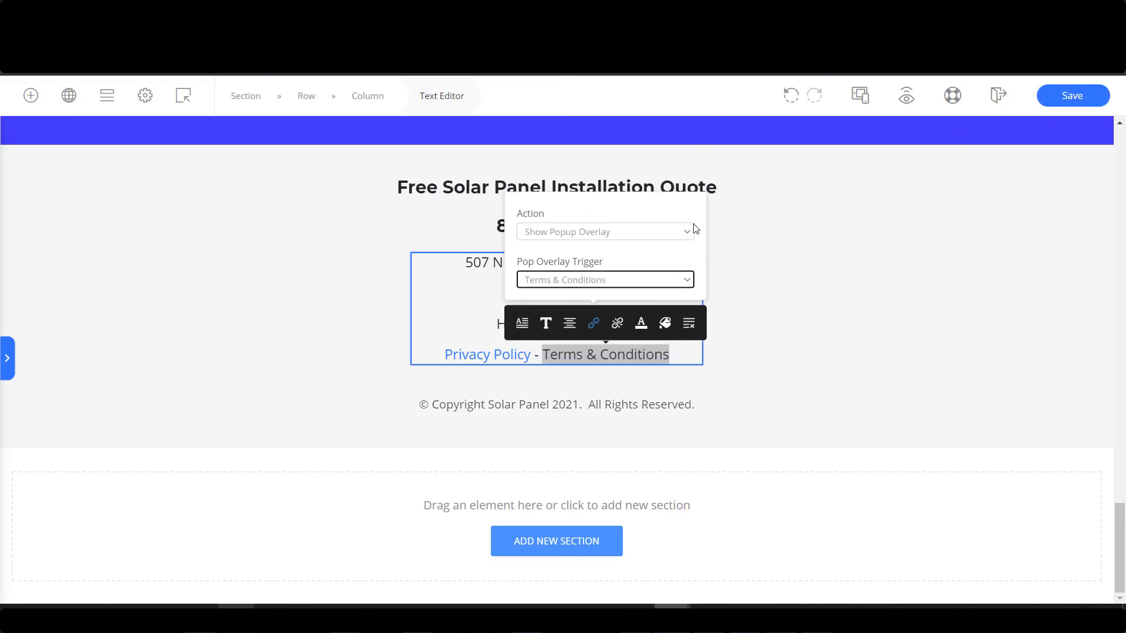
left_click(987, 198)
left_click(1067, 96)
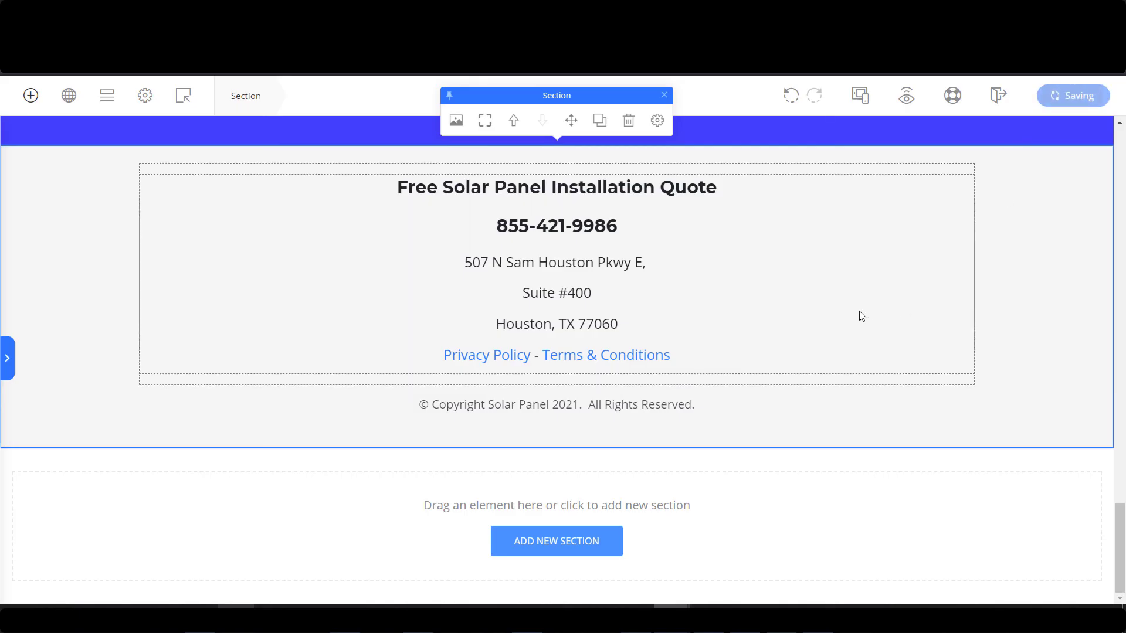
Preview the page live and test the Schedule Appointment popup and the phone number button.
scroll(1121, 508, "up", 4)
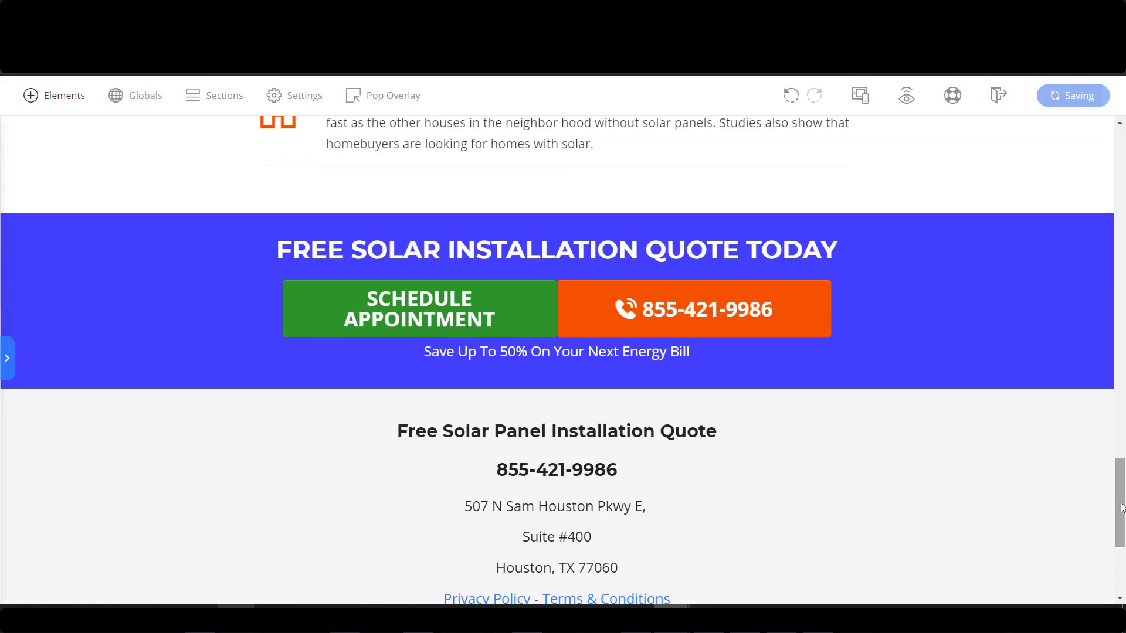
left_click_drag(1121, 510, 1078, 264)
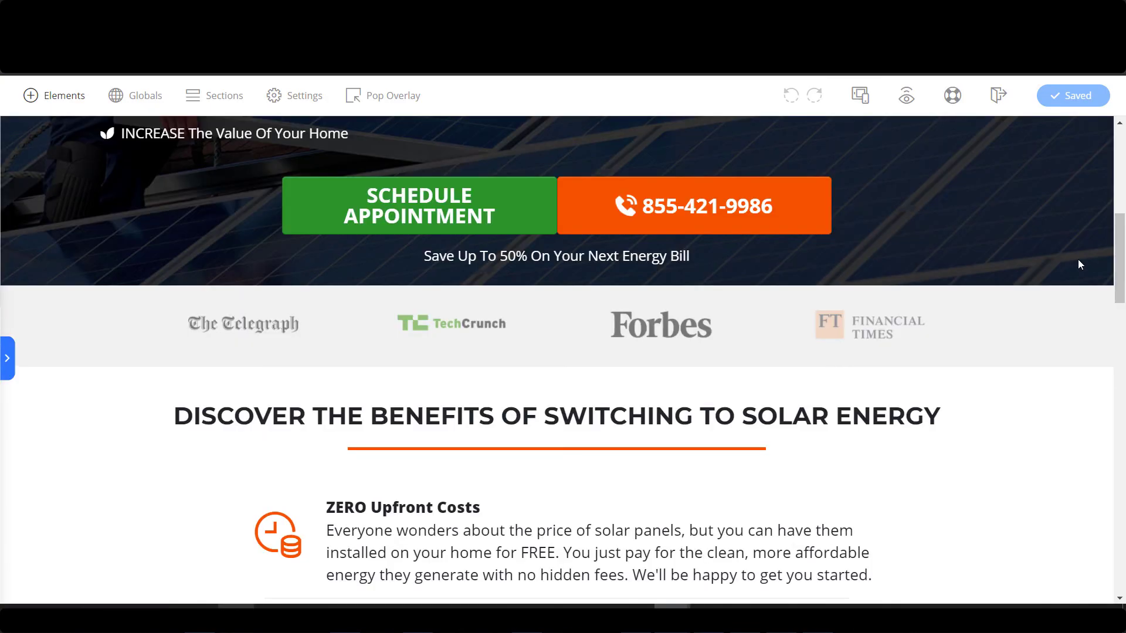
left_click(908, 98)
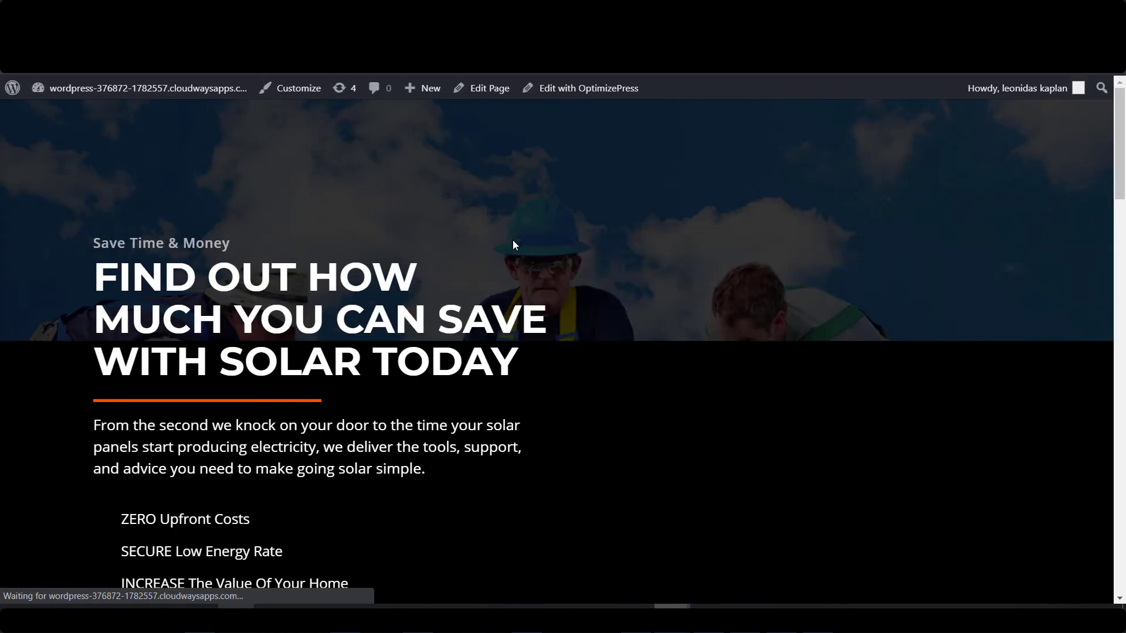
scroll(496, 236, "down", 4)
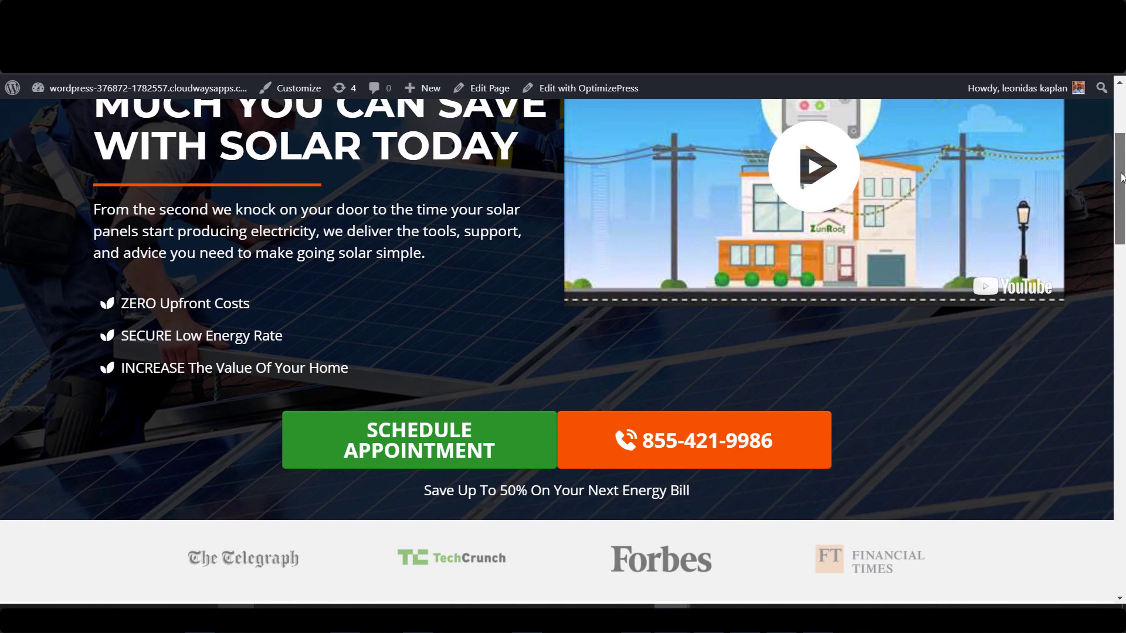
left_click(422, 450)
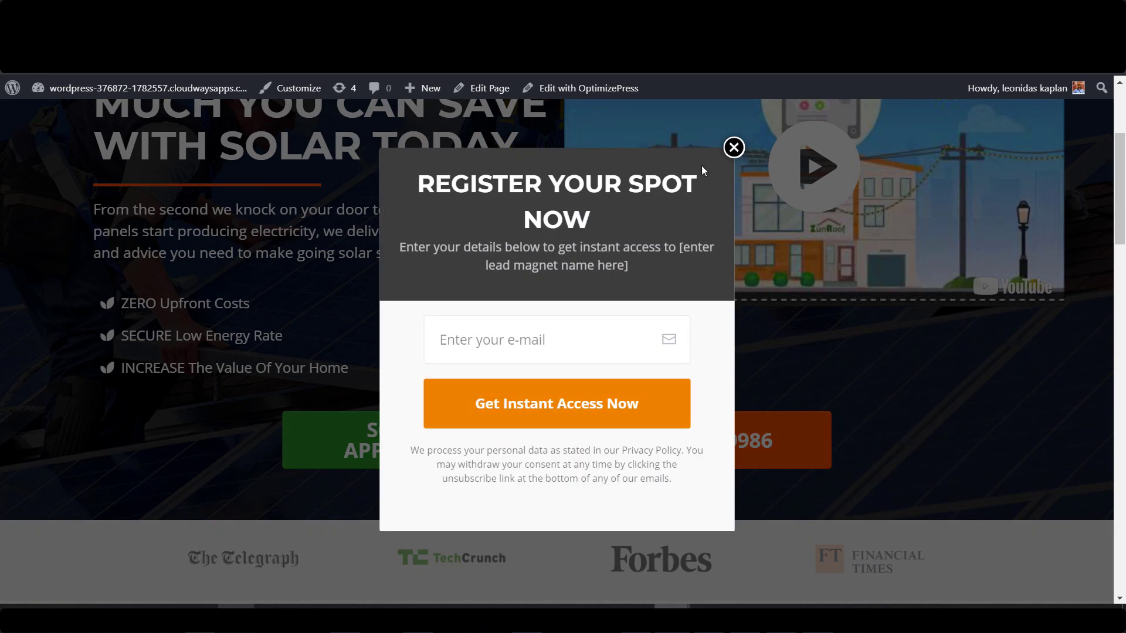
left_click(734, 149)
left_click(724, 441)
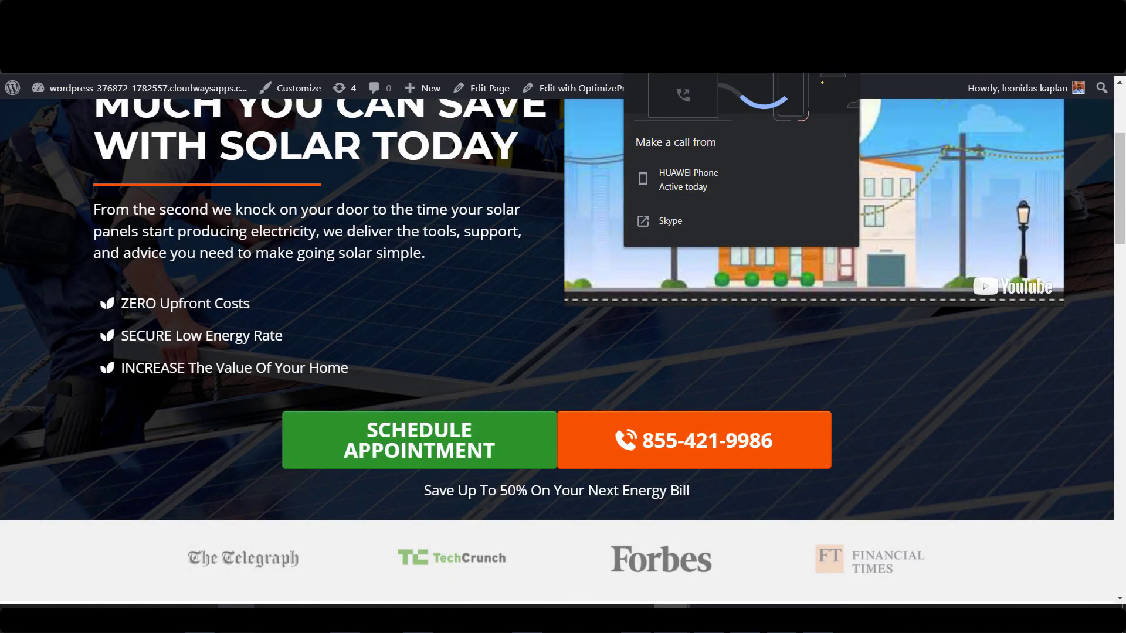
left_click(846, 61)
Open and close the Privacy Policy and Terms & Conditions popups from the footer links.
left_click_drag(1115, 191, 1105, 403)
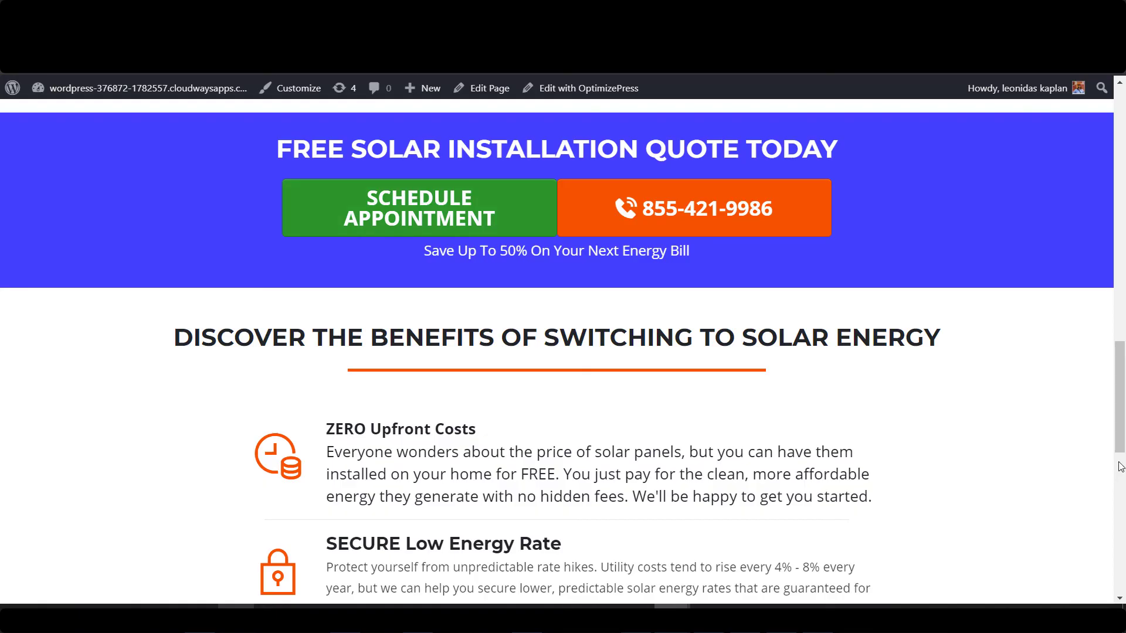
scroll(1120, 466, "down", 10)
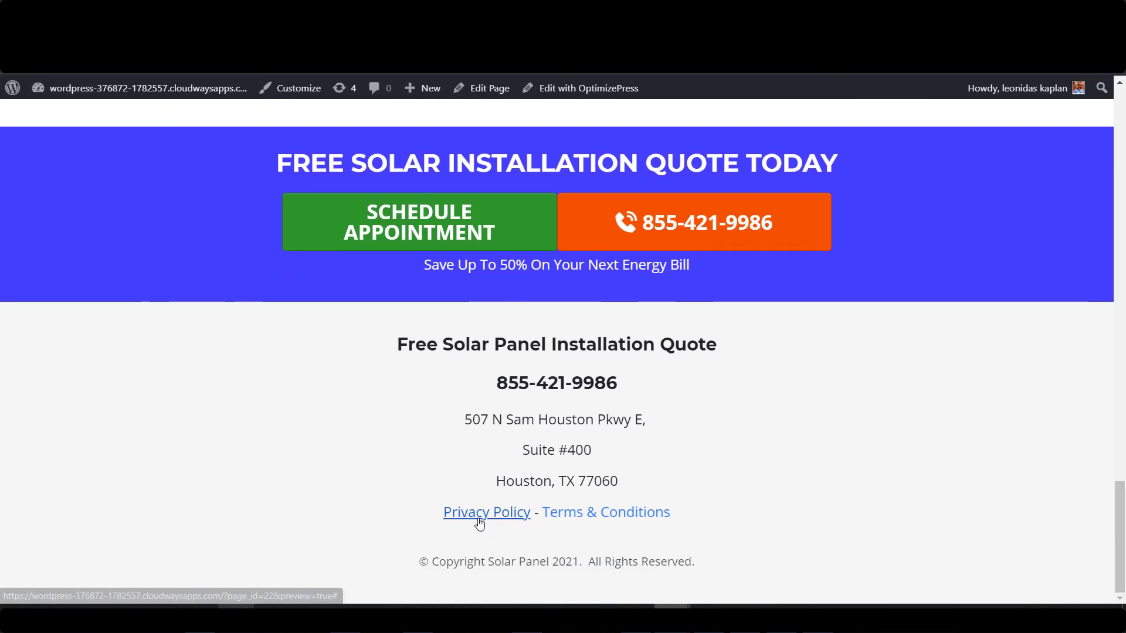
left_click(480, 513)
left_click(872, 149)
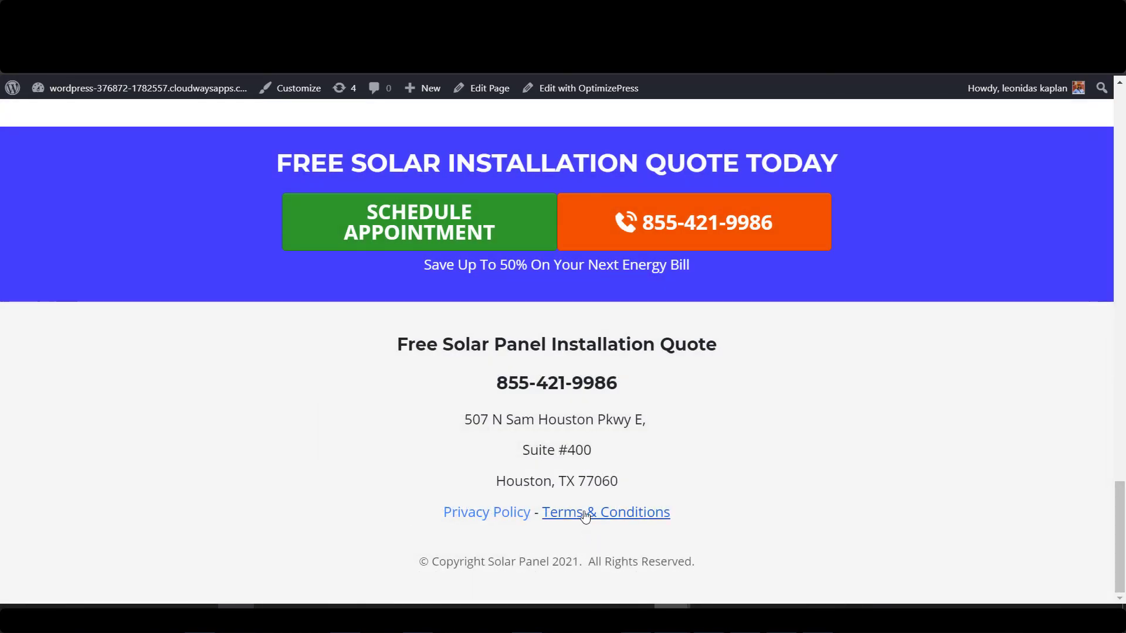
left_click(585, 513)
left_click(872, 147)
scroll(1122, 480, "up", 3)
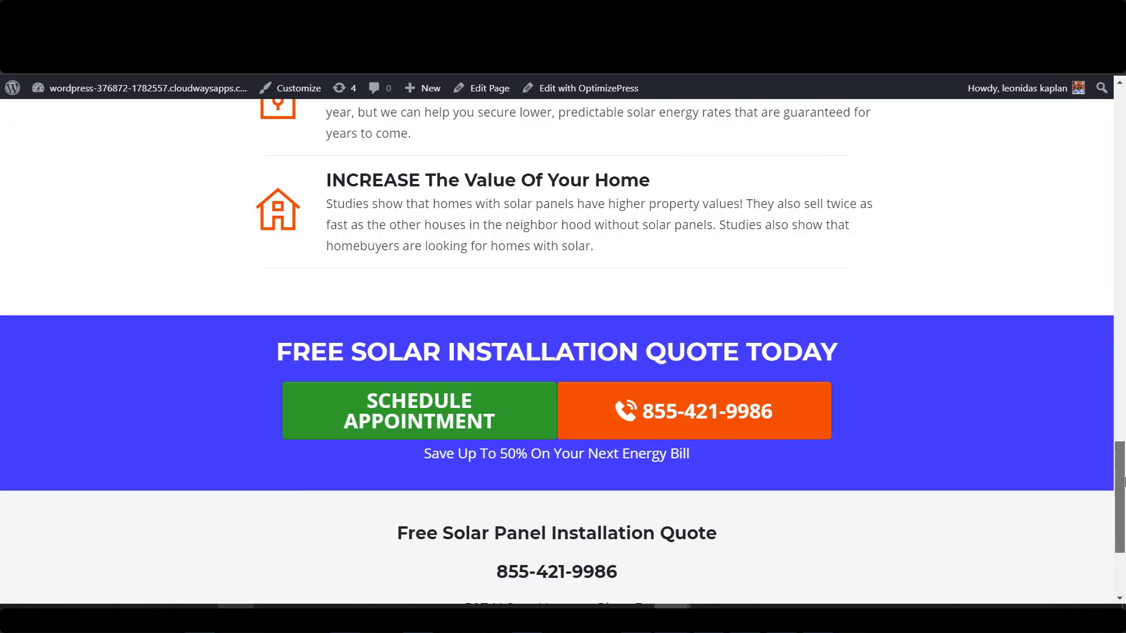
left_click_drag(1123, 481, 1123, 132)
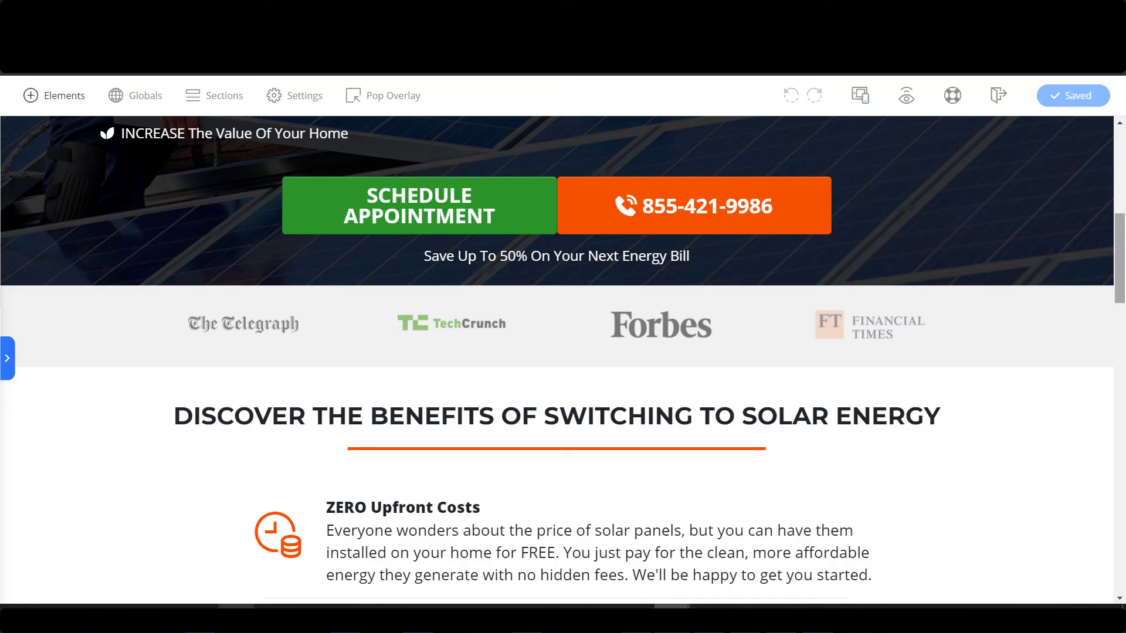
Reduce the hero section's top spacing to 65 and save the page.
scroll(601, 171, "up", 8)
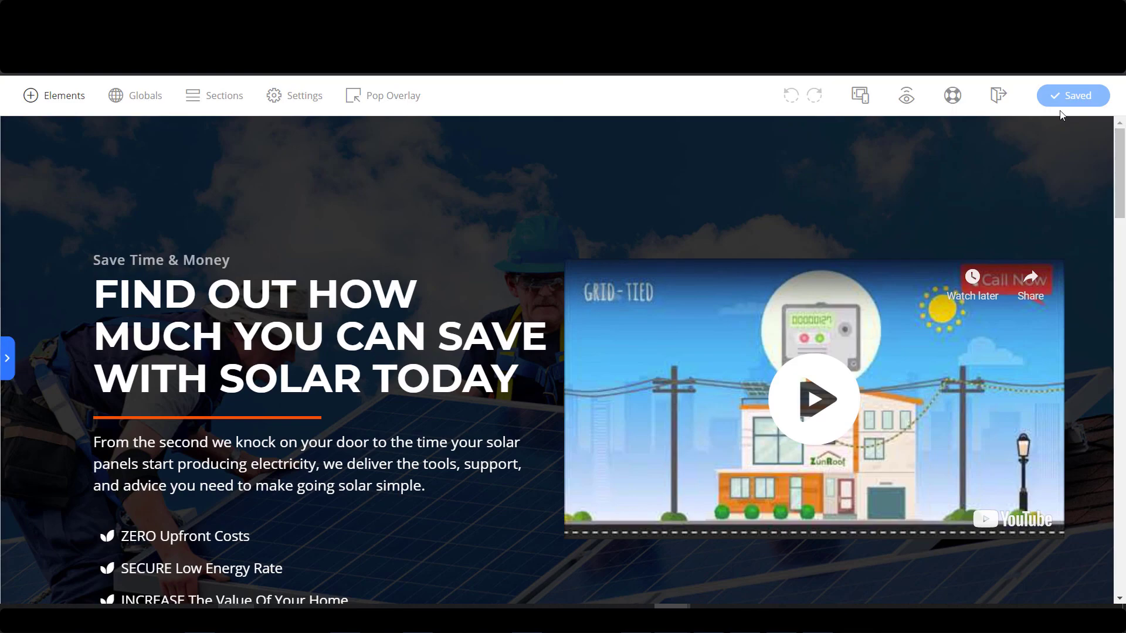
left_click(603, 157)
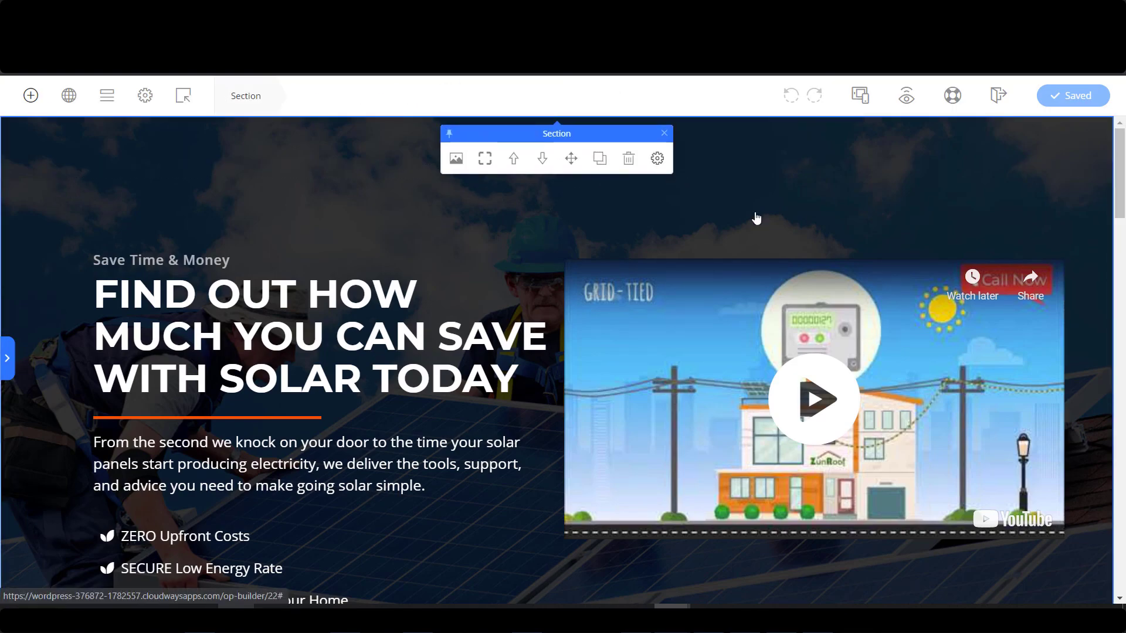
left_click(657, 159)
left_click_drag(731, 198, 647, 208)
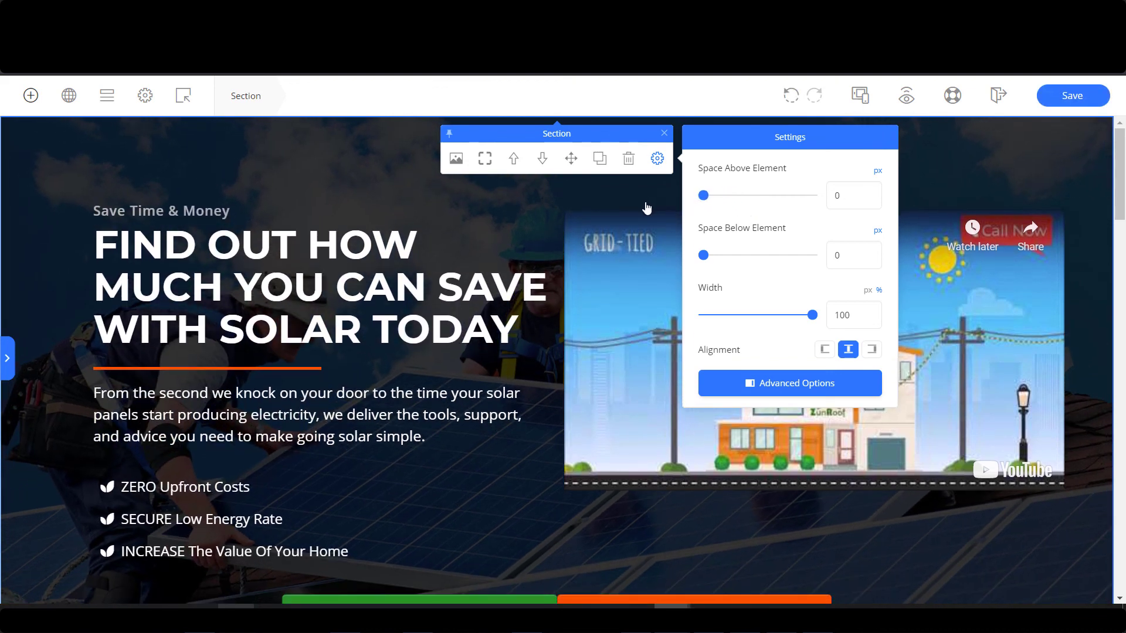
left_click(1073, 96)
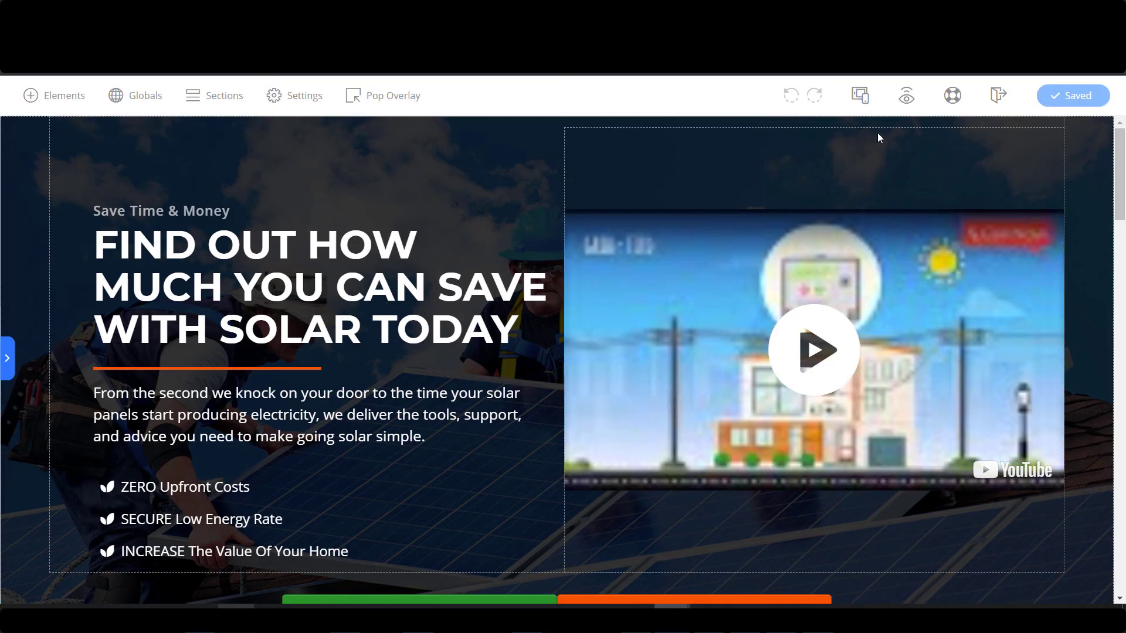
Publish the page, retitle it Solar Panel Installation, and copy the title into the description.
left_click(295, 101)
left_click(176, 163)
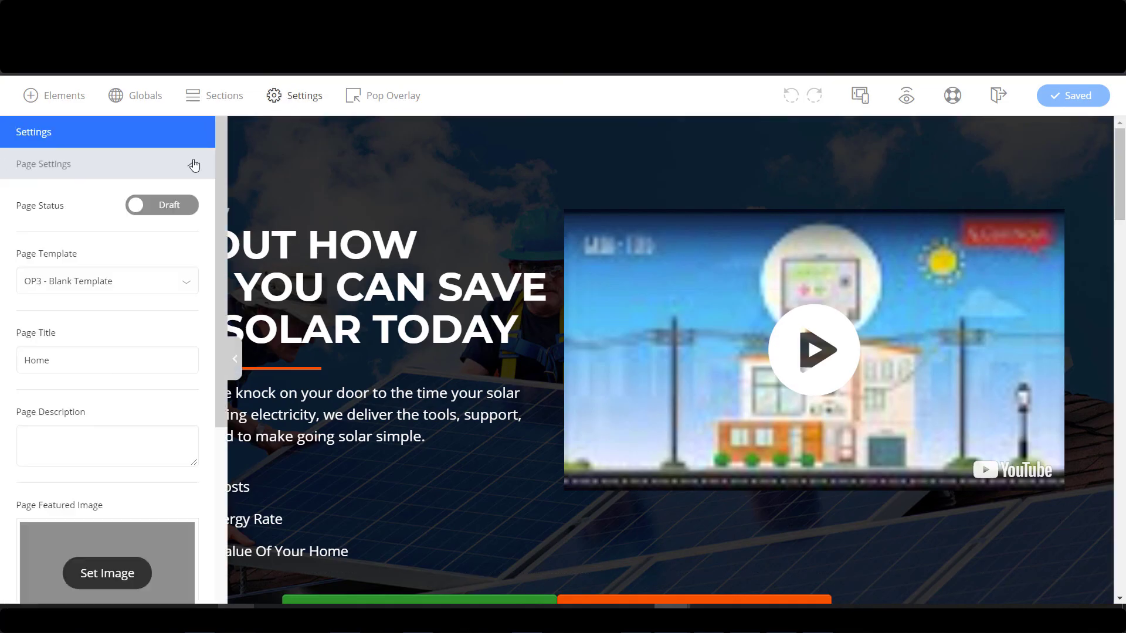
left_click(160, 205)
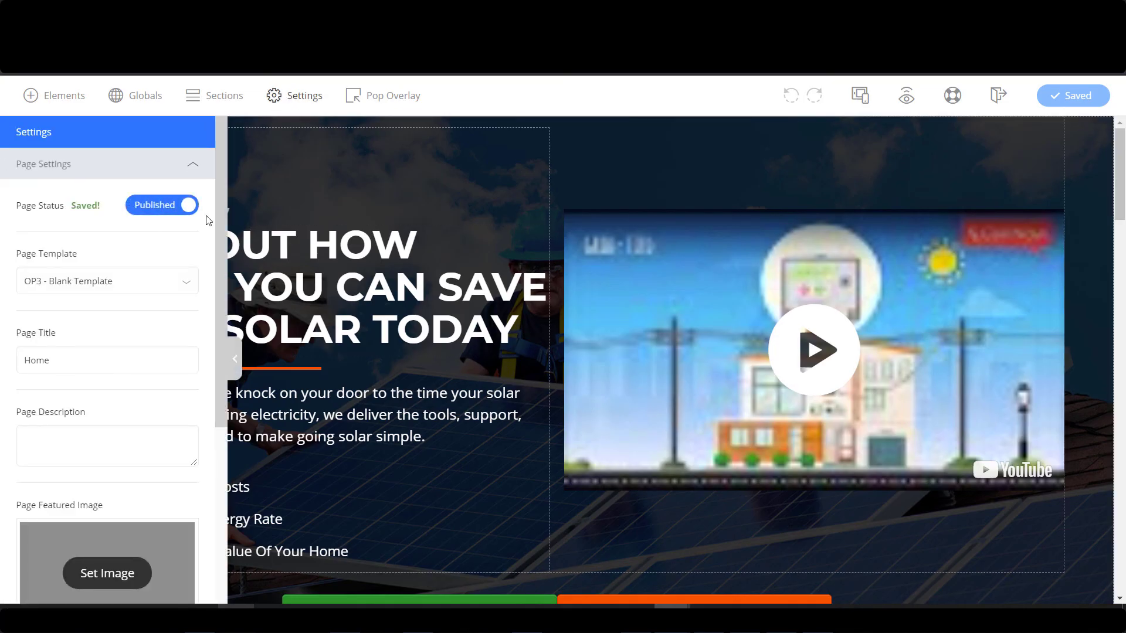
double_click(115, 351)
type("Solar Panel Installatio")
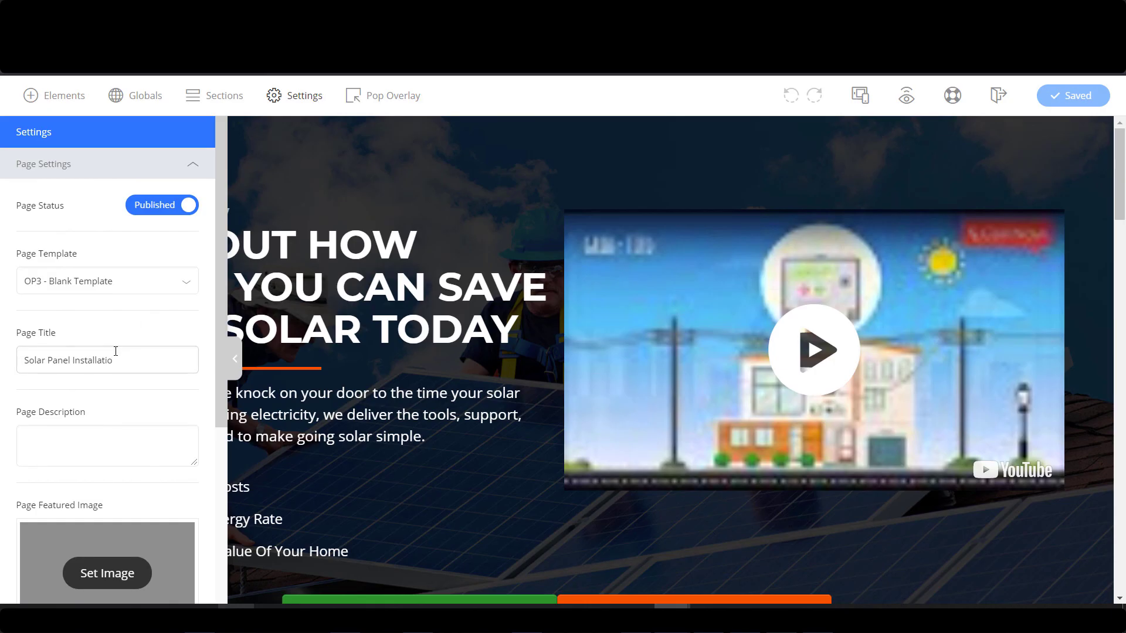
key("ctrl+a")
key("ctrl+c")
left_click(141, 434)
key("ctrl+v")
Set the solar panel photo as the page's featured image.
scroll(156, 413, "down", 4)
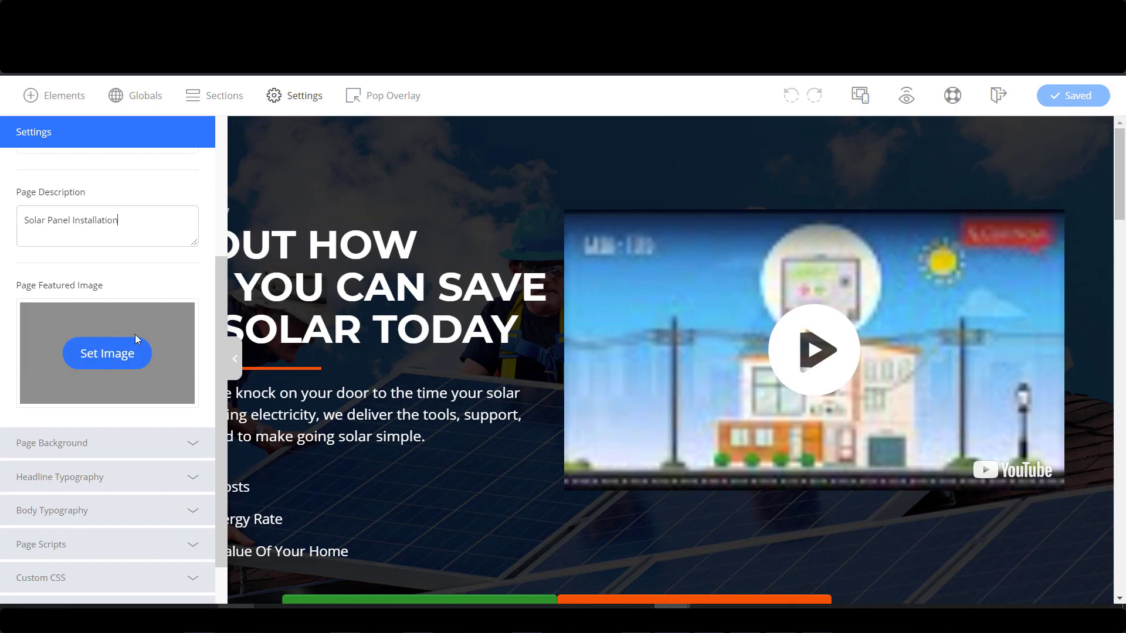
left_click(132, 355)
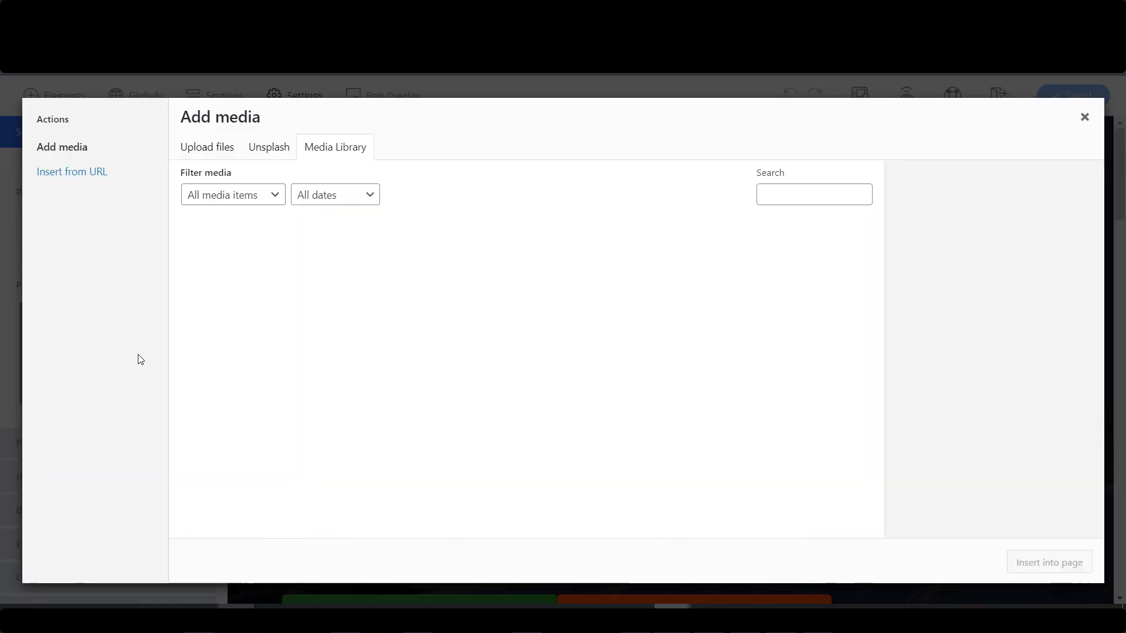
left_click(387, 298)
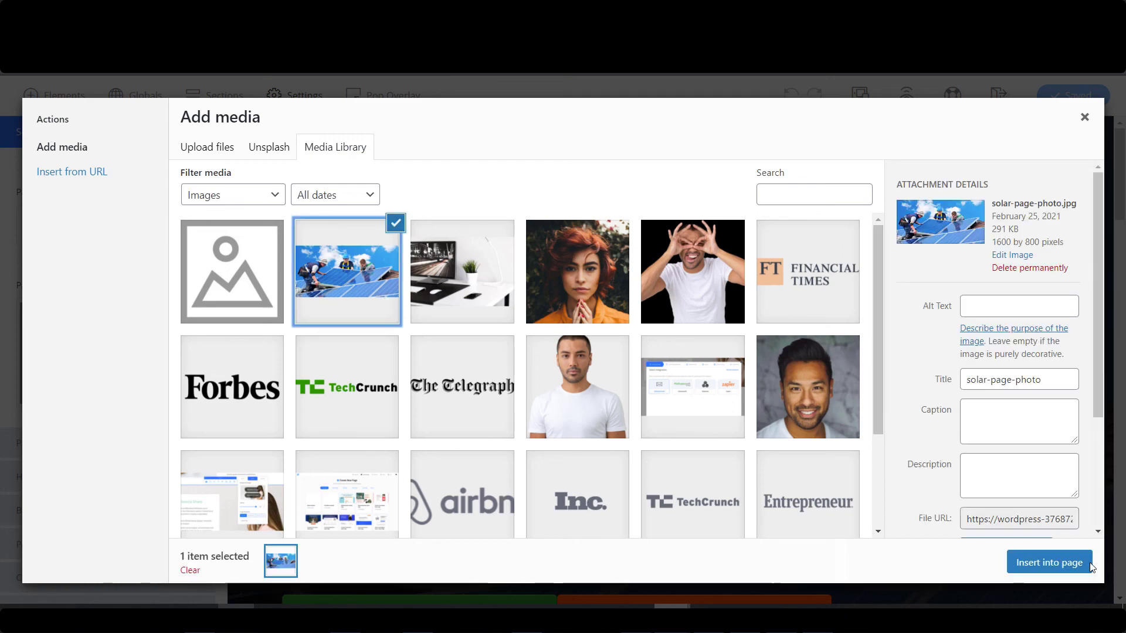
left_click(1063, 565)
left_click(633, 271)
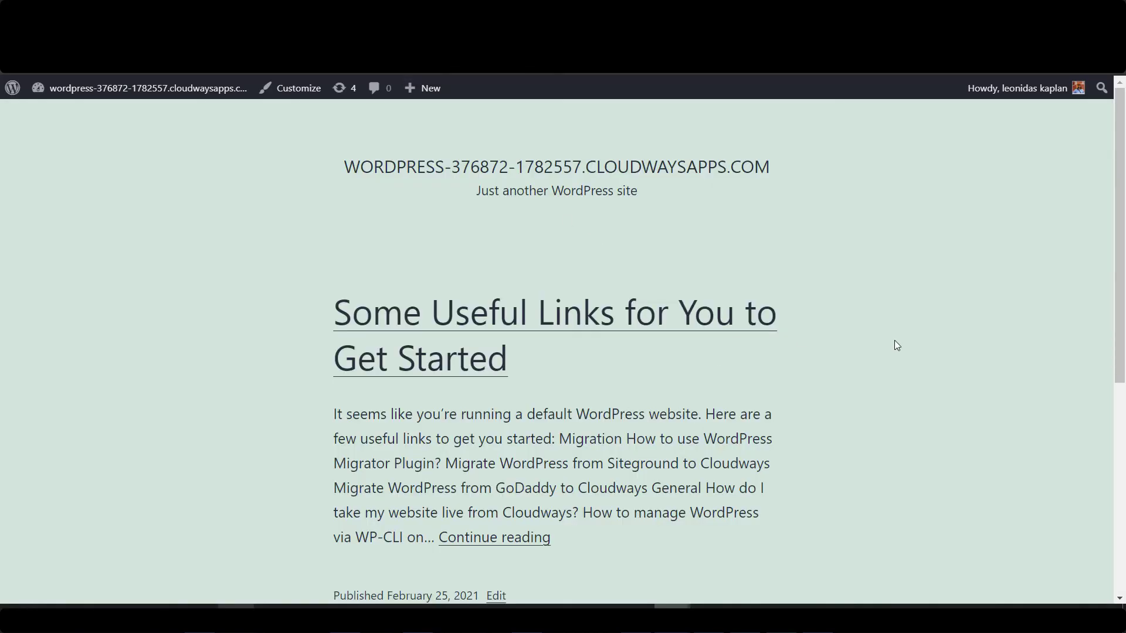
Set the Reading settings homepage to the static page Solar Panel Installation and save.
scroll(895, 345, "down", 4)
scroll(887, 349, "up", 4)
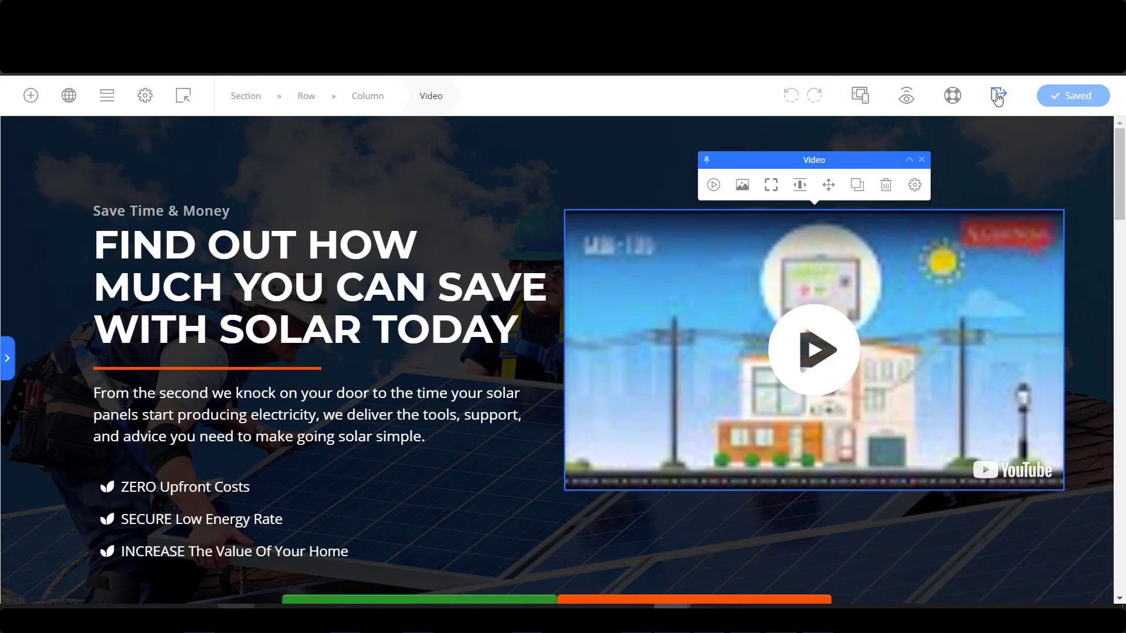
left_click(994, 94)
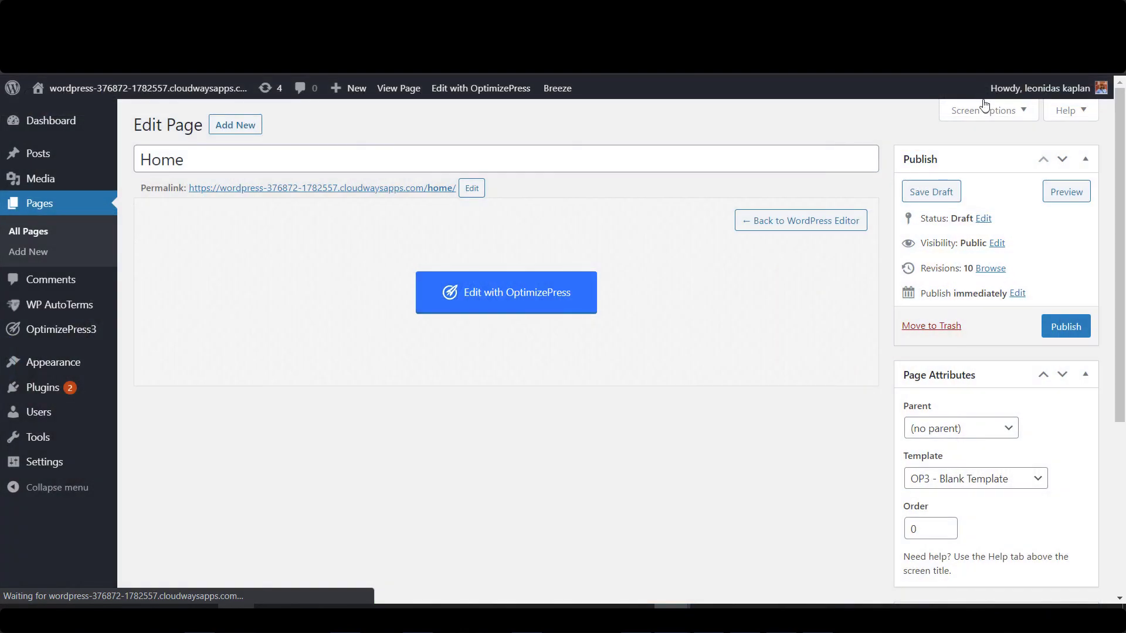
mouse_move(85, 467)
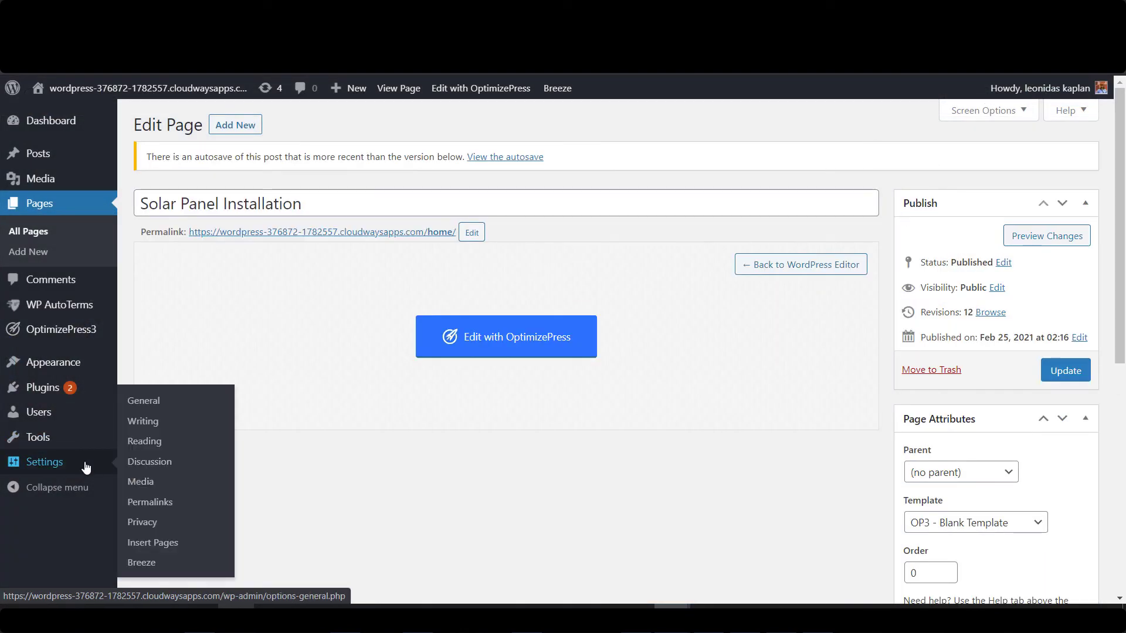
left_click(154, 446)
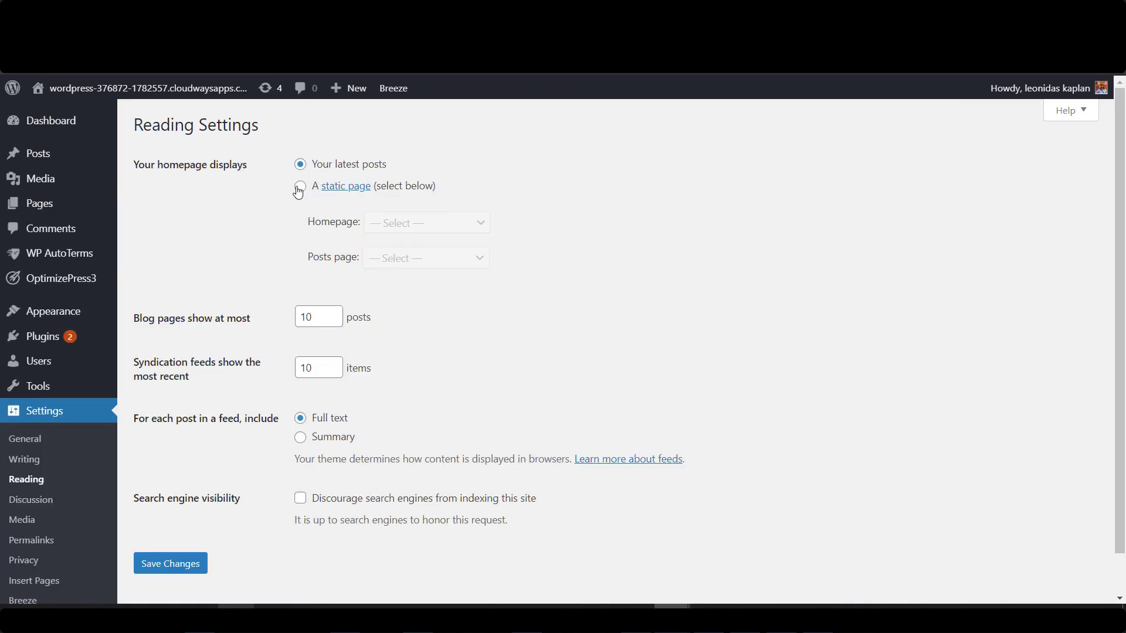
left_click(299, 186)
left_click(417, 223)
left_click(460, 285)
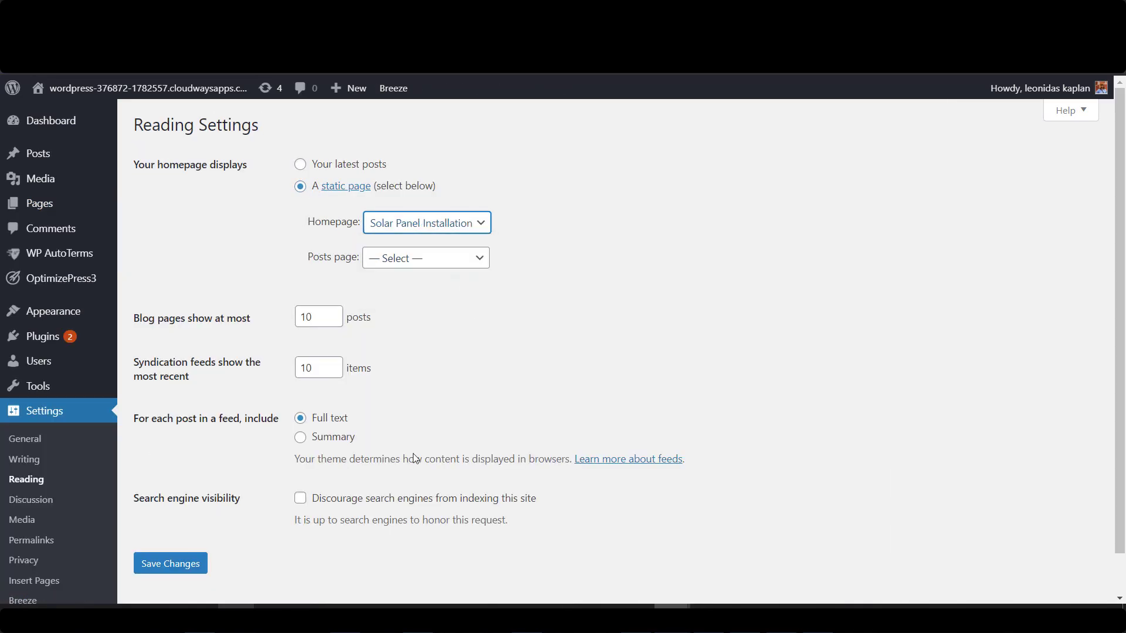
left_click(179, 567)
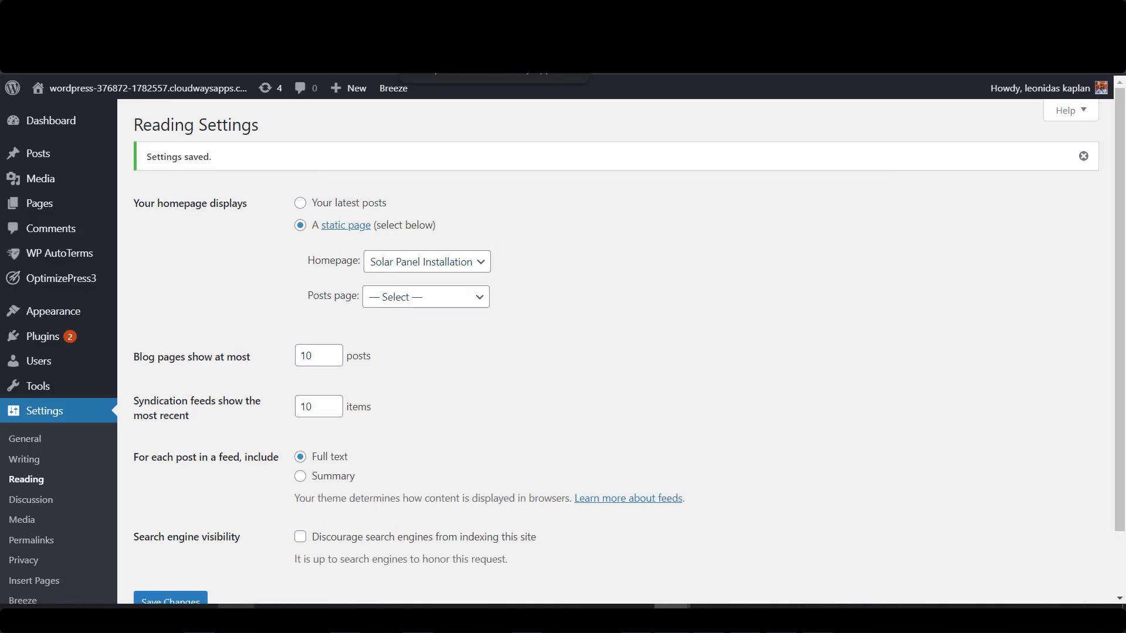
Reload the front-page tab to confirm the solar landing page is now the homepage.
left_click(460, 11)
key("F5")
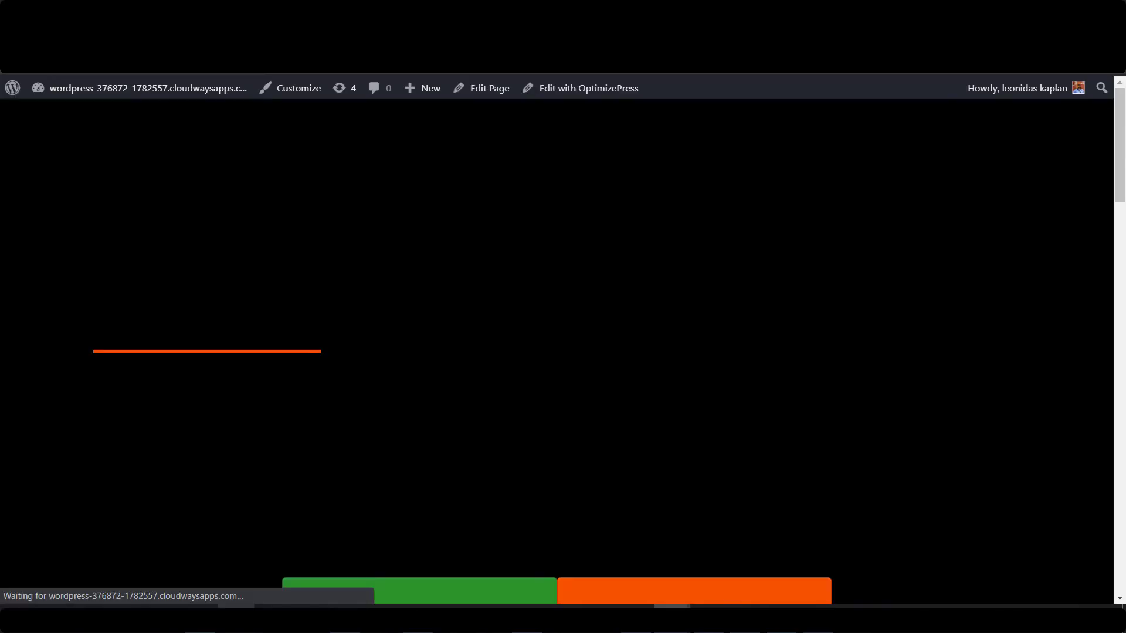
scroll(394, 234, "down", 5)
scroll(396, 246, "down", 15)
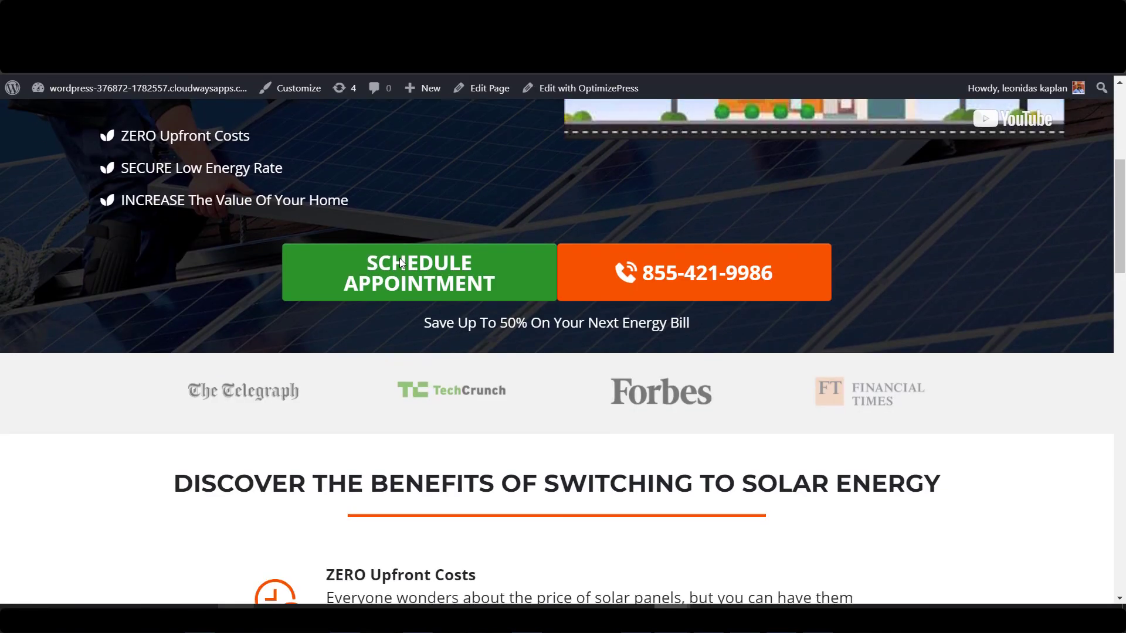
scroll(403, 272, "down", 6)
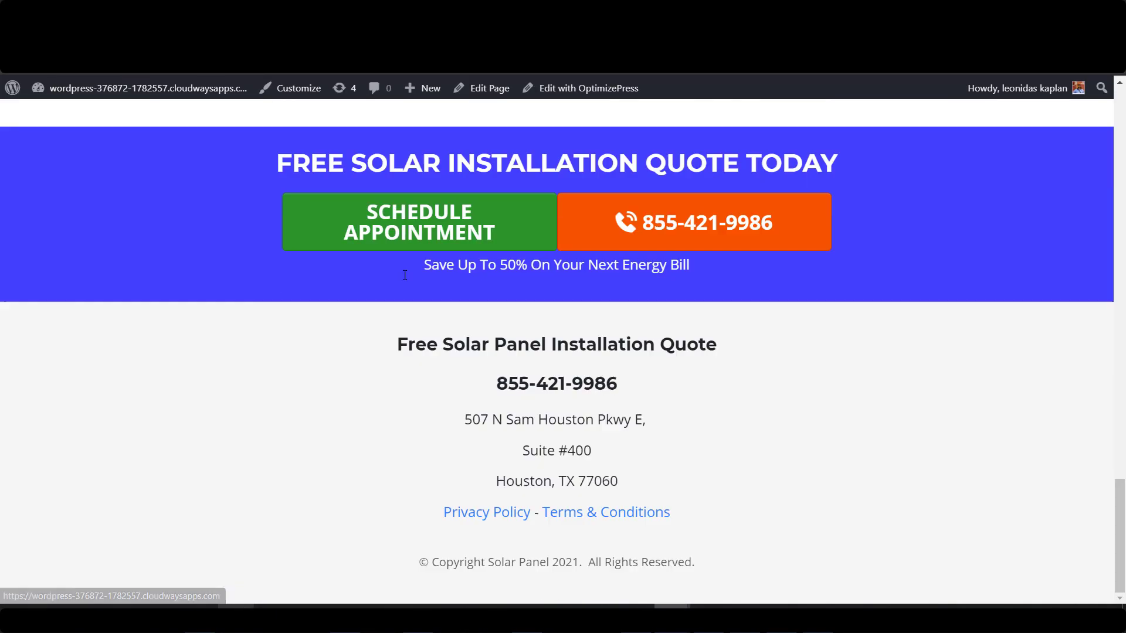
left_click_drag(1124, 522, 1121, 126)
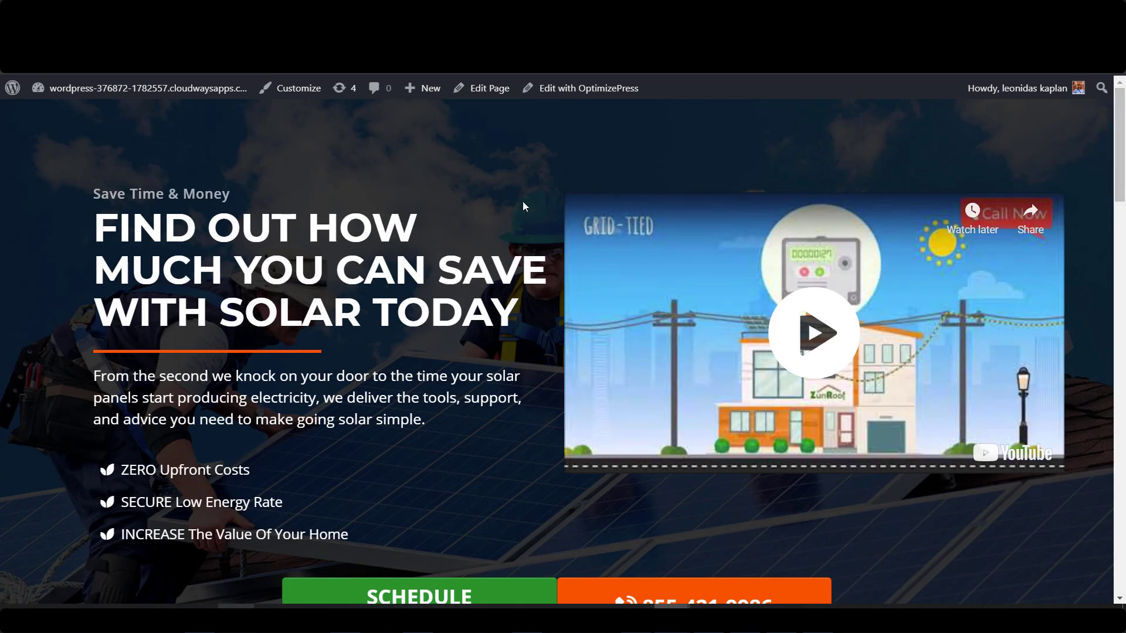
scroll(227, 274, "down", 5)
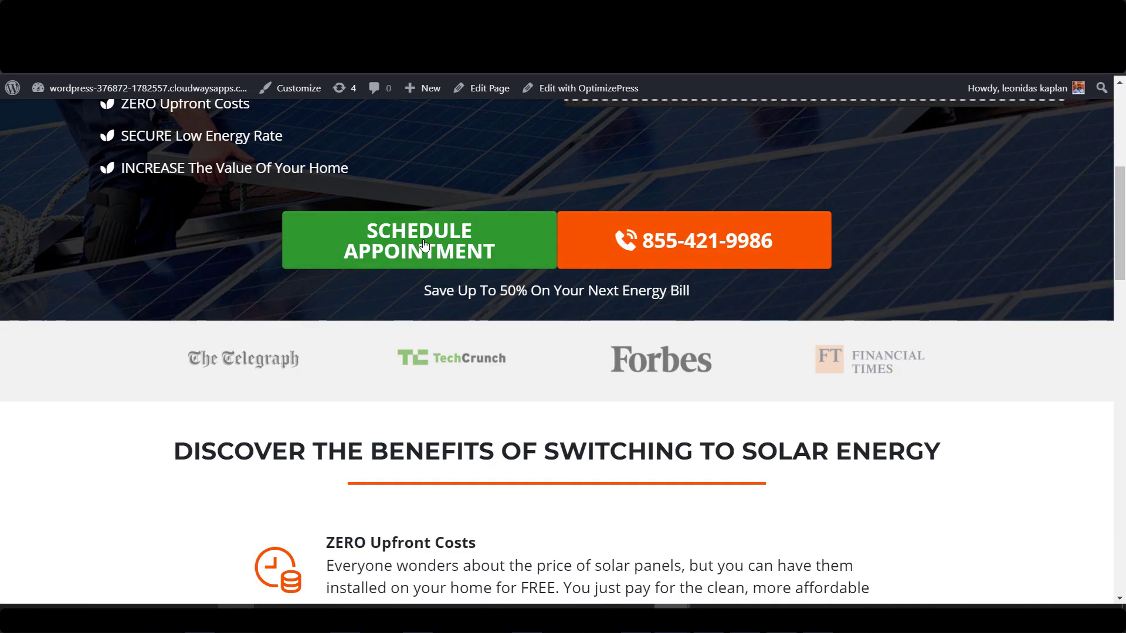
scroll(959, 283, "down", 15)
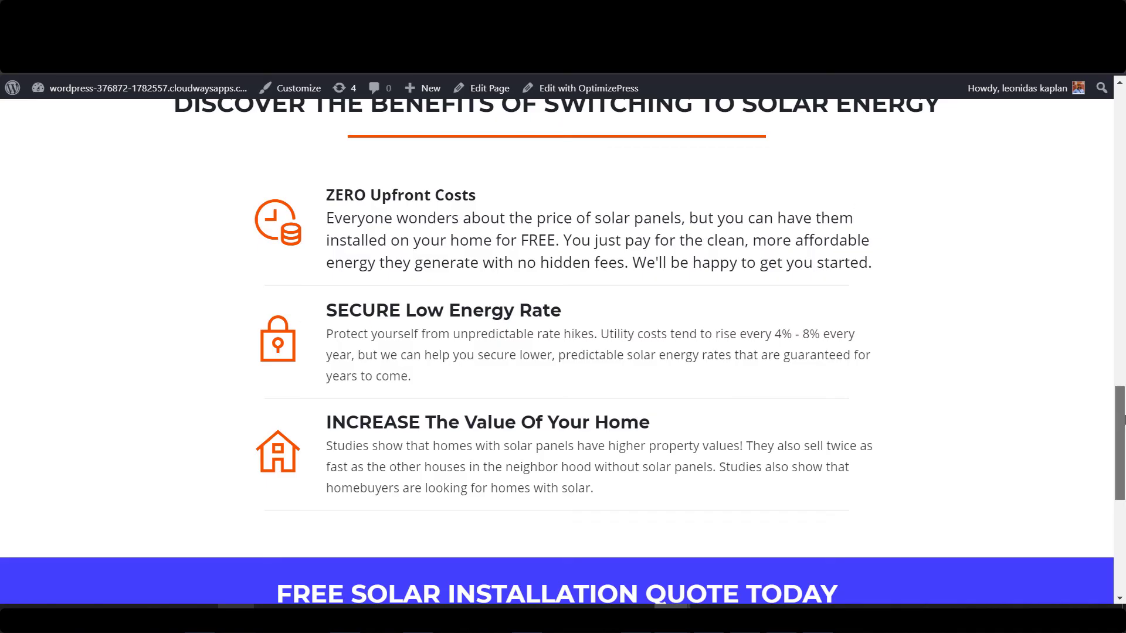
left_click_drag(1120, 422, 1119, 139)
scroll(443, 262, "up", 2)
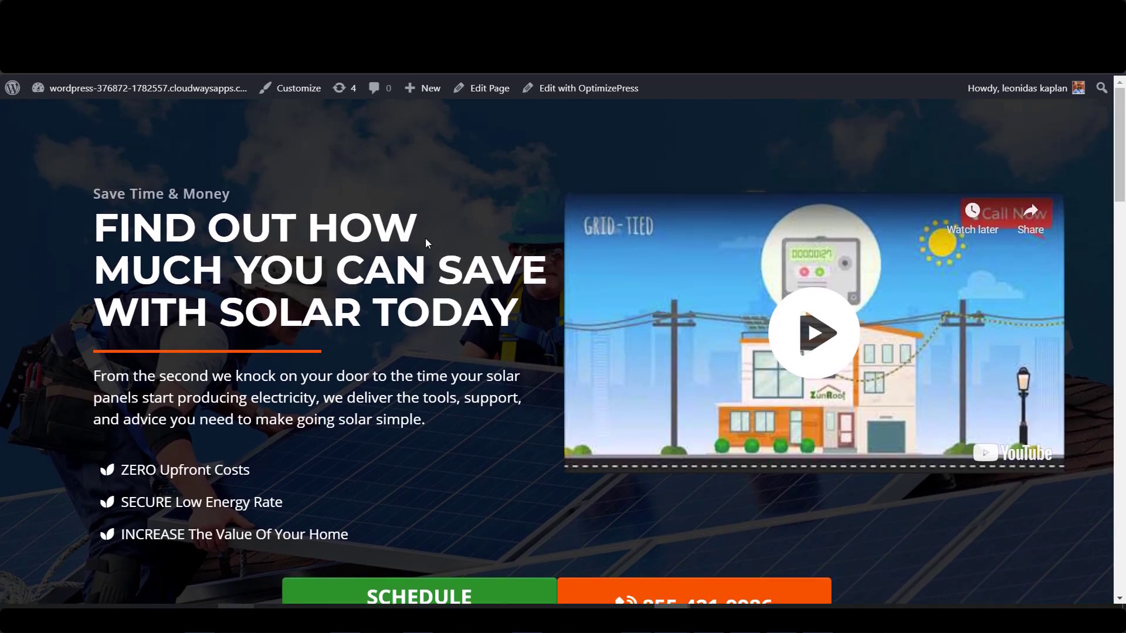
scroll(410, 246, "down", 5)
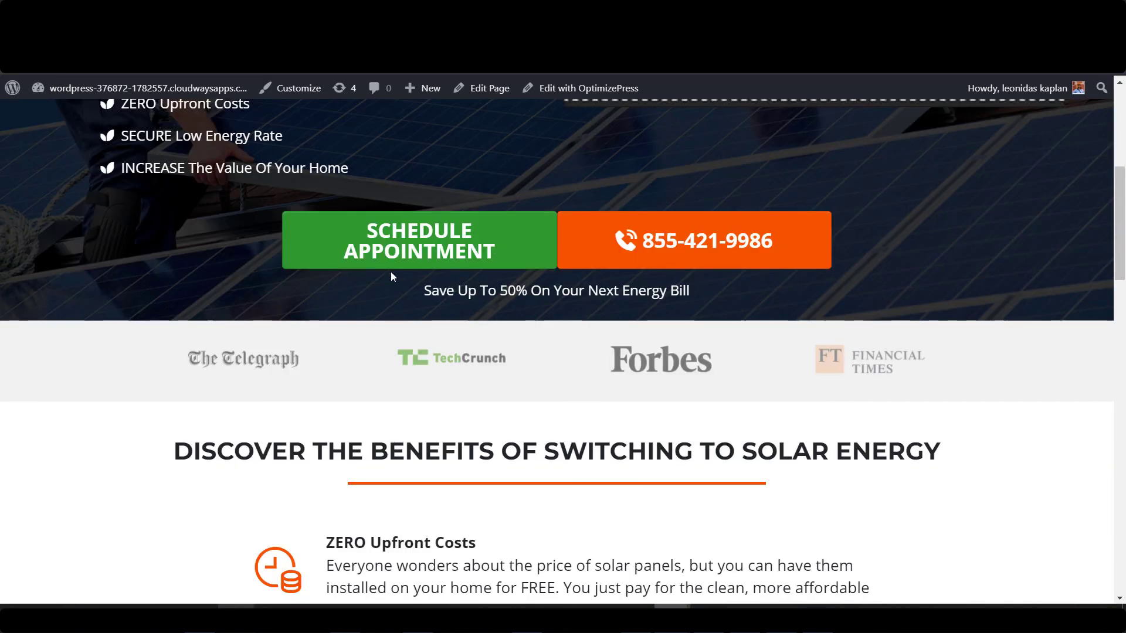
scroll(844, 329, "down", 15)
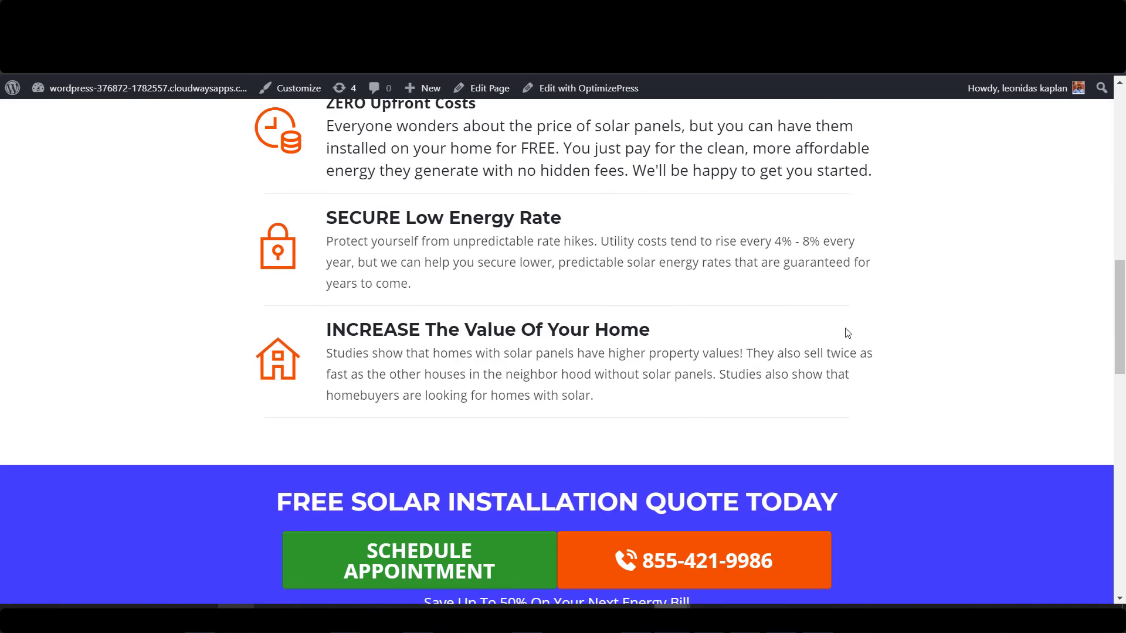
scroll(945, 342, "down", 6)
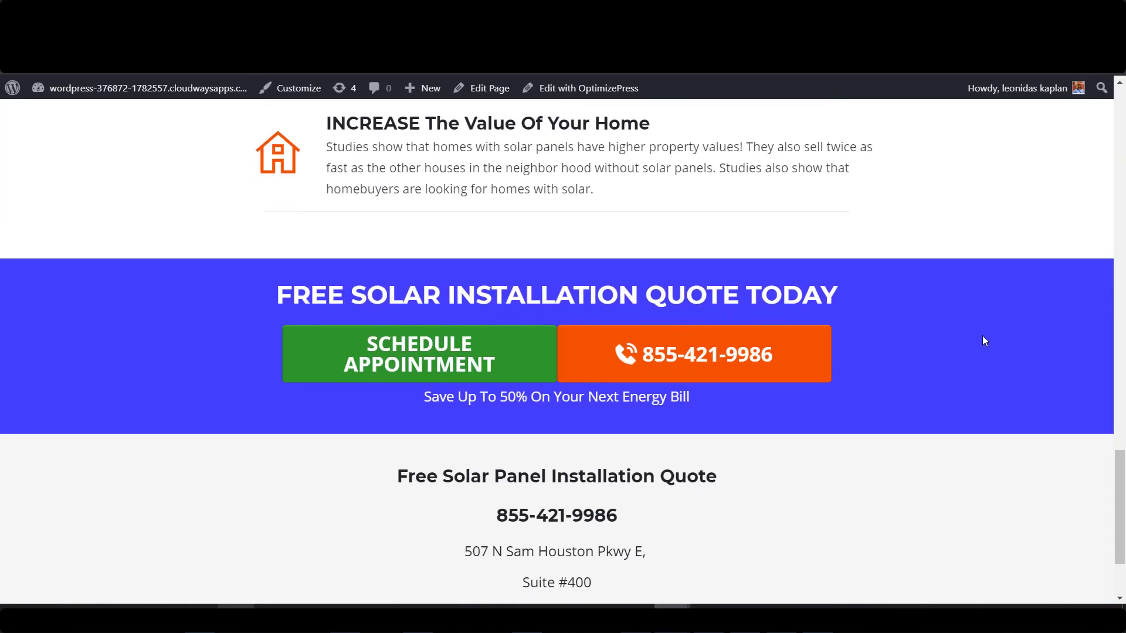
scroll(967, 346, "up", 15)
scroll(964, 348, "up", 8)
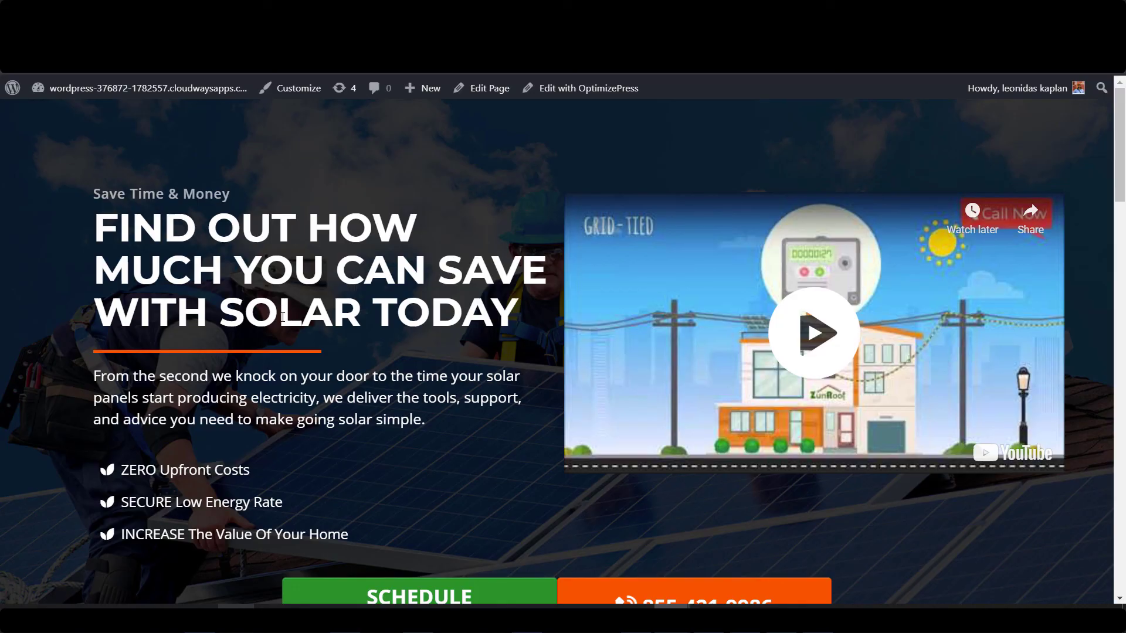
scroll(332, 290, "down", 3)
scroll(332, 271, "up", 3)
left_click_drag(106, 223, 357, 308)
left_click(170, 262)
left_click_drag(112, 222, 414, 312)
left_click(318, 316)
scroll(341, 320, "down", 1)
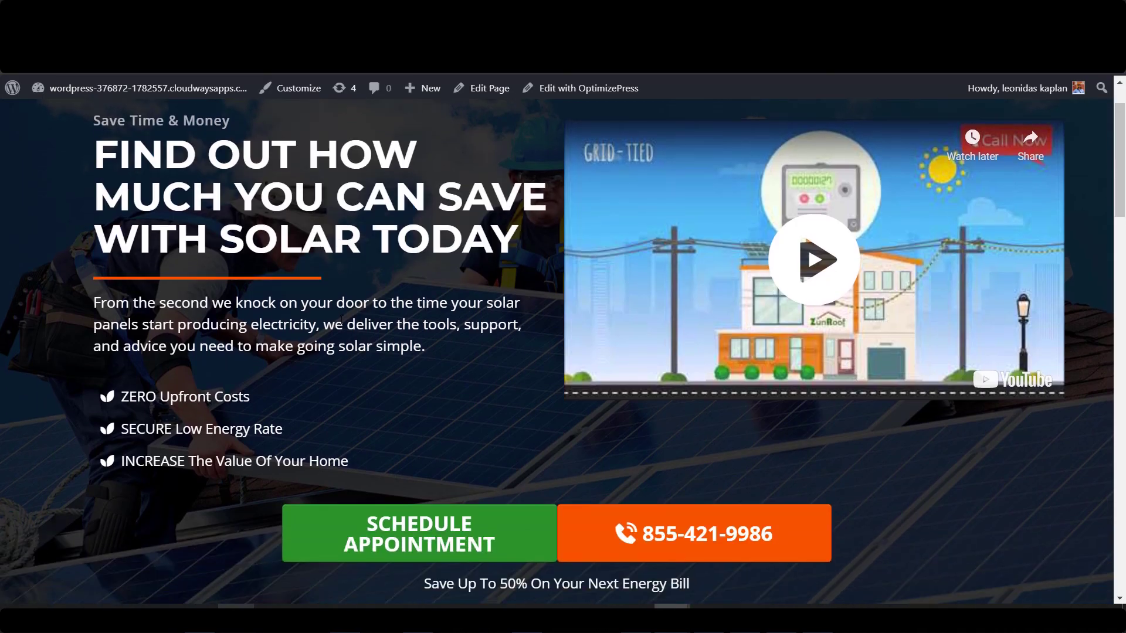
scroll(329, 317, "up", 1)
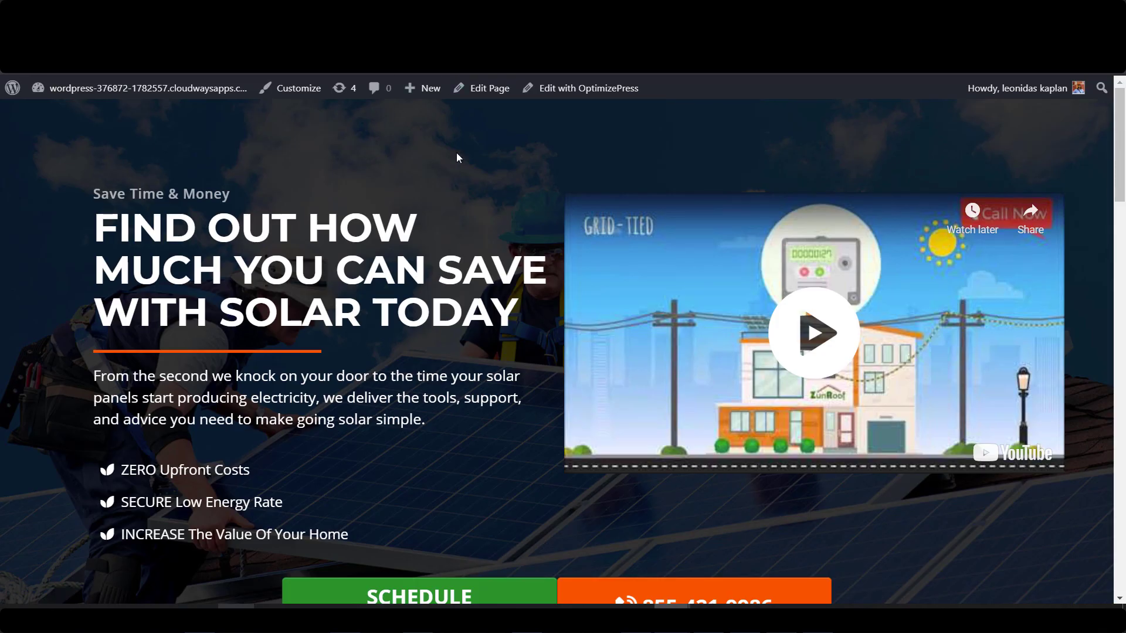
key("ctrl+shift+n")
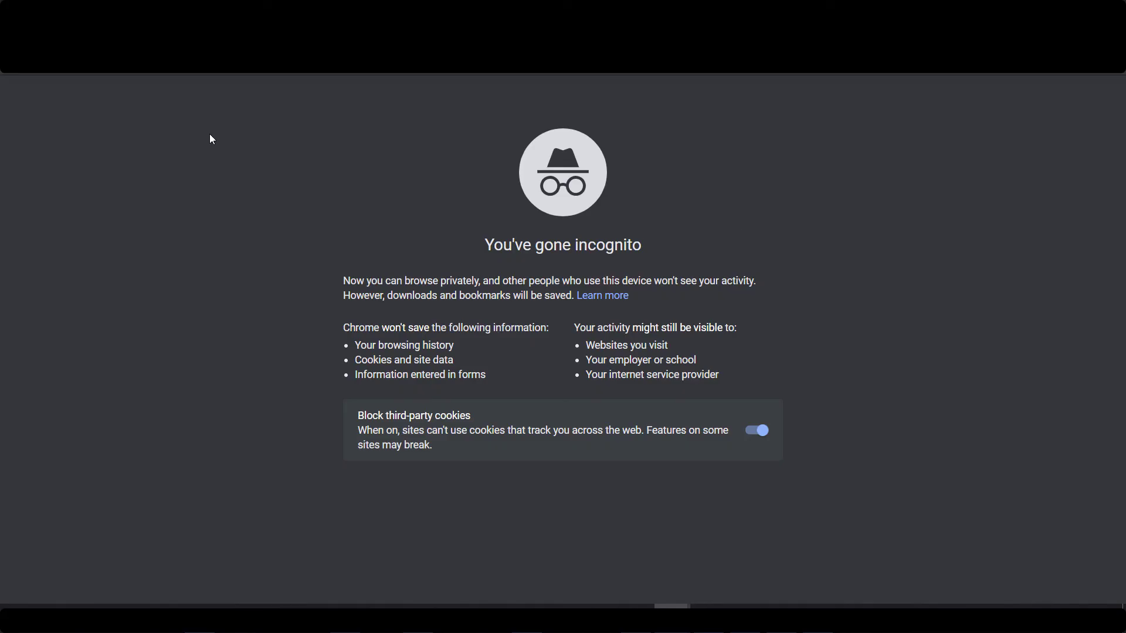
Load the pasted URL, then open and close the Get a Call Back popup form.
type("http://solarpanel-cost.com/")
key("Return")
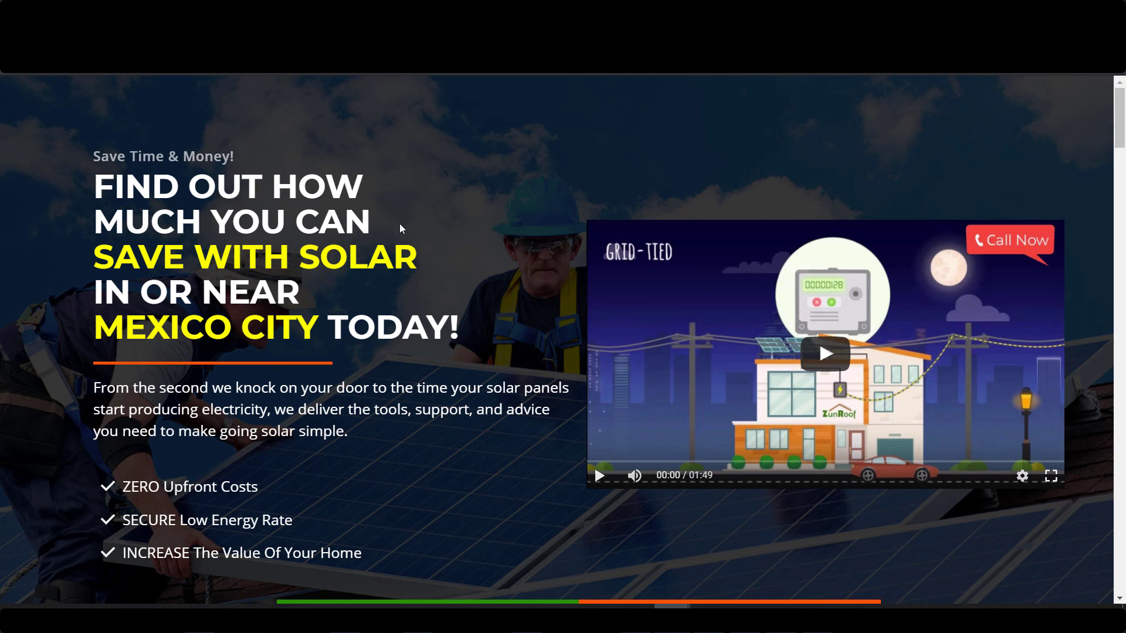
scroll(472, 230, "down", 3)
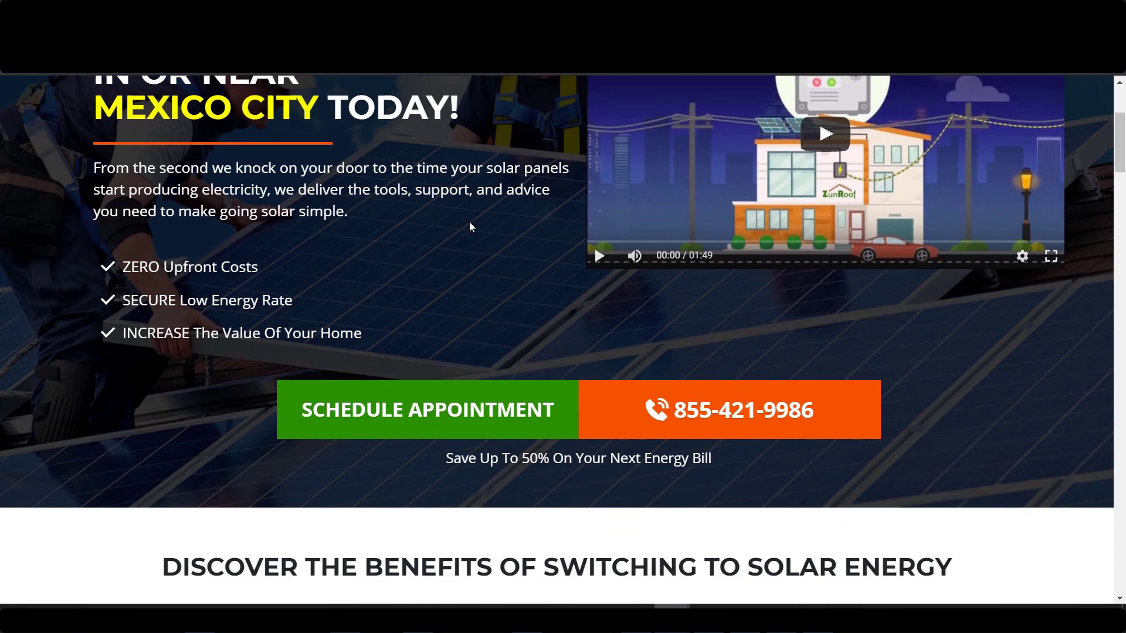
scroll(465, 231, "down", 1)
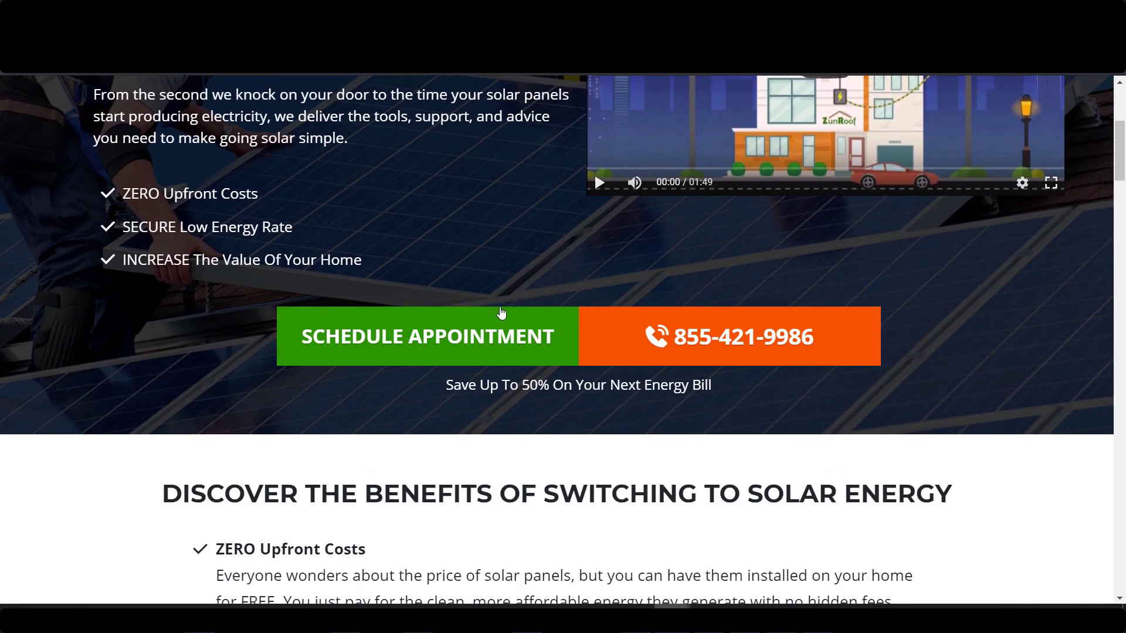
scroll(570, 188, "up", 2)
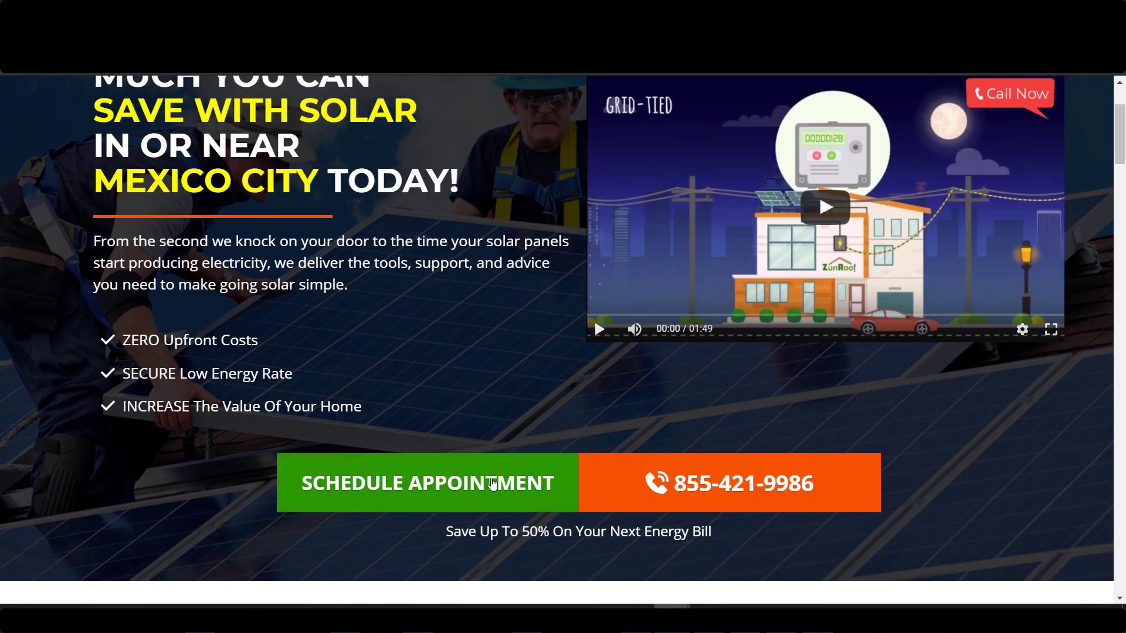
left_click(491, 481)
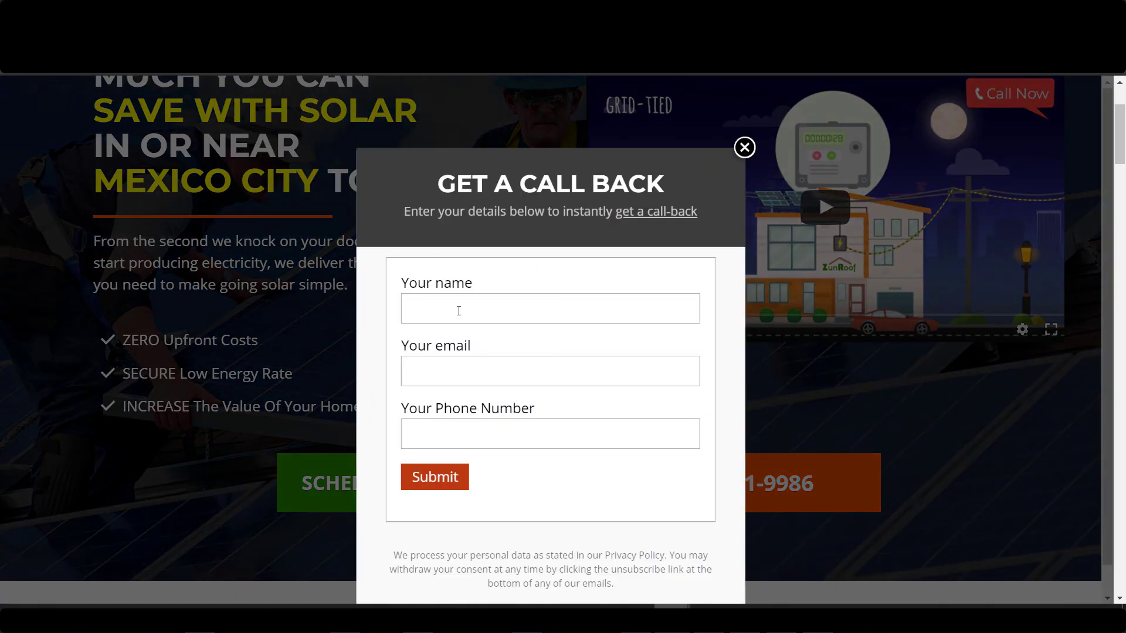
left_click(458, 310)
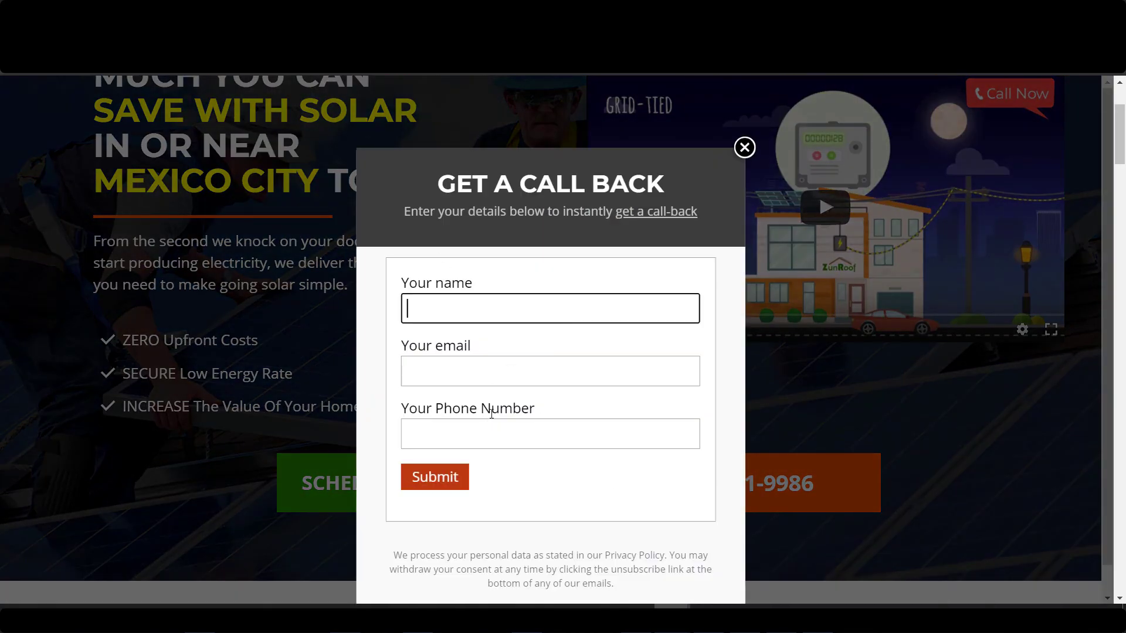
left_click(736, 155)
Test the inline form and phone call link, then load solarpanel-cost.com in a private window.
scroll(586, 264, "down", 20)
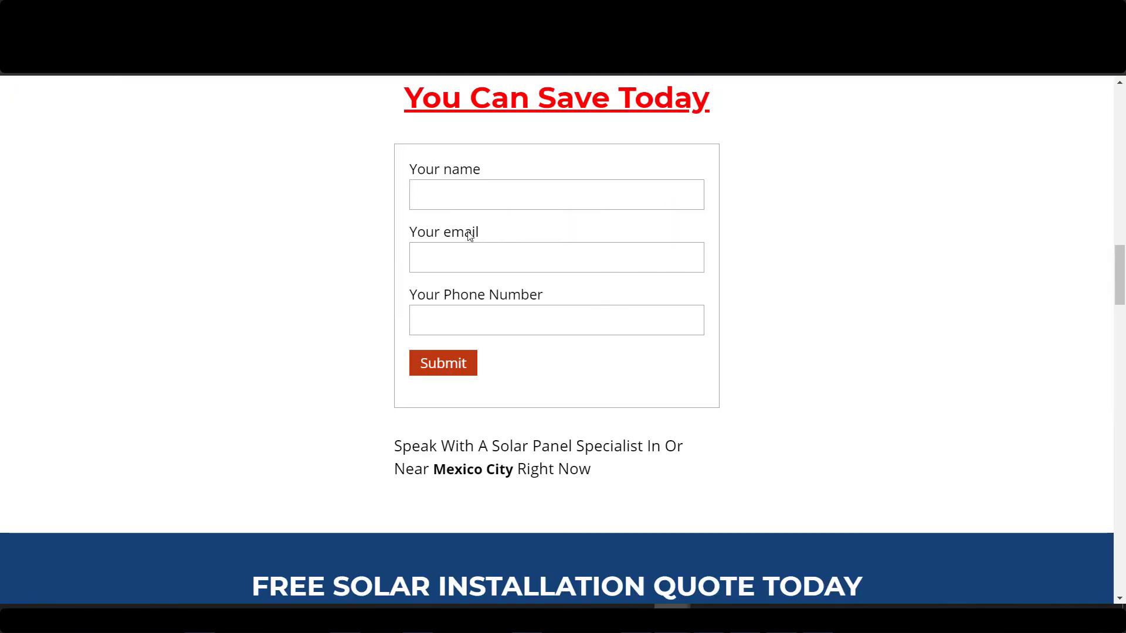
left_click_drag(1122, 289, 1122, 268)
left_click(564, 387)
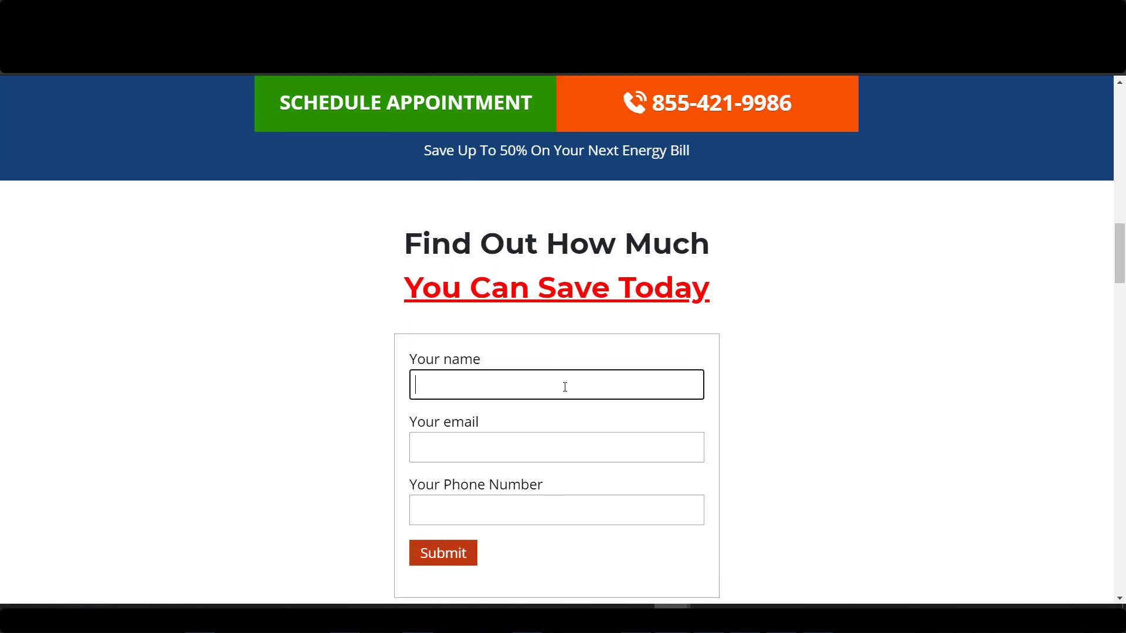
key("Tab")
key("Tab")
scroll(804, 435, "up", 2)
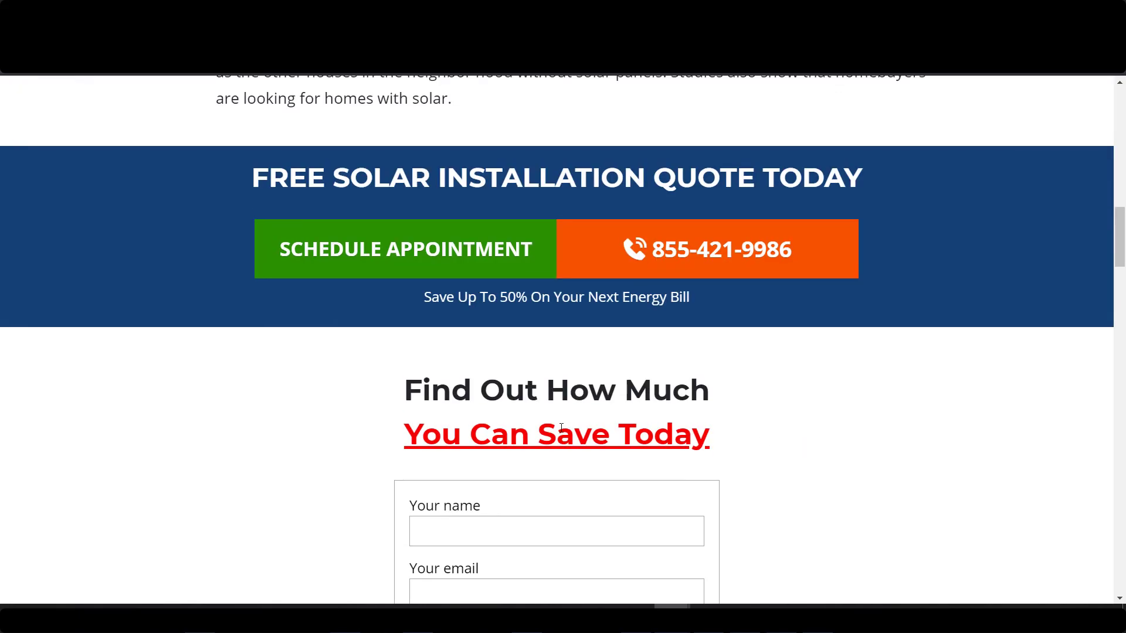
scroll(913, 275, "down", 4)
scroll(977, 274, "up", 15)
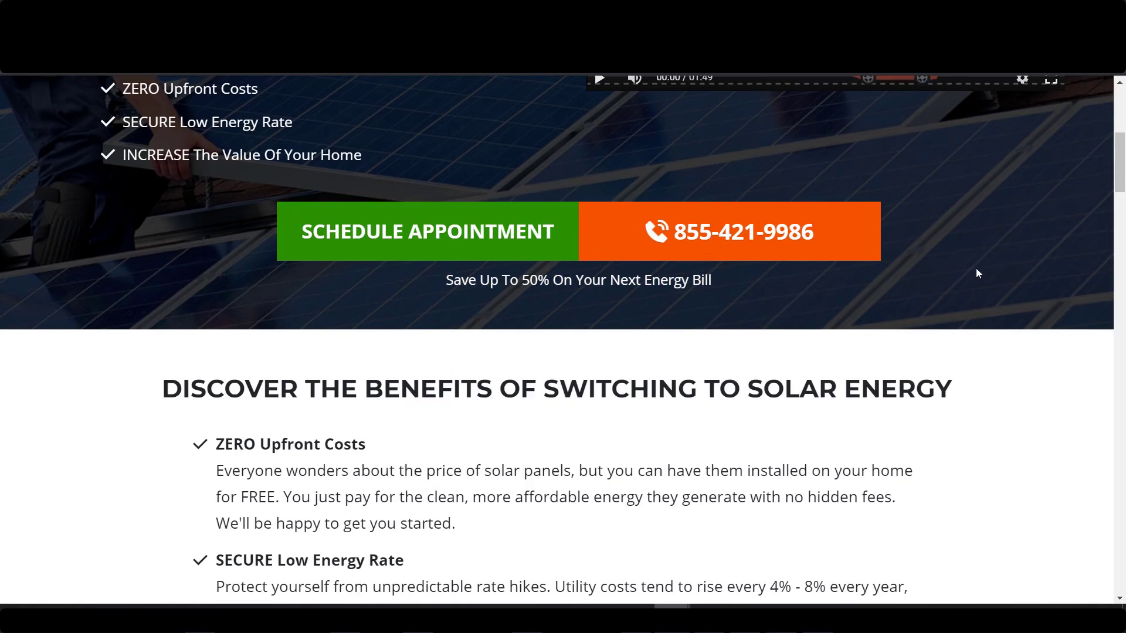
scroll(756, 427, "up", 3)
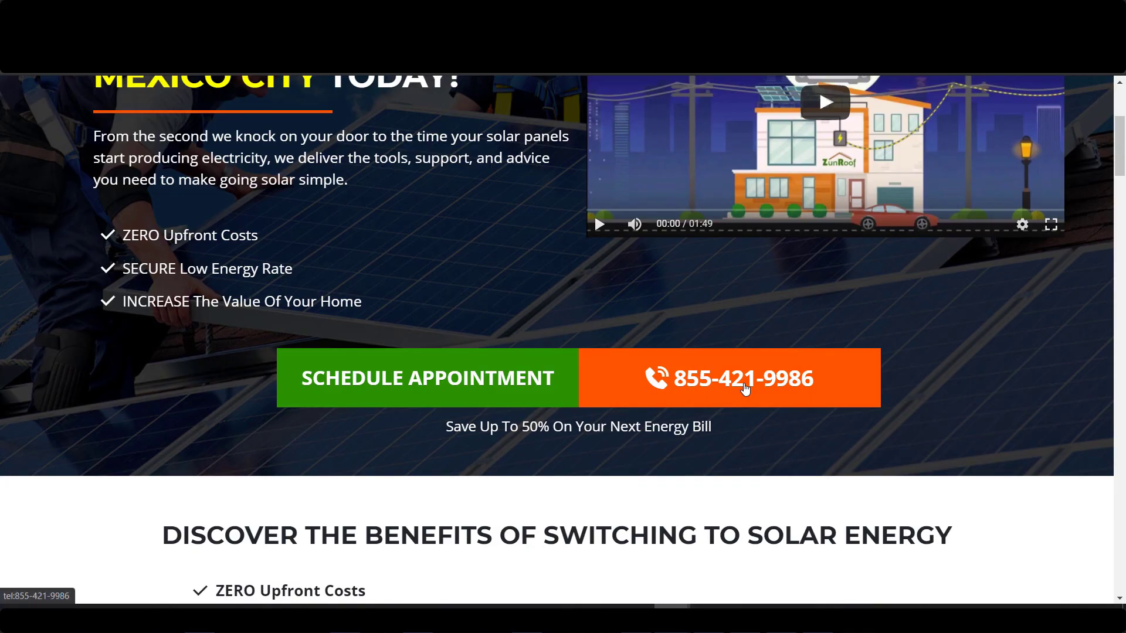
left_click(744, 389)
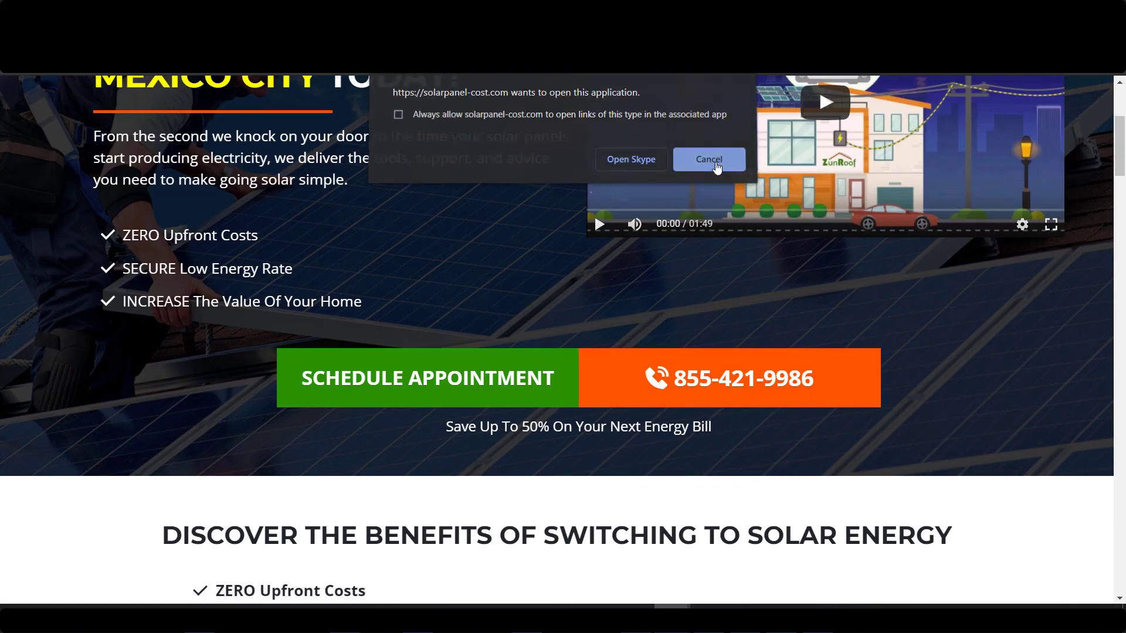
left_click(709, 161)
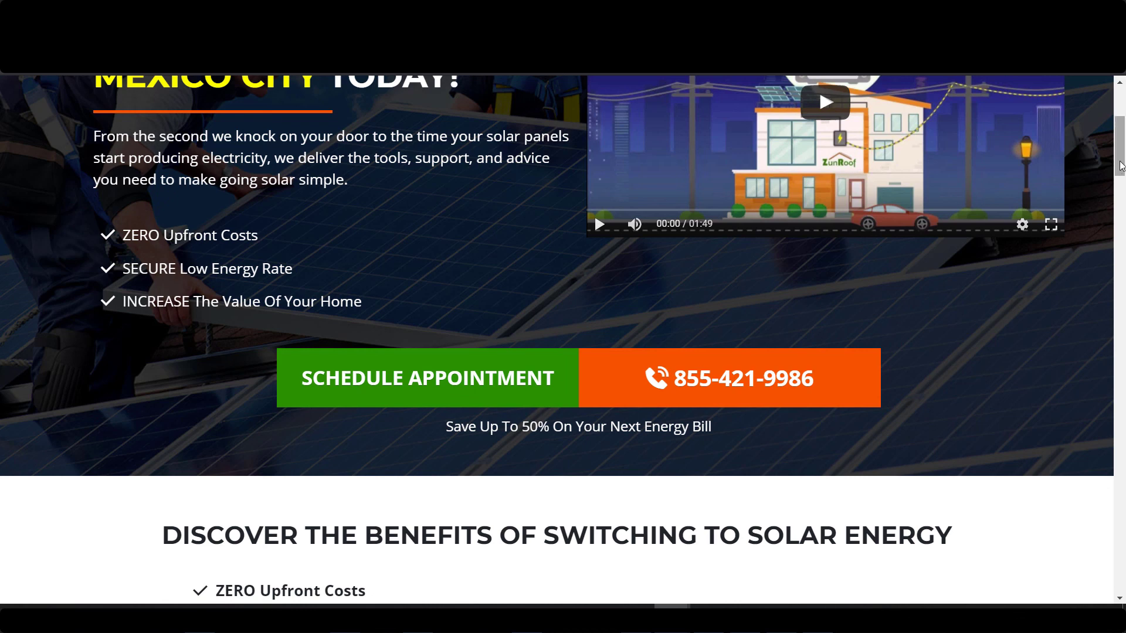
scroll(1118, 167, "up", 4)
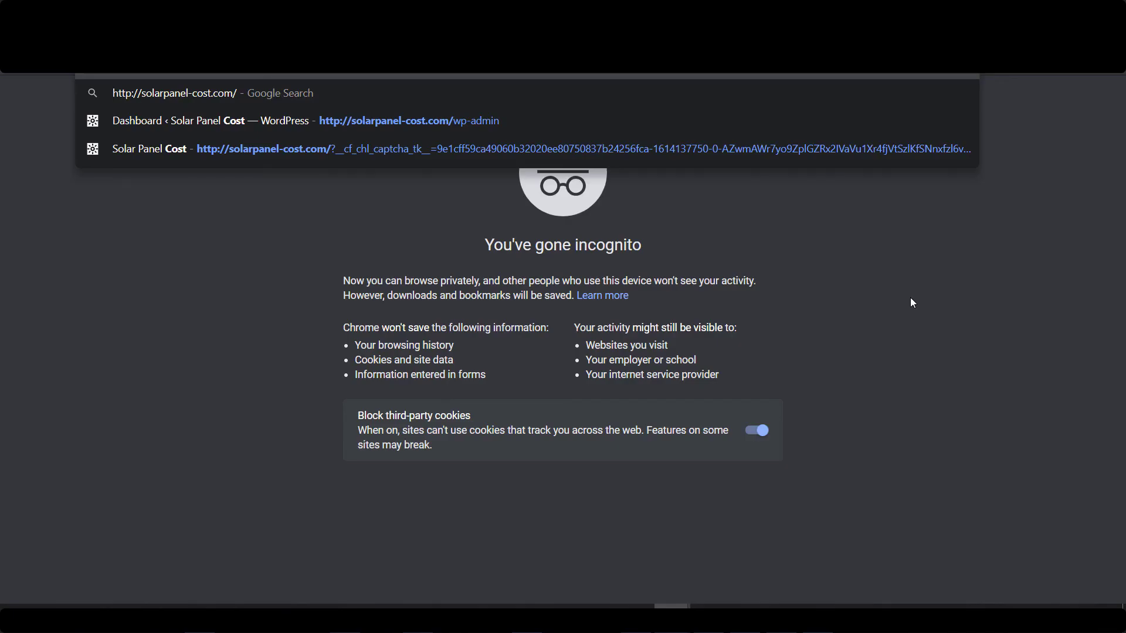
key("Return")
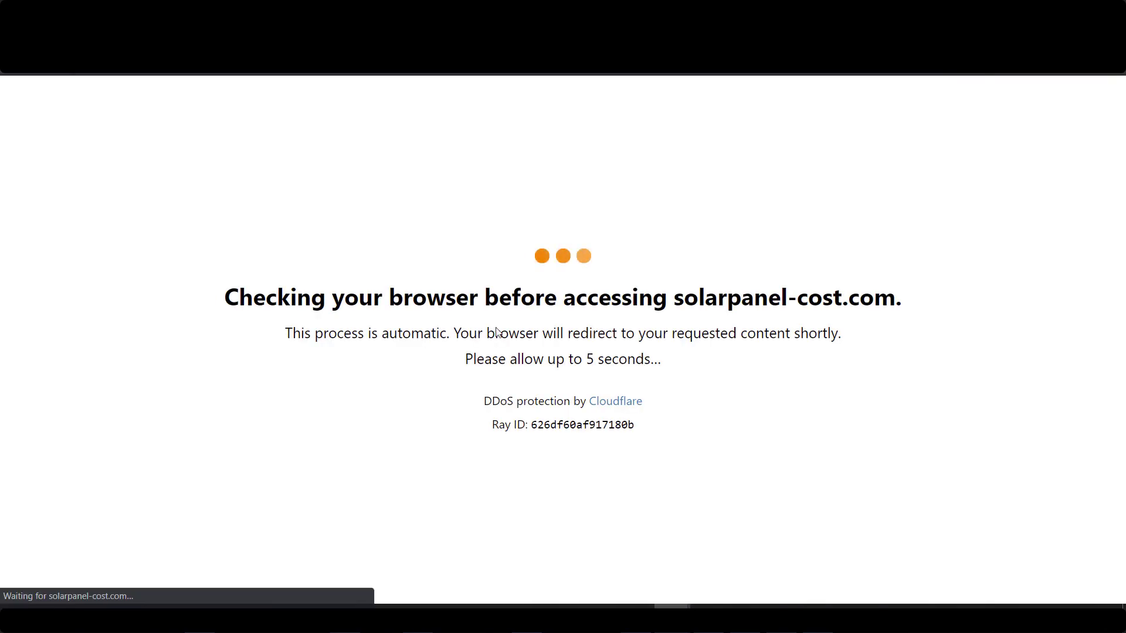
Select the text of solarpanel-cost.com's Cloudflare check and Error 1020 Access denied pages.
left_click_drag(224, 296, 881, 306)
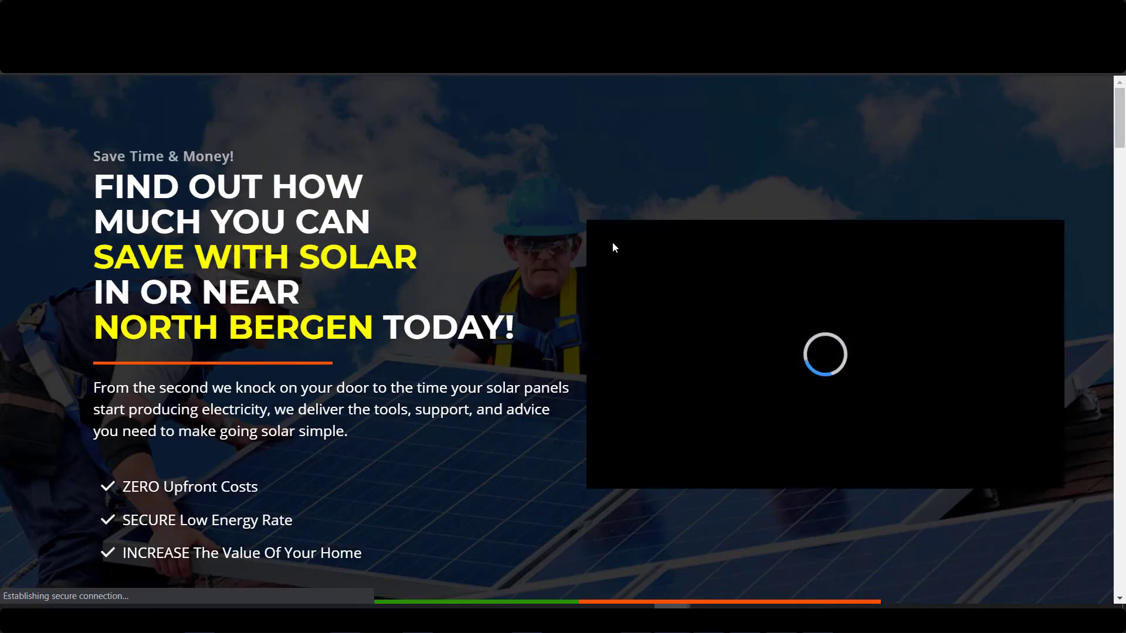
scroll(544, 409, "down", 3)
scroll(581, 199, "up", 3)
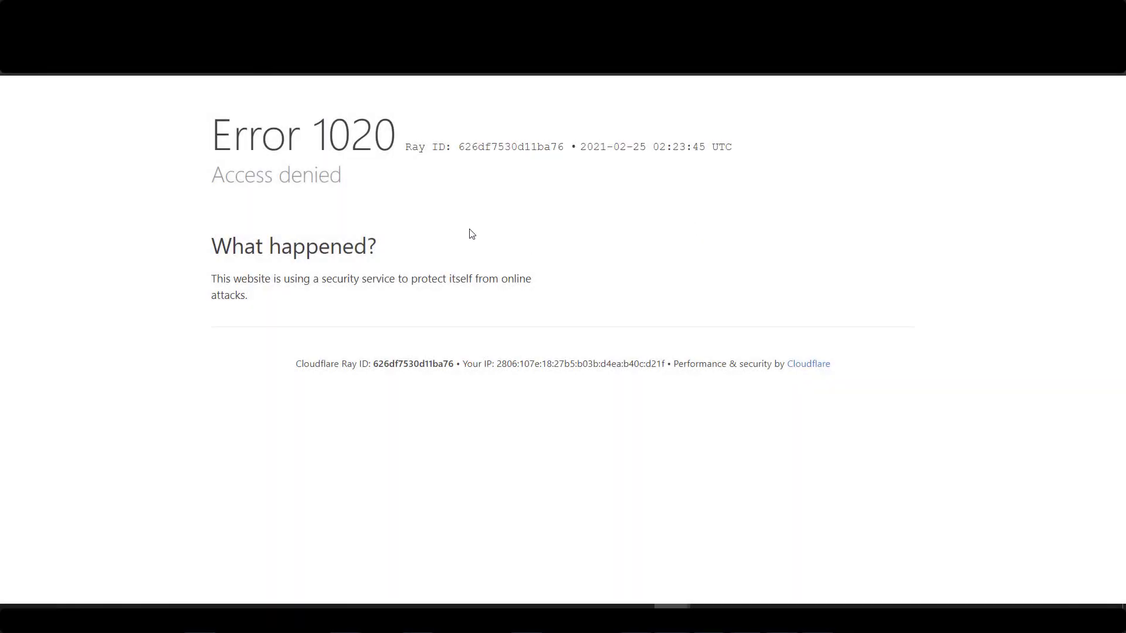
left_click_drag(213, 123, 391, 127)
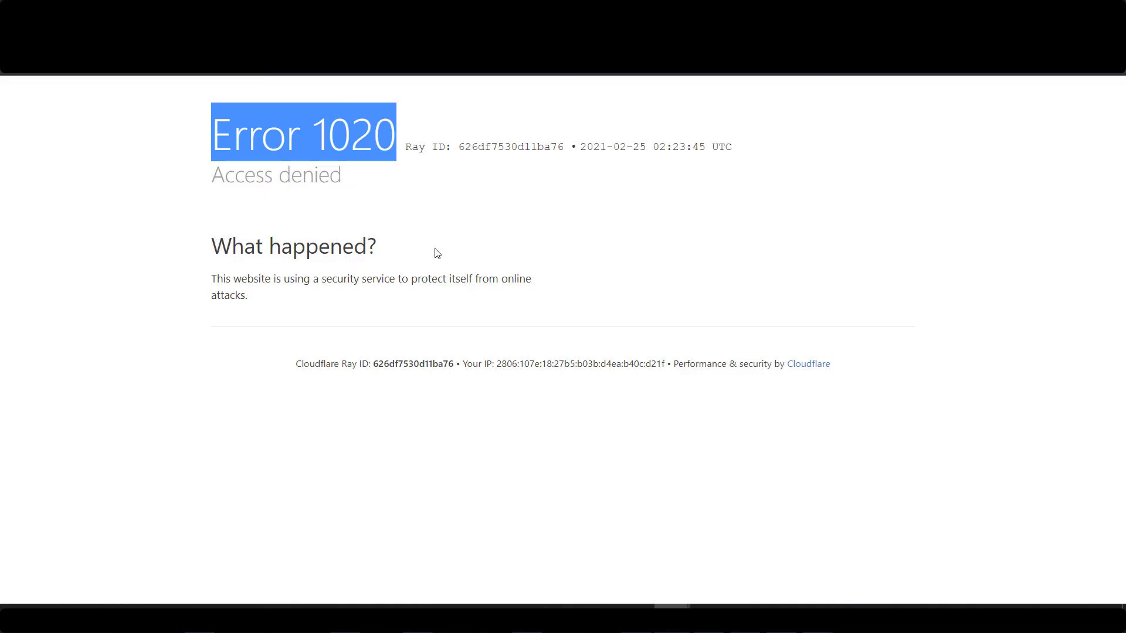
left_click(356, 201)
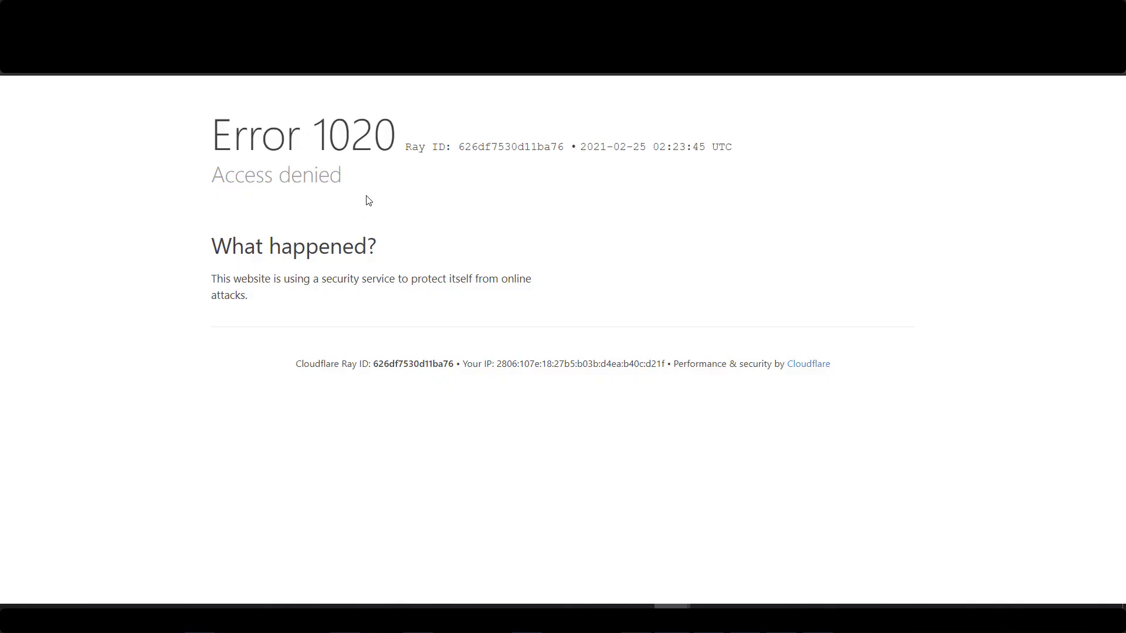
left_click_drag(221, 125, 925, 371)
left_click(925, 371)
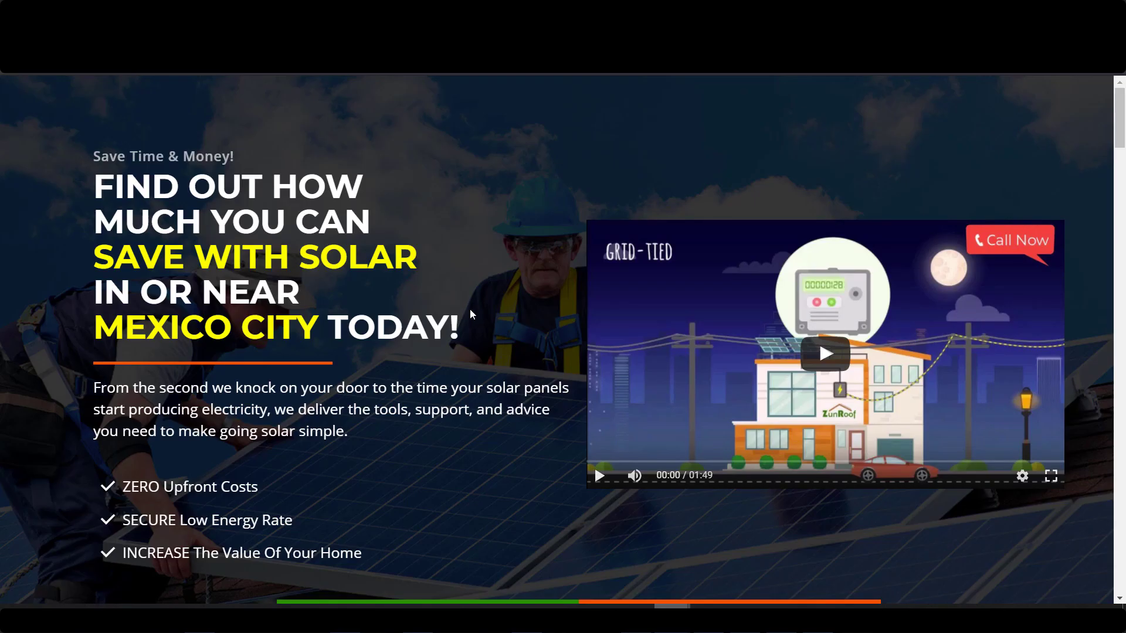
Highlight 'MEXICO CITY' in the landing page headline.
scroll(385, 317, "down", 3)
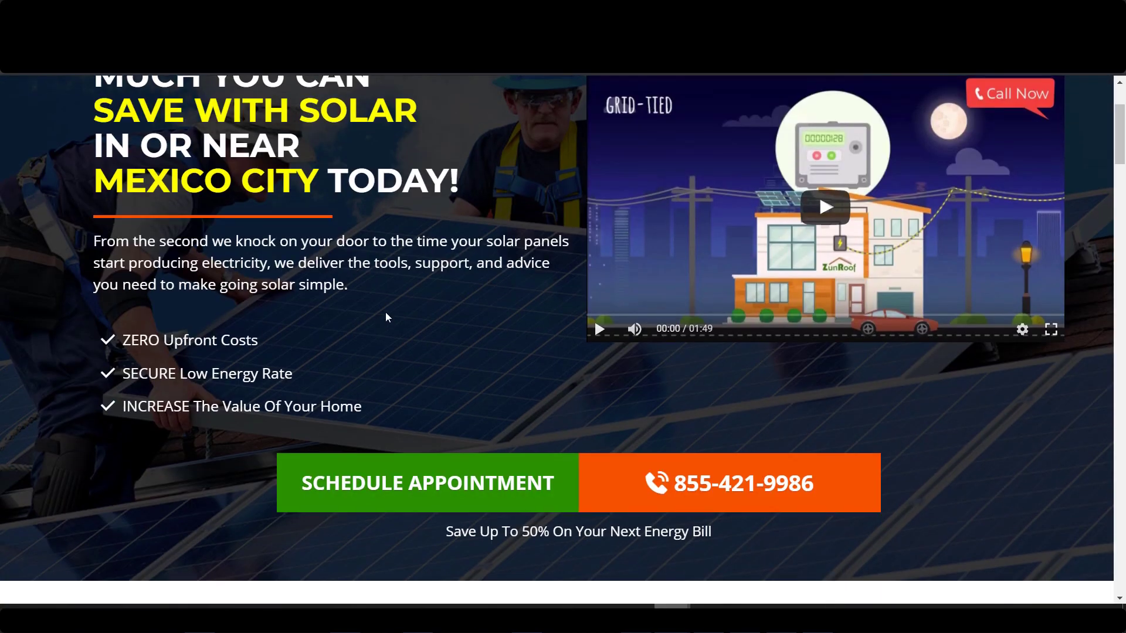
scroll(385, 315, "up", 1)
scroll(385, 315, "up", 1)
left_click_drag(119, 247, 317, 247)
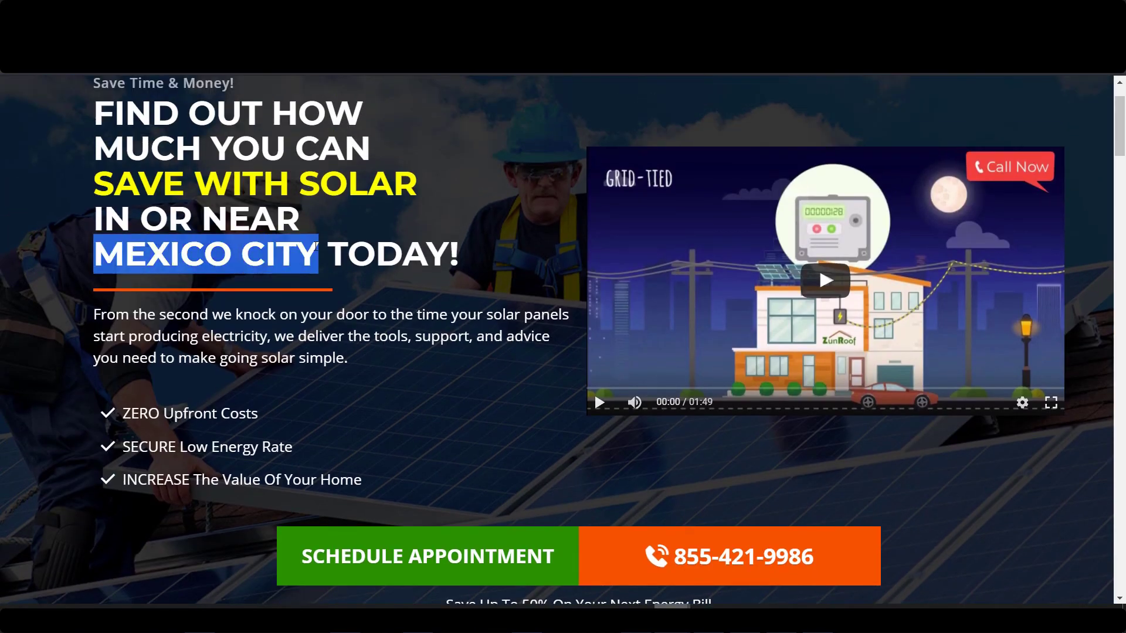
Open the Get a Call Back popup via Schedule Appointment, focus its name field, then close it.
scroll(352, 258, "down", 3)
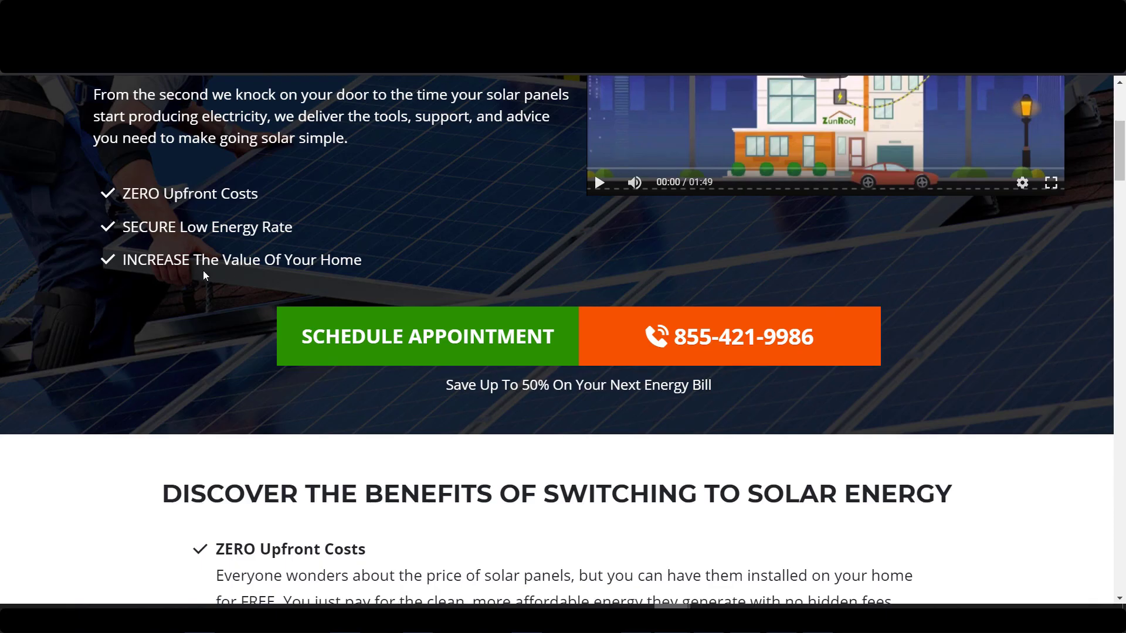
scroll(332, 299, "down", 1)
scroll(337, 303, "up", 1)
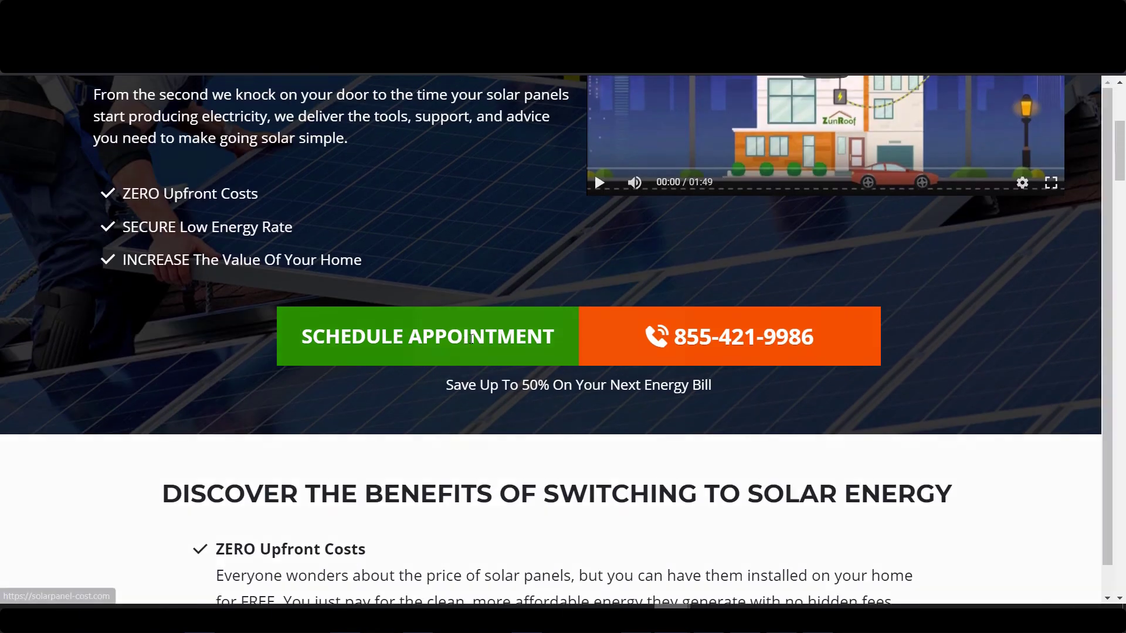
left_click(465, 355)
left_click(493, 306)
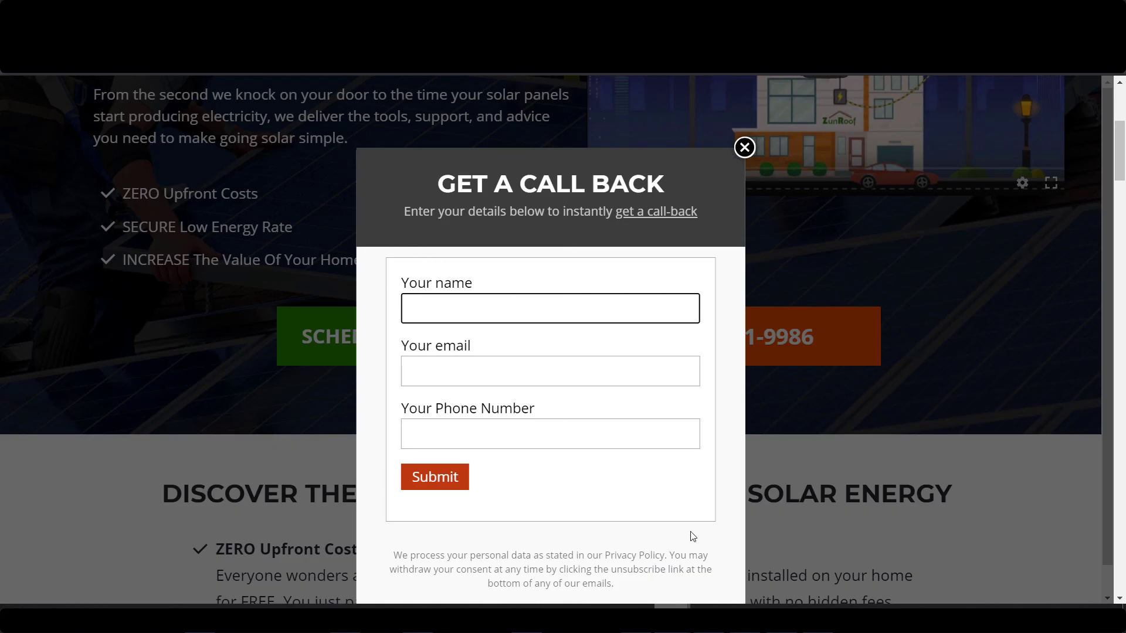
left_click(744, 148)
scroll(485, 281, "up", 5)
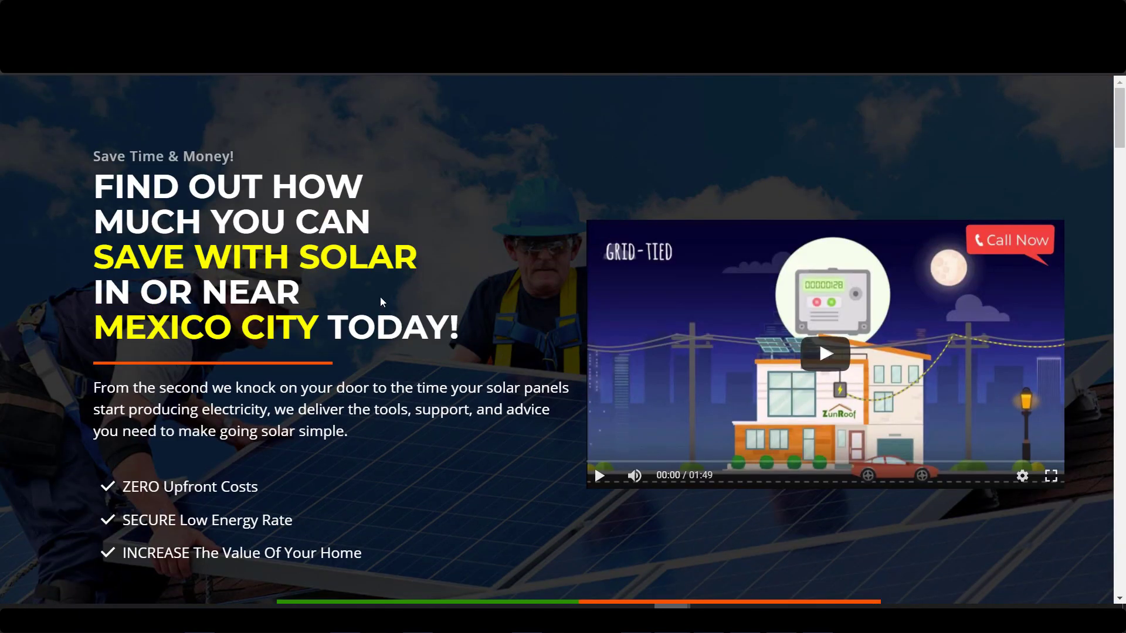
scroll(960, 378, "down", 2)
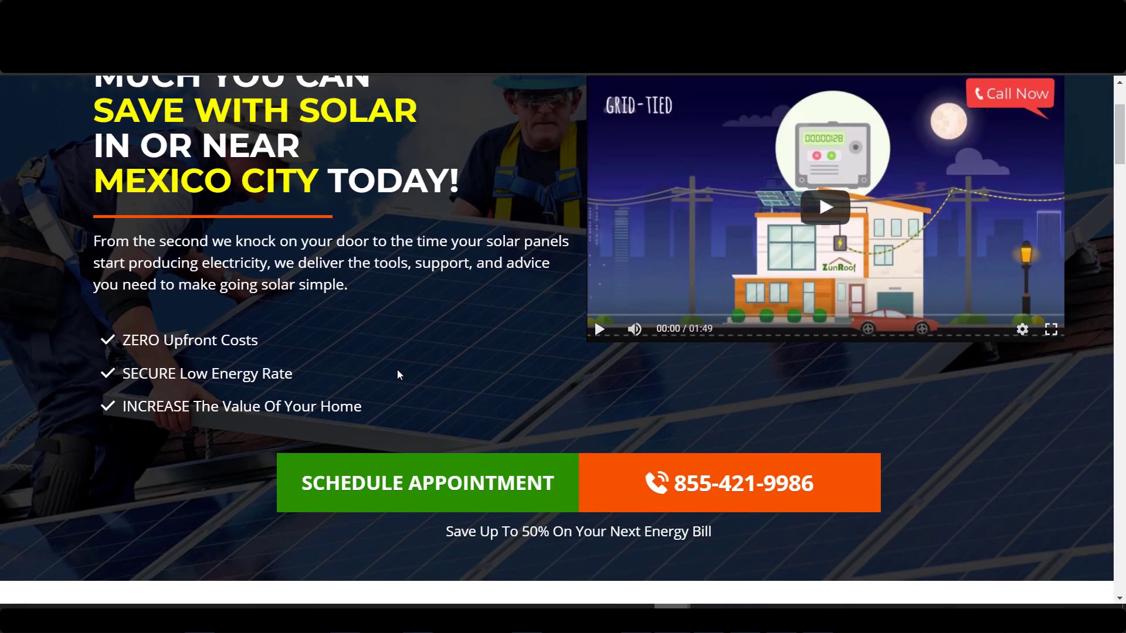